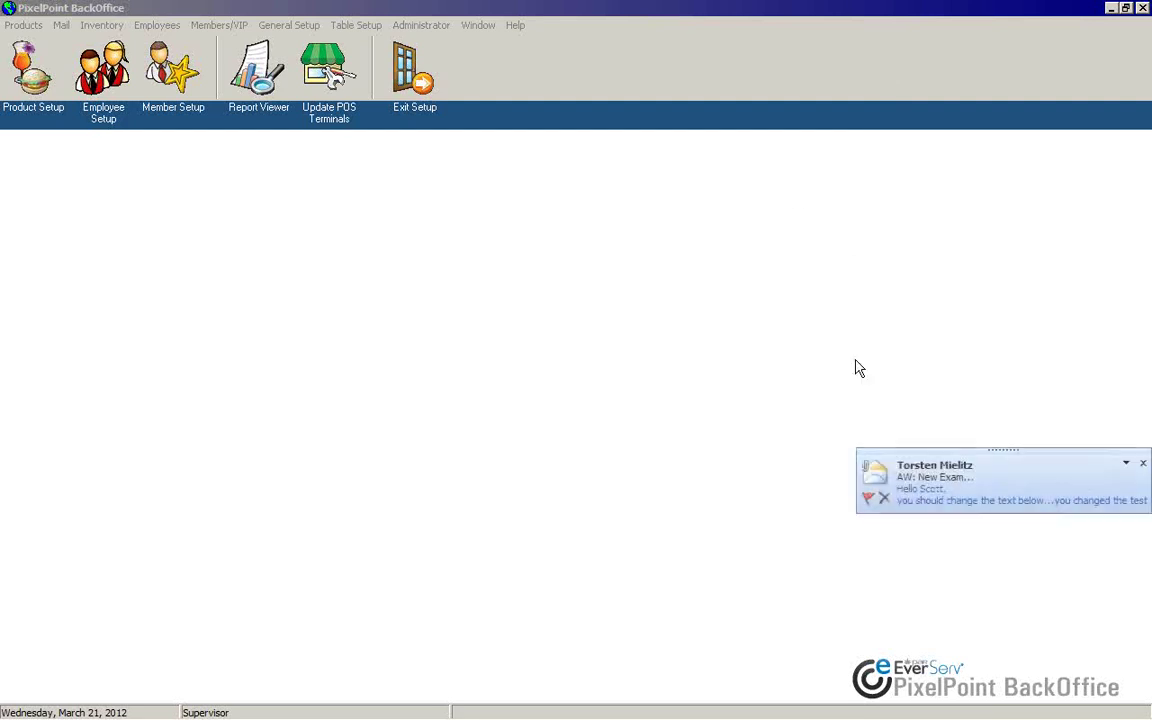
left_click(1142, 463)
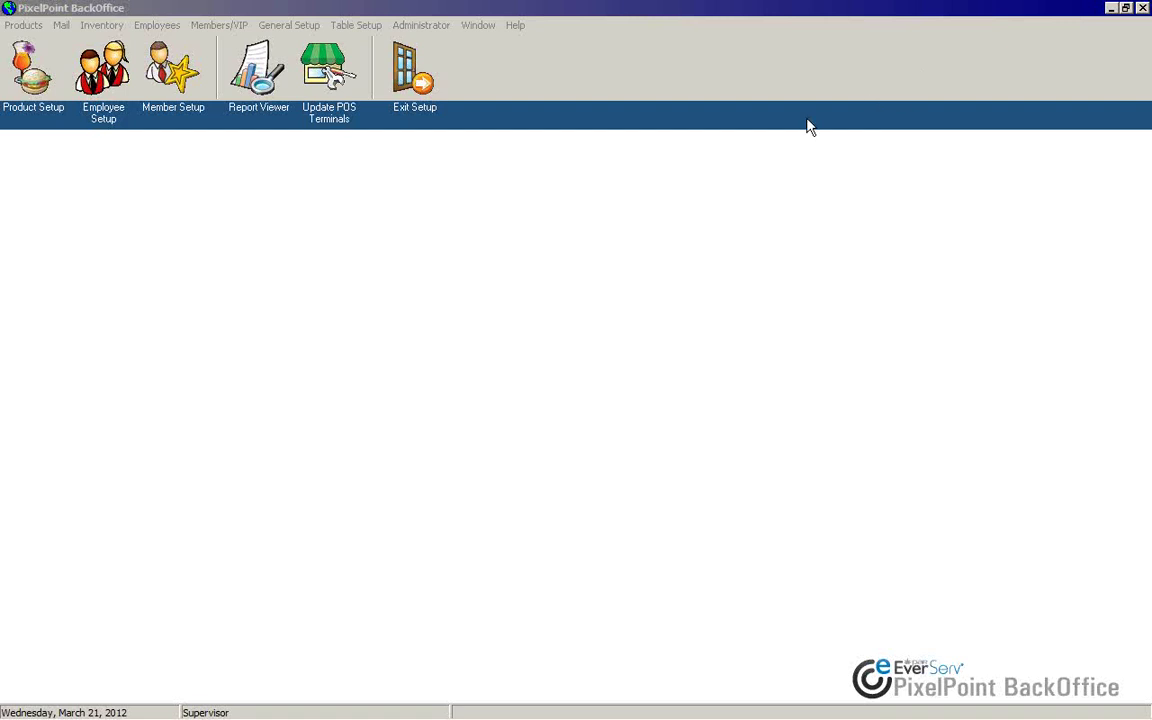
left_click(400, 27)
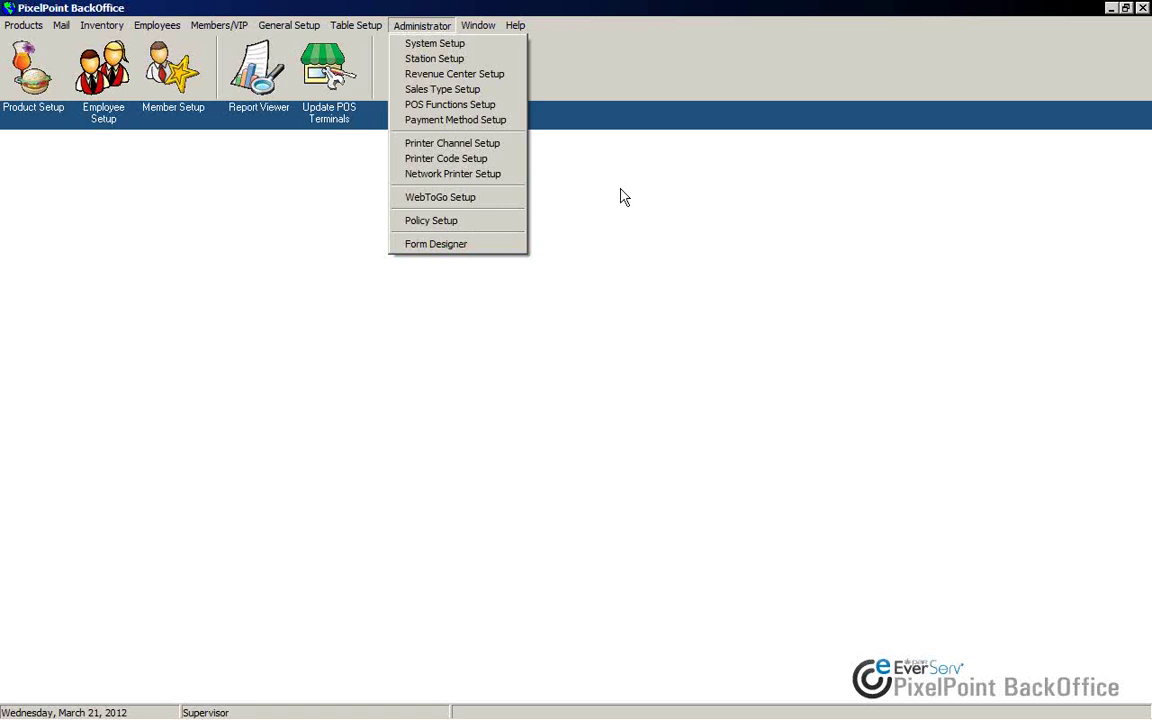
left_click(483, 251)
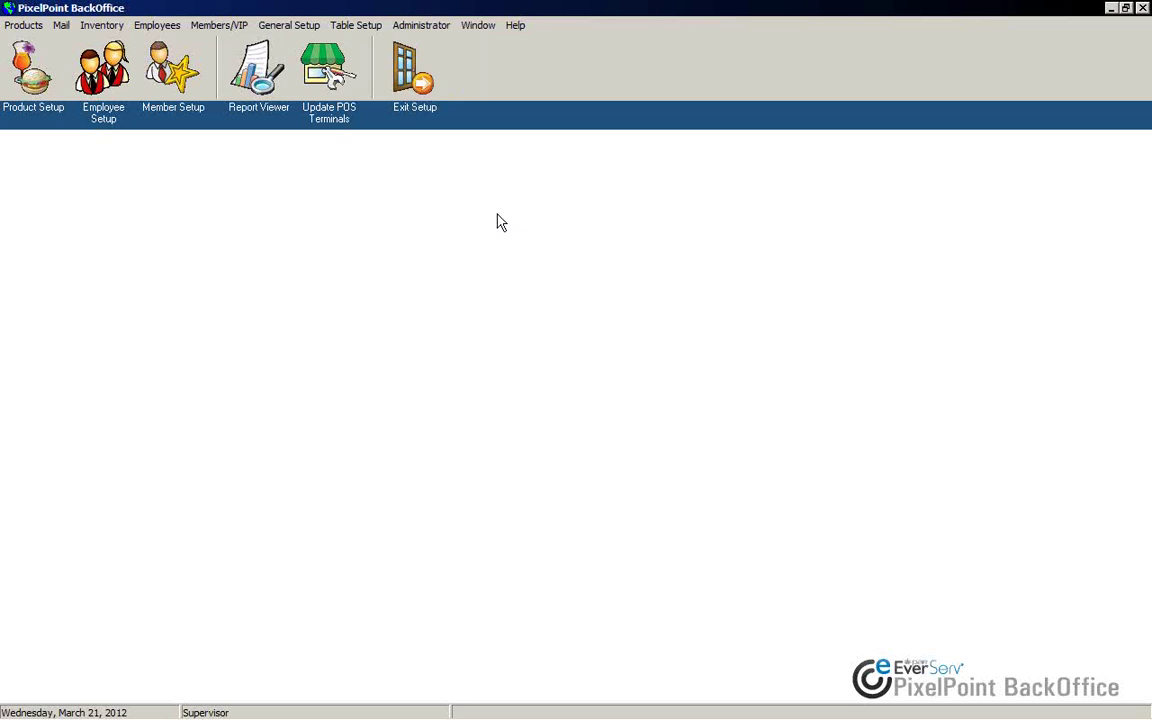
Open Table Section Setup and load the Bayside section from the section search list
left_click(433, 30)
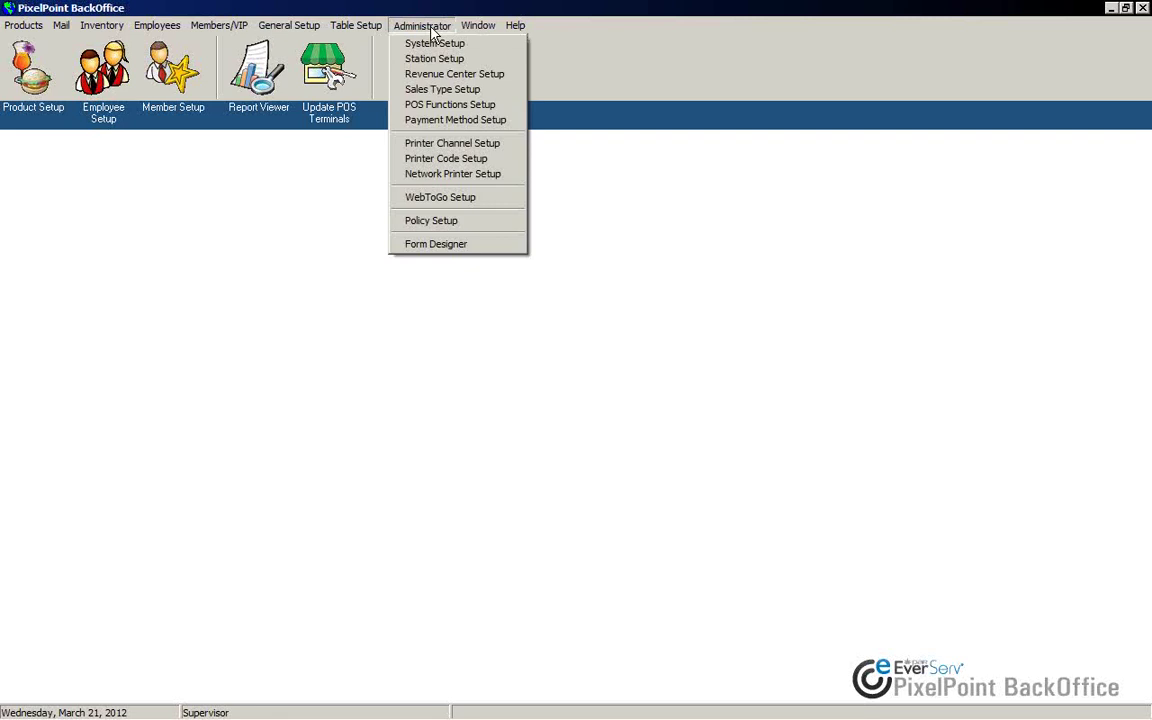
mouse_move(350, 28)
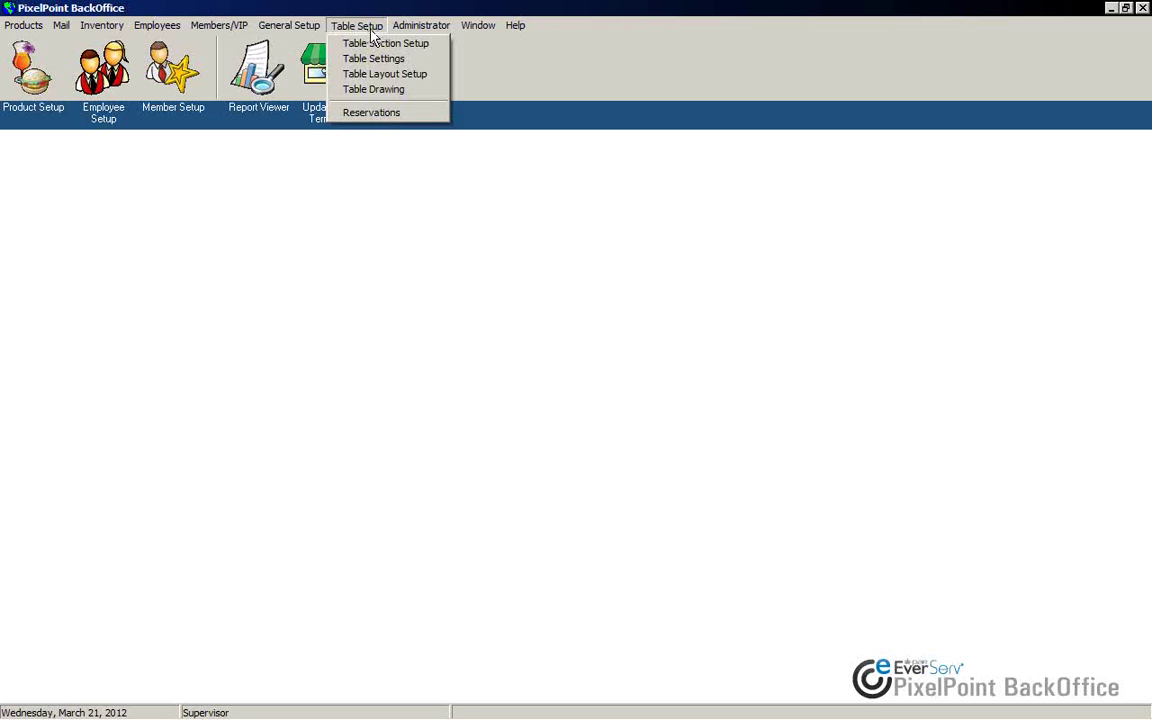
mouse_move(298, 30)
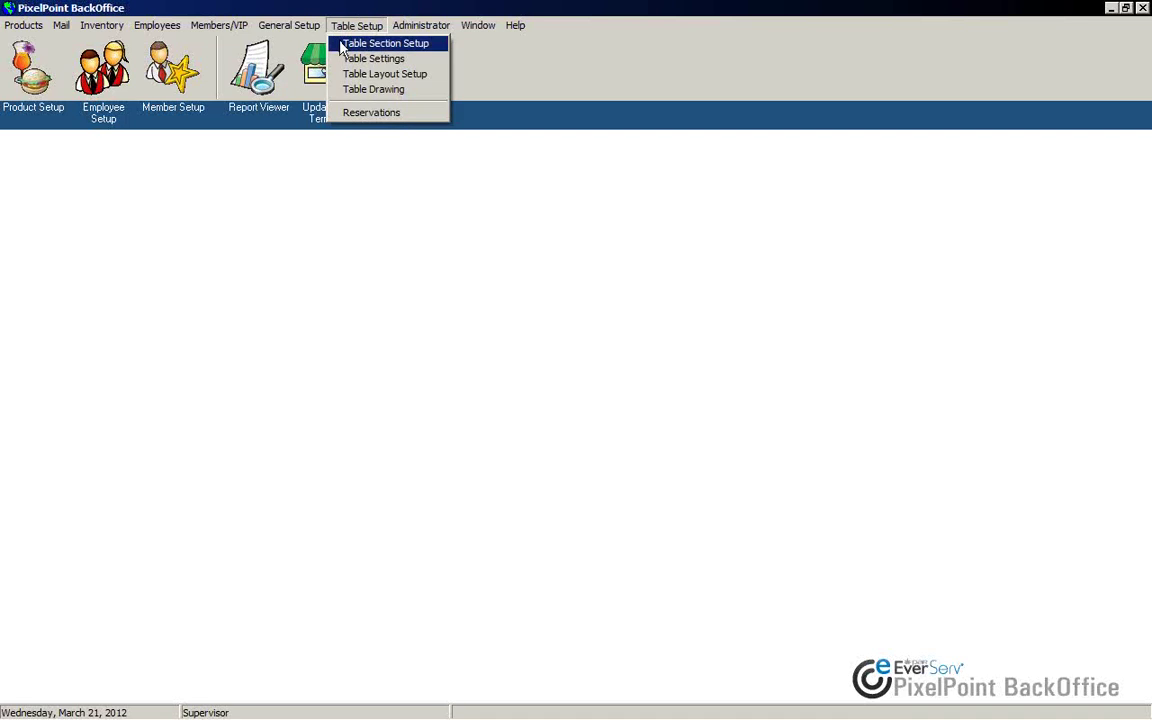
left_click(346, 46)
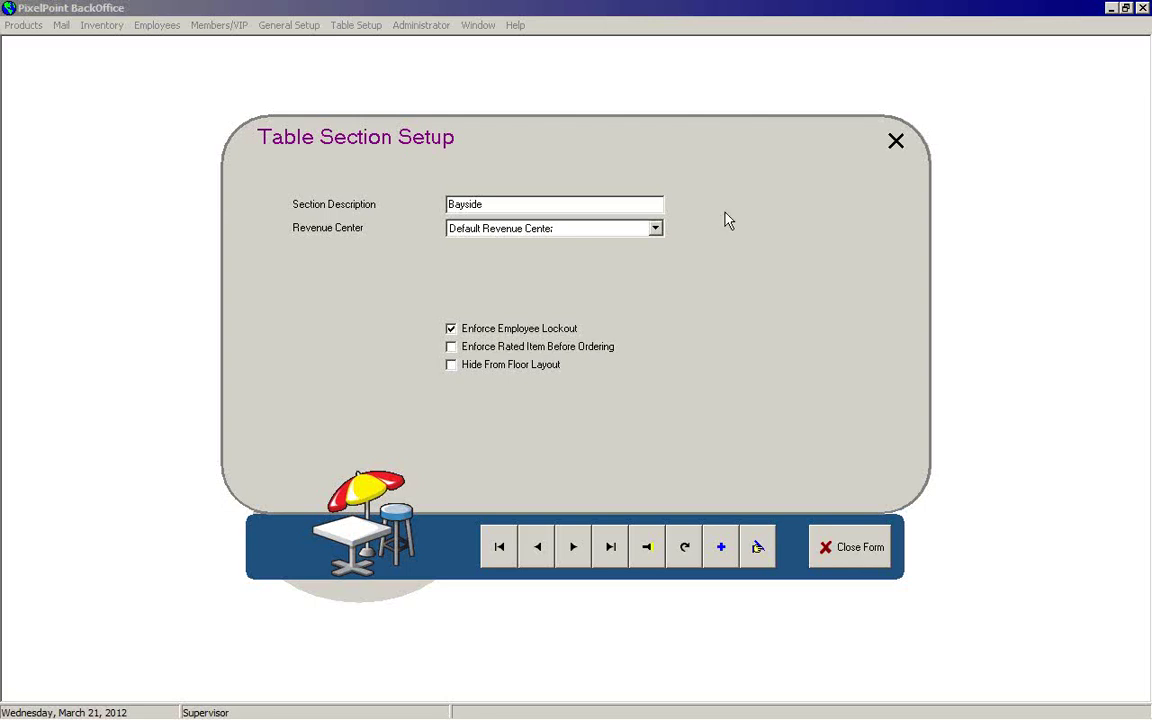
left_click(647, 552)
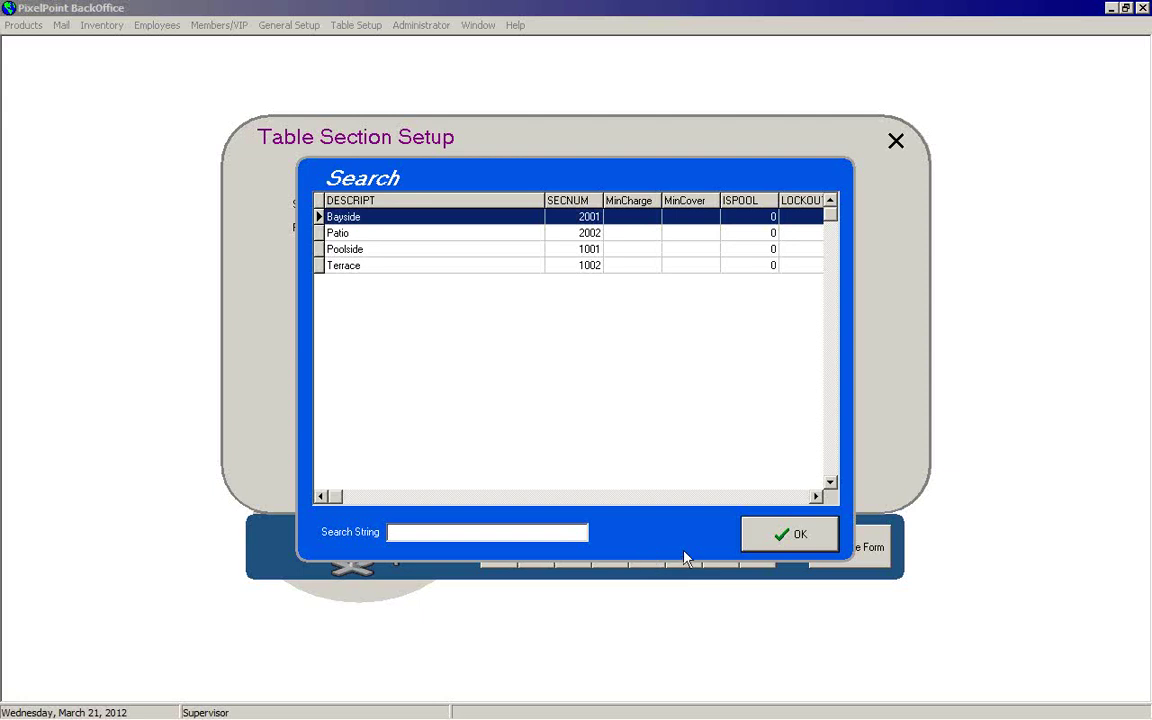
left_click(781, 547)
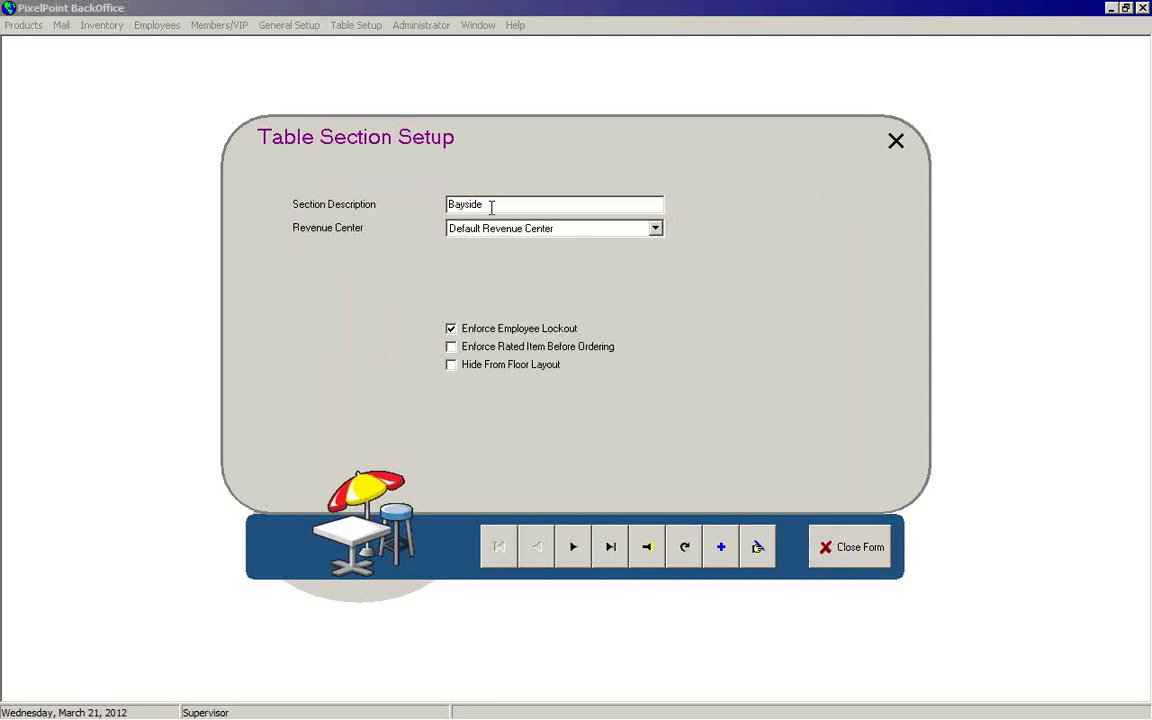
Examine the Bayside section's description and the revenue centers available for it
left_click_drag(491, 207, 446, 204)
left_click(560, 200)
left_click(571, 230)
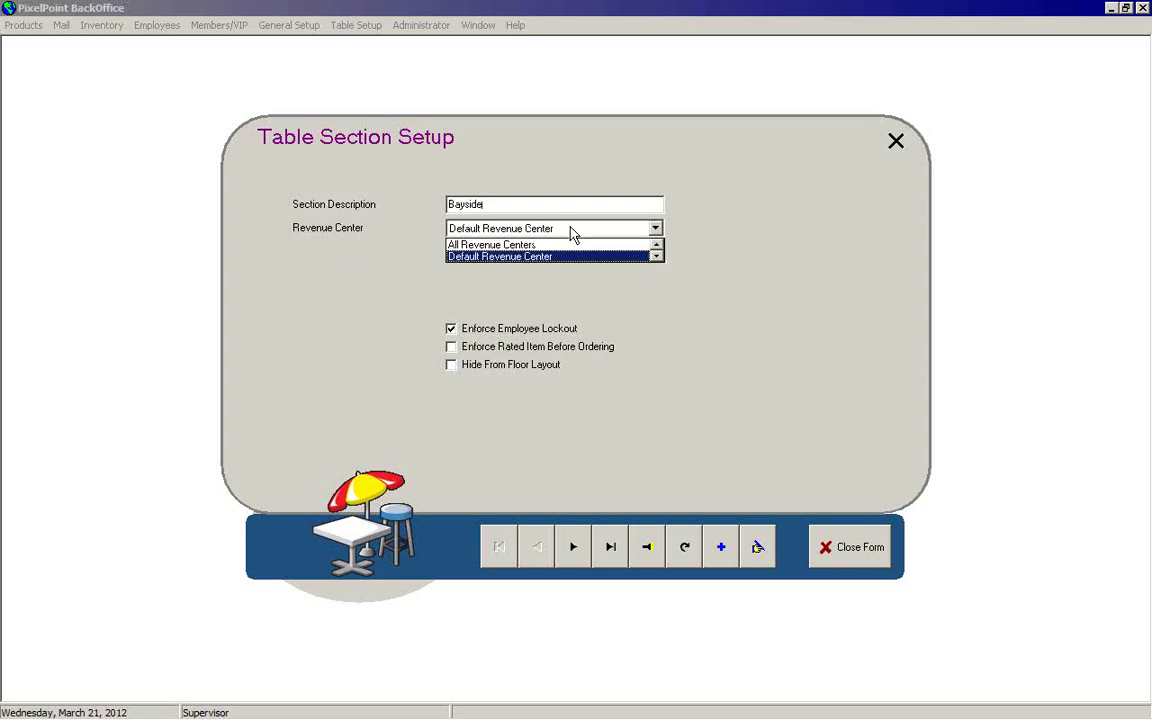
left_click(573, 233)
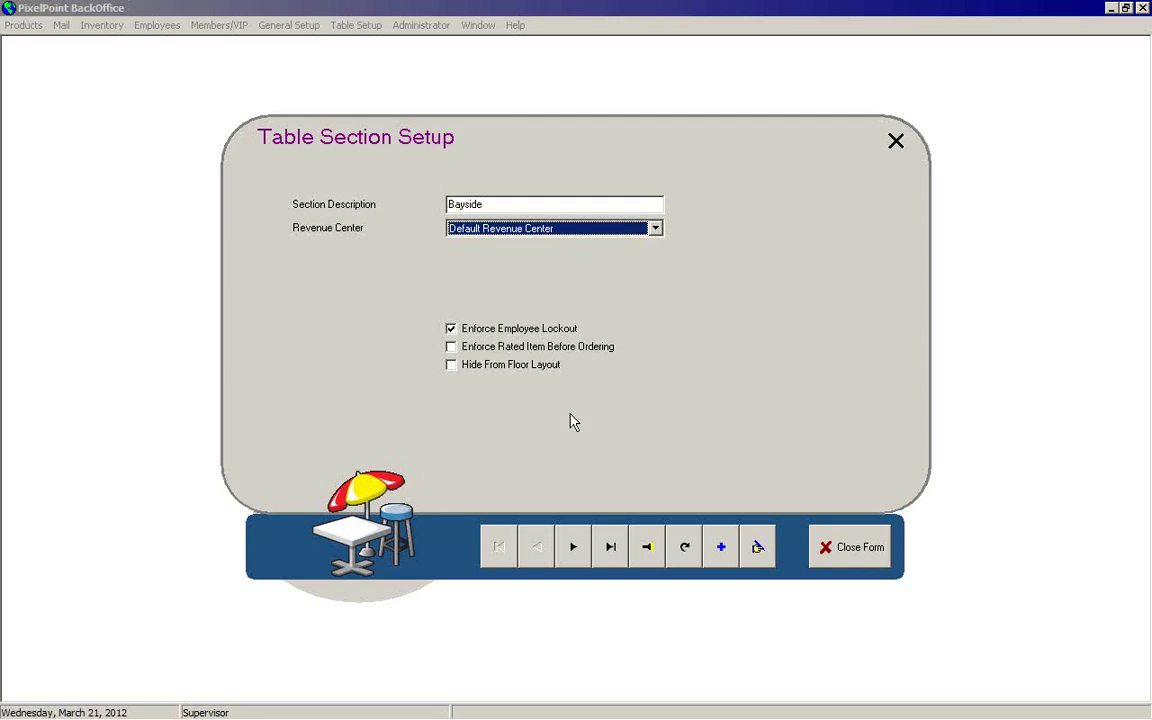
Try the employee lockout, rated item and floor layout hiding options on the Bayside section, restore them and save the record
left_click(450, 328)
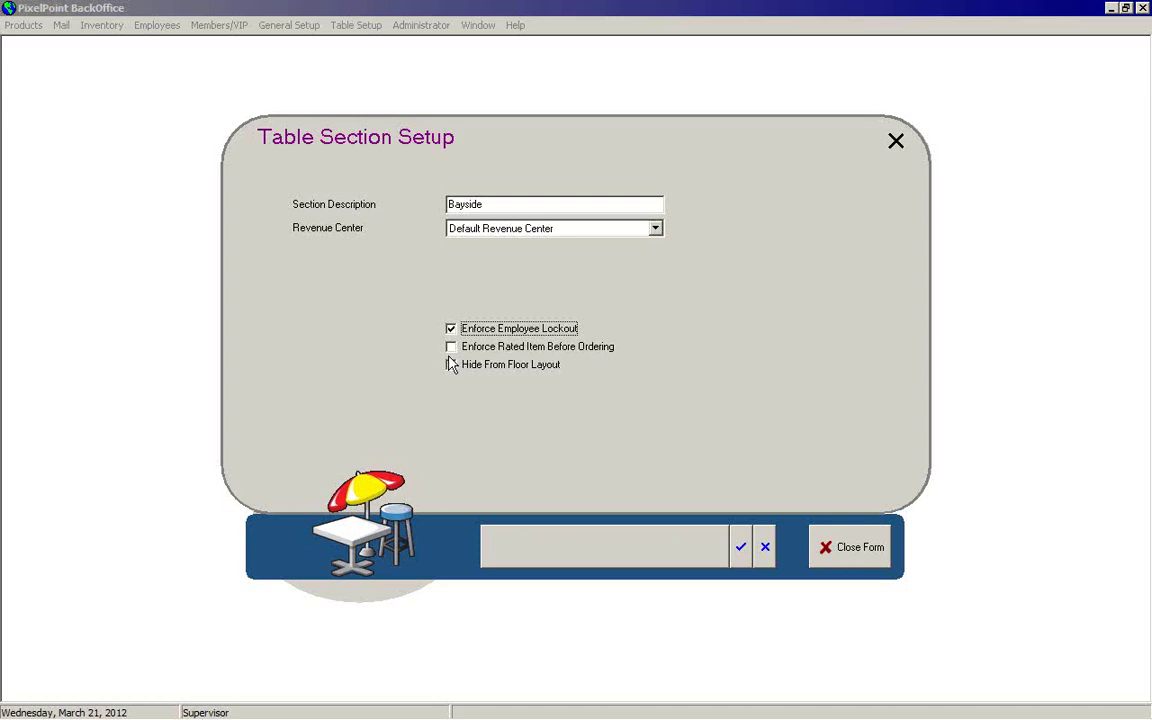
left_click(454, 356)
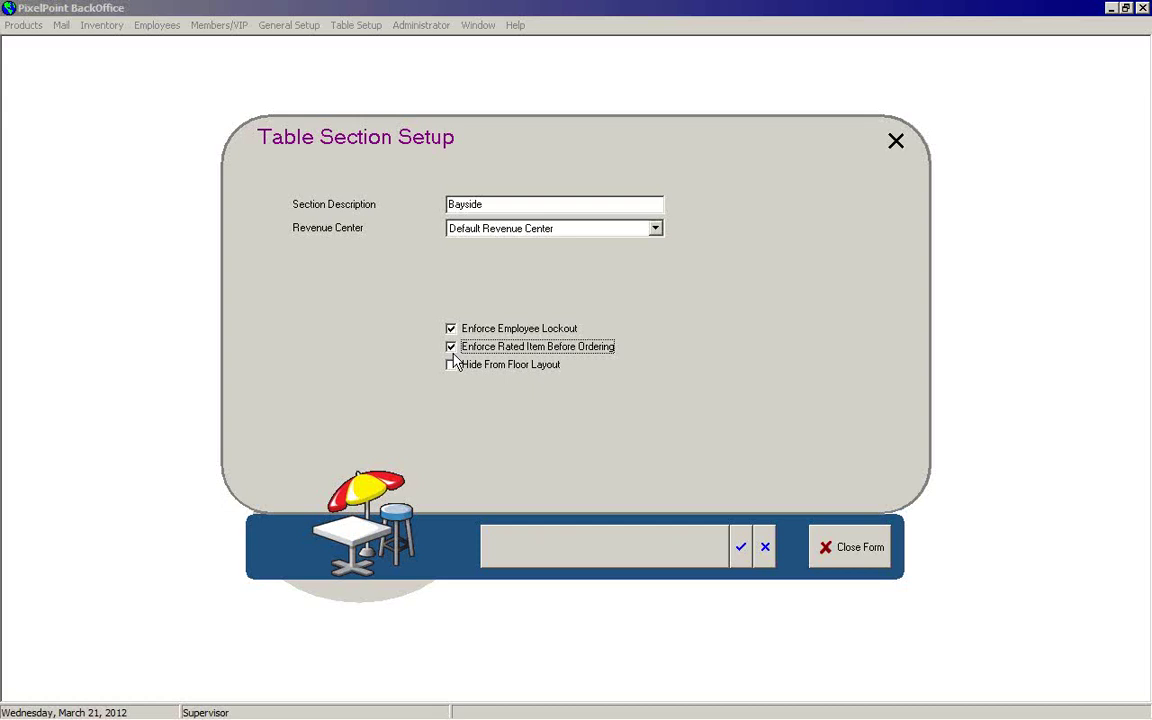
left_click(451, 350)
double_click(467, 205)
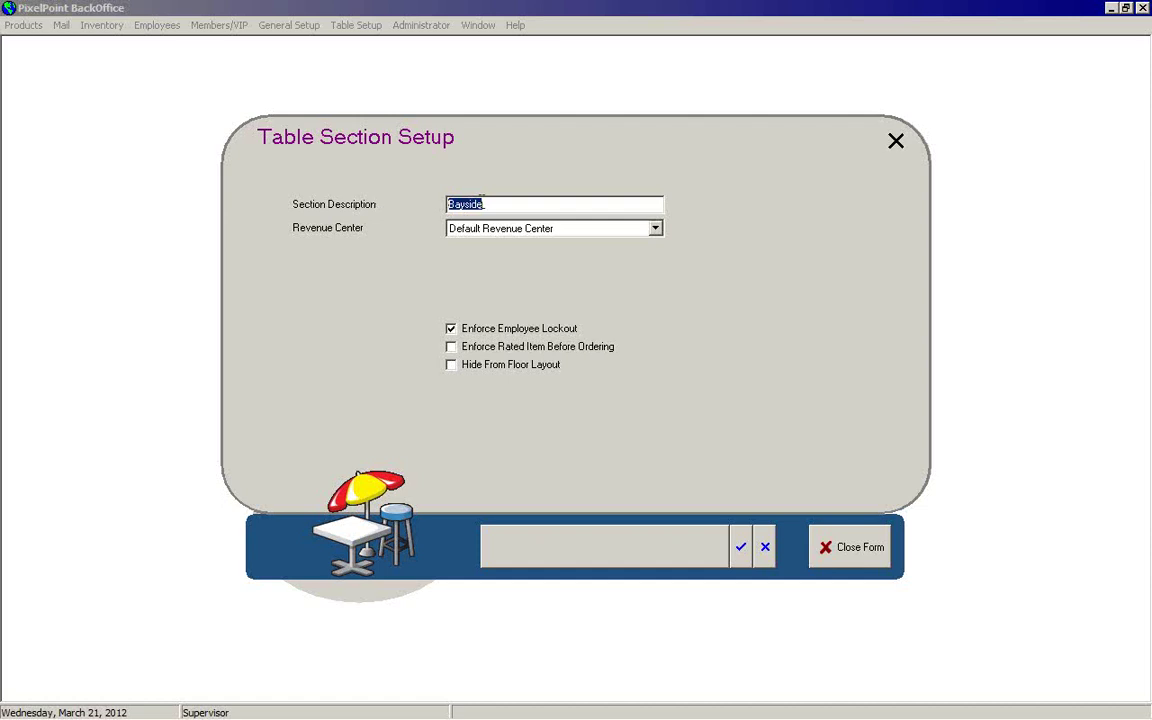
left_click(517, 204)
left_click(451, 368)
left_click(450, 366)
left_click(740, 552)
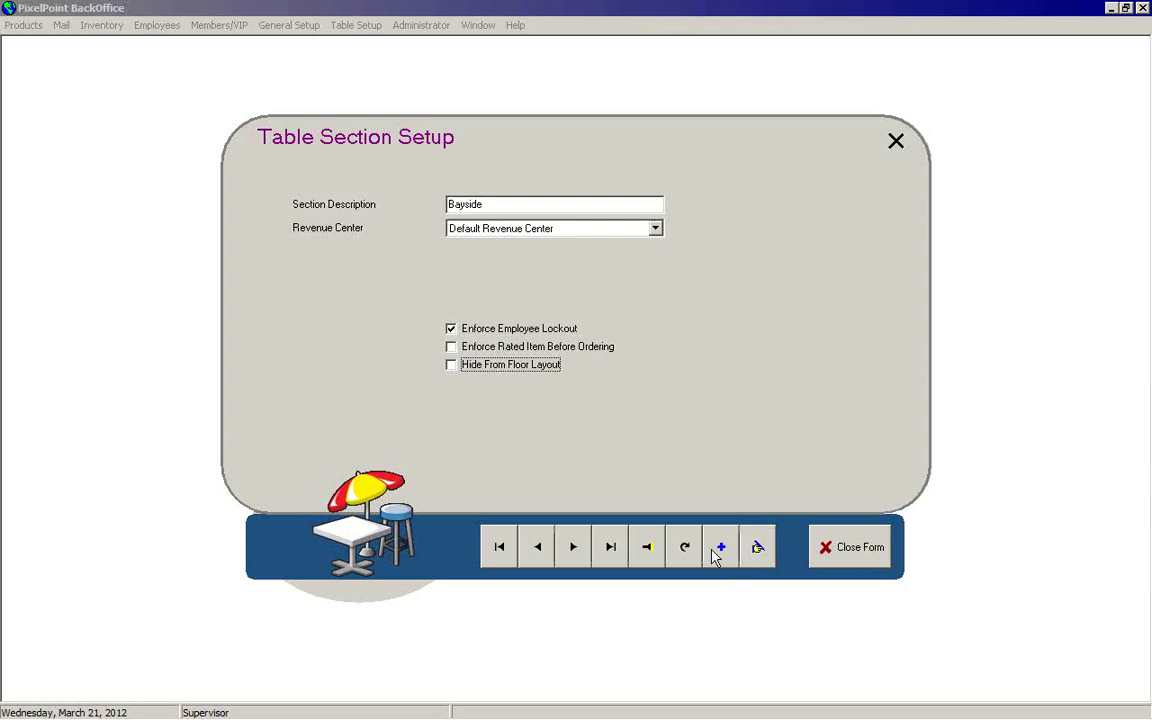
Browse forward and back through the other table section records and close the section form
left_click(573, 560)
left_click(573, 560)
left_click(573, 560)
left_click(537, 560)
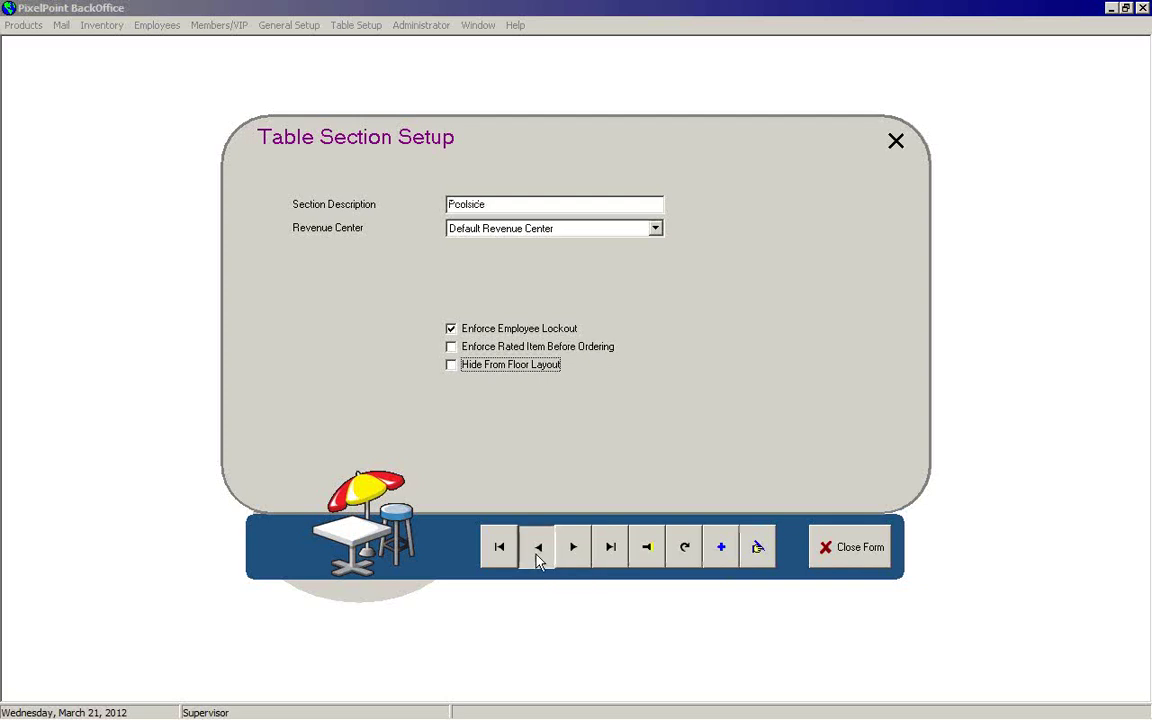
left_click(537, 548)
left_click(537, 548)
left_click(872, 550)
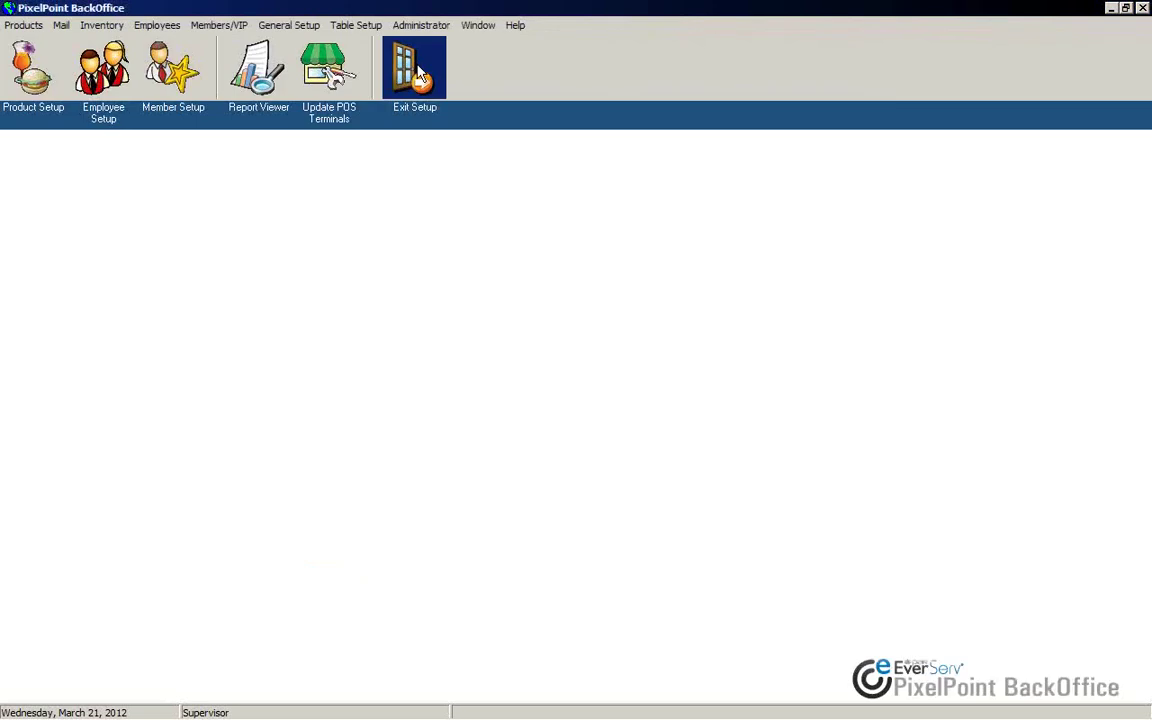
Open Table Settings and examine the table numbers from the first to the last entry in the list
left_click(341, 28)
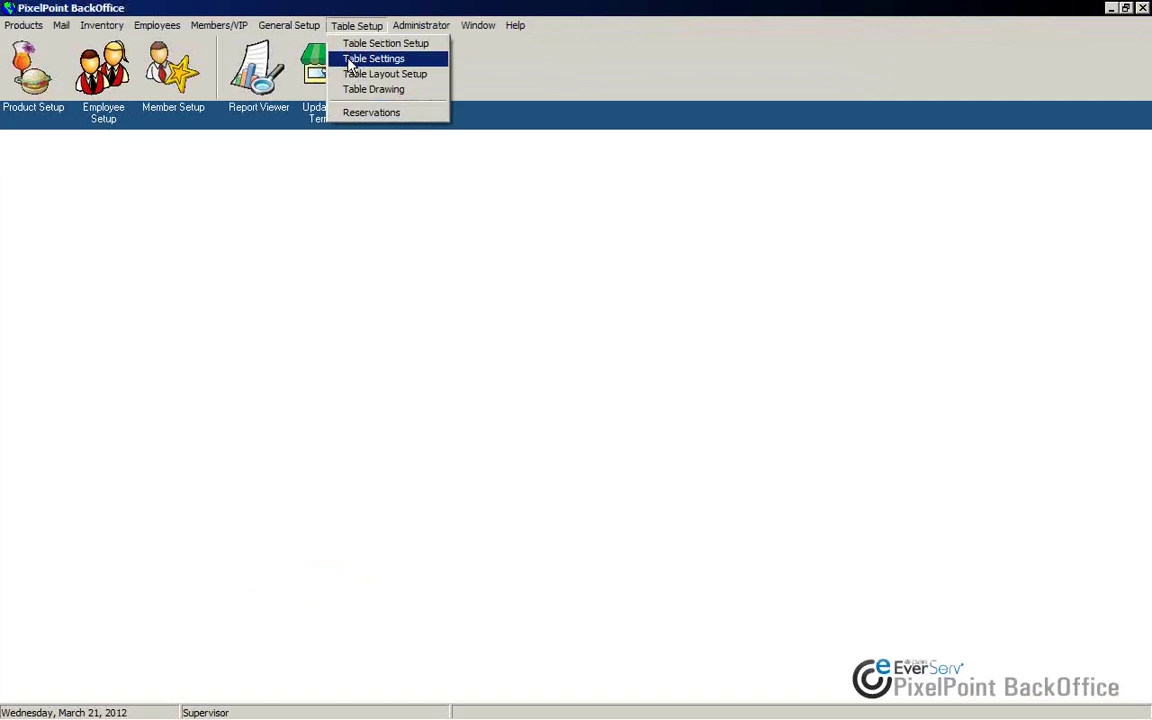
left_click(351, 62)
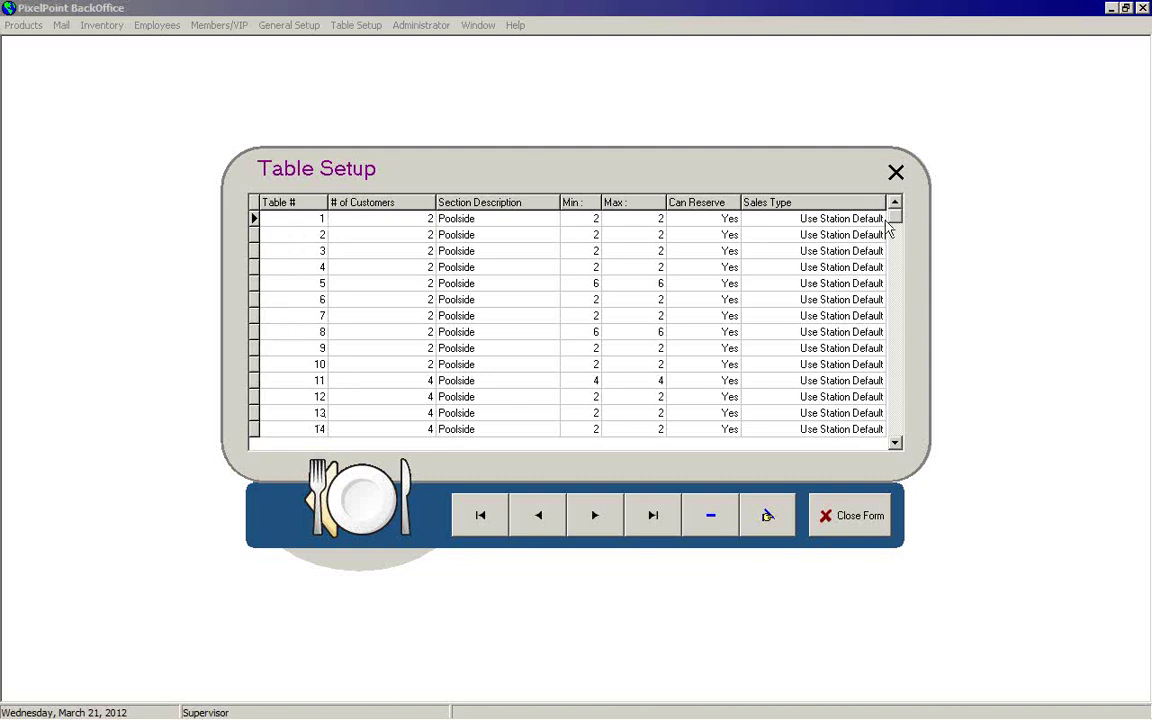
left_click_drag(895, 232, 889, 417)
key("ctrl+End")
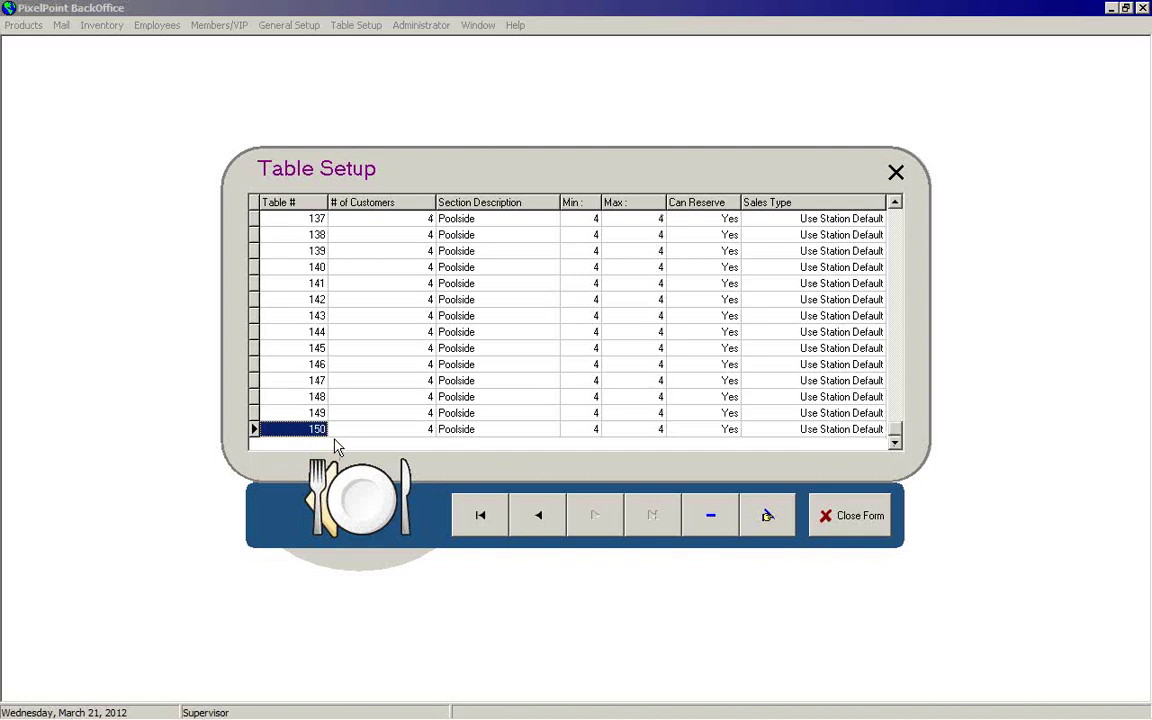
left_click(330, 300)
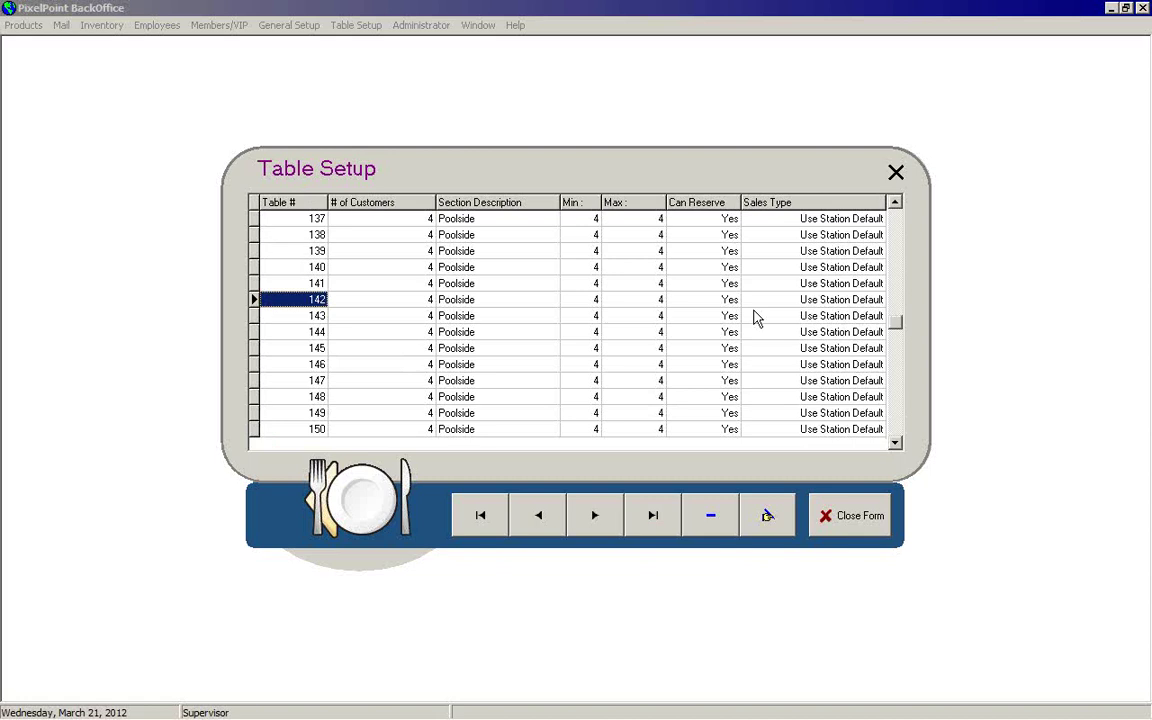
left_click_drag(897, 322, 897, 212)
left_click(311, 218)
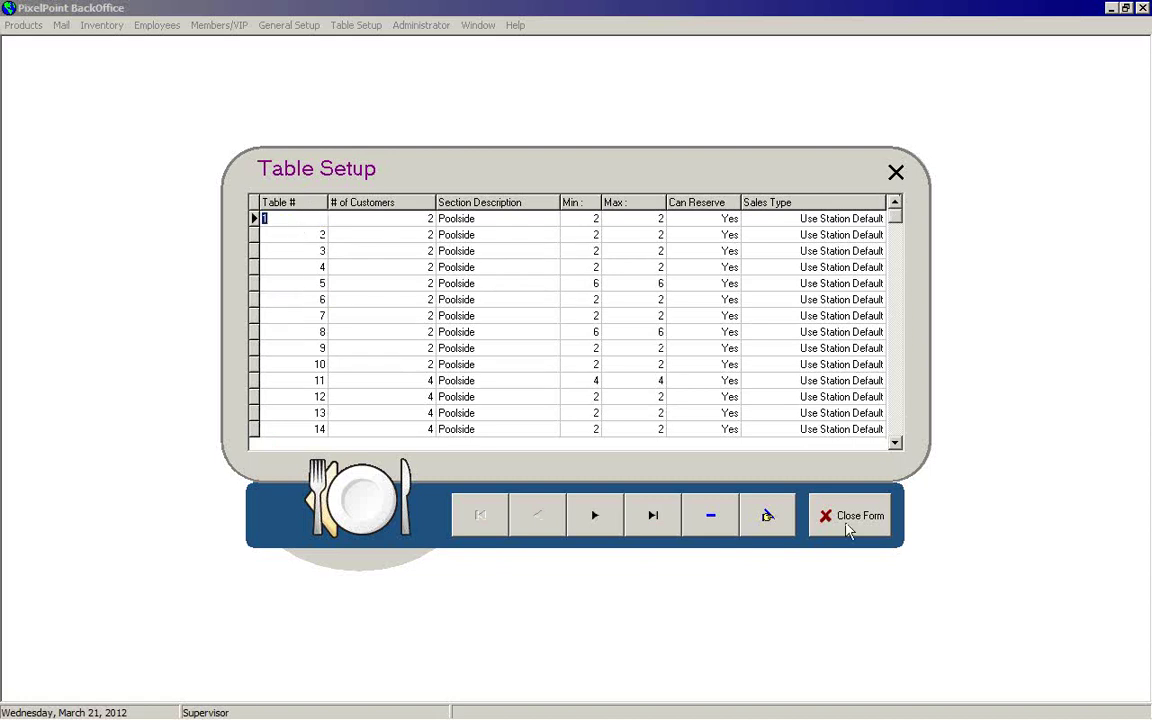
left_click(285, 236)
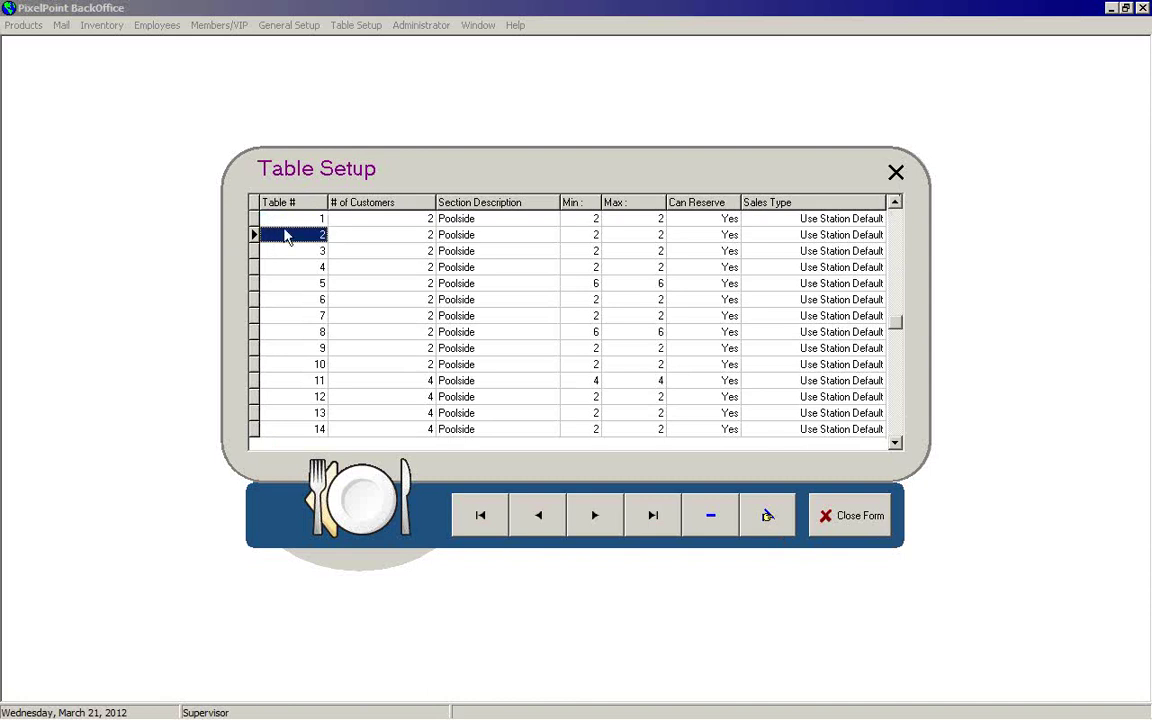
left_click(296, 256)
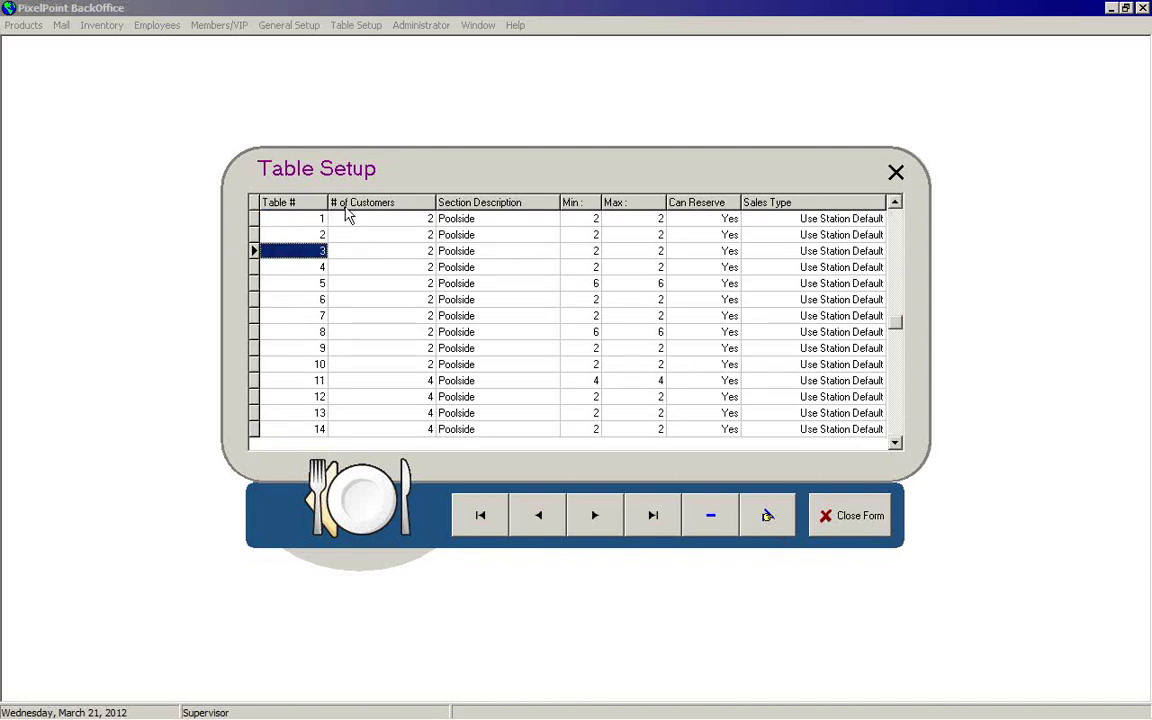
Examine the number of customers for table 3 and the sections it can be assigned to
left_click_drag(381, 221, 389, 258)
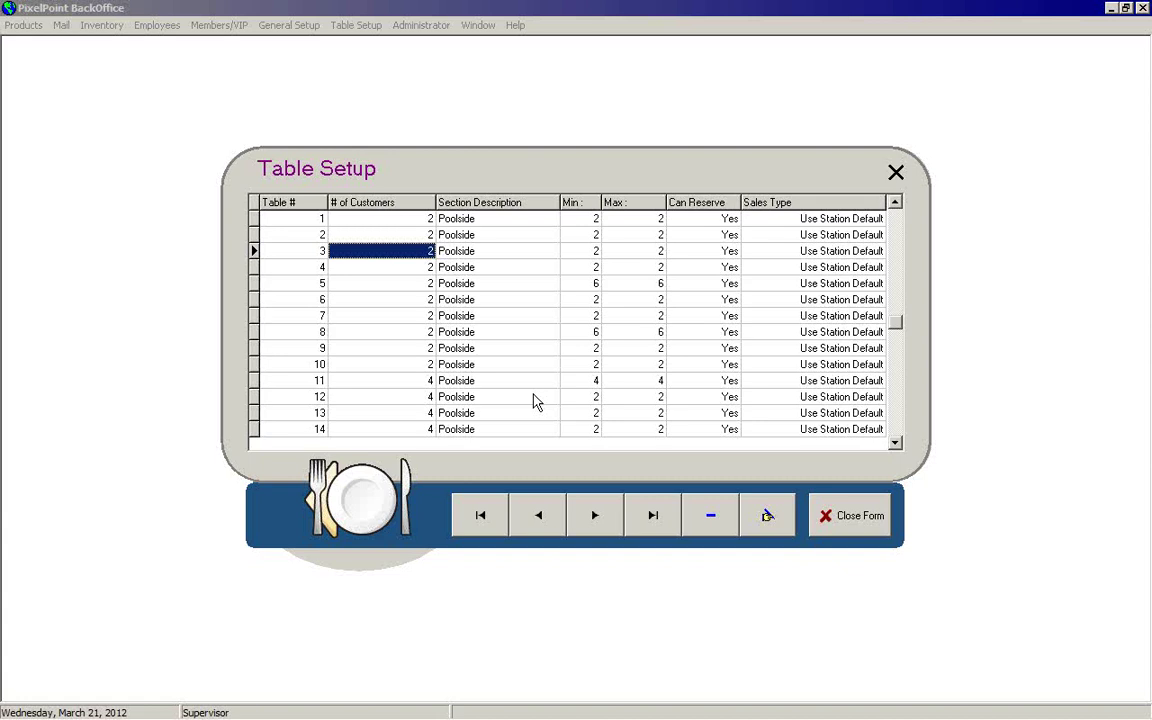
left_click(510, 256)
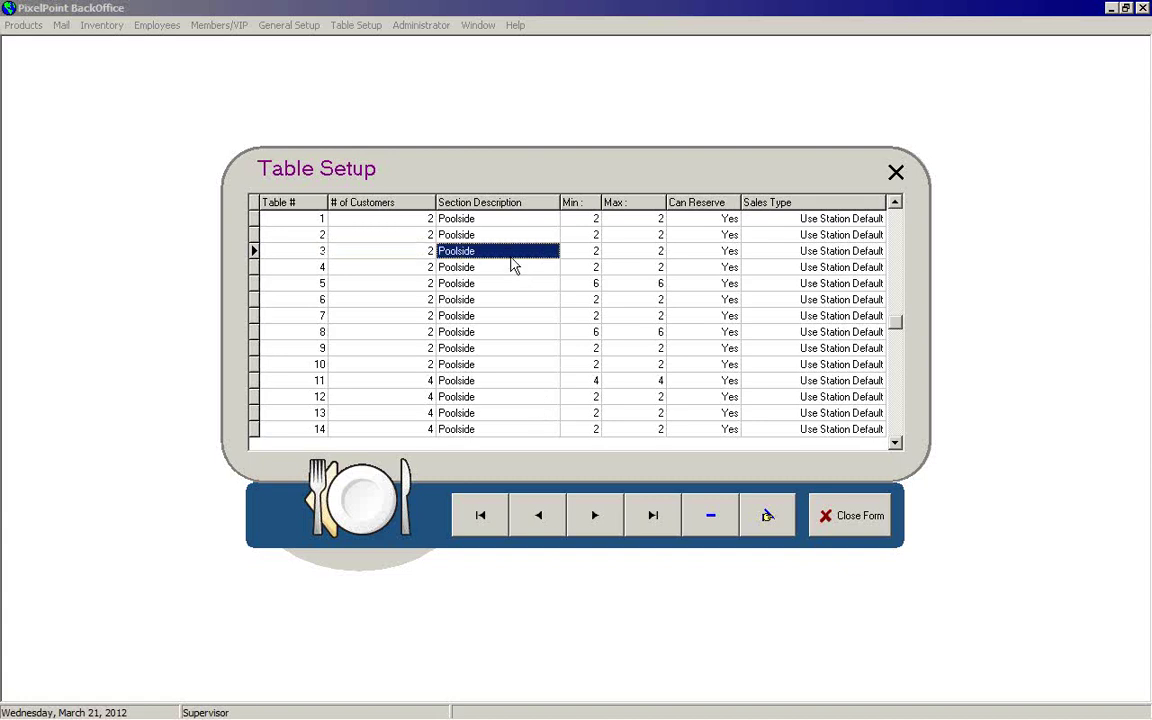
left_click(304, 257)
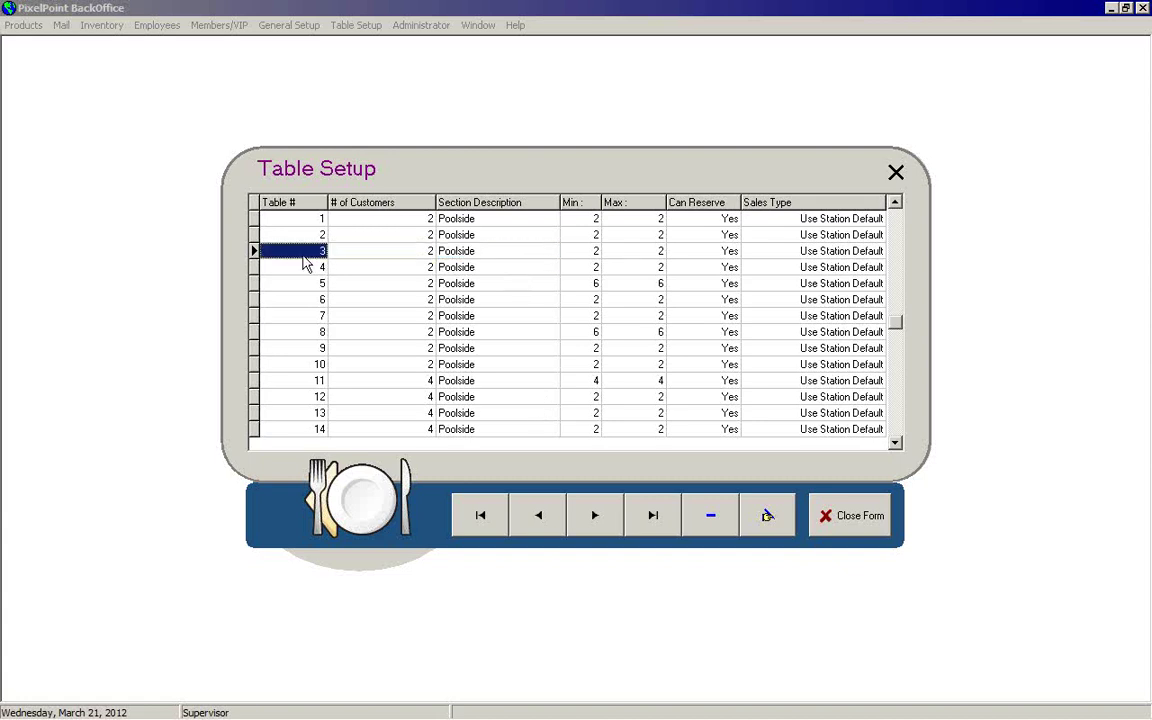
left_click(410, 256)
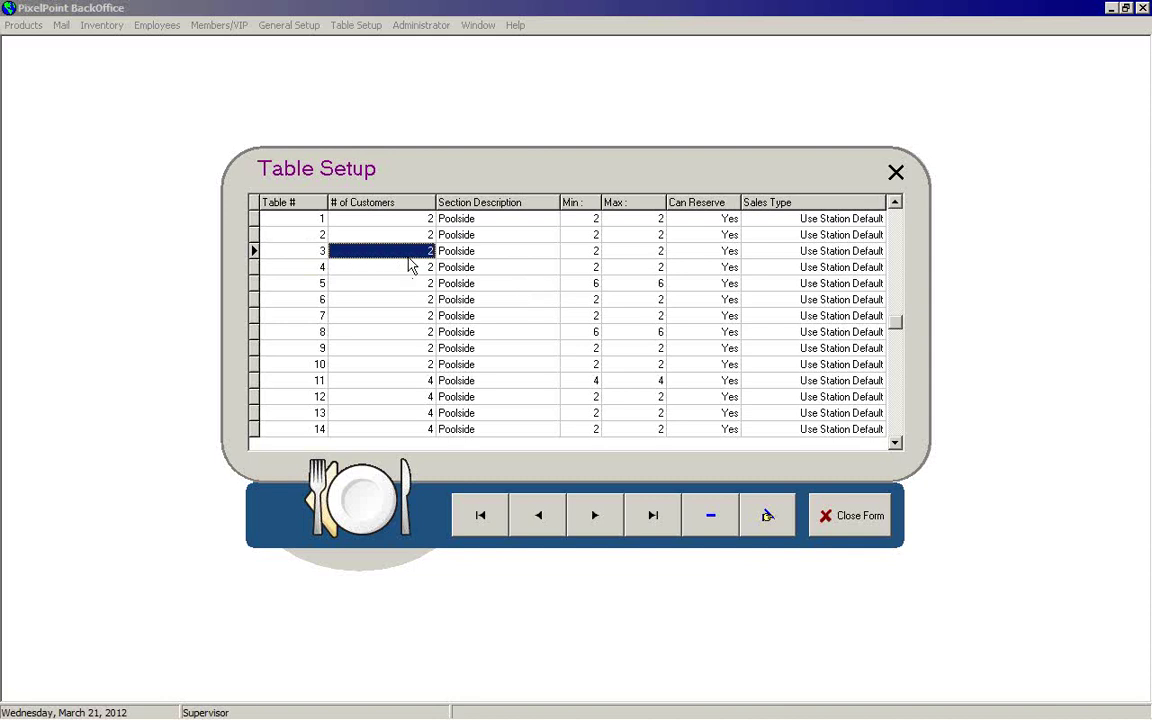
left_click(496, 258)
left_click(497, 258)
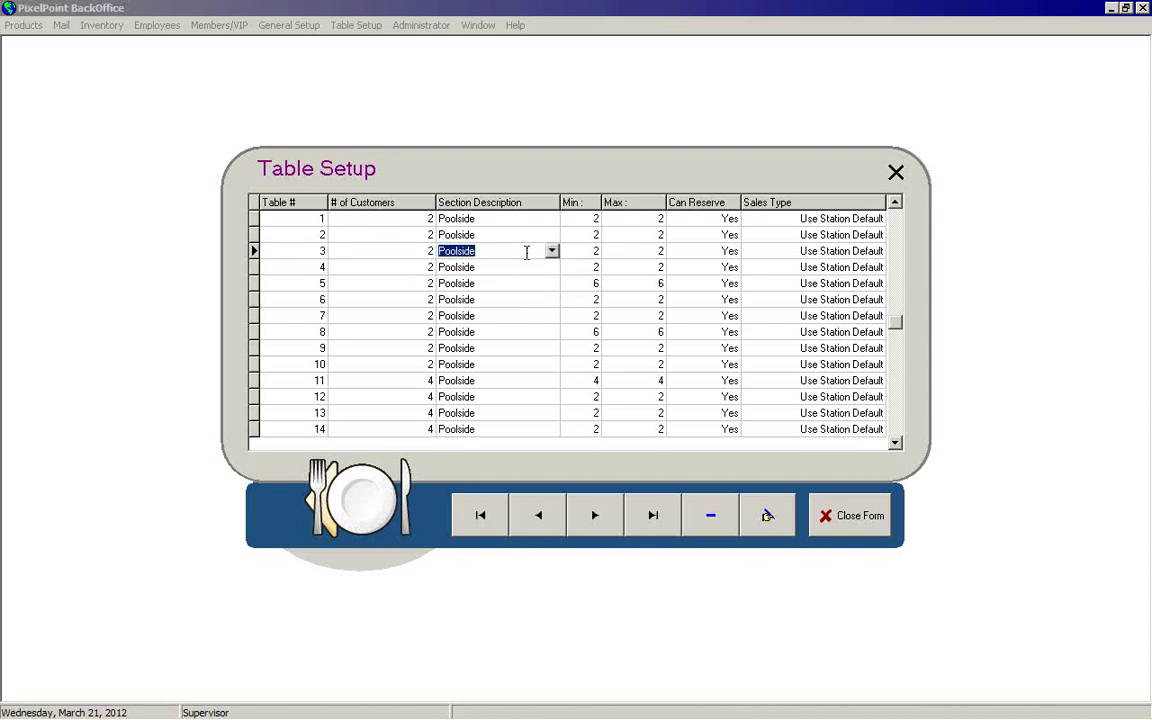
left_click(552, 253)
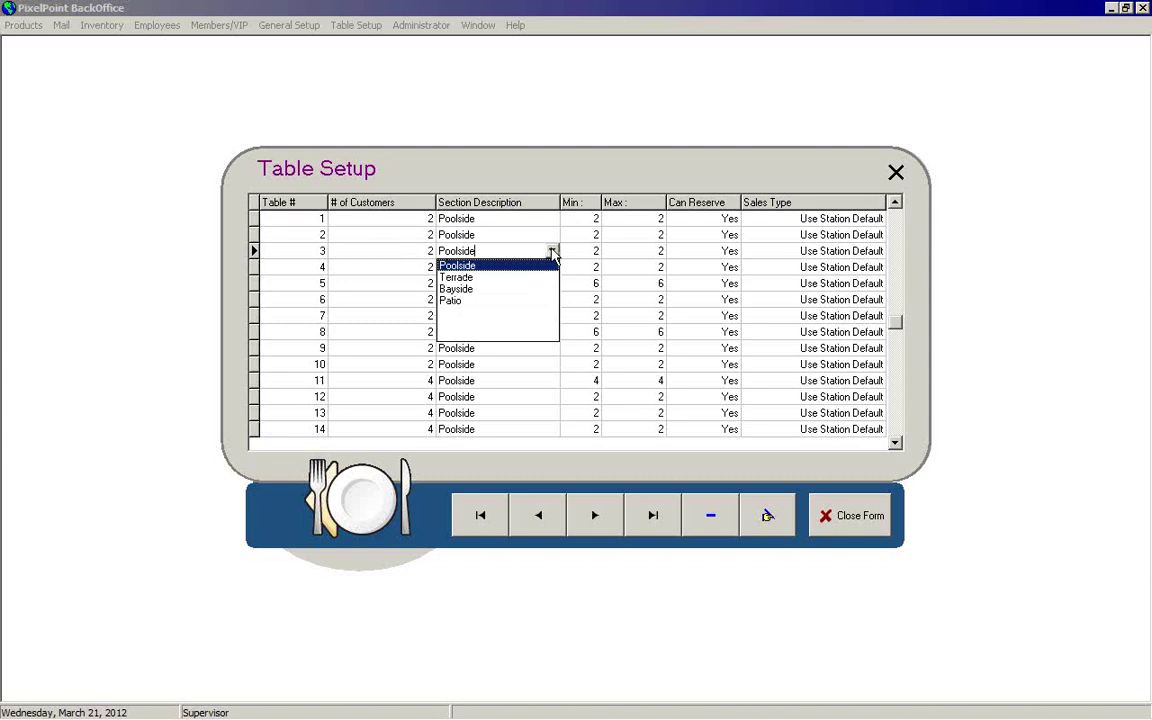
left_click(376, 251)
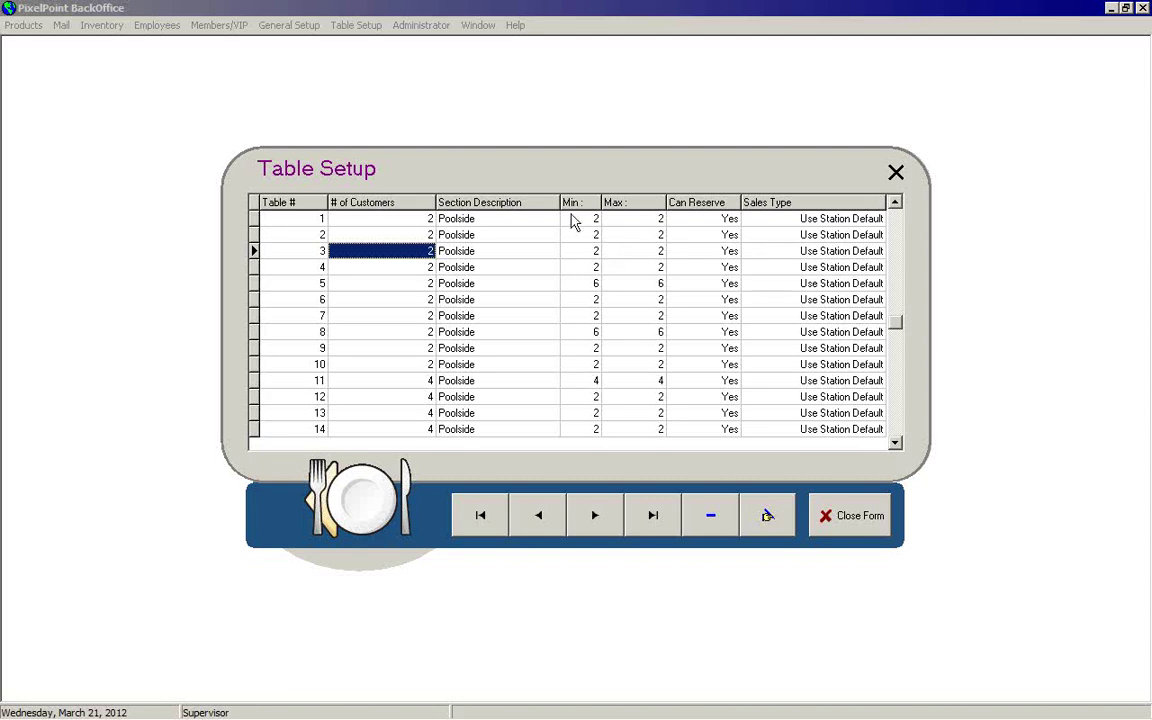
Examine the minimum, maximum and Can Reserve settings for table 4, including the available reservation choices
left_click(589, 274)
left_click(620, 275)
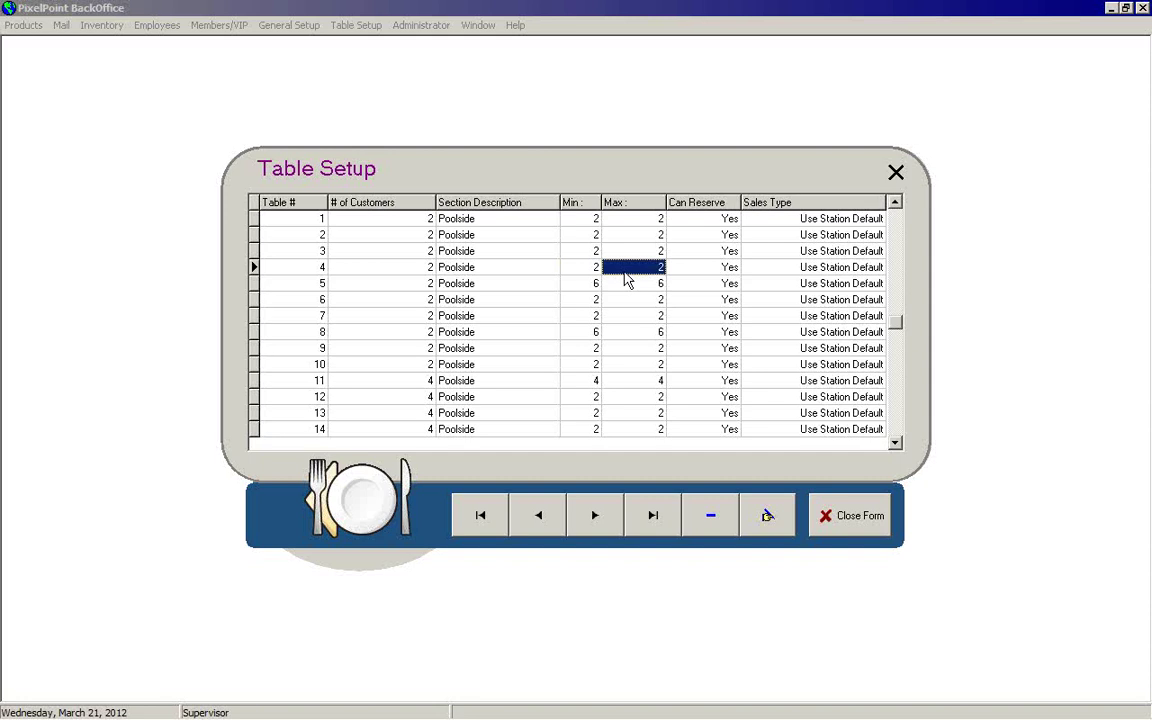
left_click(706, 273)
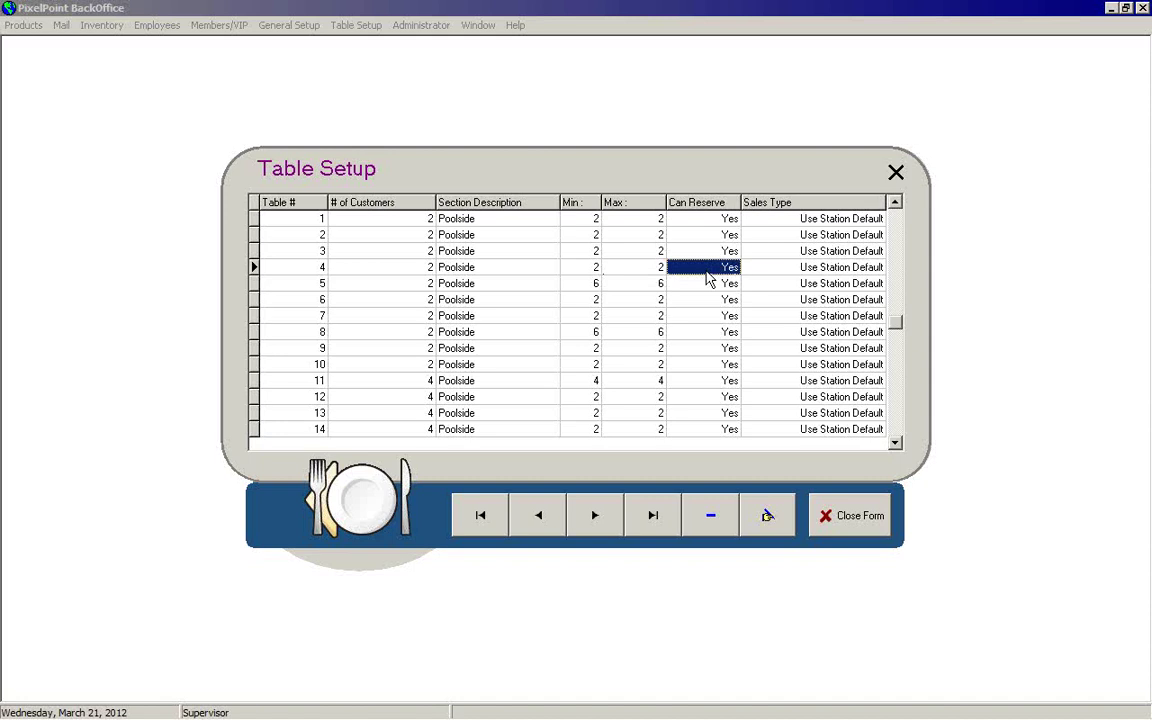
left_click(706, 278)
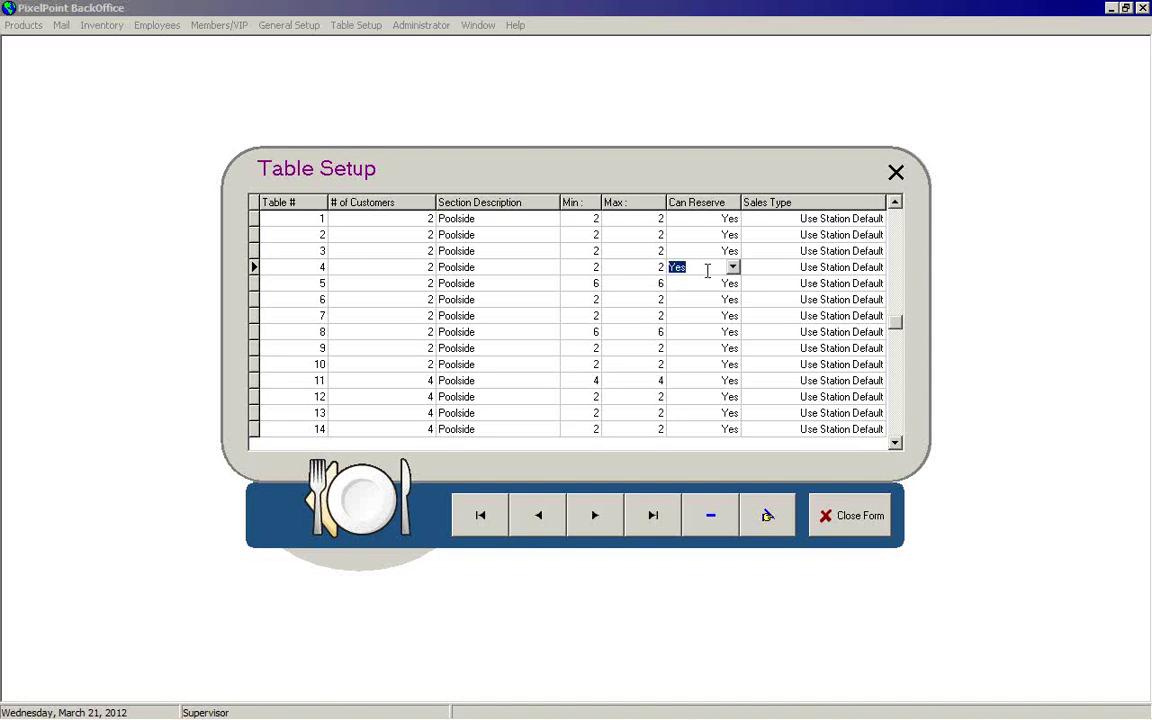
left_click(734, 268)
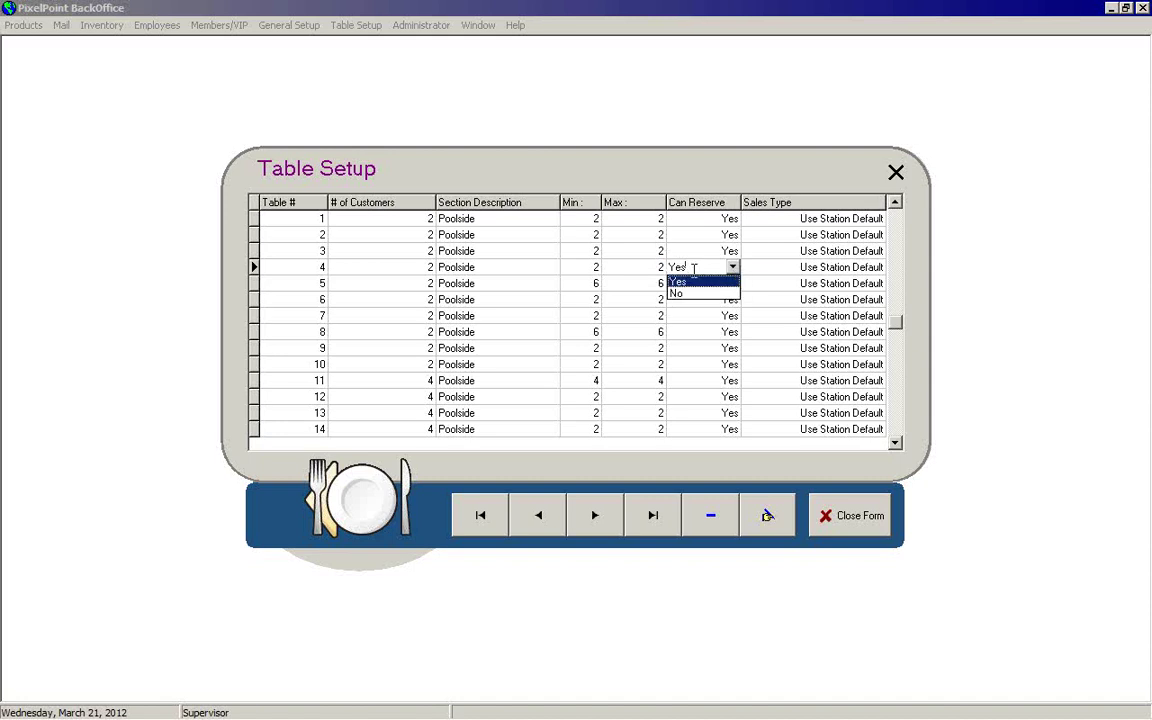
left_click(667, 282)
left_click(677, 270)
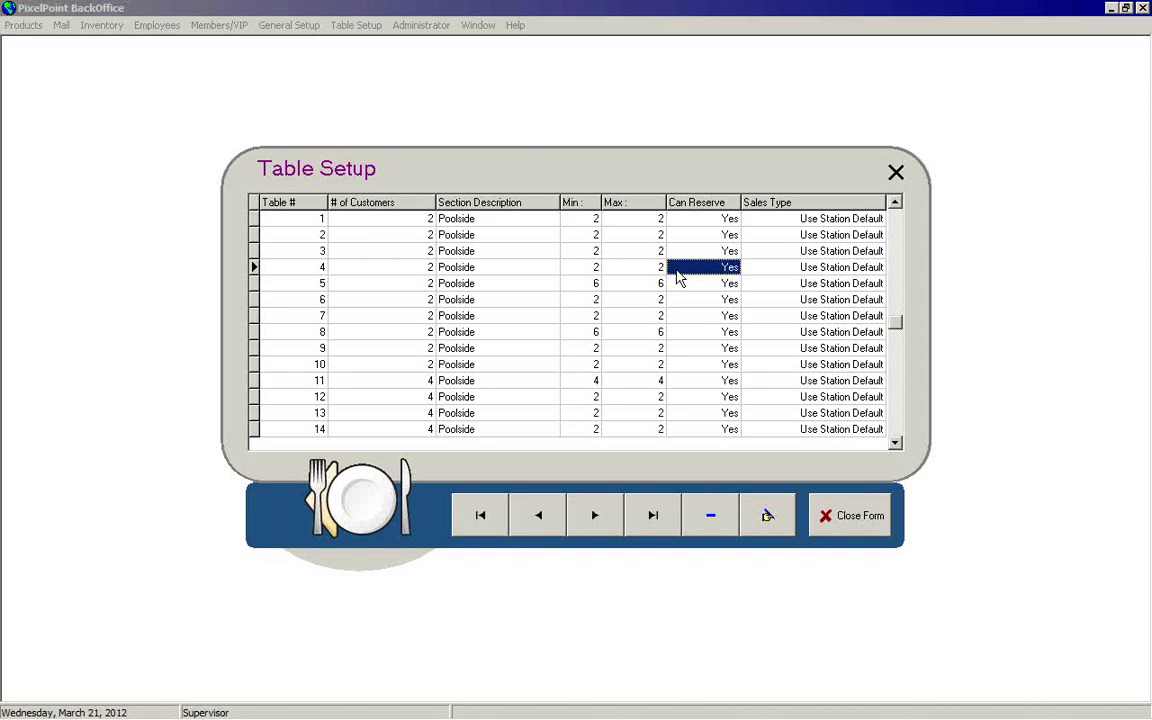
Examine the sales types available for table 7 and look through the table list down to table 52
left_click(823, 319)
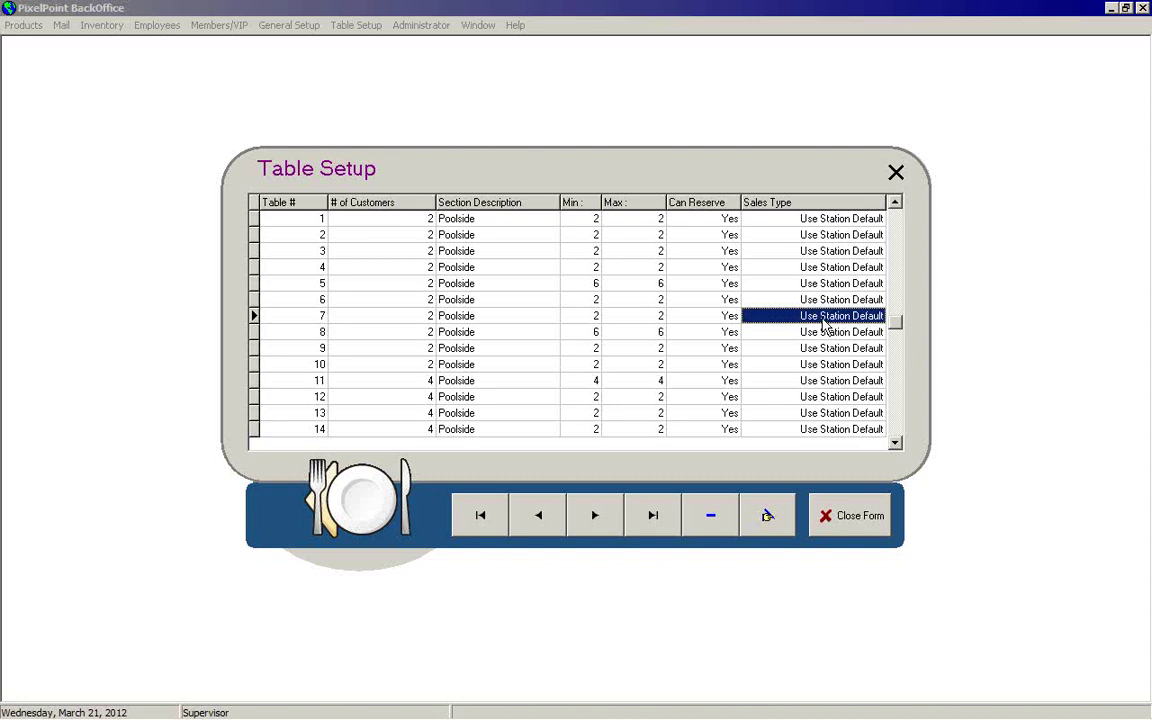
left_click(826, 325)
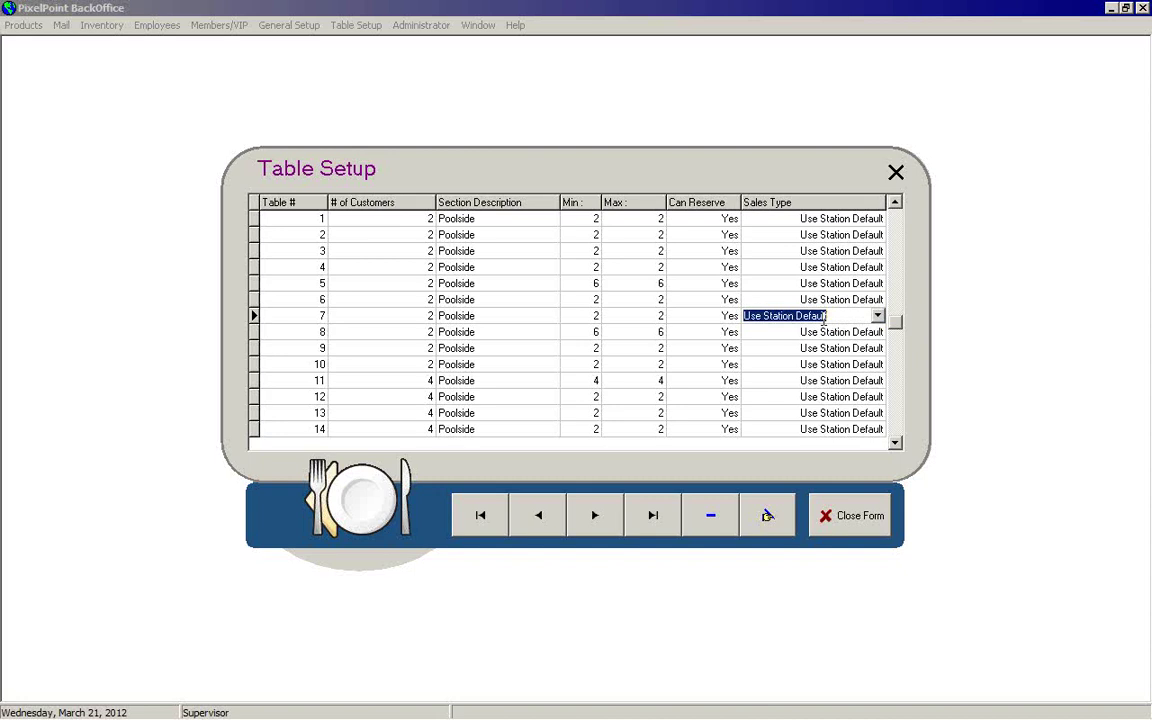
left_click(878, 316)
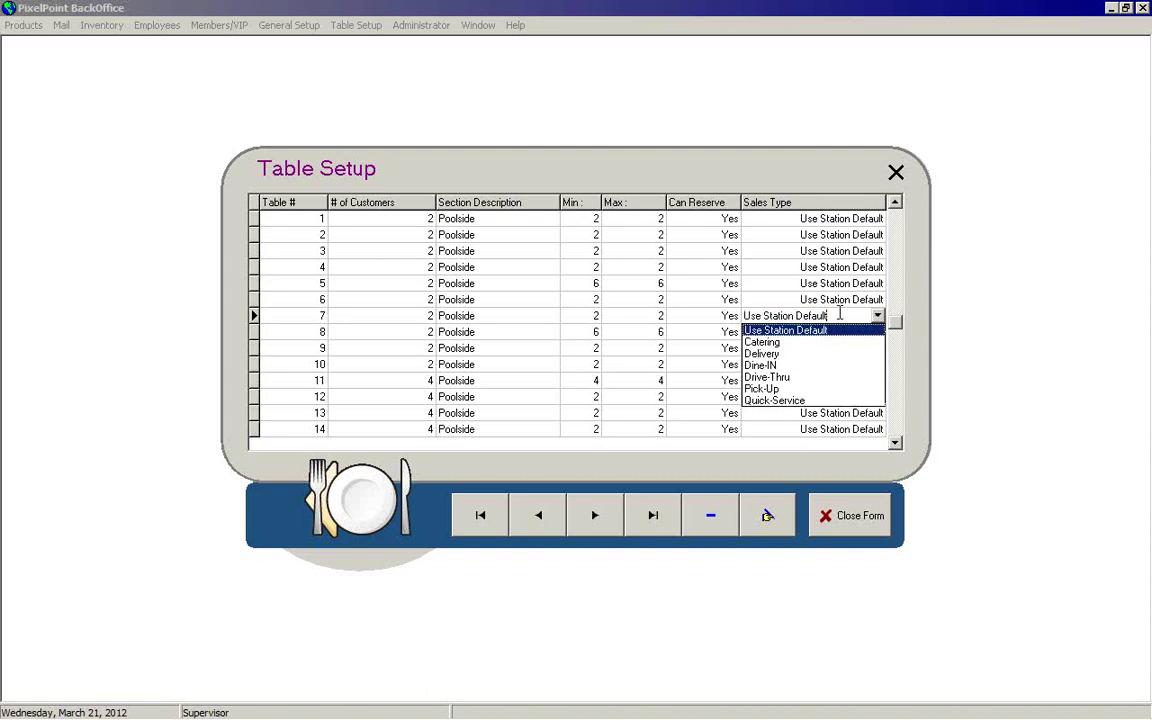
left_click(692, 283)
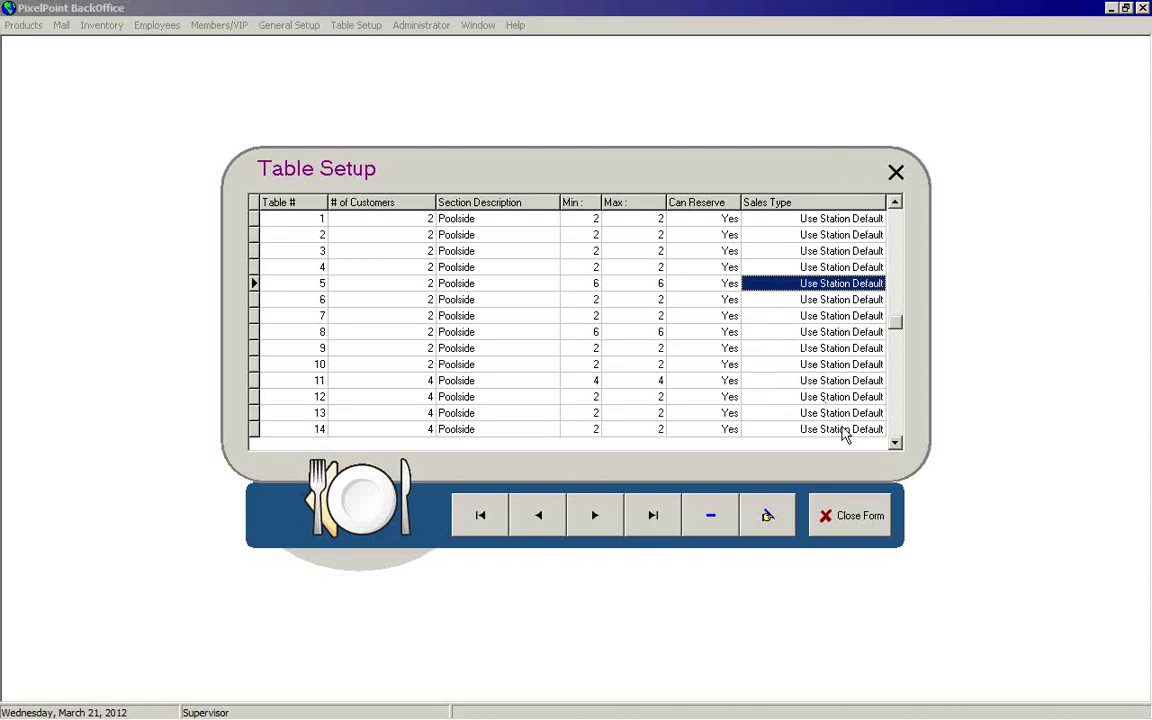
left_click(896, 443)
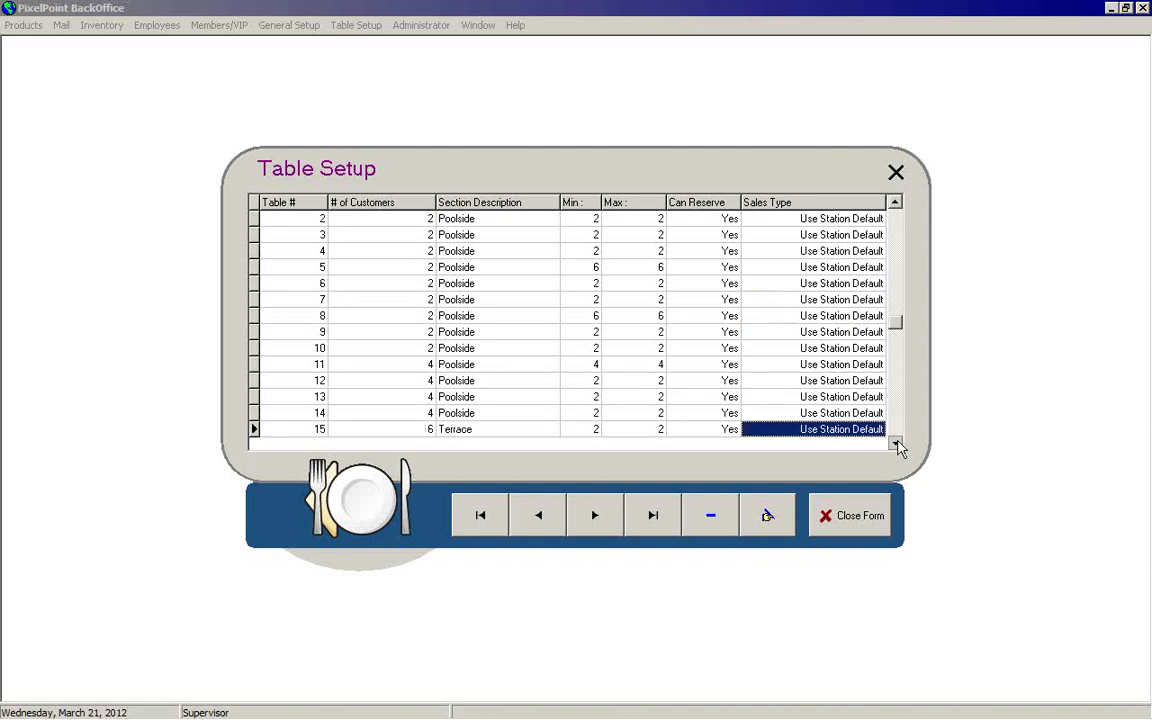
left_click_drag(896, 443, 896, 443)
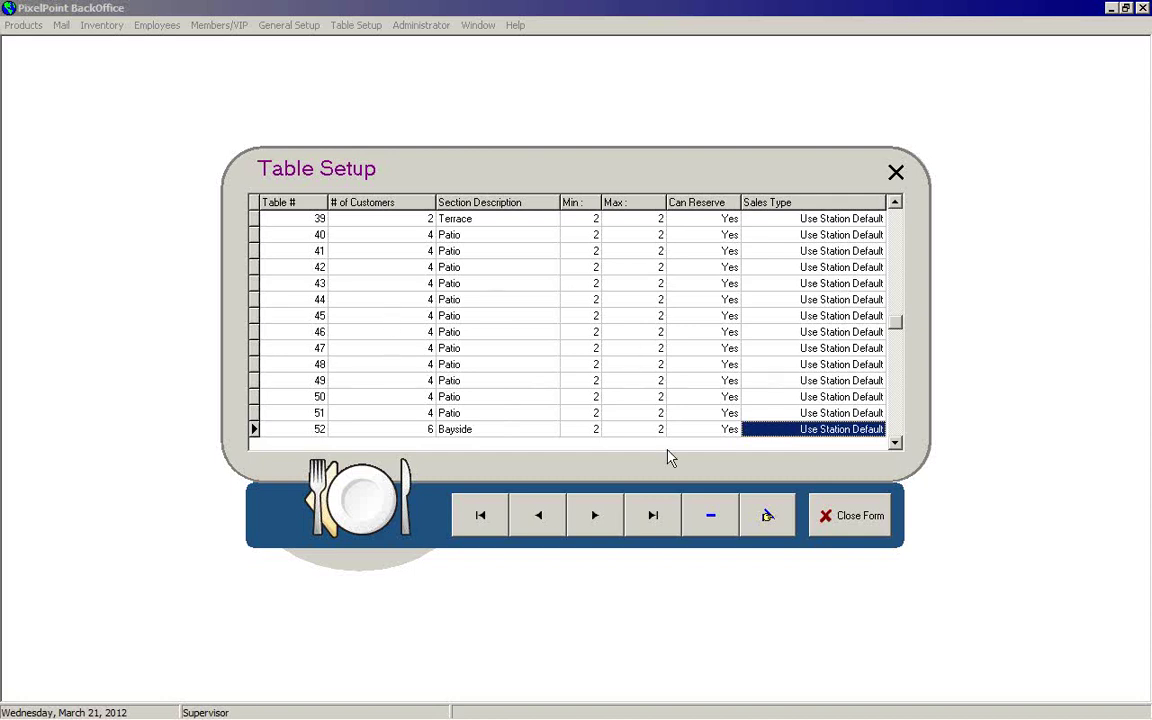
Close the Table Setup form and open Table Layout Setup
left_click(855, 528)
left_click(366, 28)
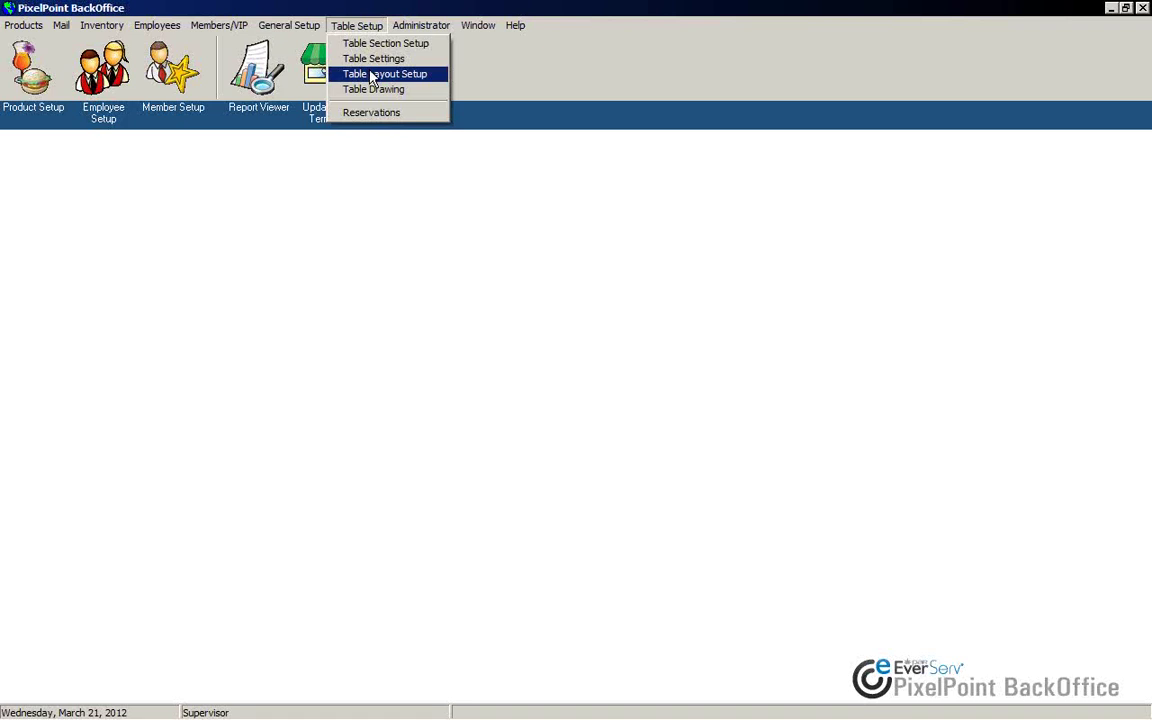
left_click(372, 75)
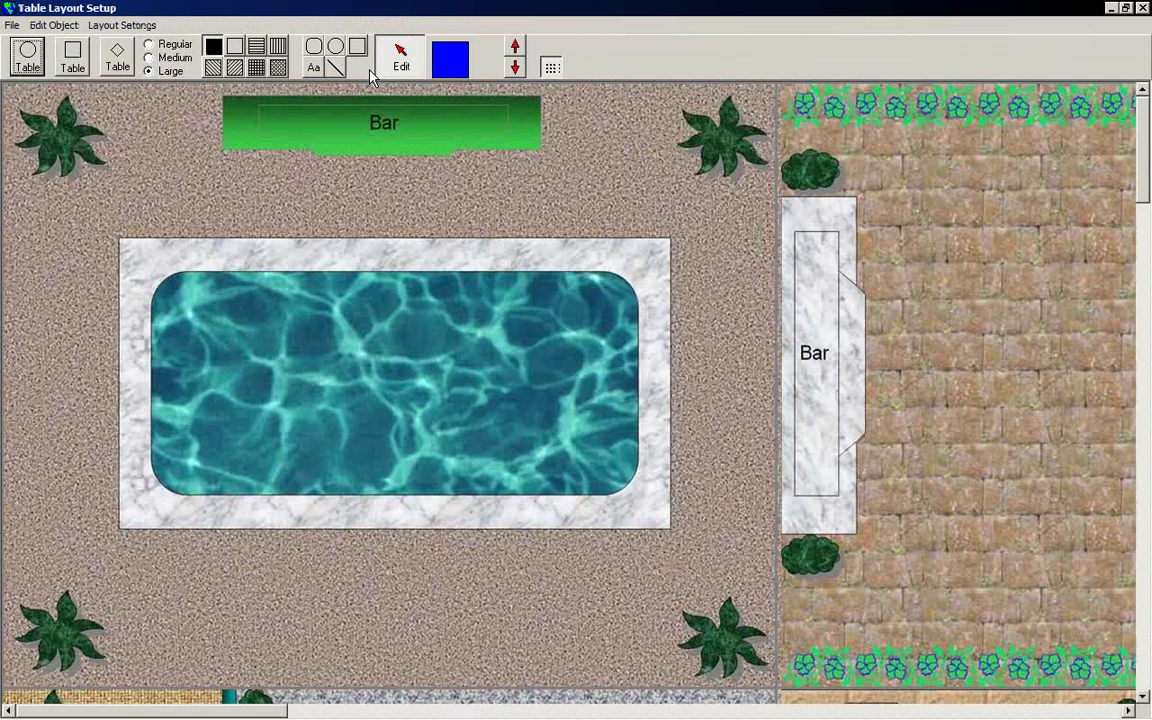
Turn off the background display in the table layout
left_click(50, 27)
mouse_move(149, 25)
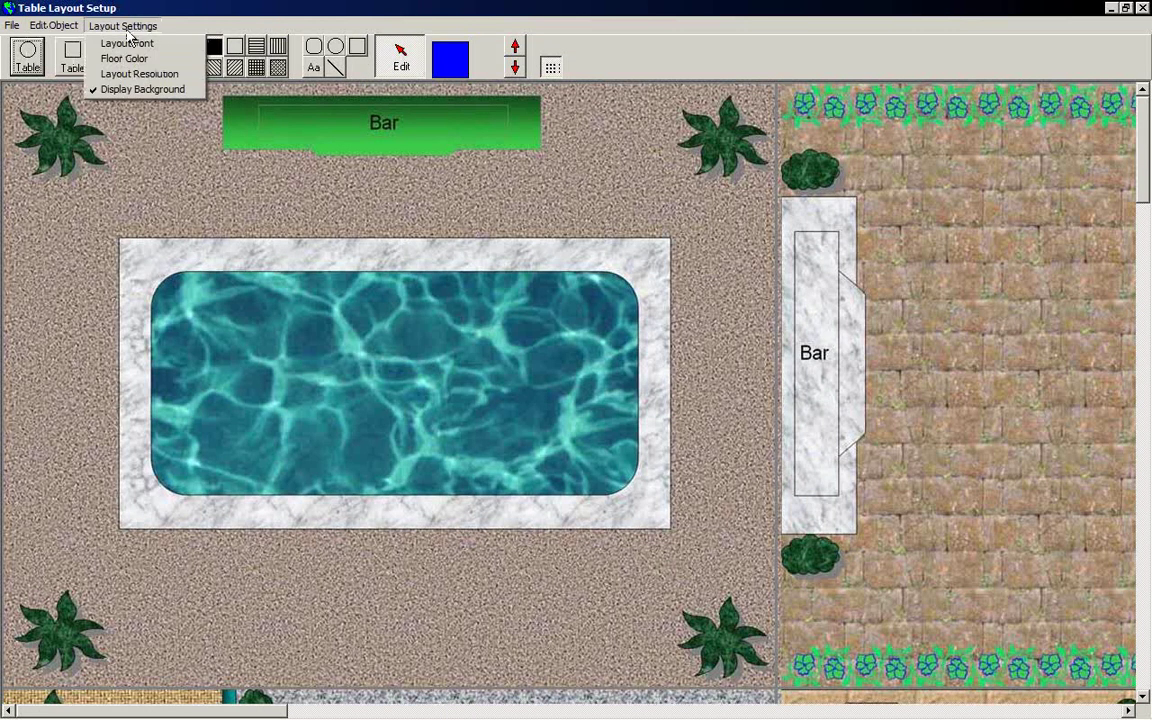
left_click(112, 90)
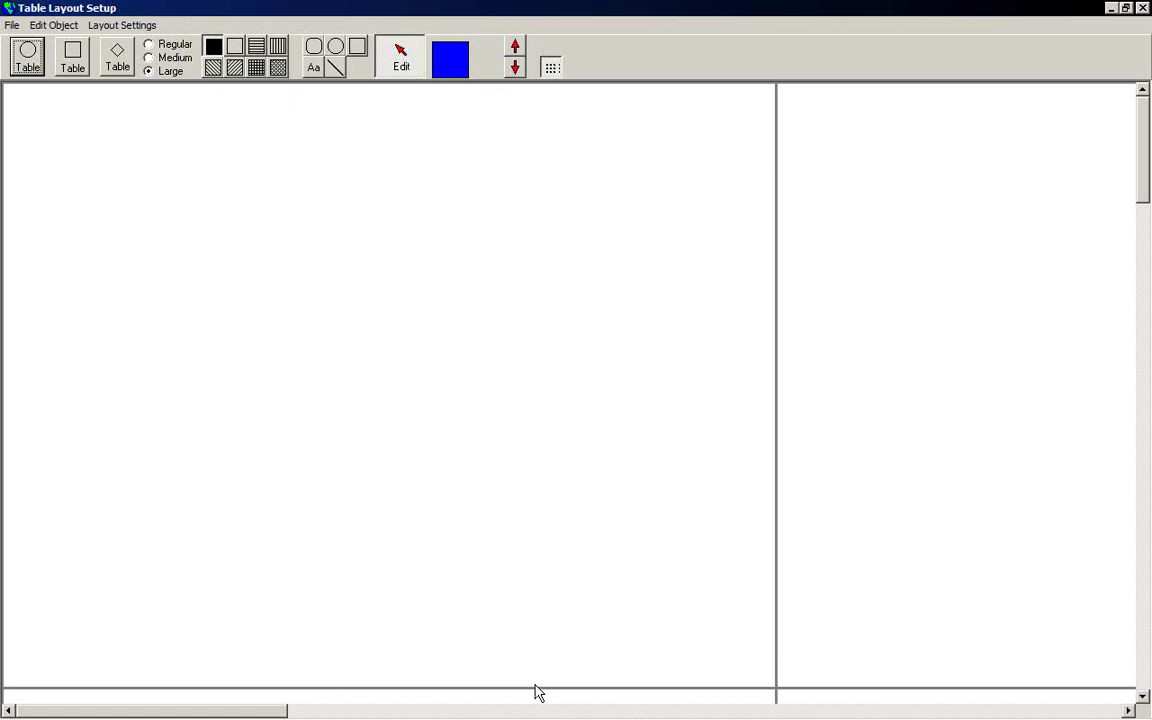
Examine the layout resolution options without changing them, and inspect the section lines on the empty layout
left_click(117, 30)
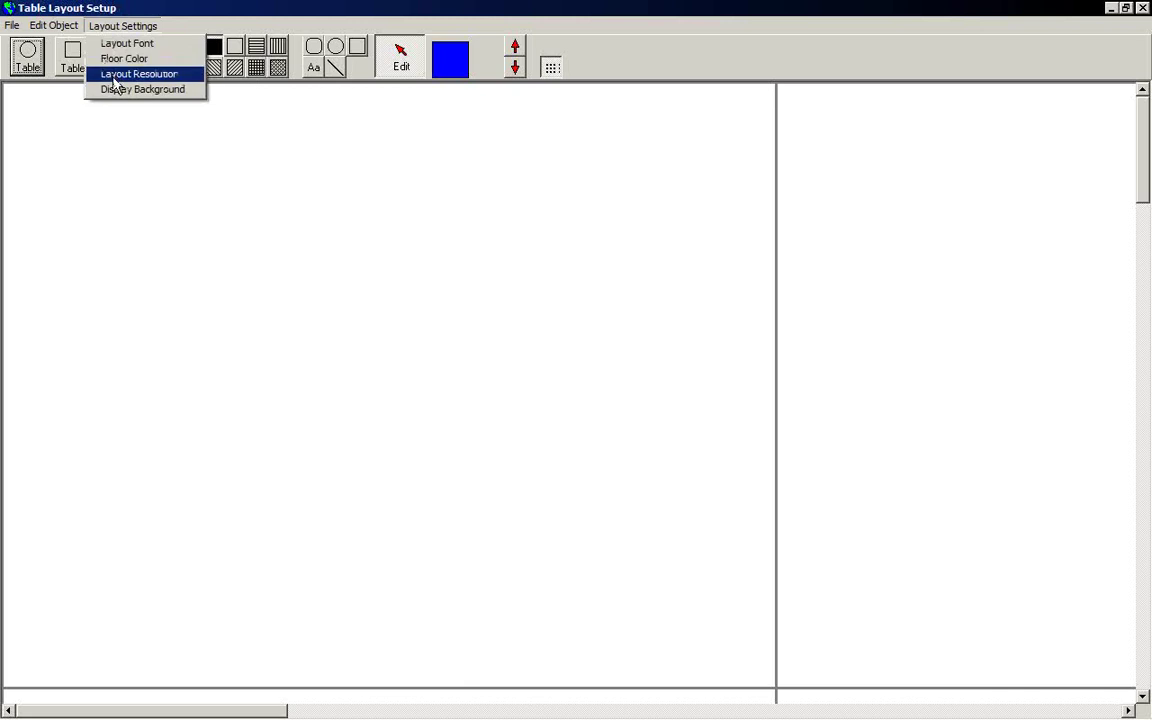
left_click(105, 74)
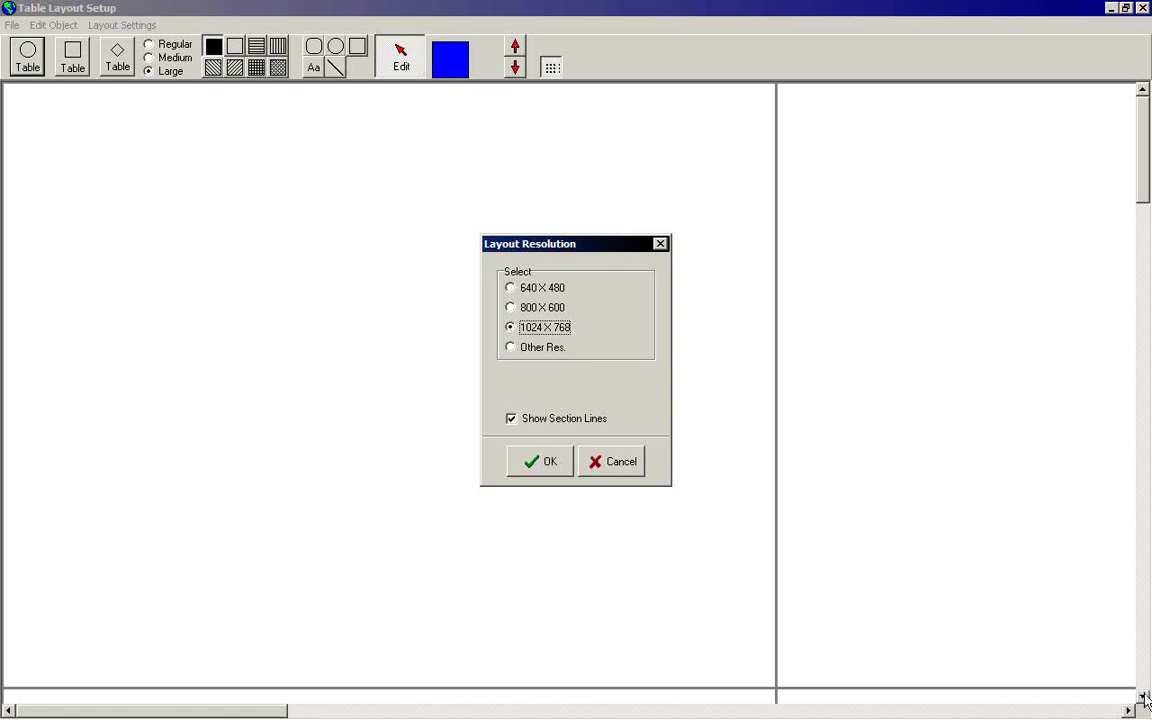
left_click(628, 461)
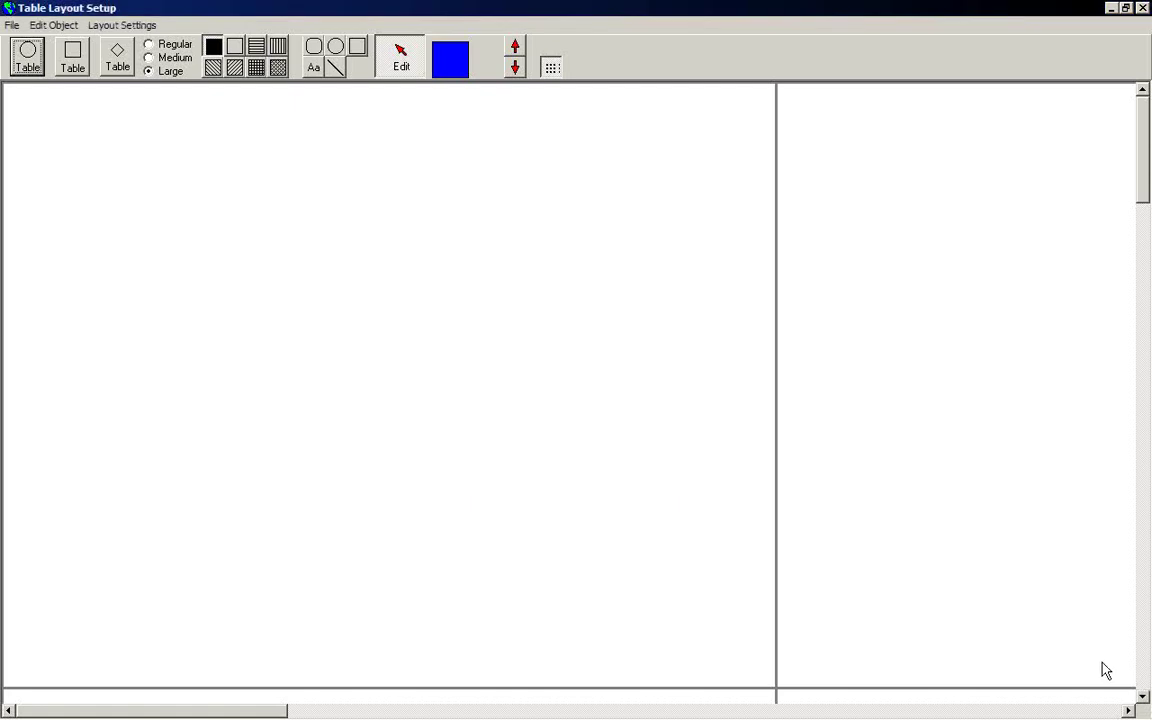
left_click(1143, 695)
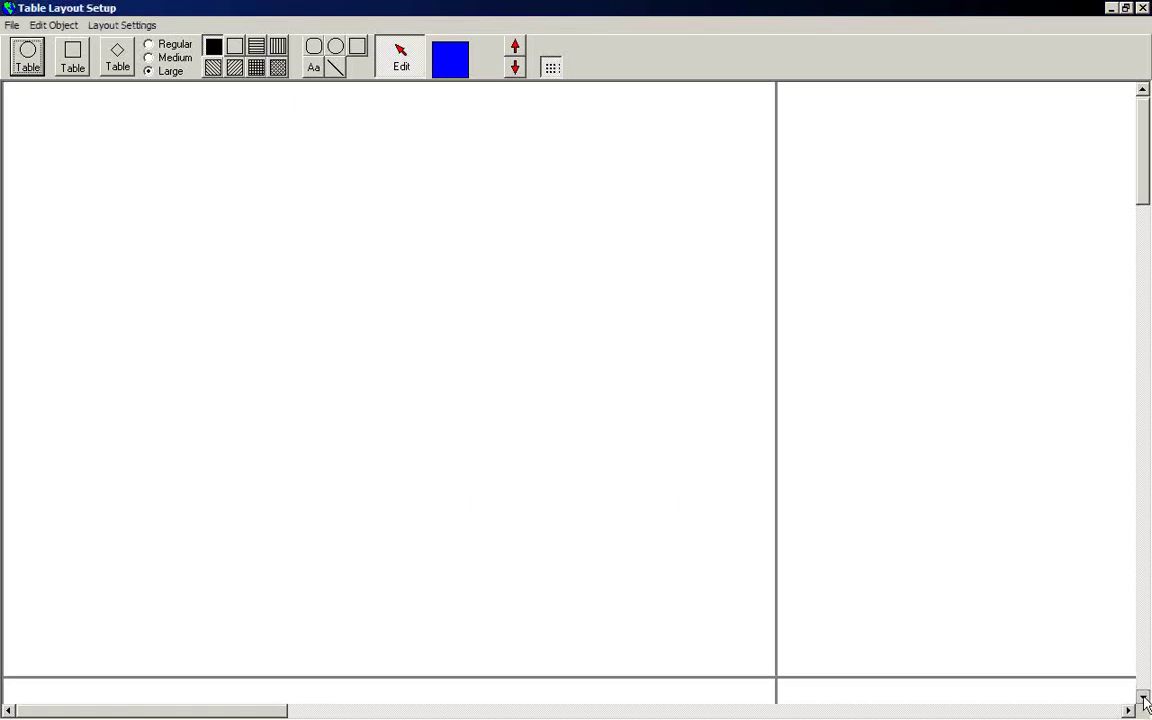
left_click_drag(1145, 702, 1143, 698)
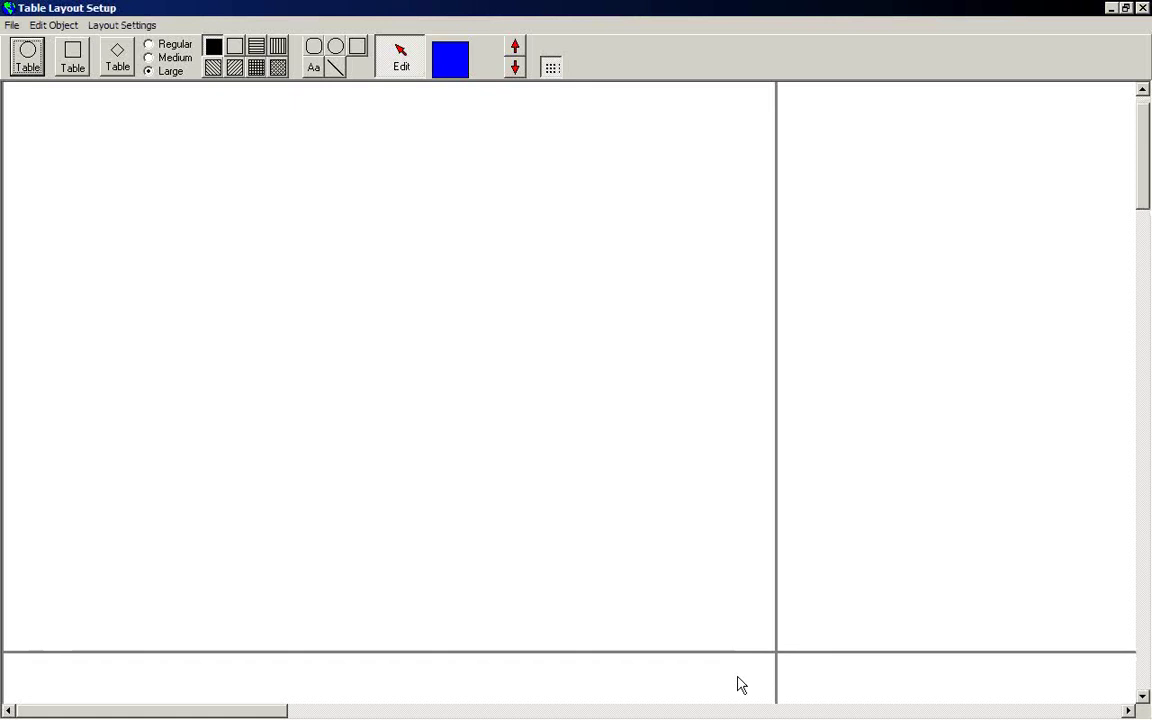
mouse_move(800, 715)
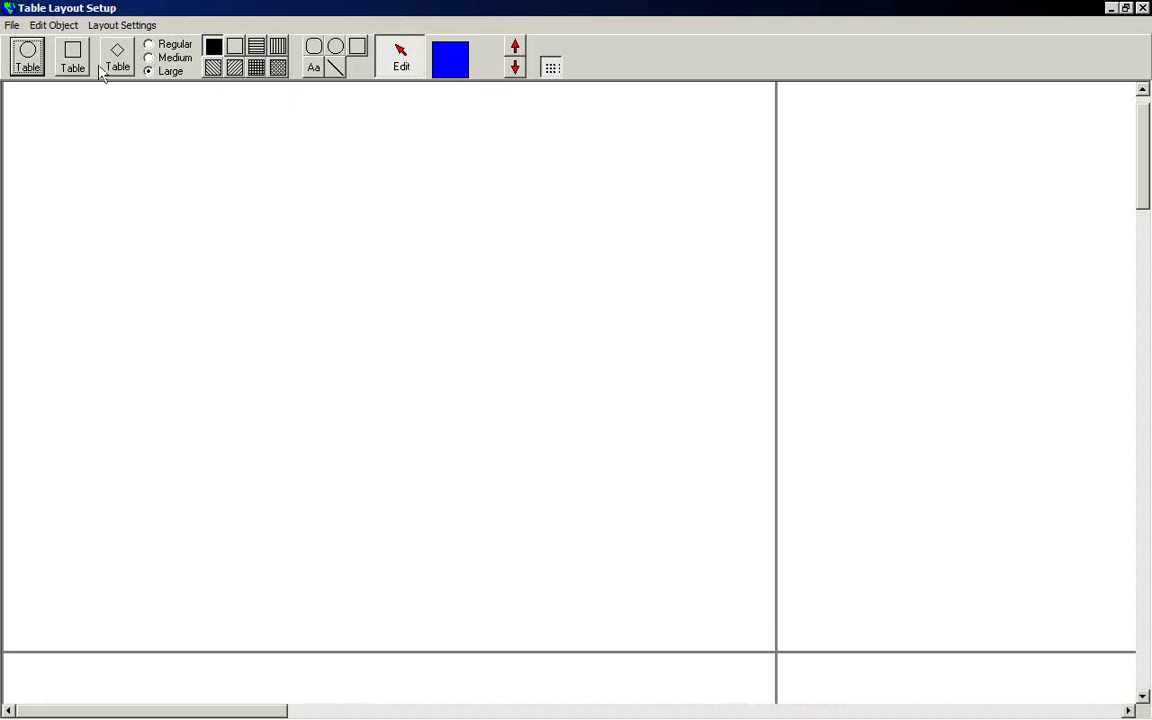
Set the layout resolution to 800 X 600
left_click(116, 26)
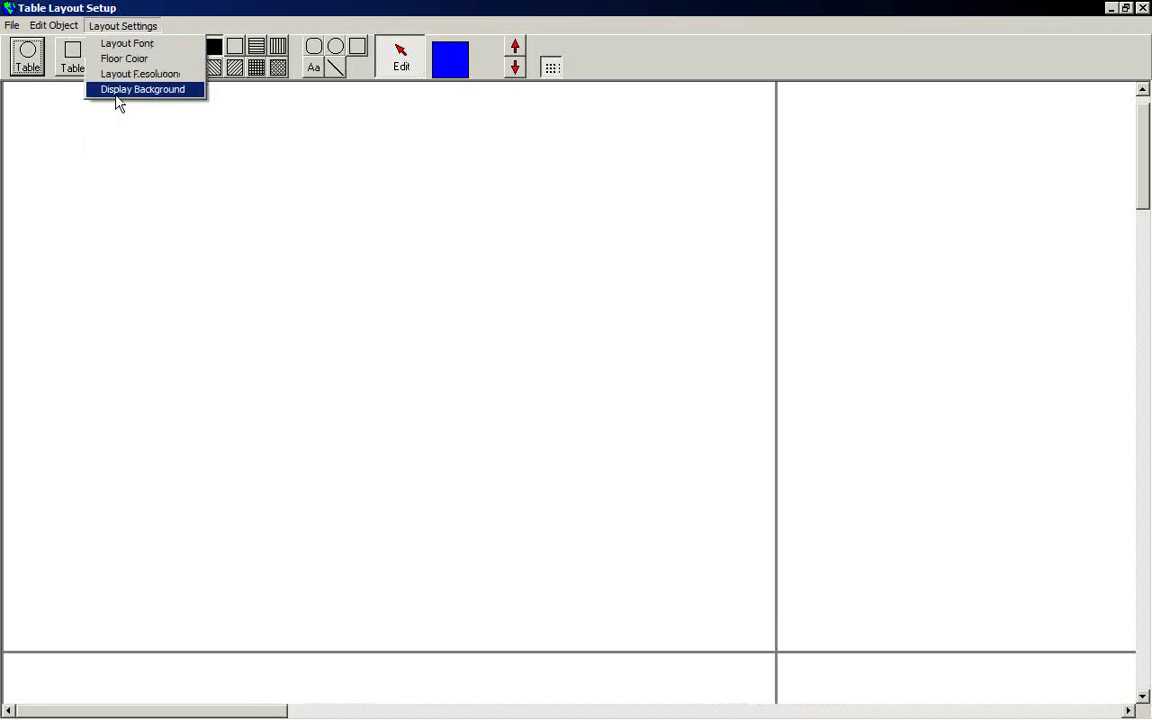
left_click(117, 78)
left_click(533, 309)
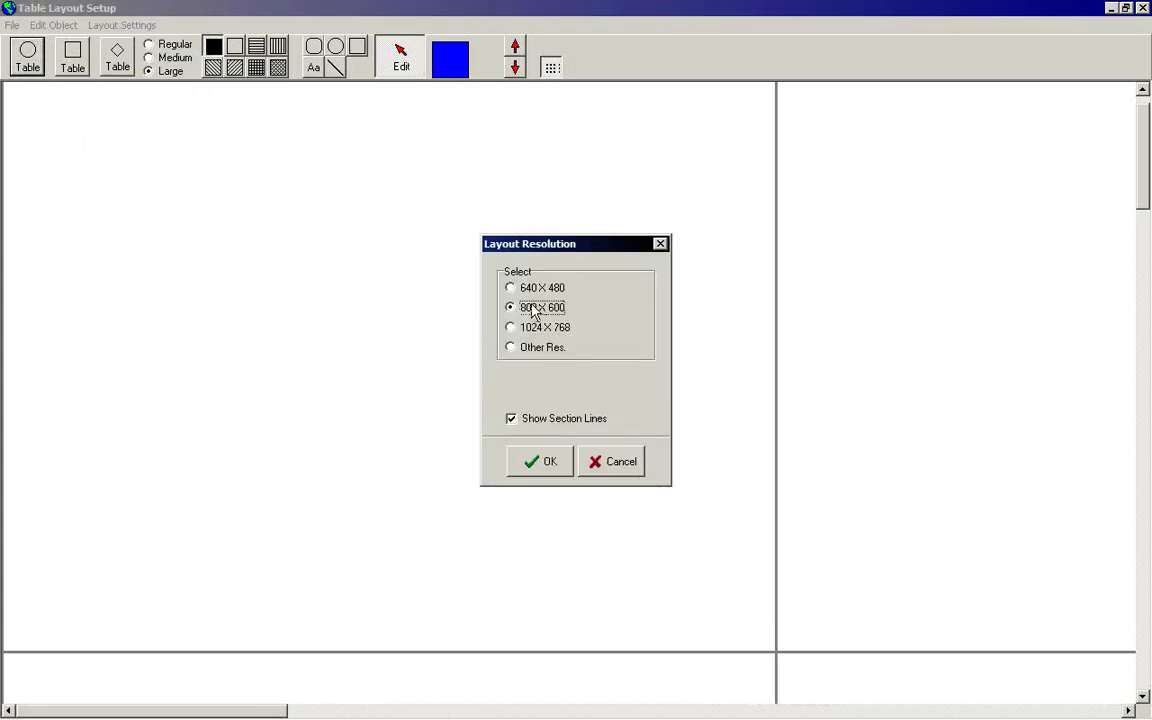
left_click(533, 470)
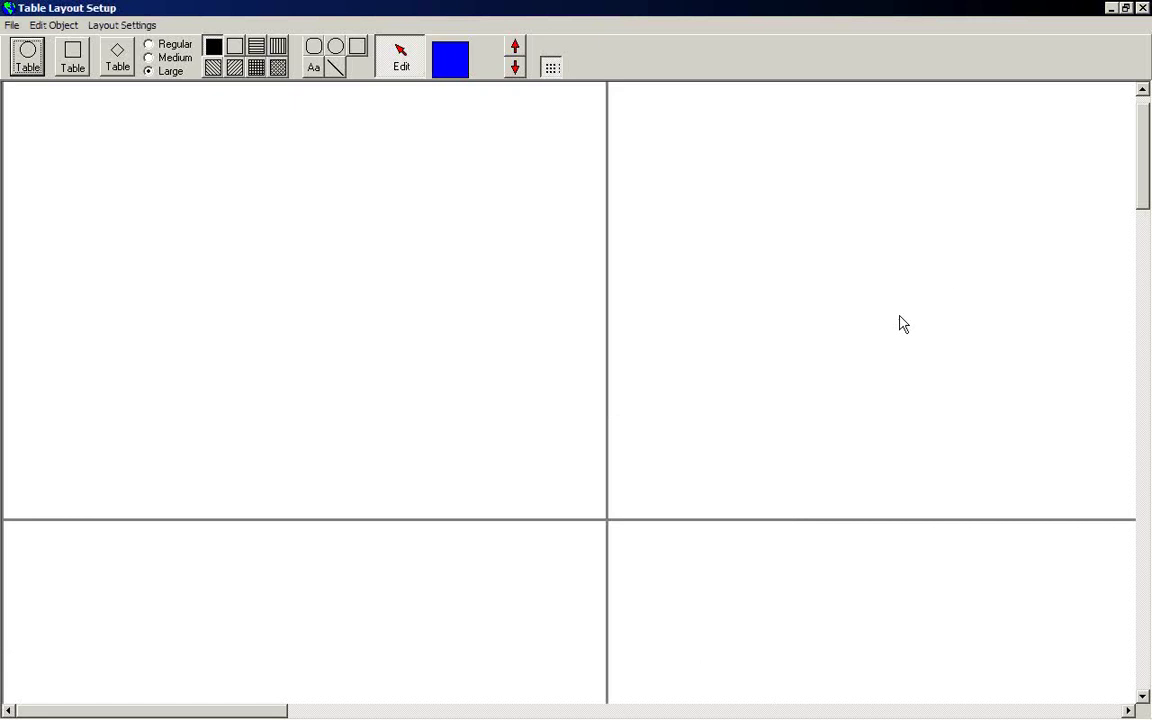
Set the layout resolution to 1024 X 768 with Show Section Lines enabled
left_click(107, 25)
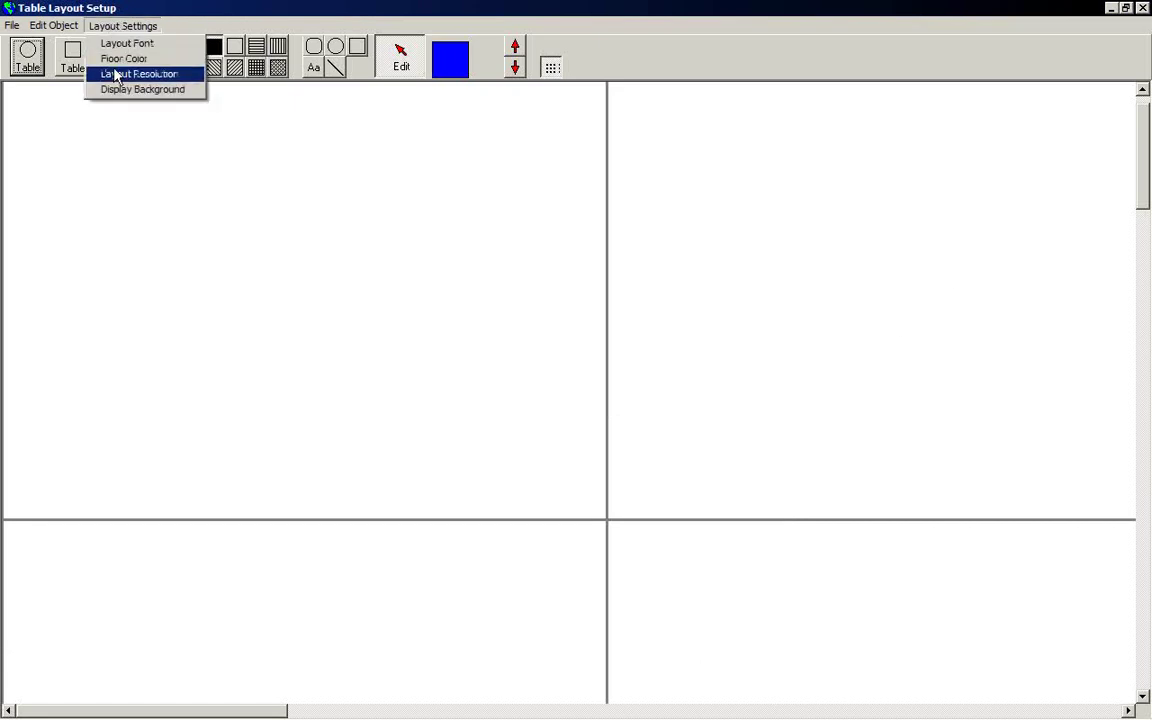
left_click(112, 74)
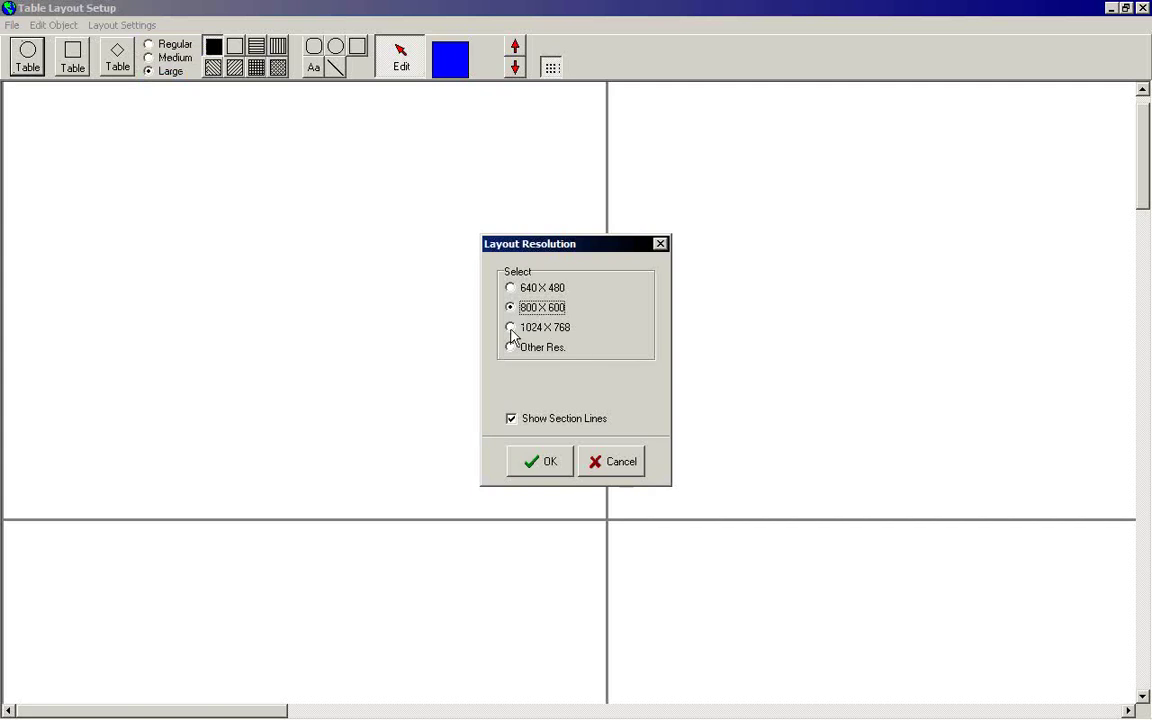
left_click(511, 329)
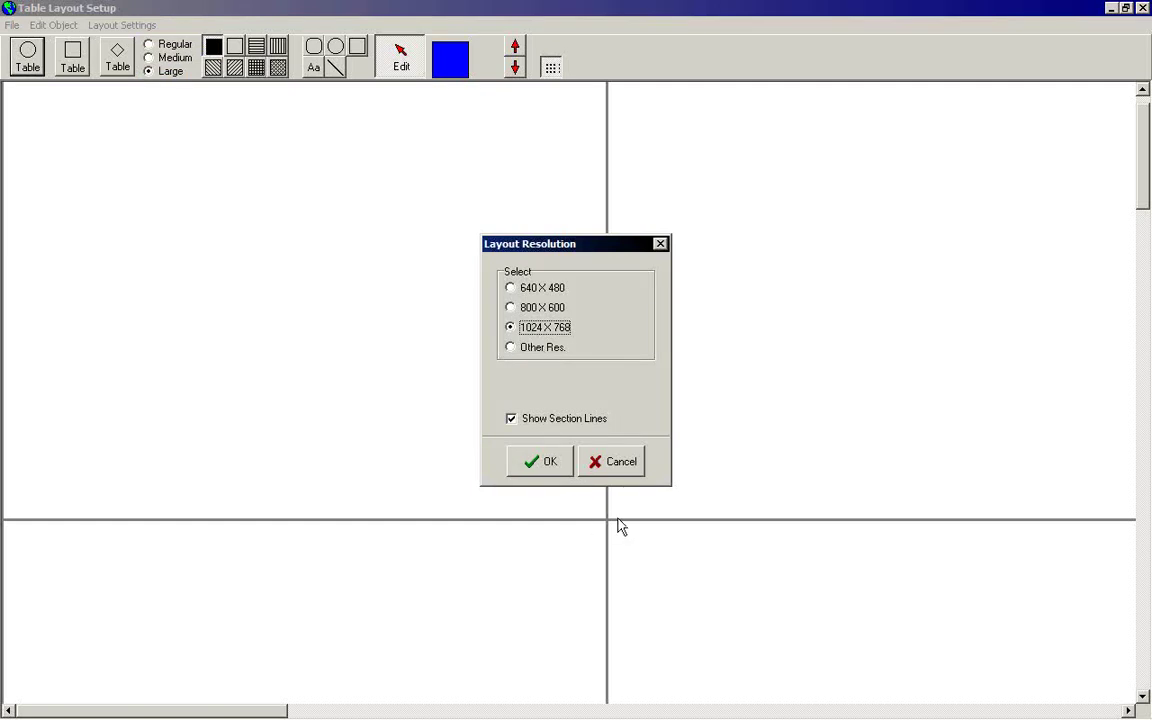
left_click(514, 422)
left_click(514, 424)
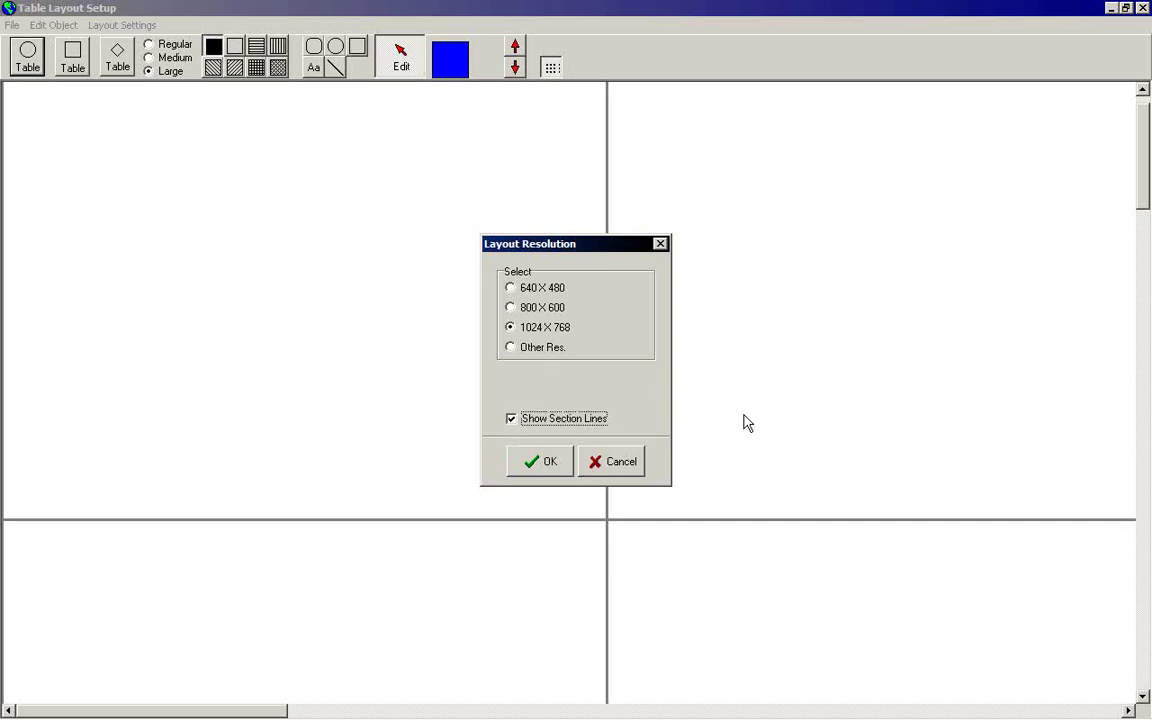
left_click(546, 467)
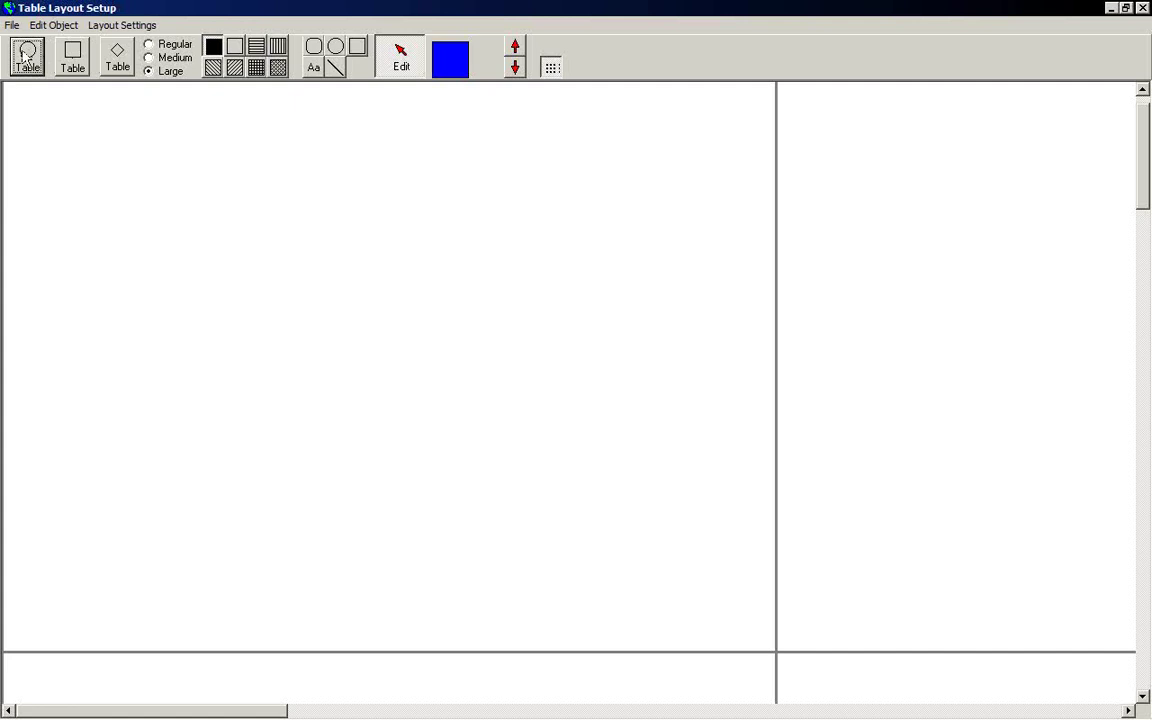
Place a large round table near the upper-left corner of the first layout section and number it 1
left_click(62, 150)
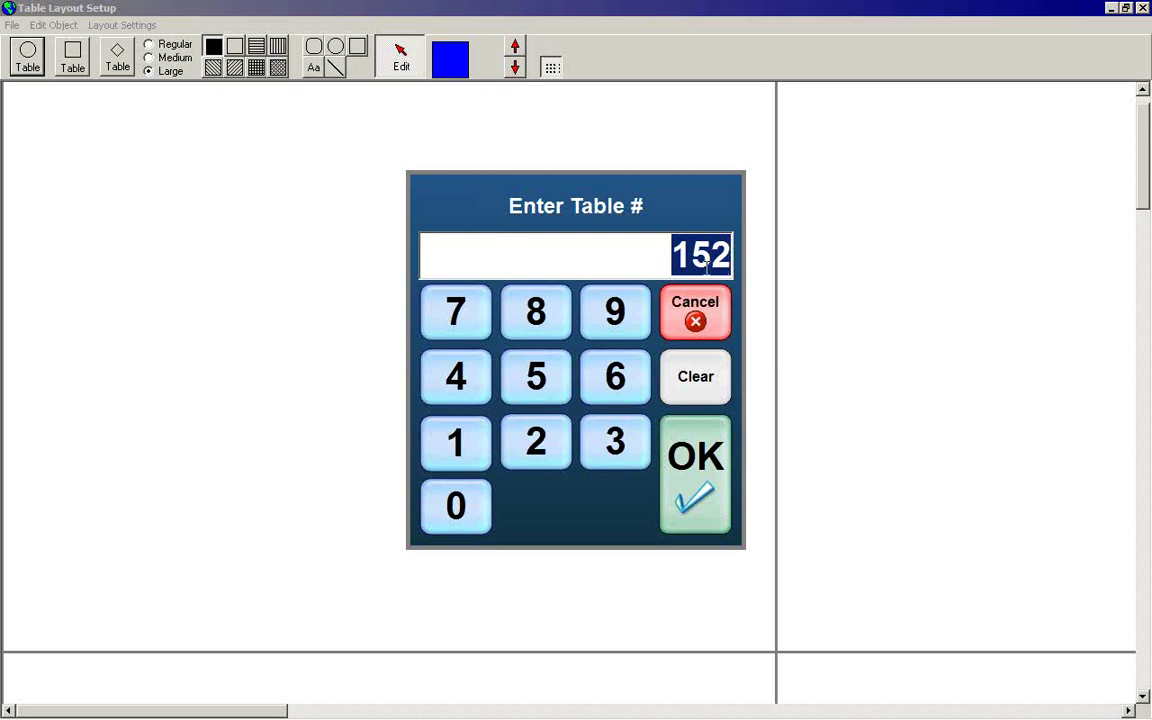
left_click(462, 442)
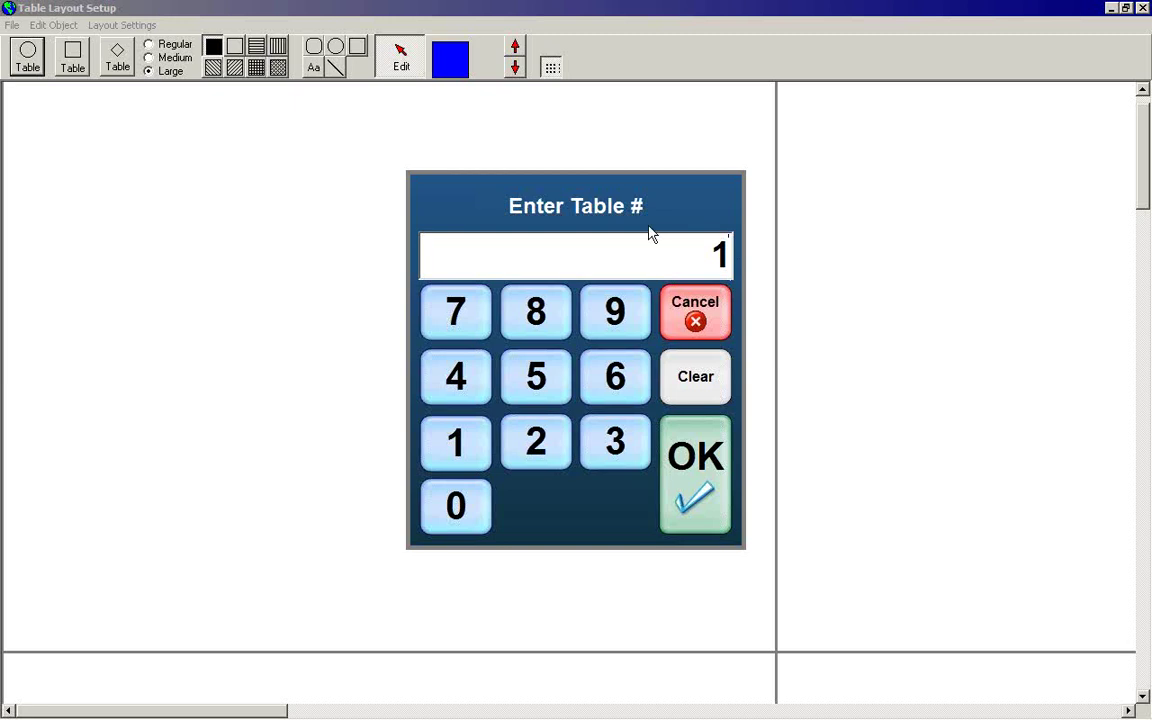
left_click(690, 465)
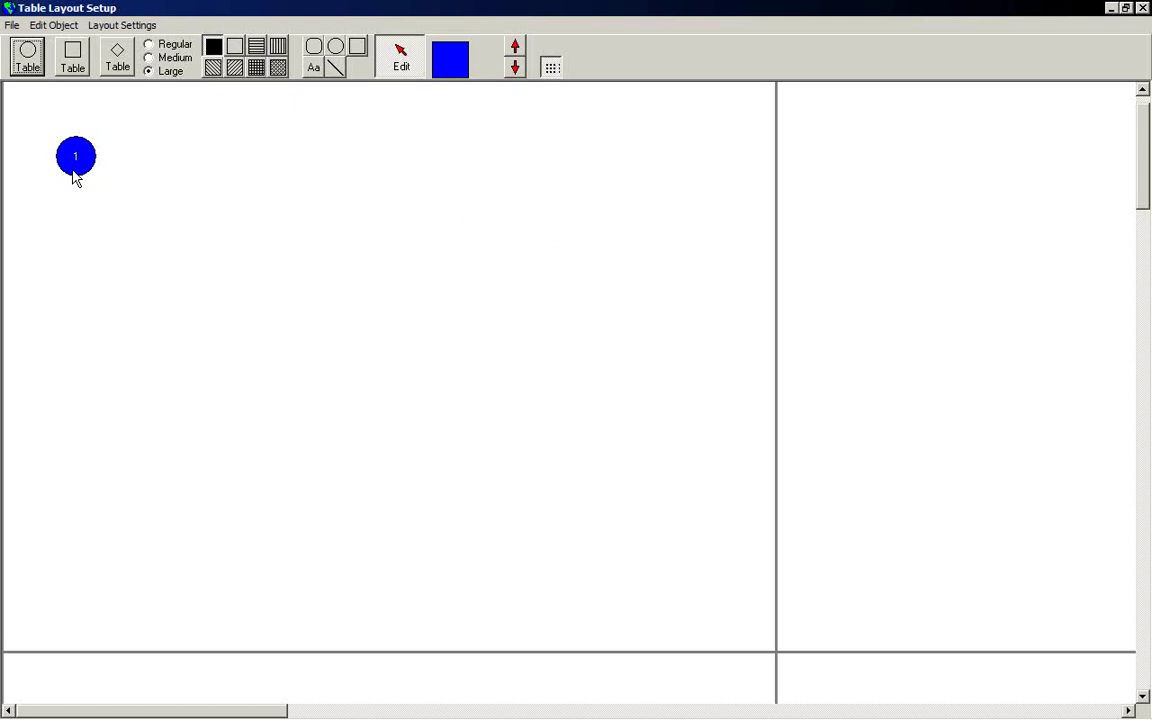
Place a large square table just below round table 1 and number it 2
left_click(73, 60)
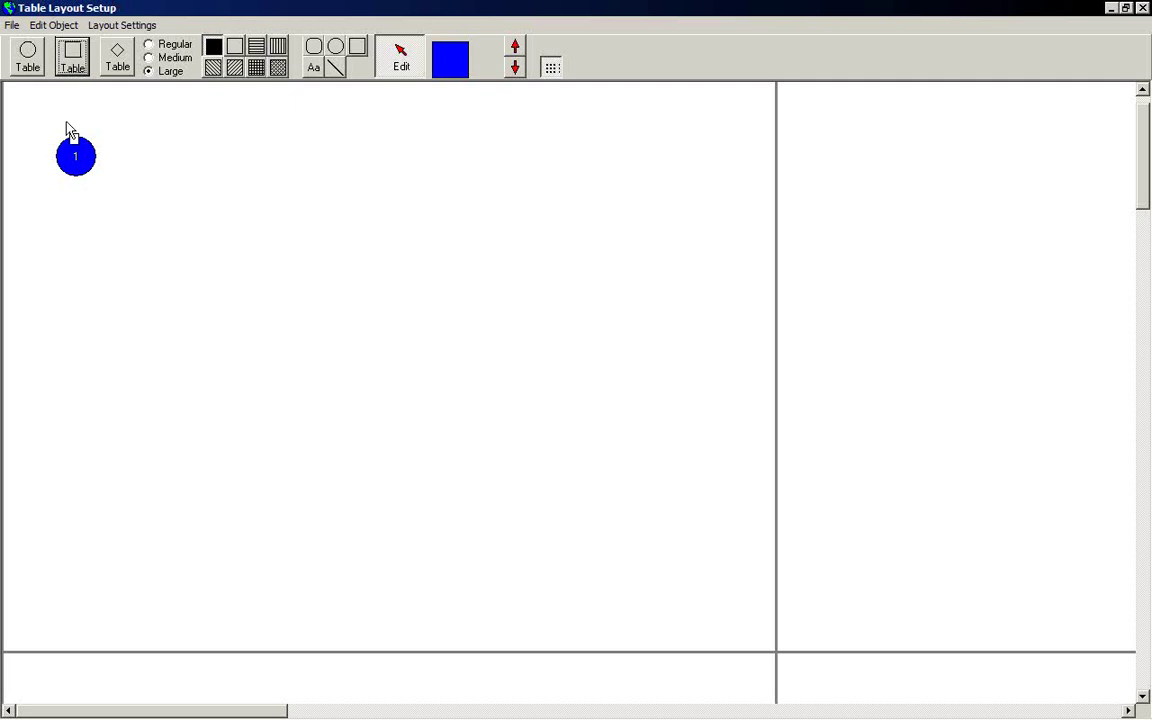
left_click(74, 227)
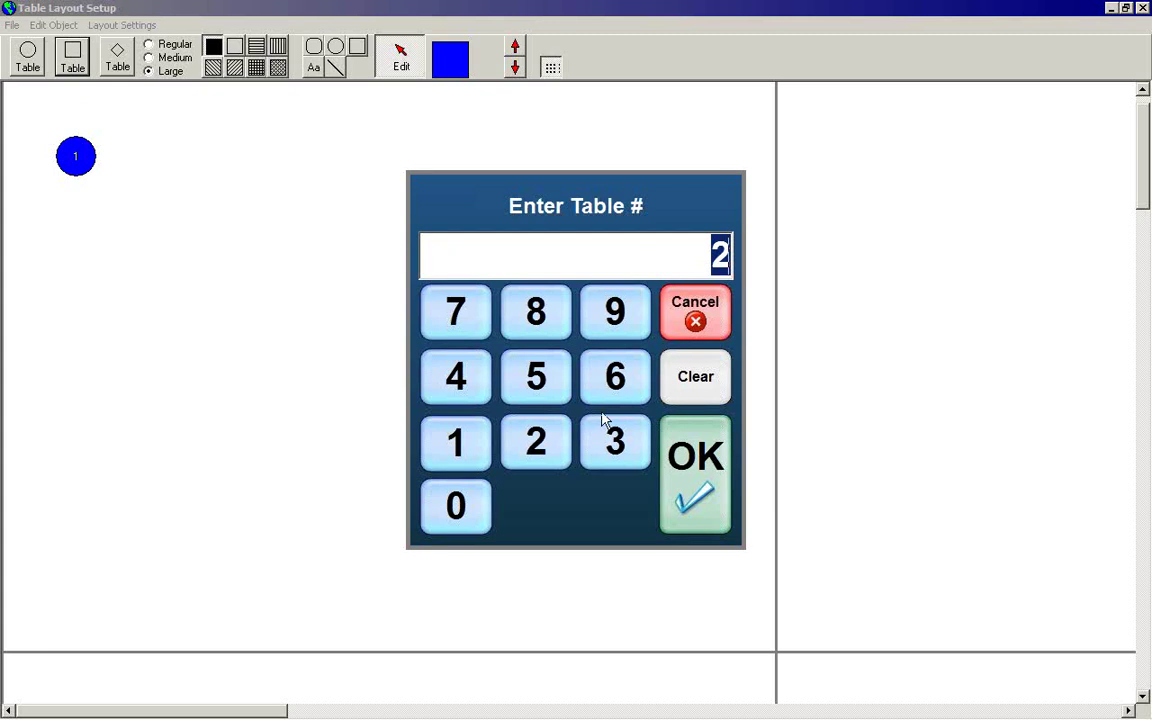
left_click(686, 484)
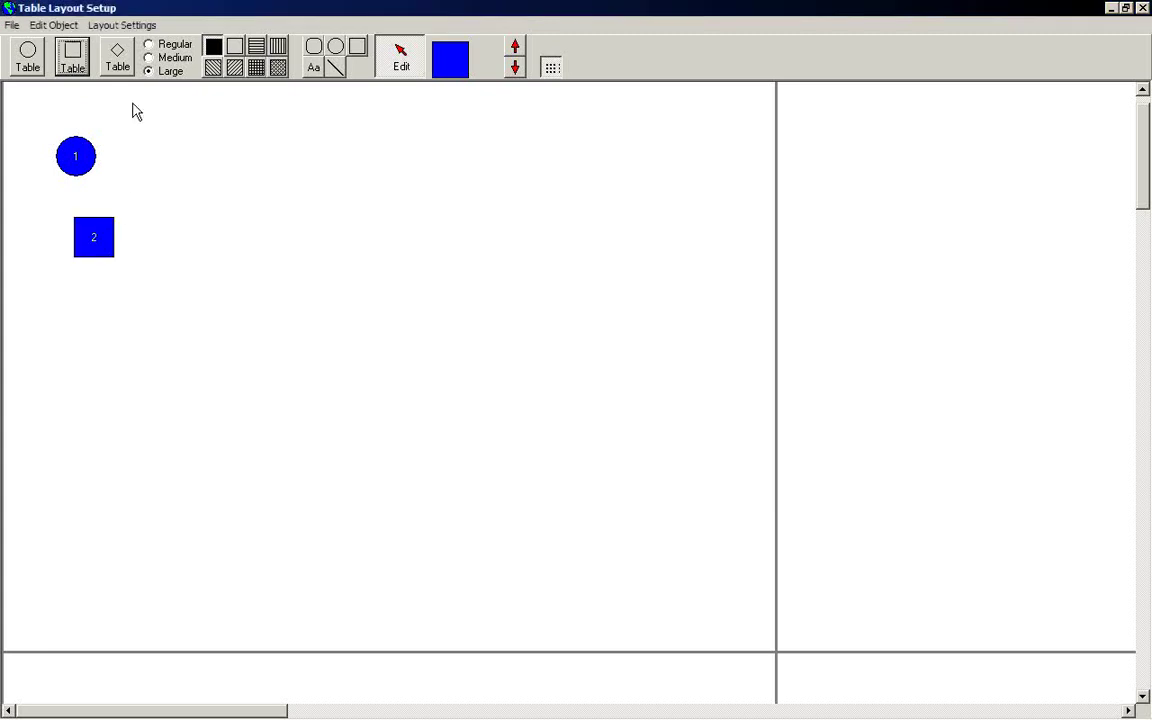
Place a large diamond table just below square table 2 and number it 3
left_click(106, 64)
left_click(98, 320)
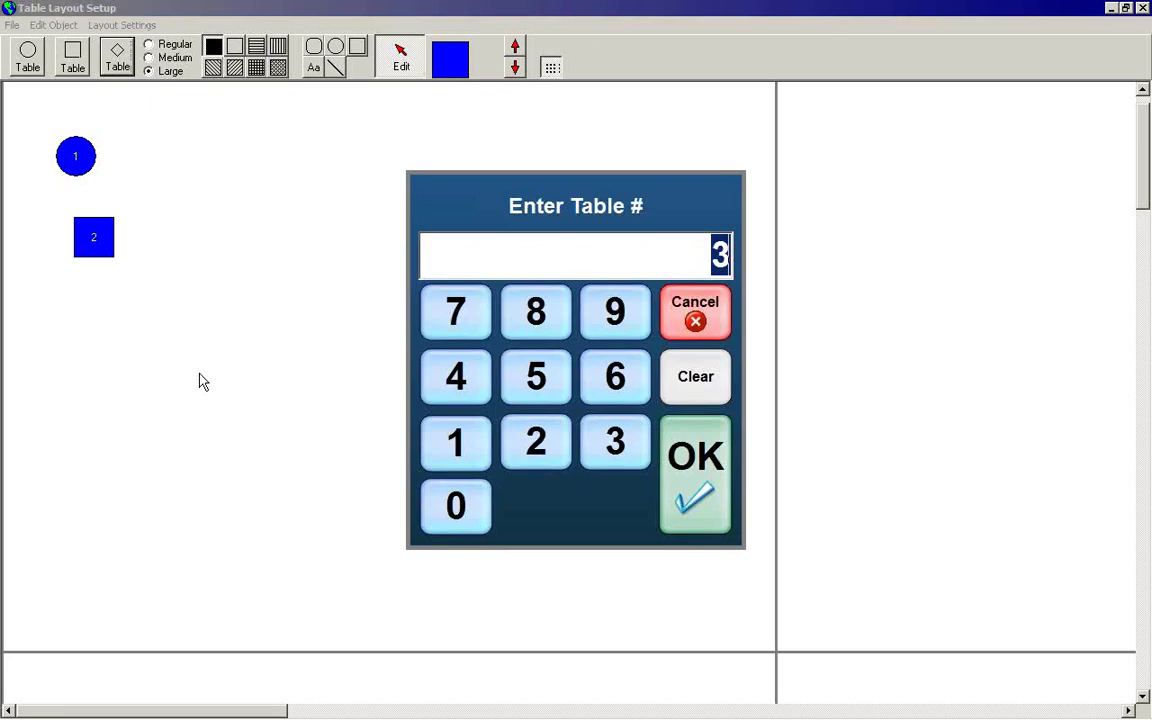
left_click(698, 482)
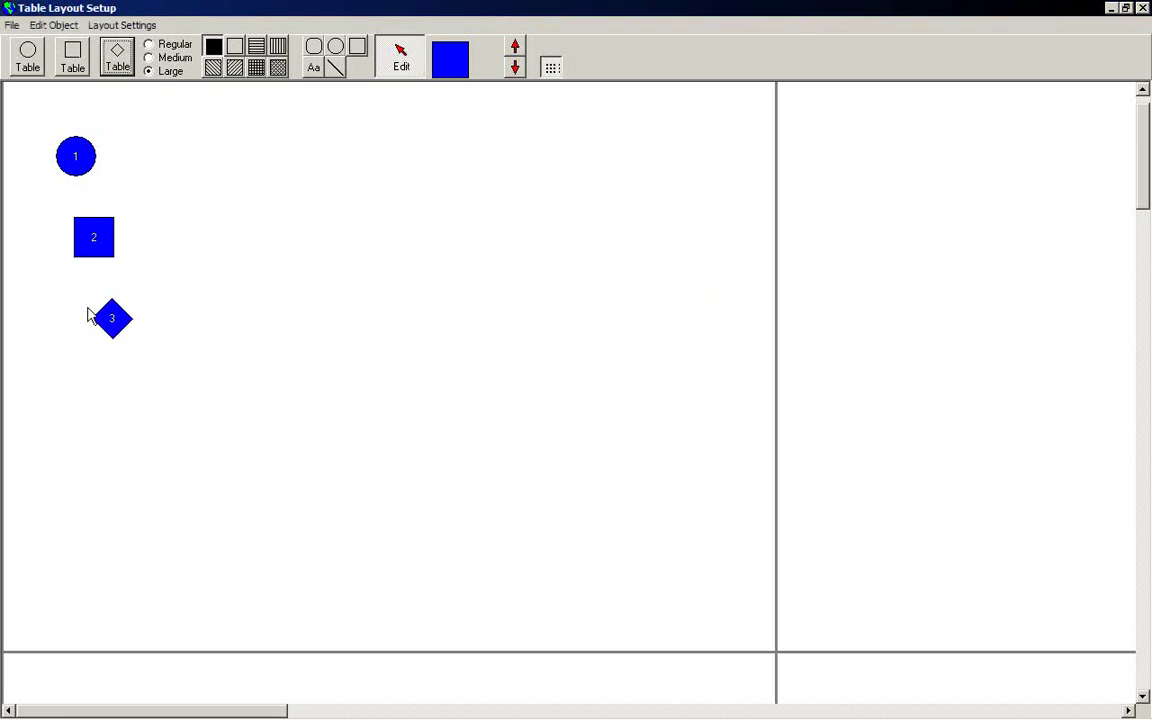
Move tables 2 and 3 up so they form a horizontal row with round table 1
left_click(112, 236)
left_click_drag(115, 237, 255, 160)
left_click_drag(116, 326, 396, 166)
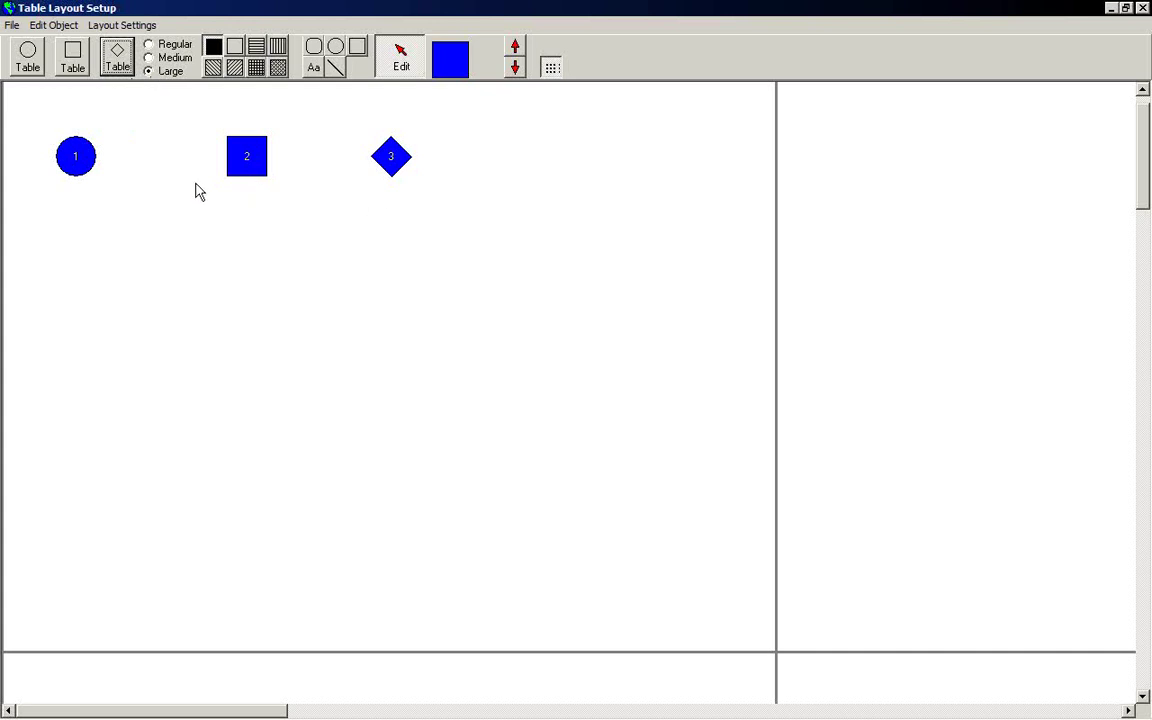
Set square table 2 to Medium size and diamond table 3 to Regular size
left_click(242, 172)
left_click(145, 57)
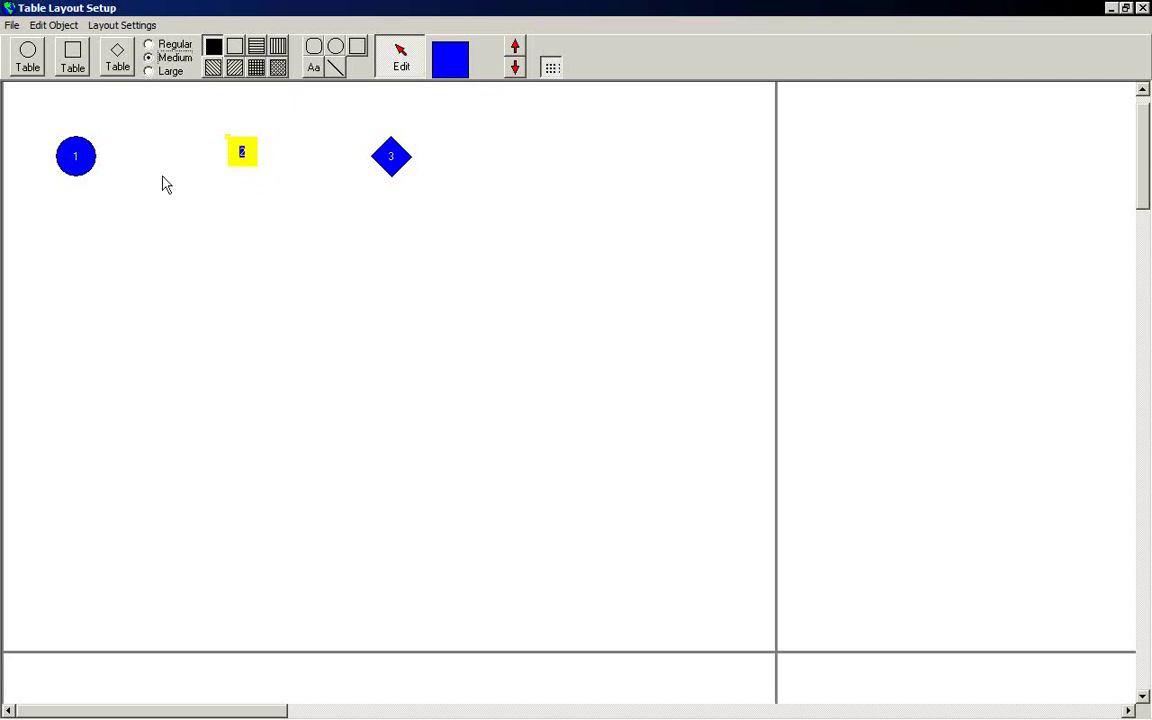
left_click(158, 168)
left_click(387, 168)
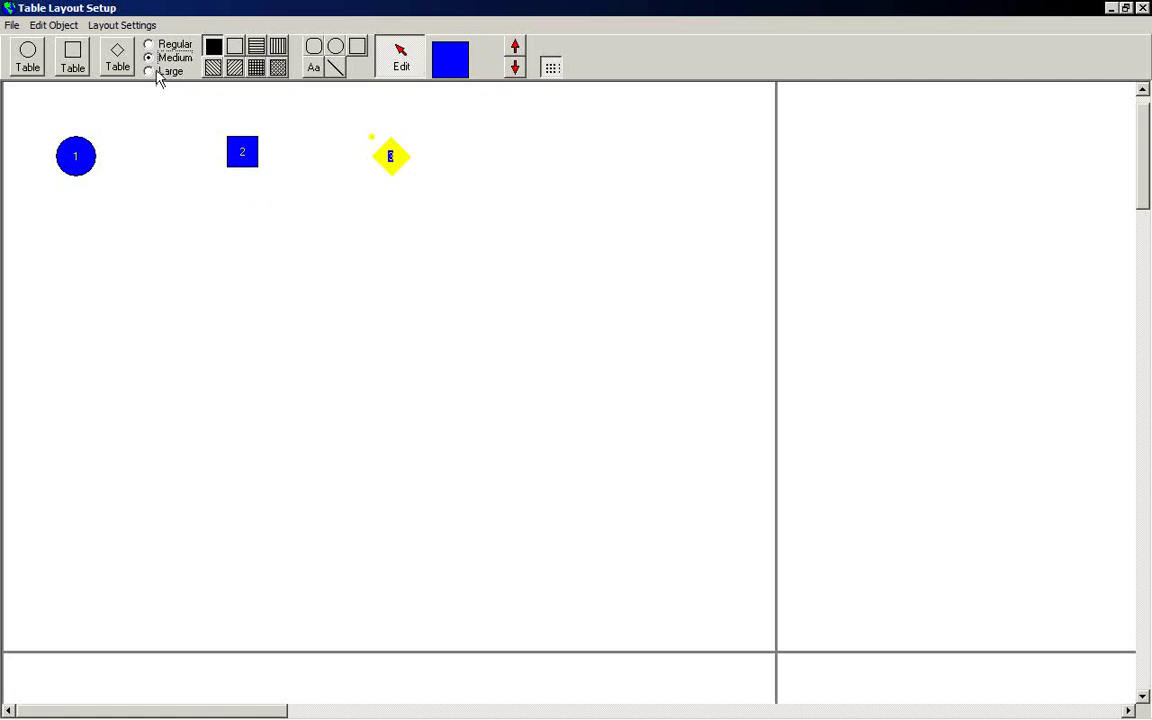
left_click(148, 44)
left_click(316, 200)
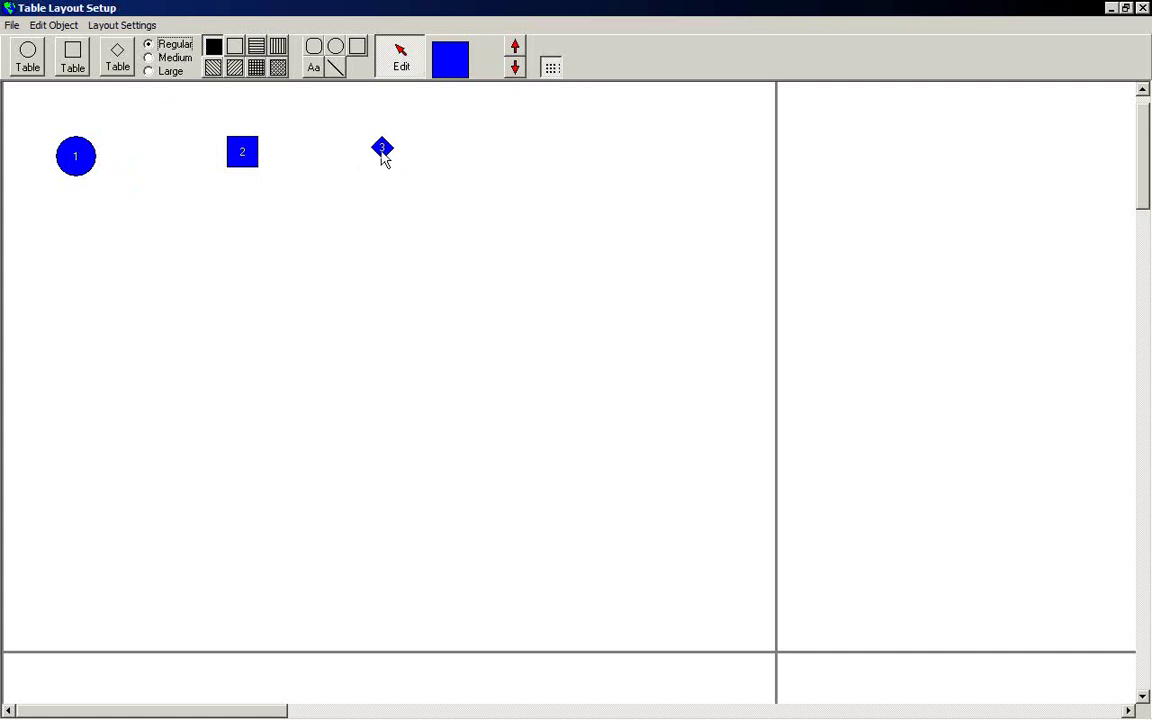
Stretch diamond table 3 into a large wide diamond and move it toward the right half of the first layout section
left_click_drag(383, 160, 386, 260)
left_click(372, 247)
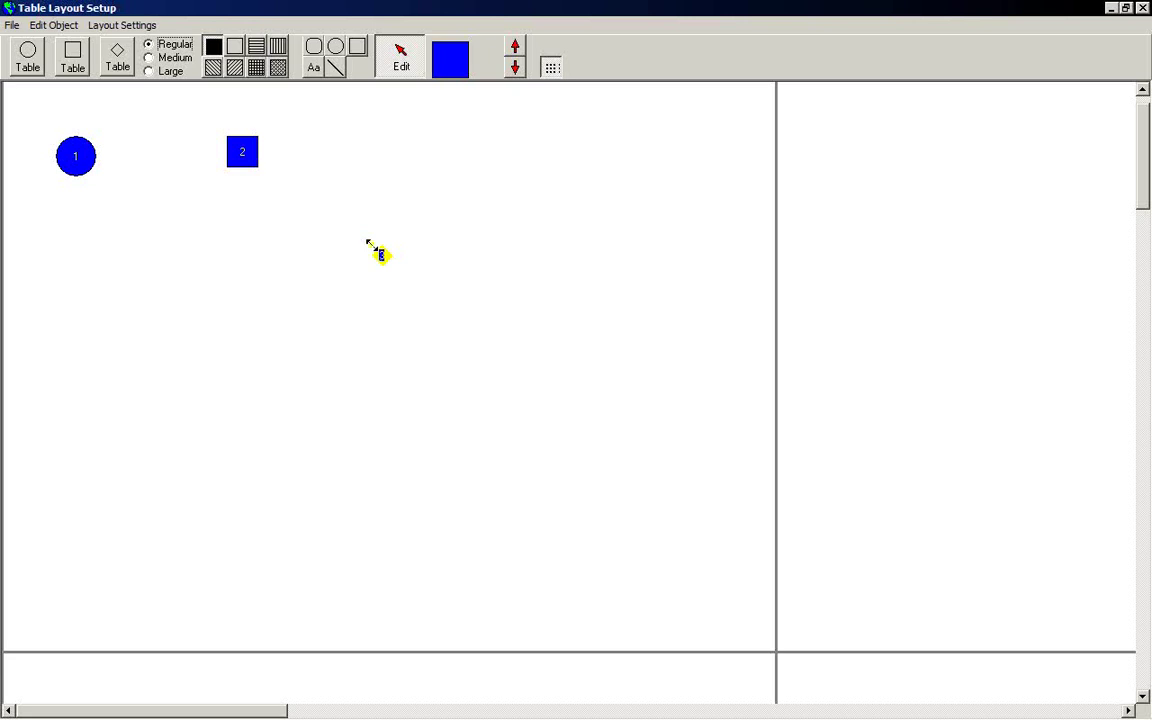
left_click_drag(369, 244, 268, 179)
left_click(486, 393)
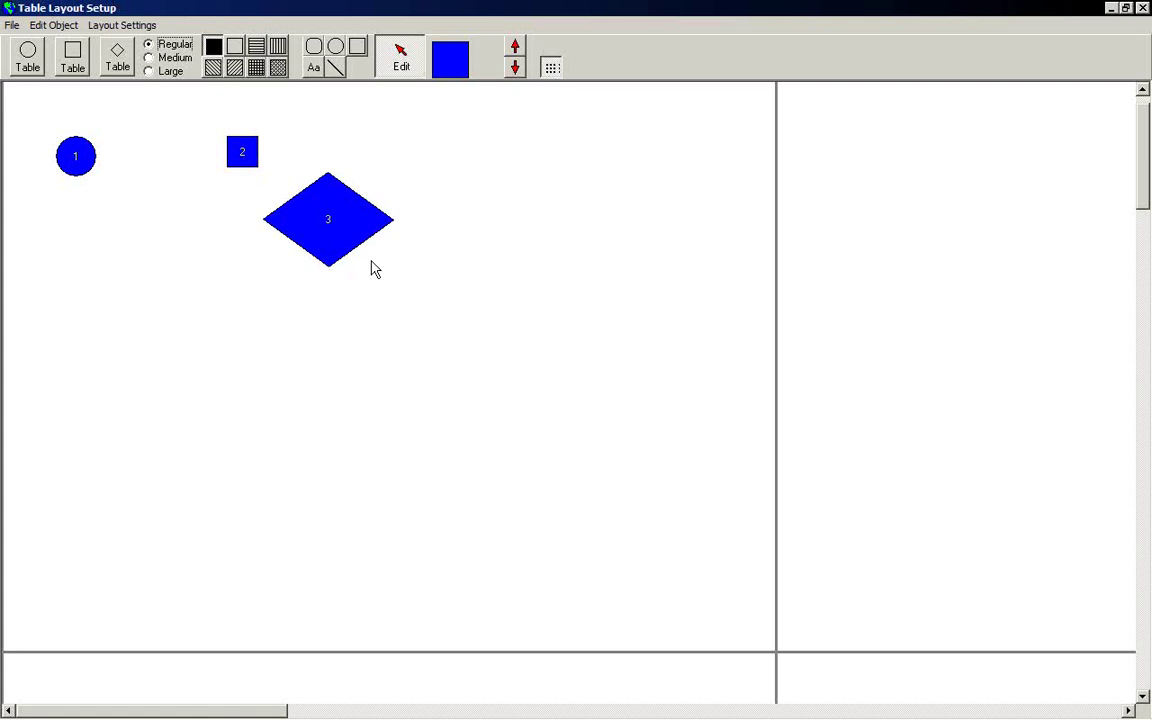
left_click_drag(326, 258, 537, 290)
left_click(535, 477)
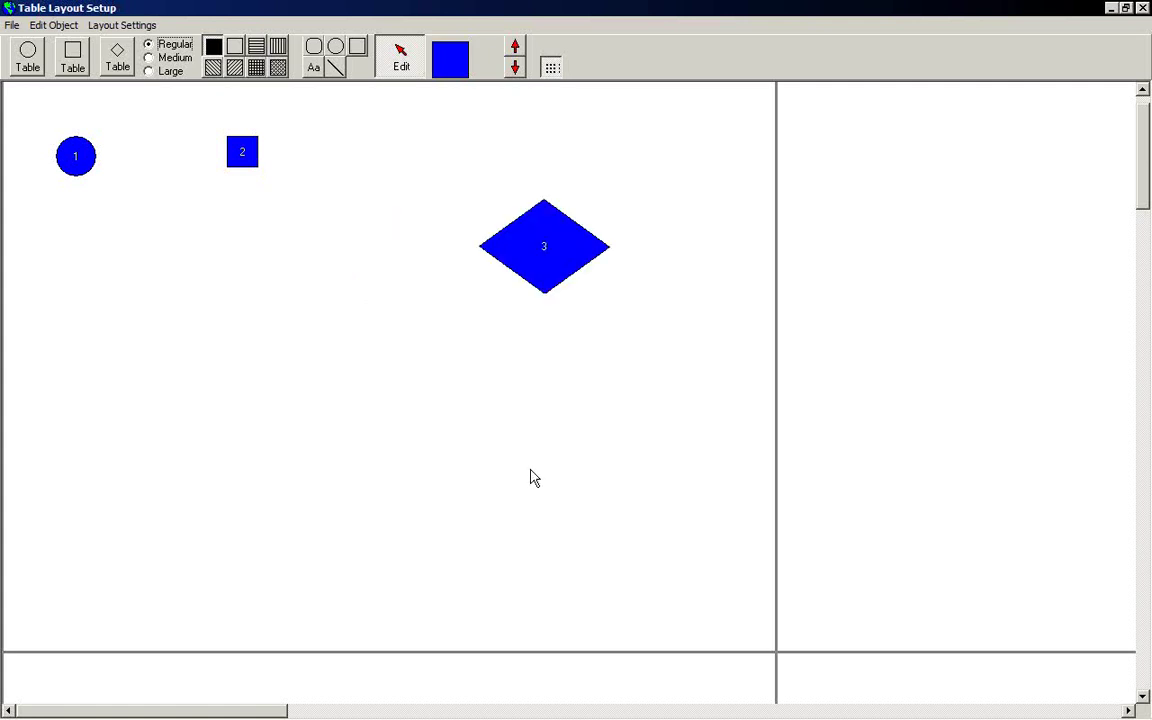
Reposition and stretch table 2 into a tall rectangle and table 1 into a wide oval below diamond table 3
left_click(244, 155)
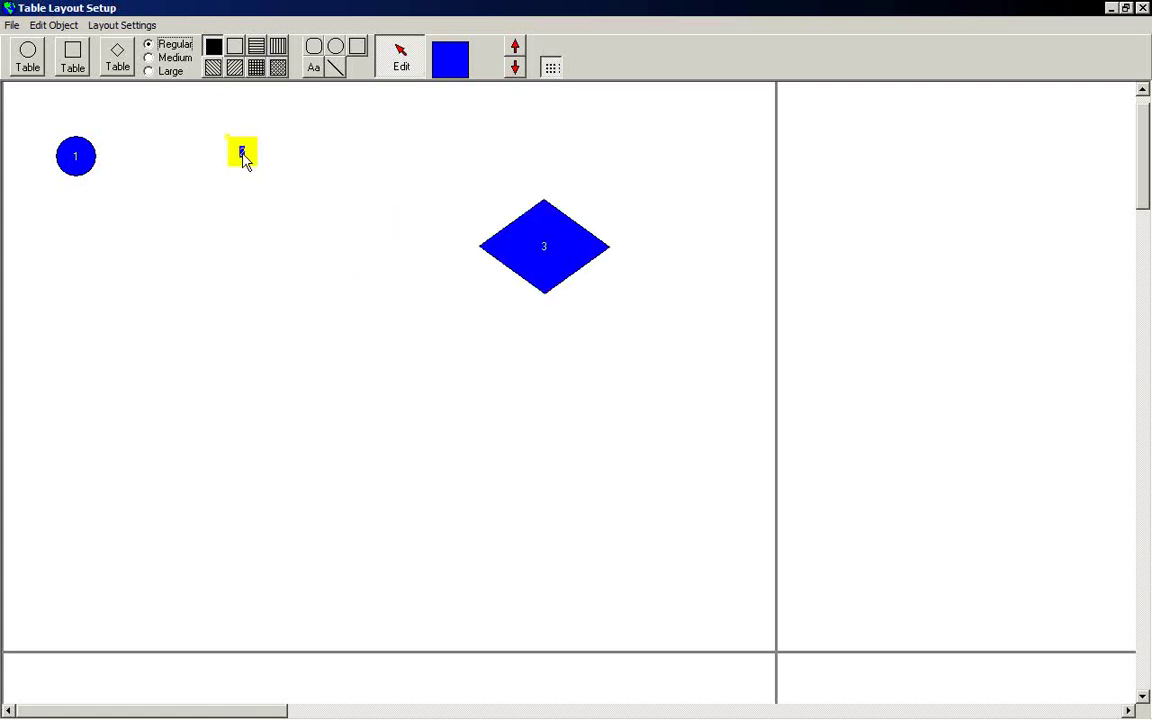
left_click_drag(246, 158, 273, 364)
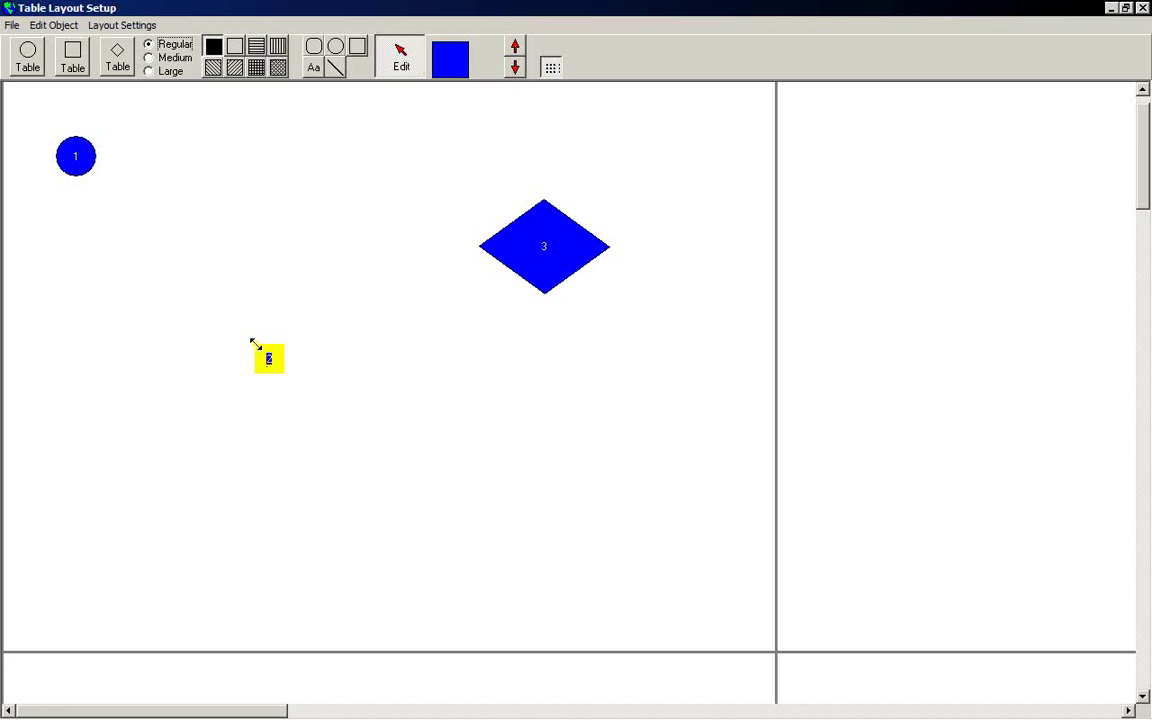
left_click_drag(252, 337, 200, 154)
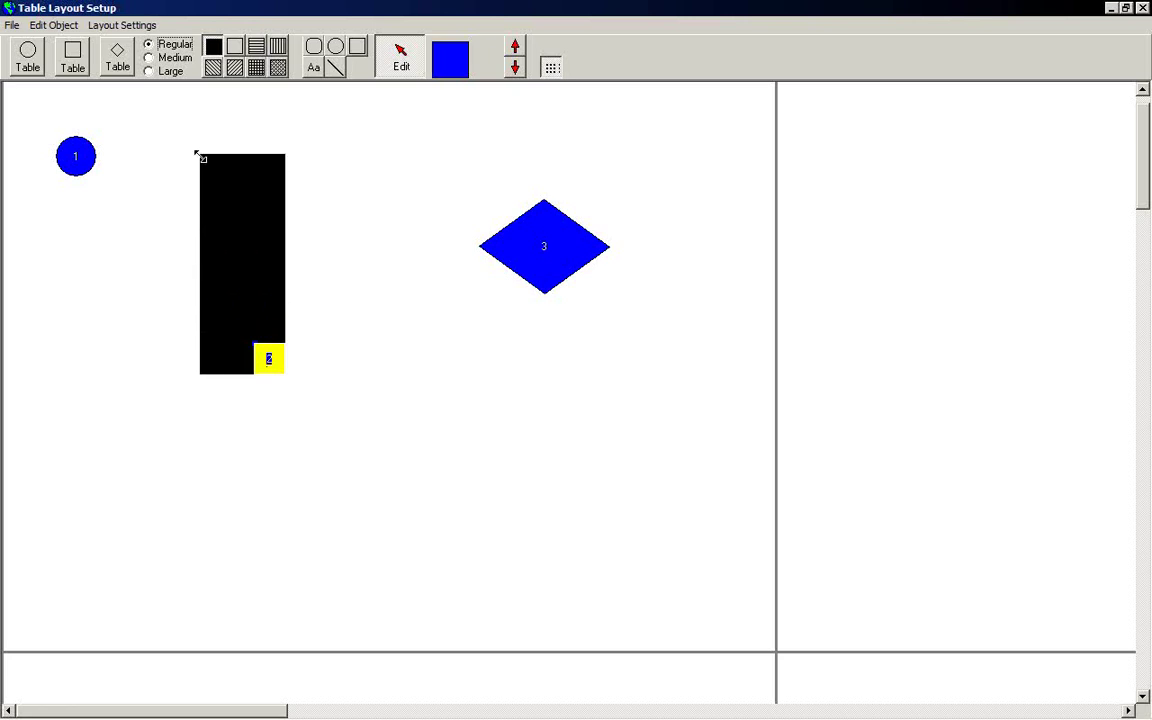
left_click(491, 484)
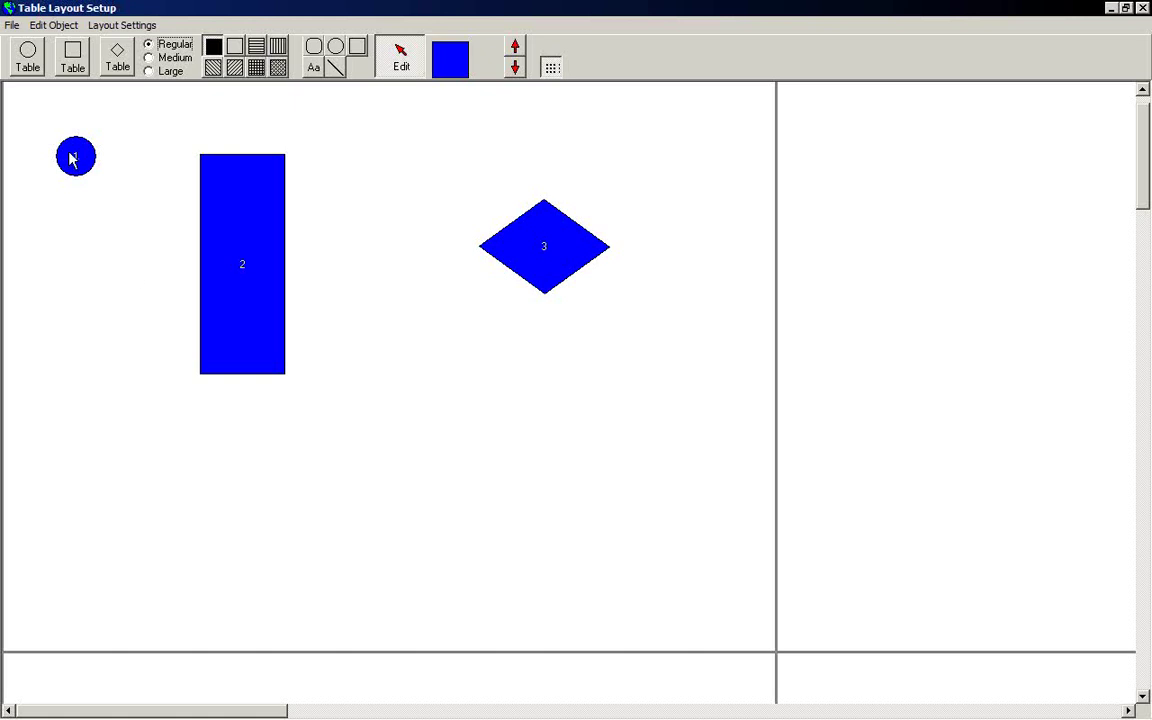
left_click_drag(75, 155, 372, 334)
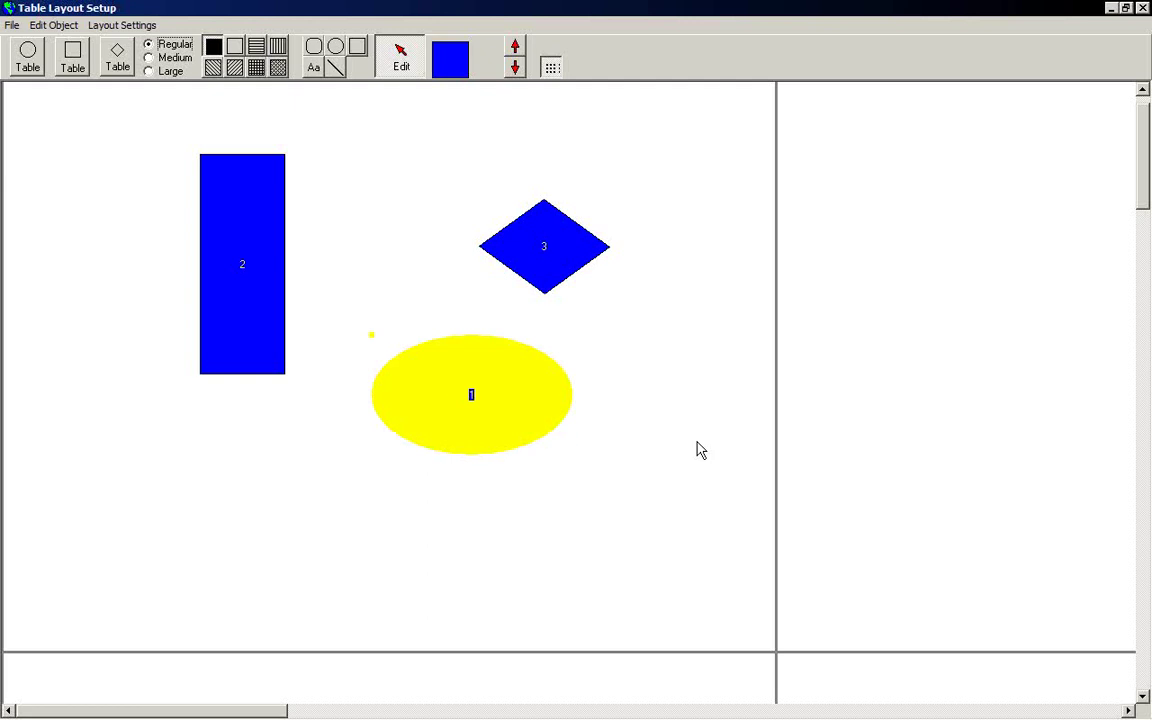
left_click(674, 476)
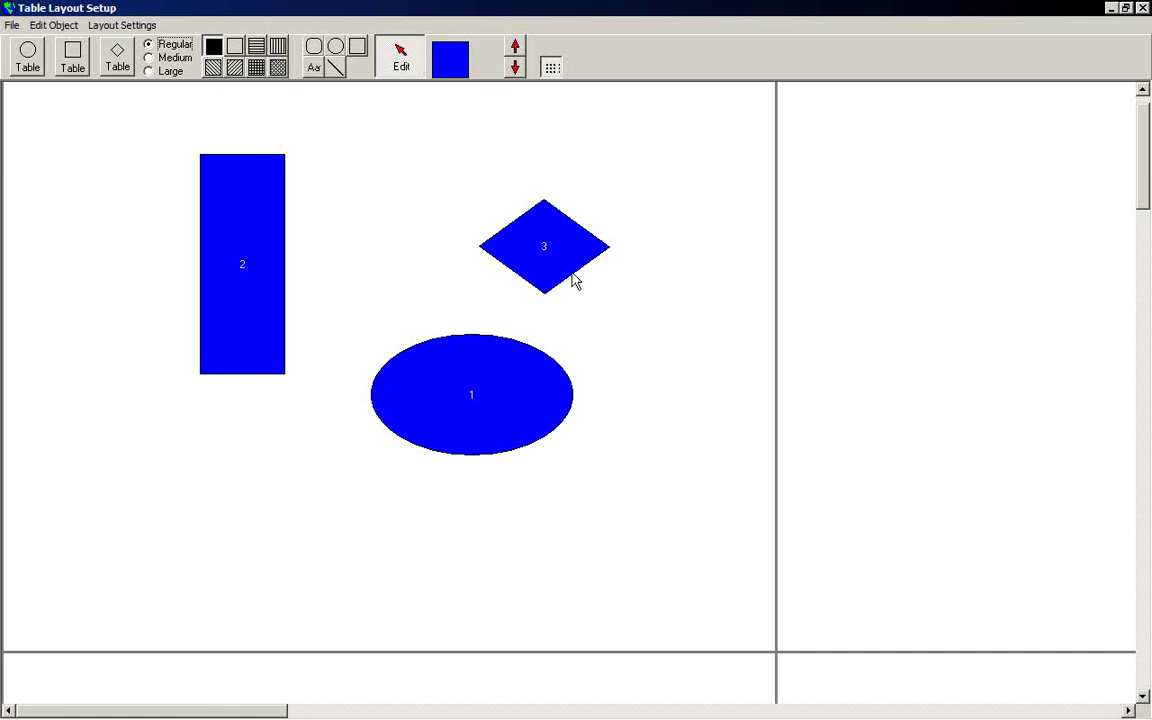
Draw a large solid rounded rectangle covering all three tables in the first layout section
left_click(313, 50)
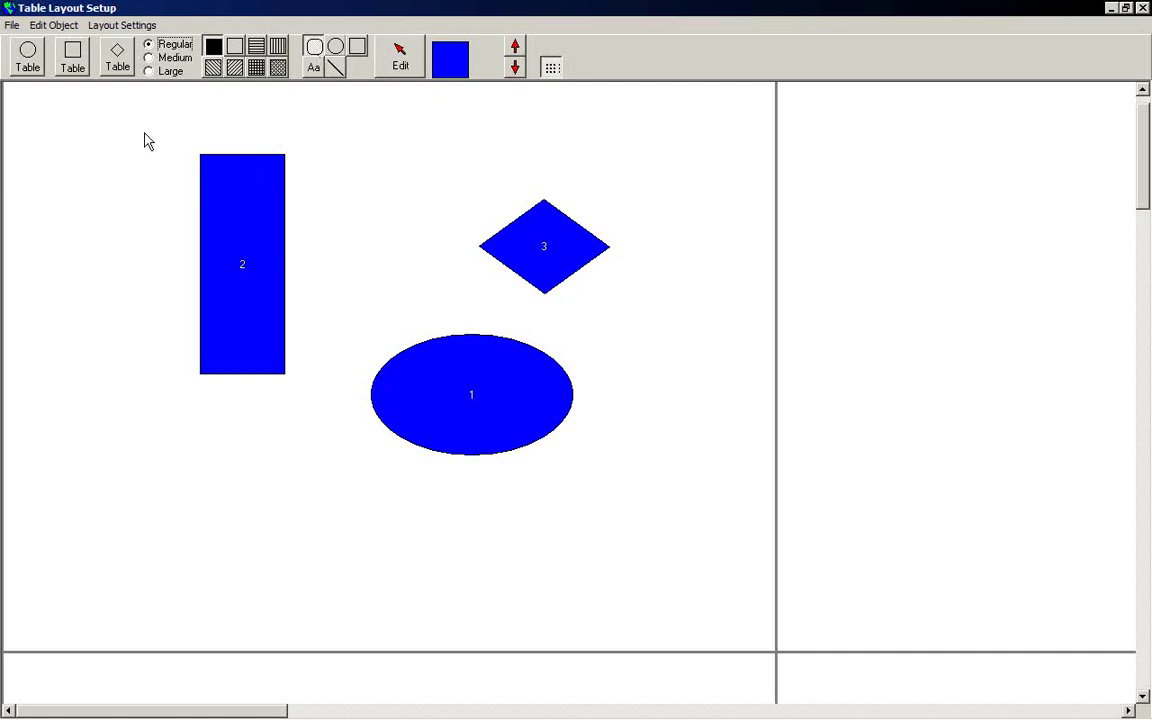
left_click_drag(138, 110, 689, 511)
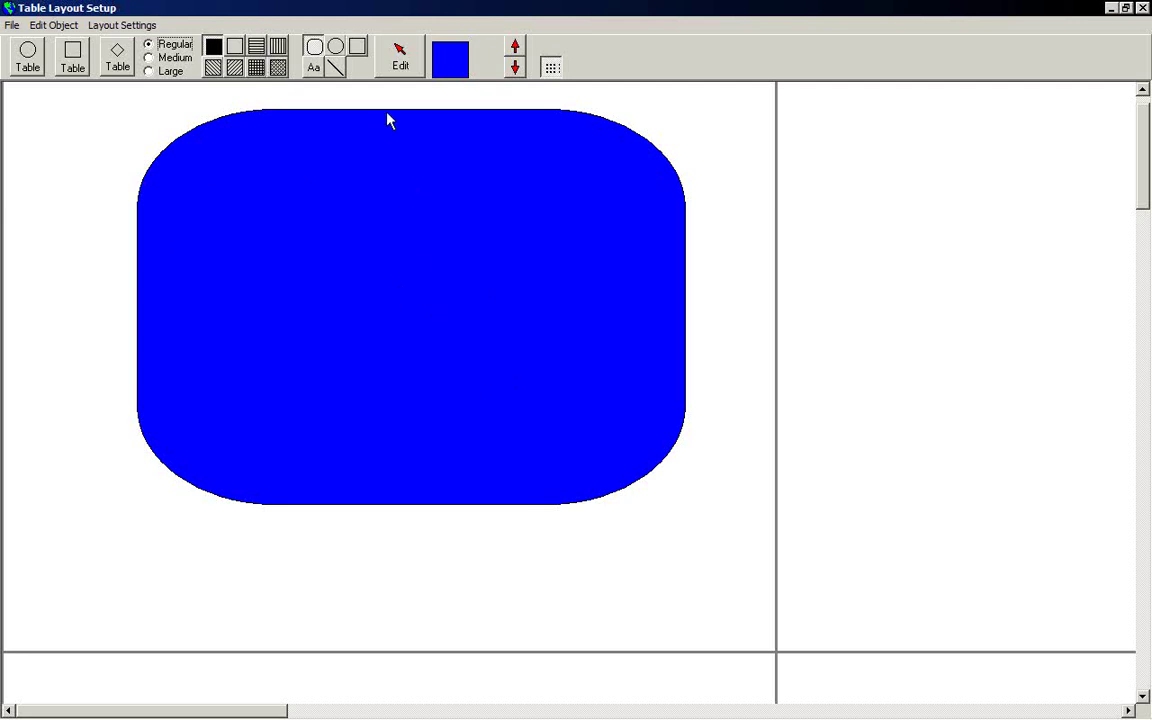
left_click(452, 68)
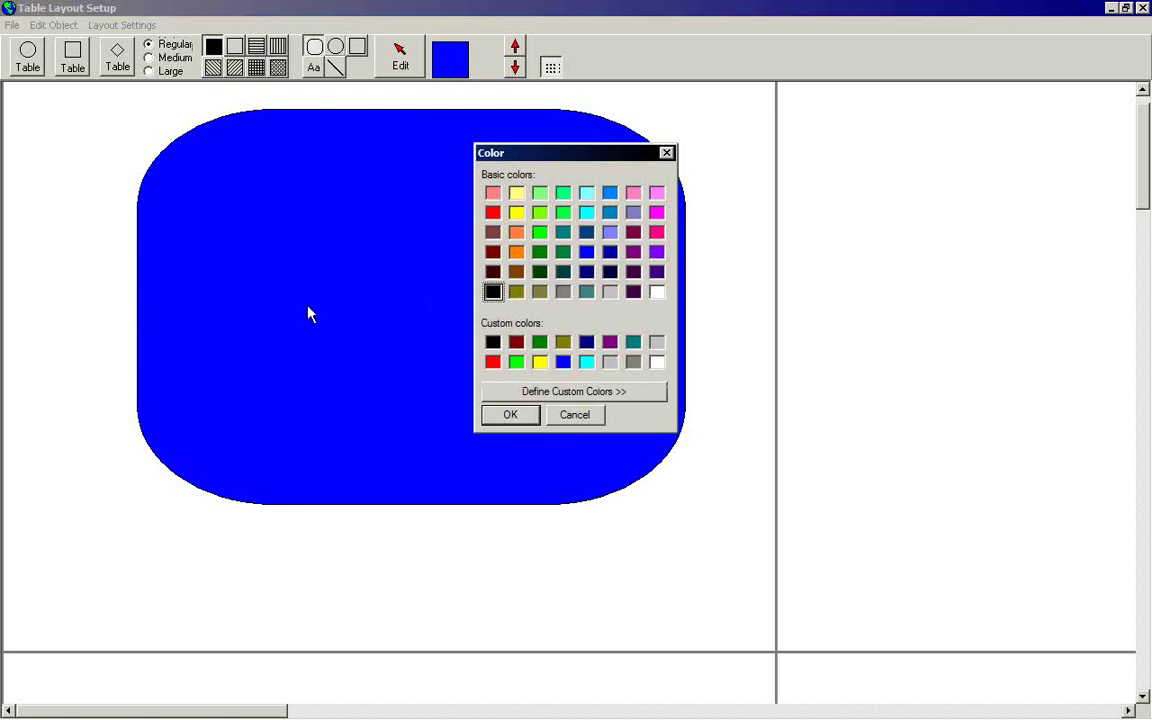
left_click(577, 415)
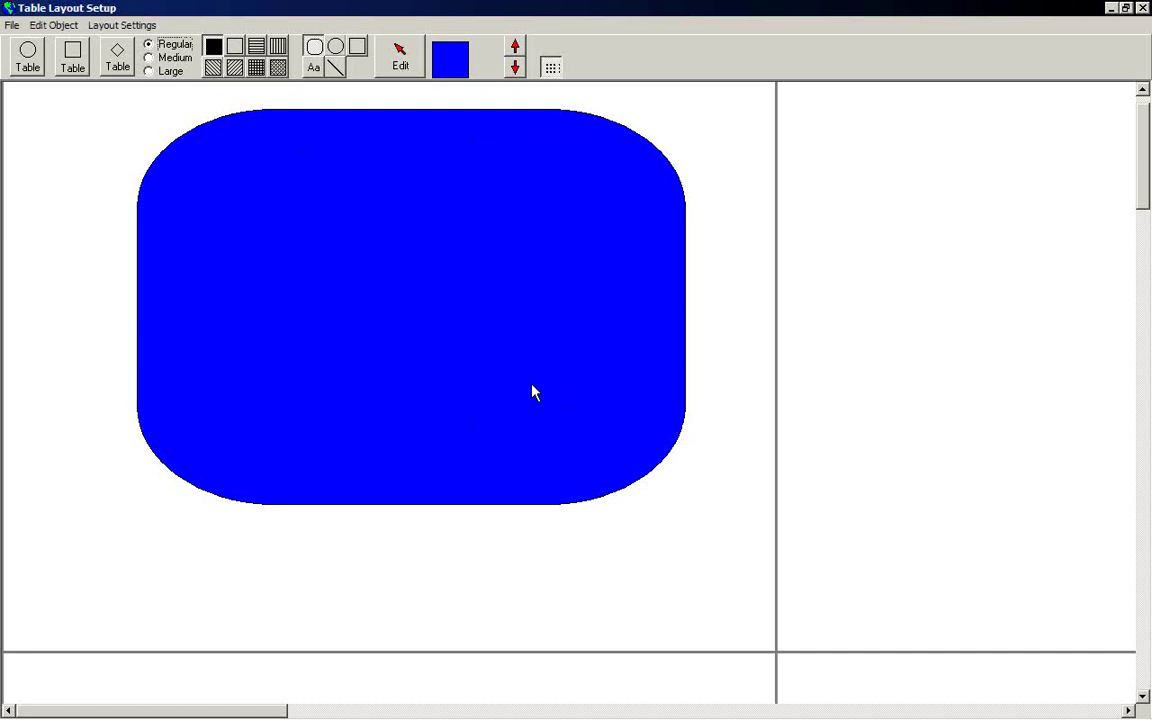
Change the large rounded rectangle's colour to light yellow
left_click(401, 62)
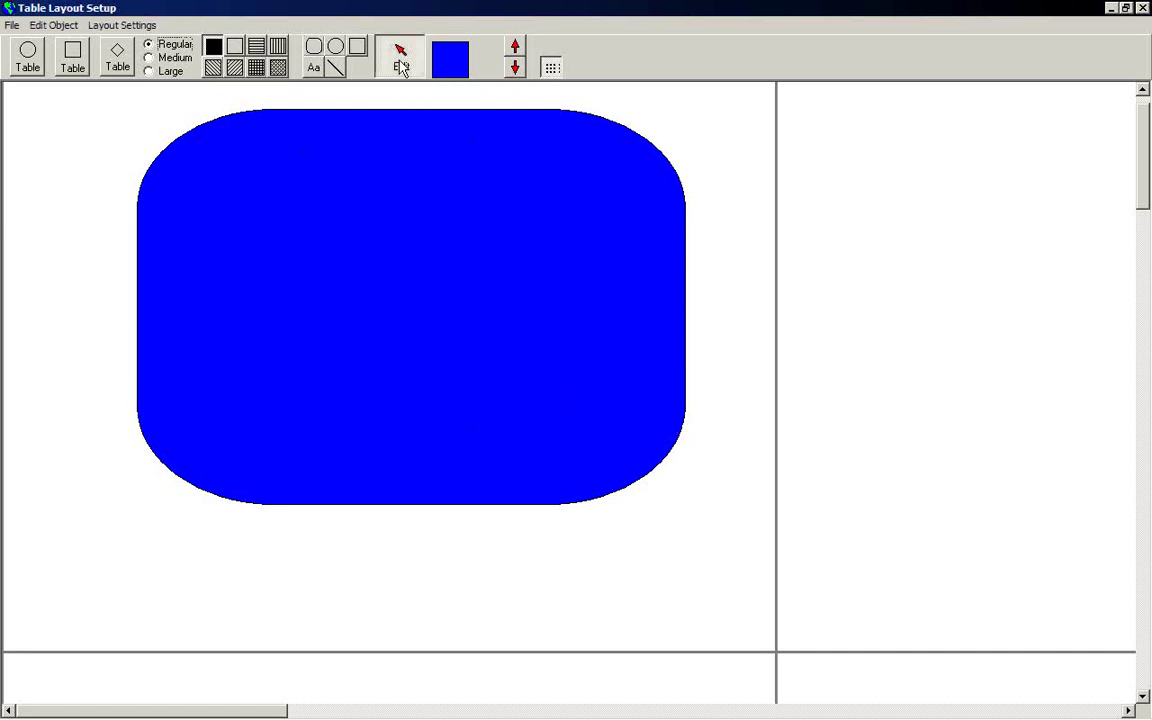
left_click(386, 249)
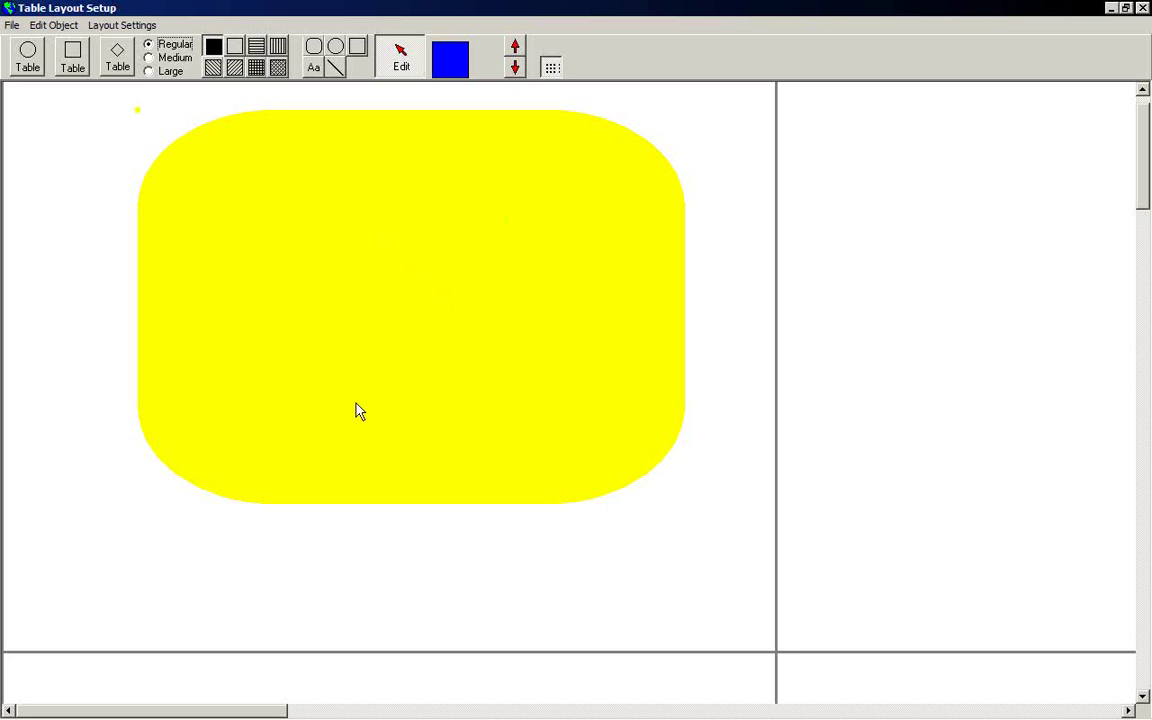
left_click(455, 77)
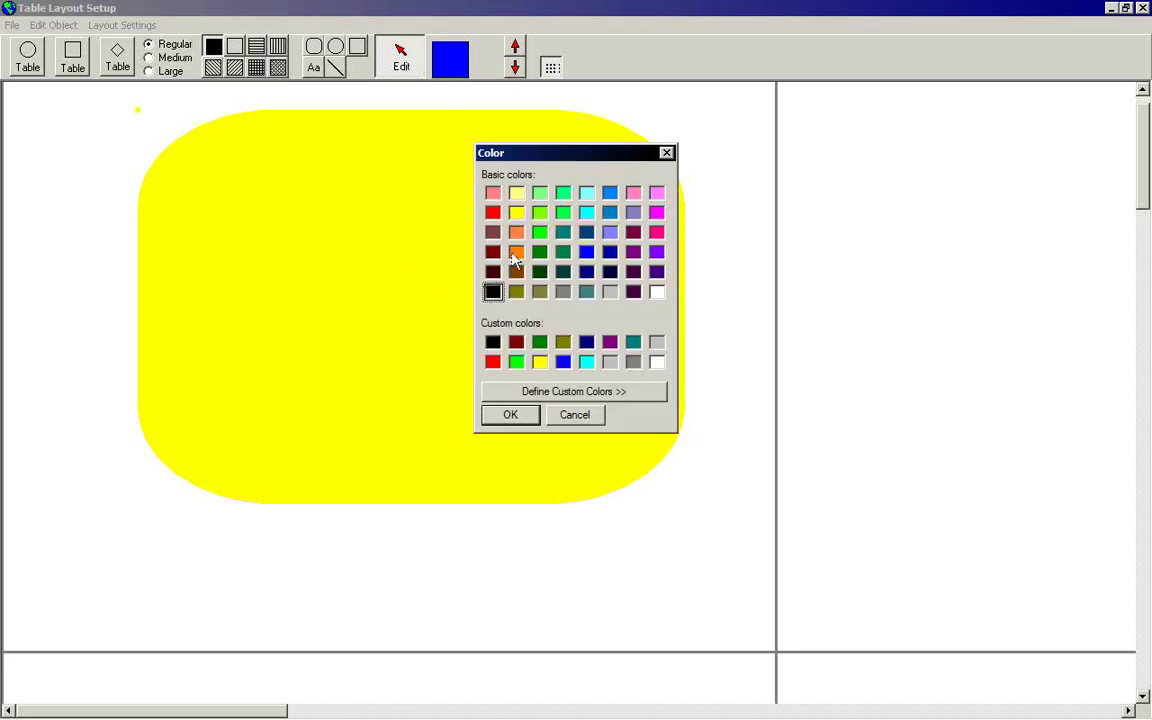
left_click(516, 193)
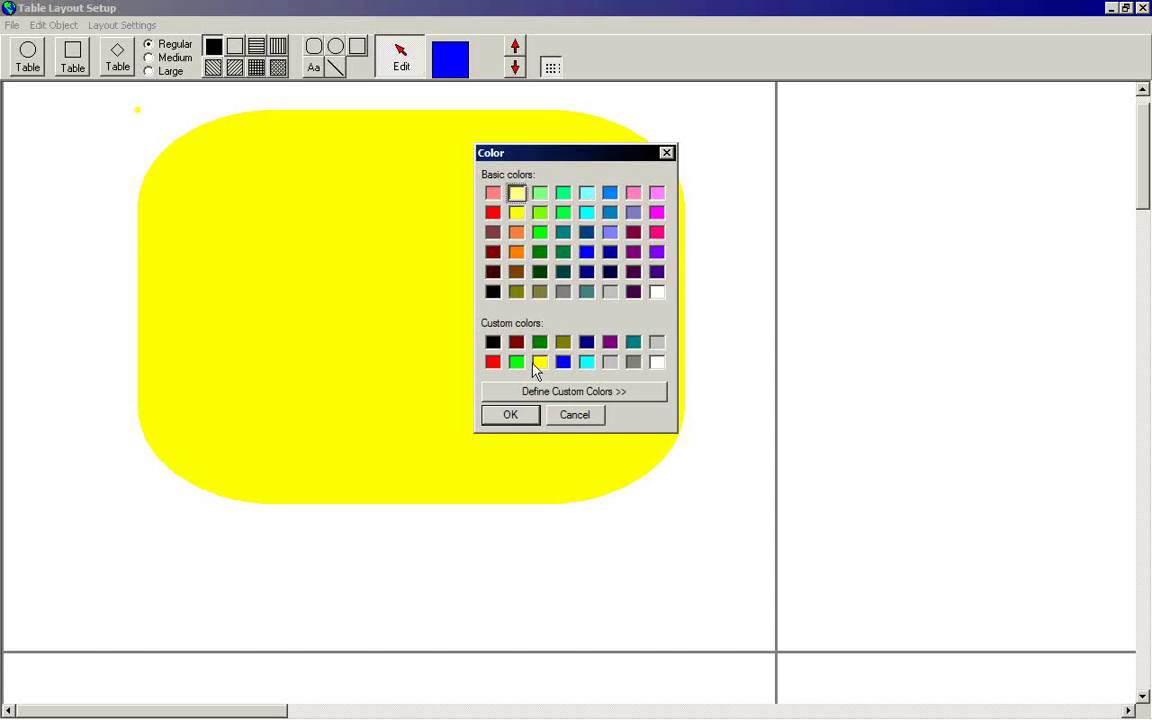
left_click(511, 415)
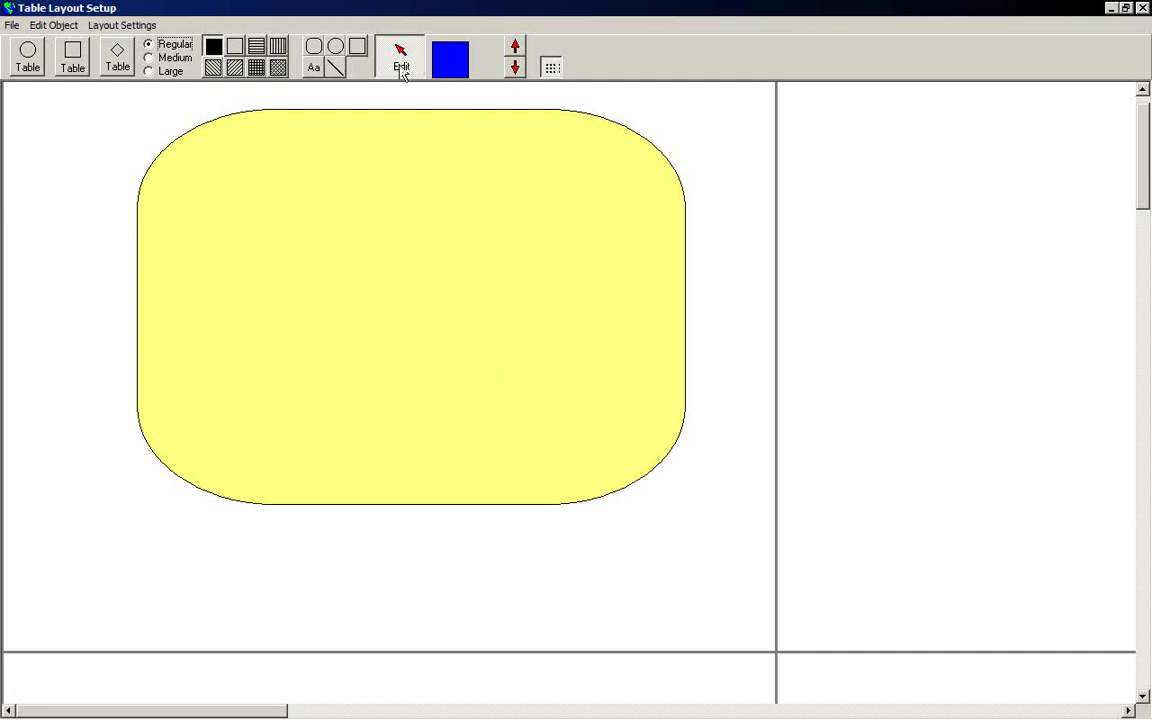
Send the light yellow rounded rectangle behind the three tables and deselect it
left_click(420, 263)
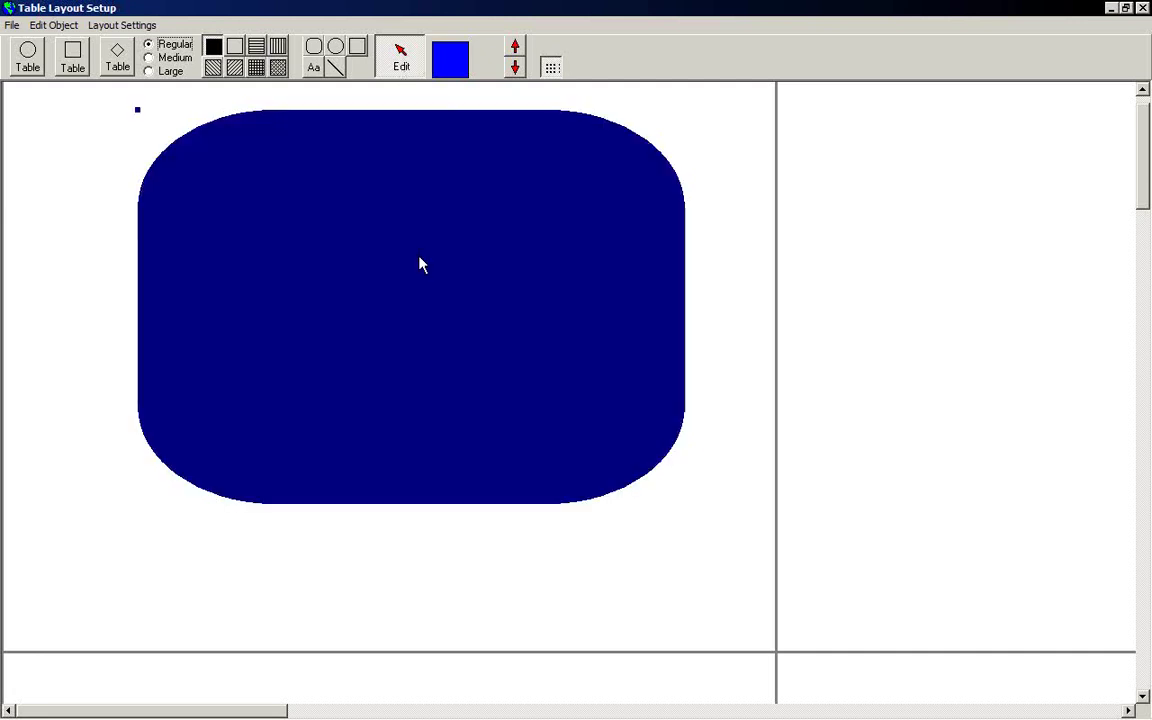
left_click(516, 76)
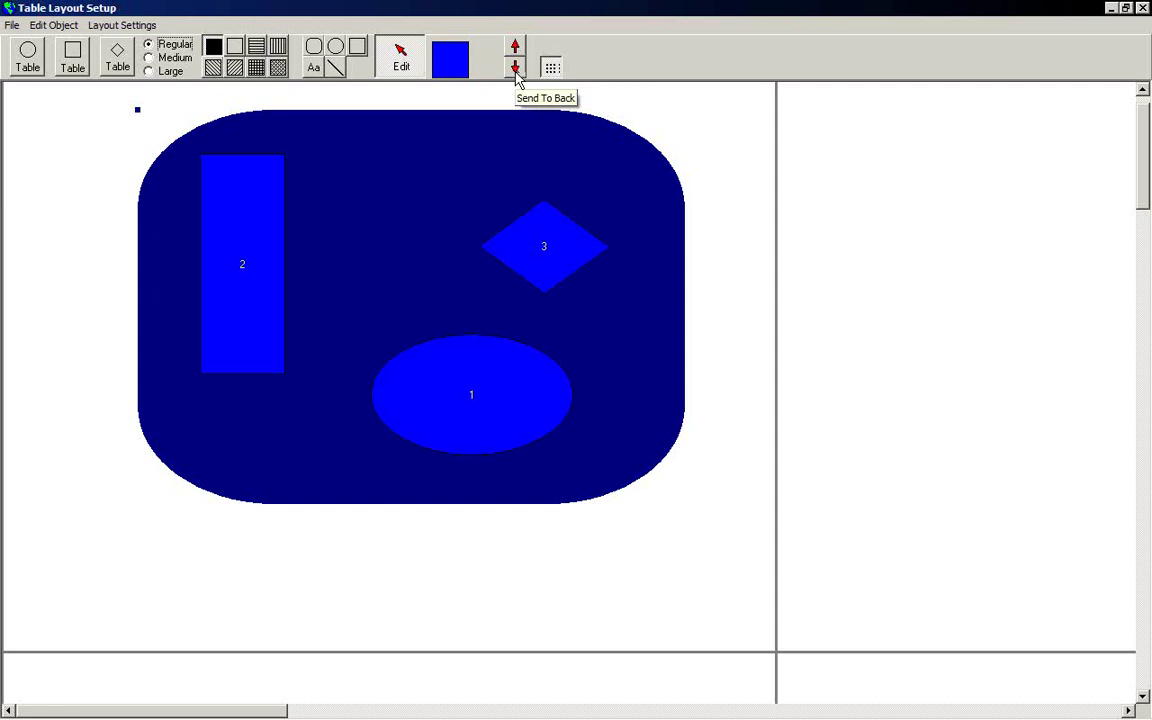
left_click(516, 76)
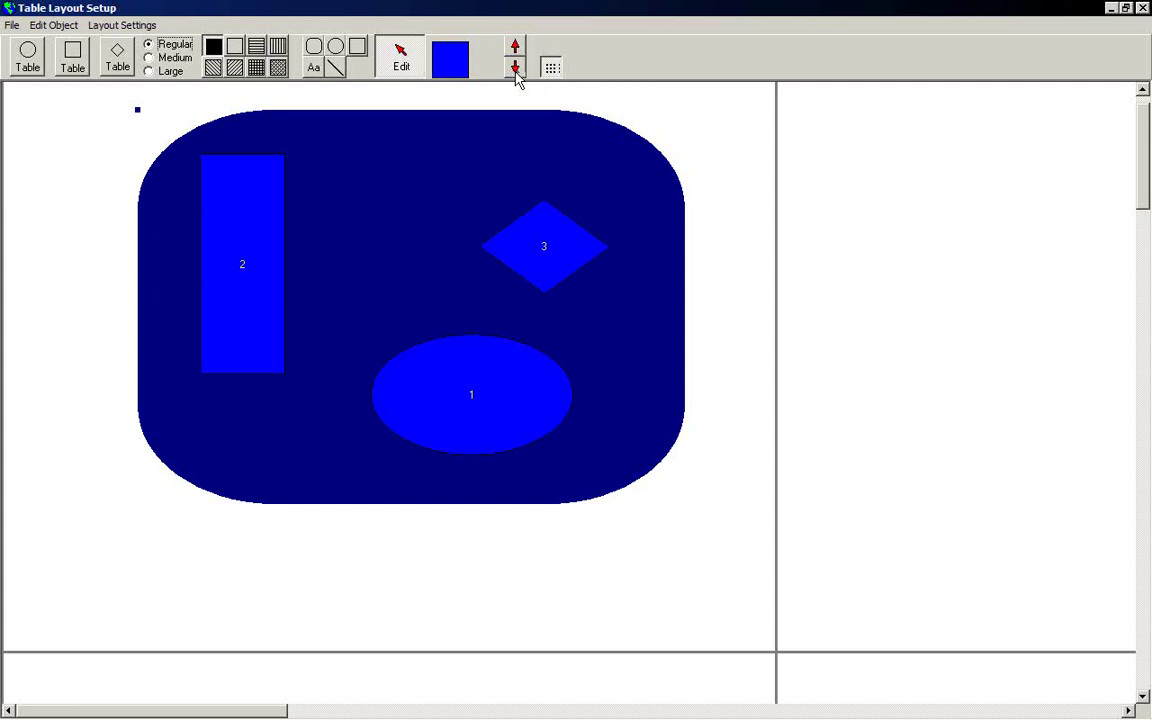
left_click(62, 205)
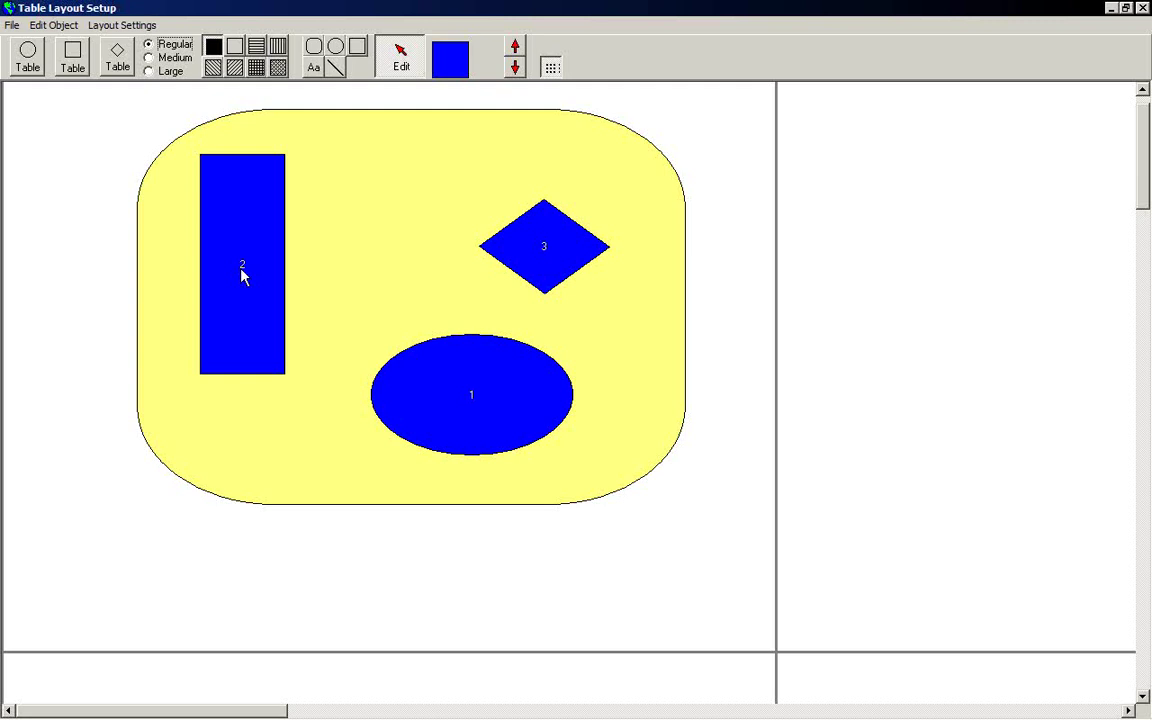
Draw six straight lines crossing each other in the open area between table 2 and table 3
left_click(337, 72)
left_click_drag(308, 181, 425, 270)
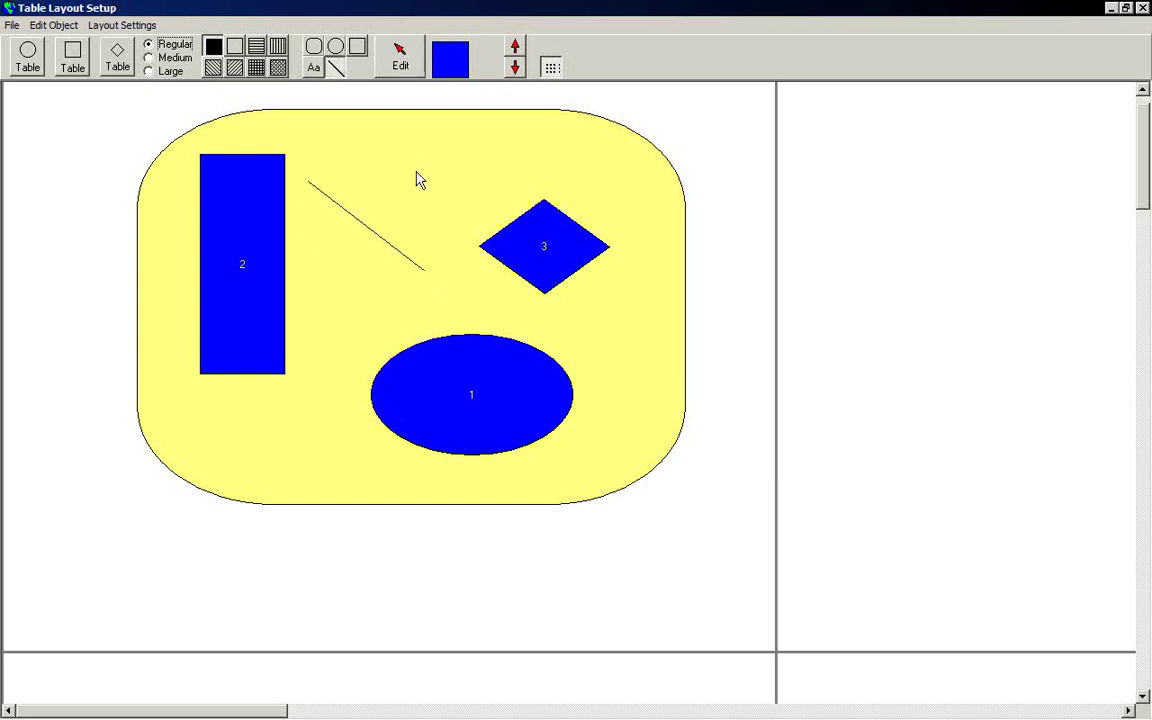
mouse_move(416, 155)
left_mouse_down()
mouse_move(352, 216)
mouse_move(336, 270)
left_mouse_up()
mouse_move(352, 190)
left_mouse_down()
mouse_move(371, 277)
mouse_move(373, 200)
mouse_move(380, 261)
left_mouse_up()
left_click_drag(317, 216, 416, 216)
left_click_drag(317, 243, 470, 243)
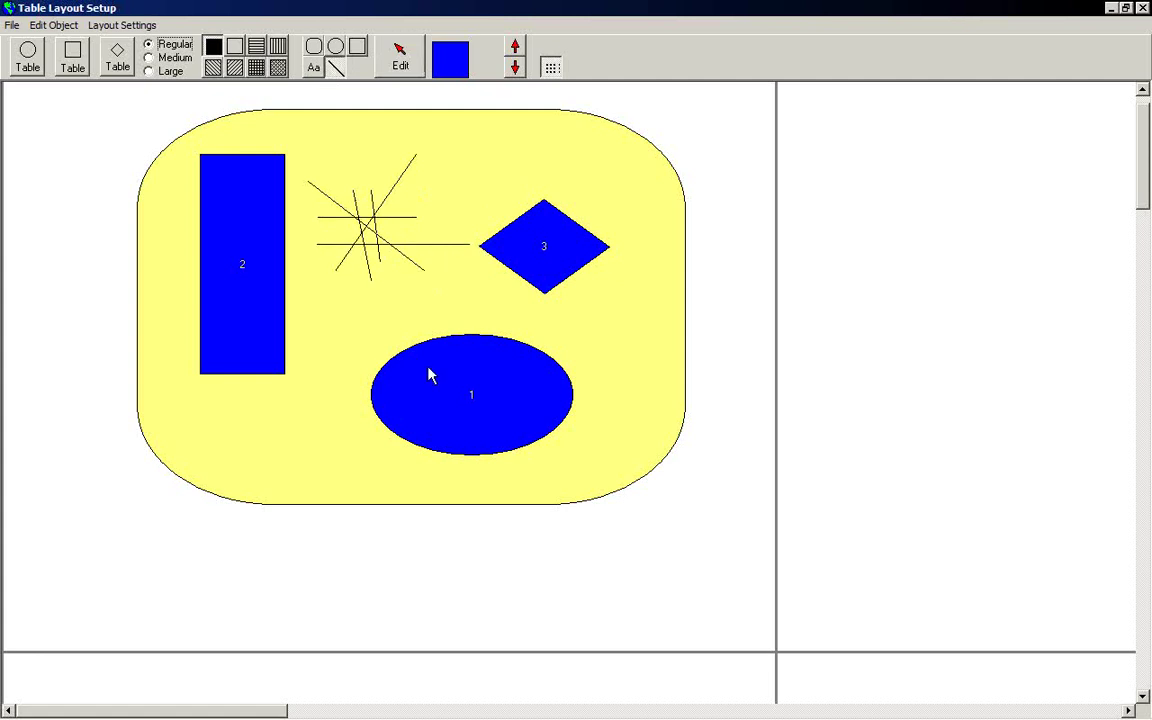
Add a text label above the crossed lines with a person's first name in possessive form followed by "DINING SECT."
left_click(314, 69)
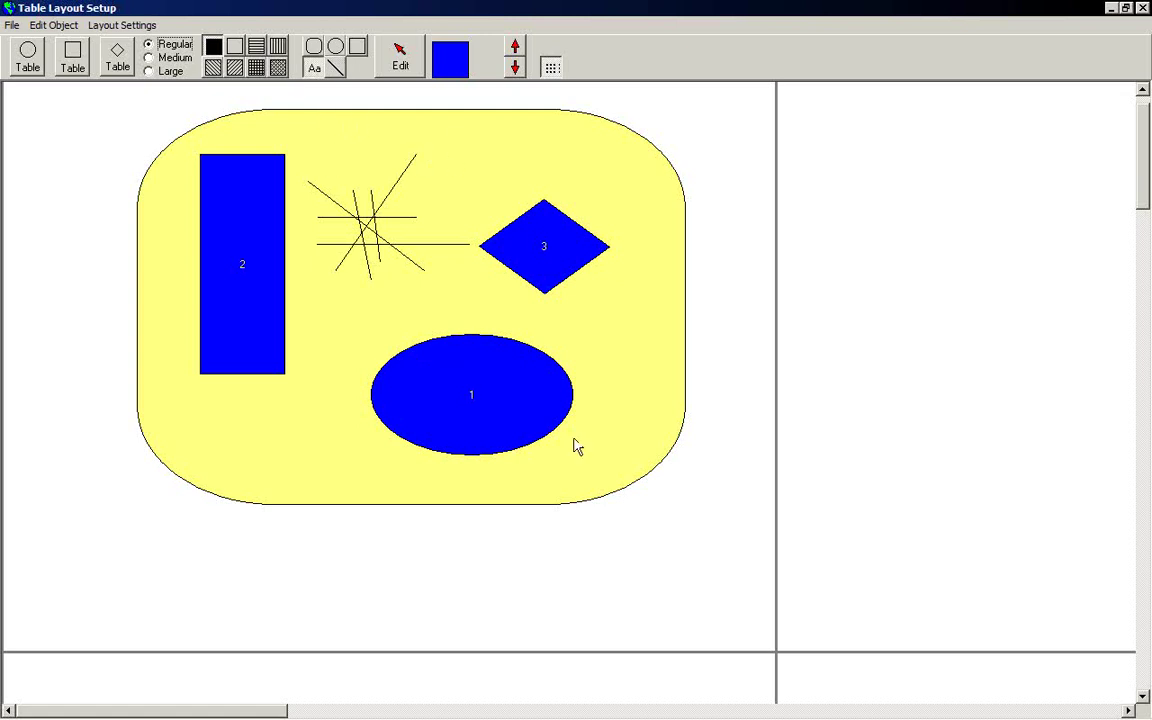
left_click(346, 142)
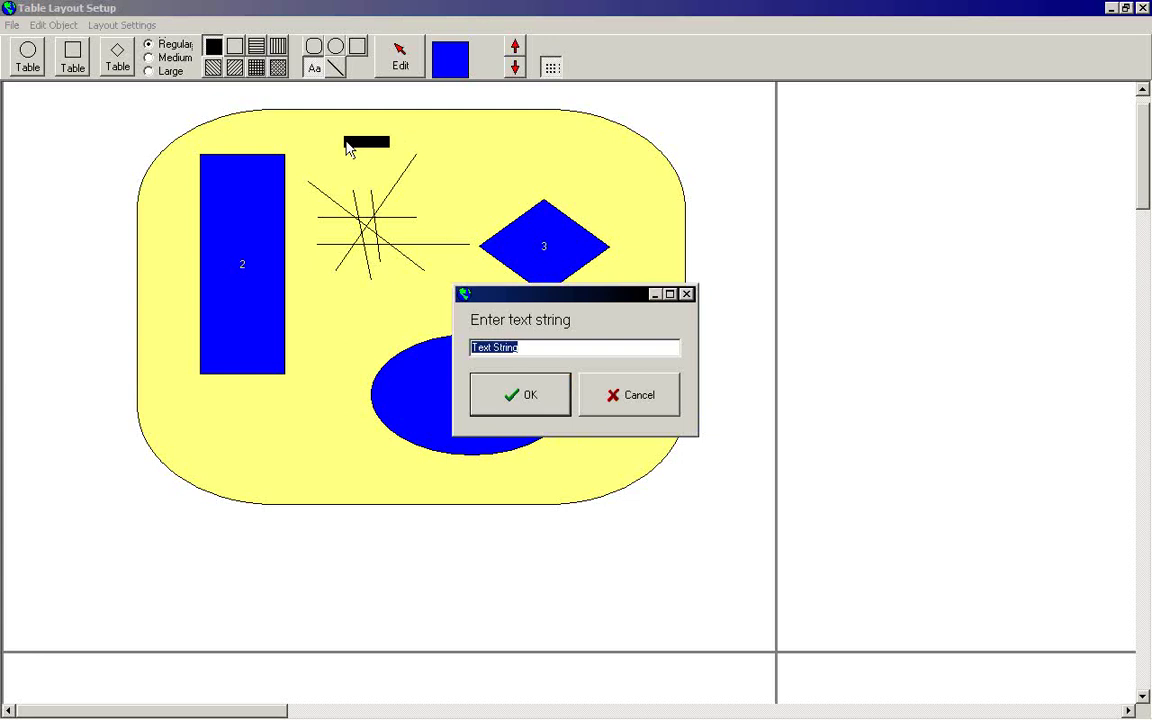
type("S")
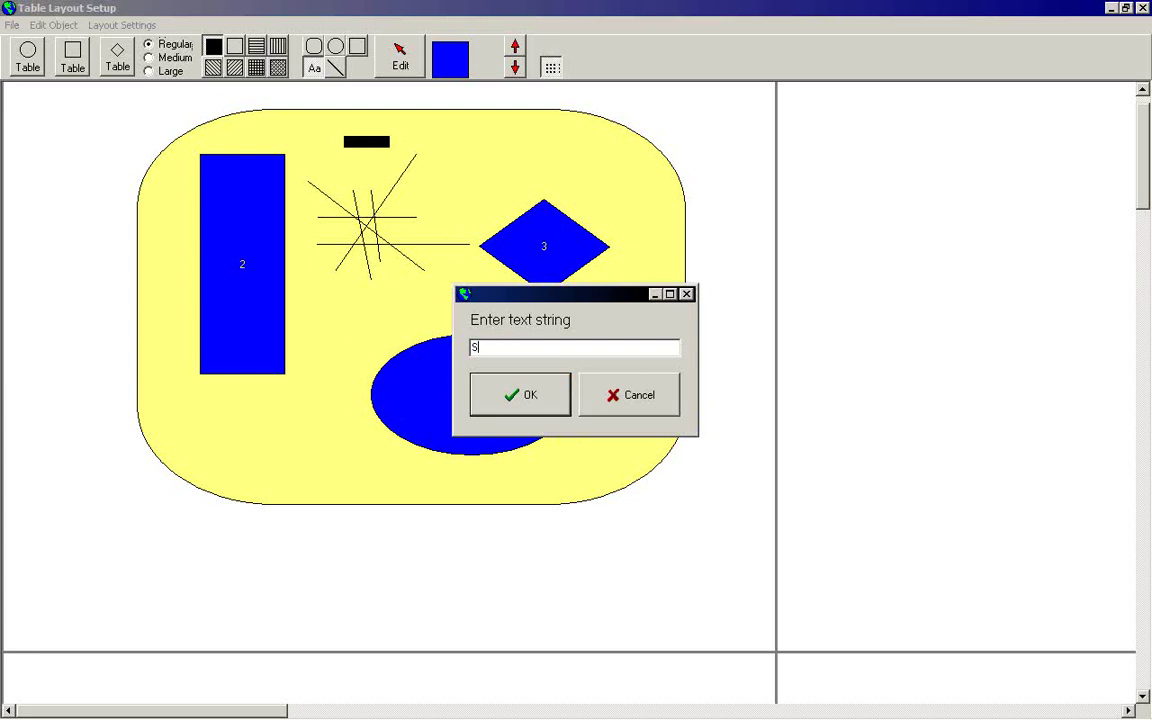
type("COTT'S DINING SECTI")
key("BackSpace")
key("BackSpace")
key("BackSpace")
key("BackSpace")
key("BackSpace")
type("SECT.")
left_click(519, 400)
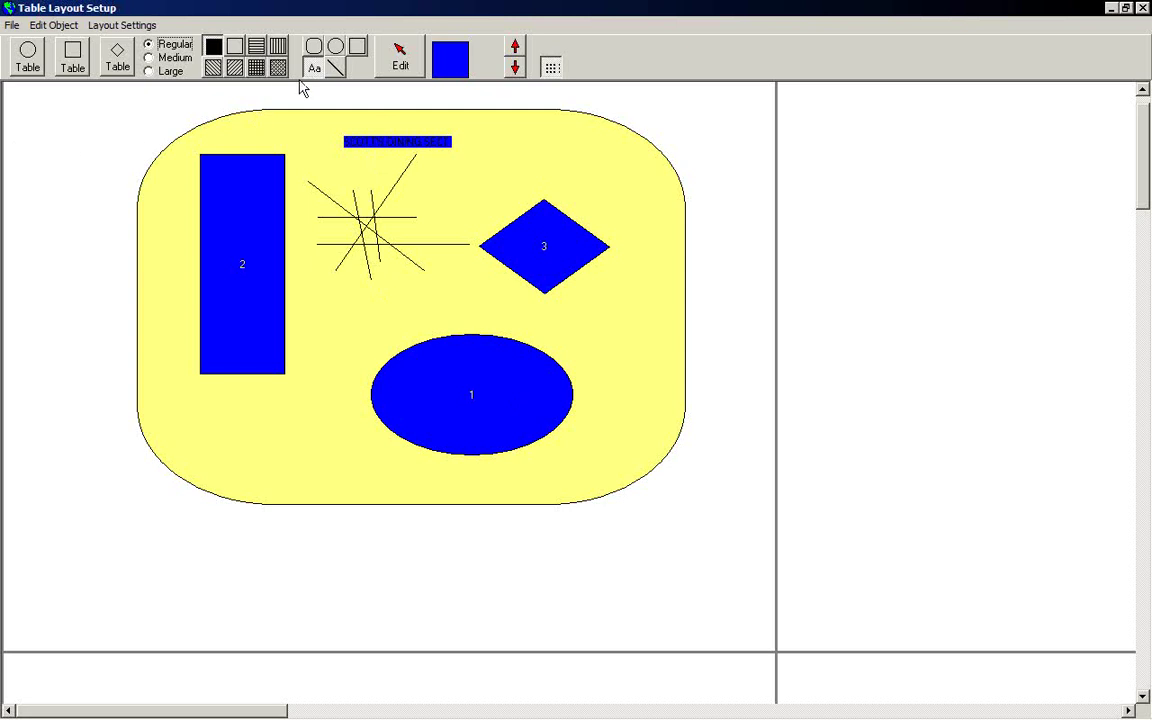
left_click(59, 151)
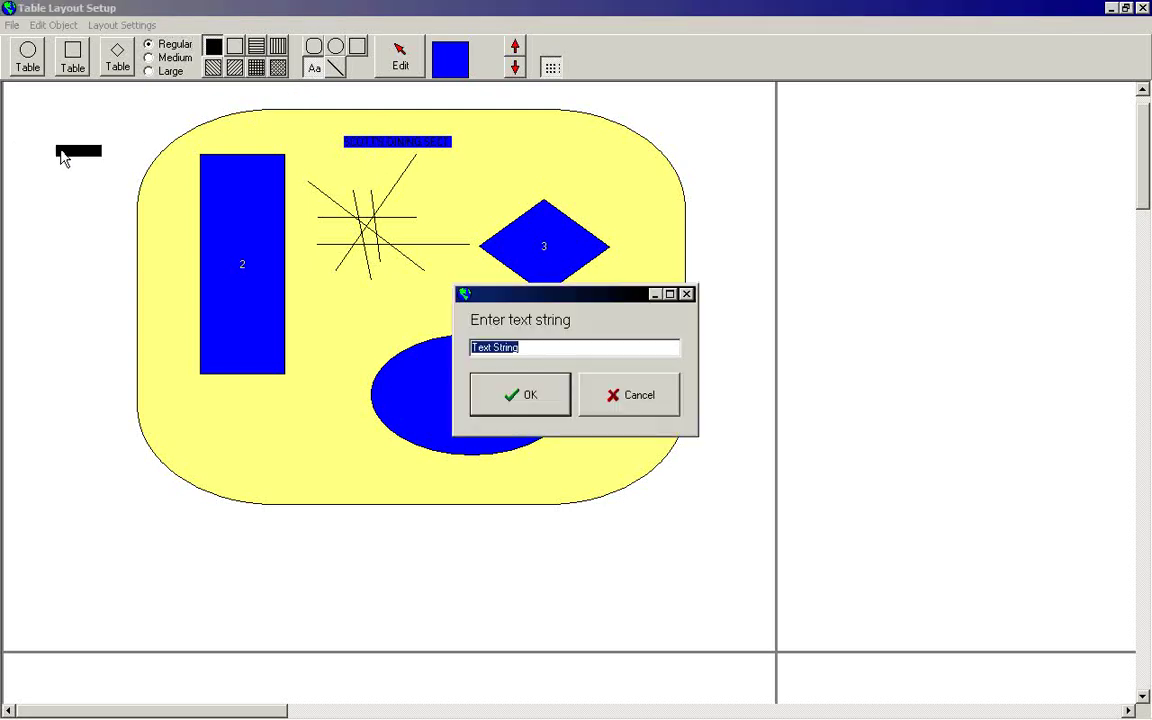
left_click(637, 394)
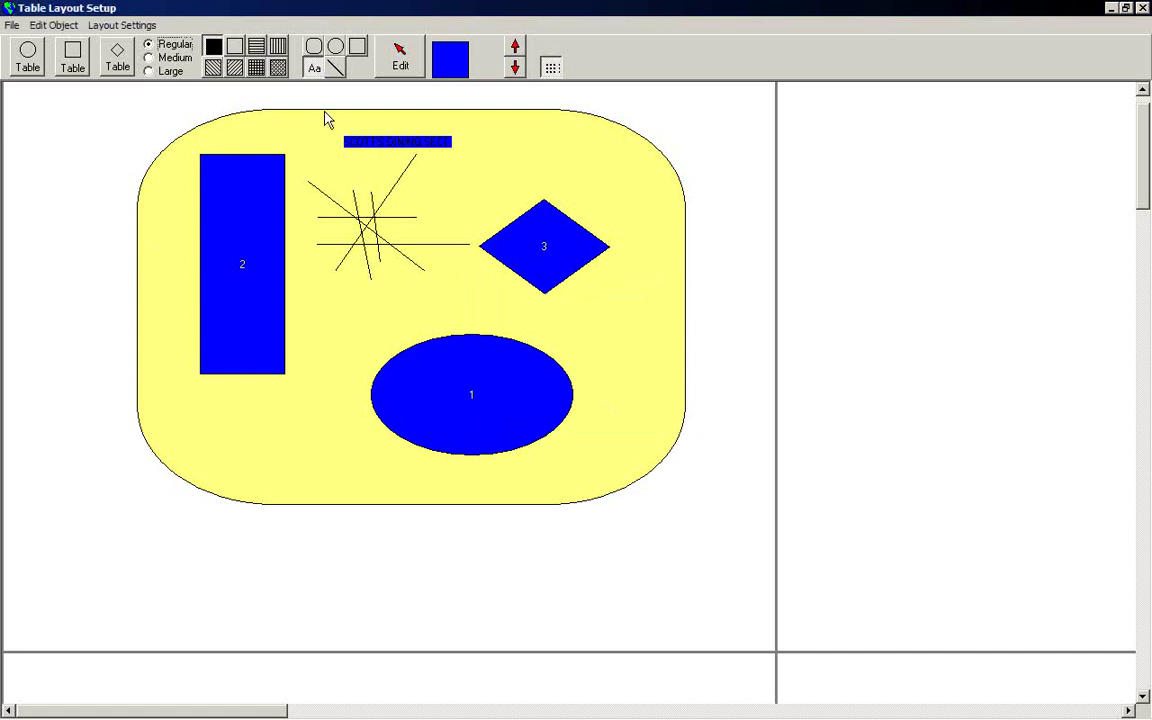
left_click(334, 66)
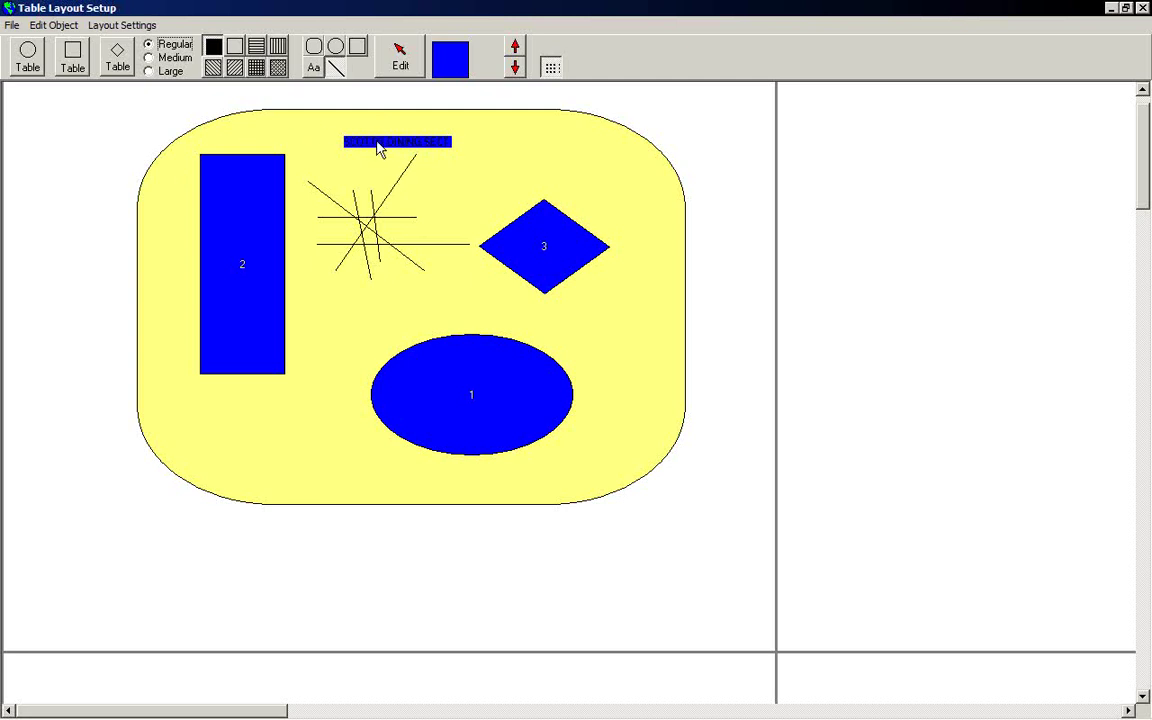
Set the layout font to Mufferaw in Bold Oblique style at size 24
left_click(401, 56)
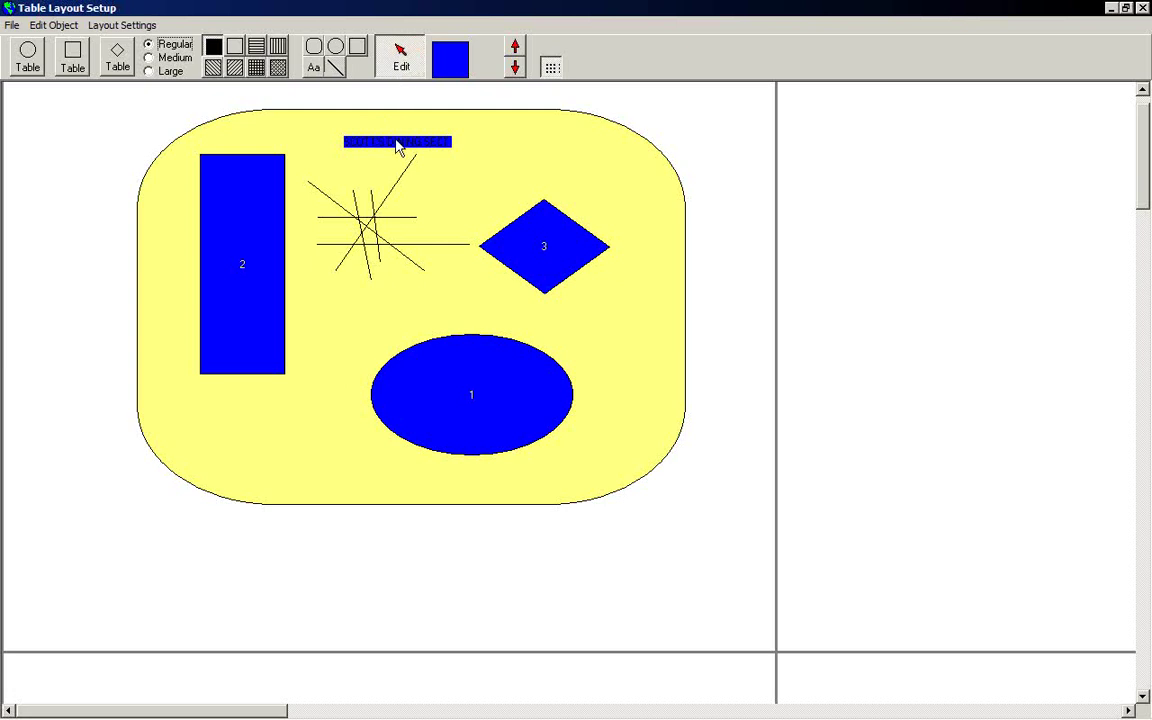
left_click(42, 27)
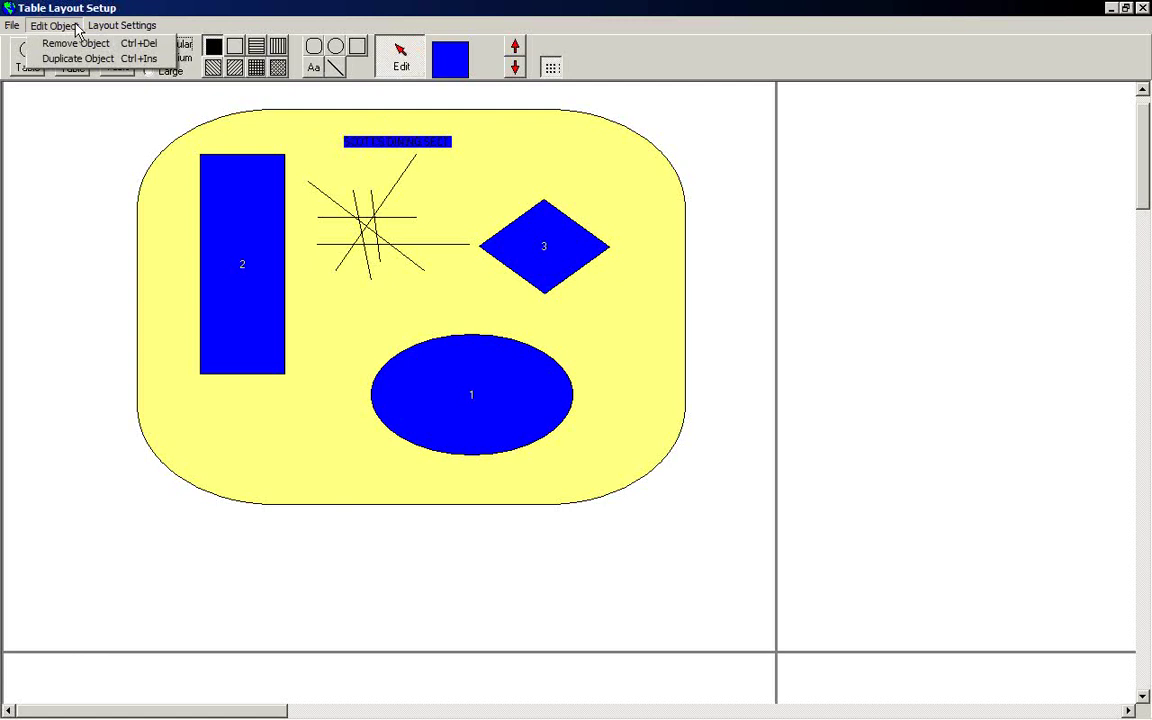
mouse_move(92, 28)
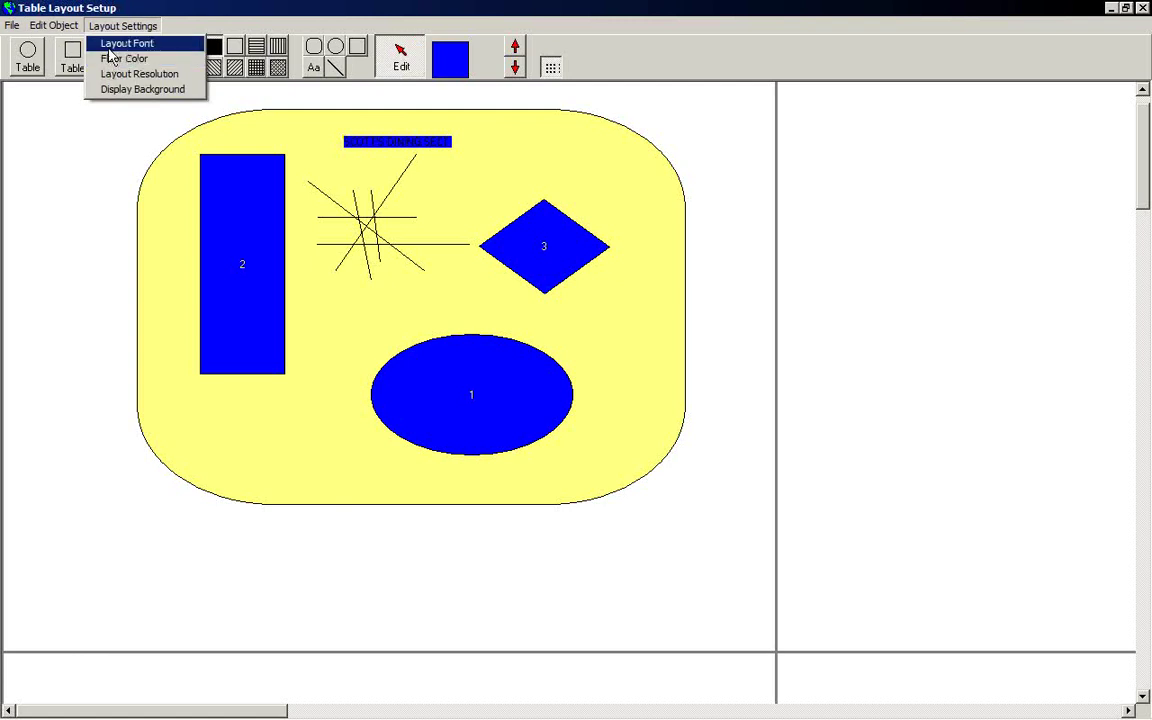
left_click(110, 44)
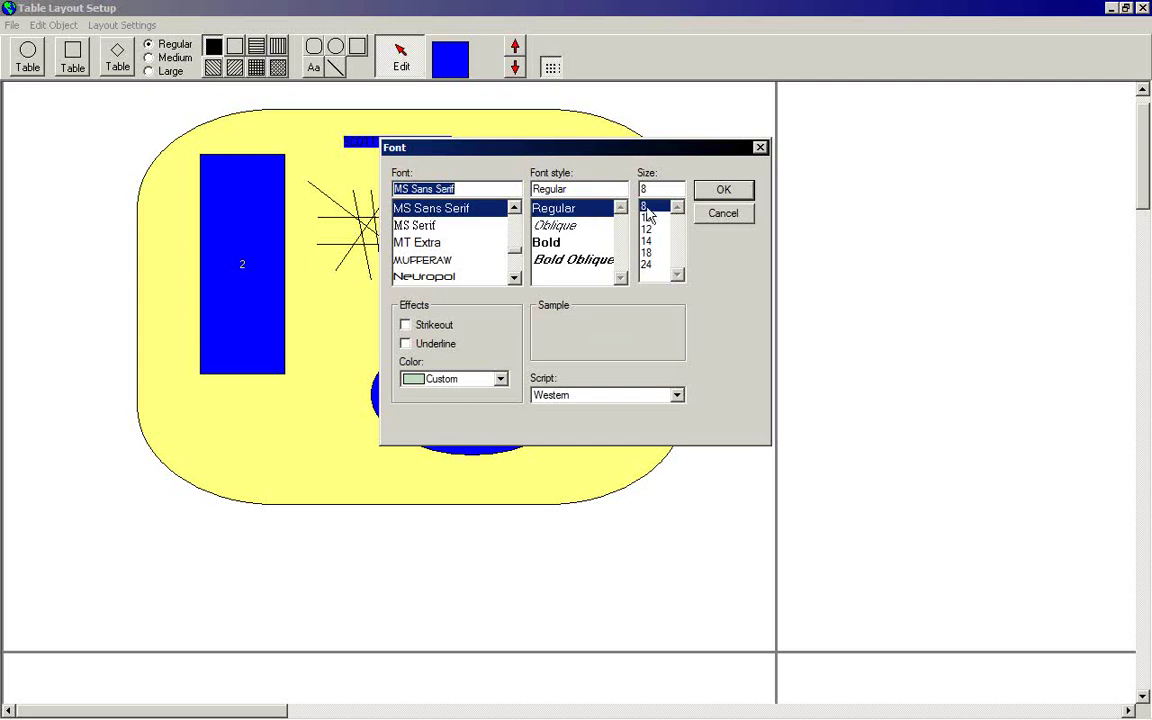
left_click(446, 262)
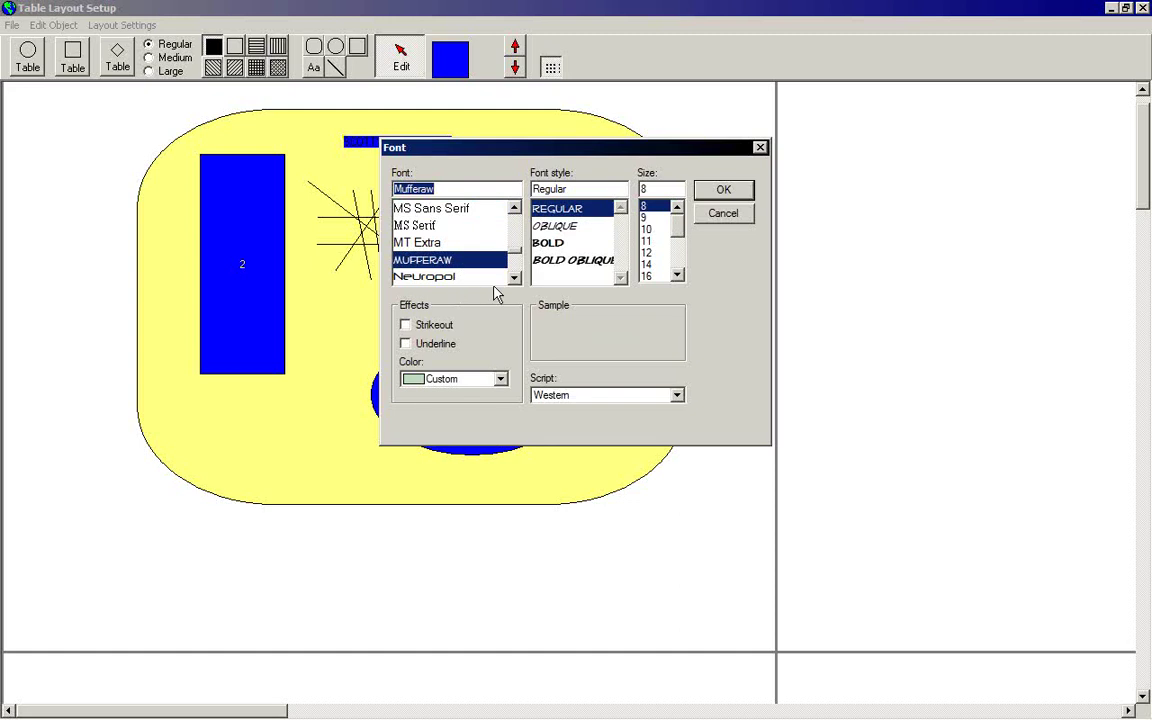
left_click(562, 260)
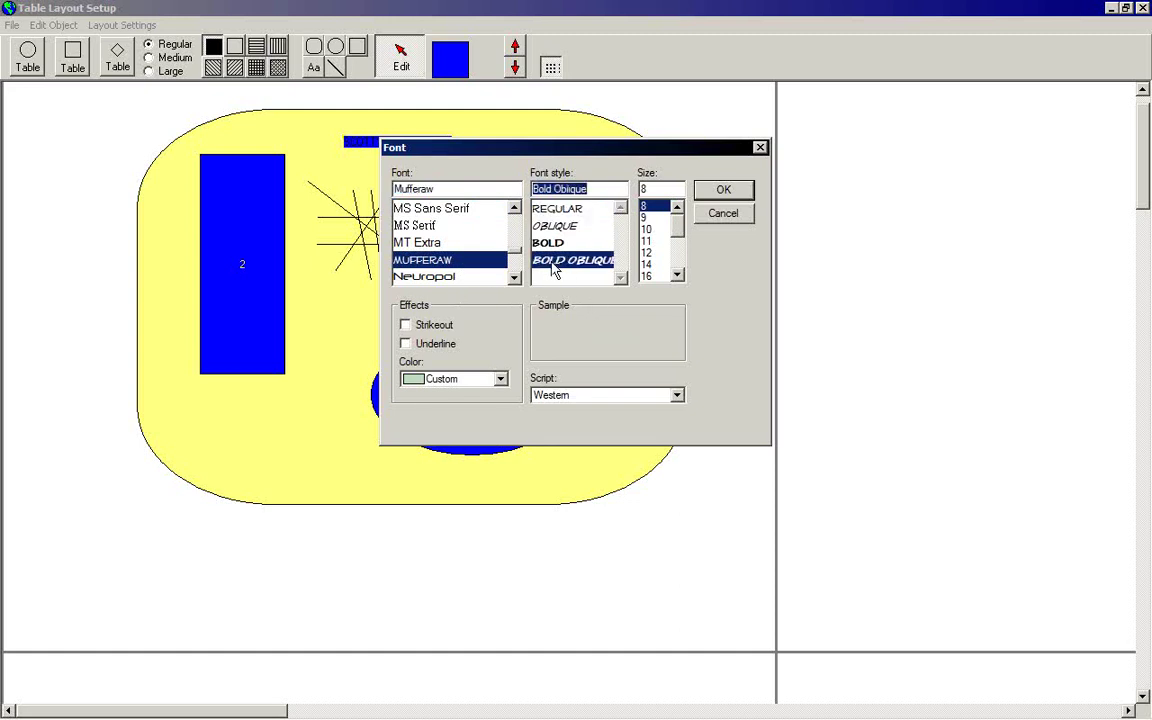
left_click(653, 278)
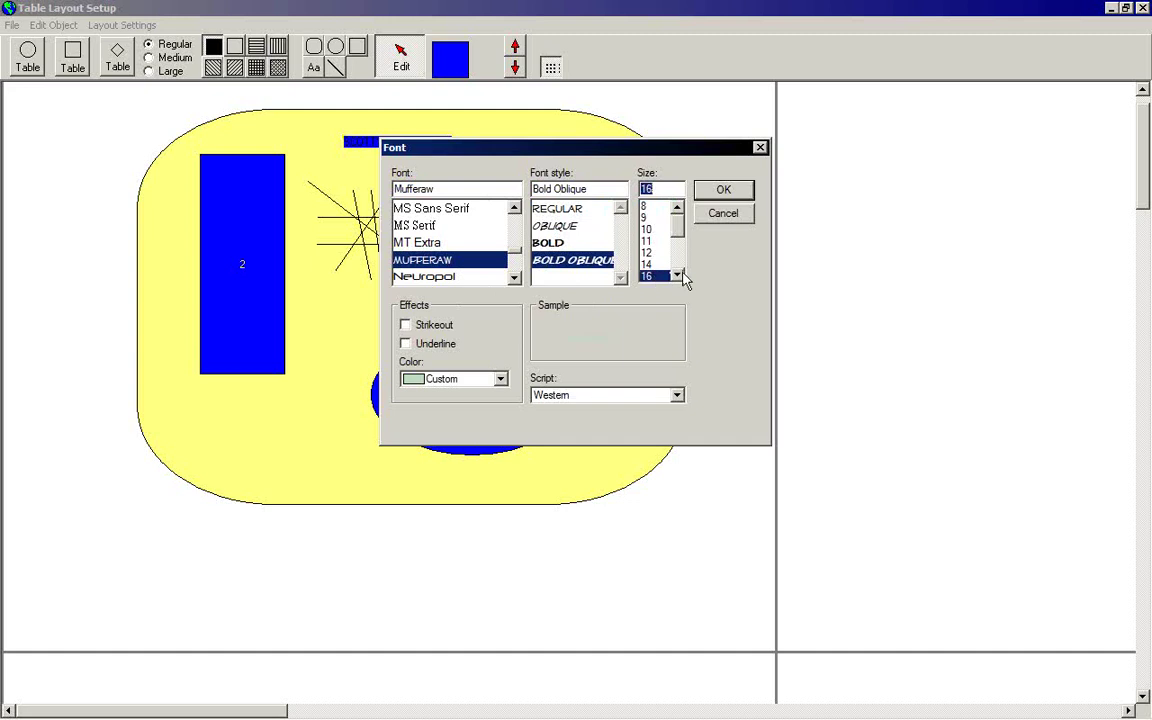
scroll(658, 265, "down", 2)
left_click(652, 253)
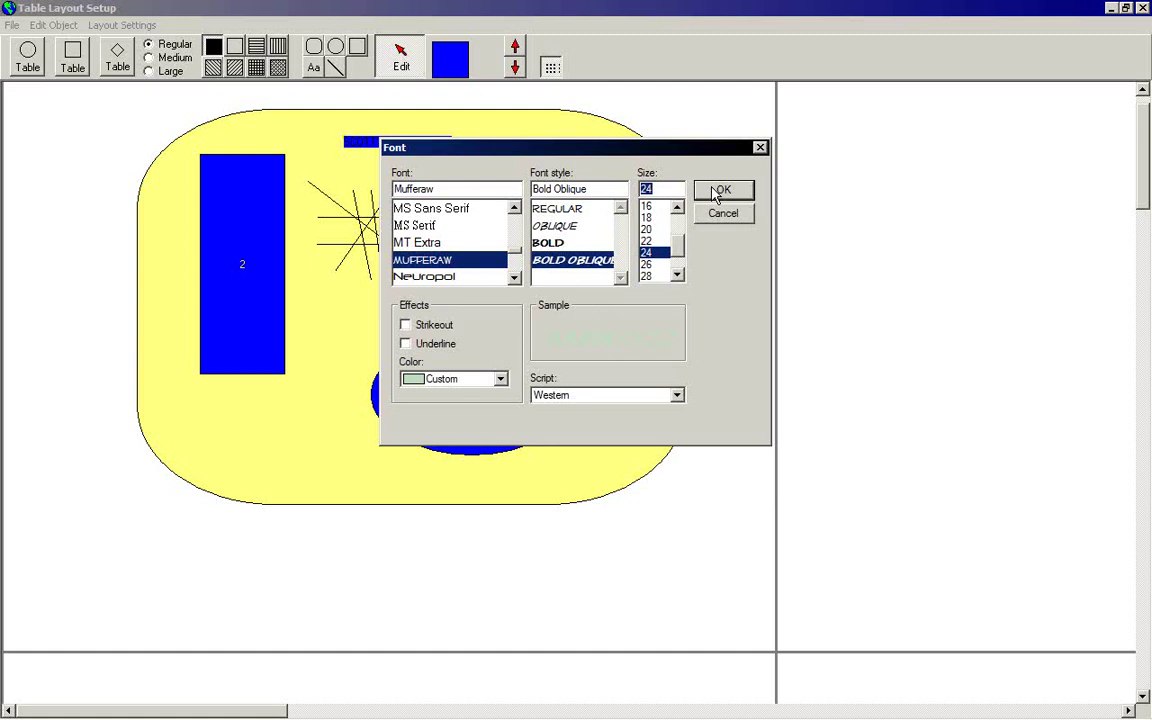
left_click(720, 190)
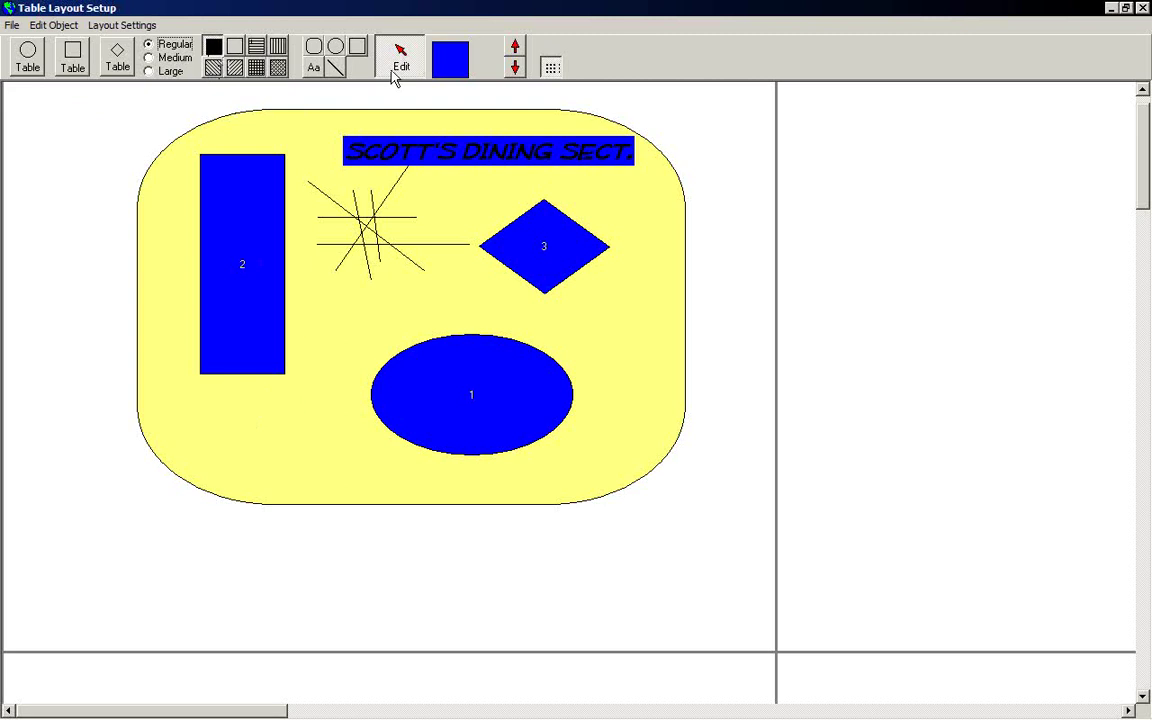
Fill the large rounded rectangle with the square grid pattern and deselect it
left_click(275, 460)
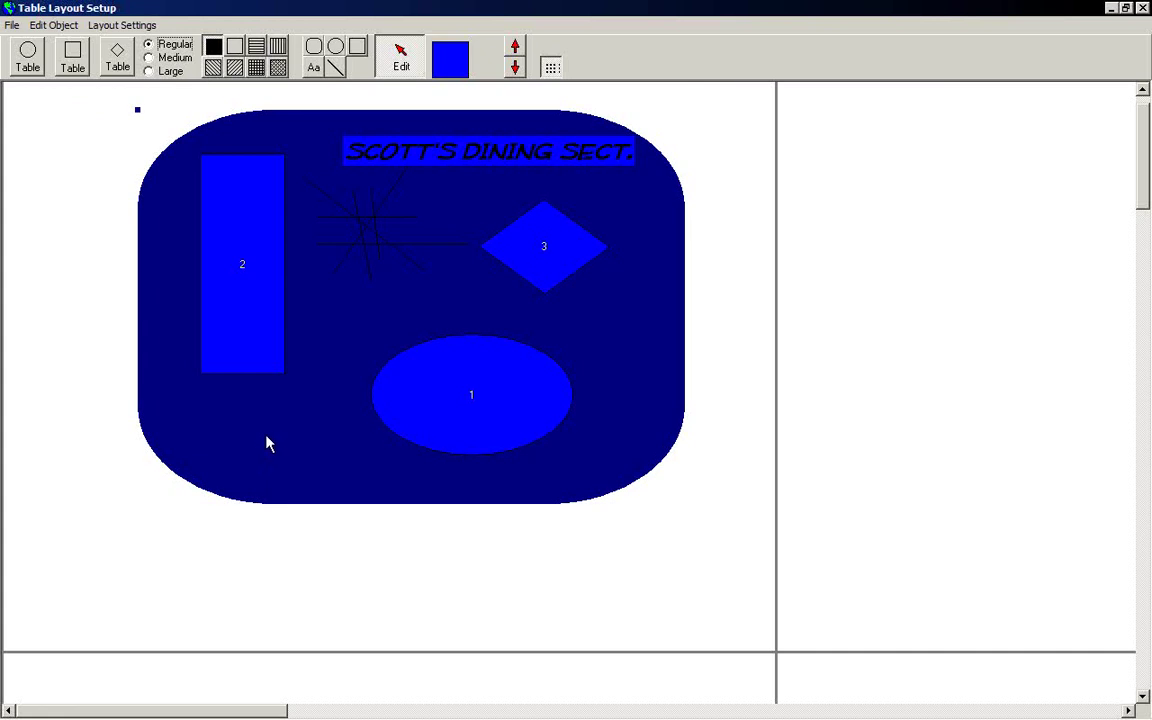
left_click(257, 70)
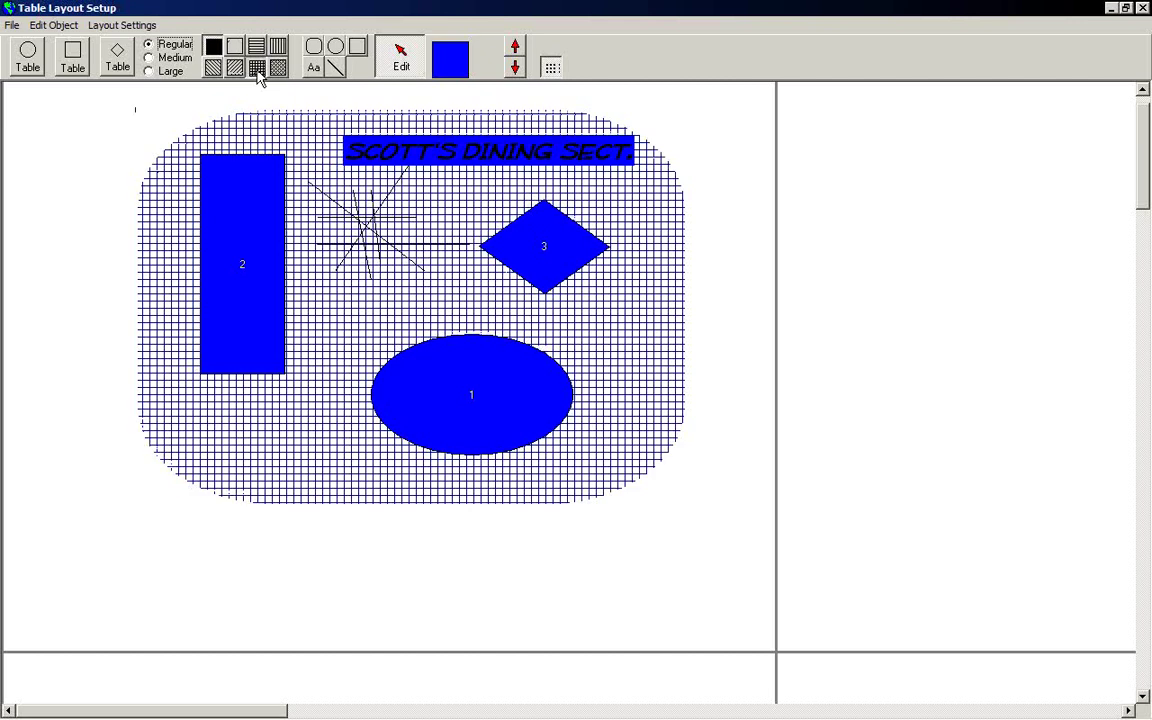
left_click(33, 192)
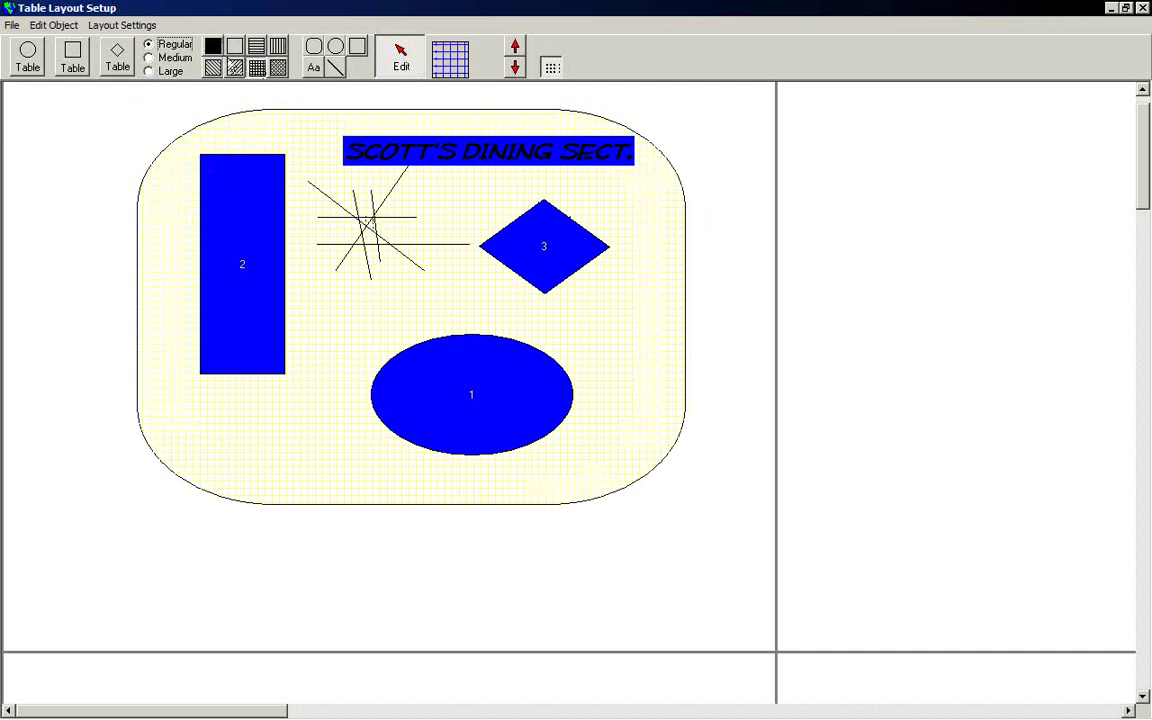
Set the default drawing colour to lime green and recolour the large rounded rectangle's pattern dark green
left_click(450, 60)
left_click(540, 213)
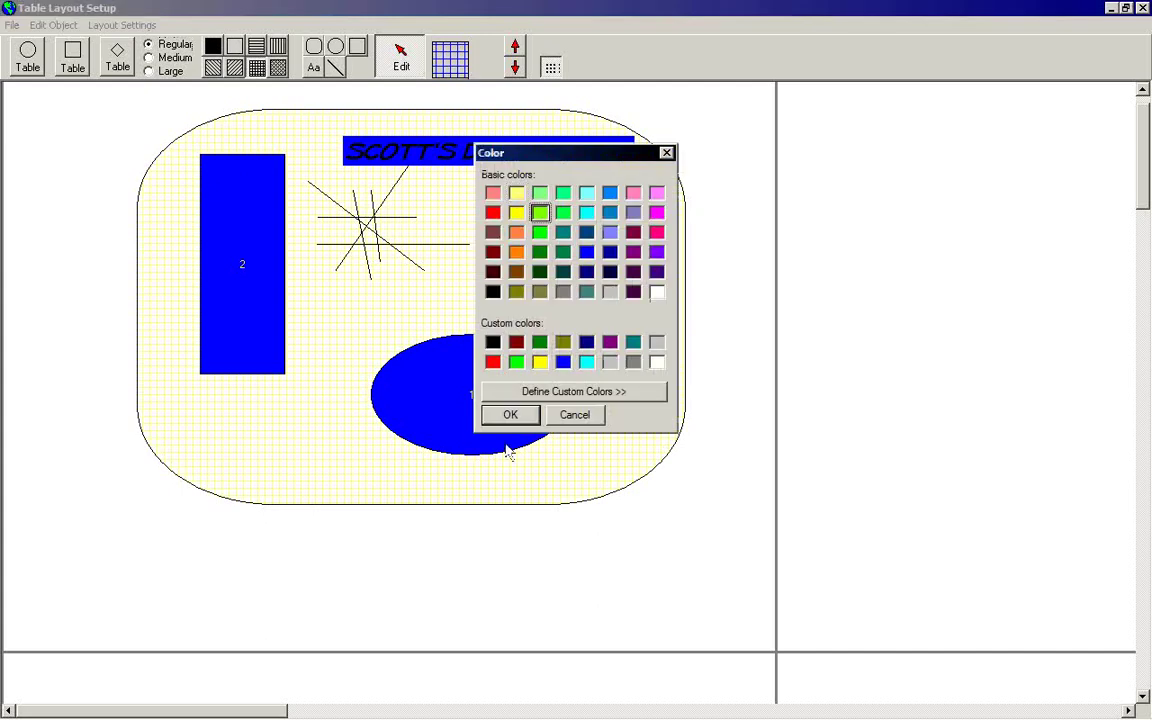
left_click(510, 414)
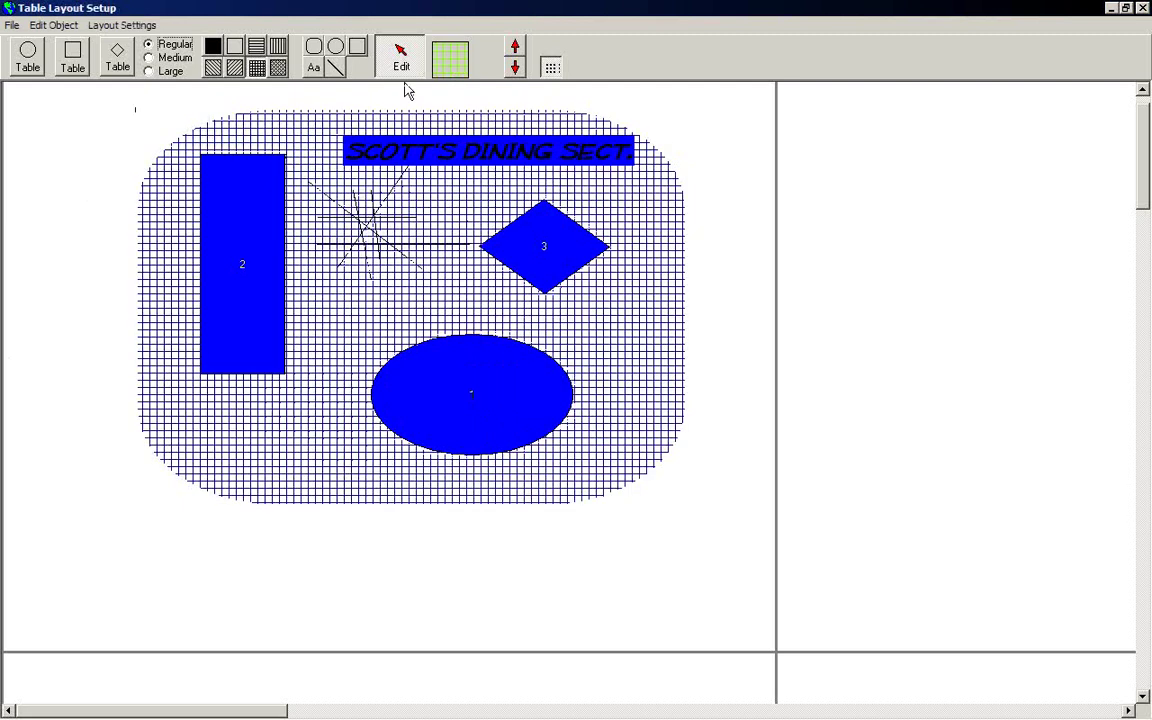
left_click(447, 68)
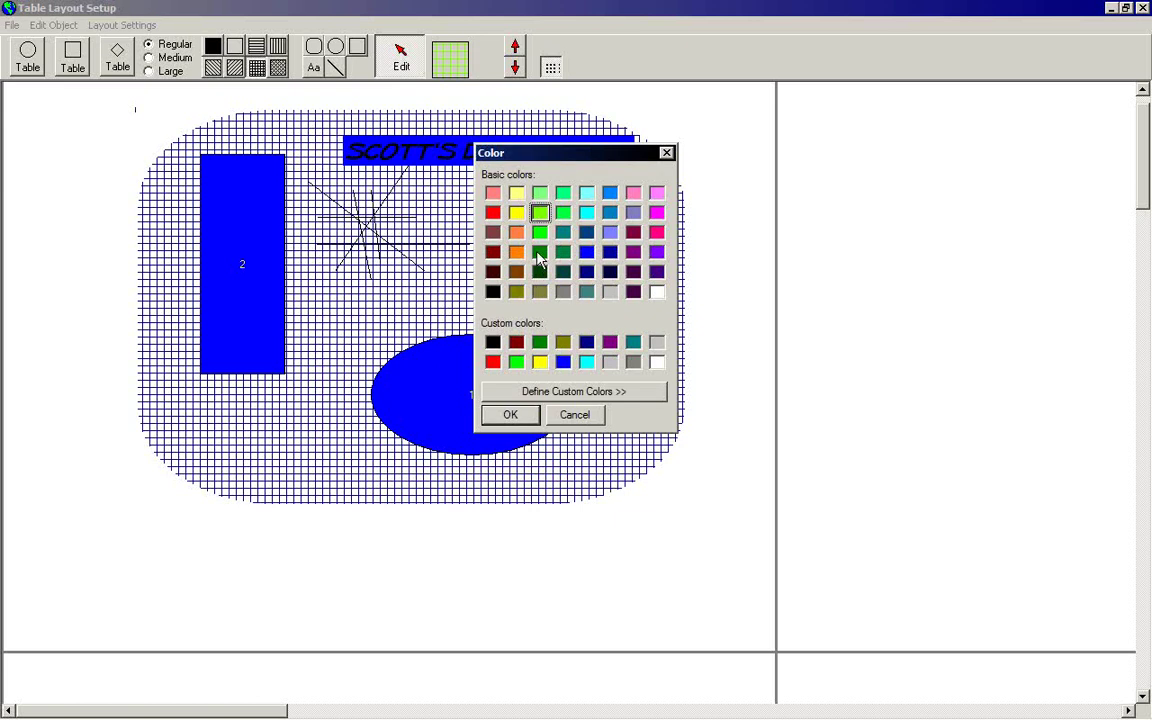
left_click(510, 414)
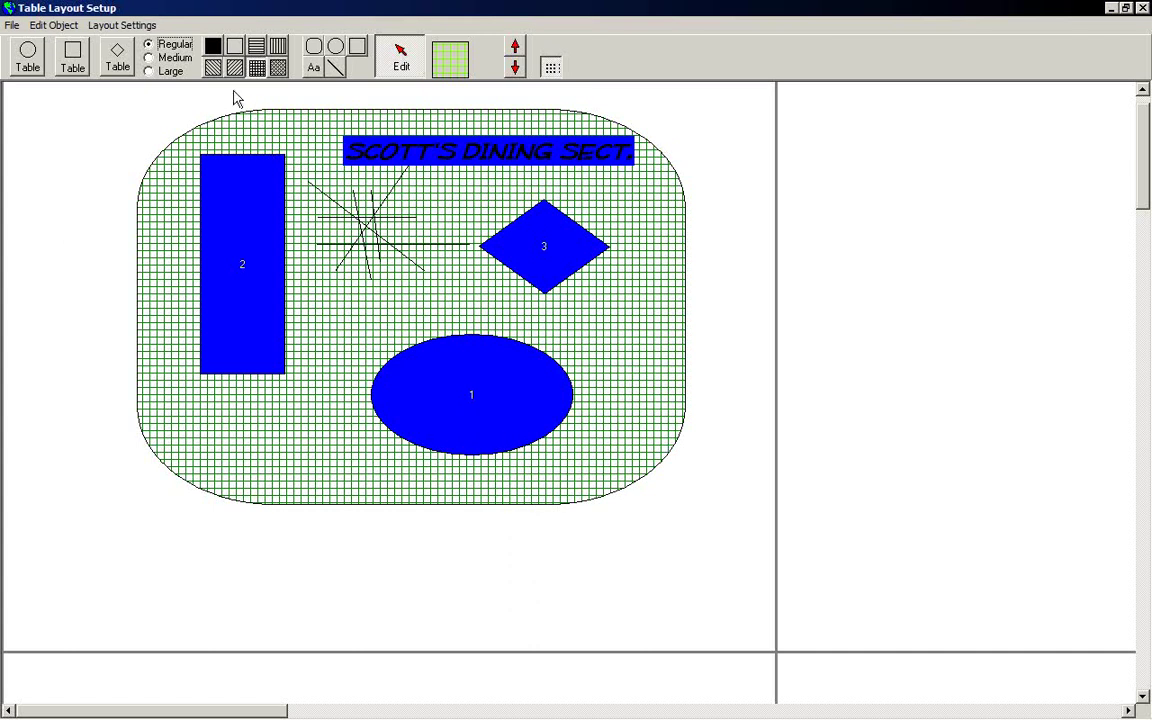
Change the large rounded rectangle's fill to the diagonal hatch running down to the right and deselect it
left_click(234, 50)
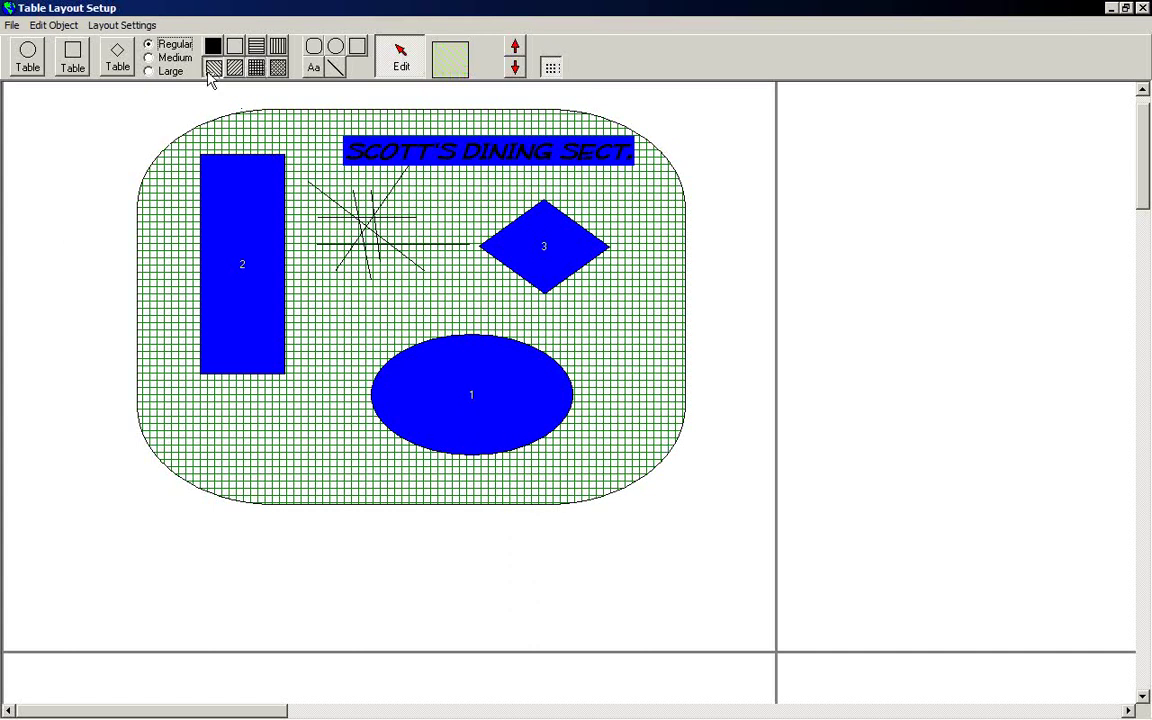
left_click(350, 352)
left_click(229, 72)
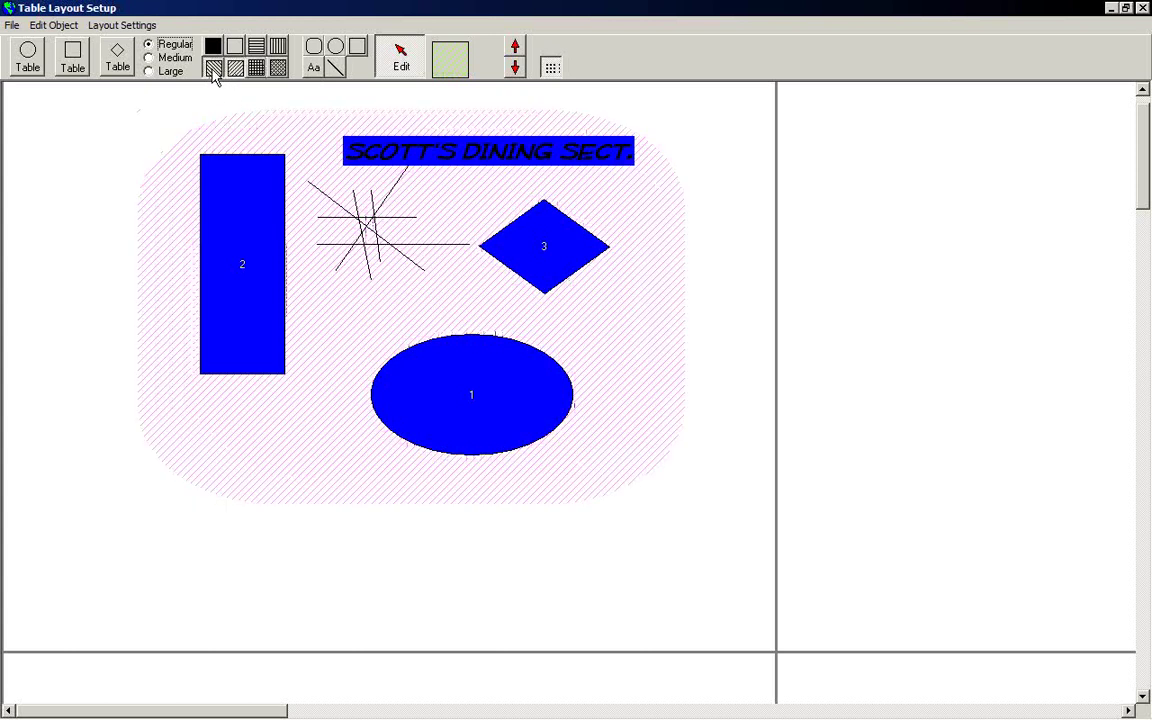
left_click(392, 72)
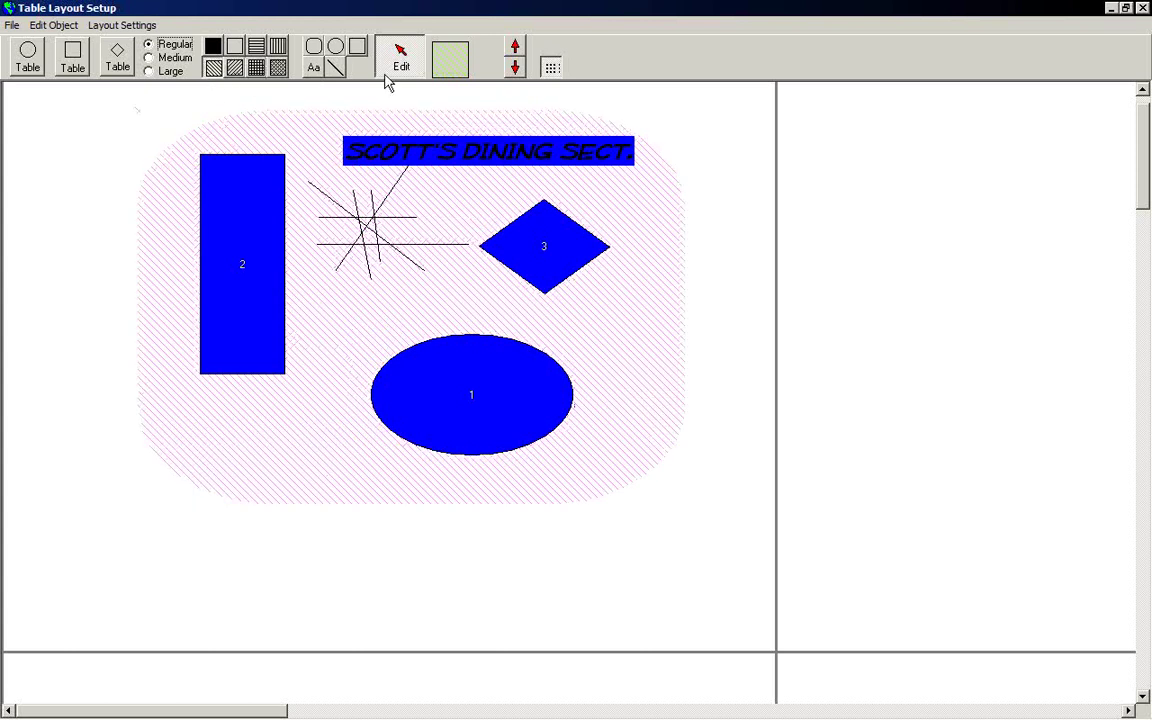
left_click(93, 275)
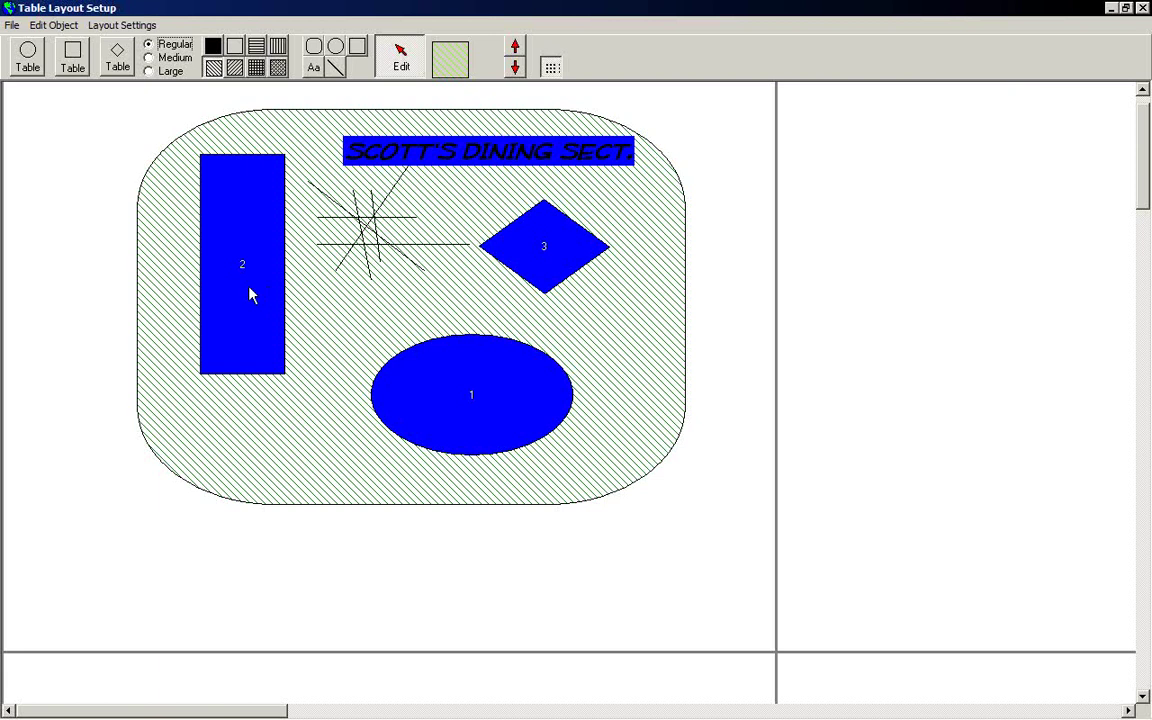
Shift table 2 a short way left and down, deselect it, and move it back right and further down
mouse_move(250, 295)
left_mouse_down()
mouse_move(196, 316)
mouse_move(165, 262)
mouse_move(127, 280)
mouse_move(121, 311)
mouse_move(226, 313)
mouse_move(228, 300)
left_mouse_up()
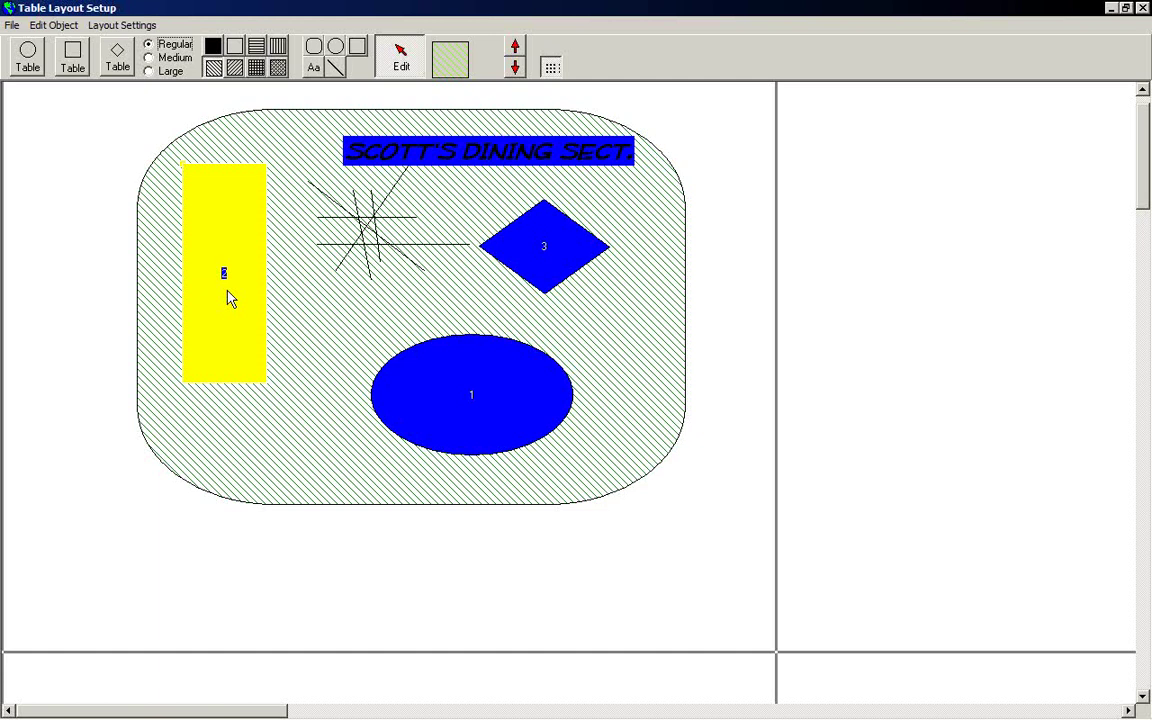
left_click(59, 280)
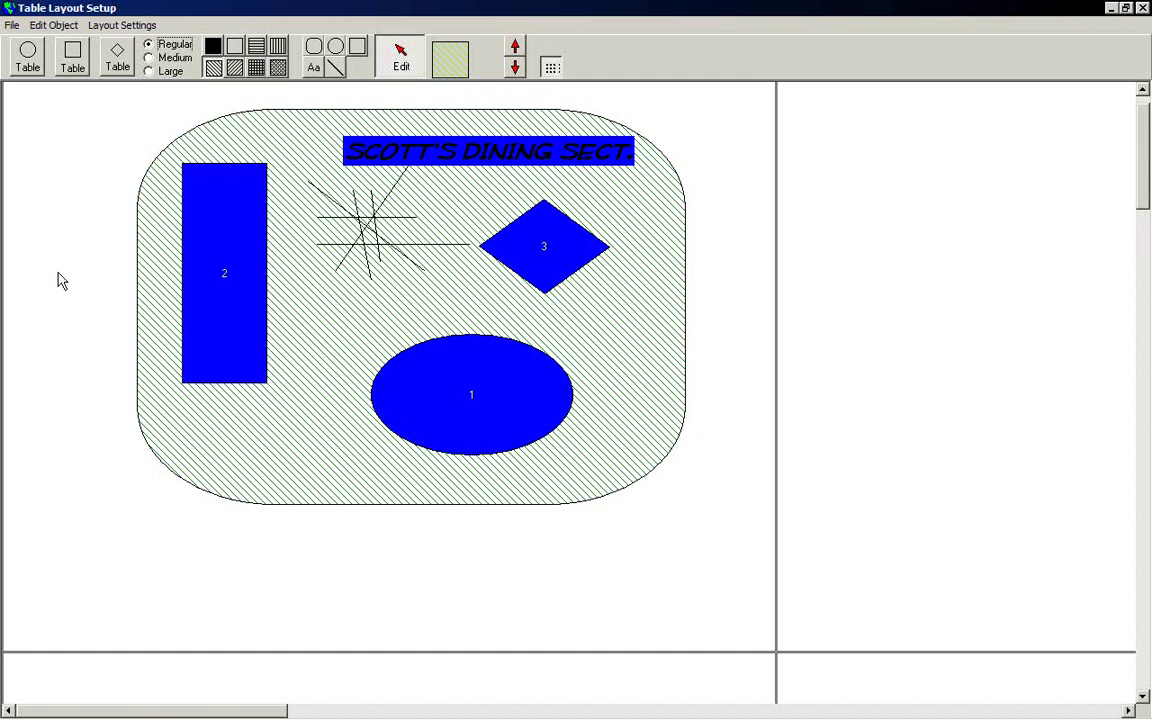
left_click_drag(234, 337, 250, 352)
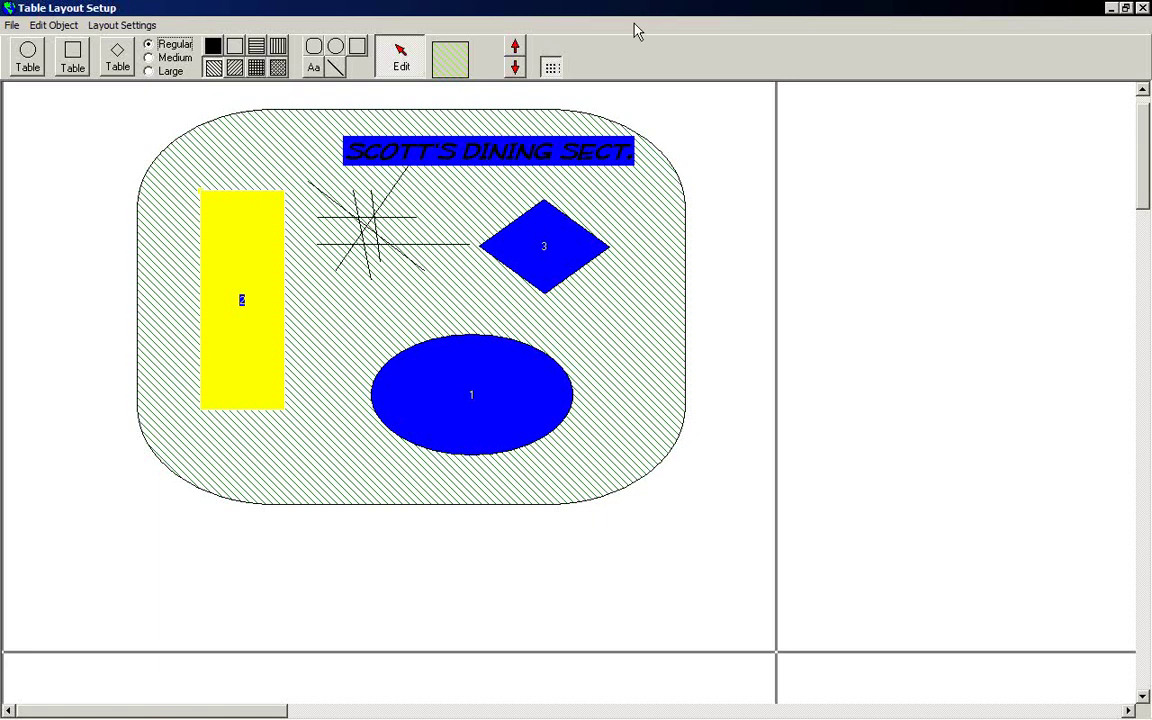
Turn off grid snapping, nudge table 2 slightly up and to the right, and deselect it
left_click(549, 72)
mouse_move(237, 305)
left_mouse_down()
mouse_move(224, 288)
mouse_move(195, 290)
mouse_move(189, 307)
mouse_move(219, 323)
mouse_move(244, 312)
mouse_move(244, 297)
left_mouse_up()
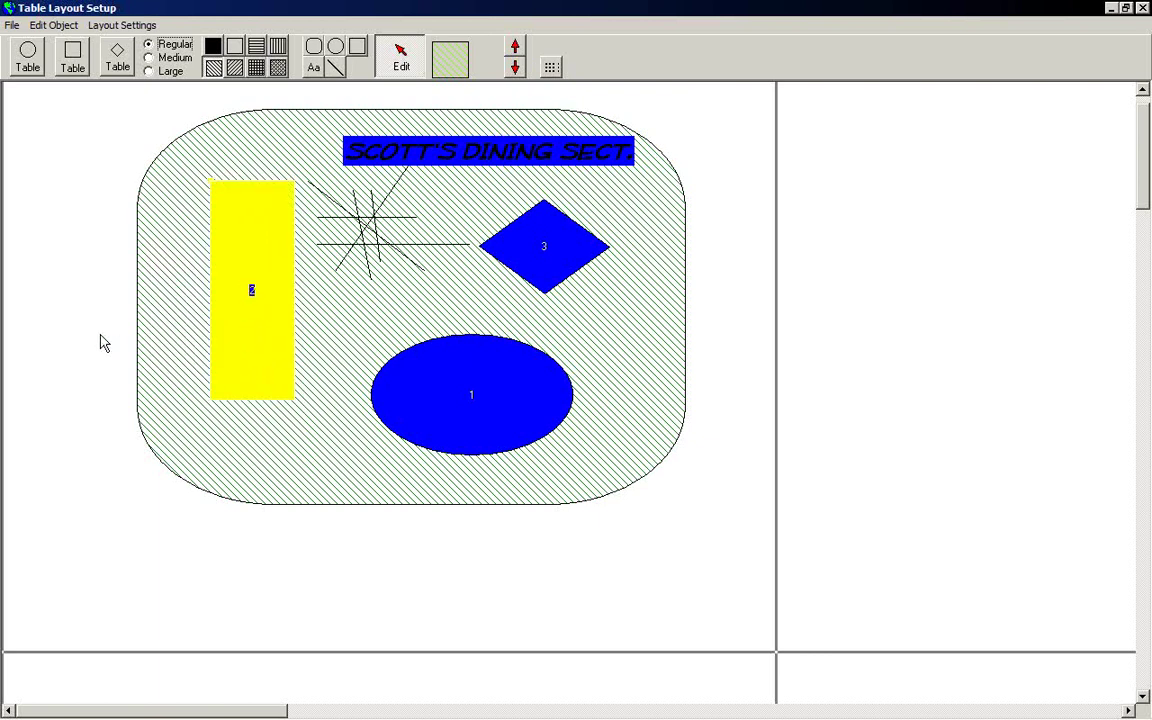
left_click(88, 330)
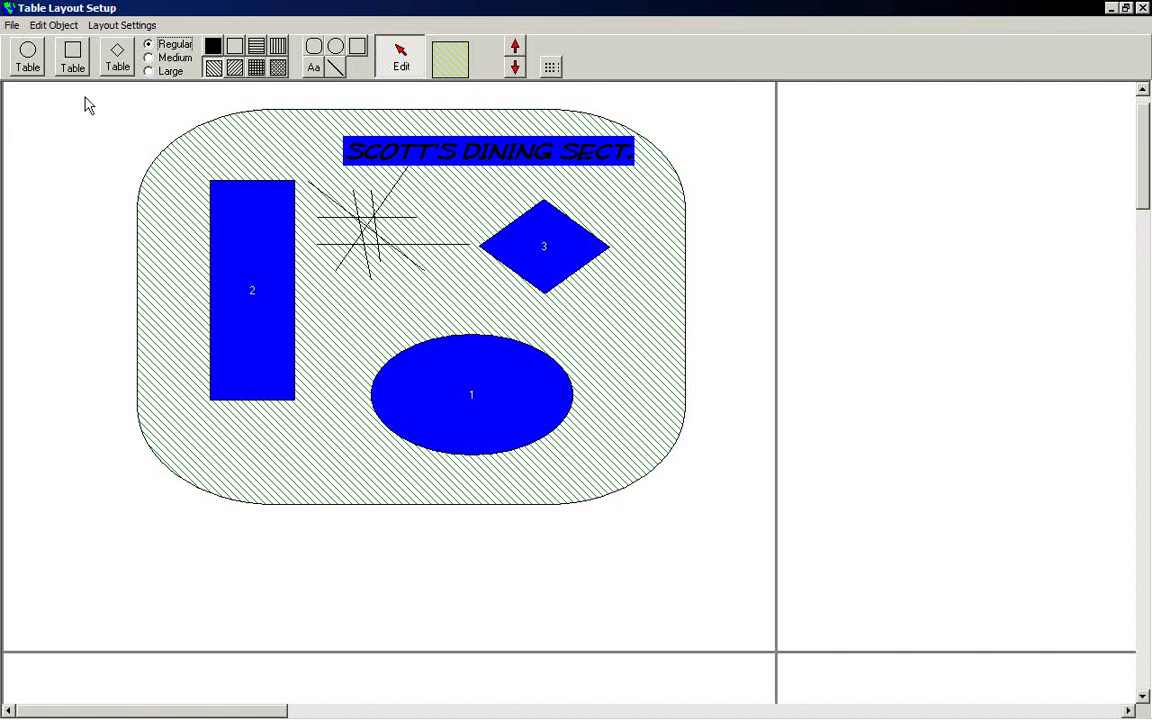
Set the floor colour of the layout to orange
left_click(101, 30)
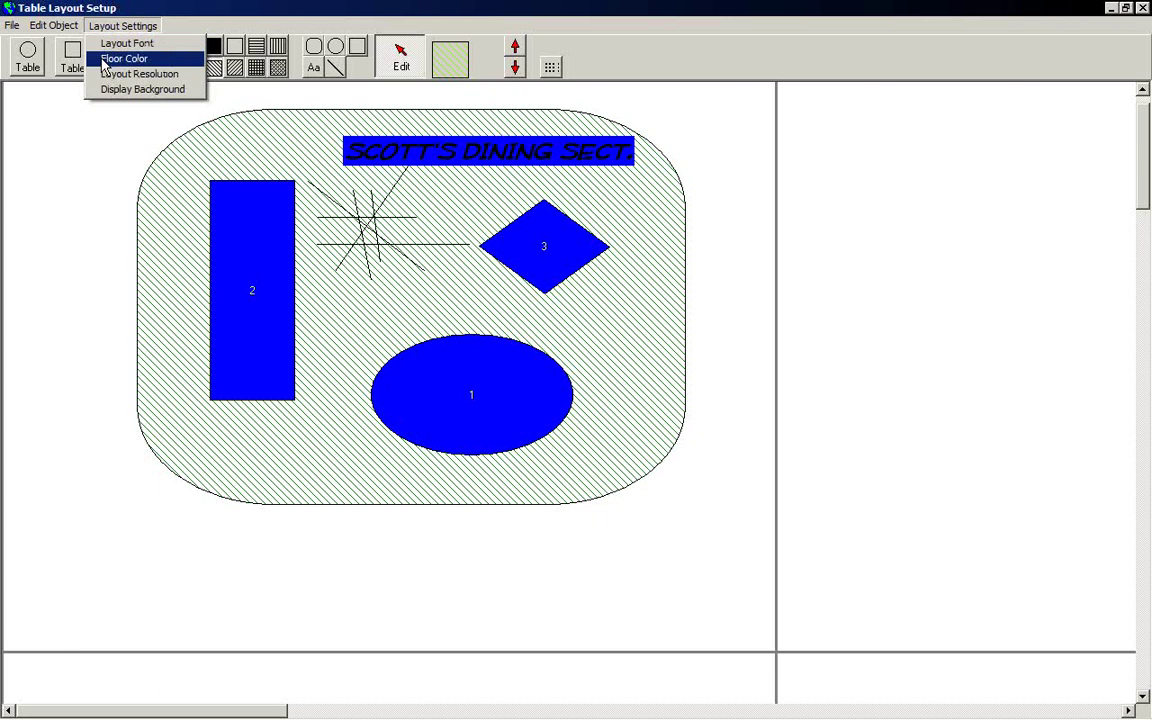
left_click(105, 59)
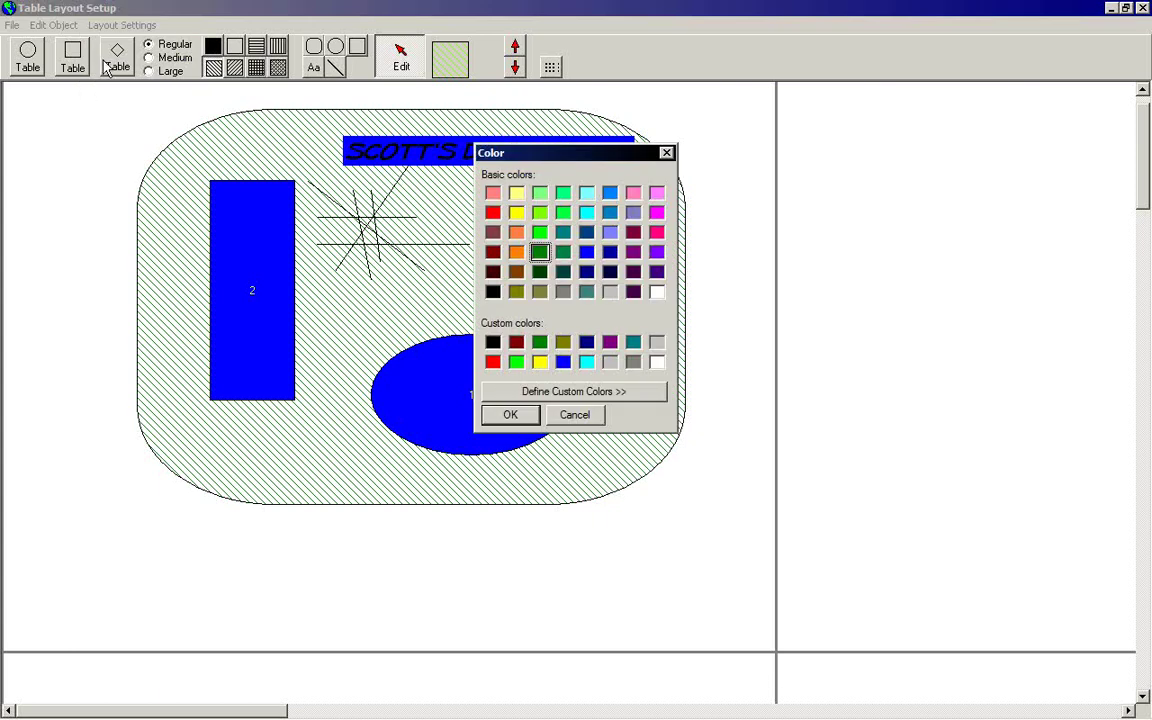
left_click(517, 254)
left_click(525, 415)
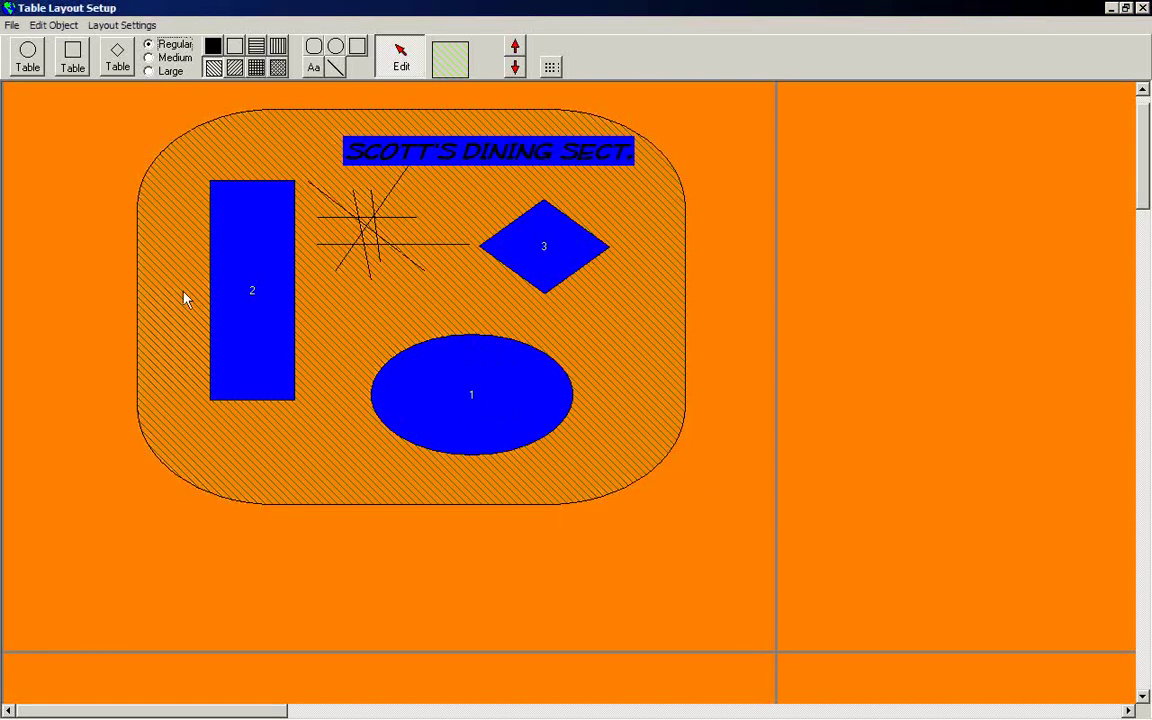
Change the floor colour of the layout to dark grey
left_click(120, 25)
left_click(112, 59)
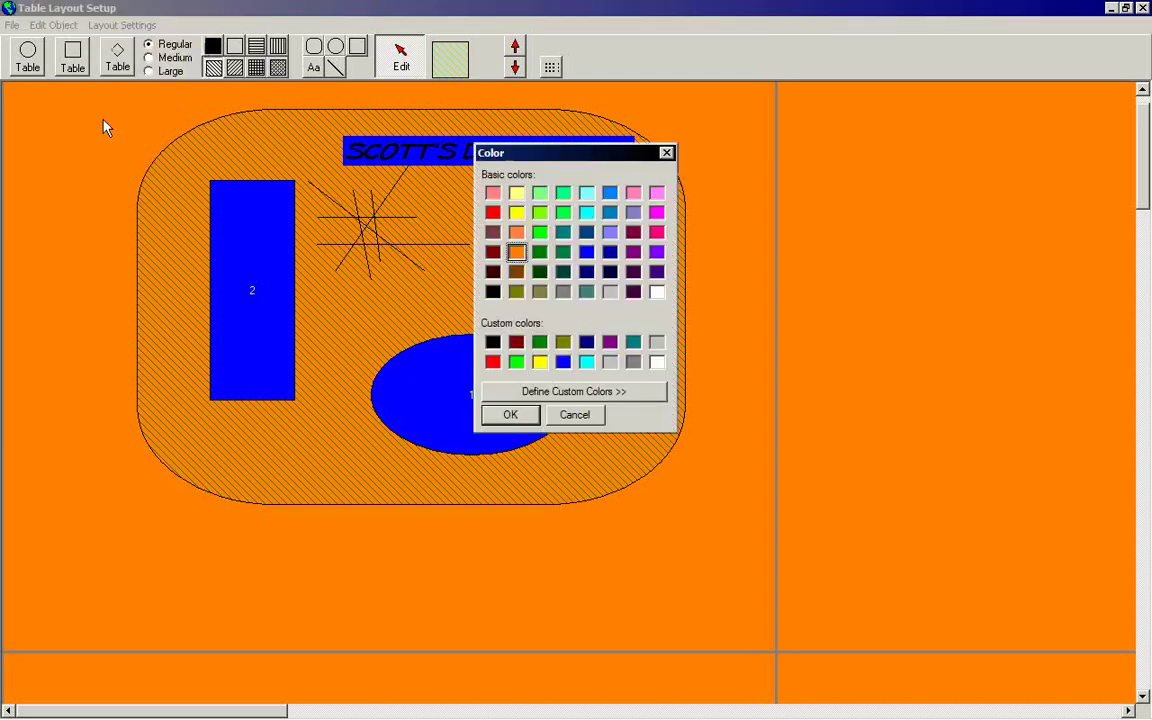
left_click(563, 292)
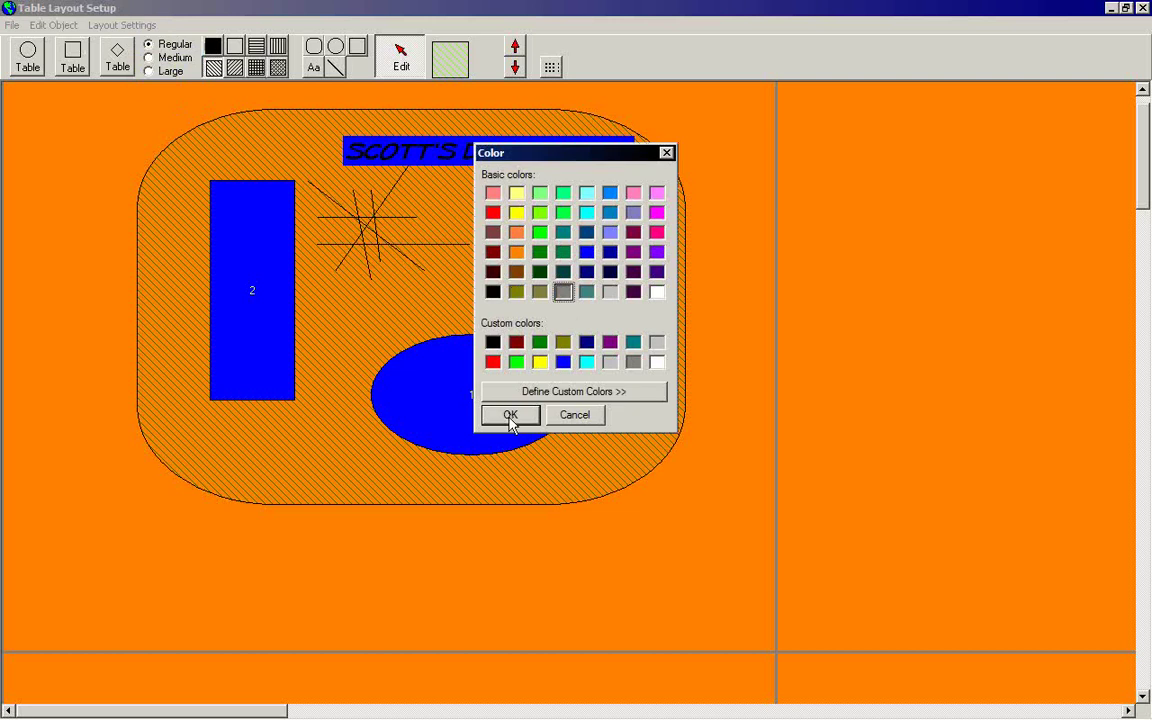
left_click(510, 414)
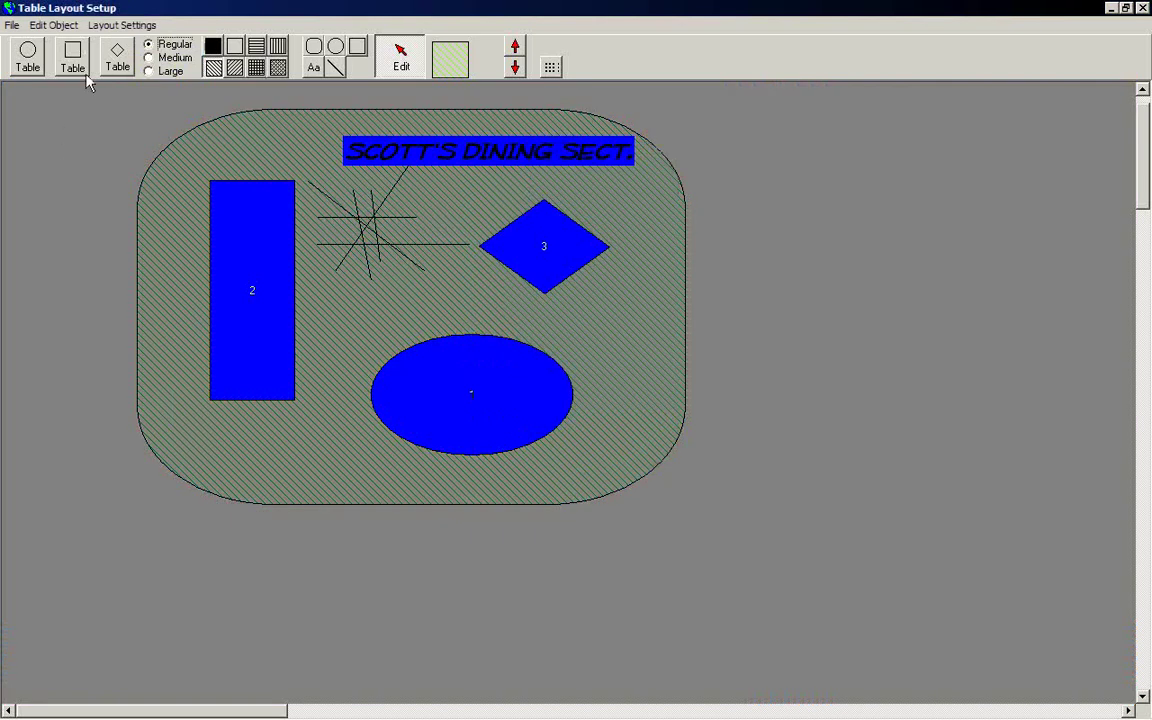
Examine the custom colour definition options for the layout's floor colour, and cancel without picking a colour
left_click(122, 25)
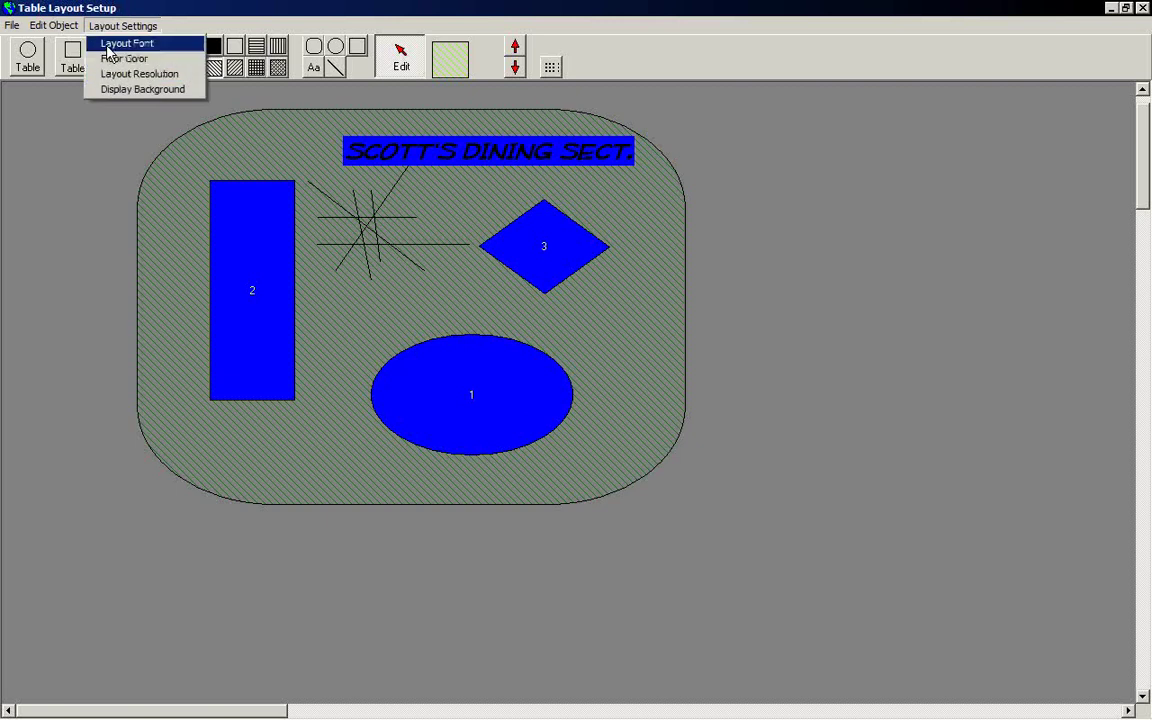
left_click(110, 58)
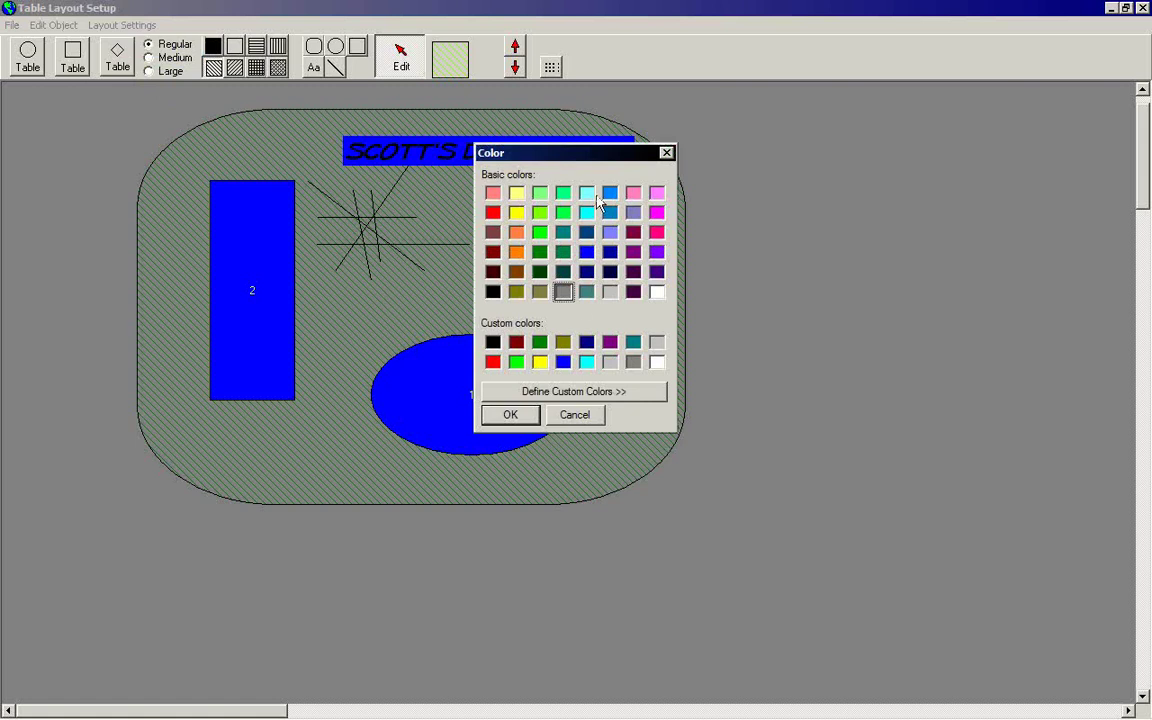
left_click(537, 395)
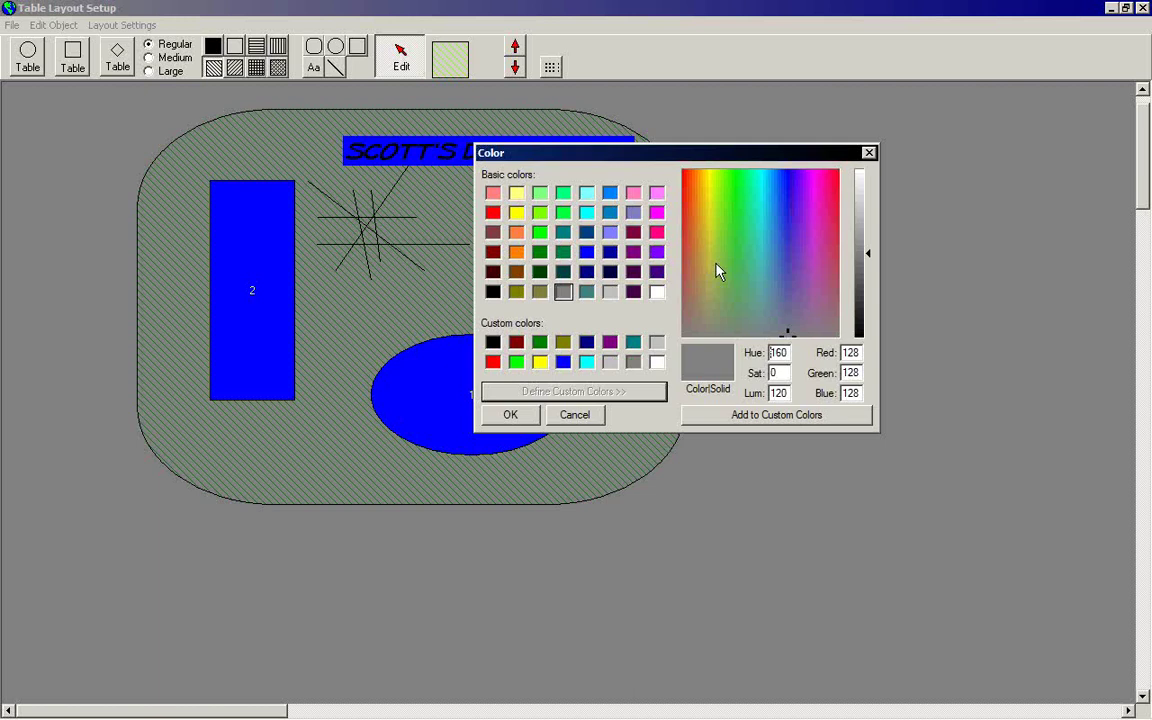
left_click(575, 415)
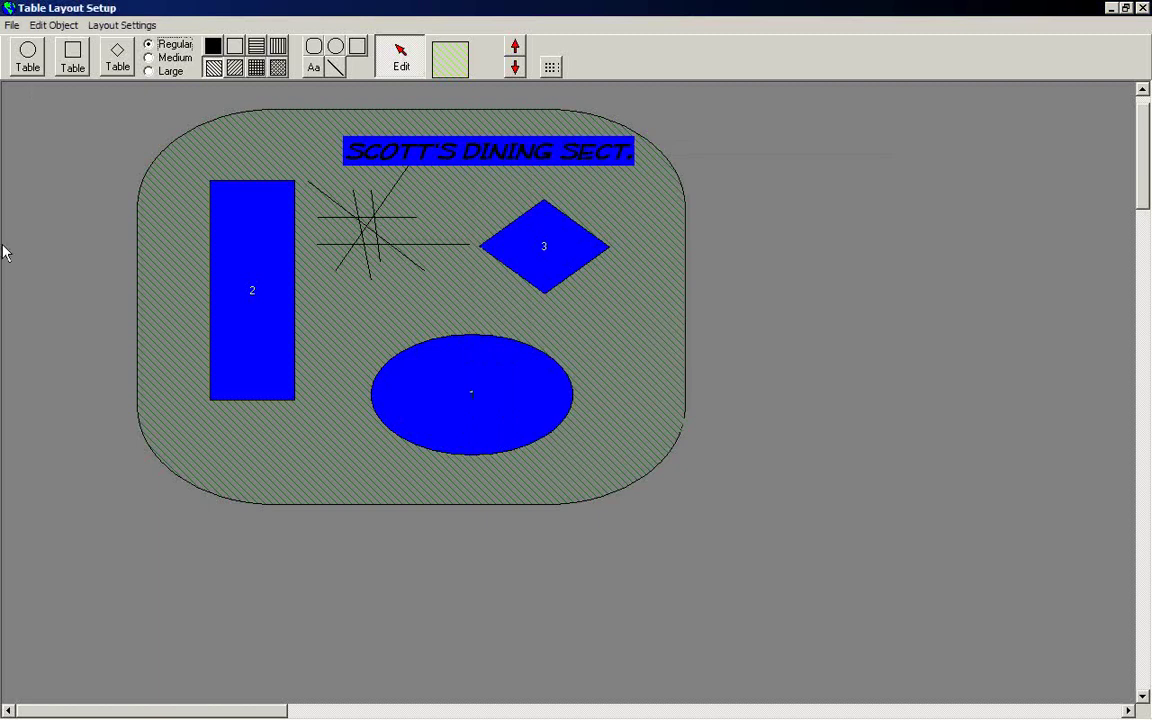
Review the available layout resolutions and the section lines option, and cancel without changing them
left_click(95, 26)
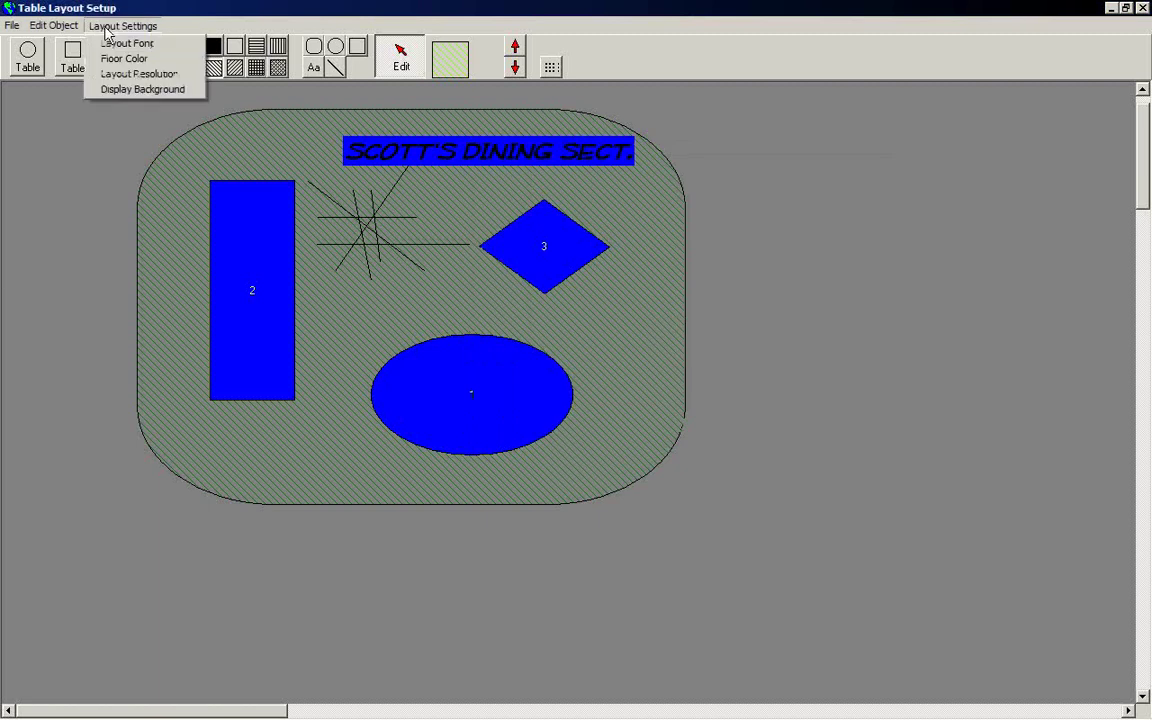
left_click(130, 74)
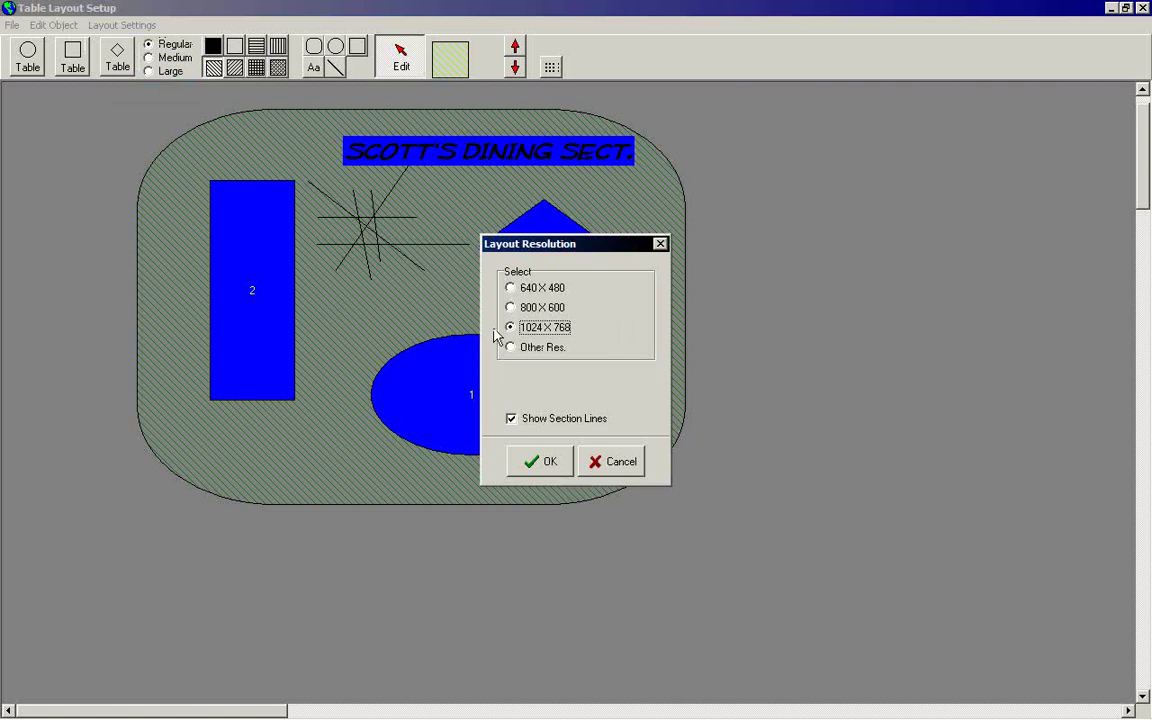
left_click(628, 462)
Turn on the background image display for the floor layout
left_click(118, 26)
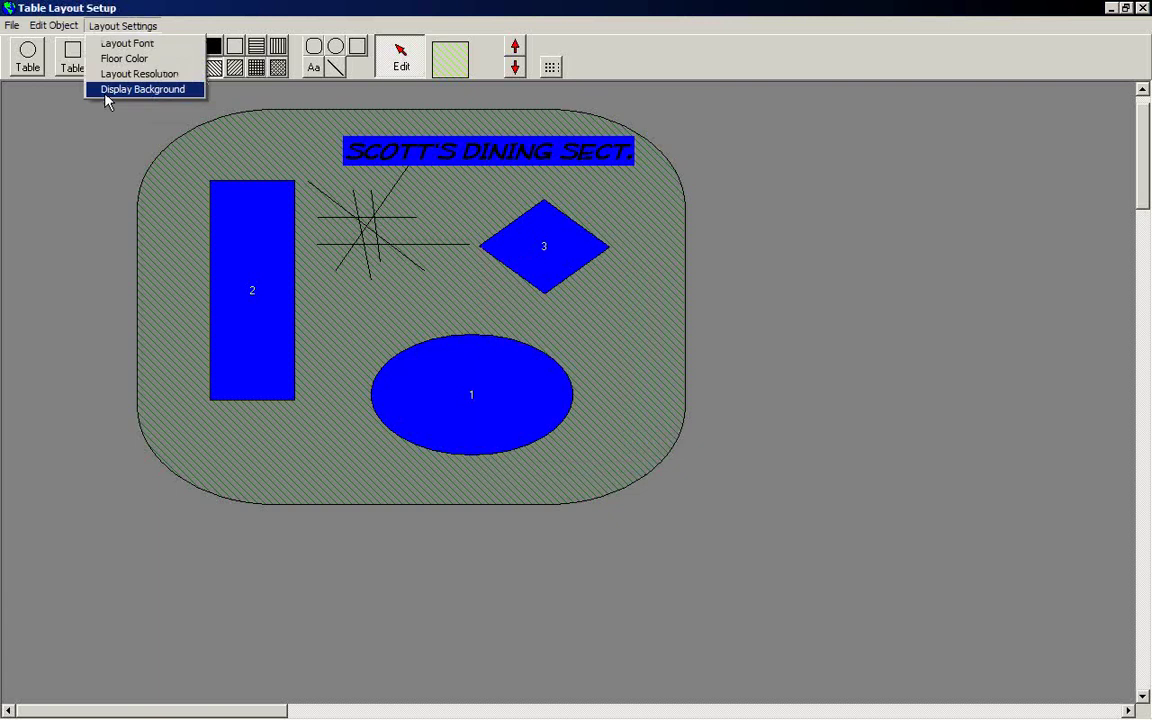
left_click(107, 97)
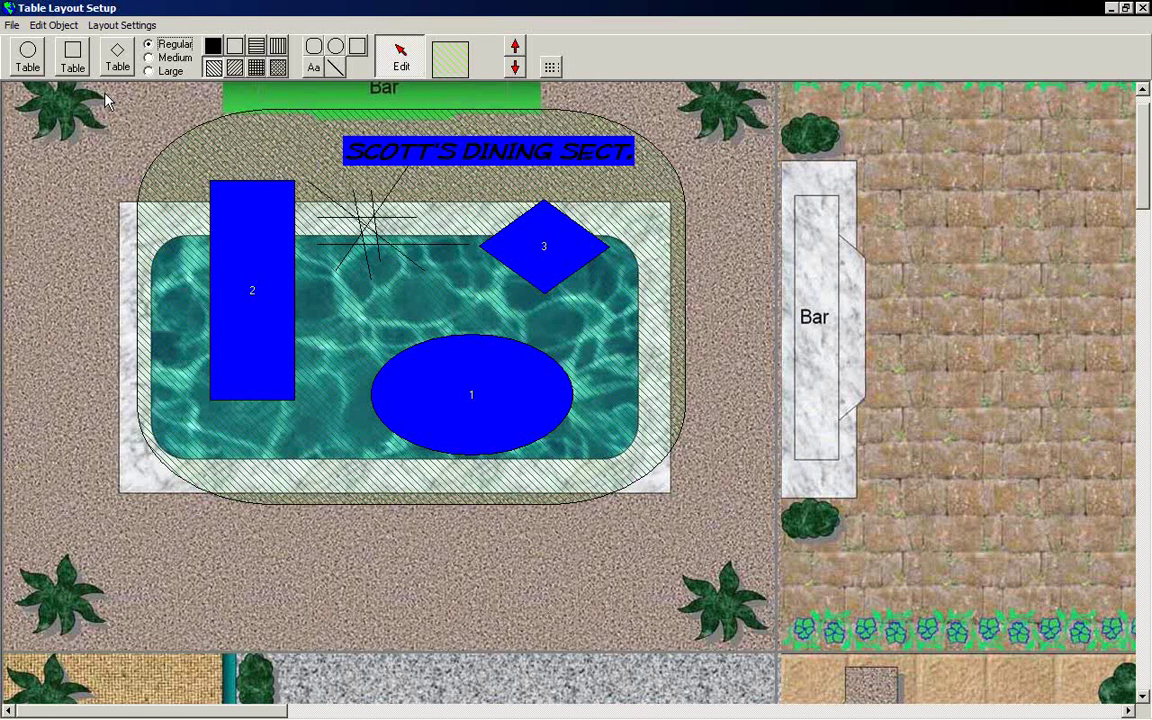
Exit the seating layout editor without saving the changes
left_click(12, 25)
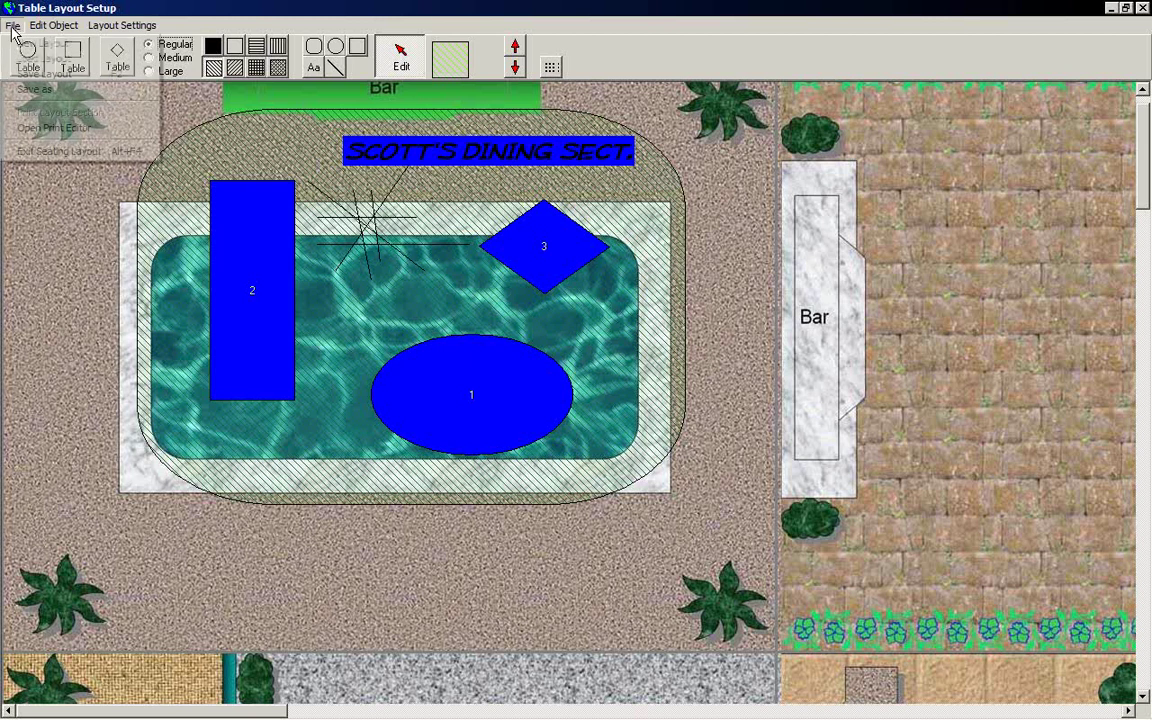
left_click(26, 193)
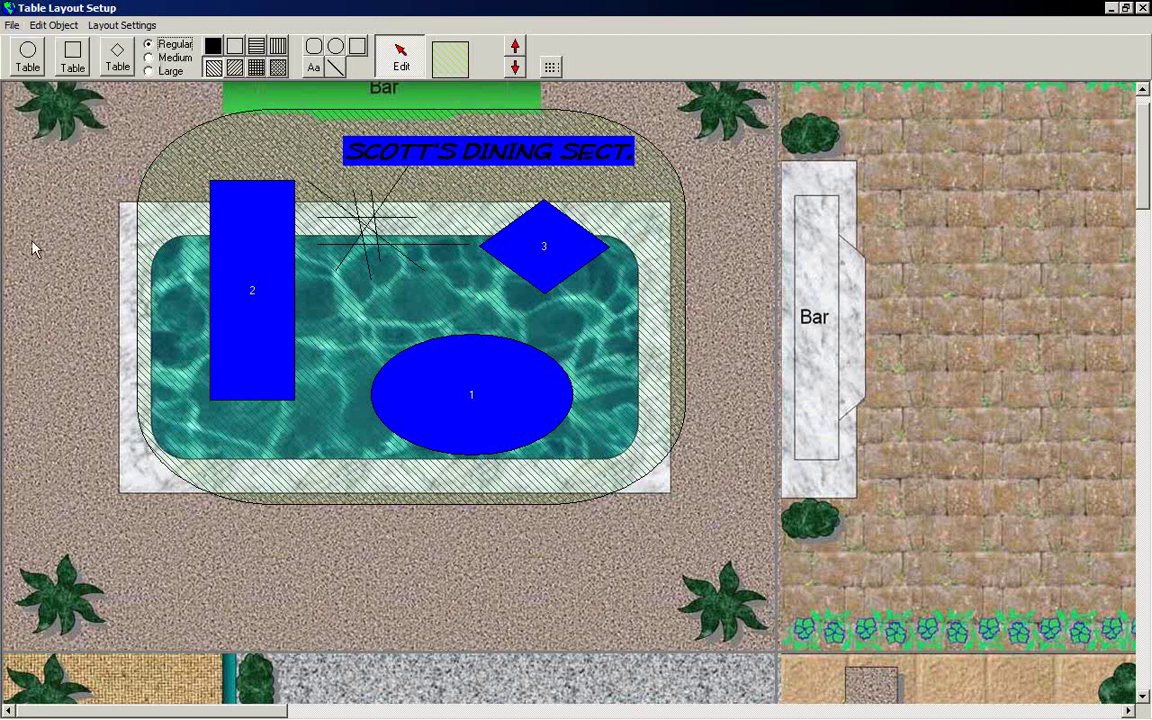
left_click(11, 26)
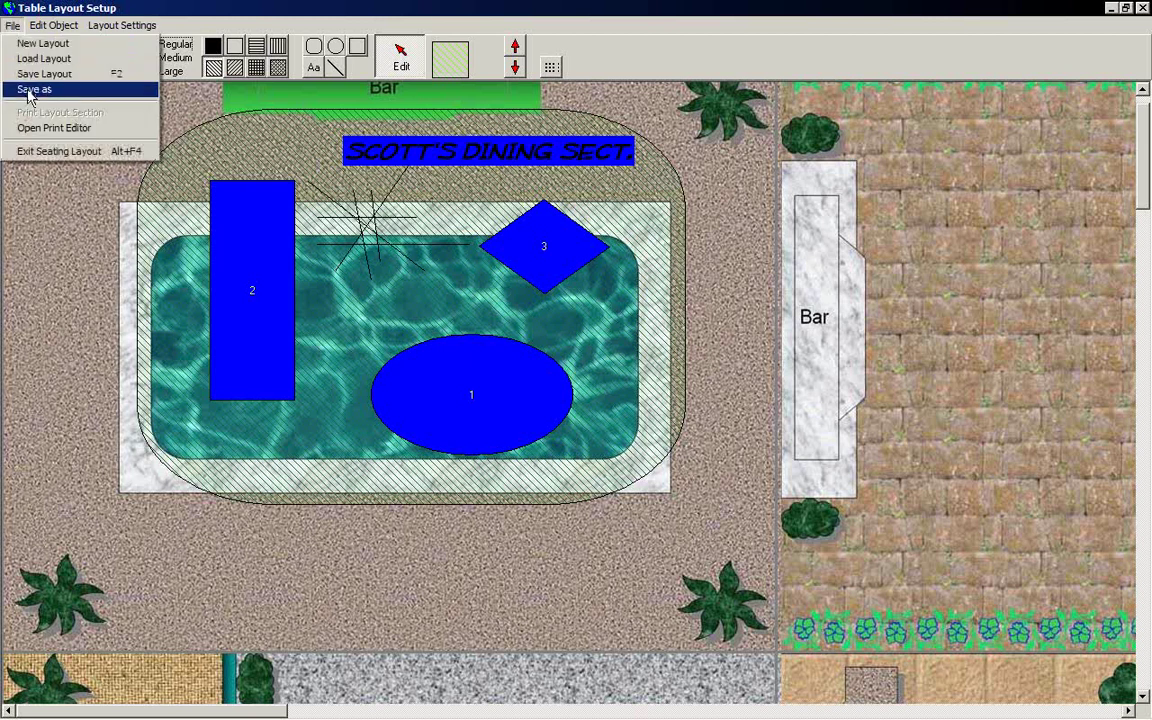
left_click(33, 149)
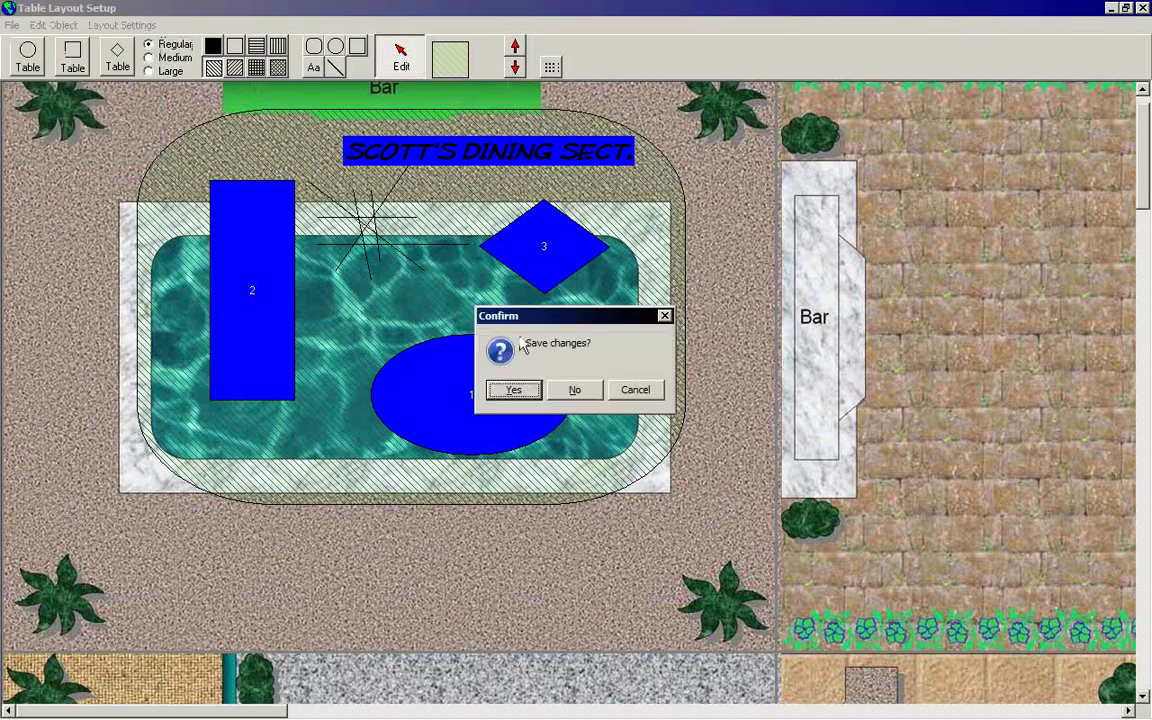
left_click(580, 400)
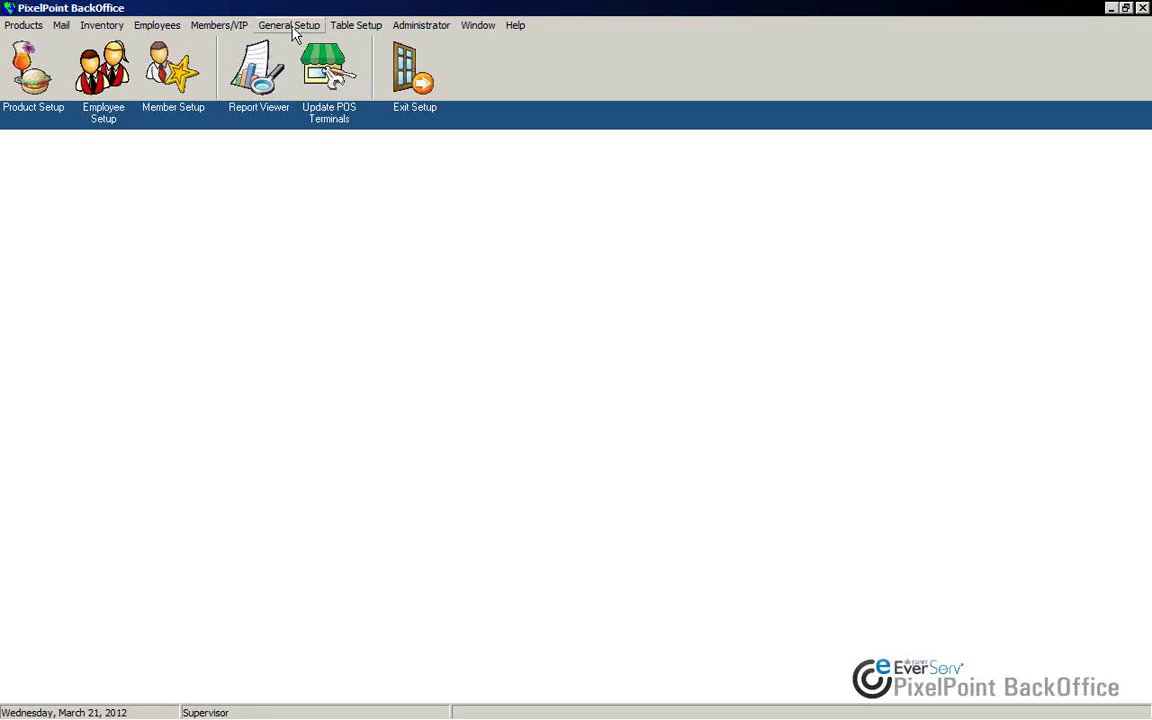
Reopen Table Layout Setup from the BackOffice table setup options
left_click(290, 27)
mouse_move(345, 26)
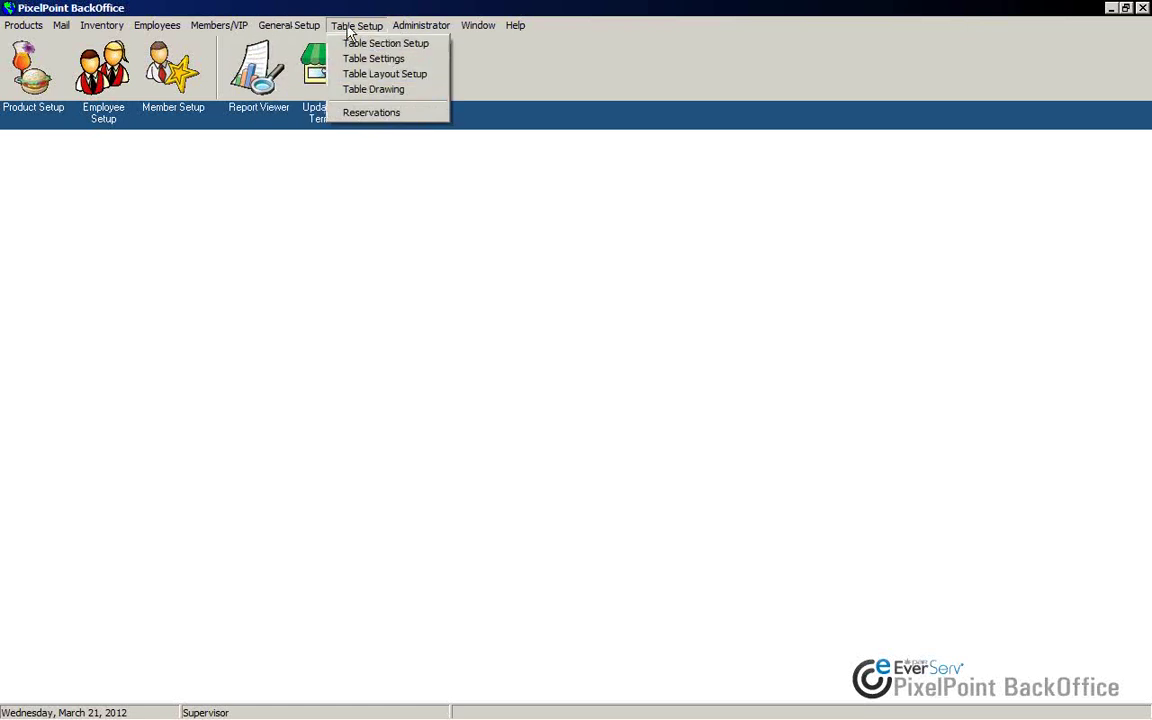
left_click(384, 74)
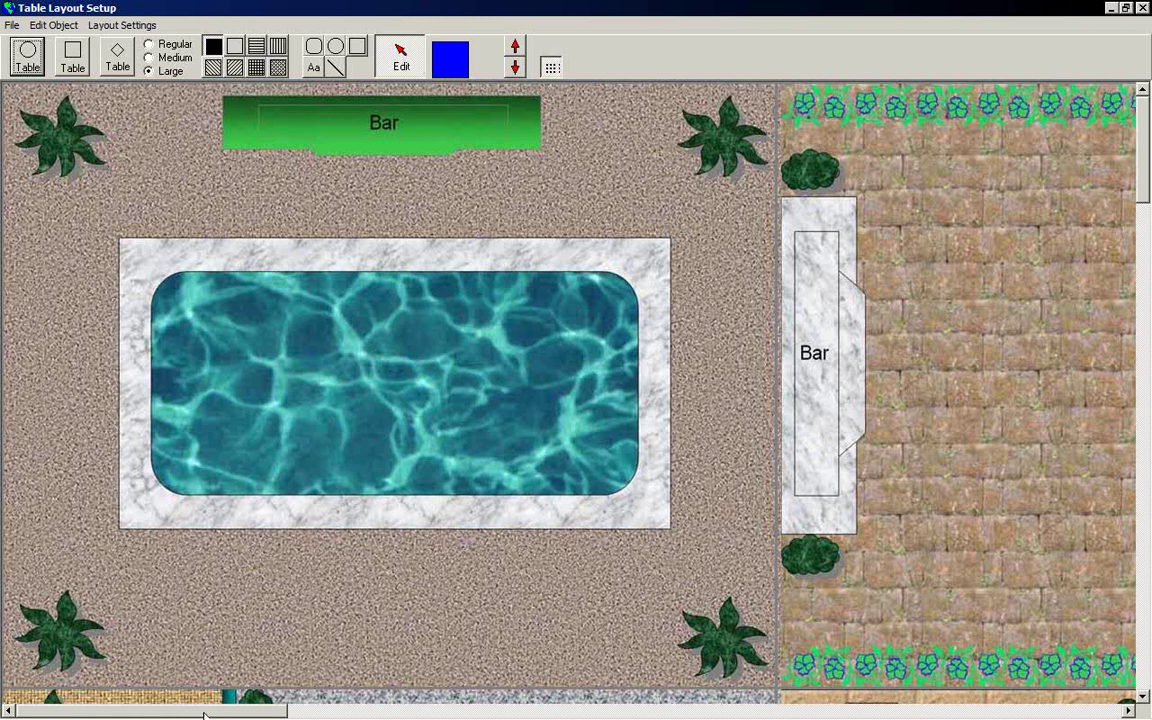
Examine the background floor plan across its different sections, from the pool area to the far right and lower areas
left_click_drag(170, 713, 262, 713)
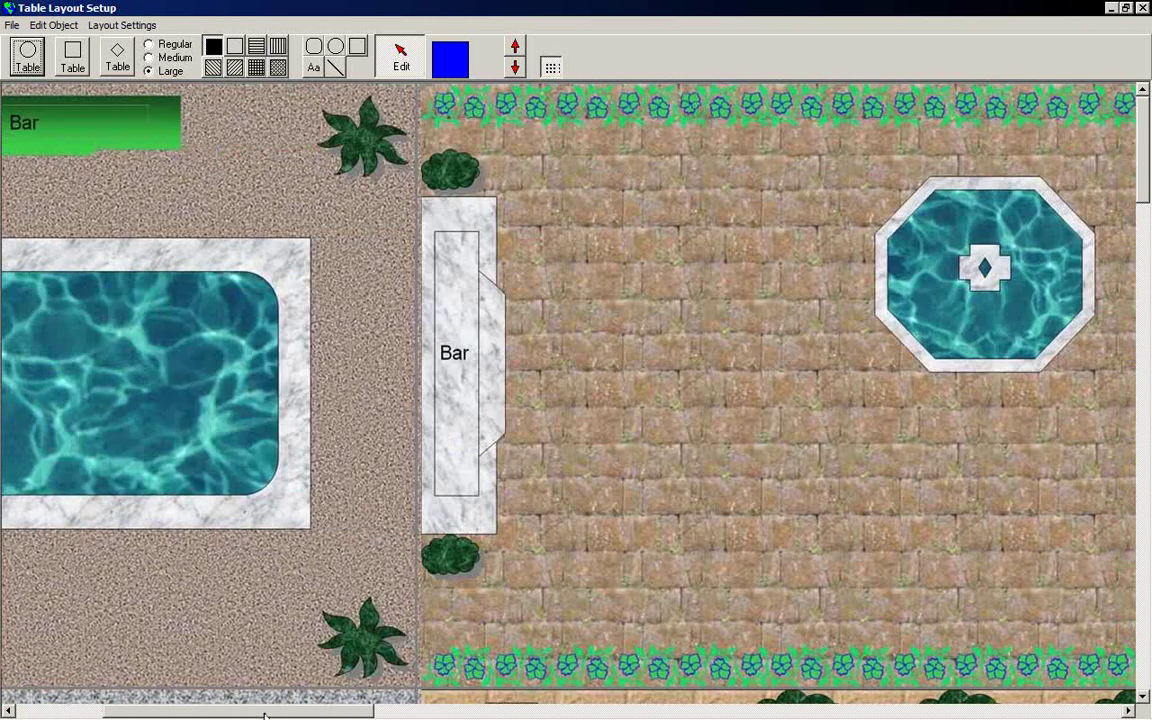
left_click(1144, 340)
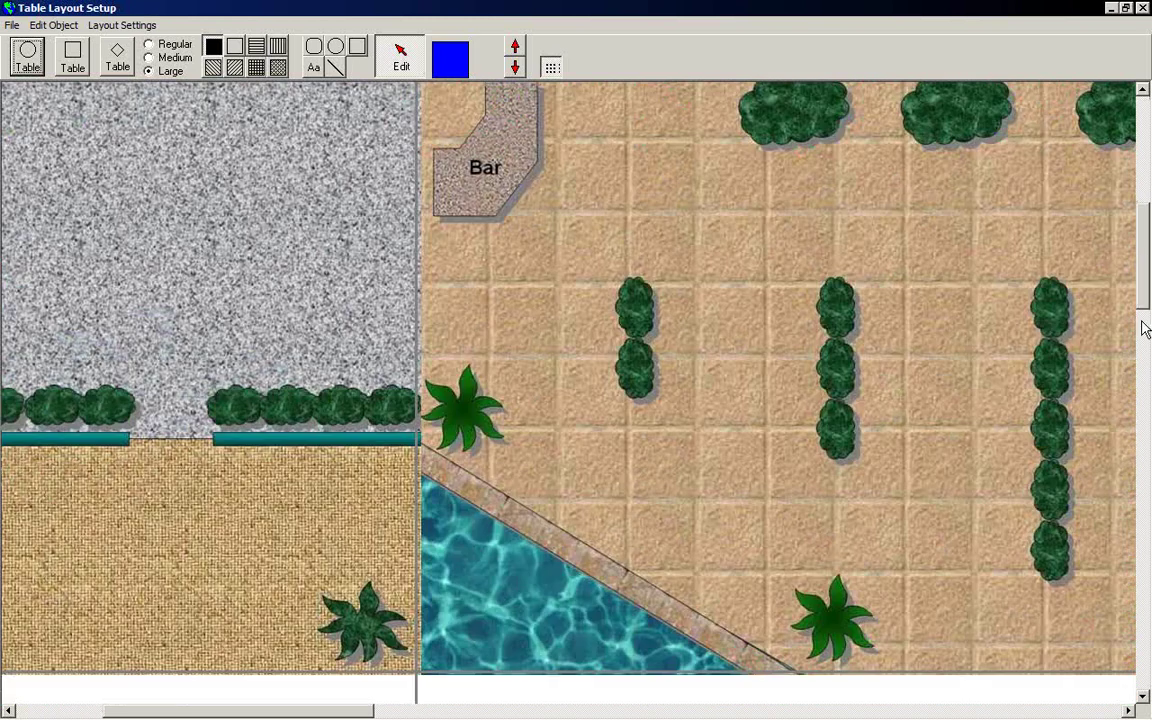
left_click(1146, 310)
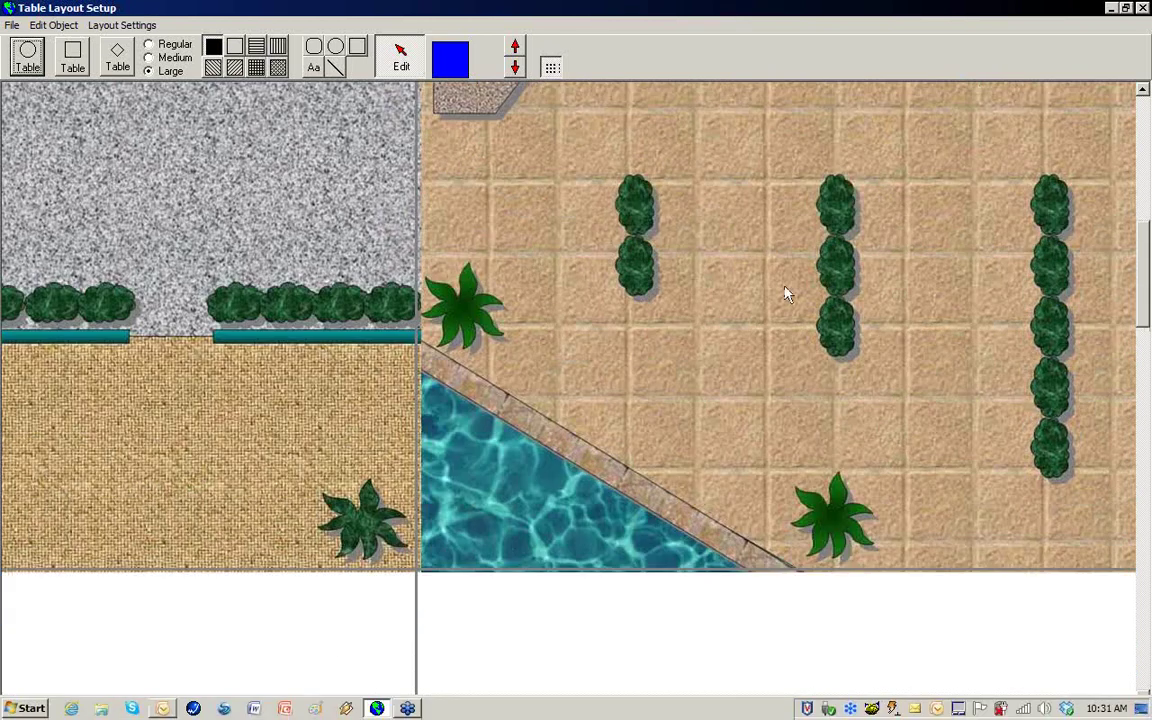
left_click_drag(1146, 316, 1146, 292)
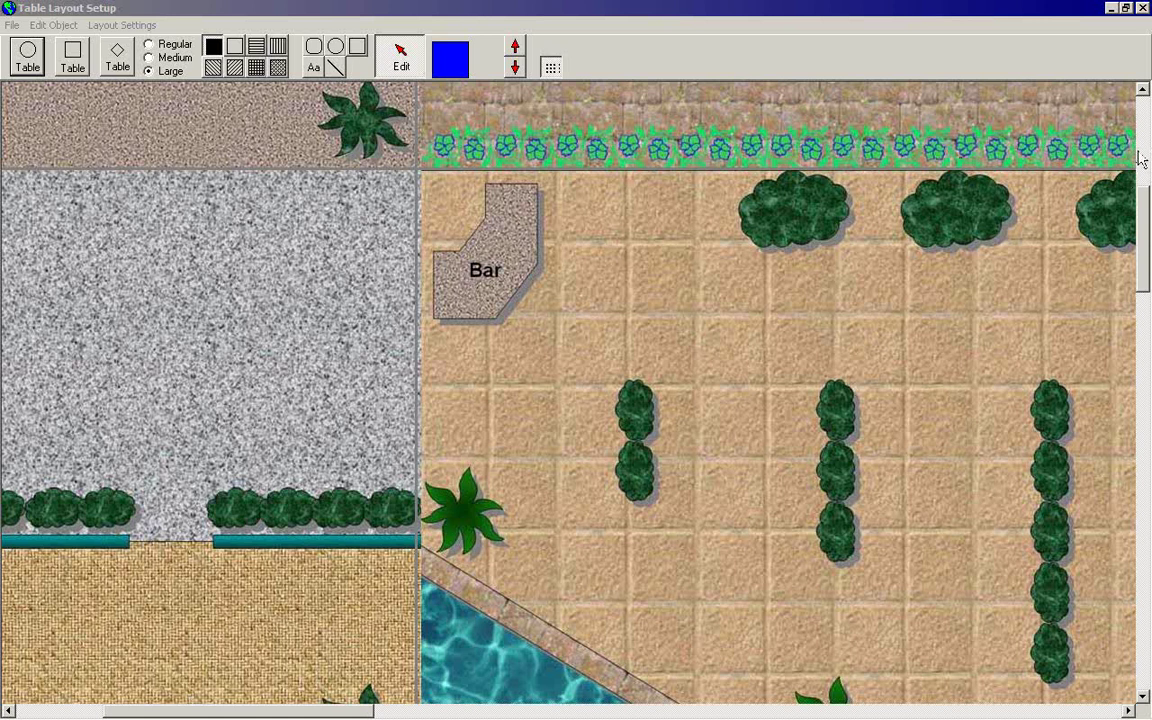
left_click(1030, 215)
scroll(1022, 207, "up", 3)
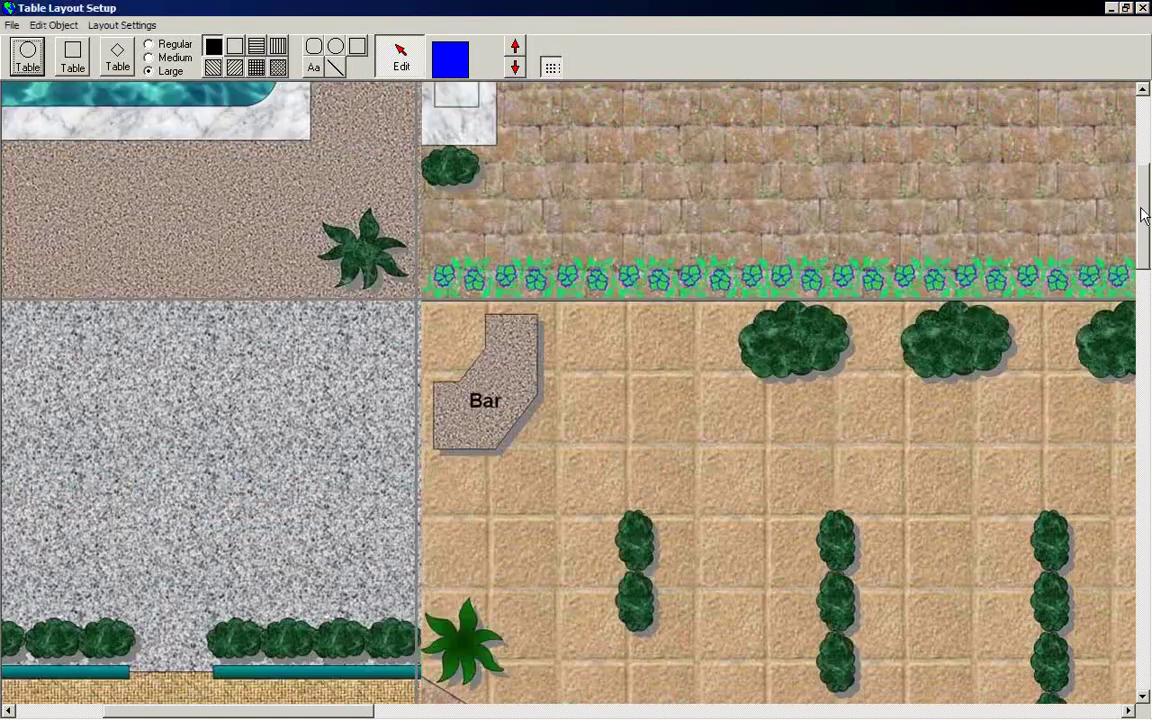
scroll(1141, 207, "up", 3)
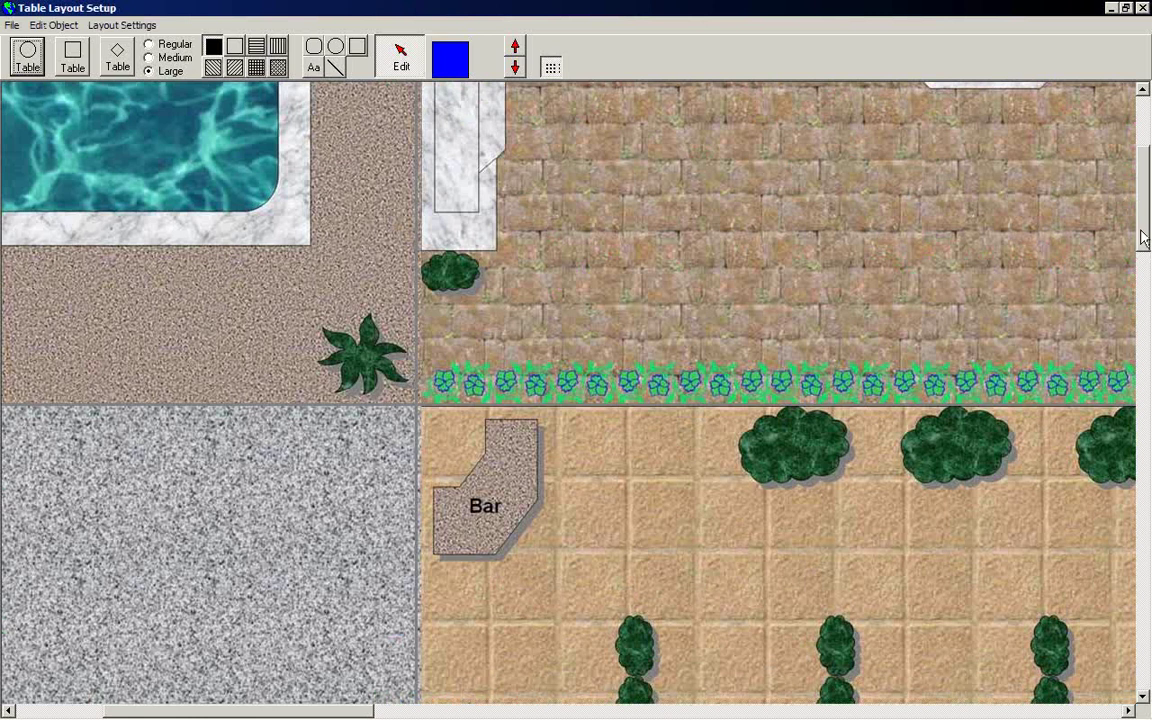
scroll(1141, 175, "up", 8)
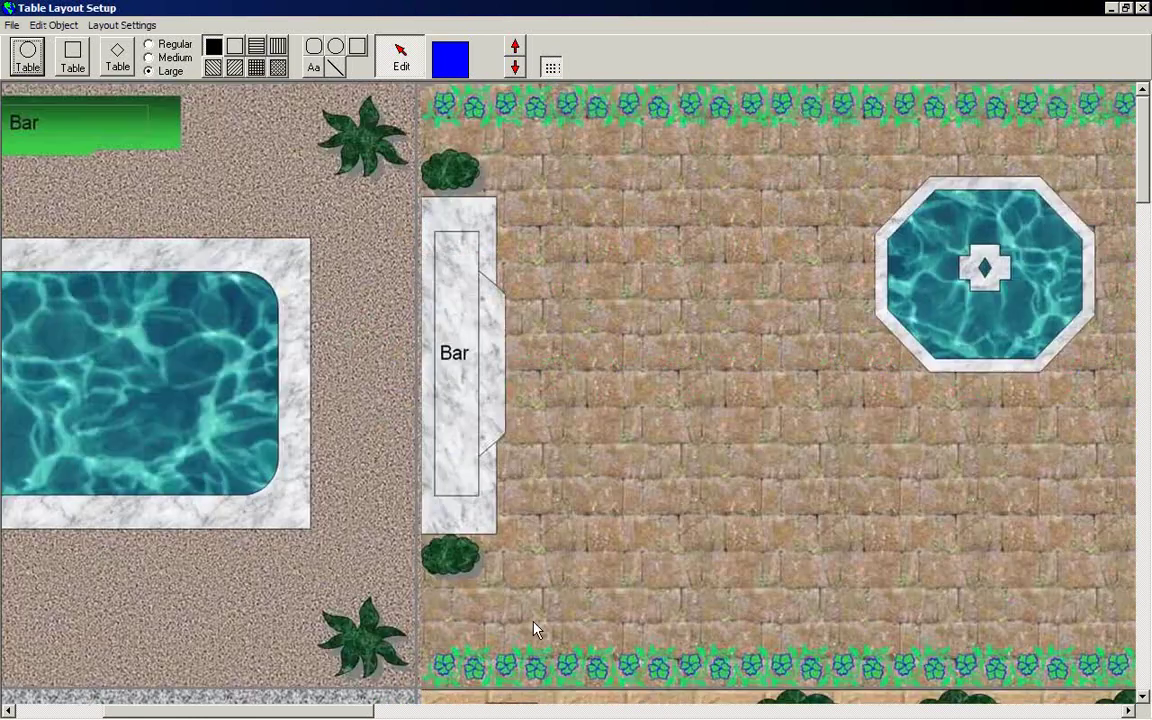
left_click_drag(316, 714, 353, 714)
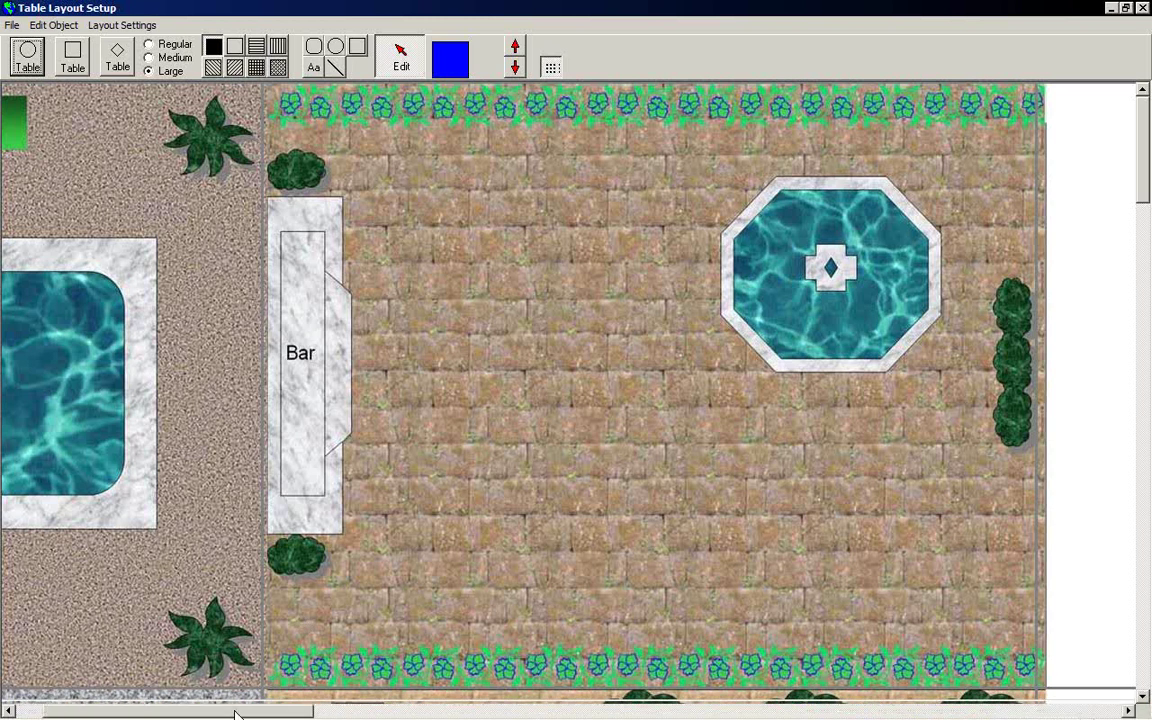
scroll(300, 390, "left", 5)
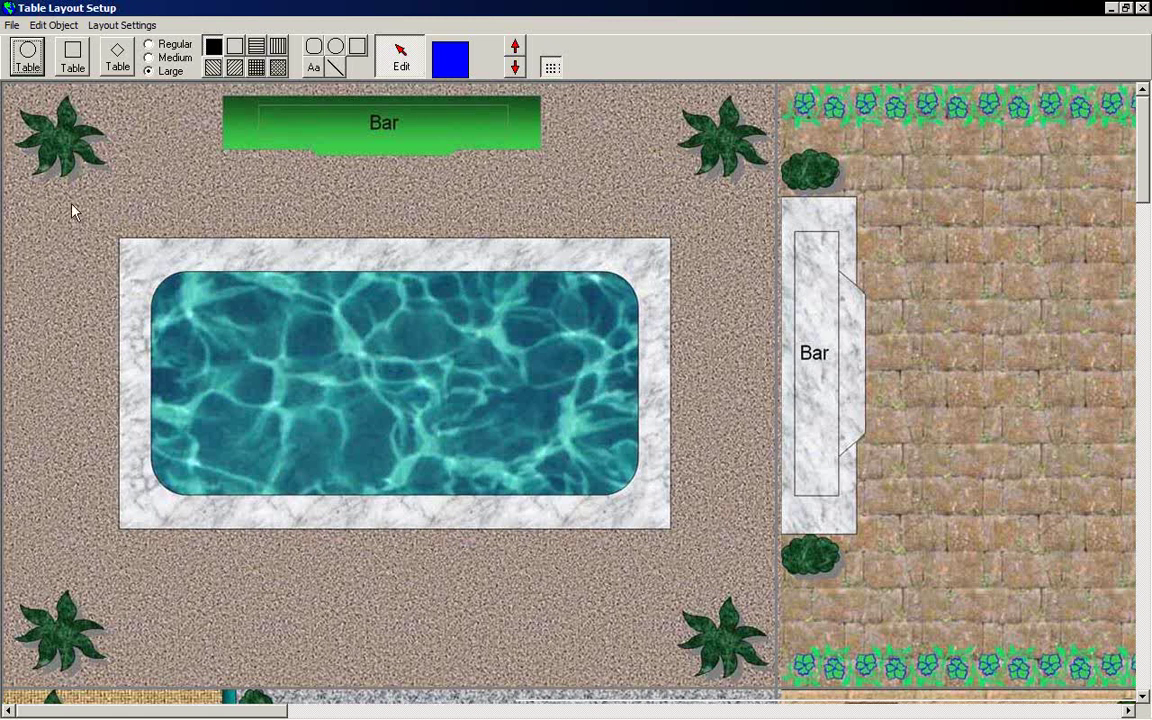
Load the floor layout file Demo 4 Section 1024.FLR from the PixelPOS folder
left_click(12, 26)
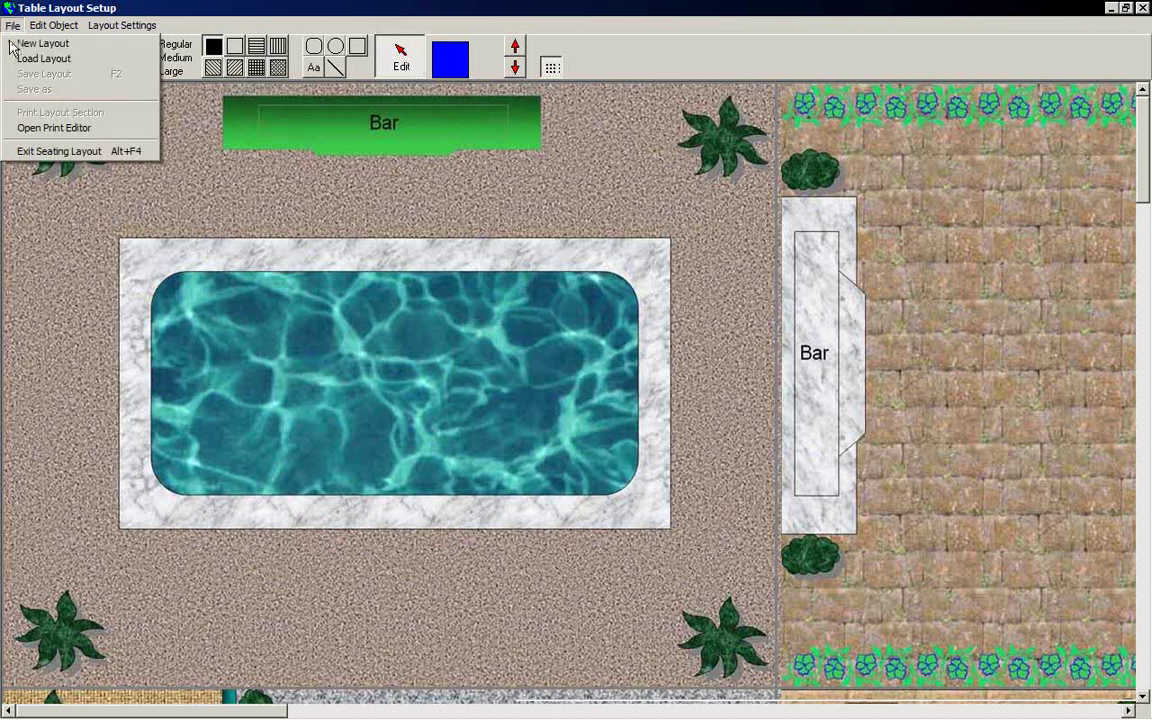
left_click(15, 62)
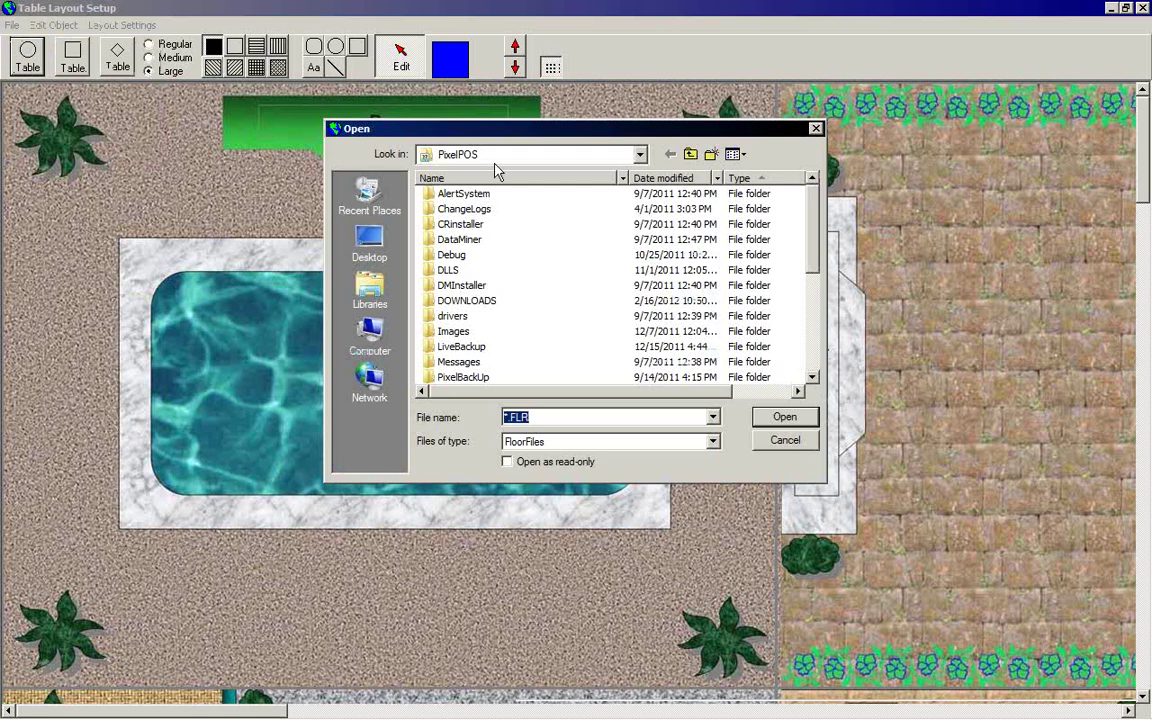
scroll(811, 268, "down", 5)
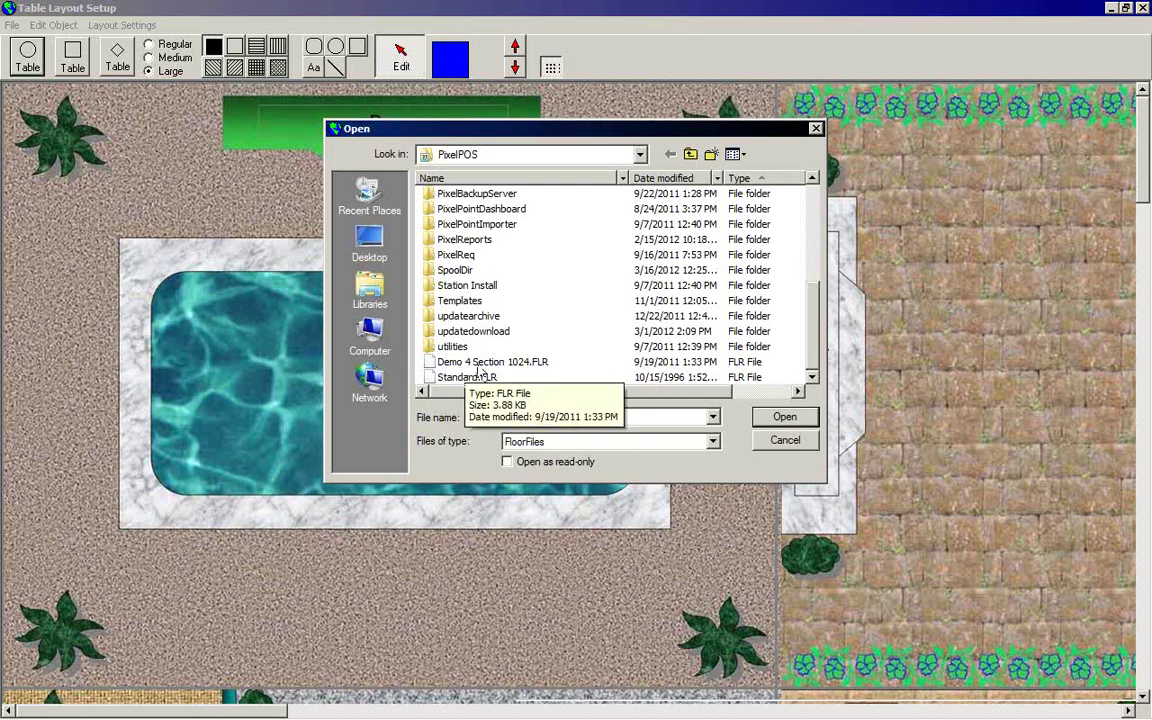
left_click(486, 363)
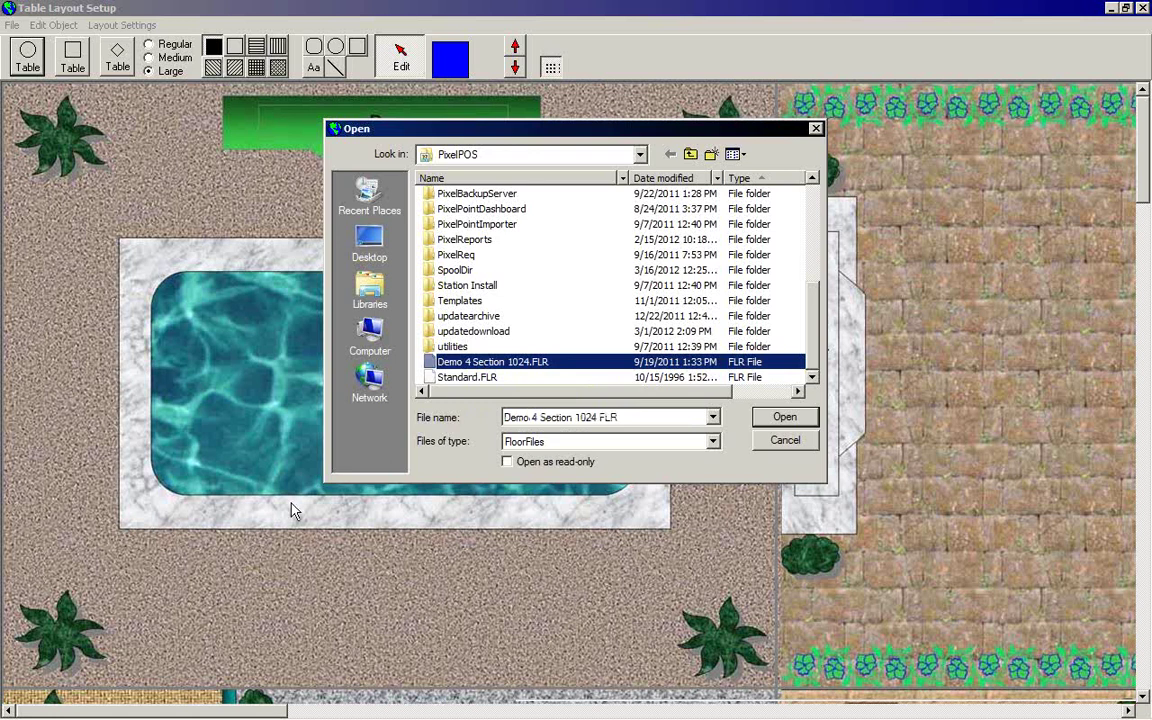
left_click(780, 418)
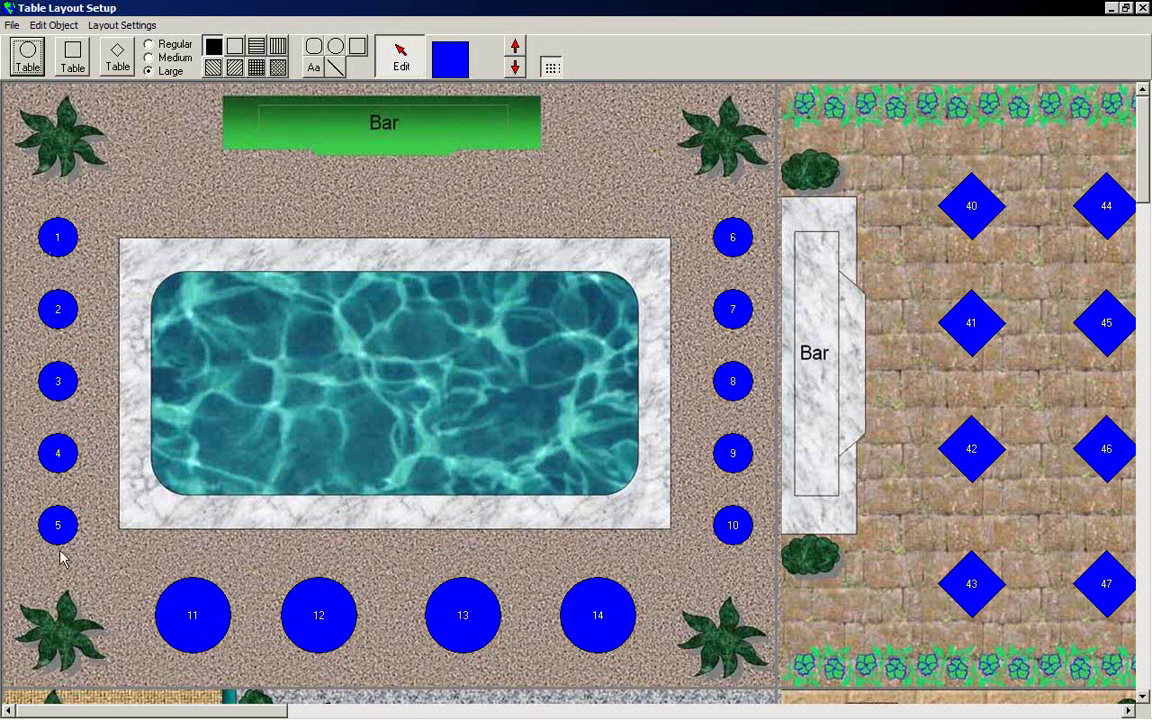
Select tables 1, 2 and 3 together, review the table change and alignment options available for them, and deselect them
left_click(50, 242)
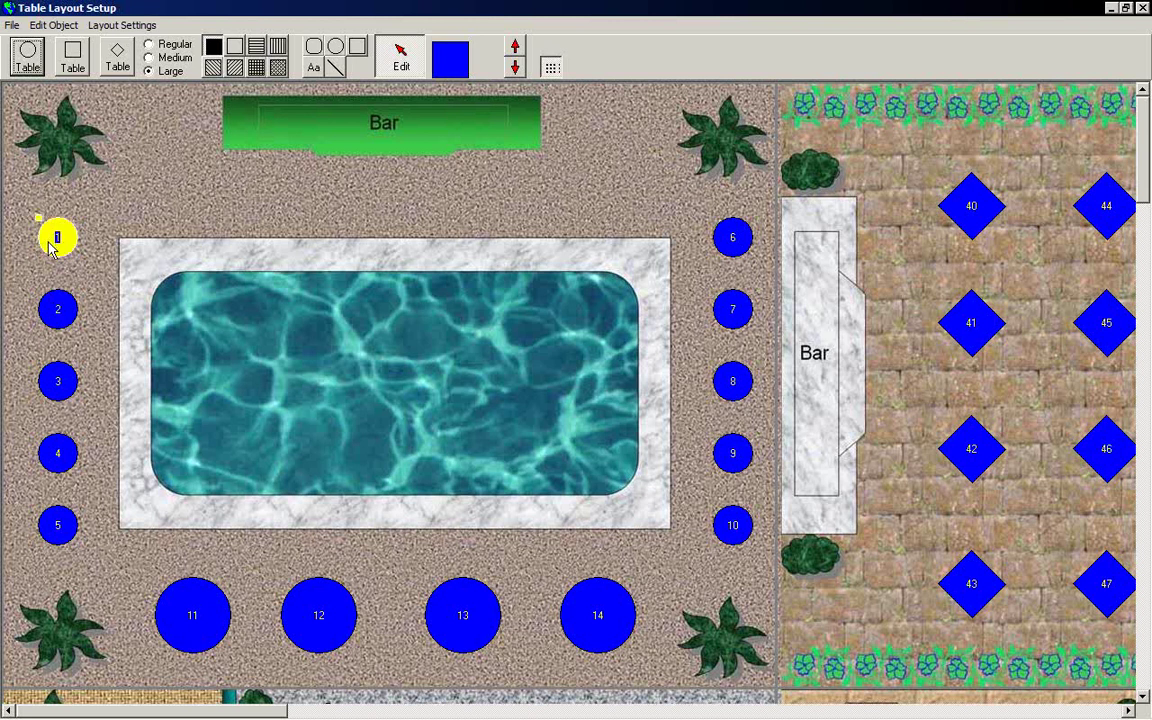
left_click(48, 311, "shift")
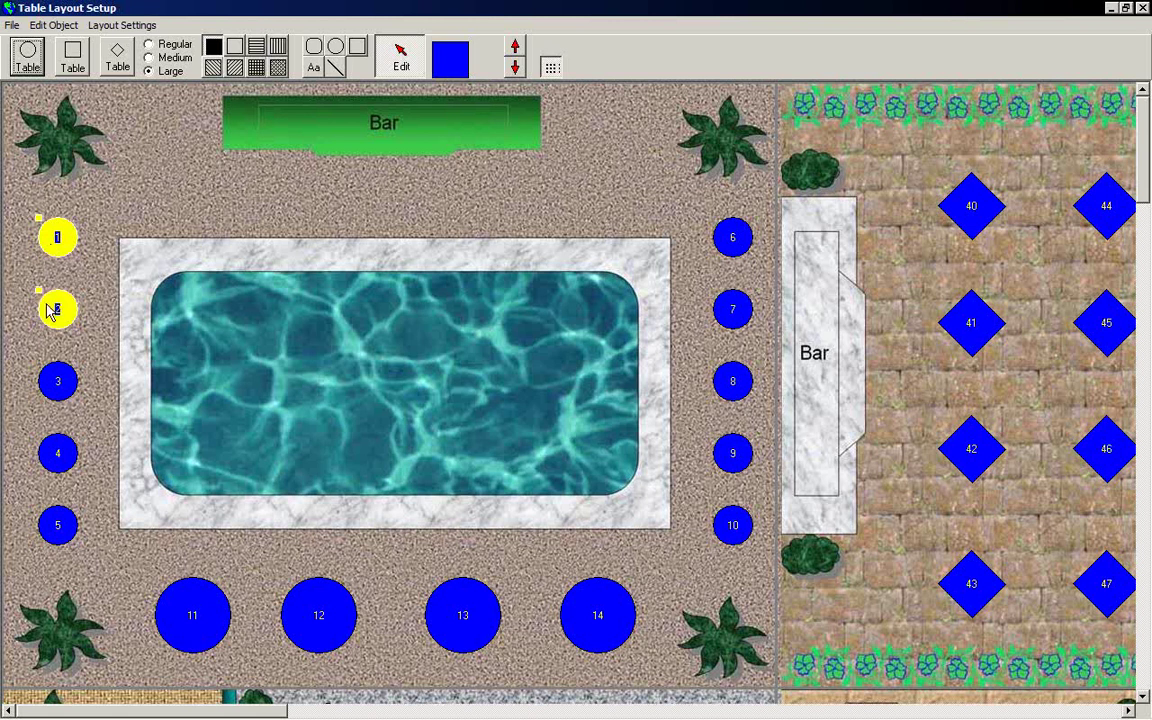
left_click(53, 382, "shift")
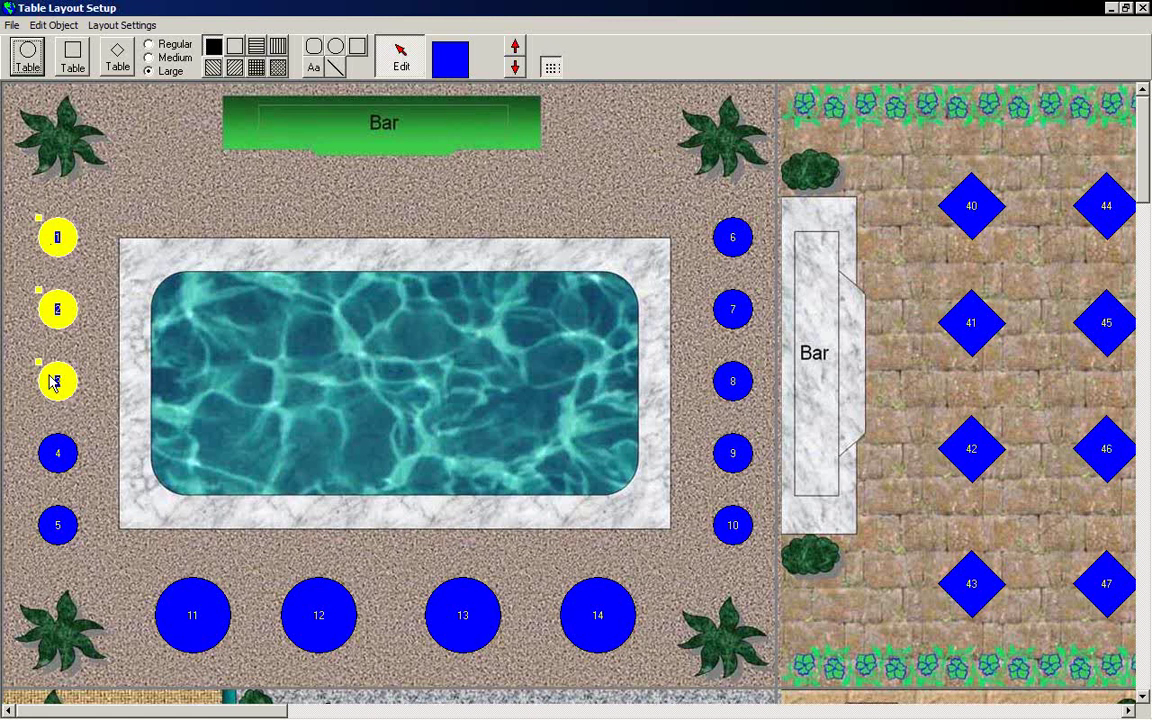
right_click(53, 383)
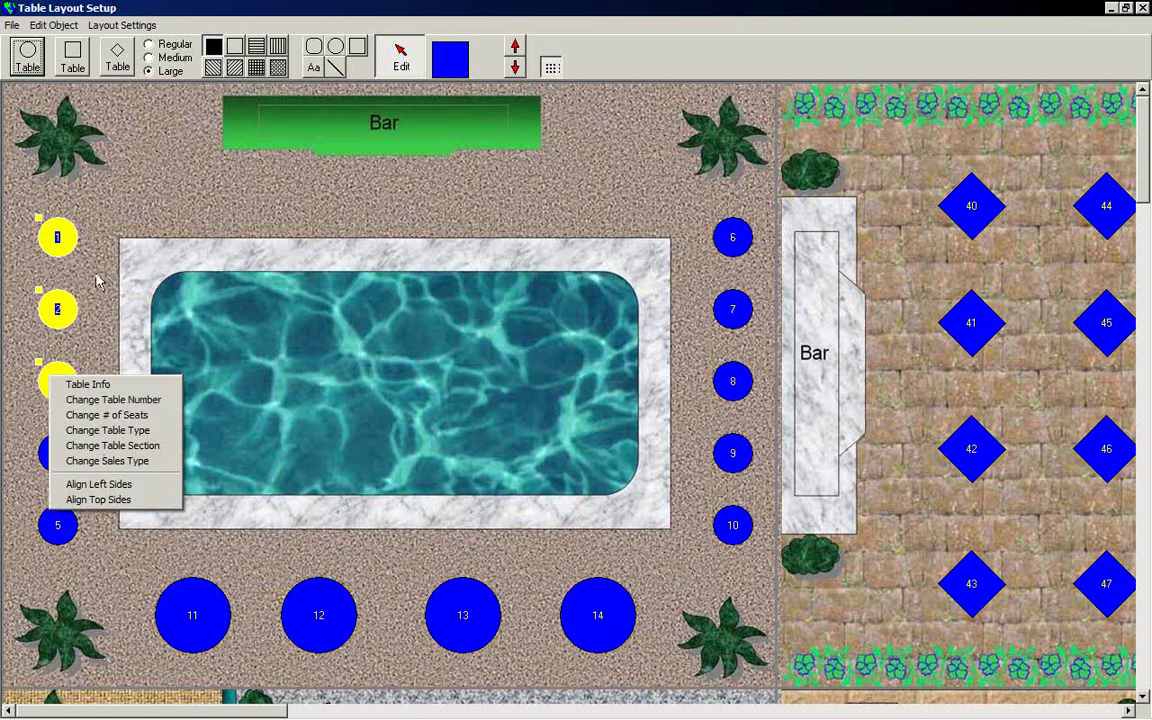
left_click(120, 186)
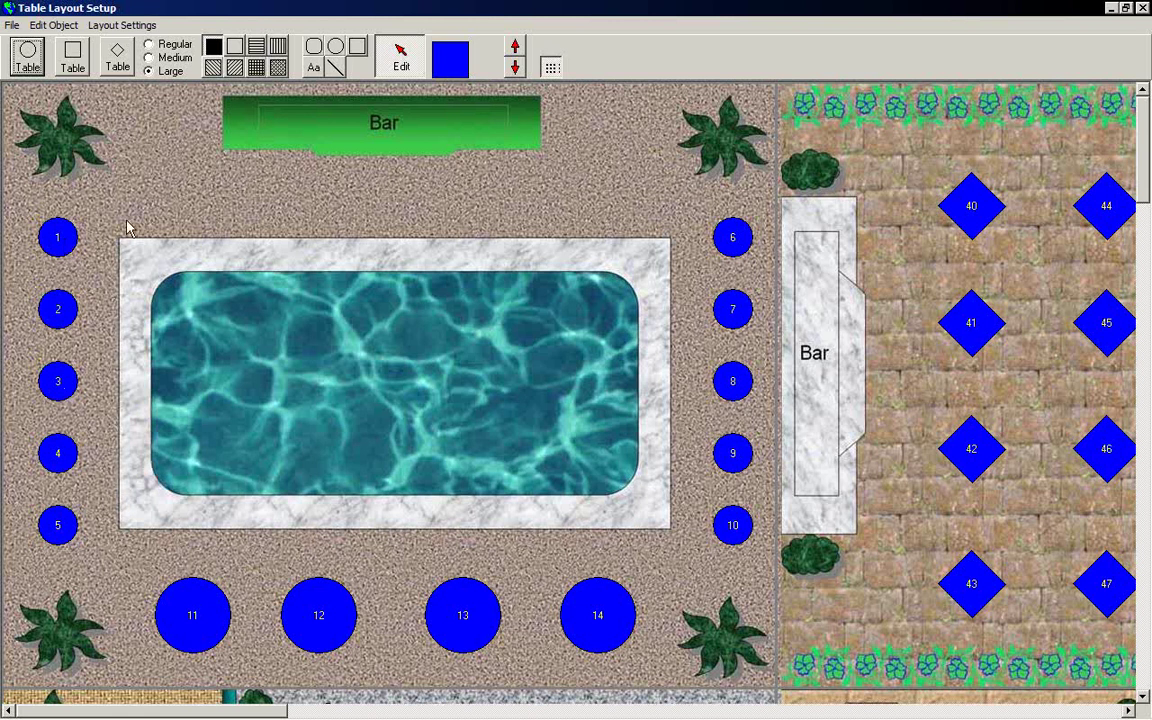
left_click(13, 25)
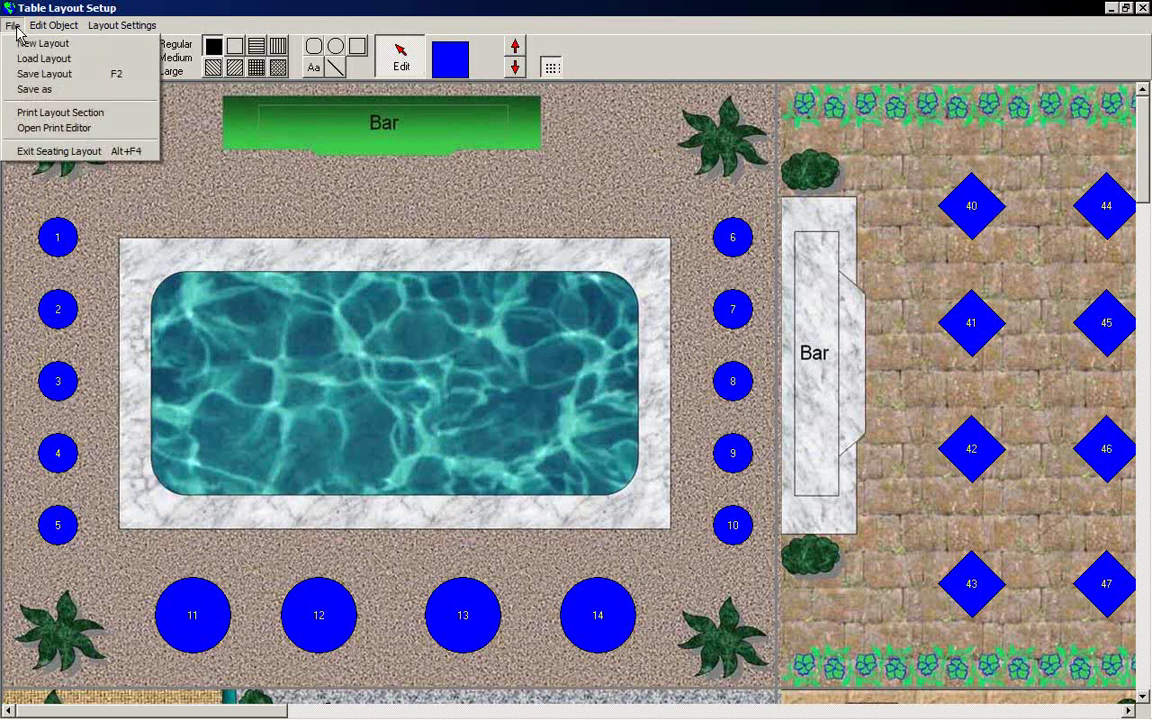
mouse_move(115, 31)
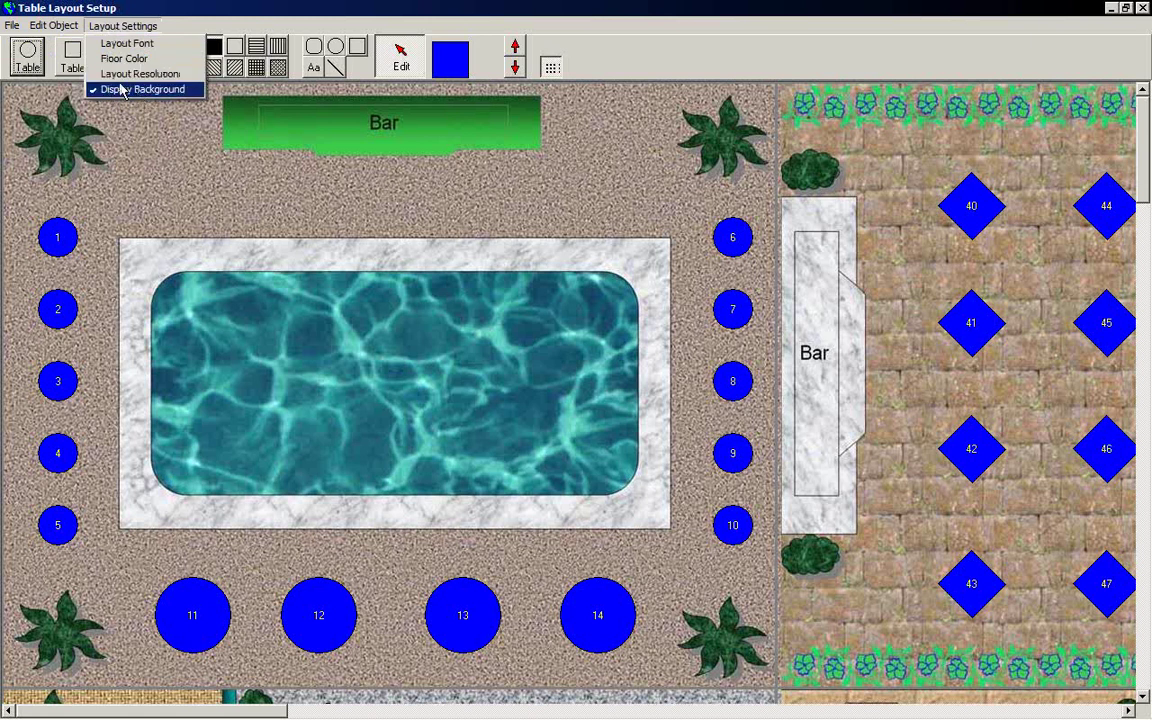
mouse_move(45, 25)
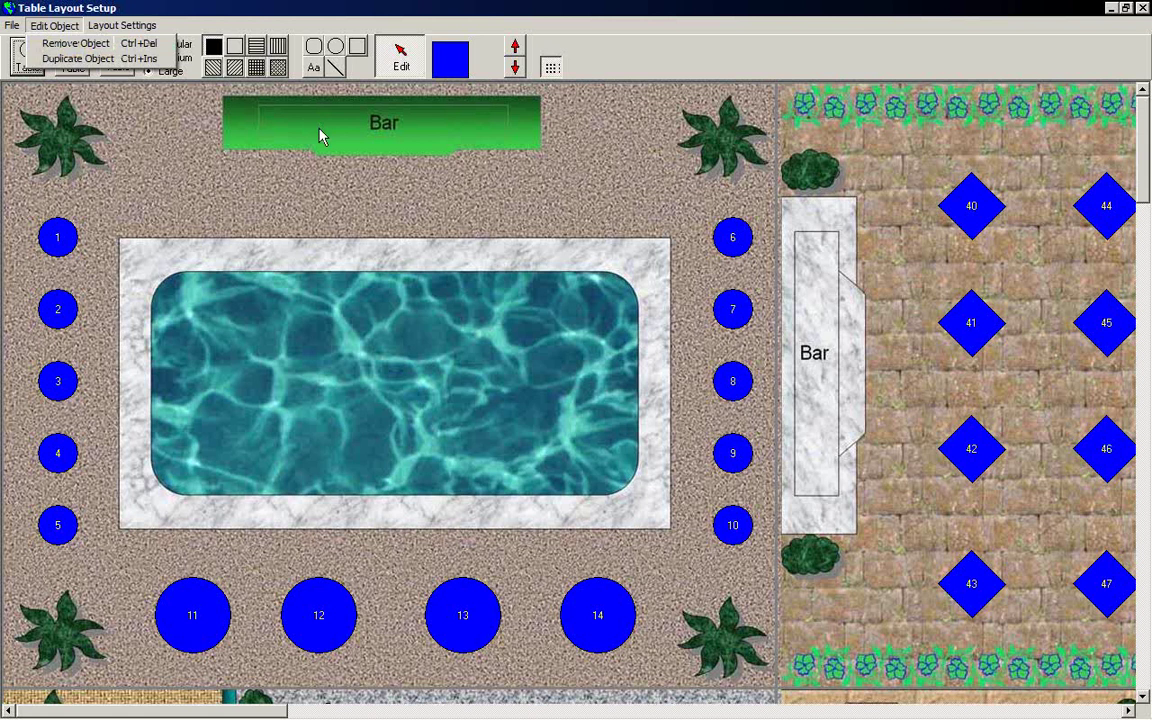
left_click(55, 158)
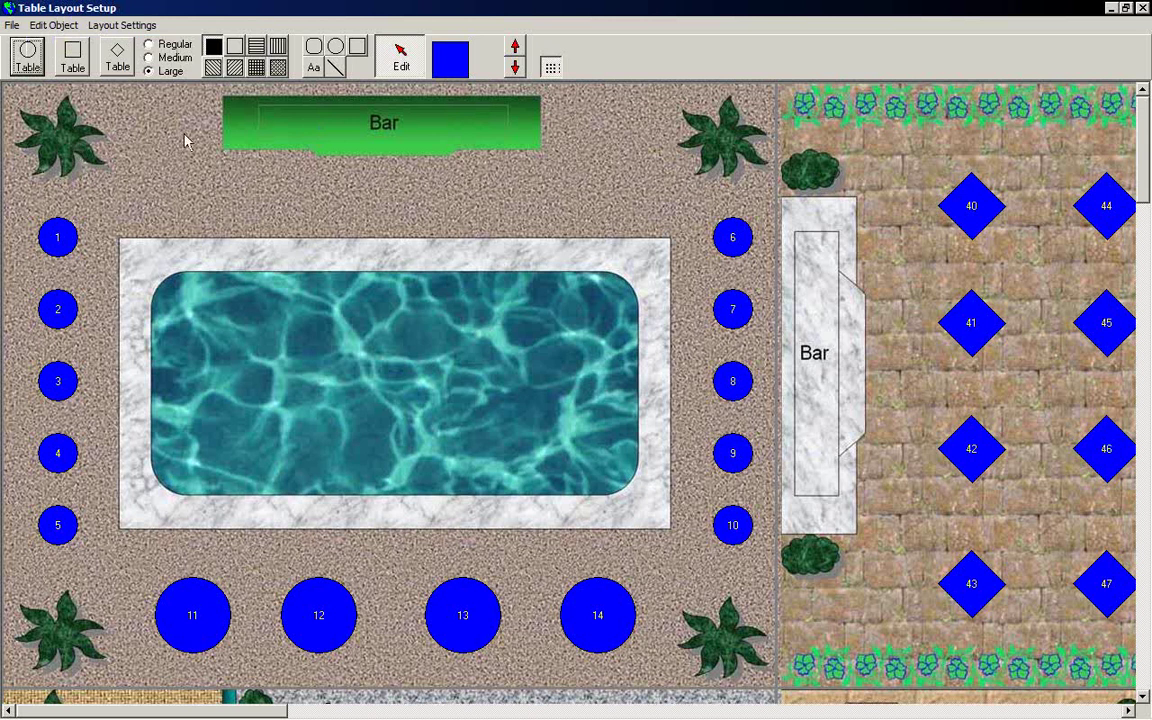
Draw a solid blue ellipse over the pool deck's upper-left edge, below the green bar
left_click(337, 47)
left_click_drag(173, 181, 298, 281)
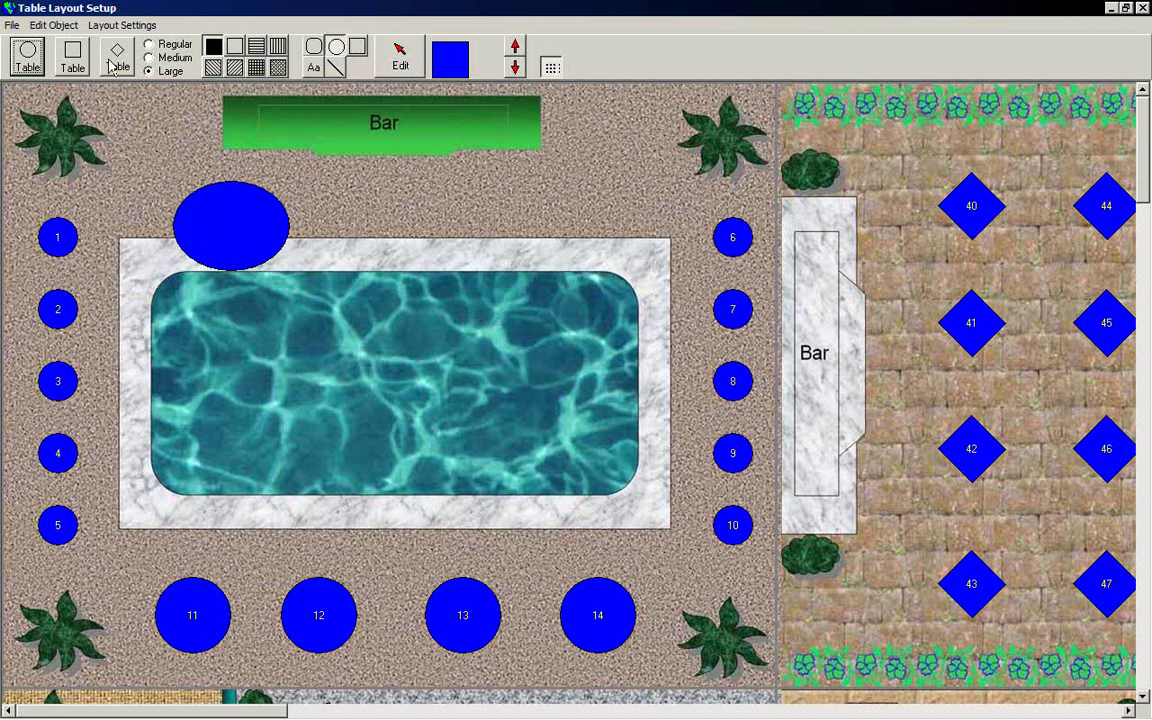
left_click(400, 57)
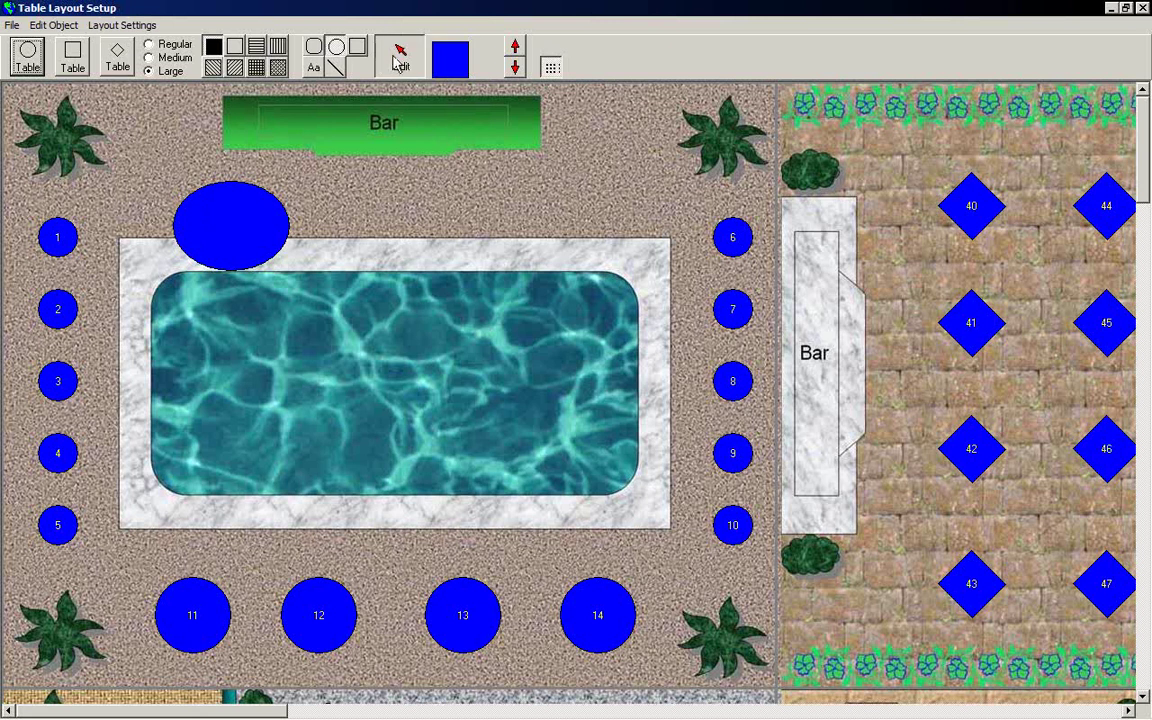
Duplicate the blue ellipse and place the copy directly to the right of the original, then deselect it
left_click(237, 231)
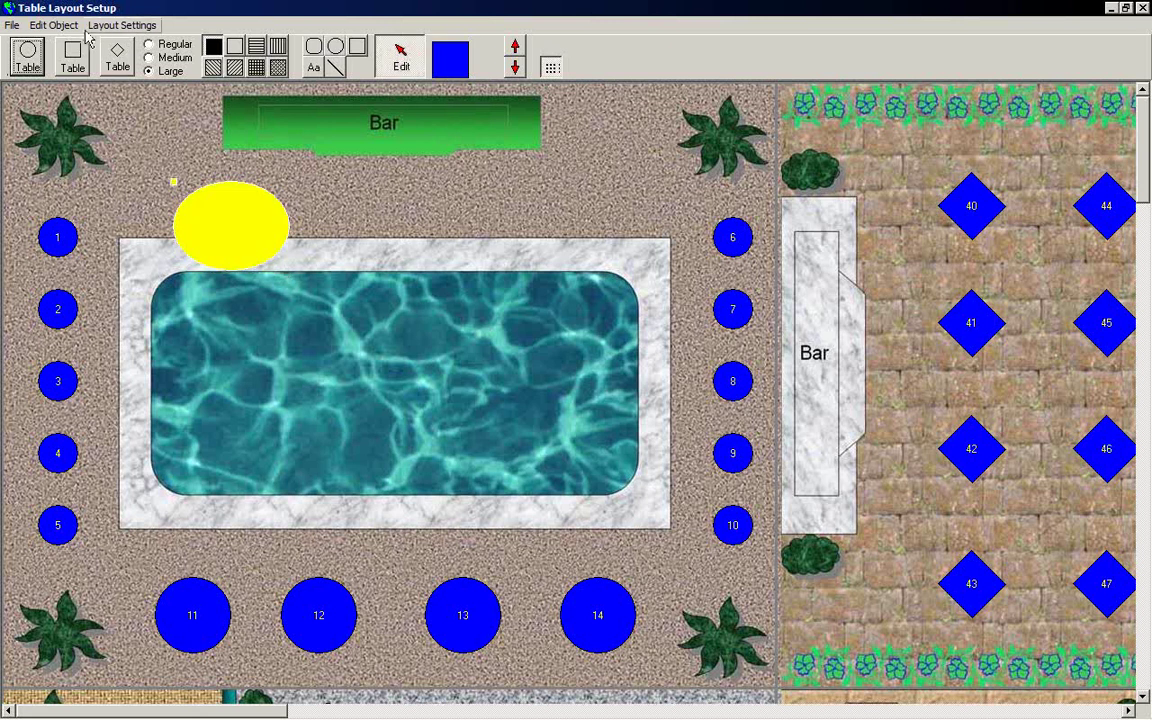
left_click(52, 26)
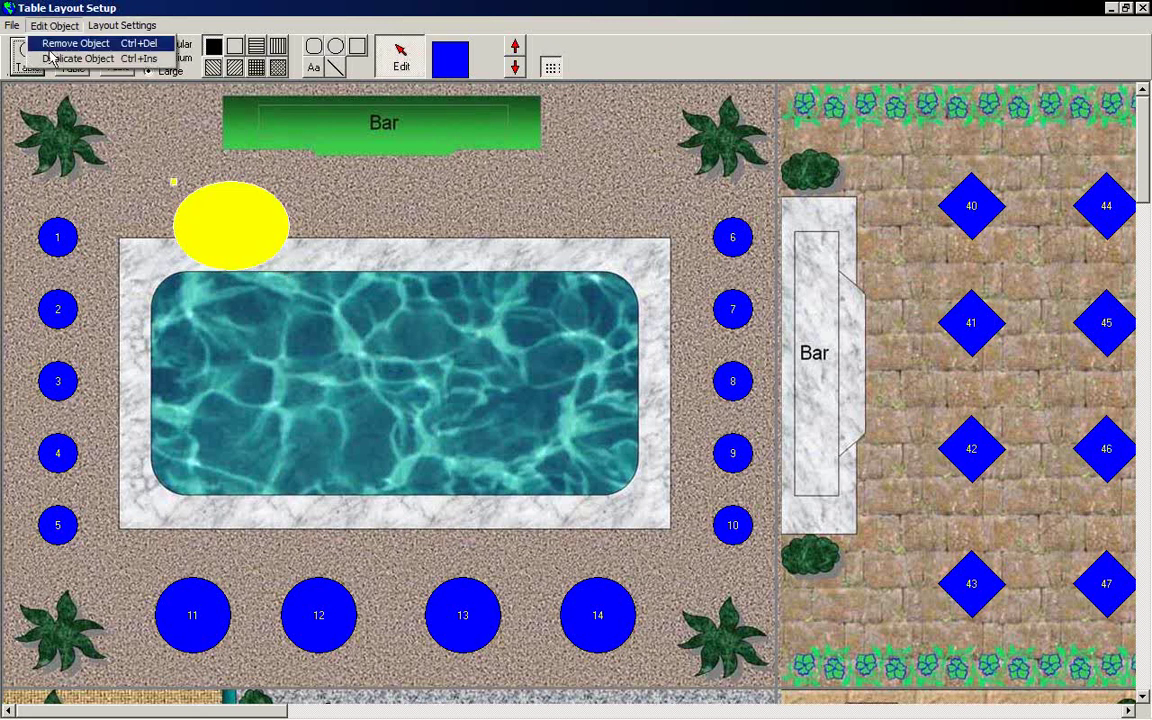
left_click(78, 58)
left_click_drag(237, 218, 349, 218)
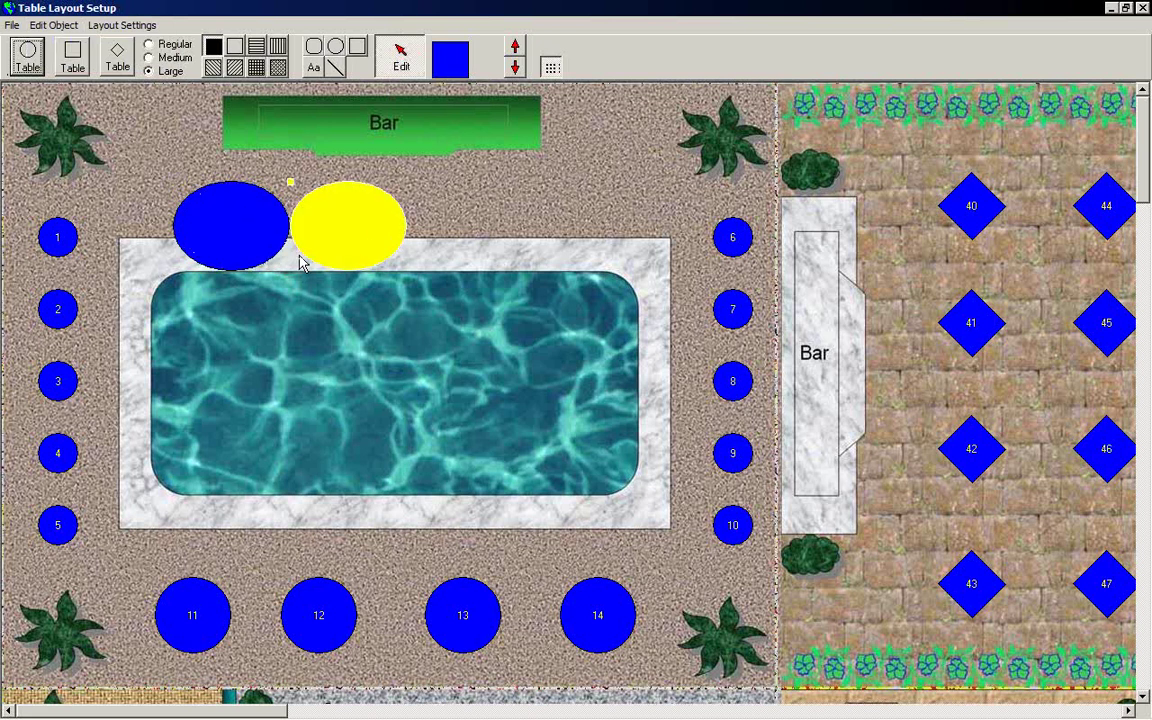
left_click(462, 224)
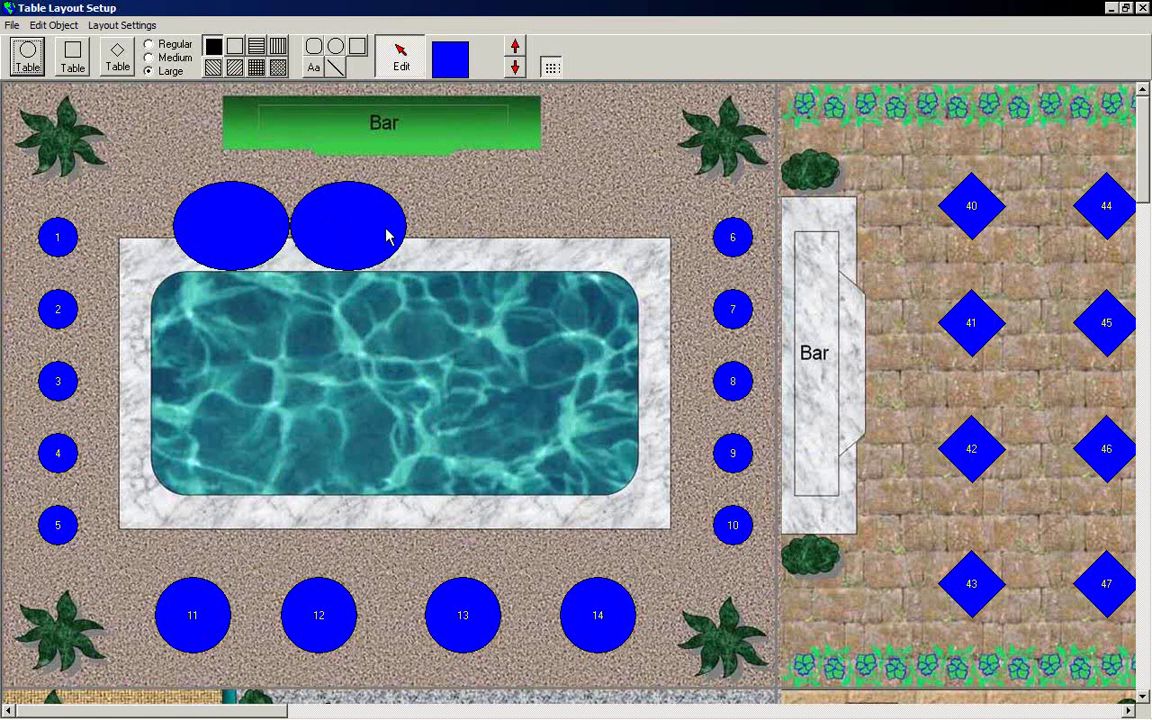
Remove both the duplicated ellipse and the original ellipse from the layout
left_click(335, 250)
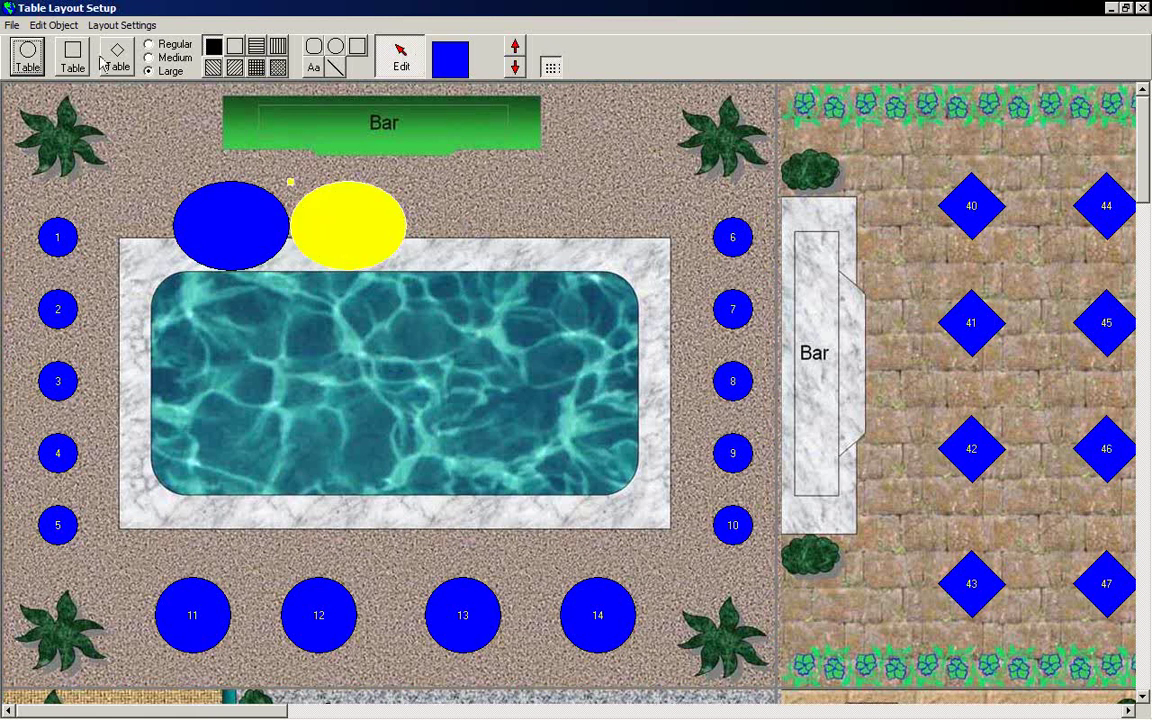
left_click(54, 25)
left_click(60, 43)
left_click(215, 222)
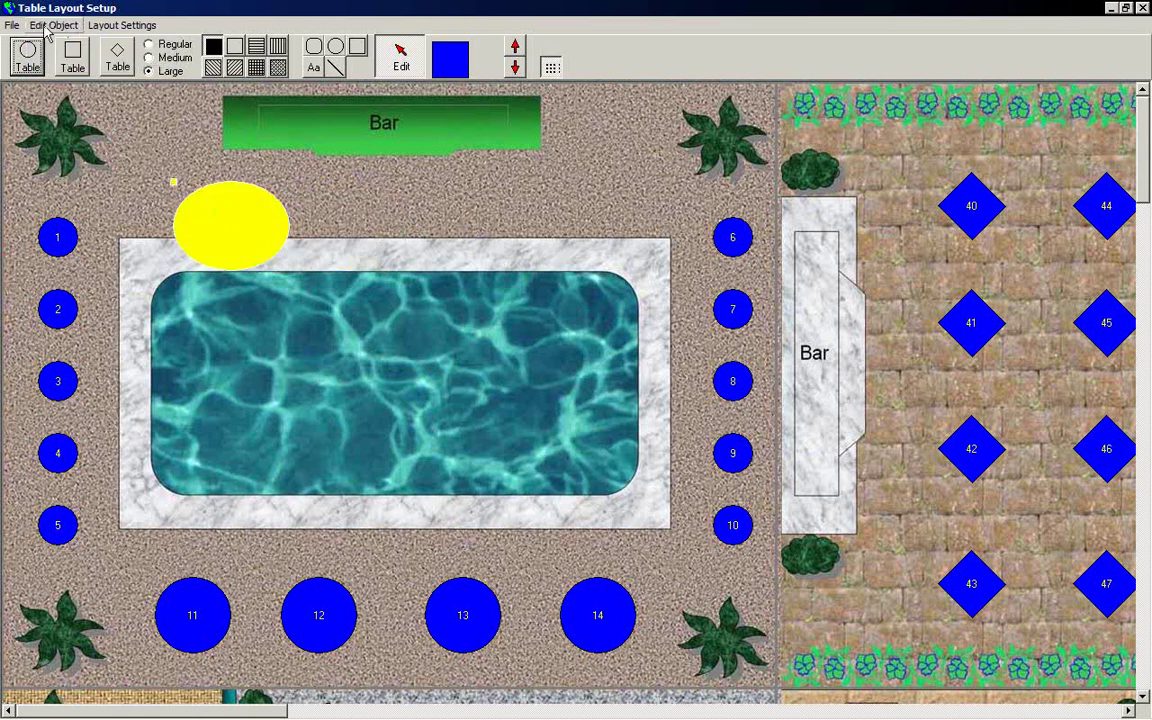
left_click(54, 25)
left_click(60, 43)
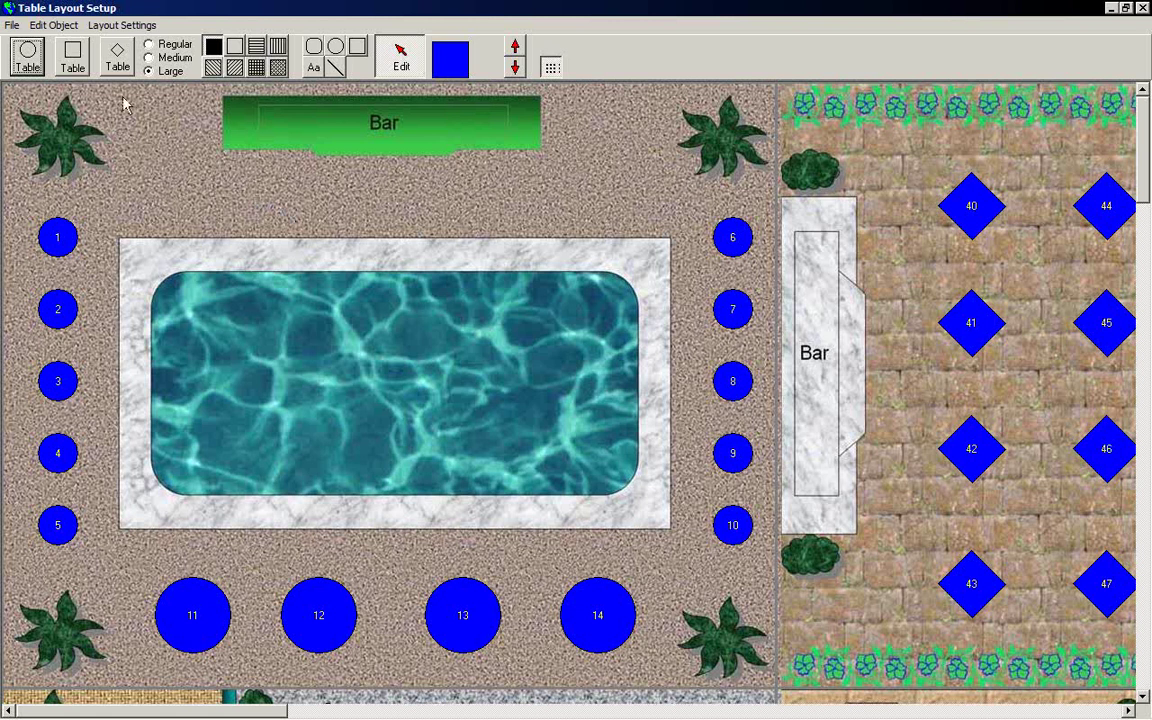
Export the Poolside section for printing with Print Layout Section, overwriting the existing Poolside.bmp
left_click(56, 26)
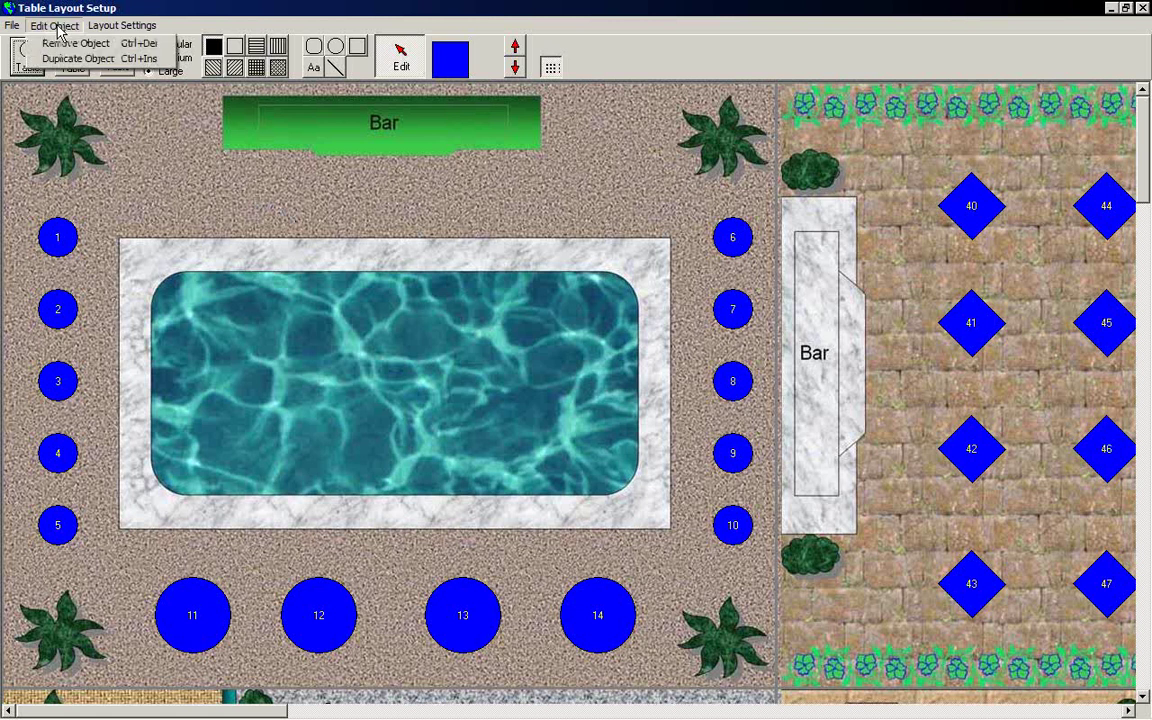
mouse_move(11, 28)
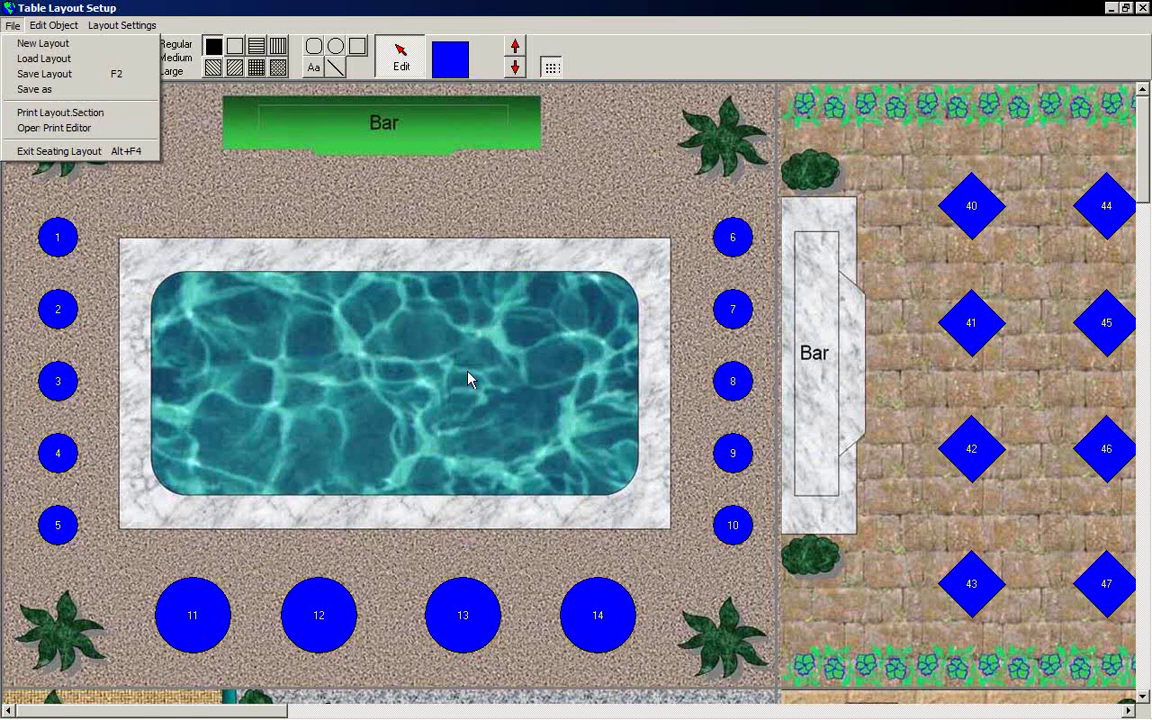
left_click(33, 113)
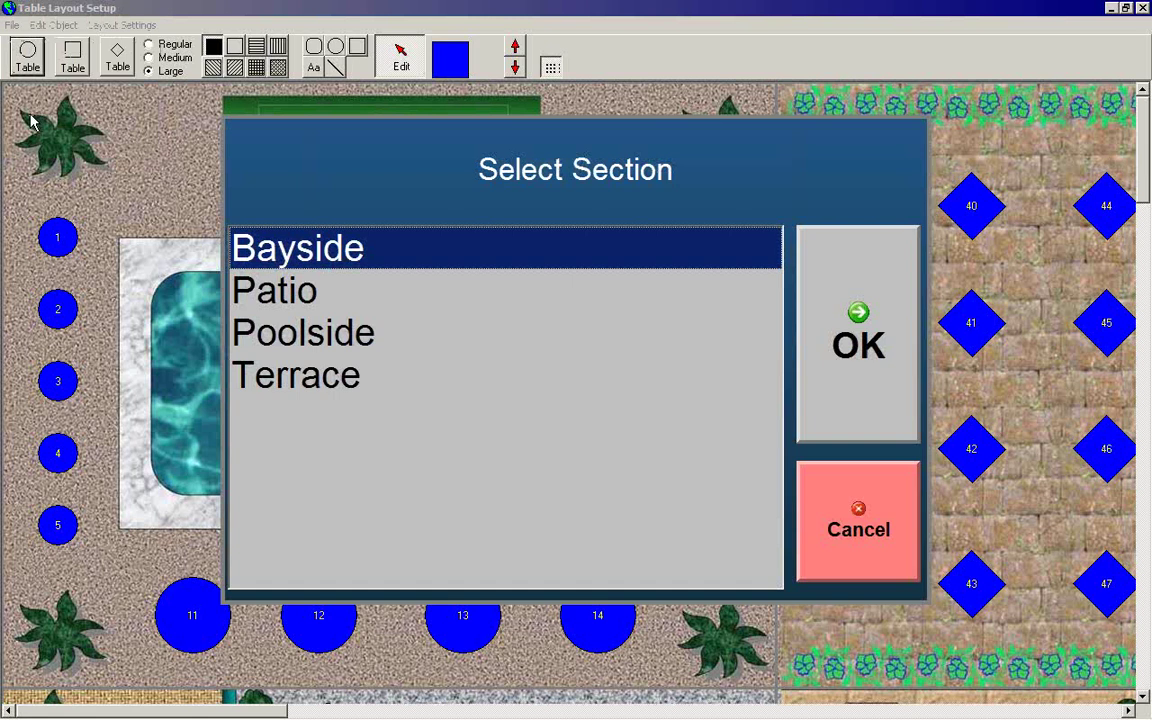
left_click(353, 350)
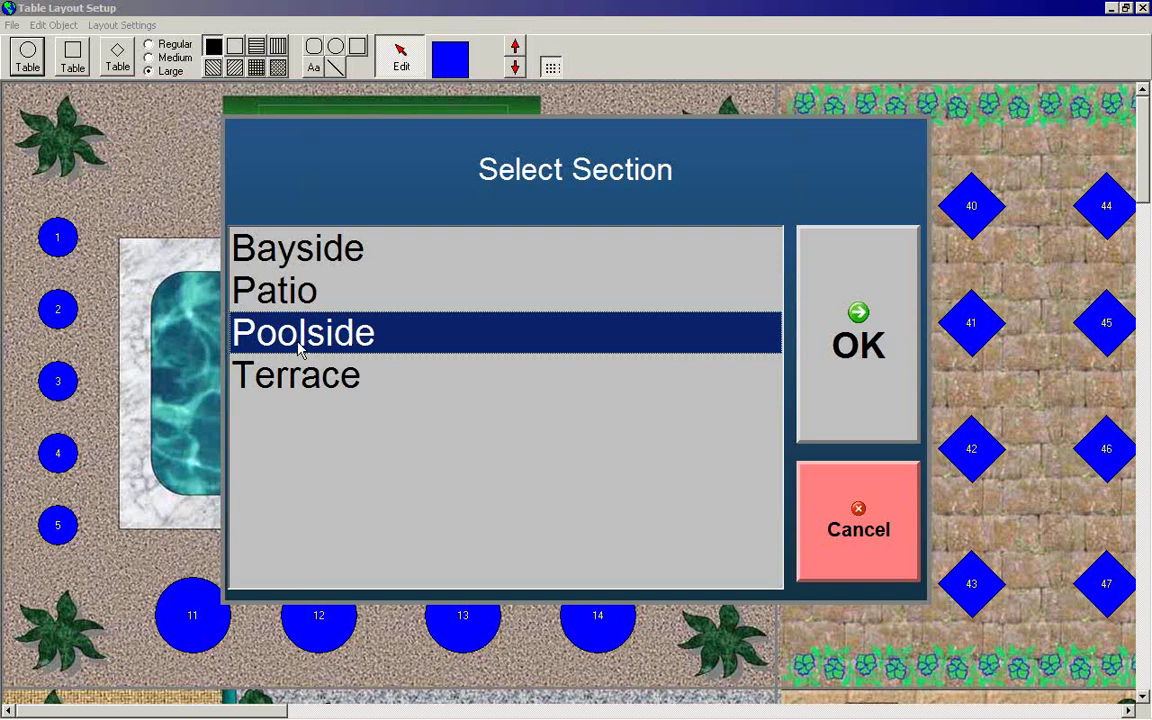
left_click(857, 372)
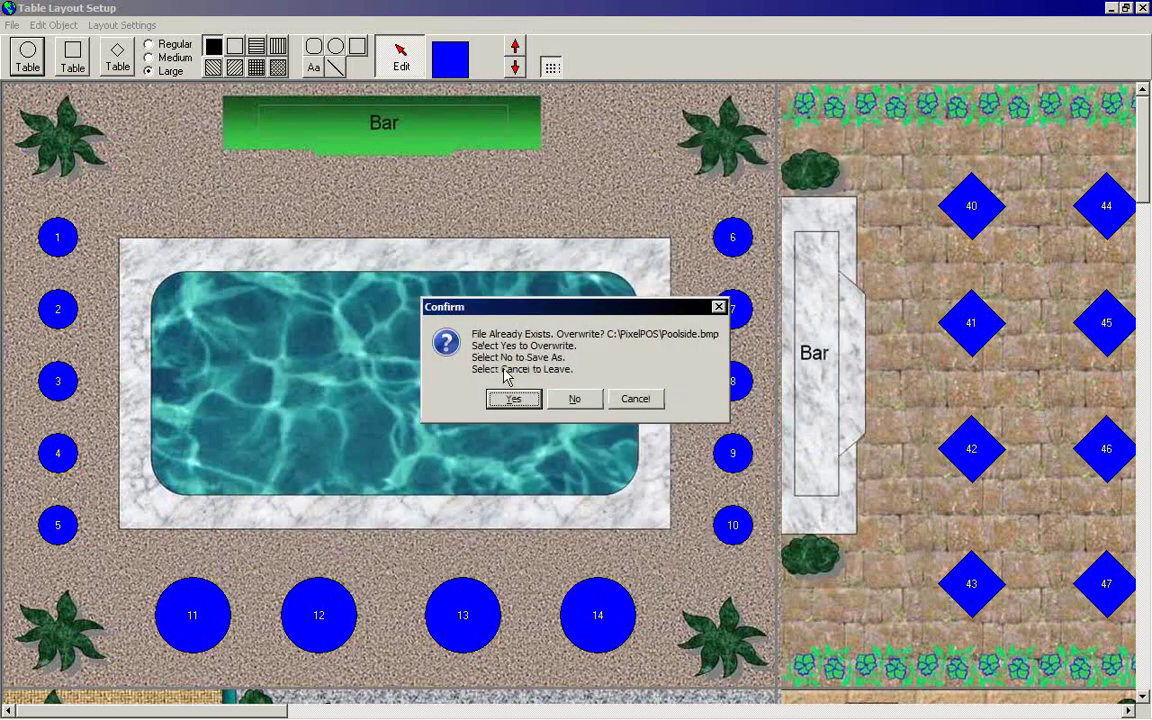
left_click(513, 399)
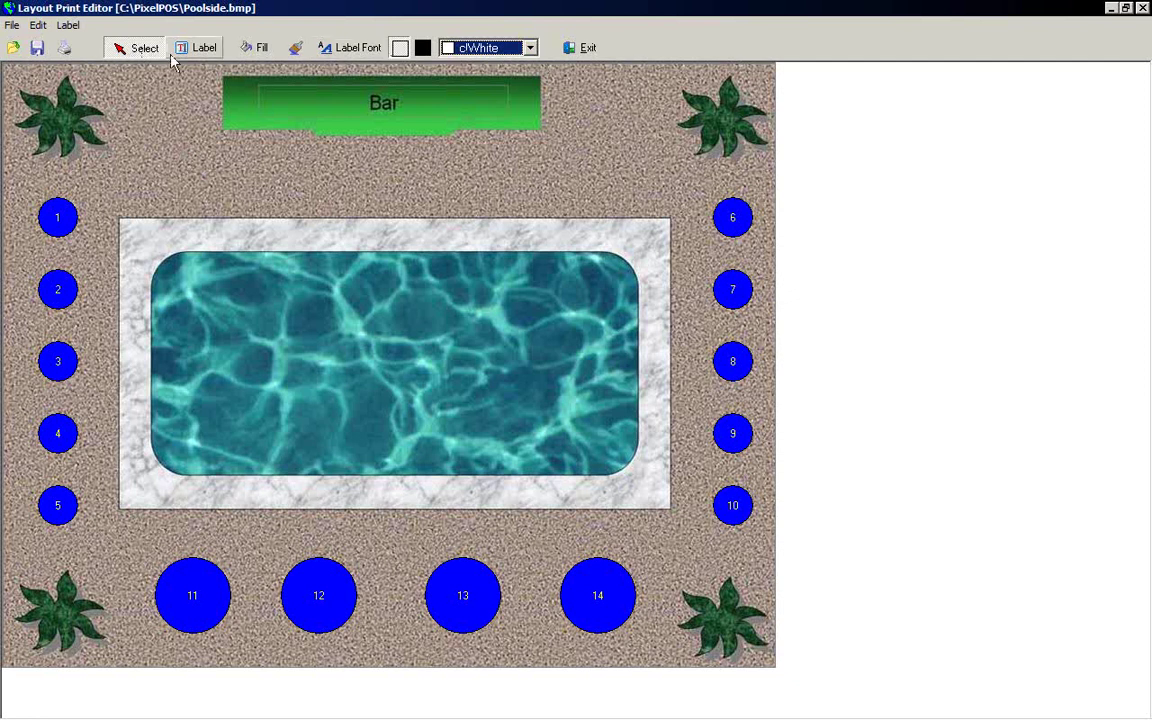
Fill tables 6 through 10 with clYellow using the Fill tool
left_click(252, 48)
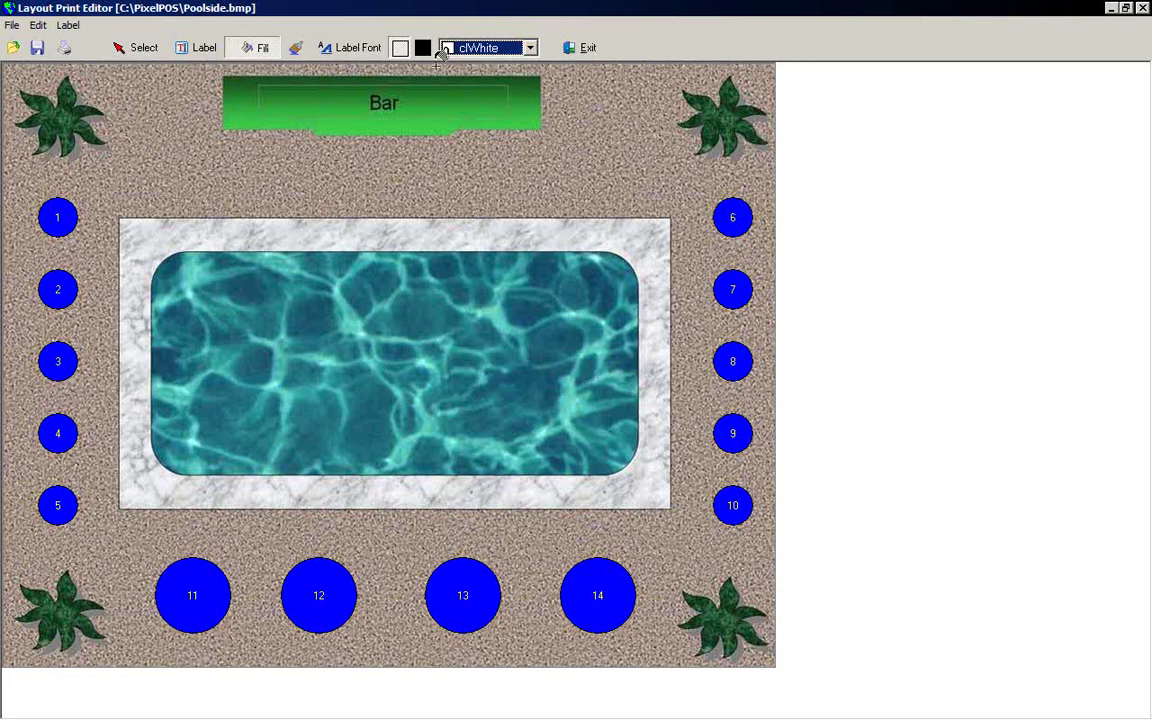
left_click(530, 48)
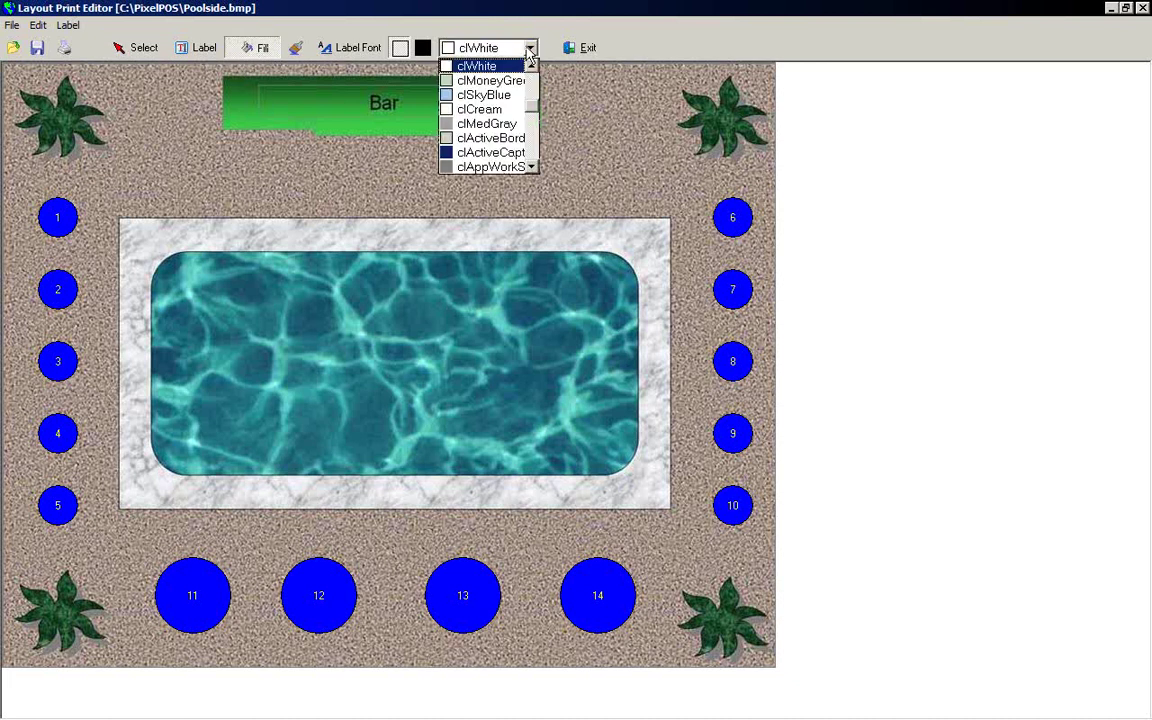
scroll(531, 88, "up", 3)
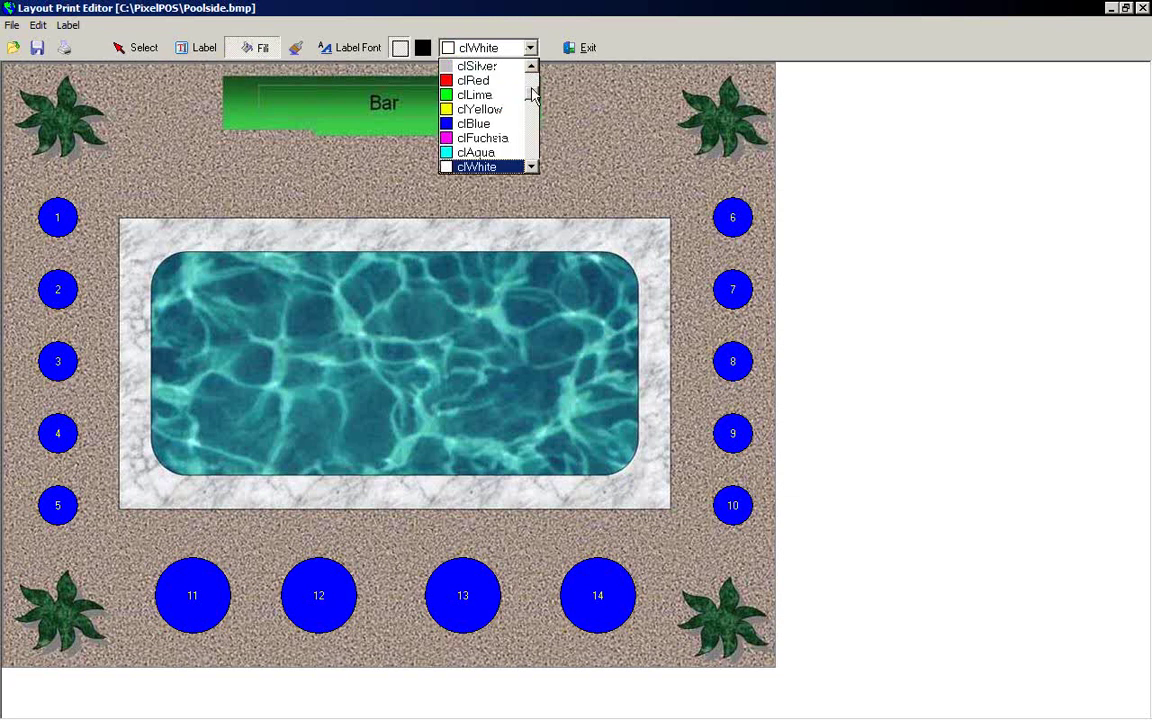
left_click(485, 112)
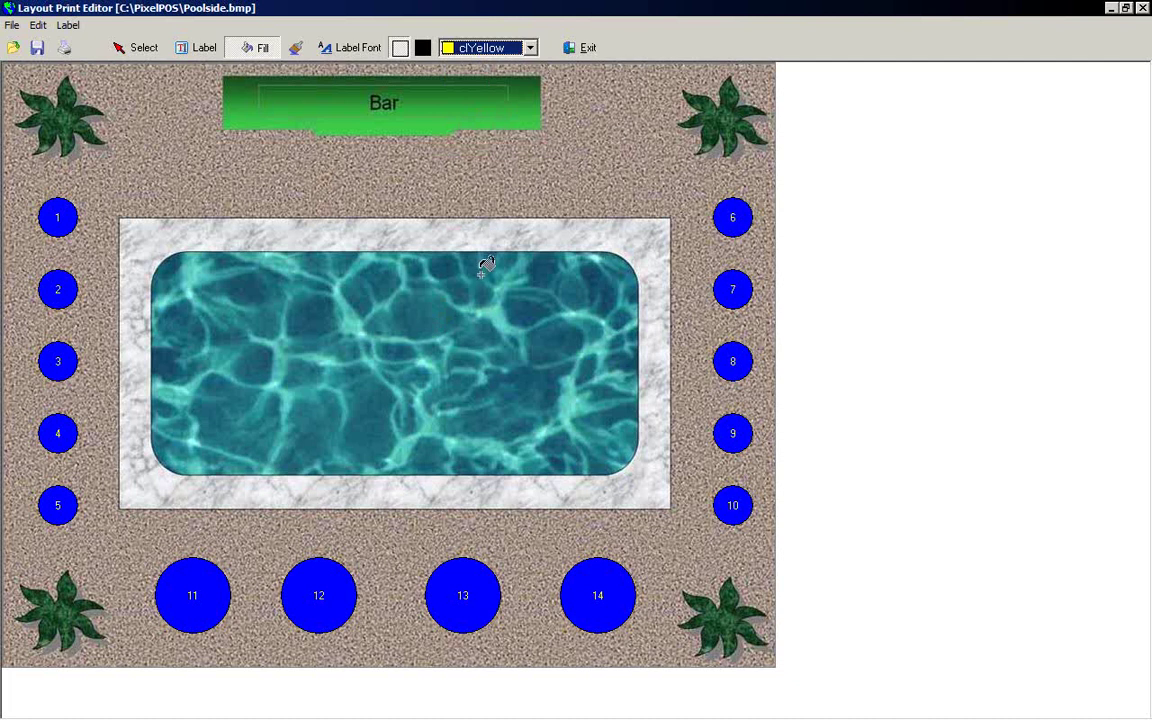
left_click(730, 214)
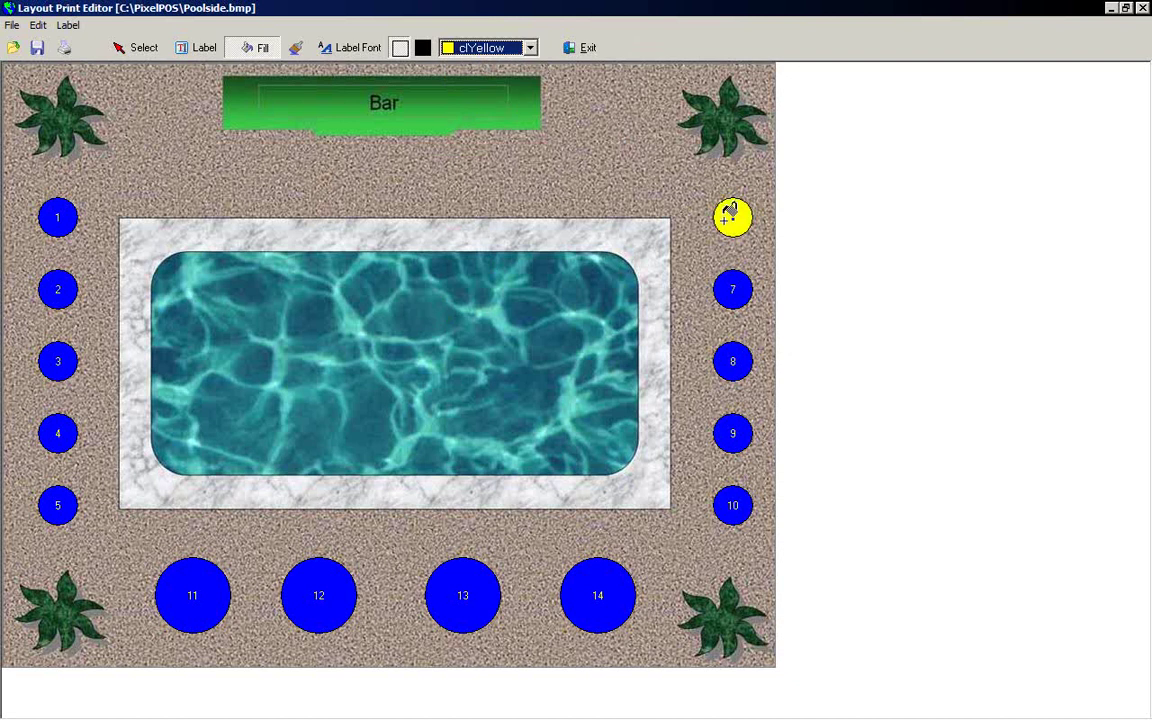
left_click(733, 286)
left_click(735, 355)
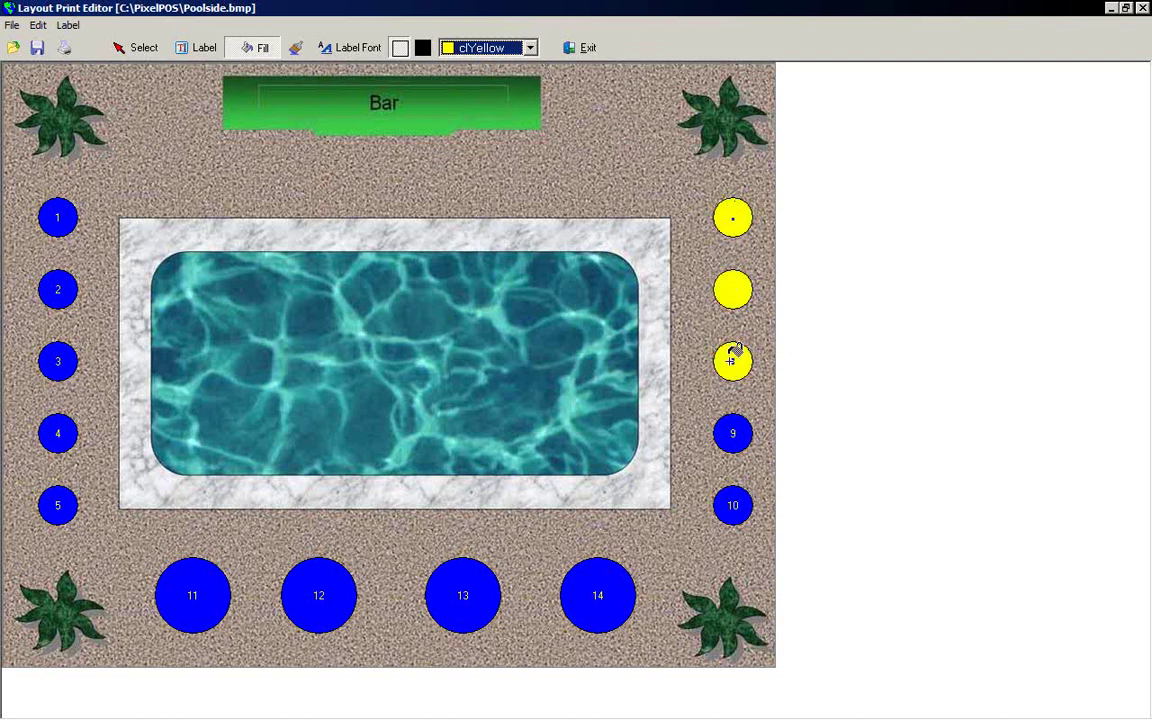
left_click(735, 430)
left_click(733, 502)
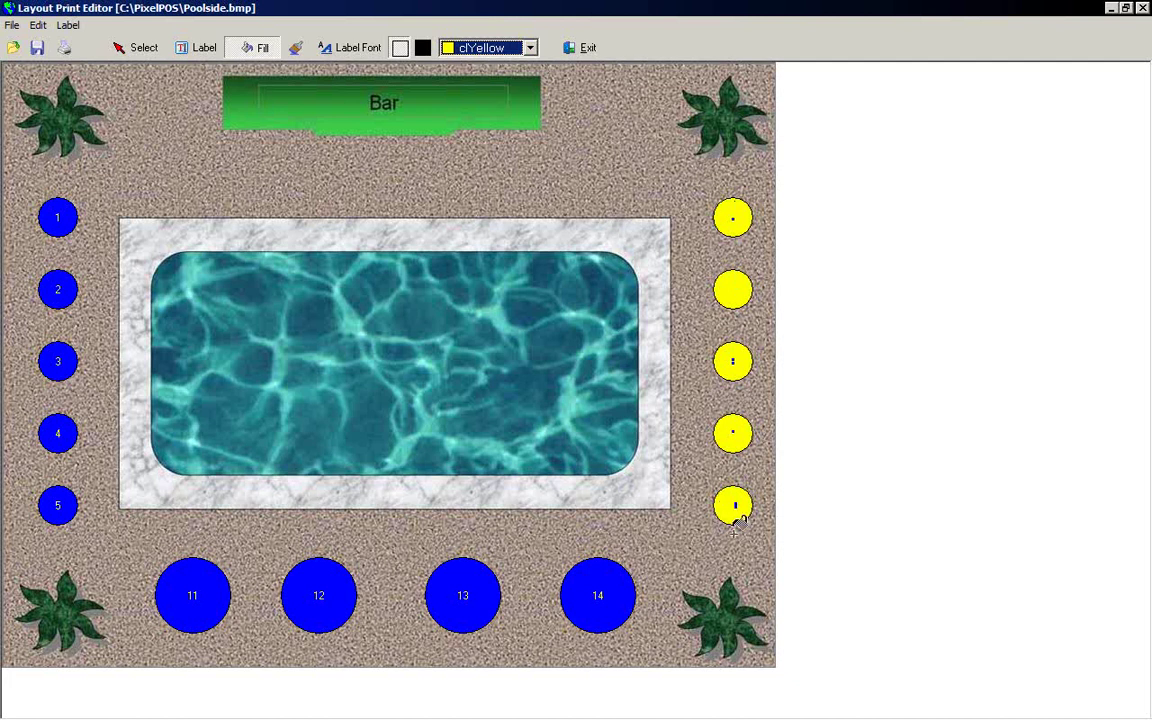
Fill tables 1 through 5 and tables 11 and 12 with clFuchsia
left_click(478, 48)
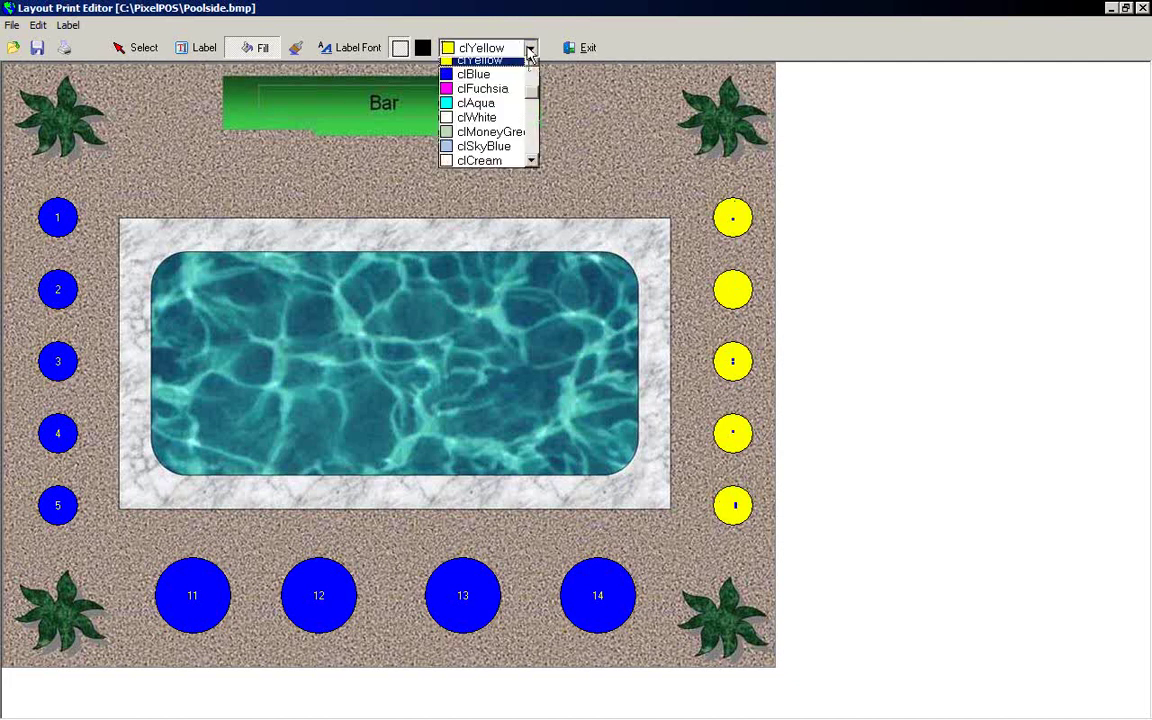
left_click(500, 72)
left_click(478, 48)
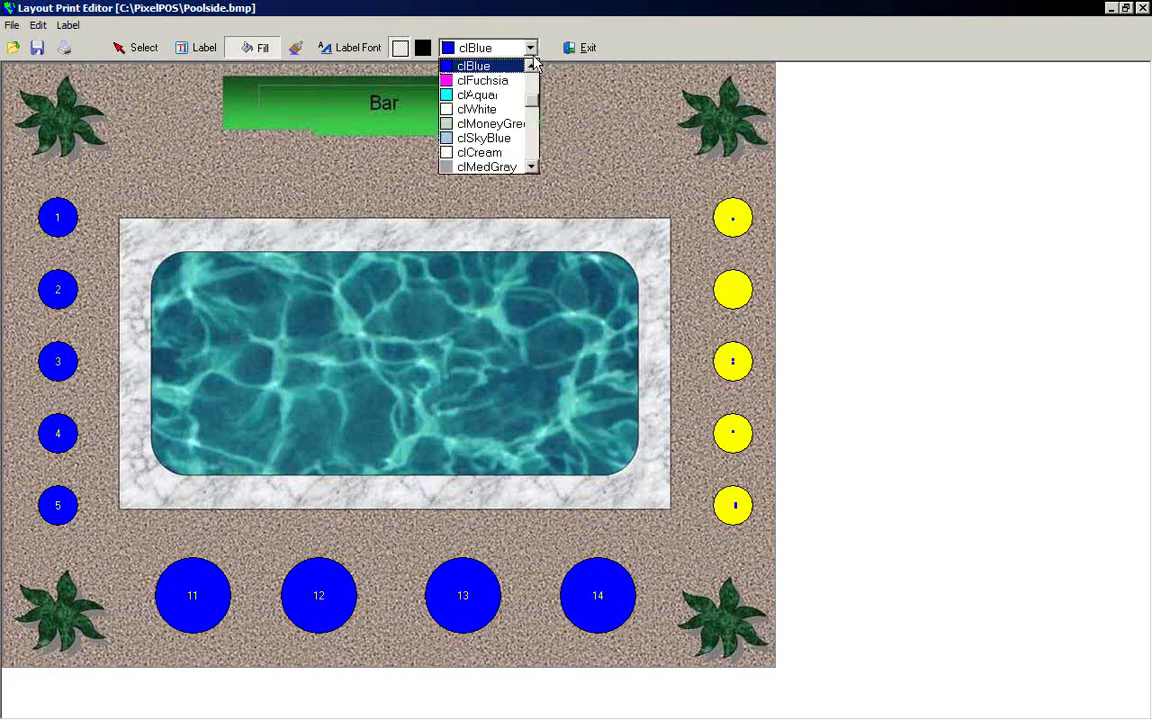
left_click(490, 79)
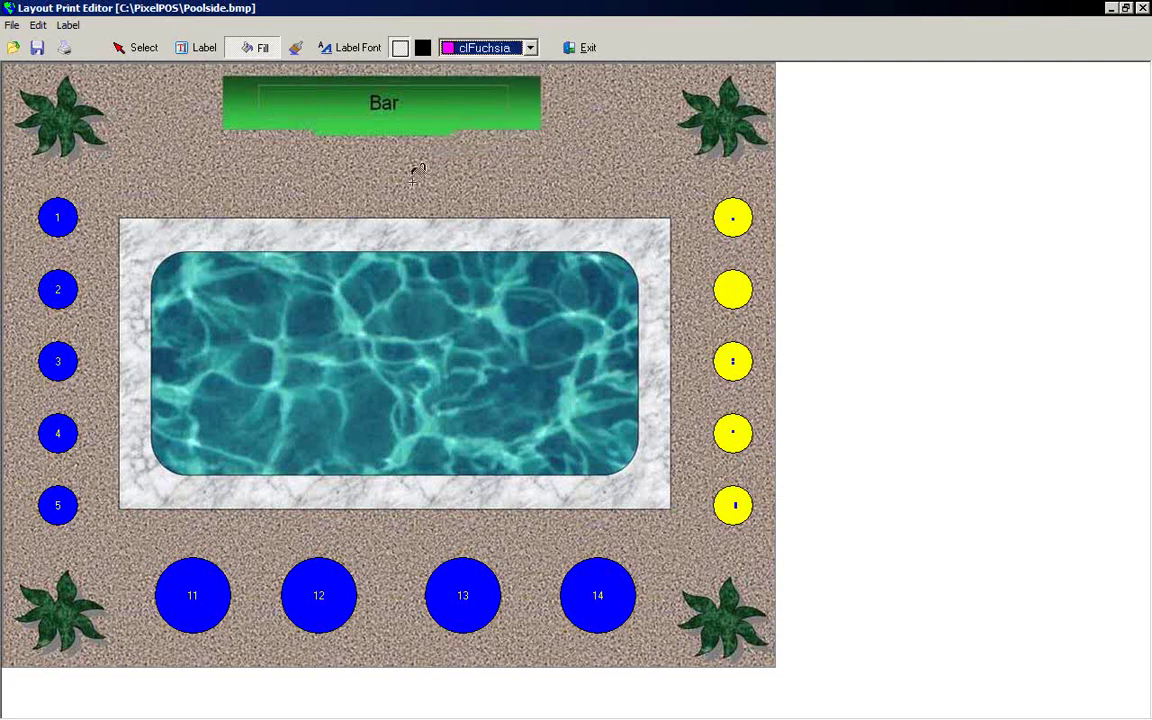
left_click(62, 205)
left_click(72, 286)
left_click(64, 358)
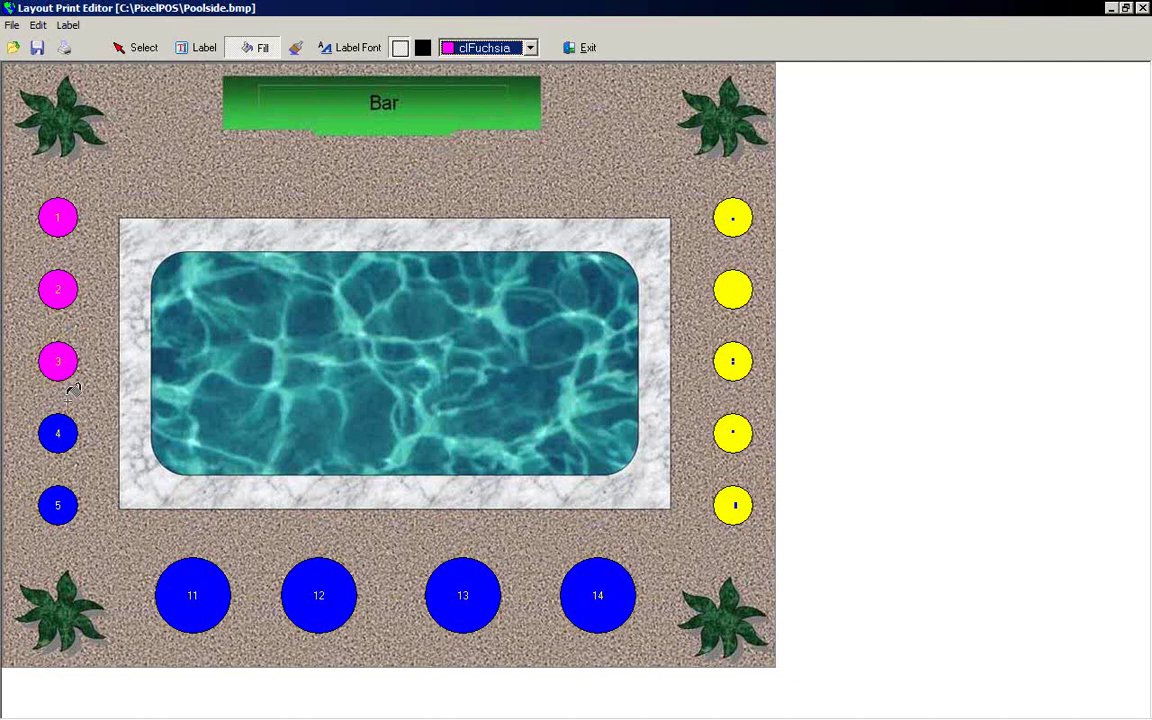
left_click(64, 430)
left_click(64, 502)
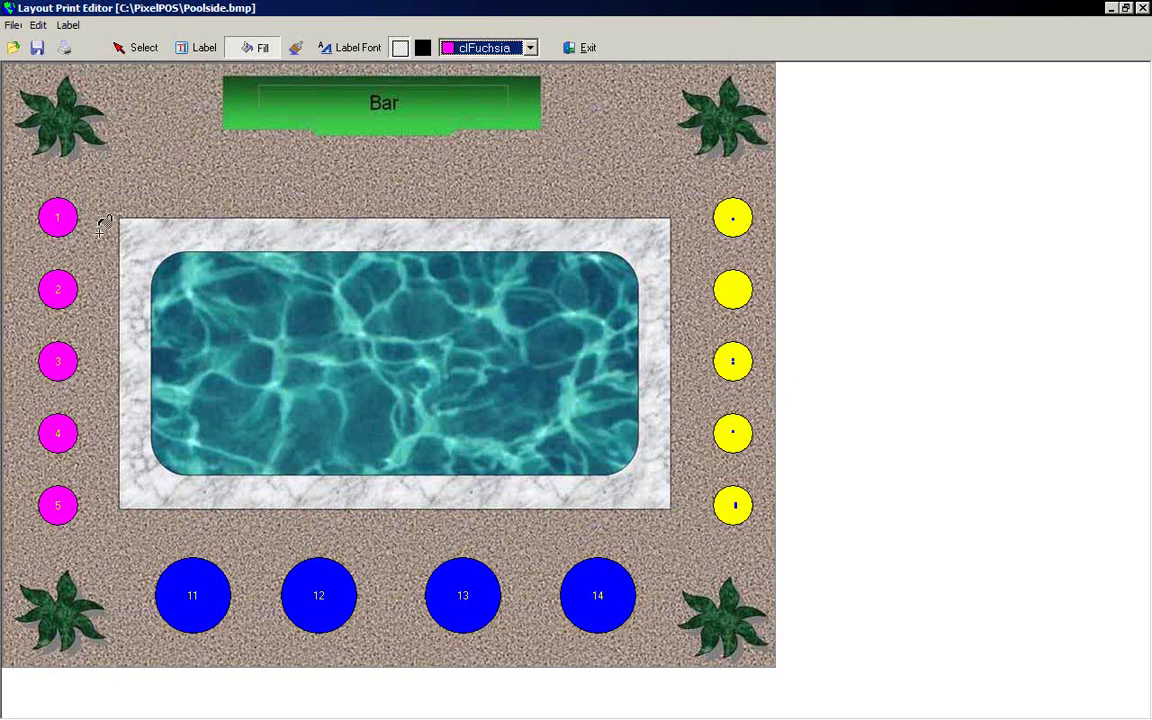
left_click(212, 595)
left_click(316, 596)
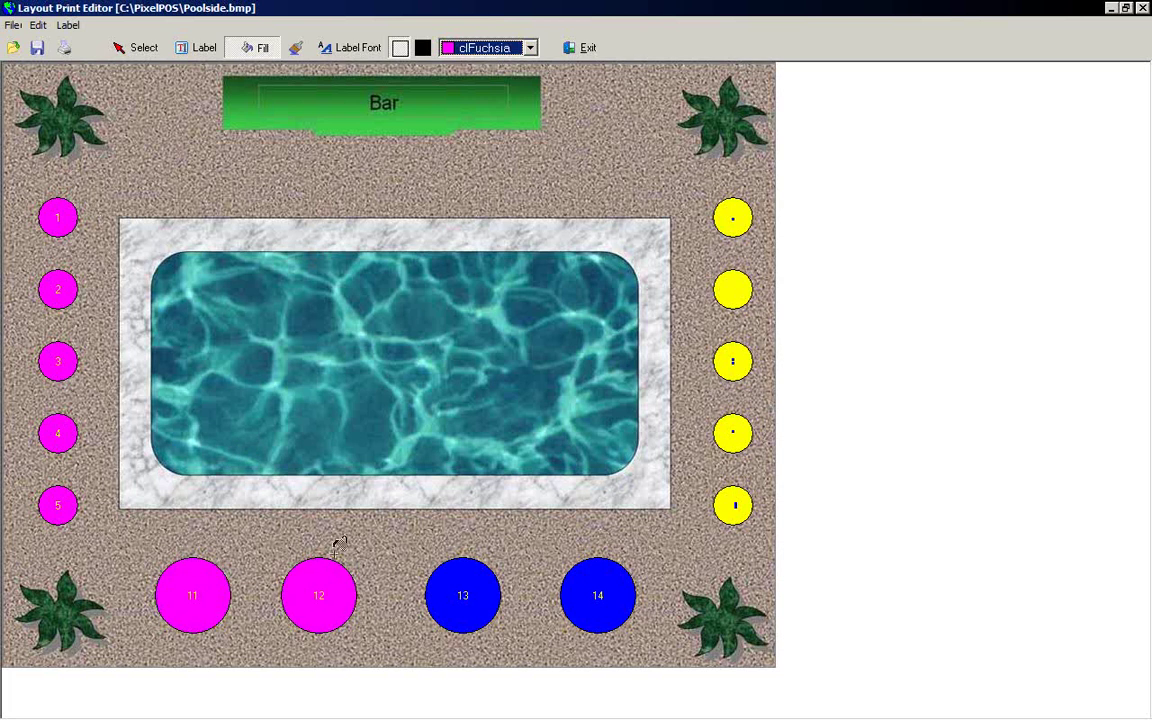
Fill tables 13 and 14 with clYellow
left_click(531, 48)
scroll(491, 92, "up", 3)
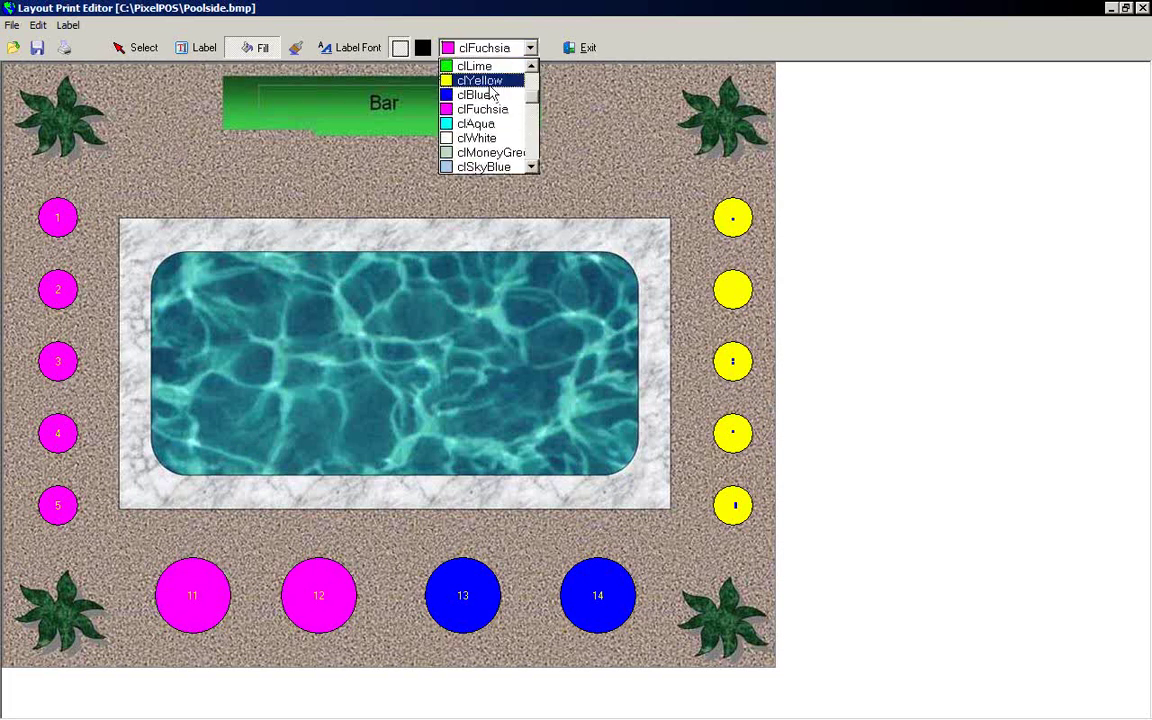
left_click(490, 84)
left_click(476, 588)
left_click(598, 572)
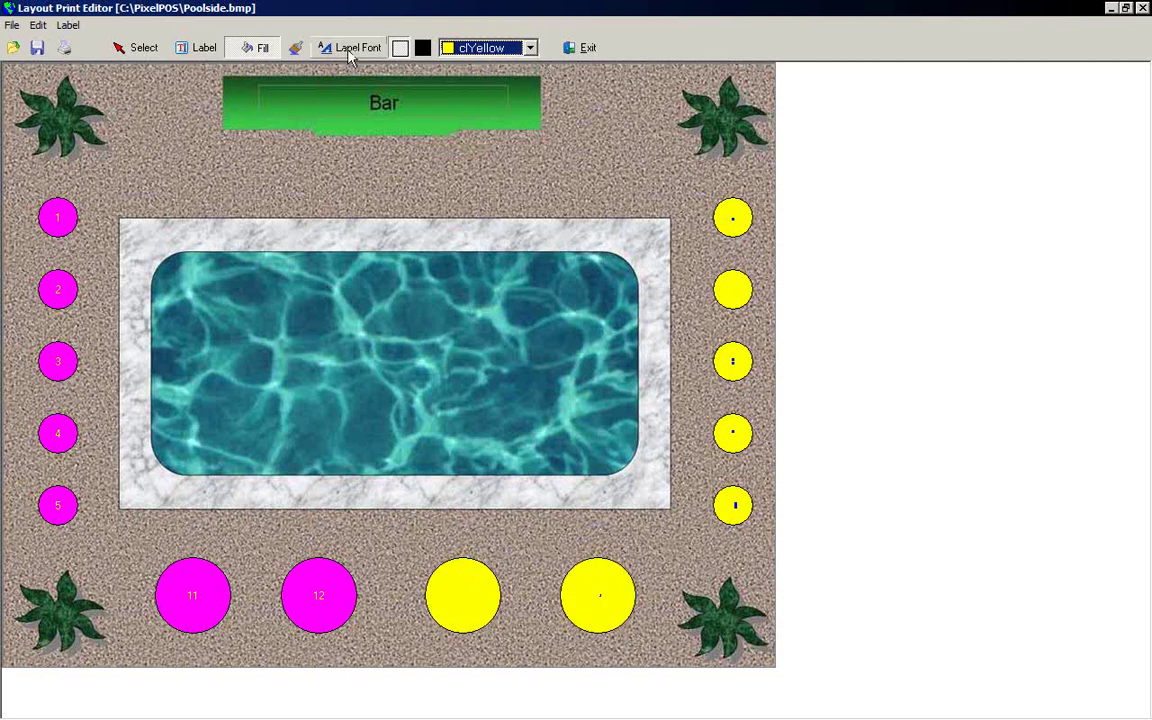
With the Label tool active, set the label font to Palatino Linotype, Bold, size 14
left_click(203, 50)
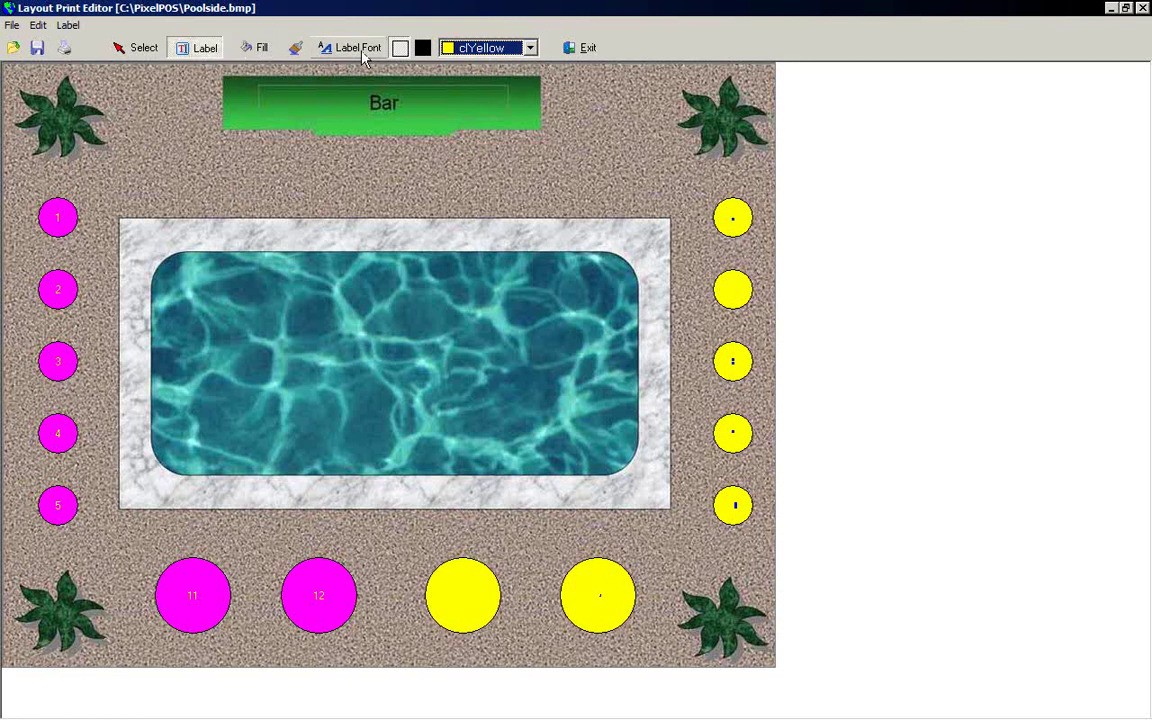
left_click(356, 50)
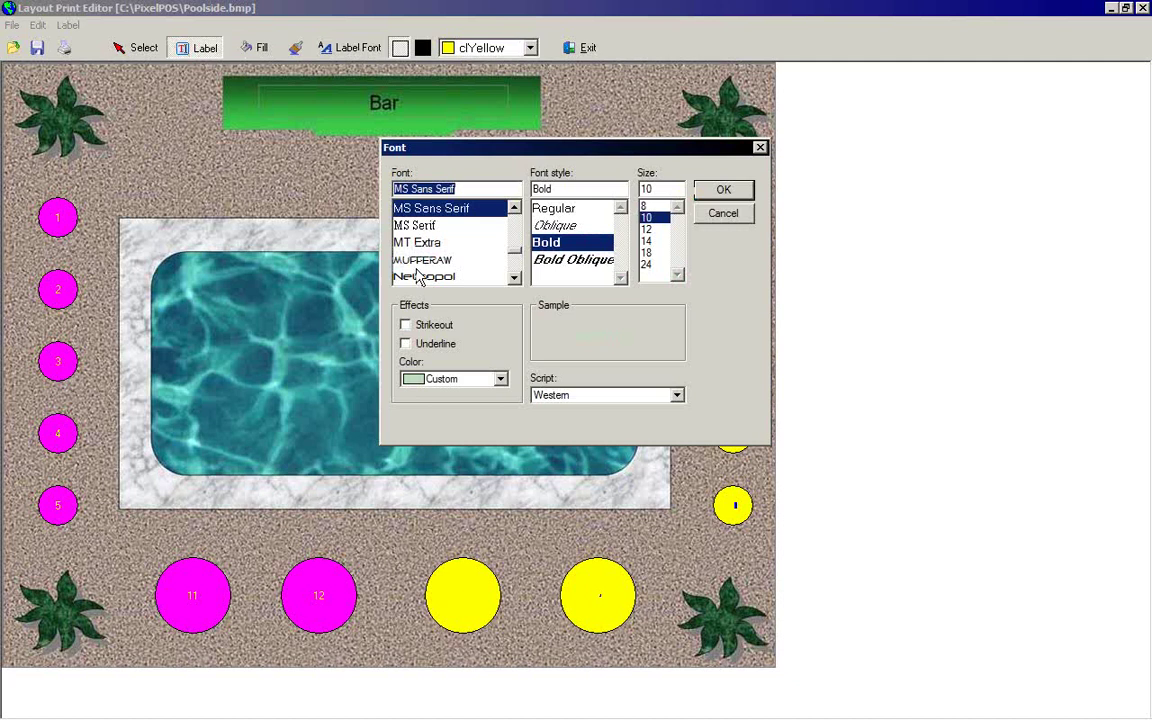
left_click(515, 267)
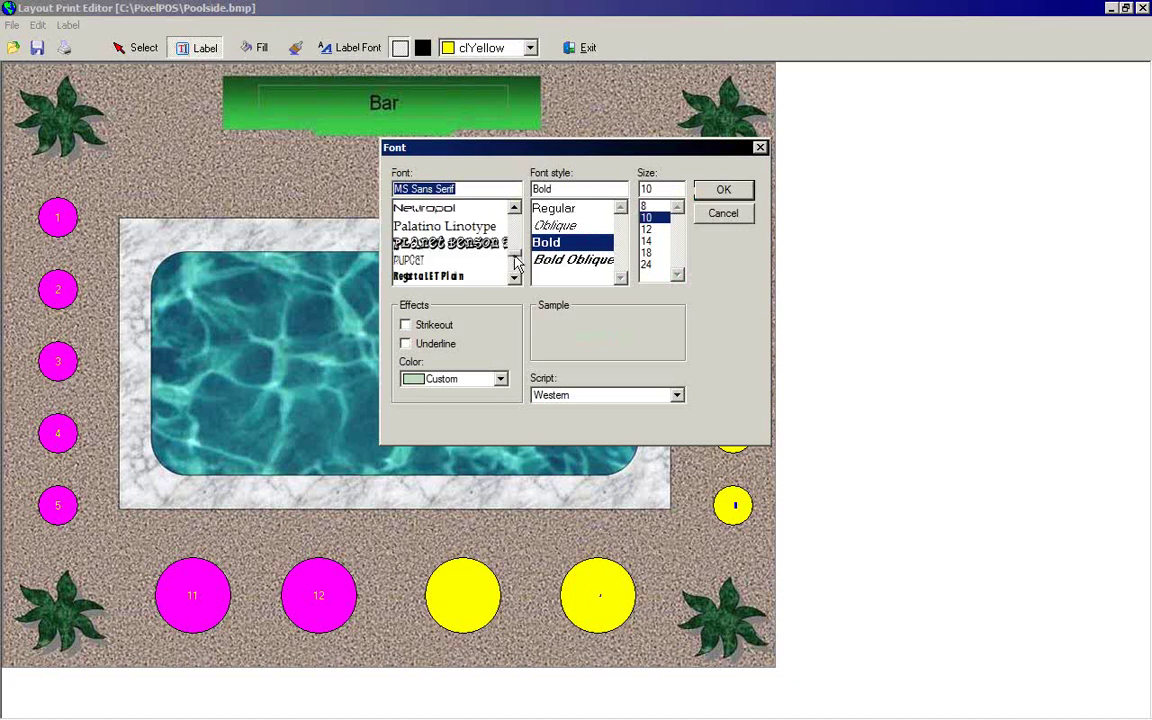
left_click(406, 242)
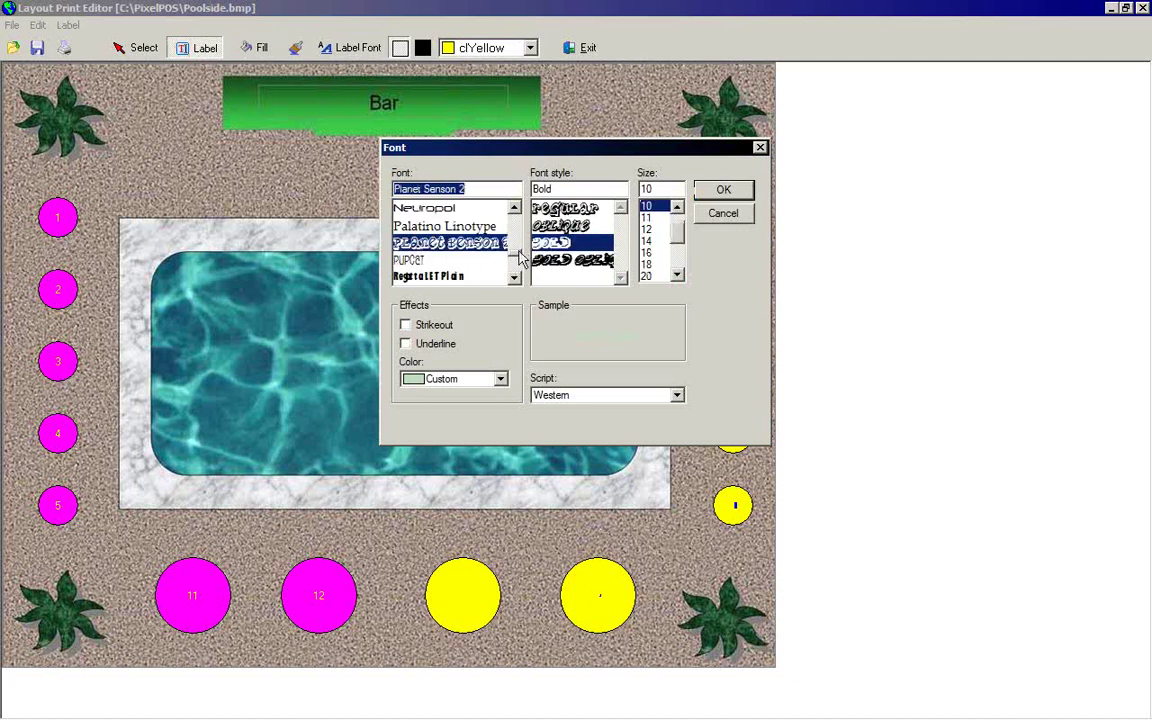
key("Down")
key("Down")
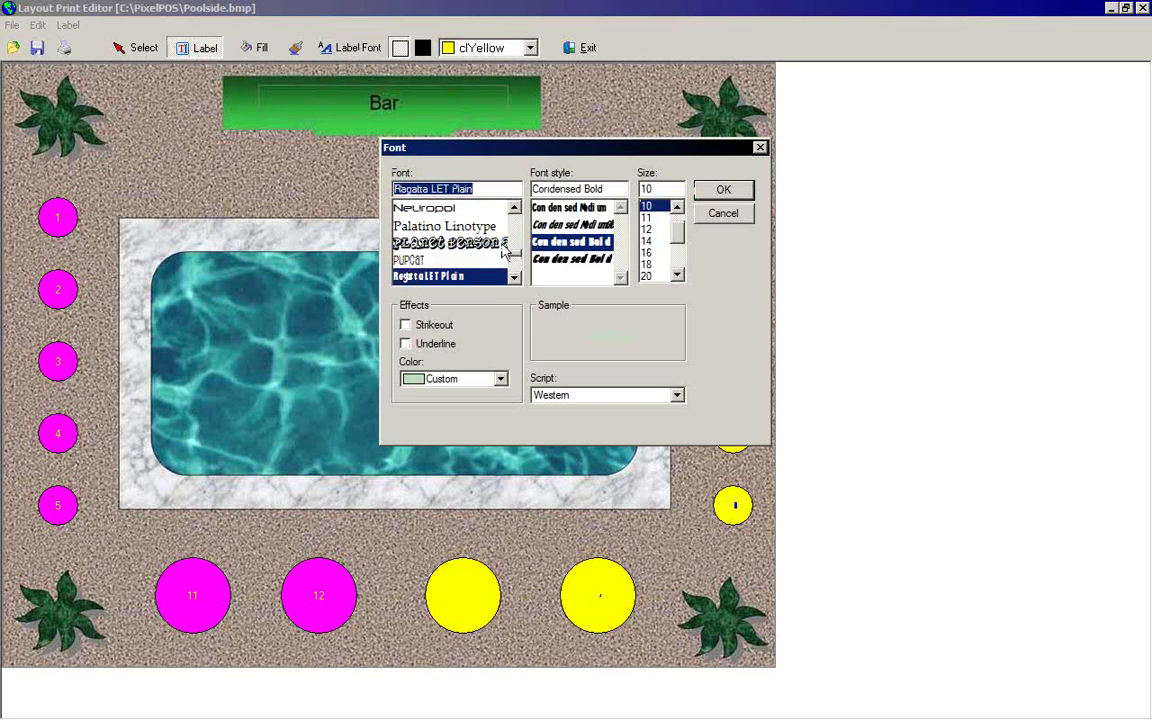
left_click(455, 226)
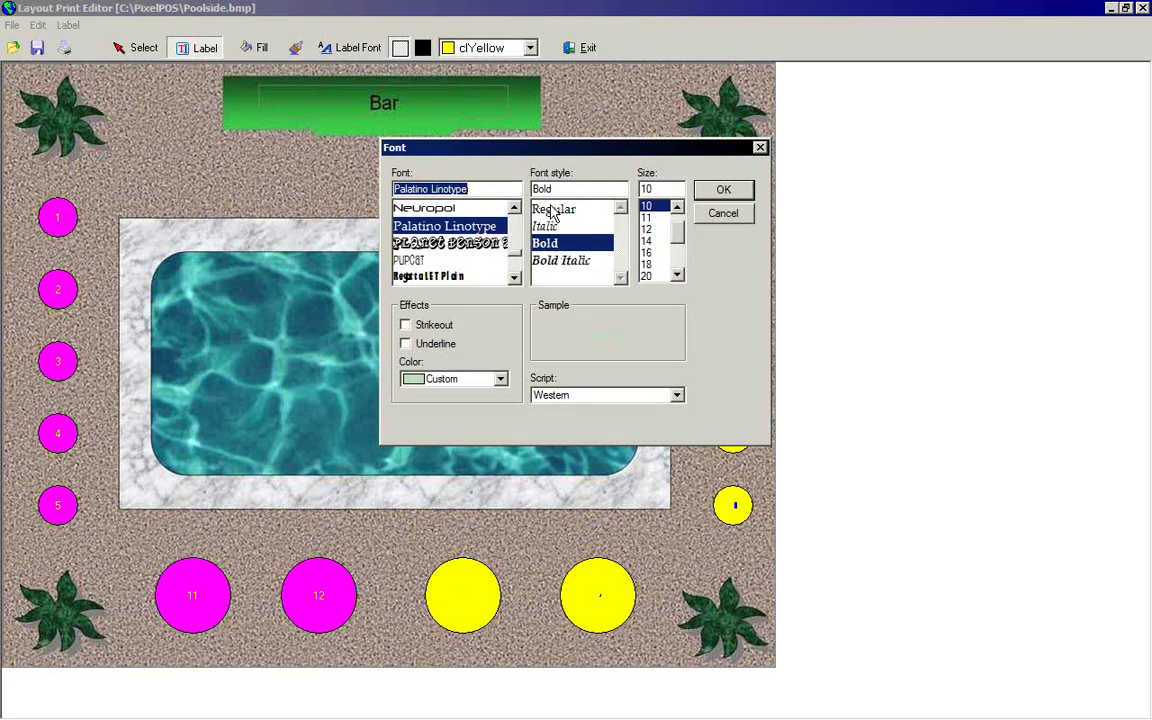
left_click(550, 210)
left_click(548, 243)
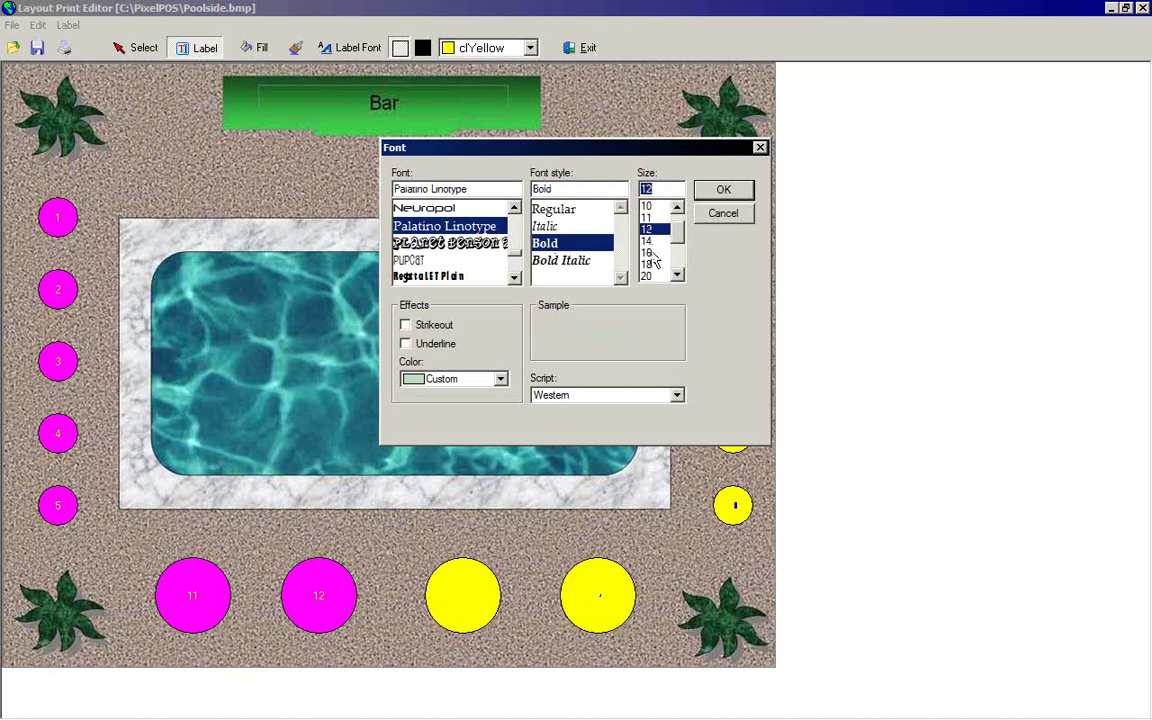
left_click(647, 241)
key("Return")
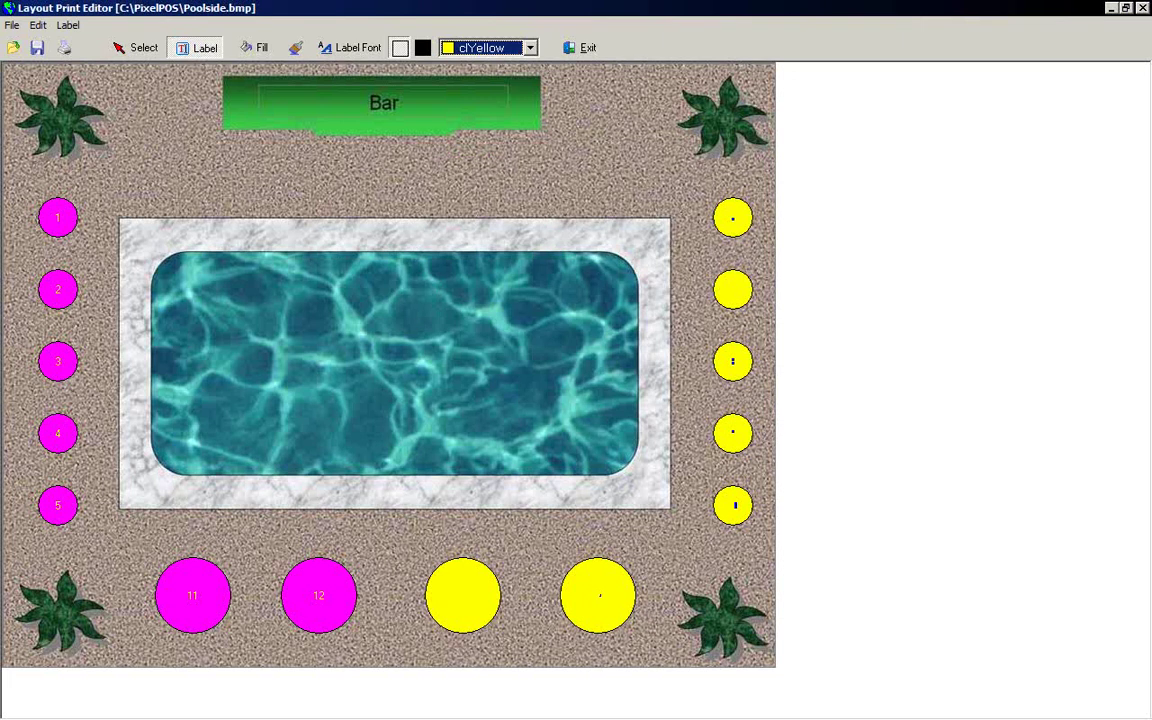
Place a text label above table 1 giving the first server's name in possessive form followed by "TABLES"
left_click(28, 178)
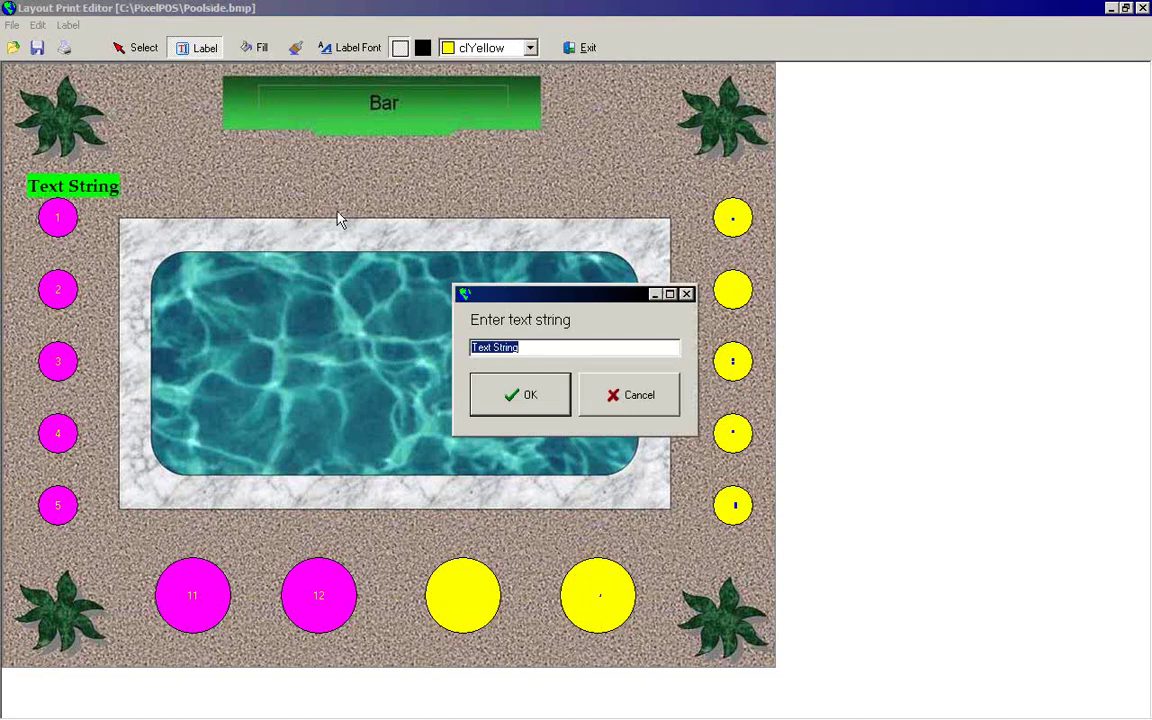
type("s")
key("BackSpace")
type("SUE")
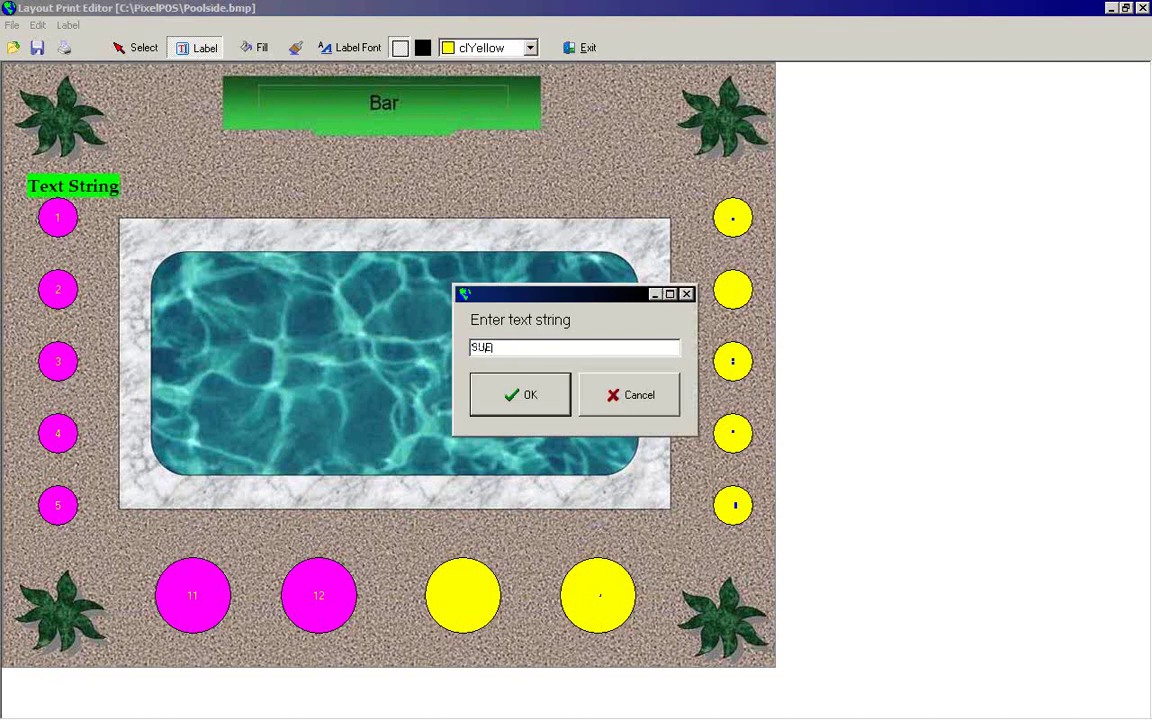
type("'S TABLES")
left_click(515, 393)
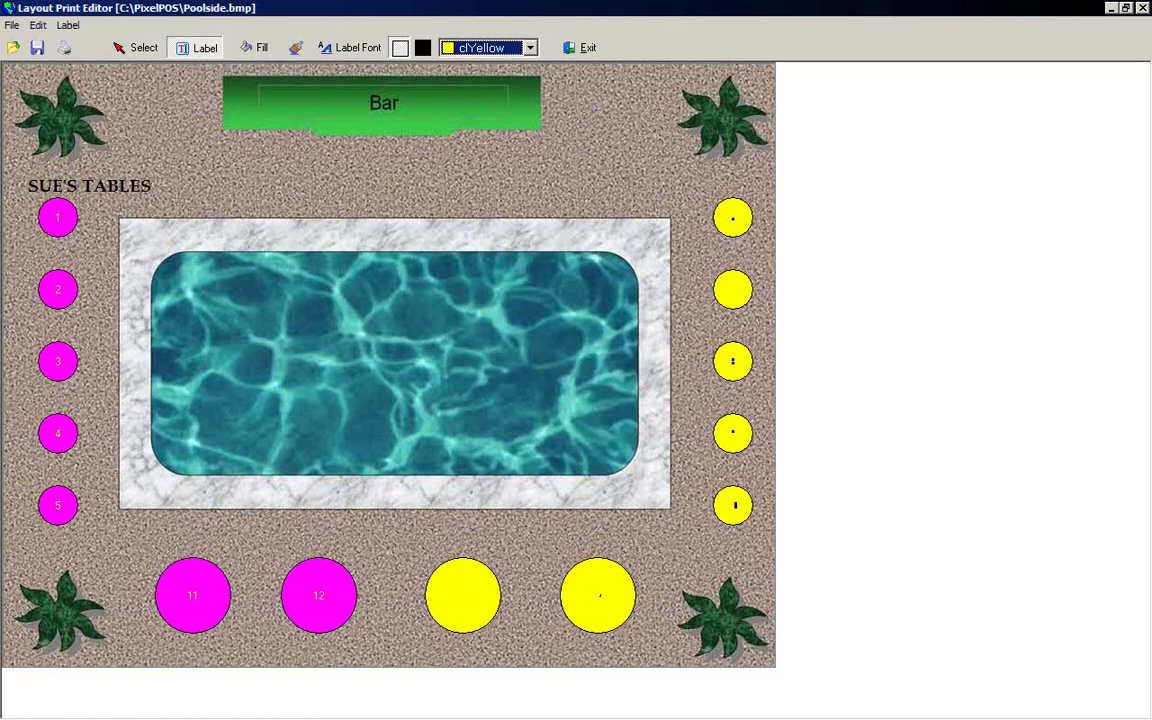
Place a text label near table 6 giving the second server's name in possessive form followed by "TABLES"
left_click(586, 190)
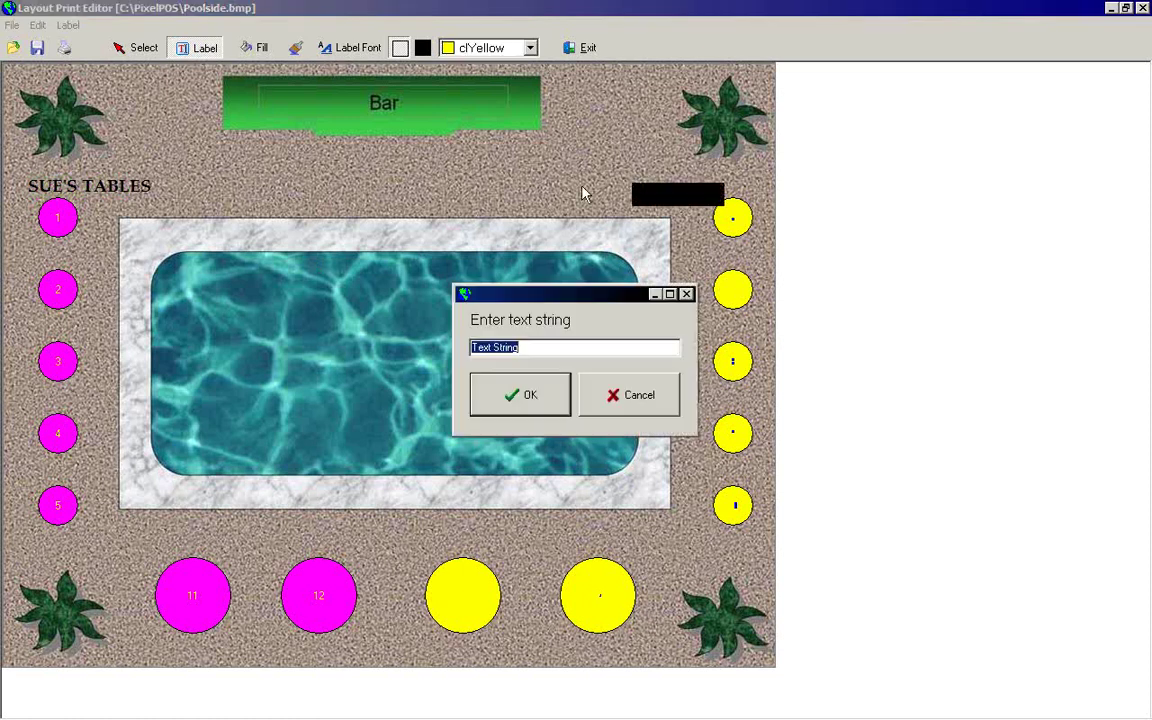
type("SAM'S TABLES")
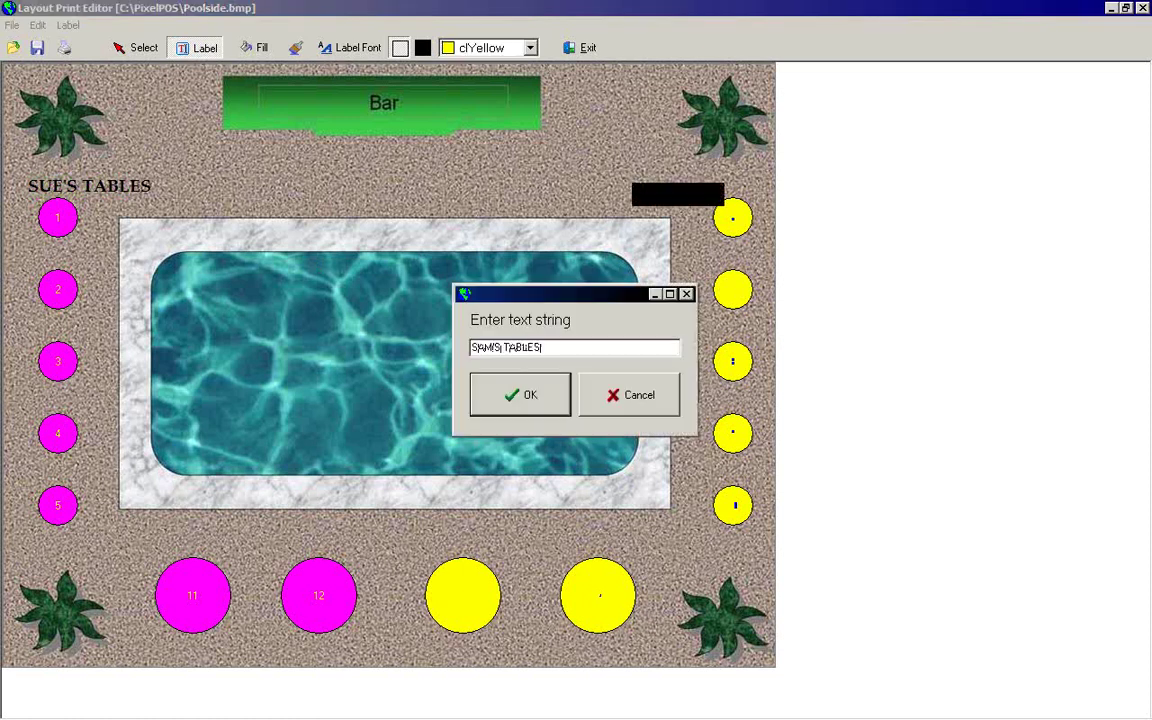
left_click(522, 394)
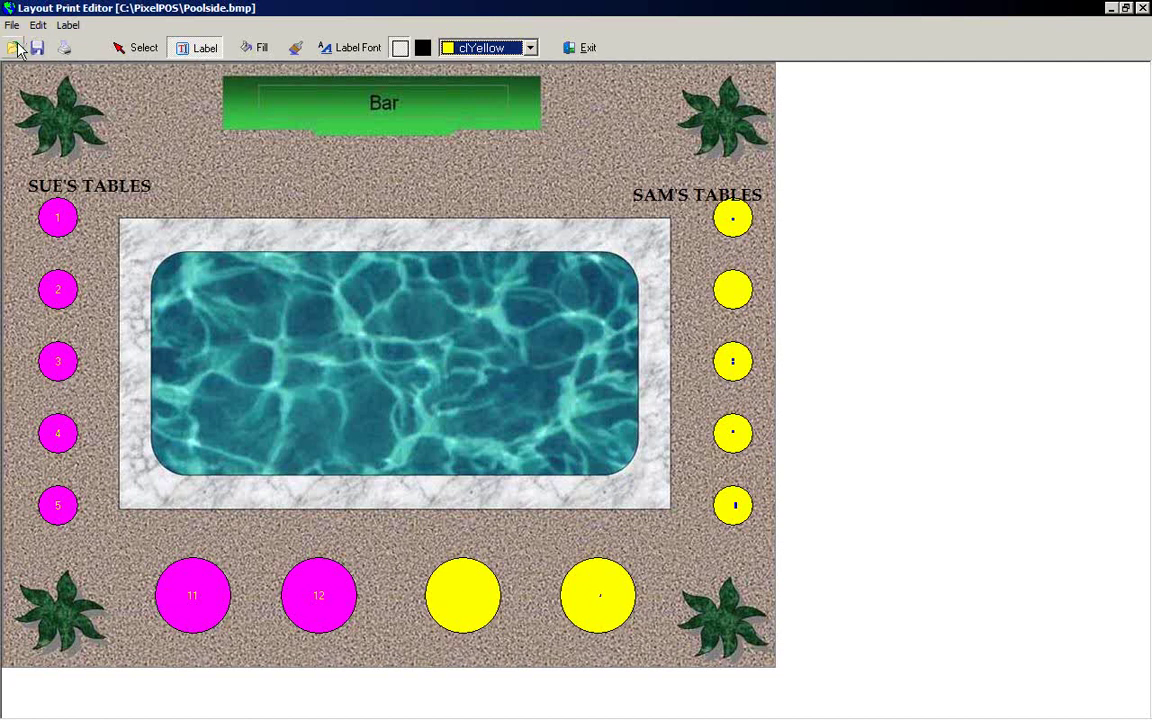
Exit the Layout Print Editor without saving the changes to Poolside.bmp
left_click(12, 25)
left_click(24, 120)
left_click(574, 391)
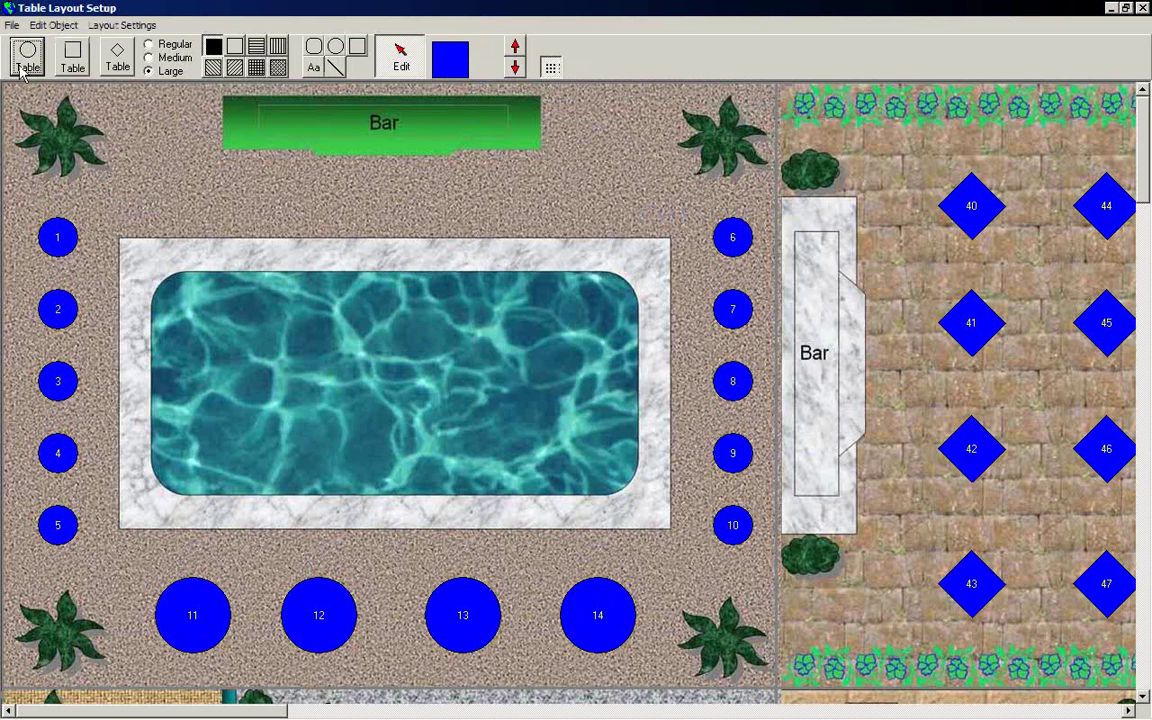
Reopen the print editor from the table layout to view its file commands, and exit it again
left_click(12, 25)
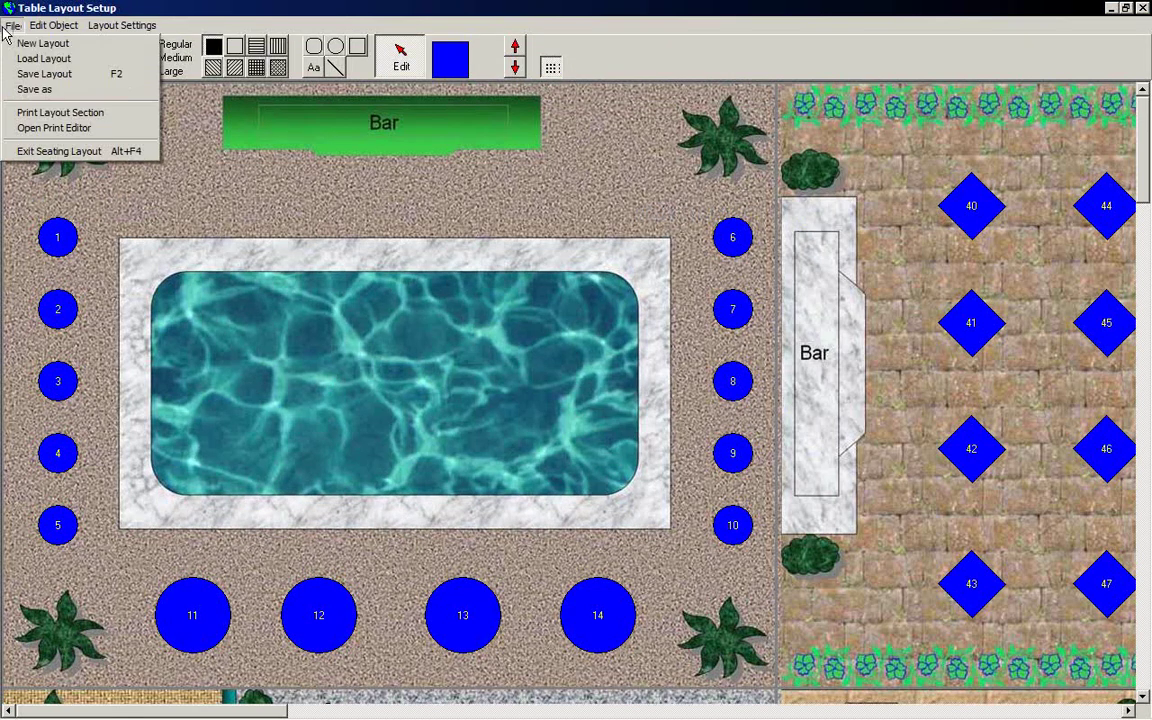
left_click(22, 129)
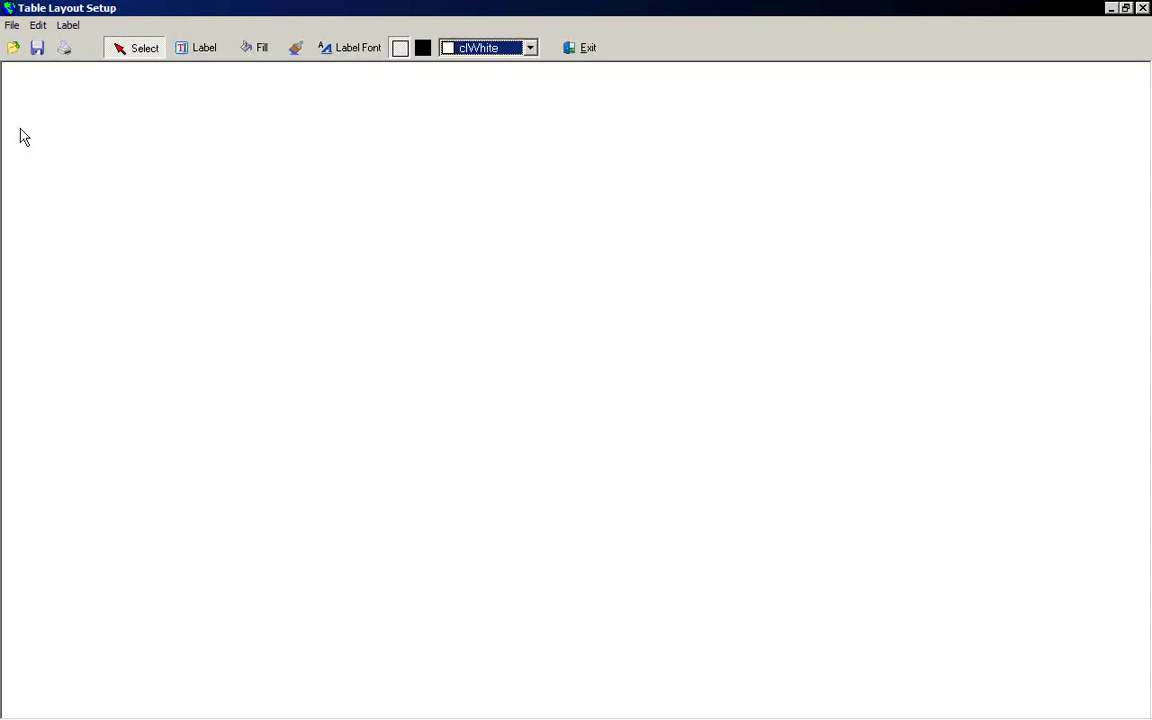
left_click(11, 25)
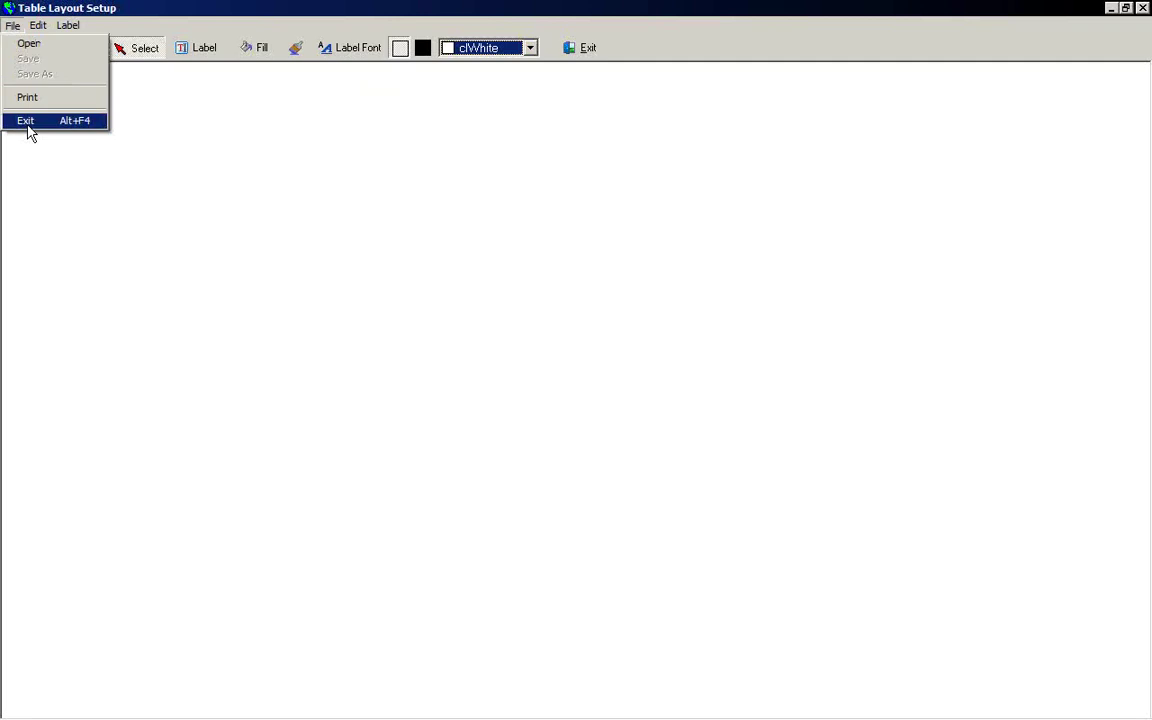
left_click(28, 122)
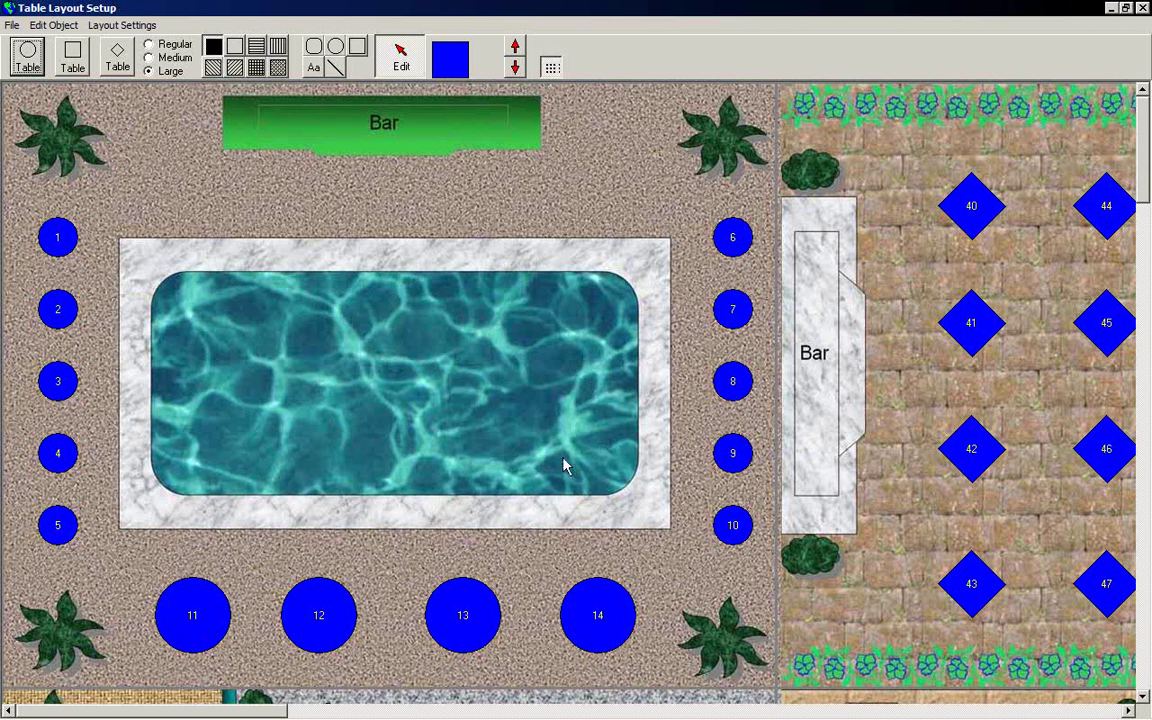
Create a section marker for Poolside in the table layout
left_click(379, 371)
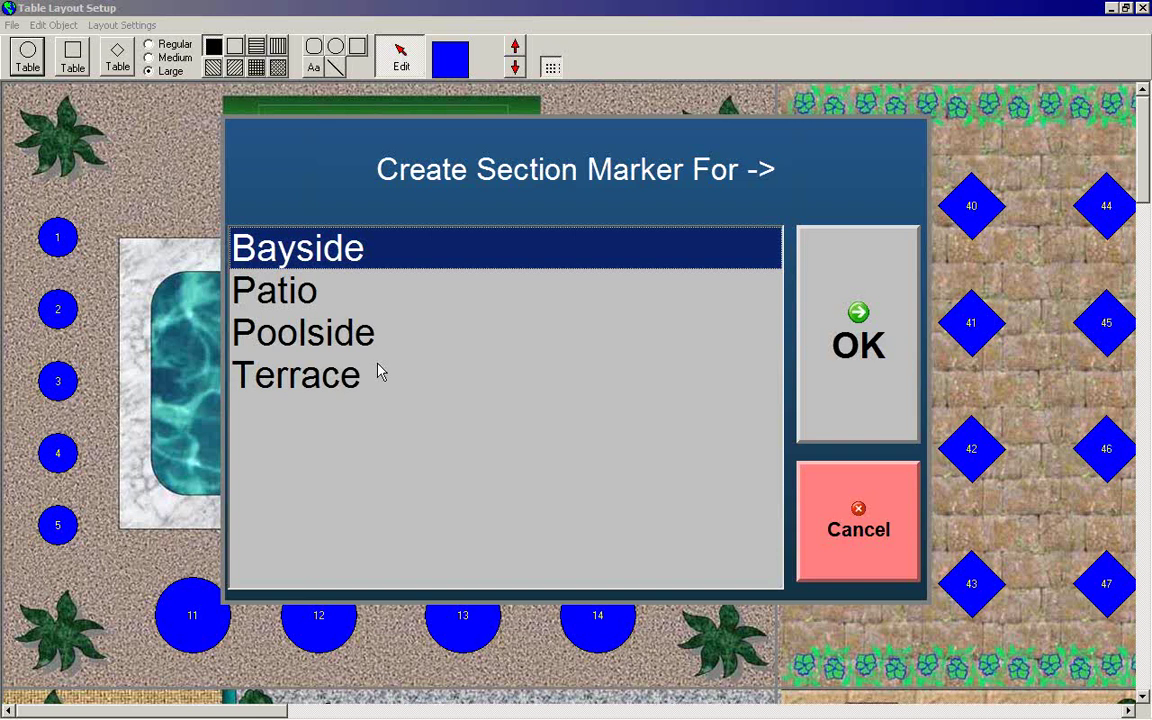
left_click(324, 336)
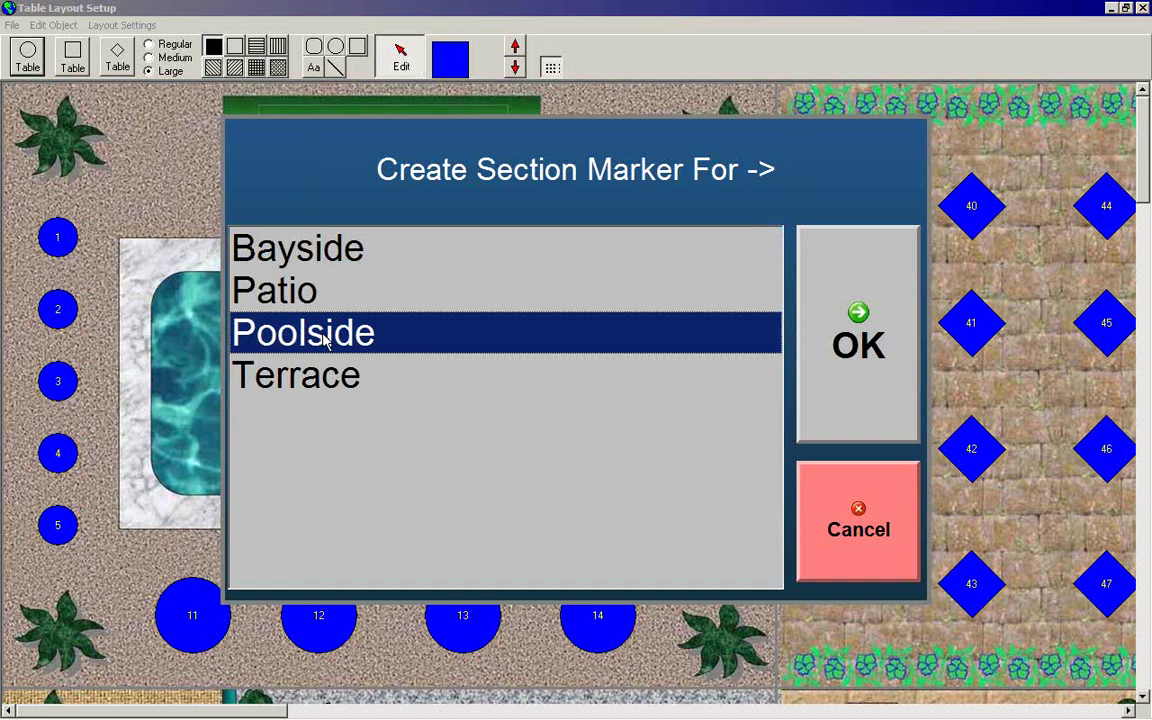
left_click(815, 345)
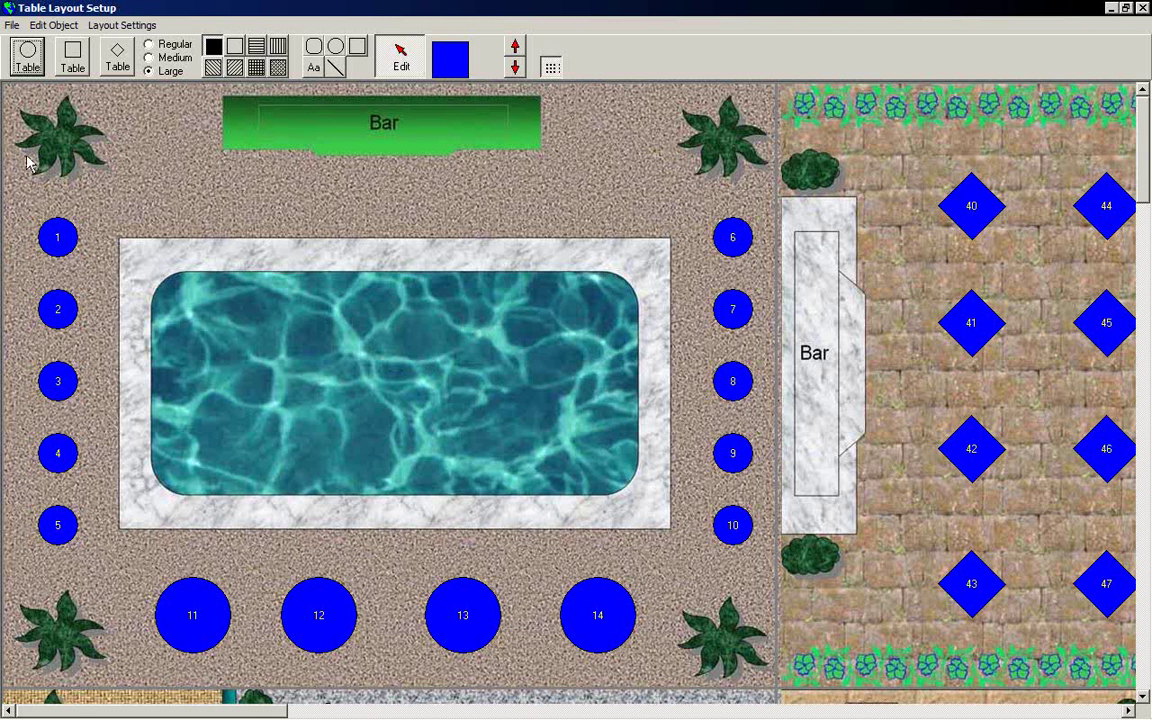
Exit the seating layout without saving the changes
left_click(12, 26)
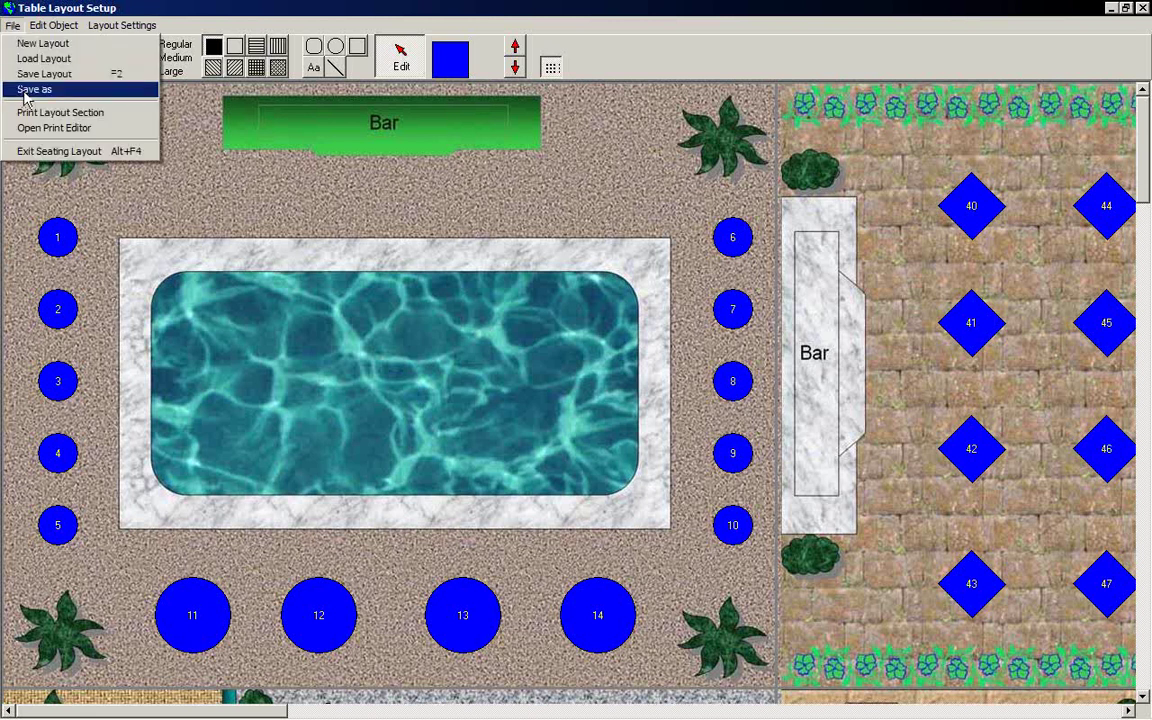
left_click(35, 151)
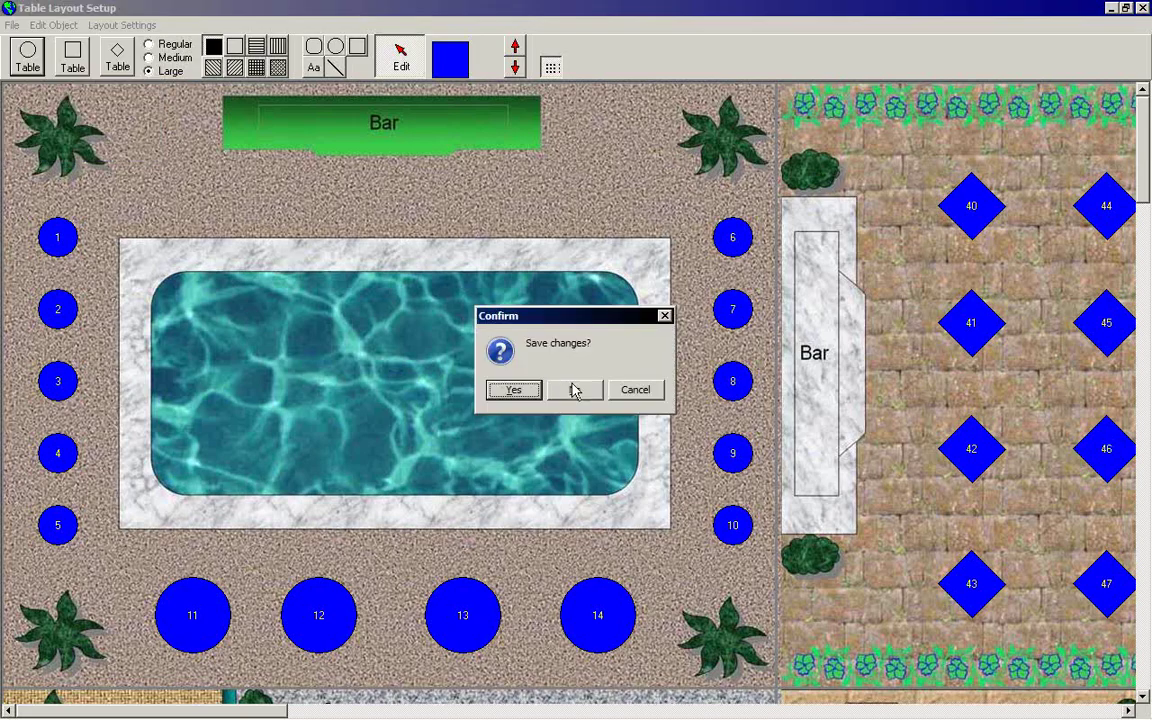
left_click(576, 390)
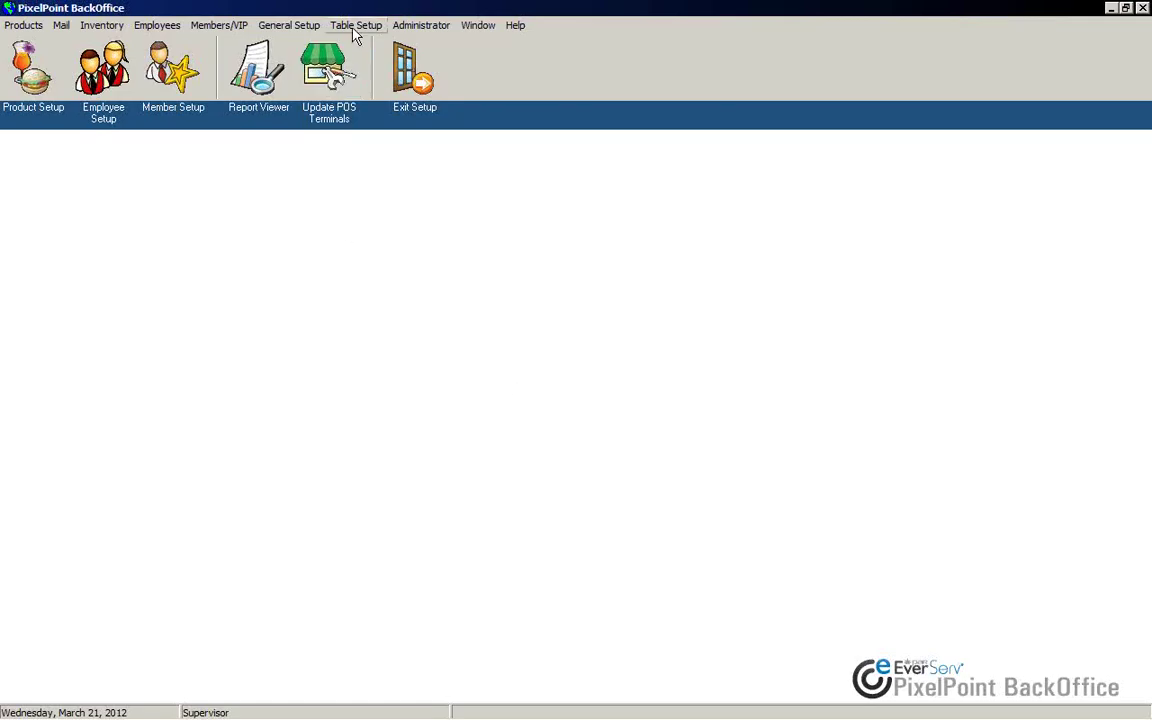
Try the 2D, 3D and 3D with shadow styles in Table Drawing Setup, and close the form without saving
left_click(355, 28)
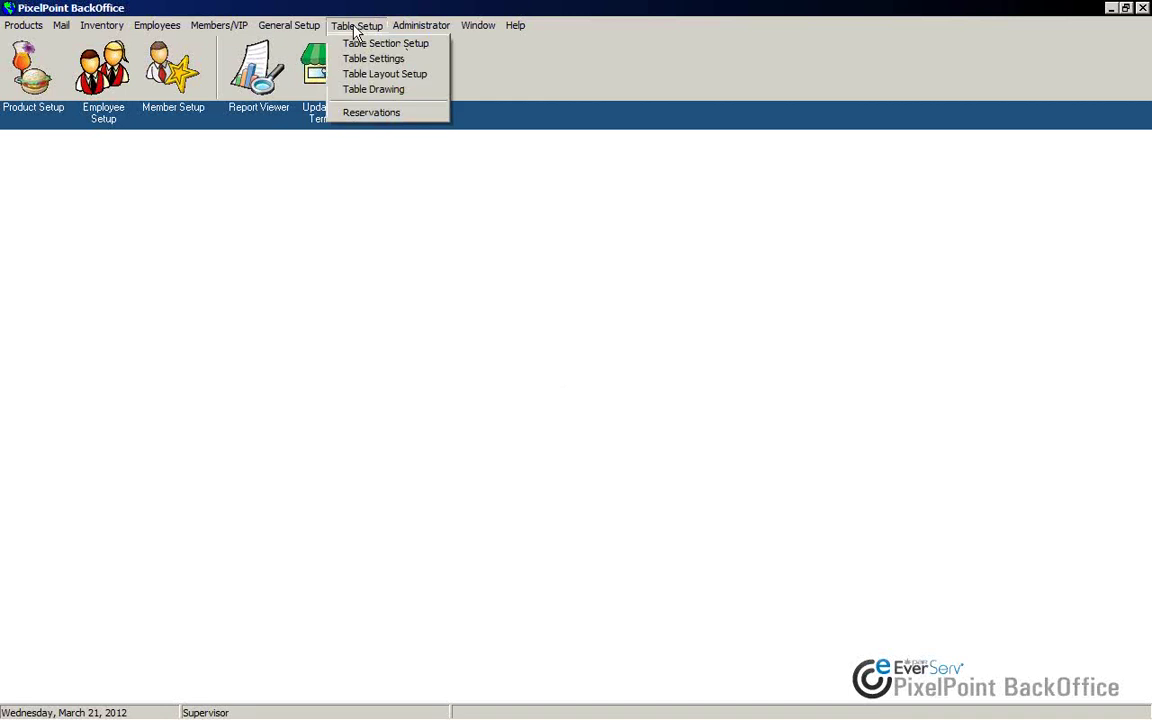
left_click(362, 90)
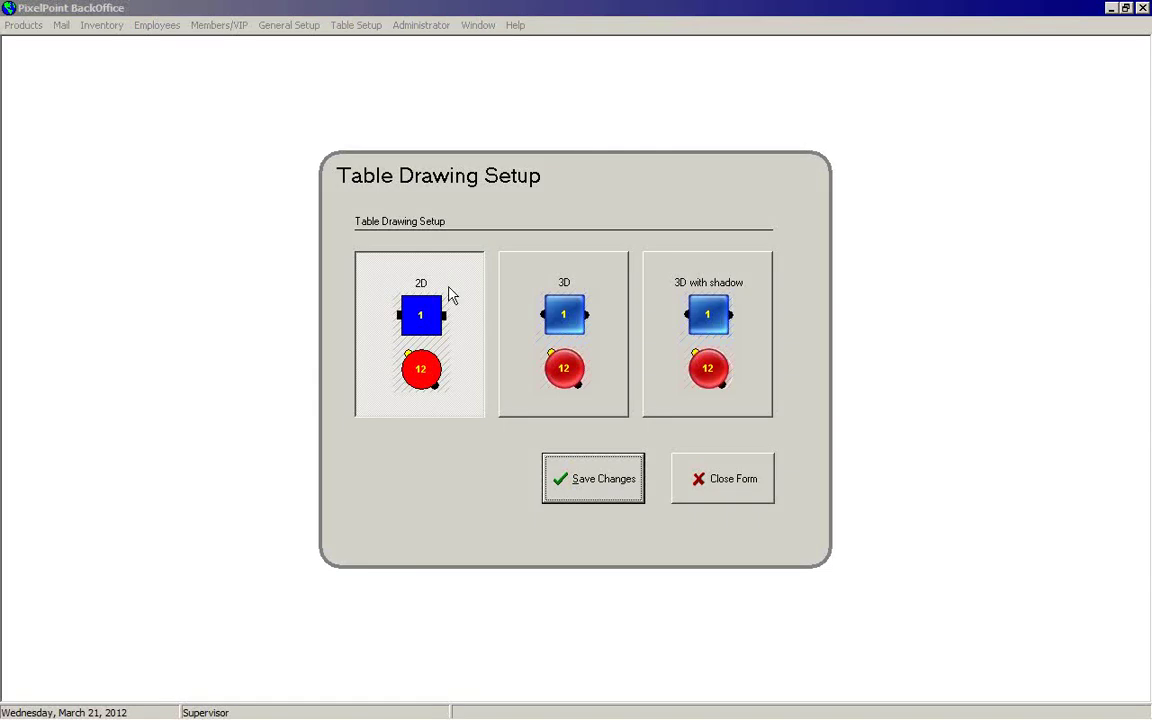
left_click(608, 352)
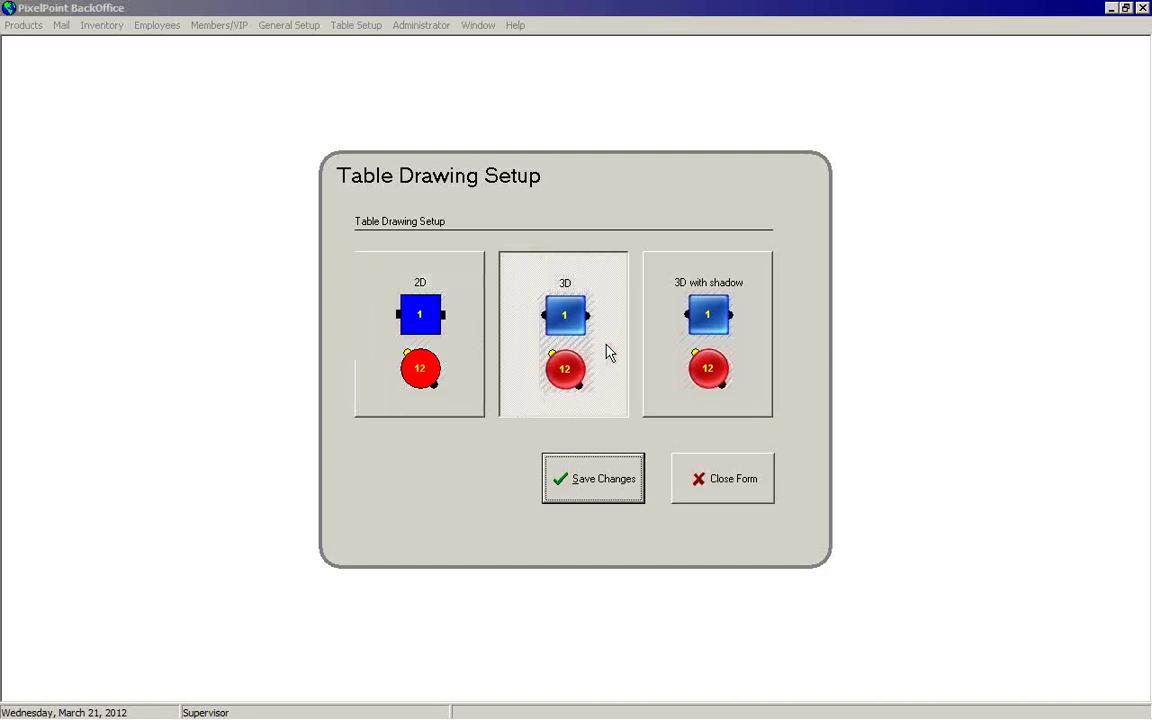
left_click(434, 366)
left_click(563, 369)
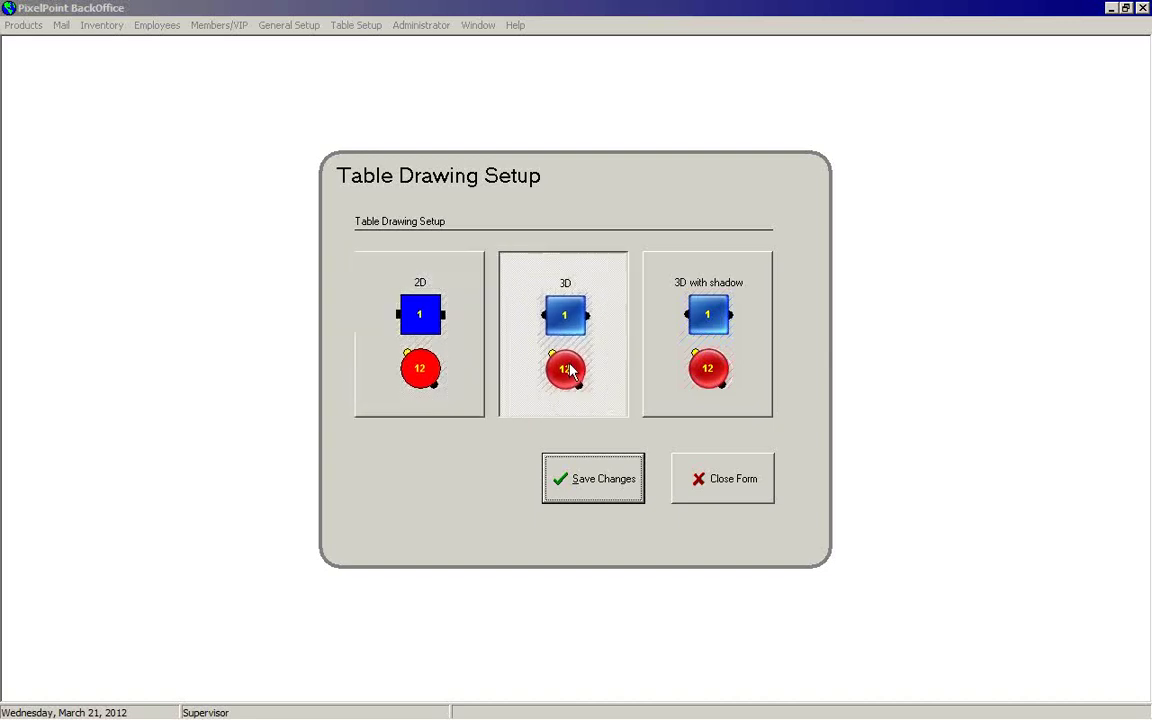
left_click(745, 360)
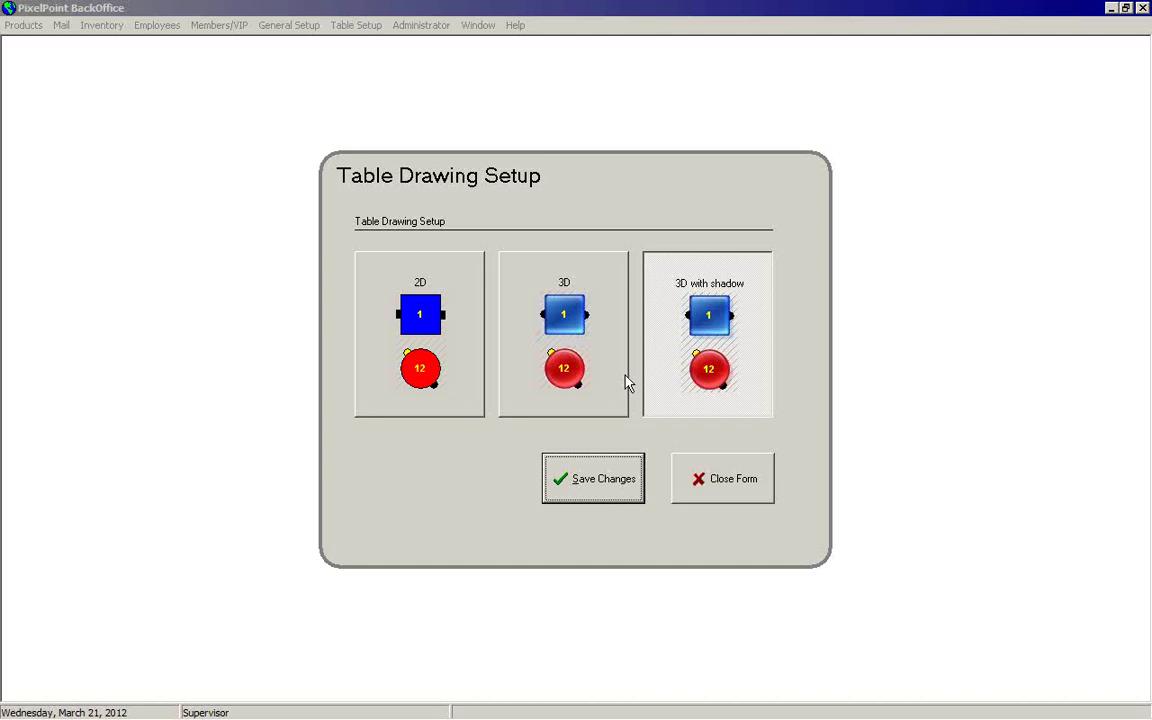
left_click(731, 488)
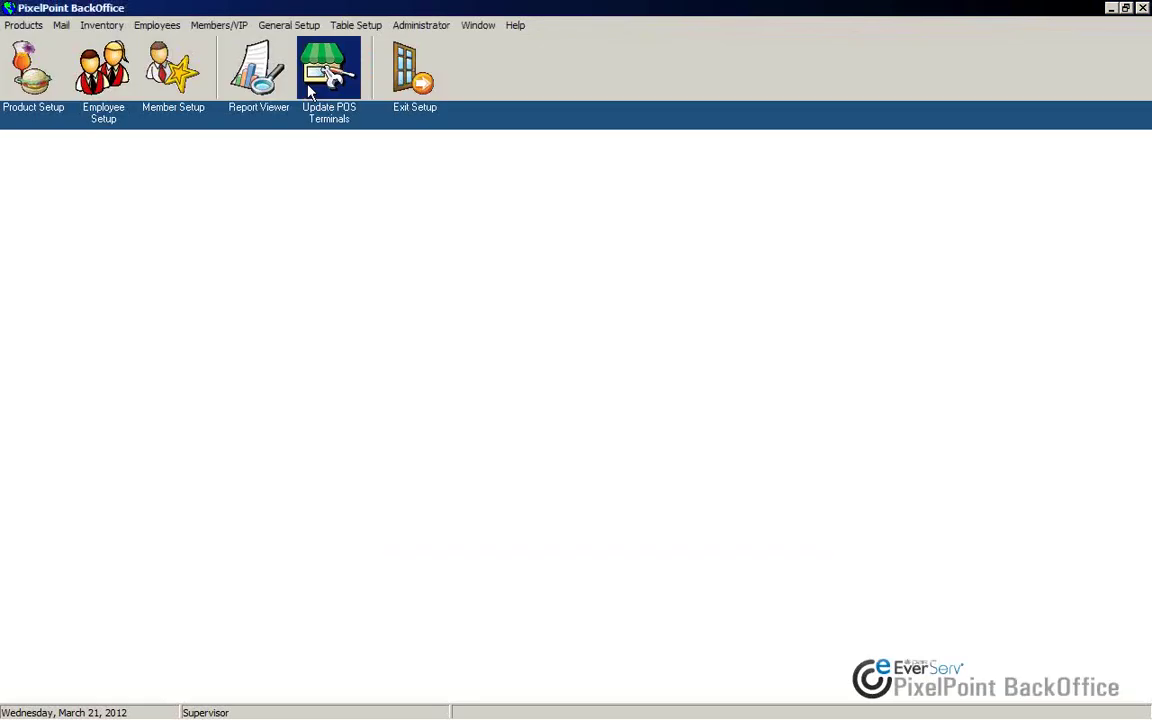
Open Reservations, view the date, time, customers and duration options of a new reservation, and cancel it
left_click(356, 25)
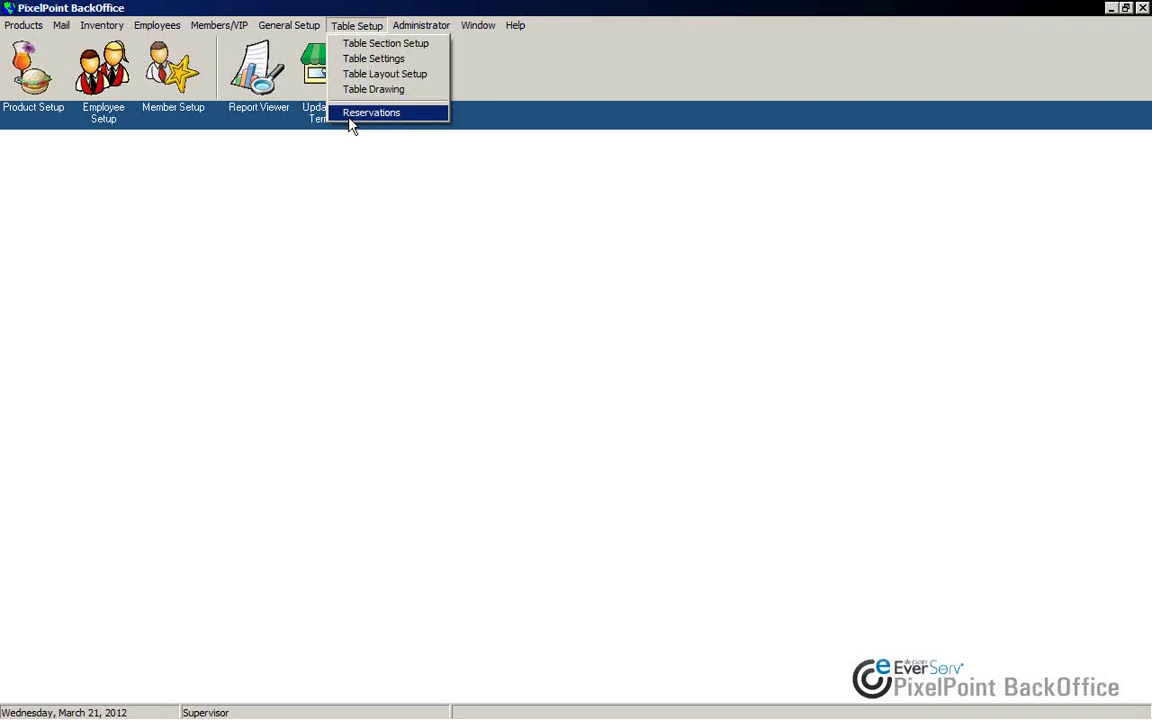
left_click(370, 112)
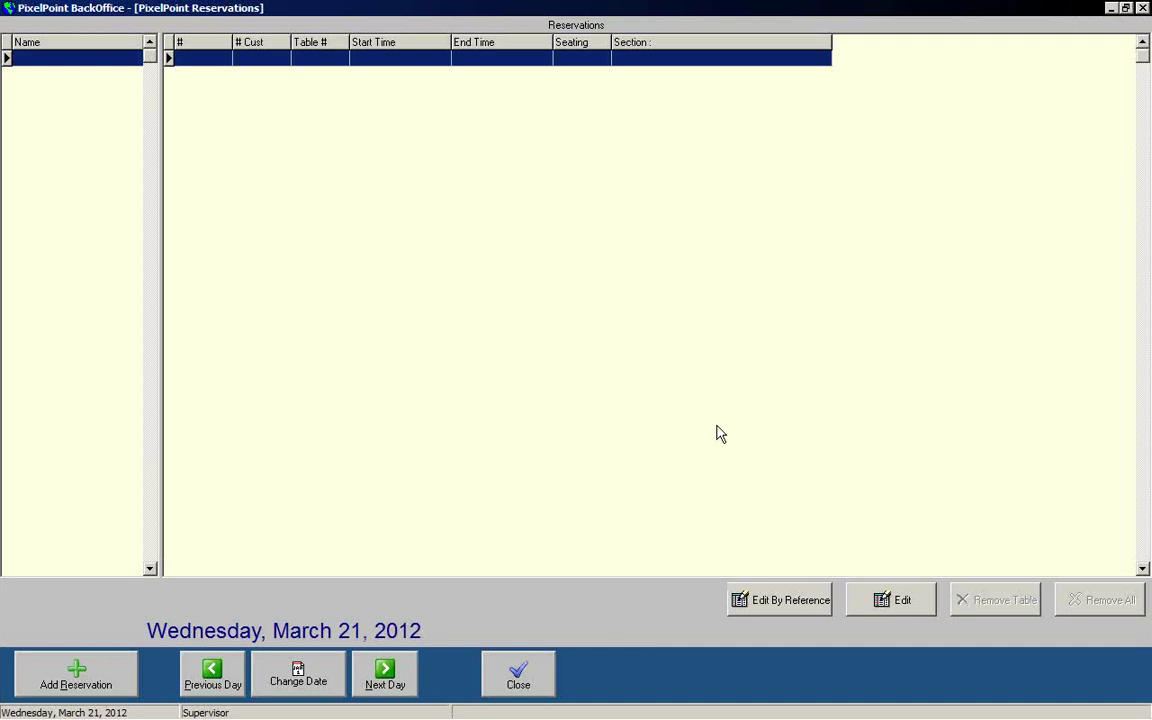
left_click(88, 686)
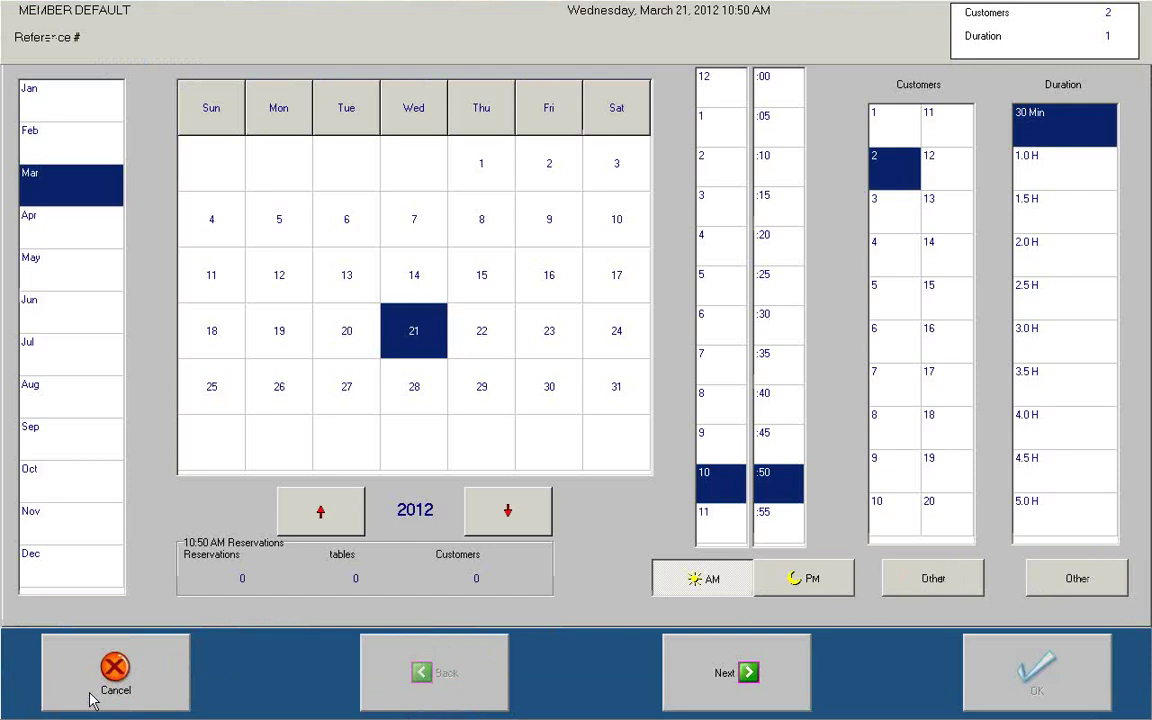
left_click(90, 700)
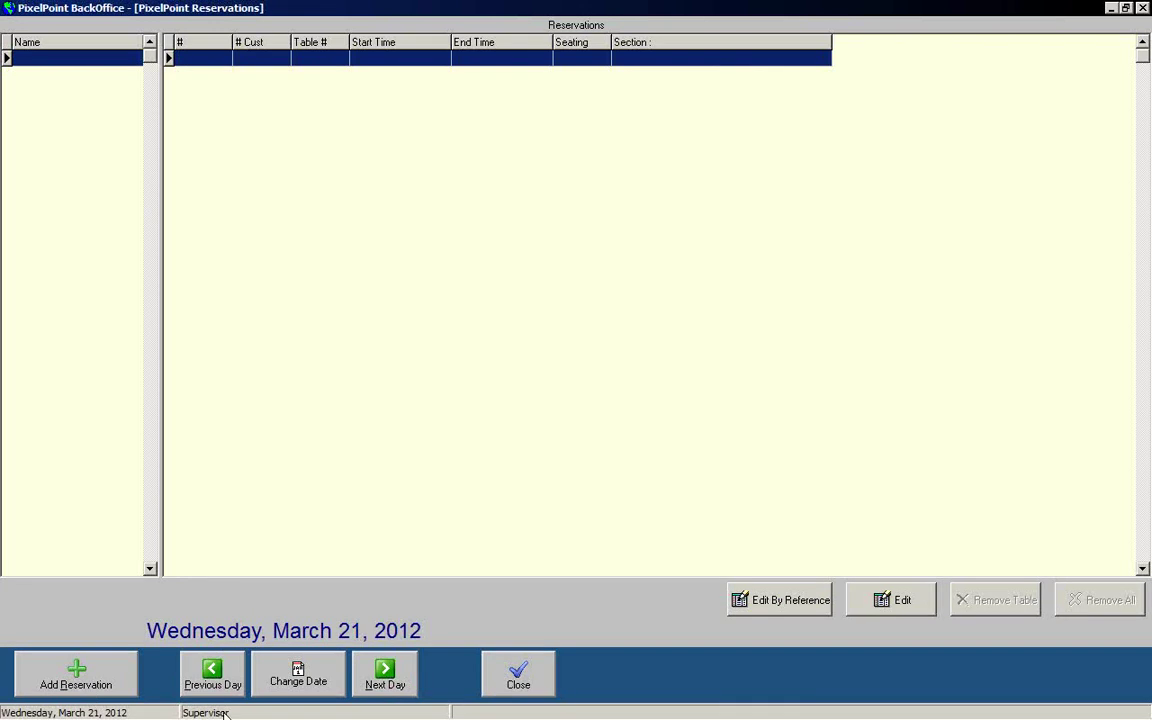
Close the Reservations window
left_click(519, 680)
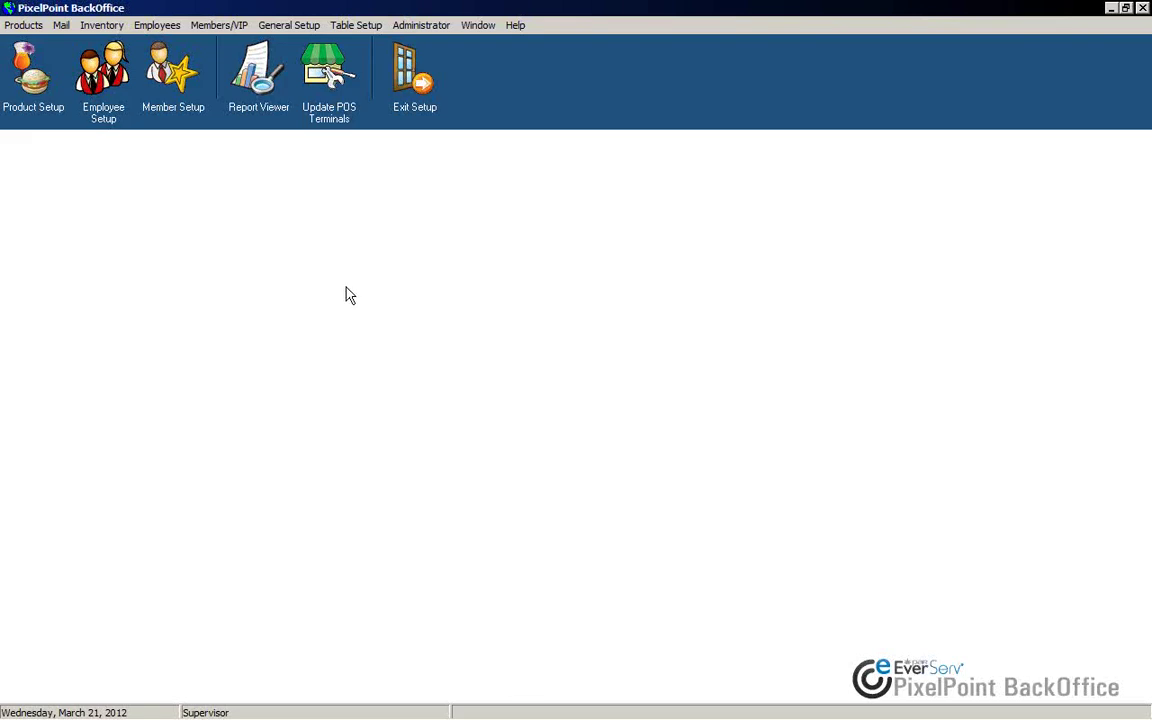
left_click(351, 28)
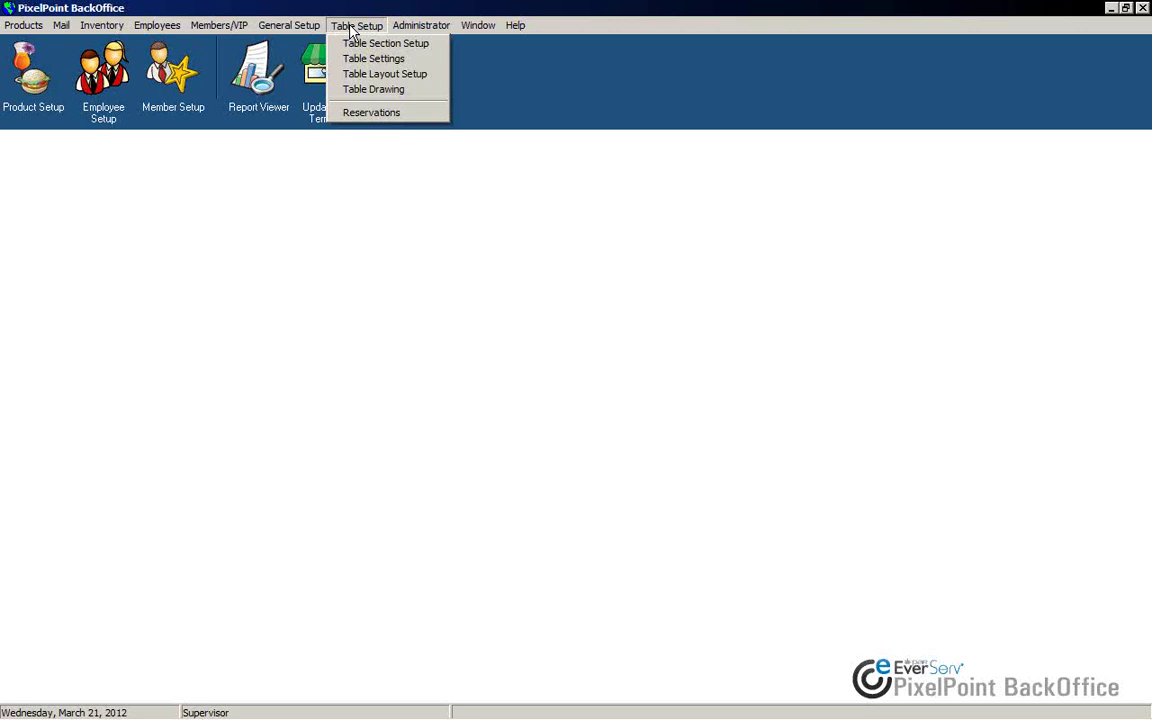
mouse_move(296, 33)
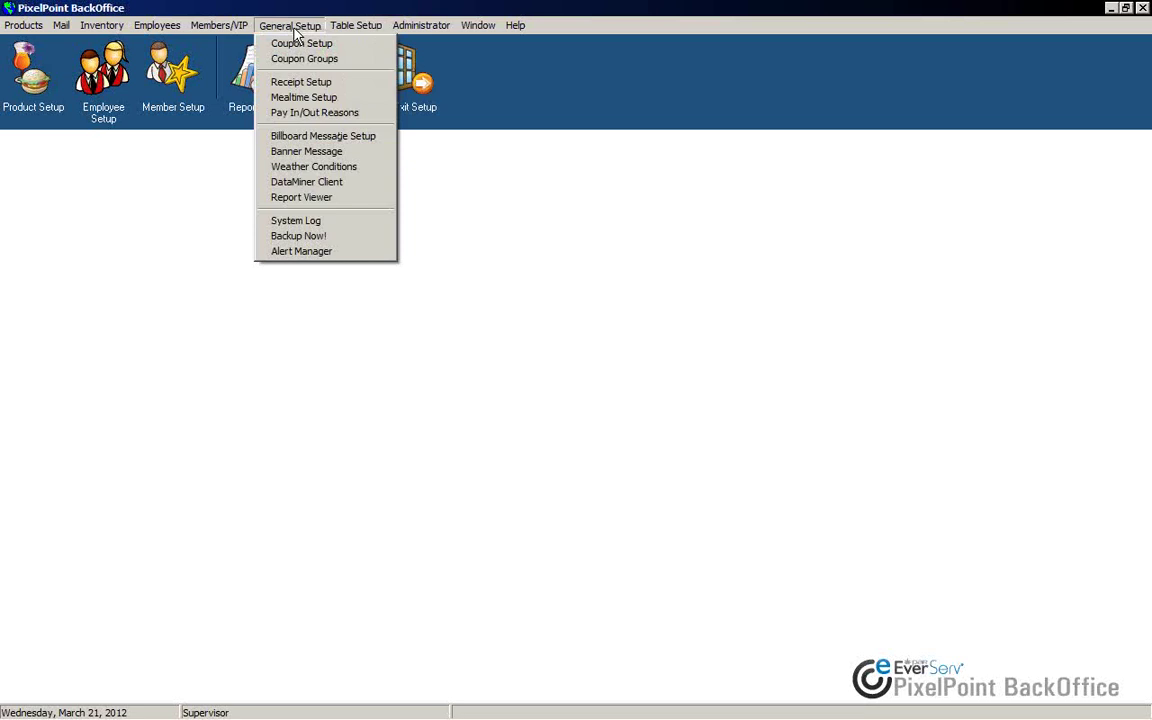
left_click(1137, 451)
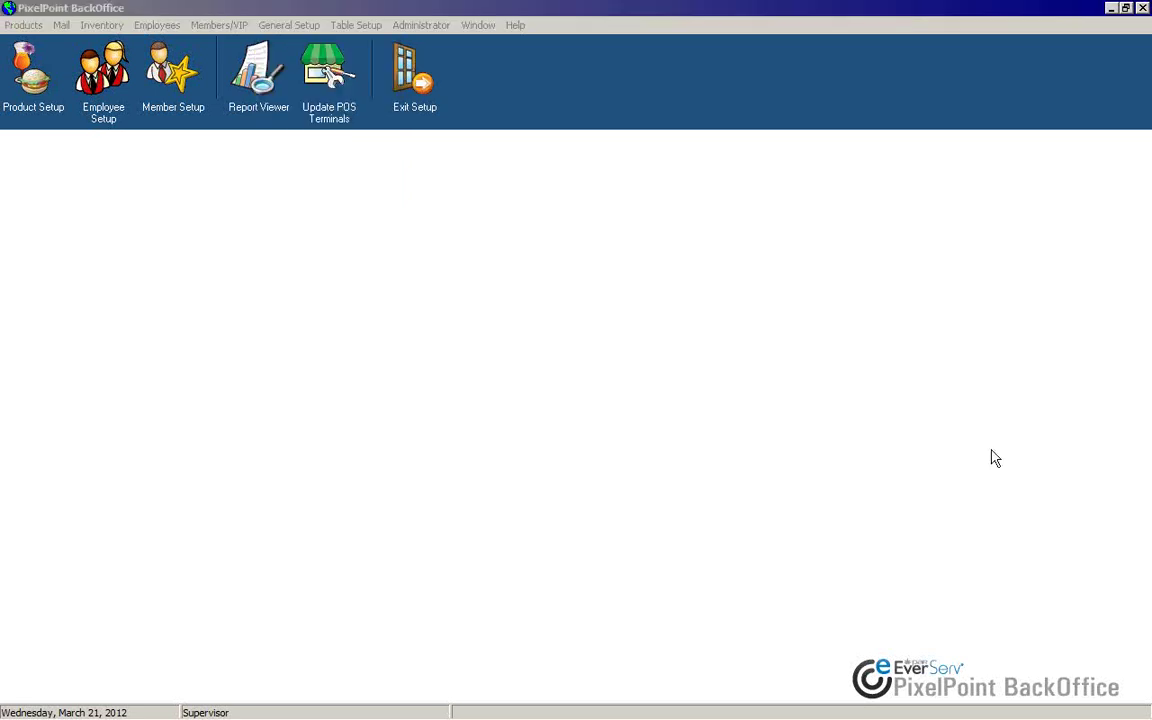
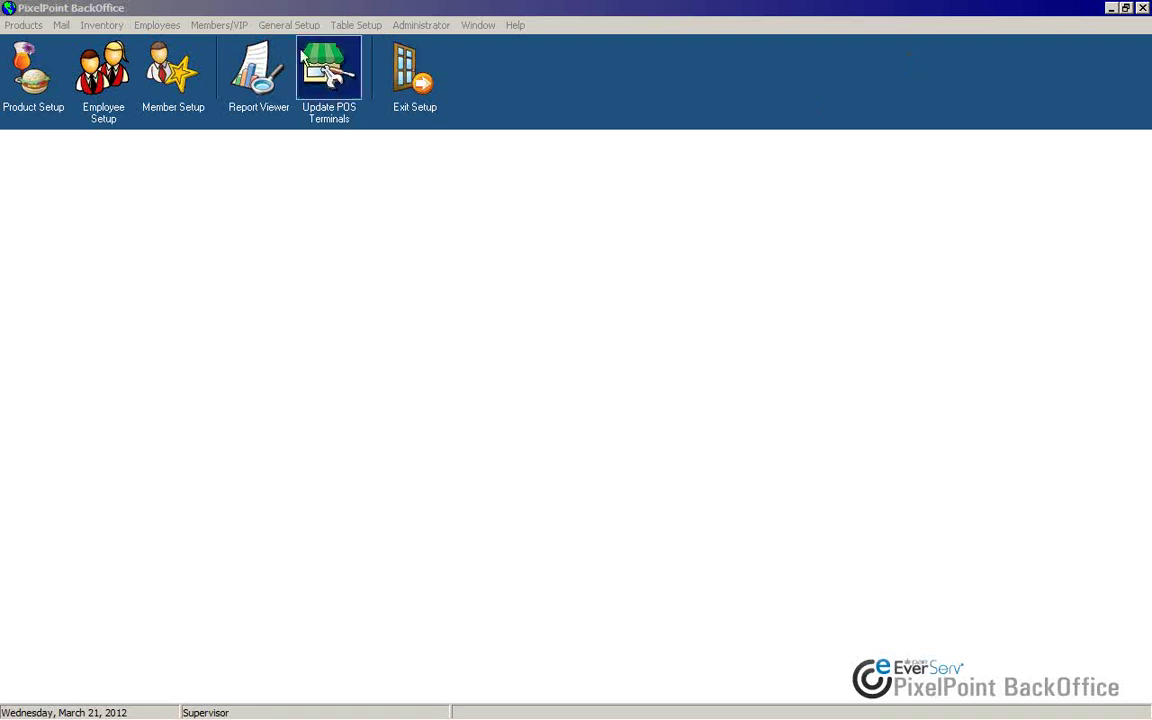
Open Coupon Setup and view the security level choices of the 10% Off coupon
left_click(350, 27)
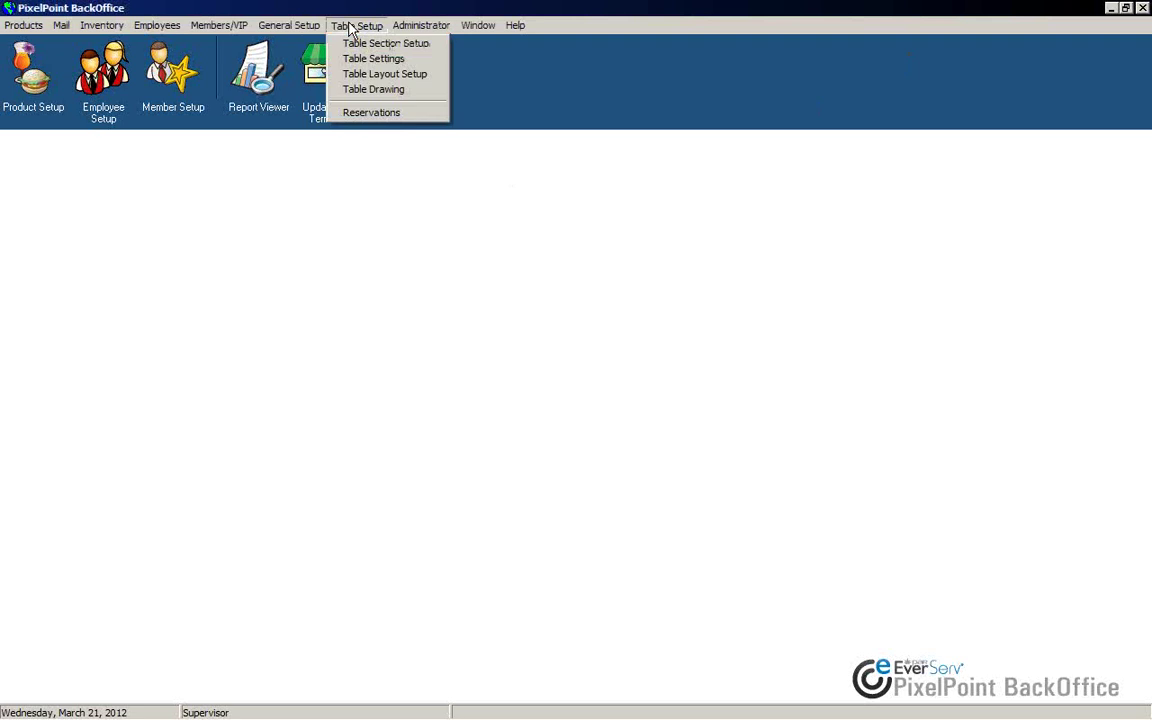
mouse_move(322, 30)
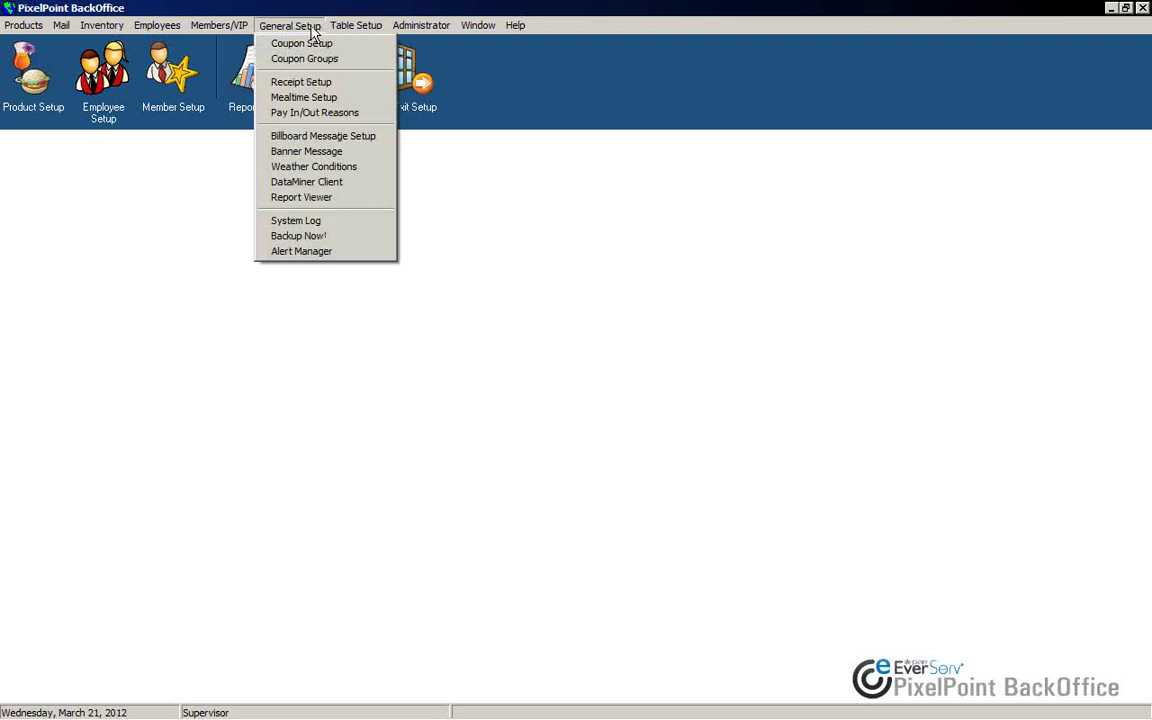
mouse_move(430, 30)
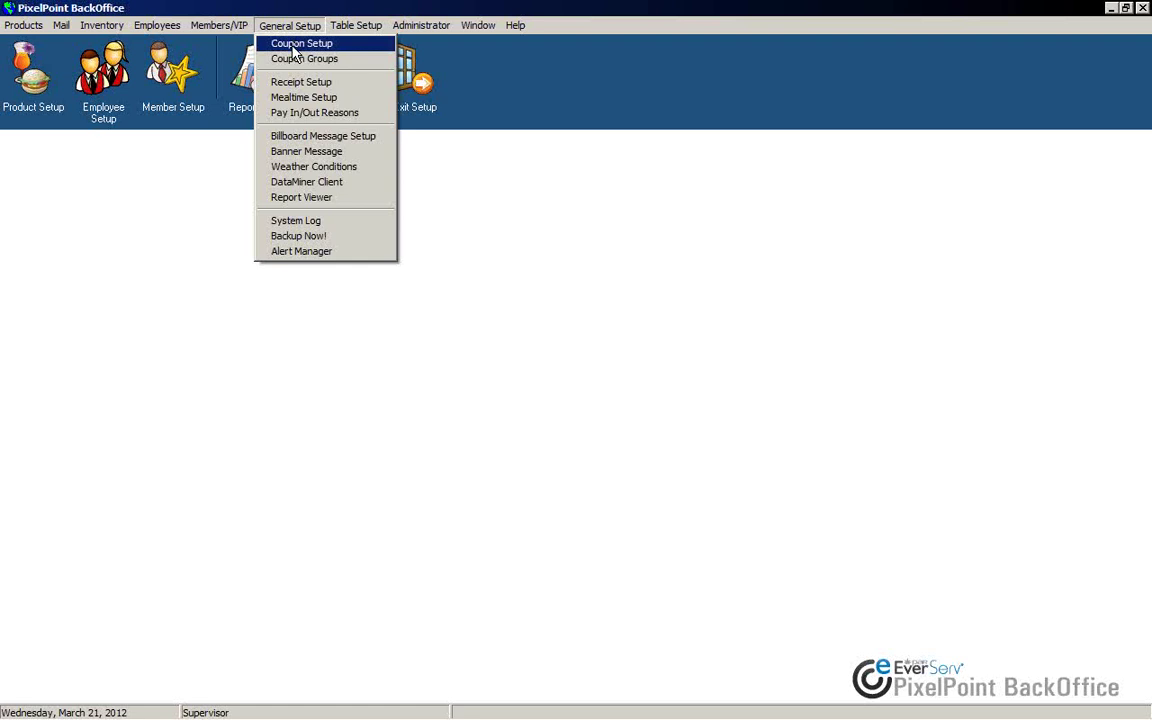
left_click(293, 44)
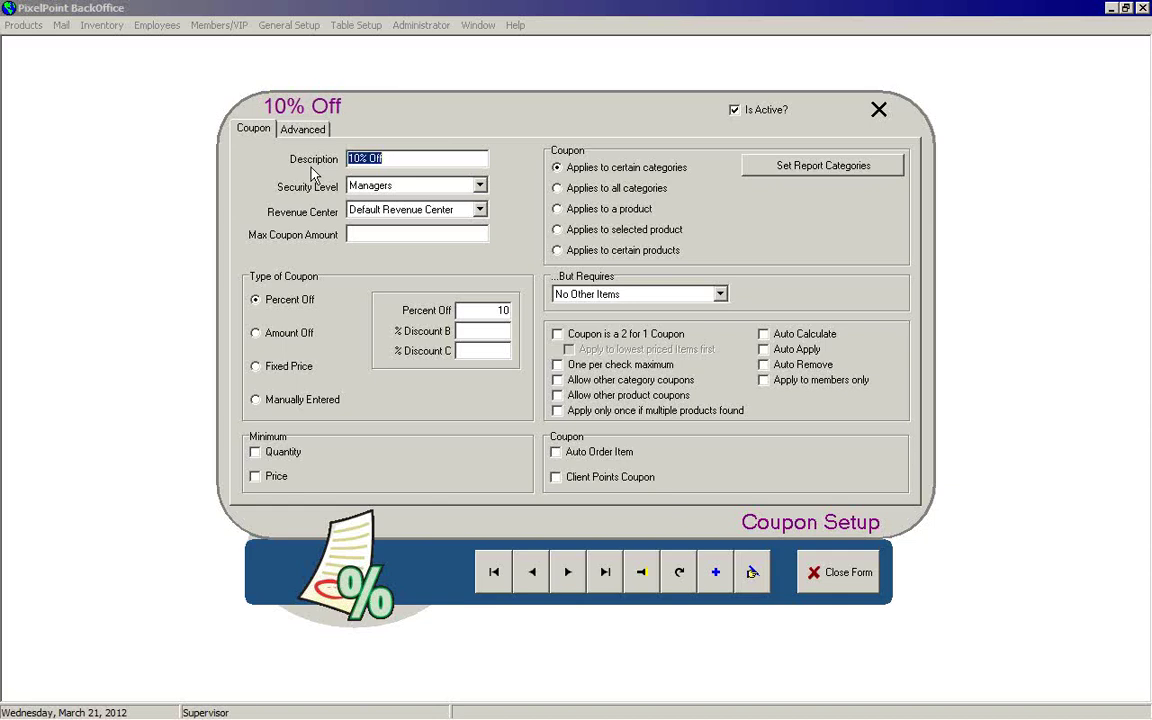
key("End")
left_click(480, 187)
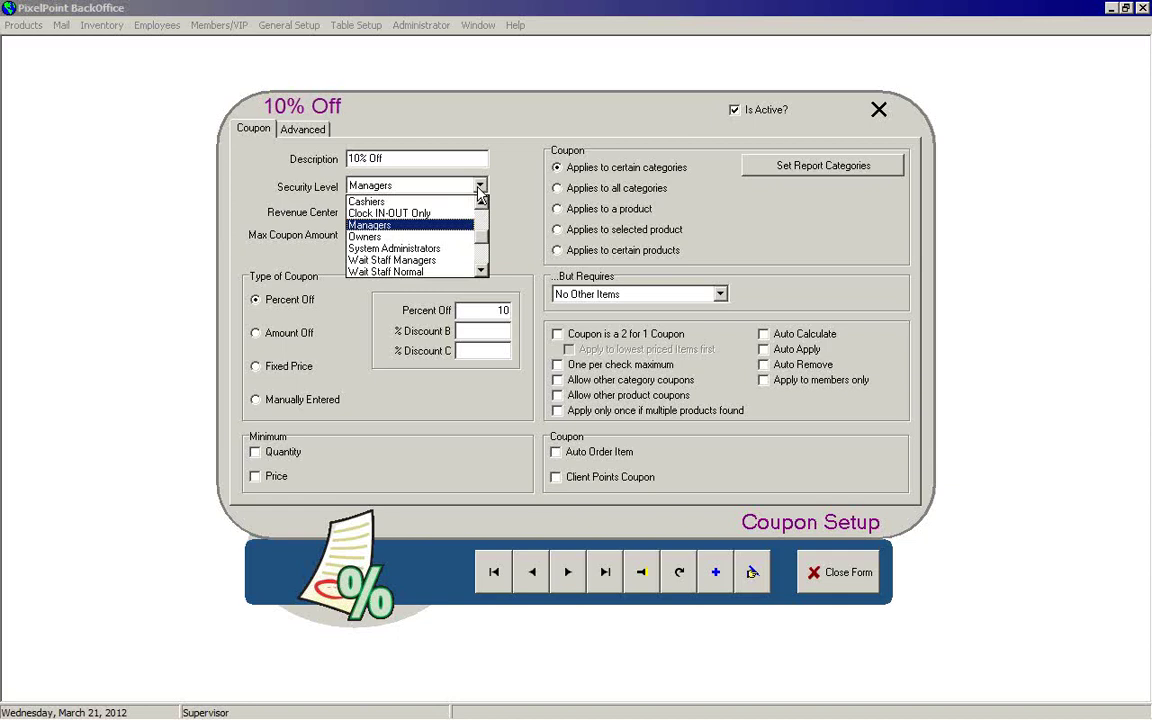
left_click(480, 190)
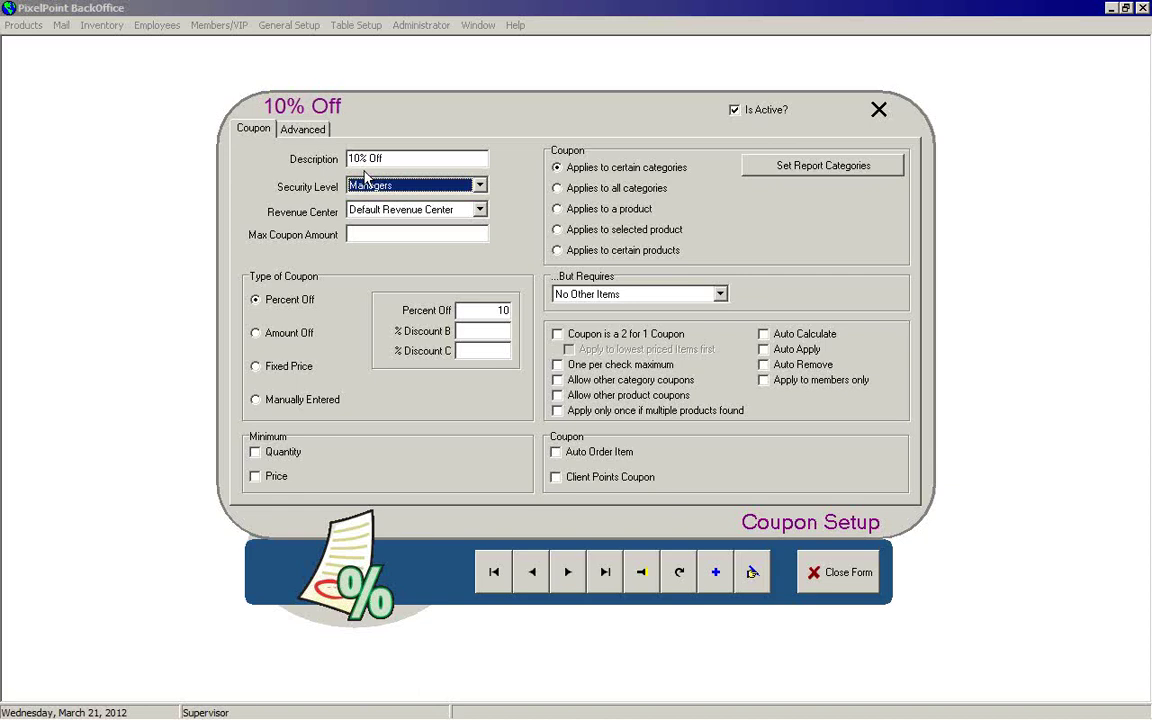
Try a max coupon amount of 40 on the 10% Off coupon, and clear the amount
left_click(360, 234)
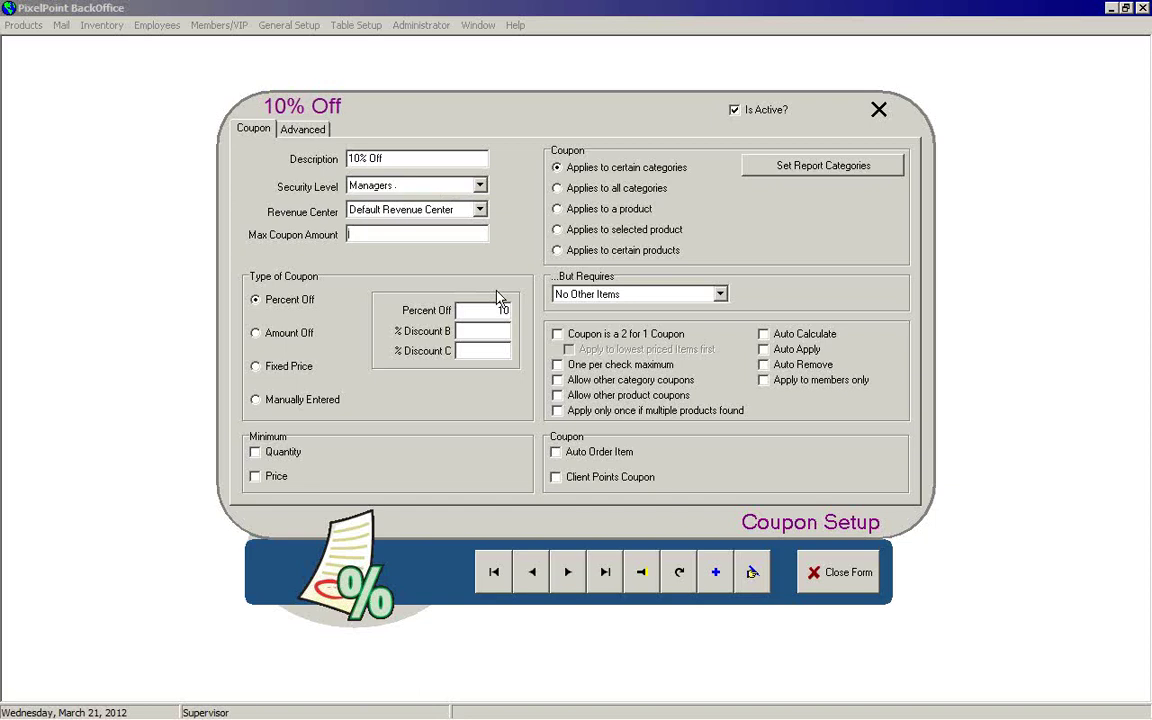
type("40")
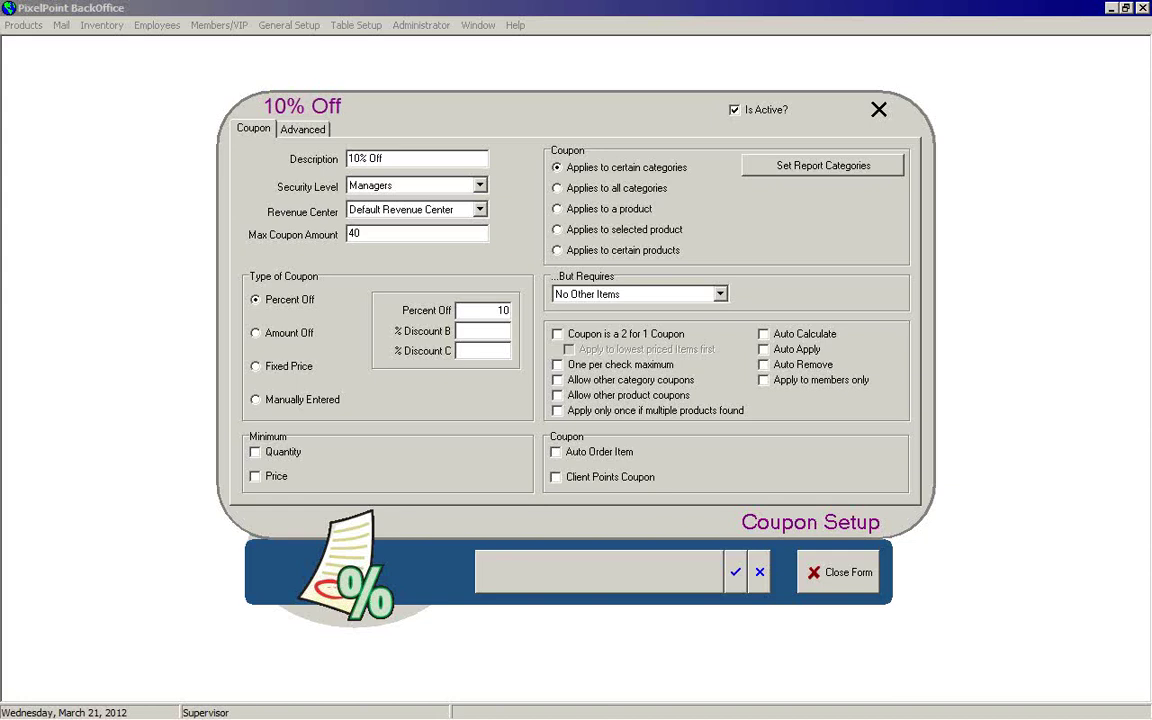
key("BackSpace")
key("BackSpace")
Try the Amount Off and Fixed Price coupon types, entering a trial fixed price and clearing it
left_click(257, 334)
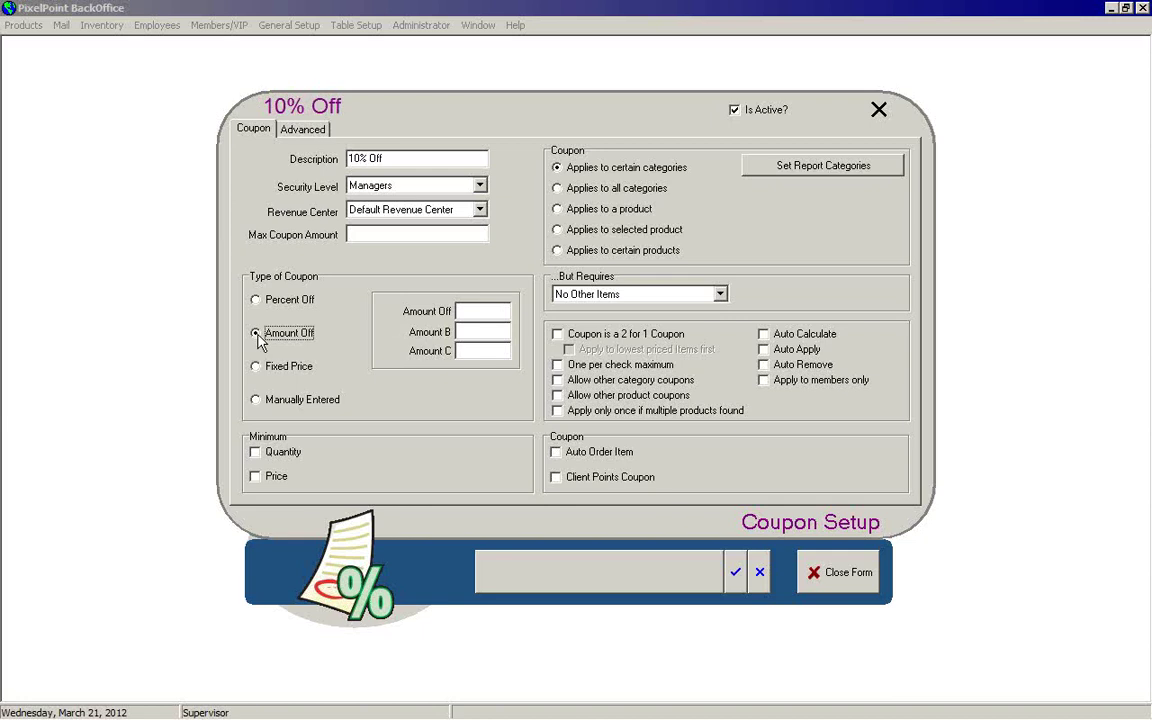
left_click(256, 367)
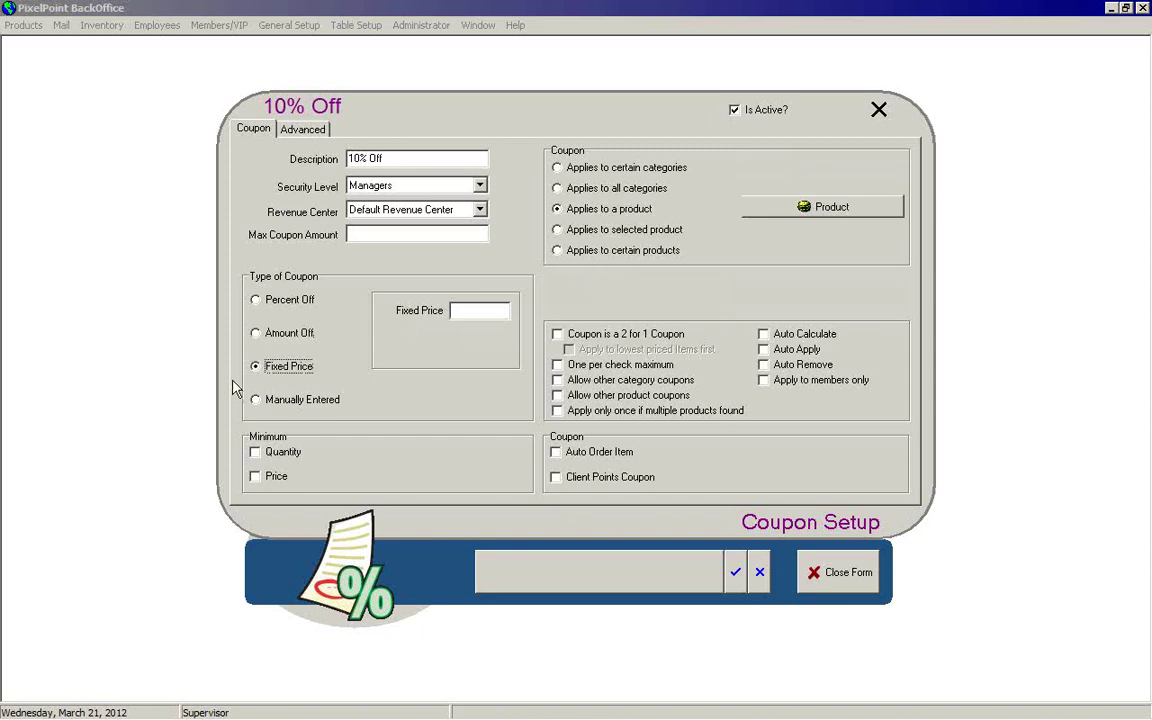
left_click(472, 316)
type("9.9")
type(".")
key("BackSpace")
key("BackSpace")
key("BackSpace")
key("BackSpace")
Compare the value fields of the Manually Entered, Percent Off and Amount Off coupon types
left_click(256, 400)
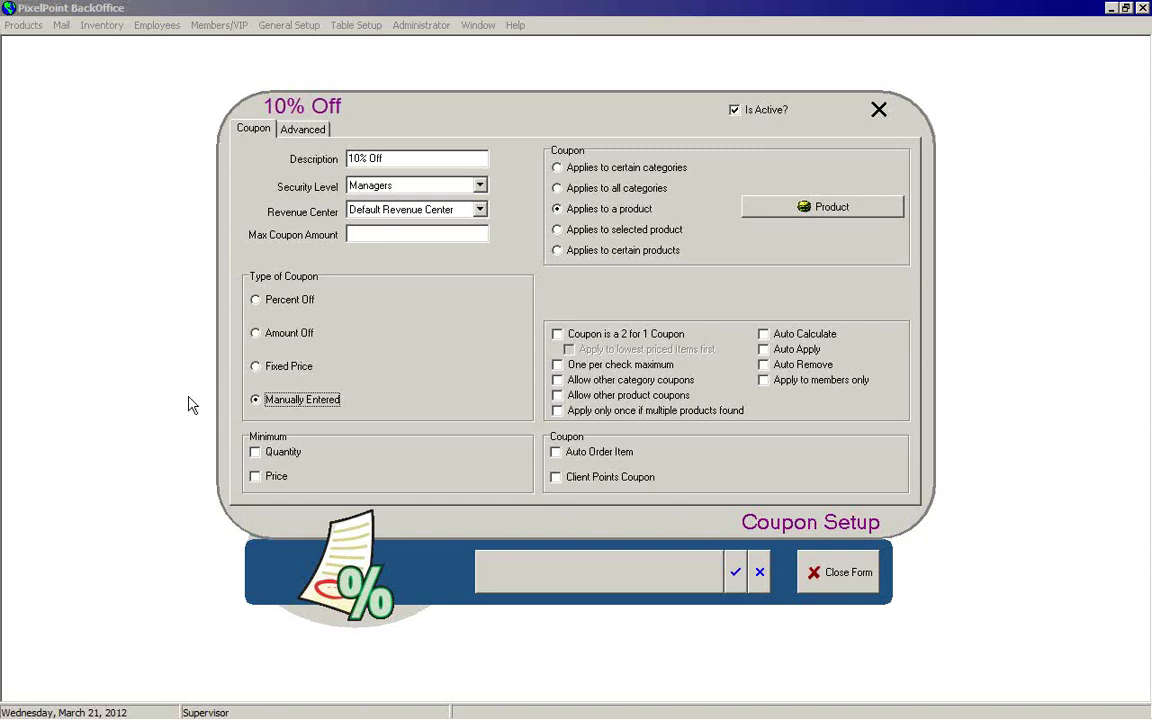
left_click(255, 299)
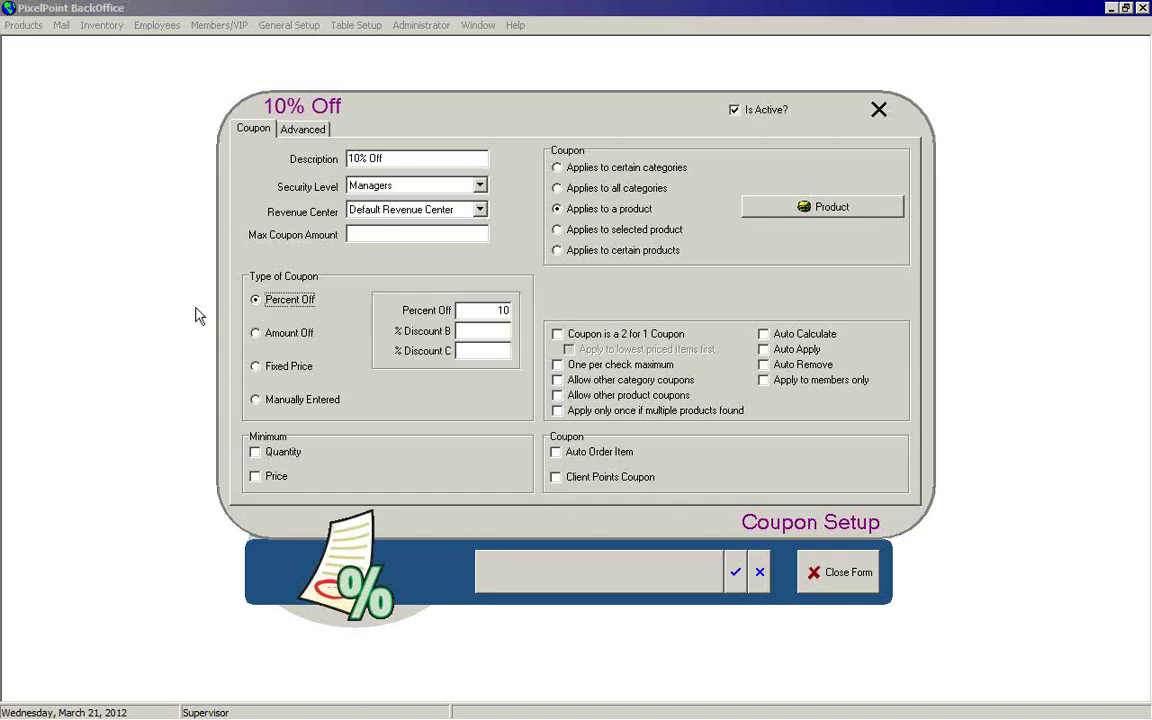
left_click(255, 332)
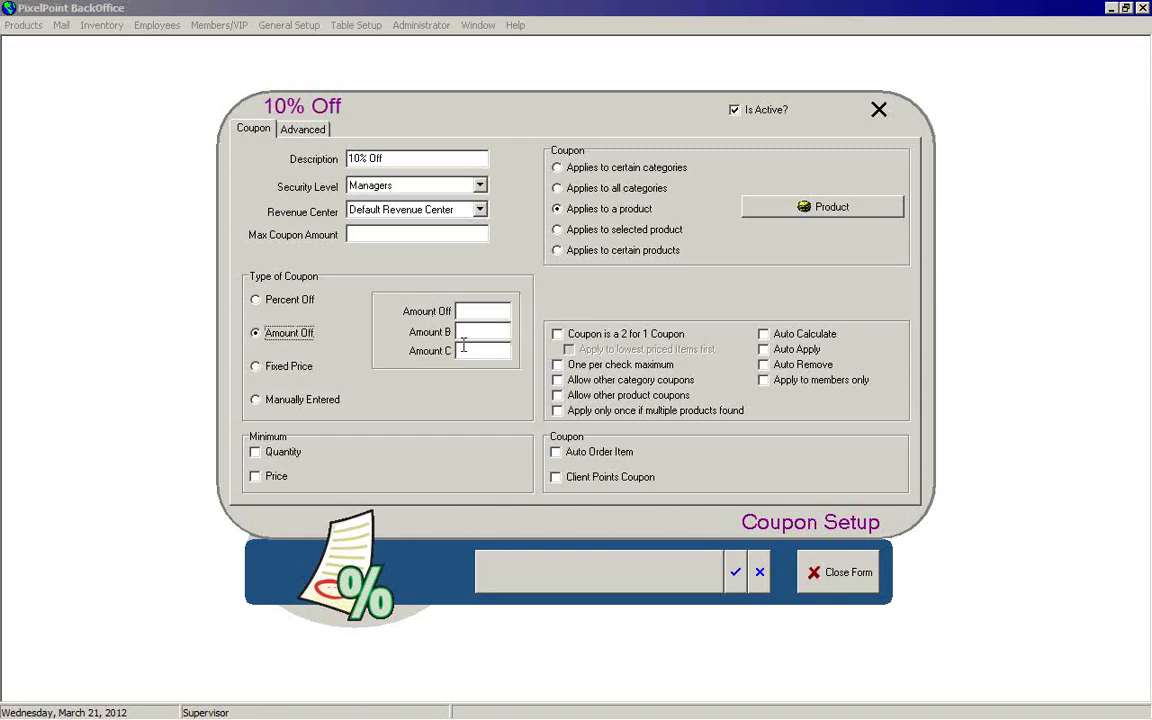
Make the coupon a Percent Off type with % Discount B set to 6 and % Discount C set to 4
left_click(257, 301)
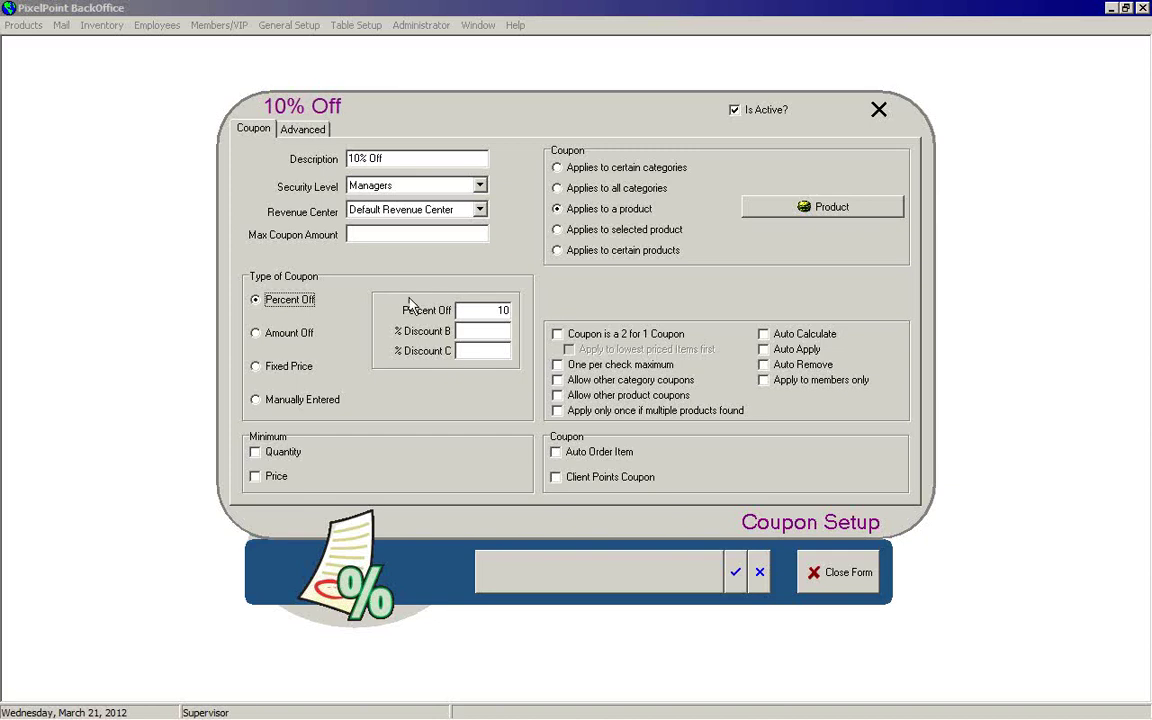
left_click(498, 333)
type("6")
key("Tab")
type("4")
key("Tab")
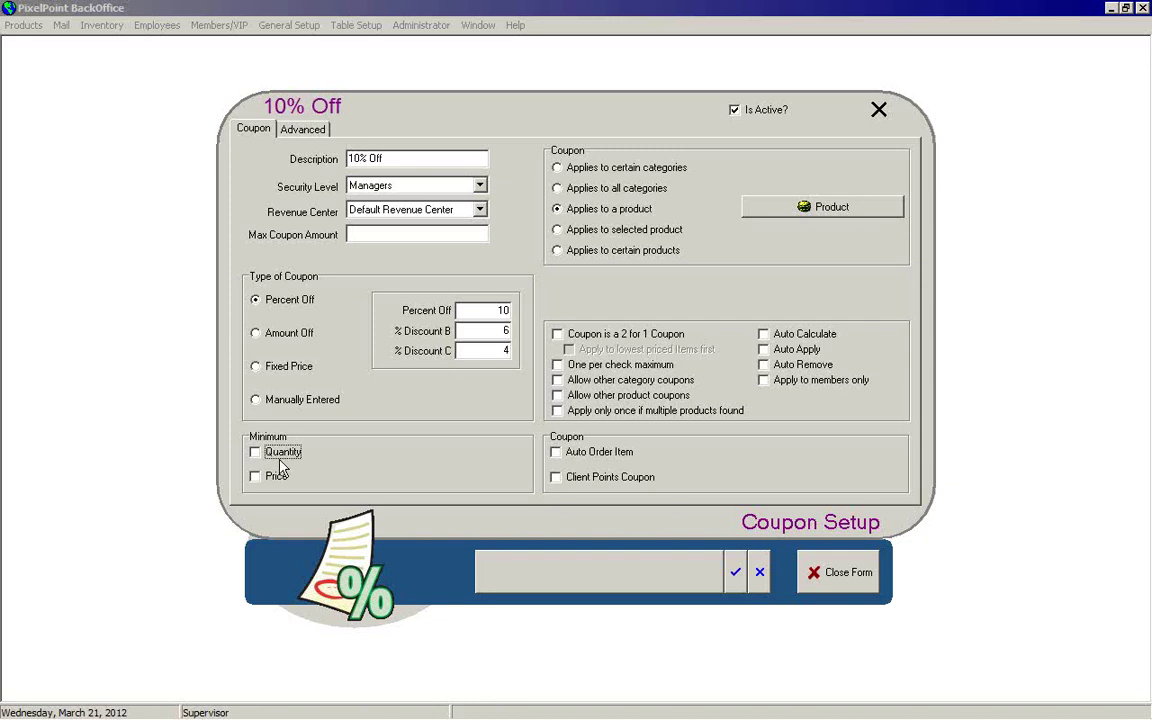
left_click(256, 336)
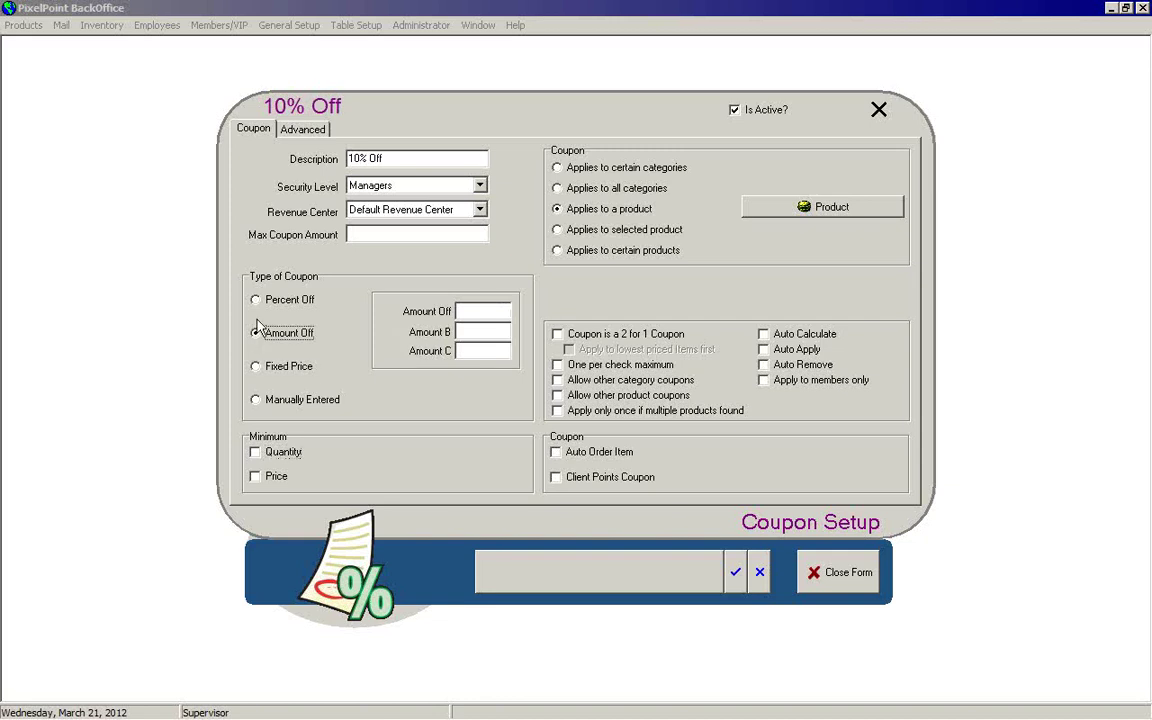
left_click(256, 300)
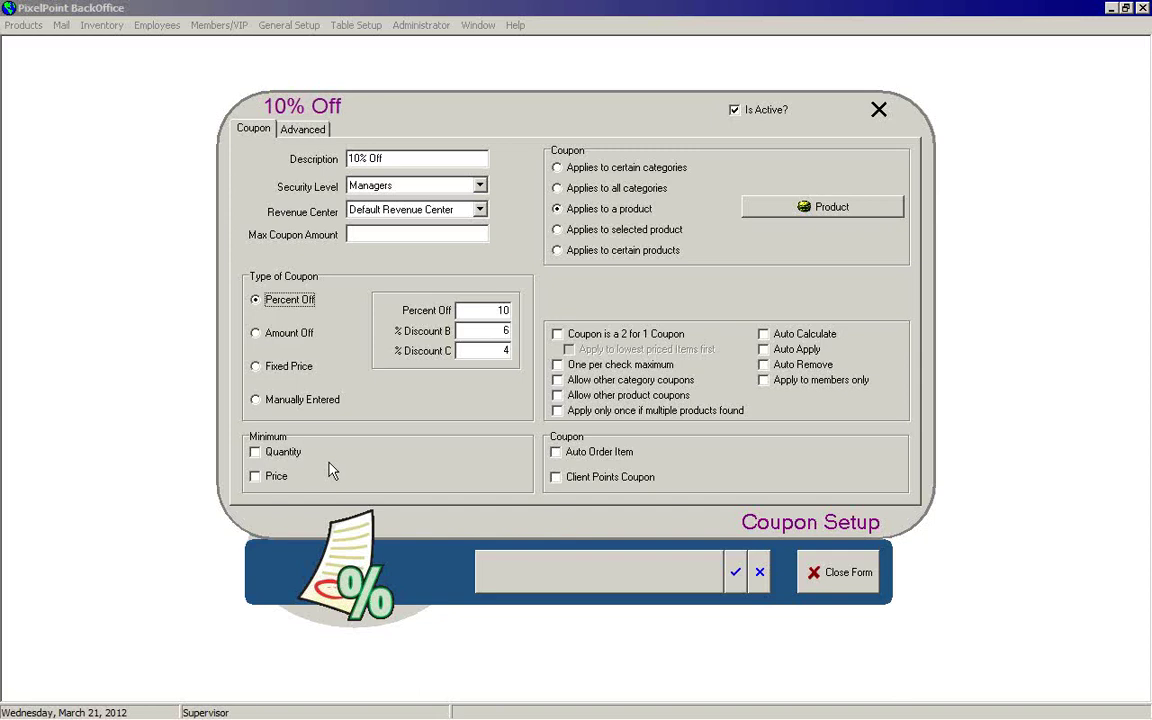
Enable the minimum quantity requirement for the 10% Off coupon
left_click(256, 452)
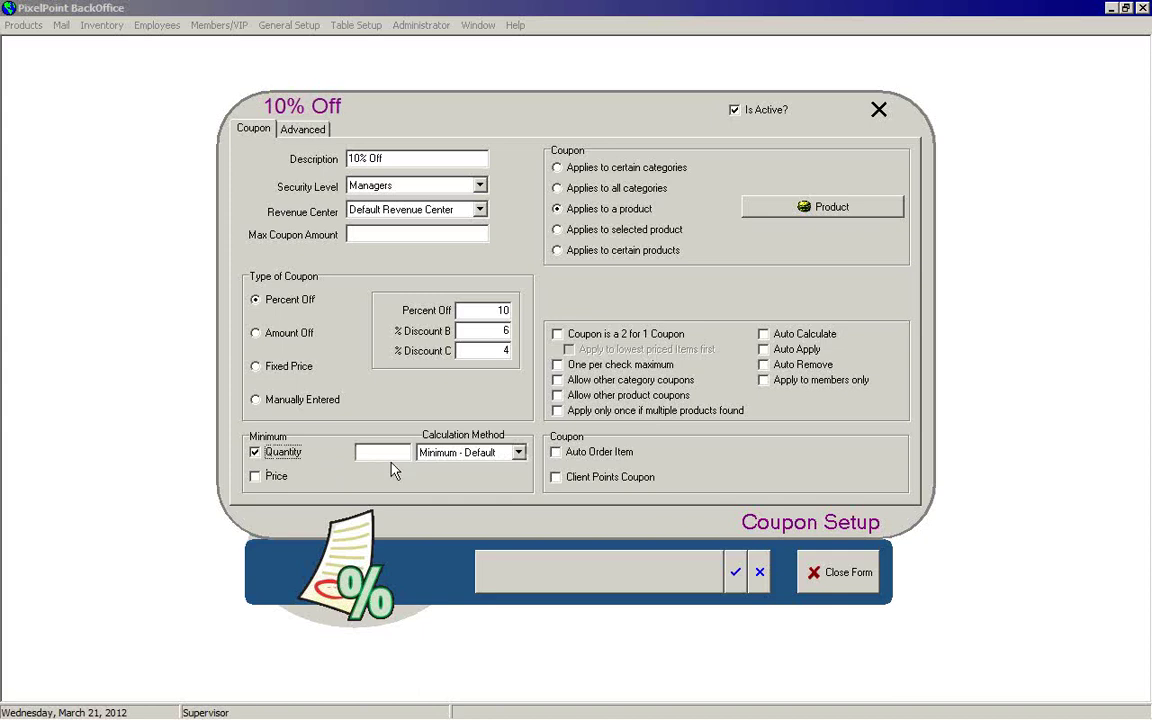
Try a minimum quantity of 3 on the coupon, checking the available calculation methods before removing the requirement
type("3")
key("Tab")
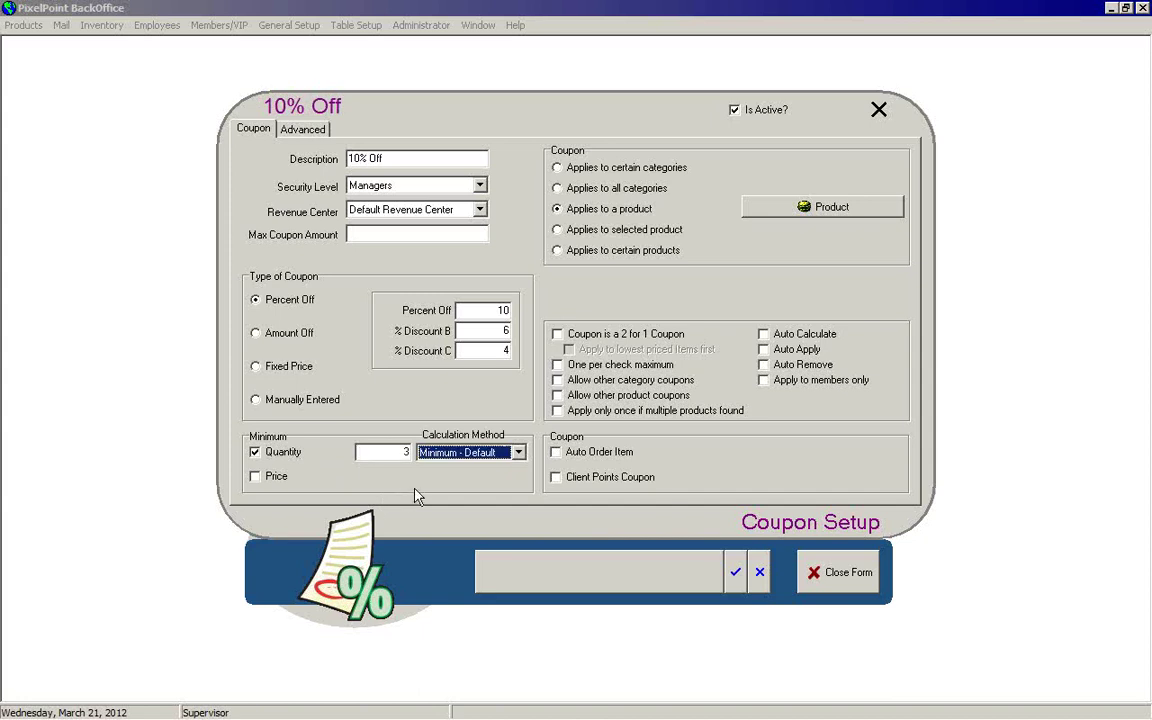
left_click(520, 455)
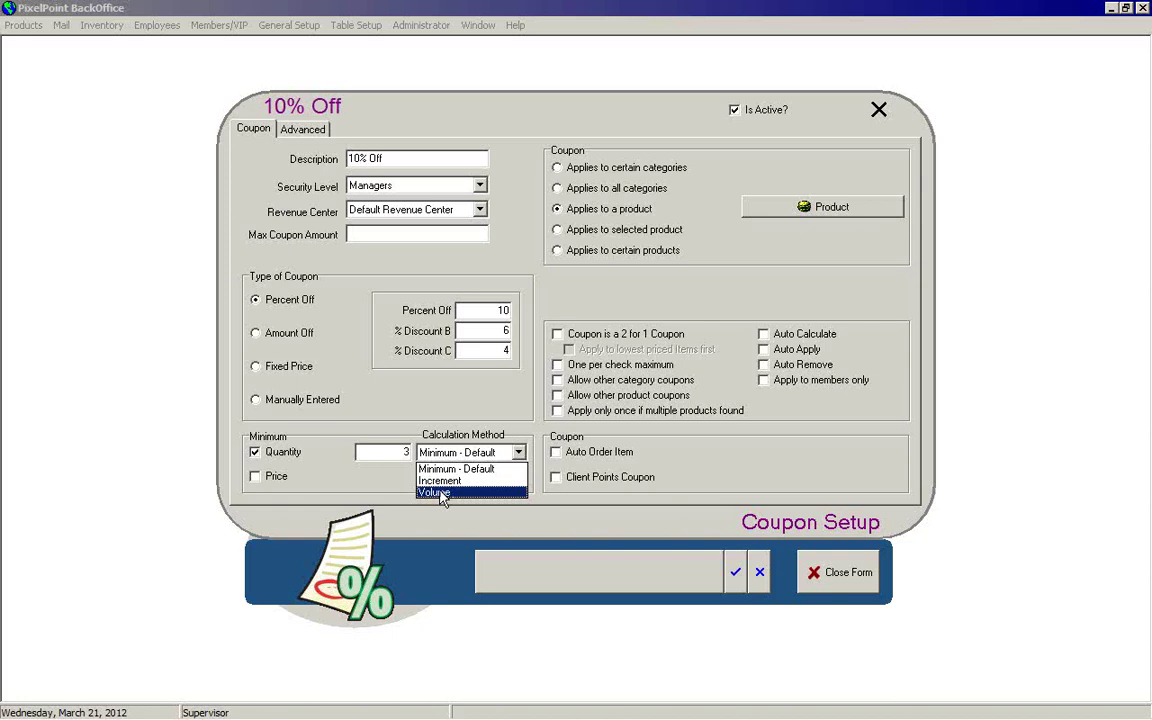
left_click(386, 481)
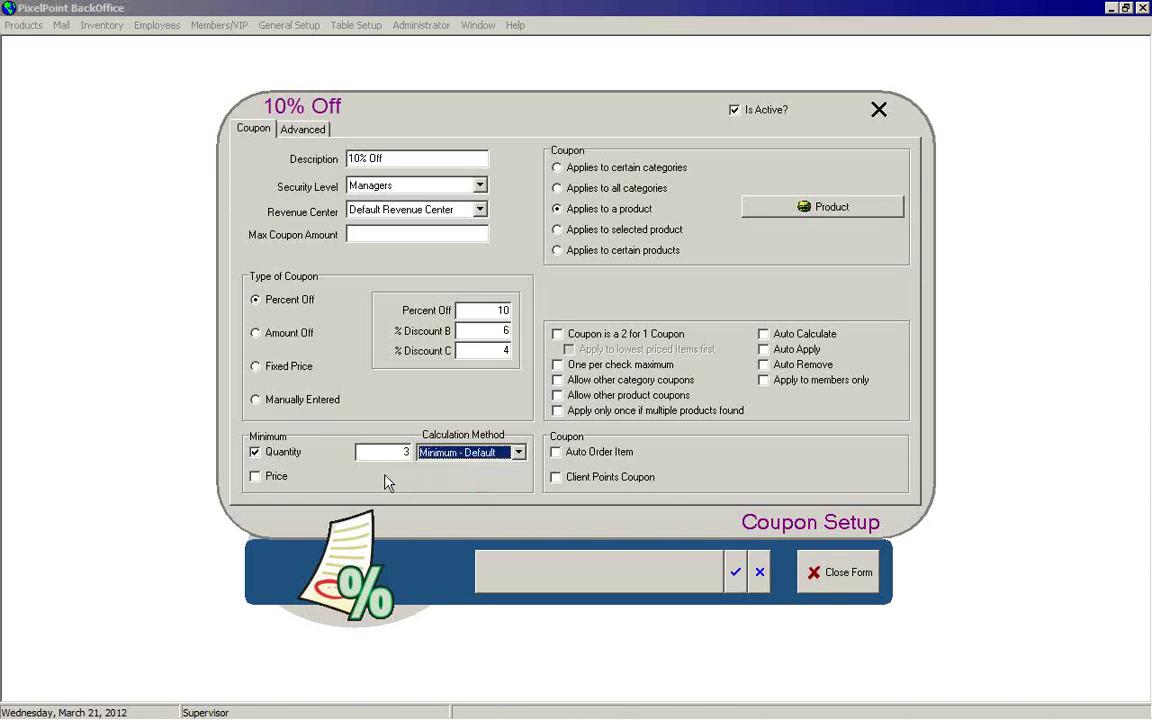
left_click(255, 452)
Try a minimum price of 10.00 on the coupon and remove the requirement again
left_click(256, 477)
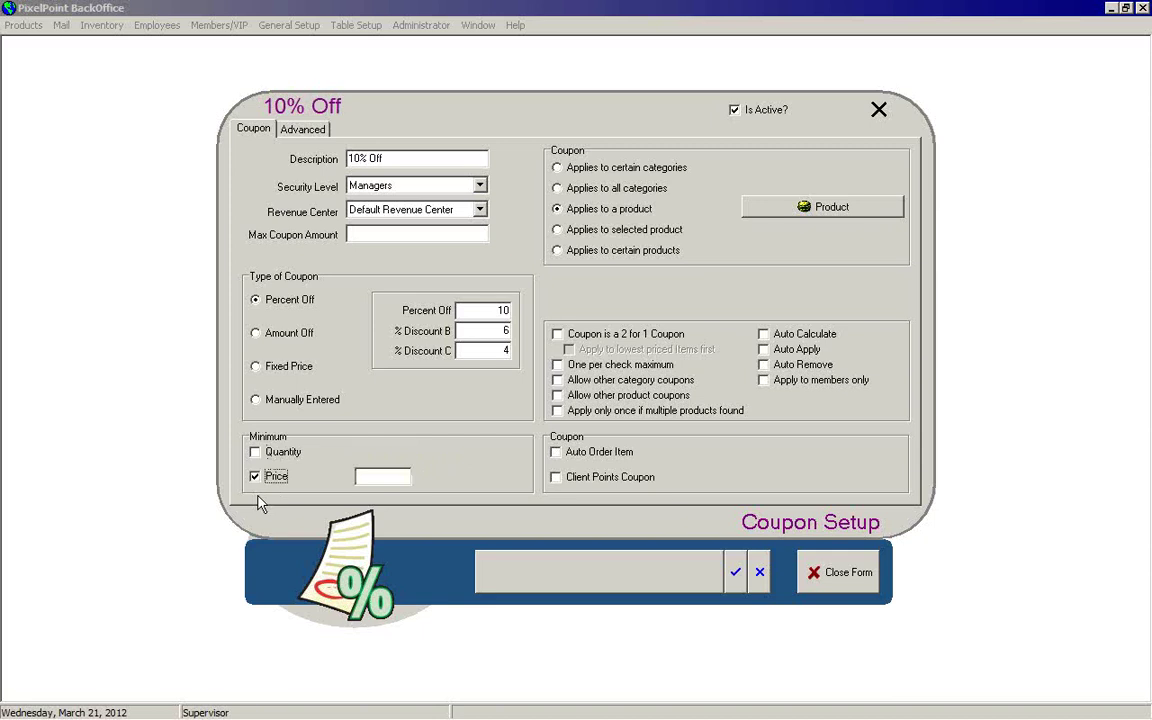
left_click(391, 477)
type("10.00")
key("BackSpace")
key("BackSpace")
key("BackSpace")
key("BackSpace")
key("BackSpace")
left_click(257, 477)
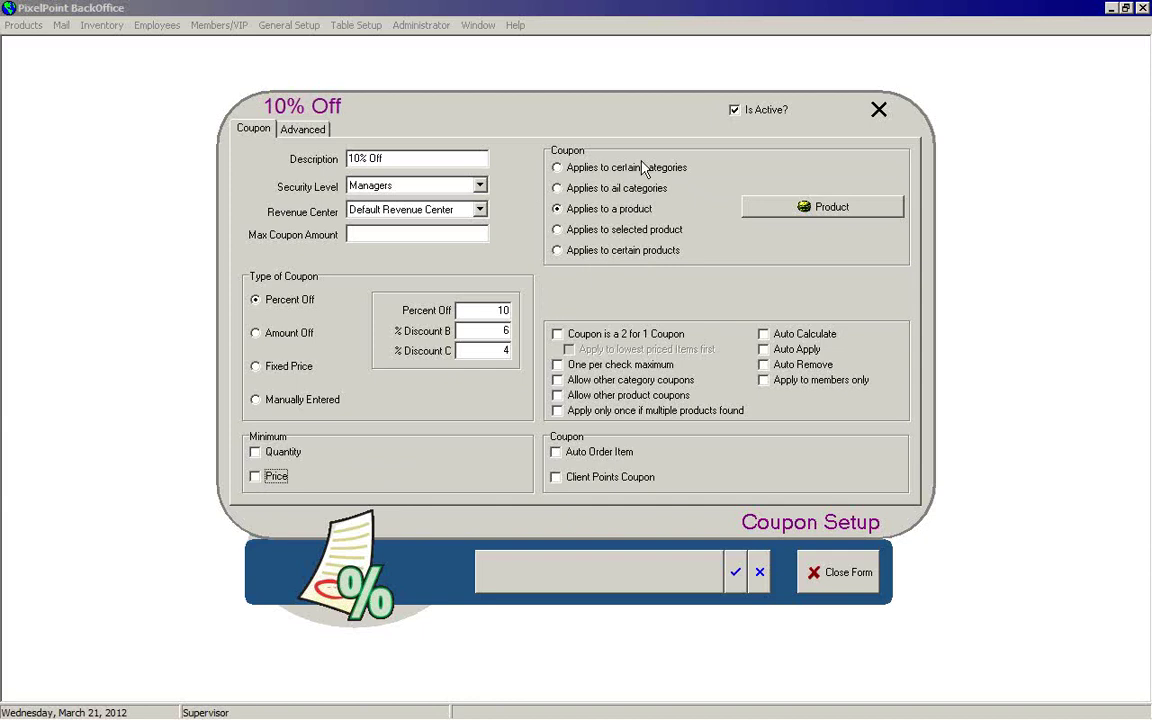
Make the coupon apply to certain categories and re-enter % Discount B as 6 and % Discount C as 4
left_click(558, 169)
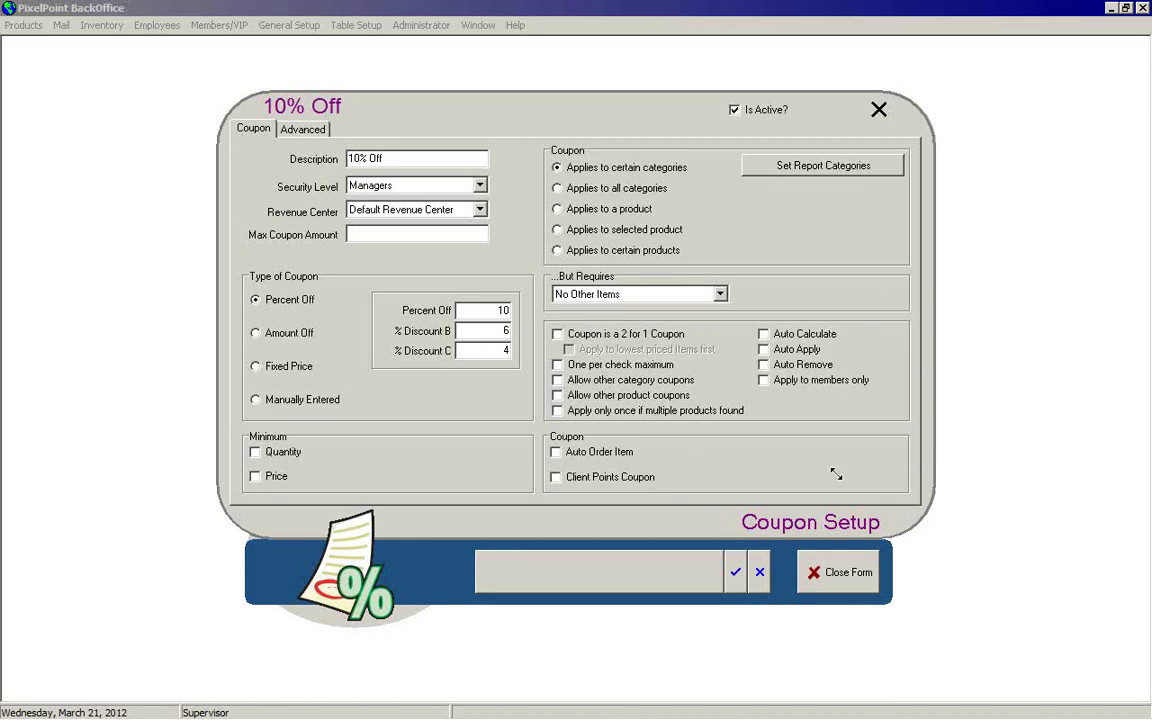
type("8")
double_click(498, 331)
type("6")
left_click(509, 350)
key("BackSpace")
key("Tab")
type("4")
Set Beer as the report category the coupon applies to
left_click(797, 170)
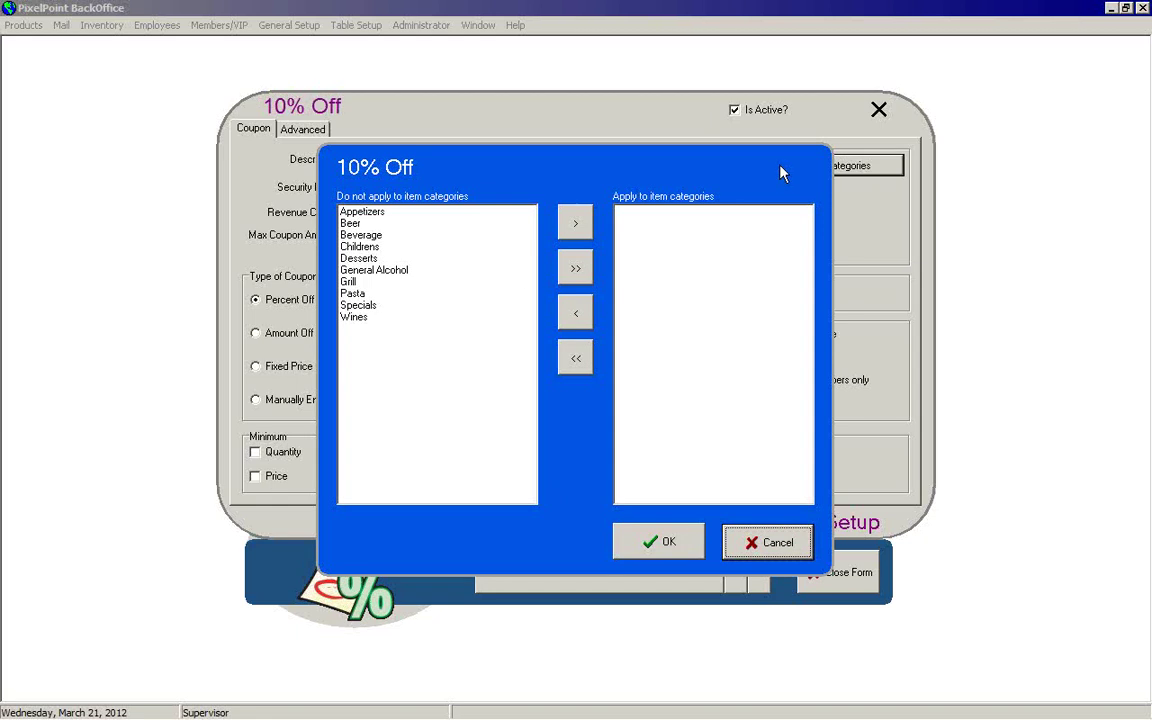
left_click(352, 223)
left_click(575, 222)
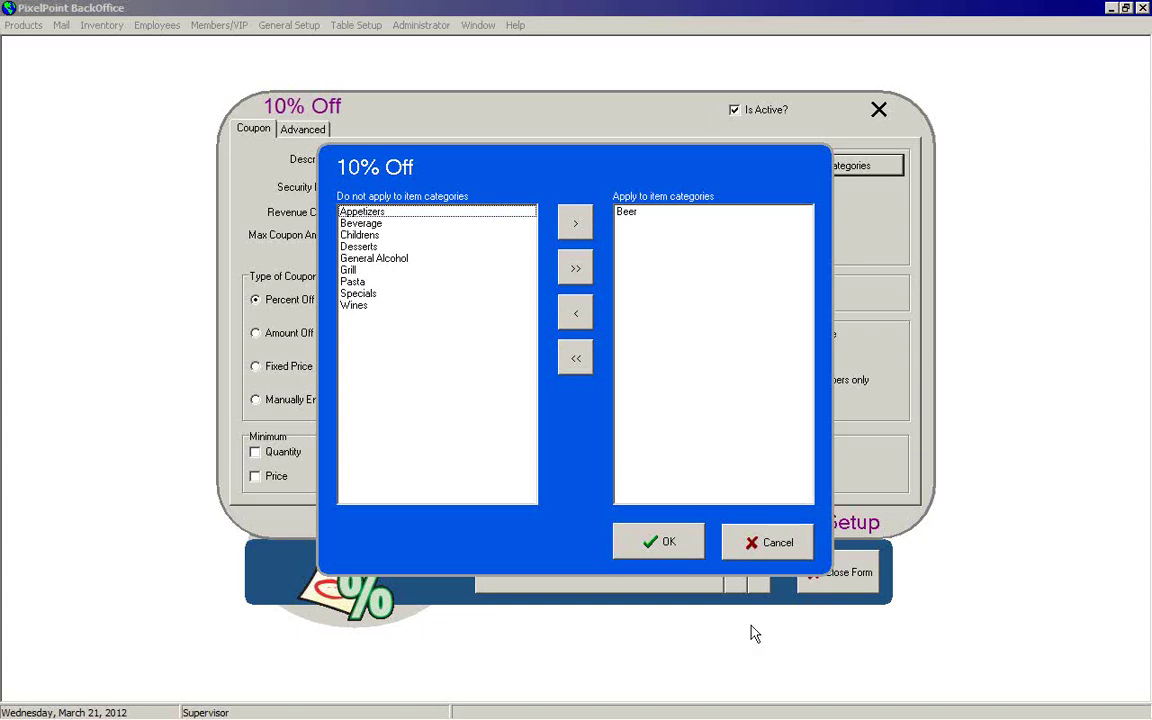
left_click(688, 538)
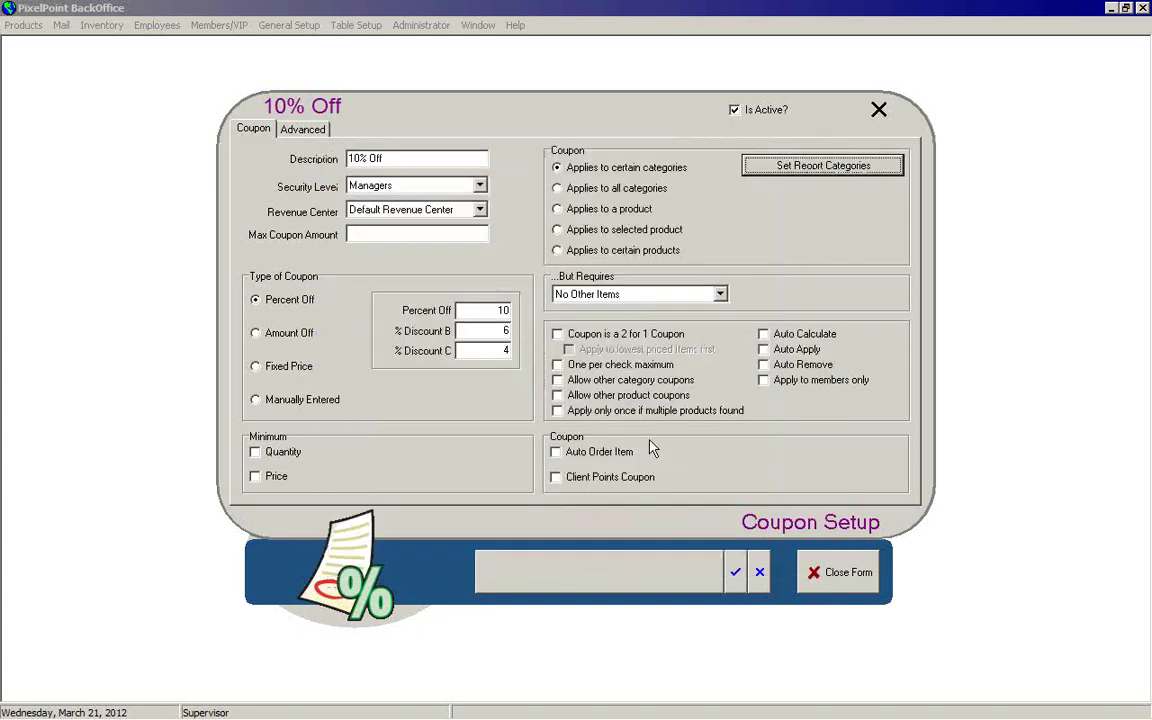
Change the coupon's scope from all categories to a single product and choose Banana Split
left_click(557, 189)
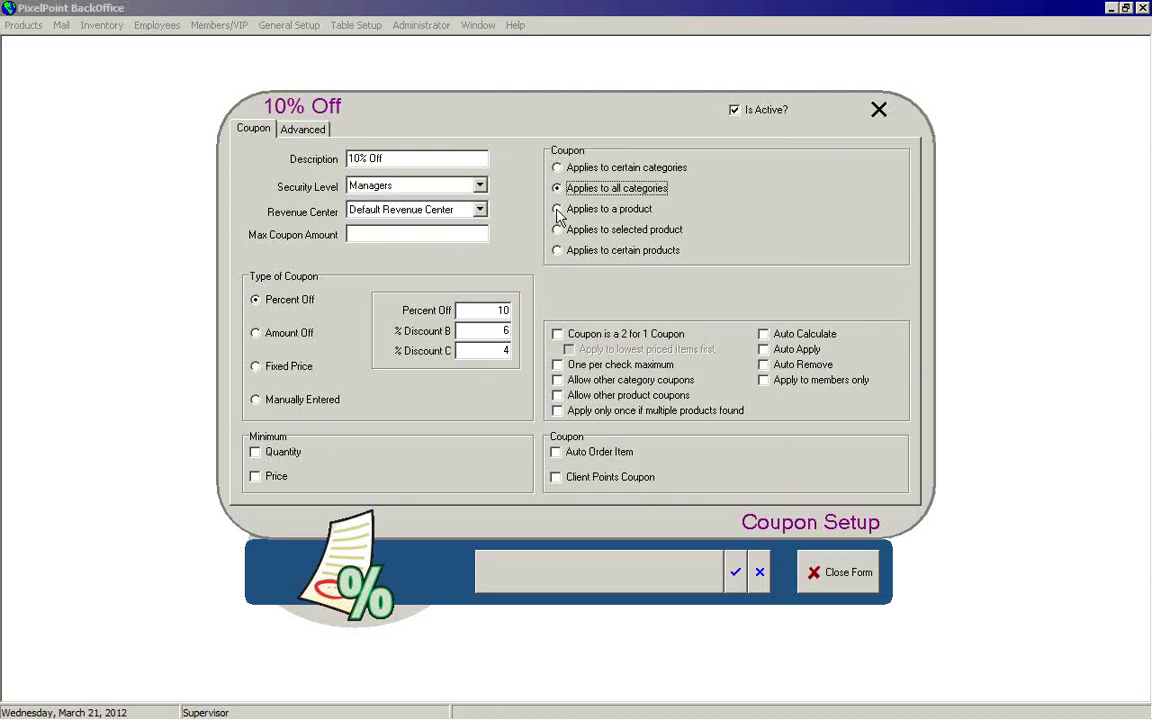
left_click(557, 209)
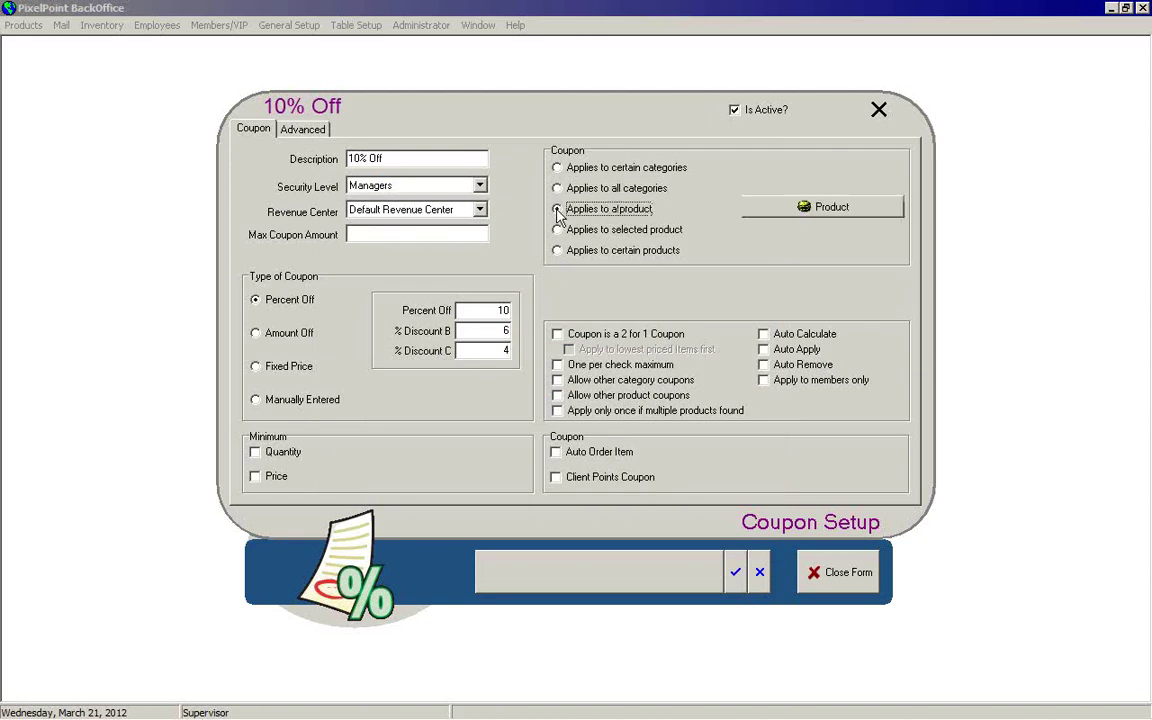
left_click(772, 209)
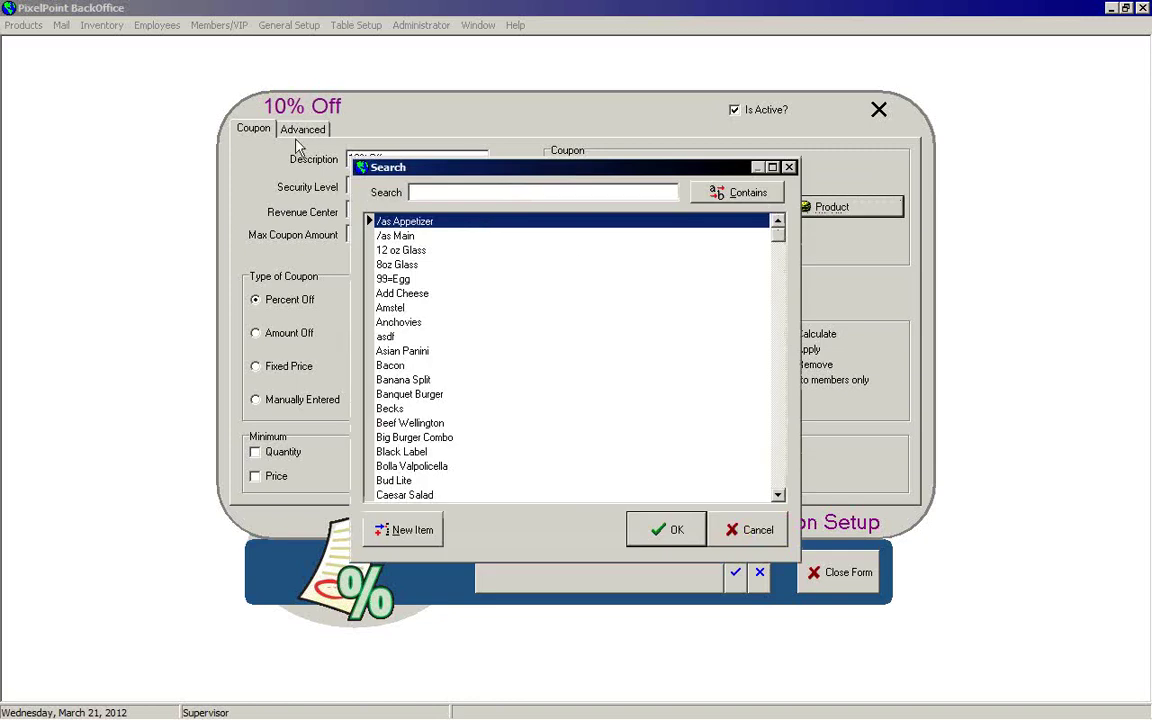
left_click(418, 380)
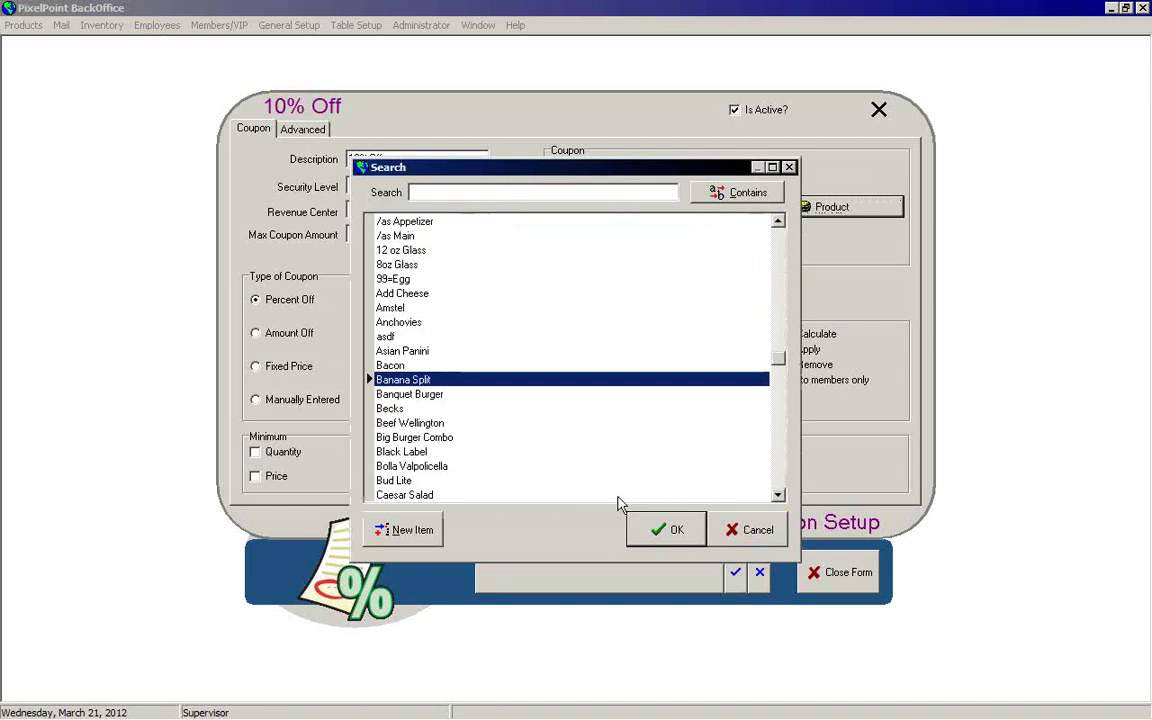
left_click(655, 529)
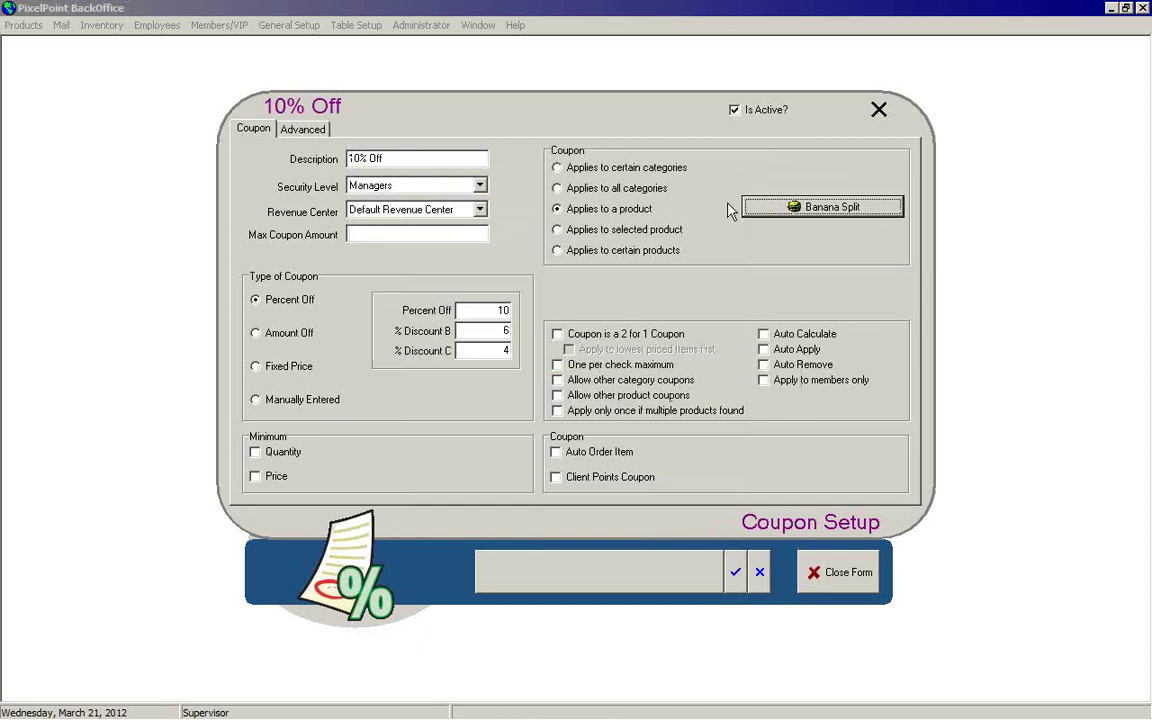
Make the coupon apply to certain products and include Banana Split, Amstel and Caesar Salad
left_click(556, 231)
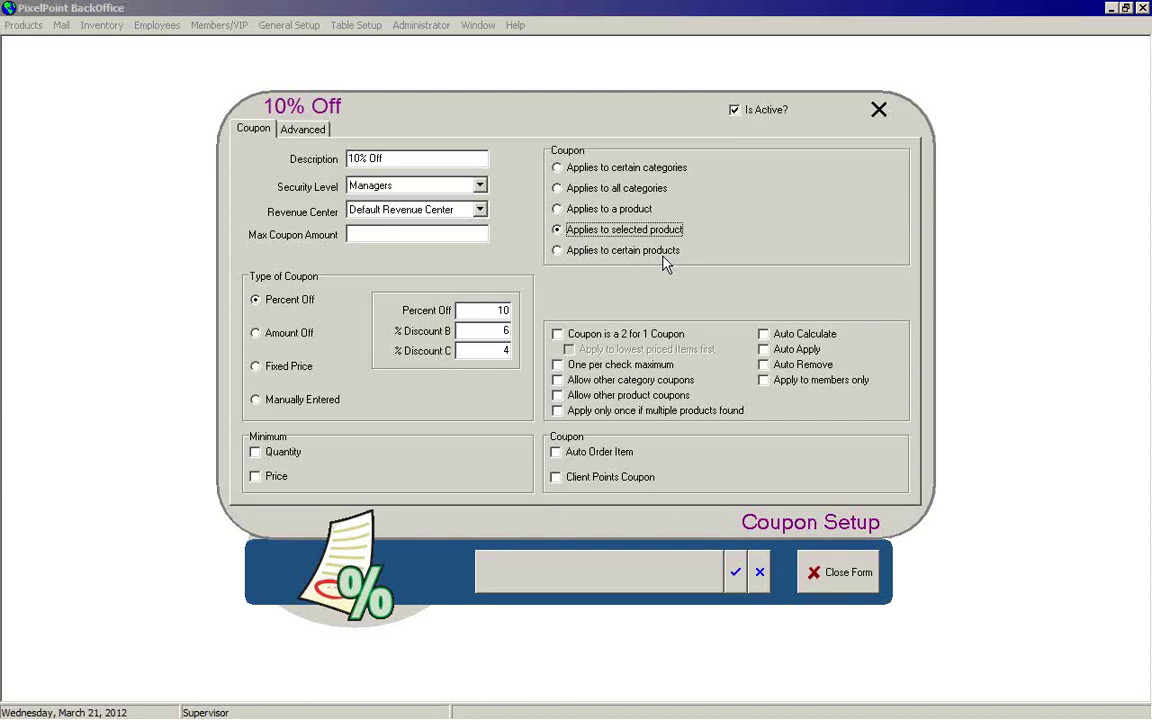
left_click(564, 252)
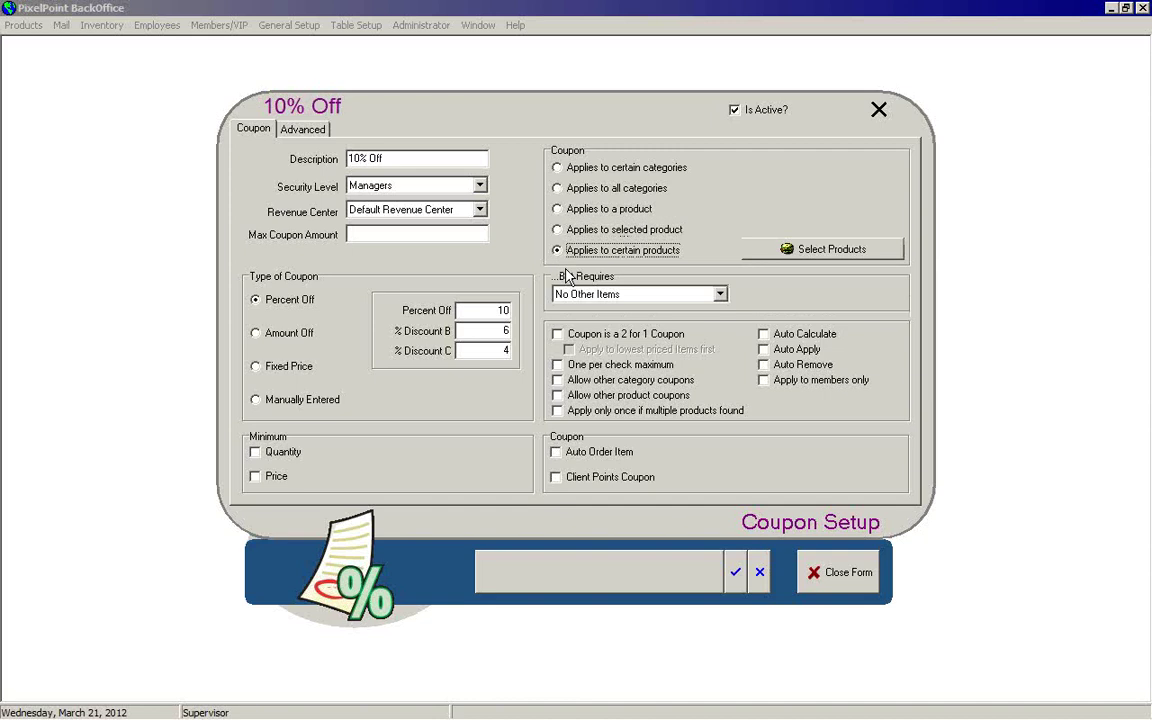
left_click(752, 250)
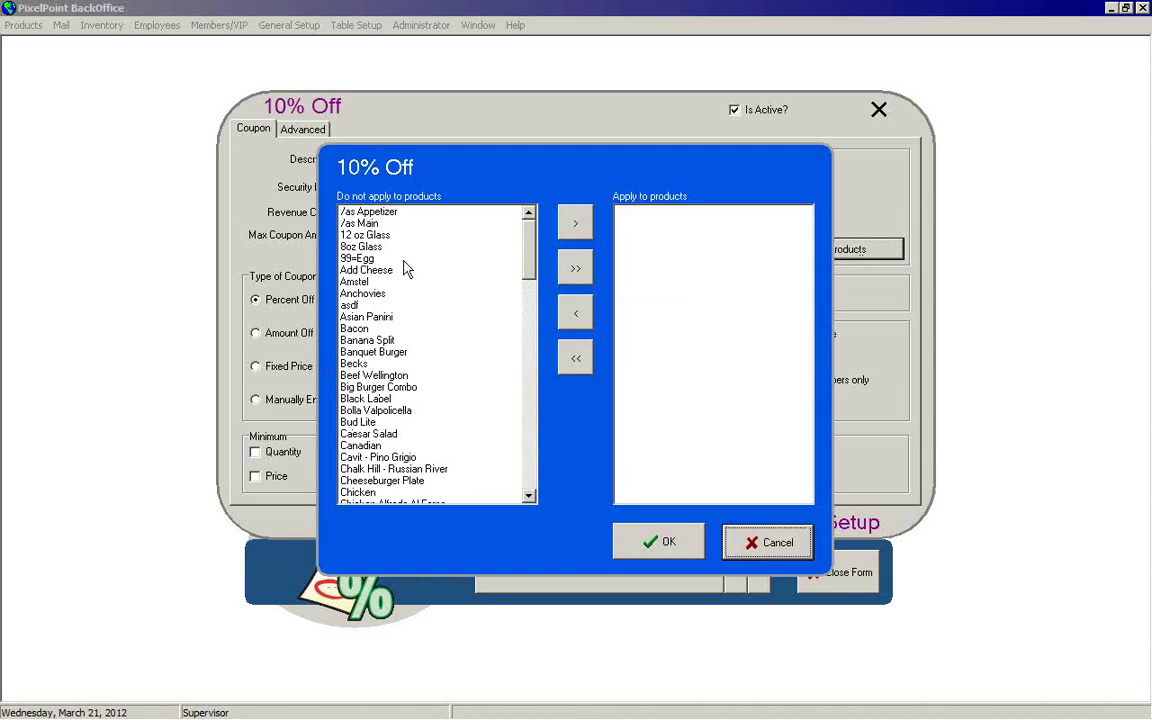
left_click(380, 340)
left_click(576, 224)
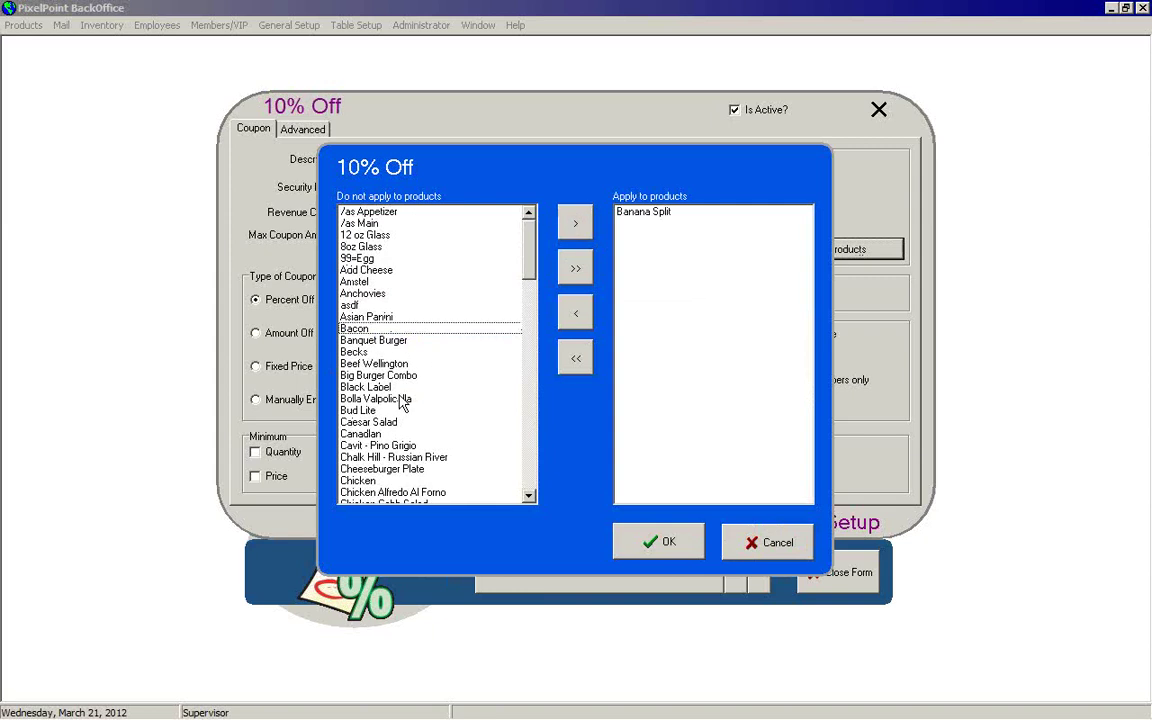
left_click(355, 282)
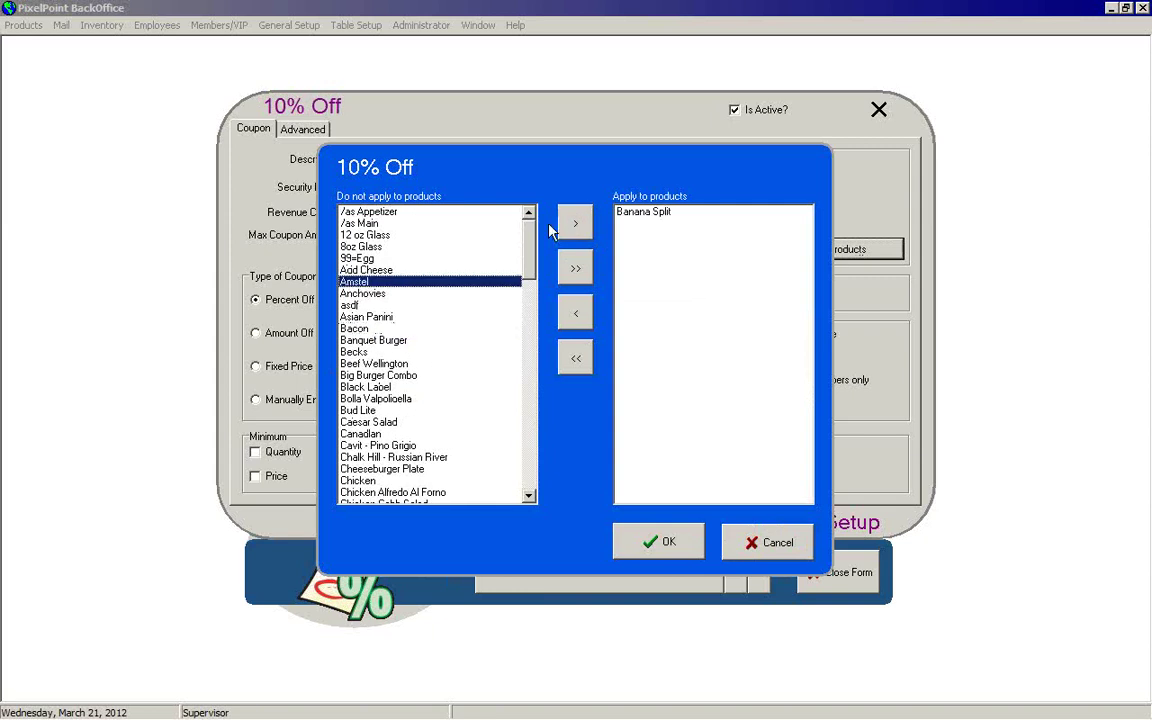
left_click(576, 224)
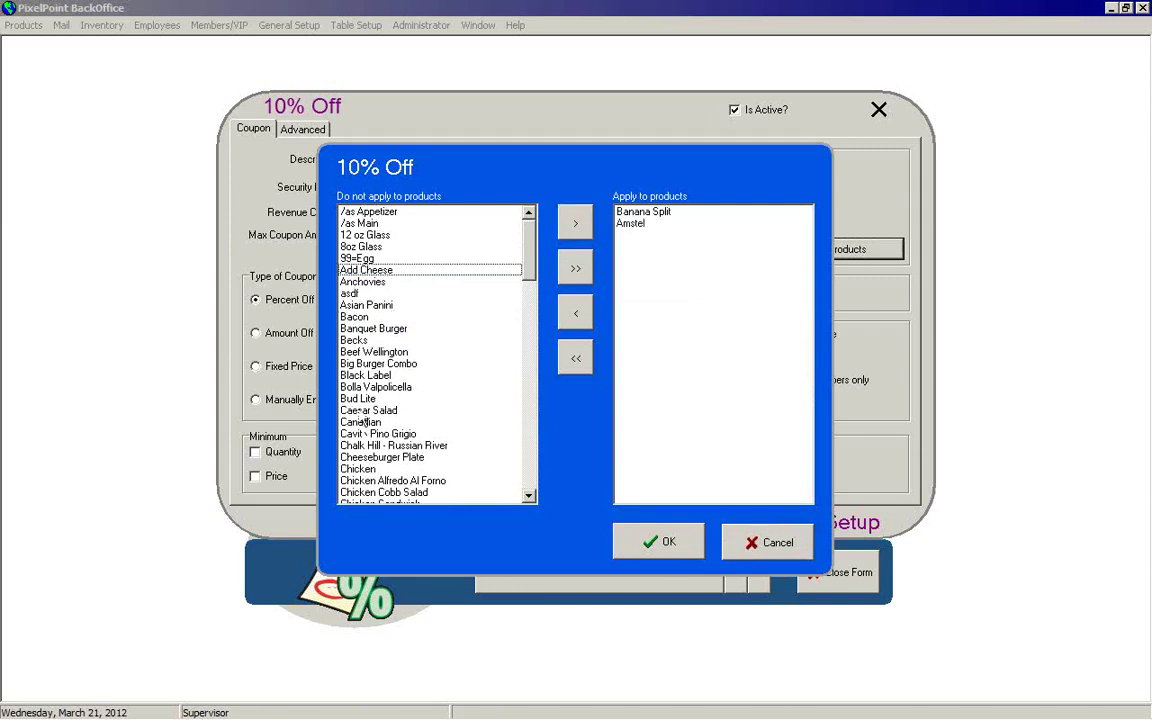
left_click(345, 410)
left_click(575, 226)
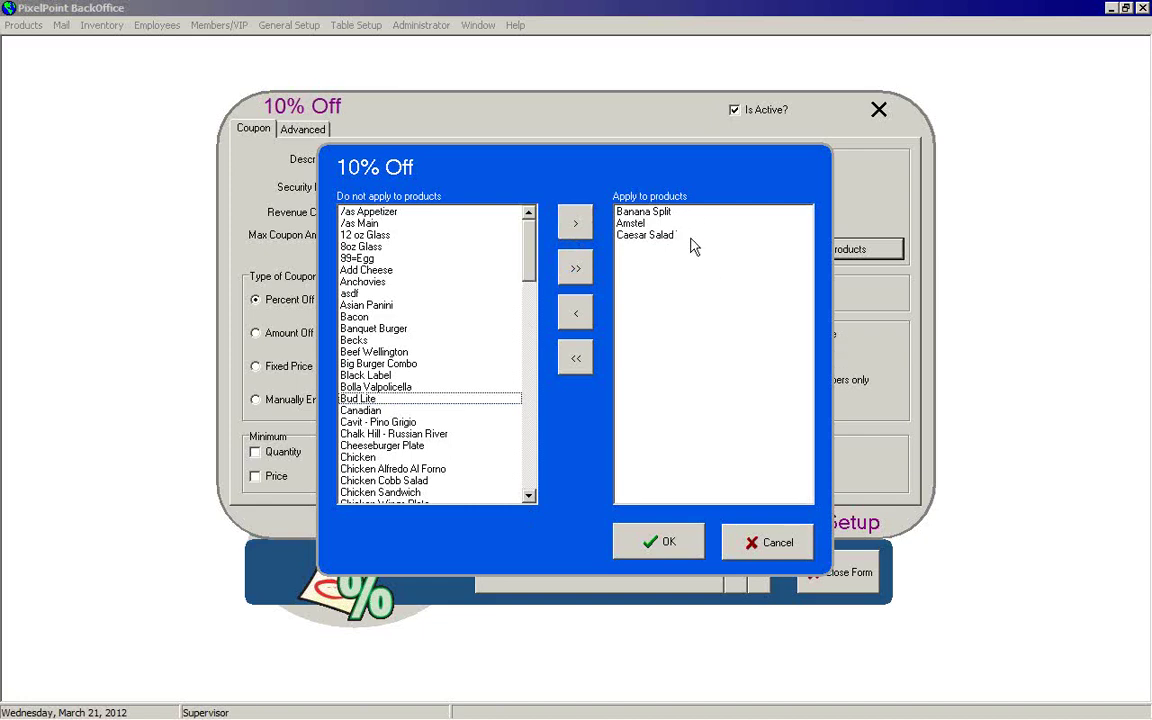
left_click(661, 539)
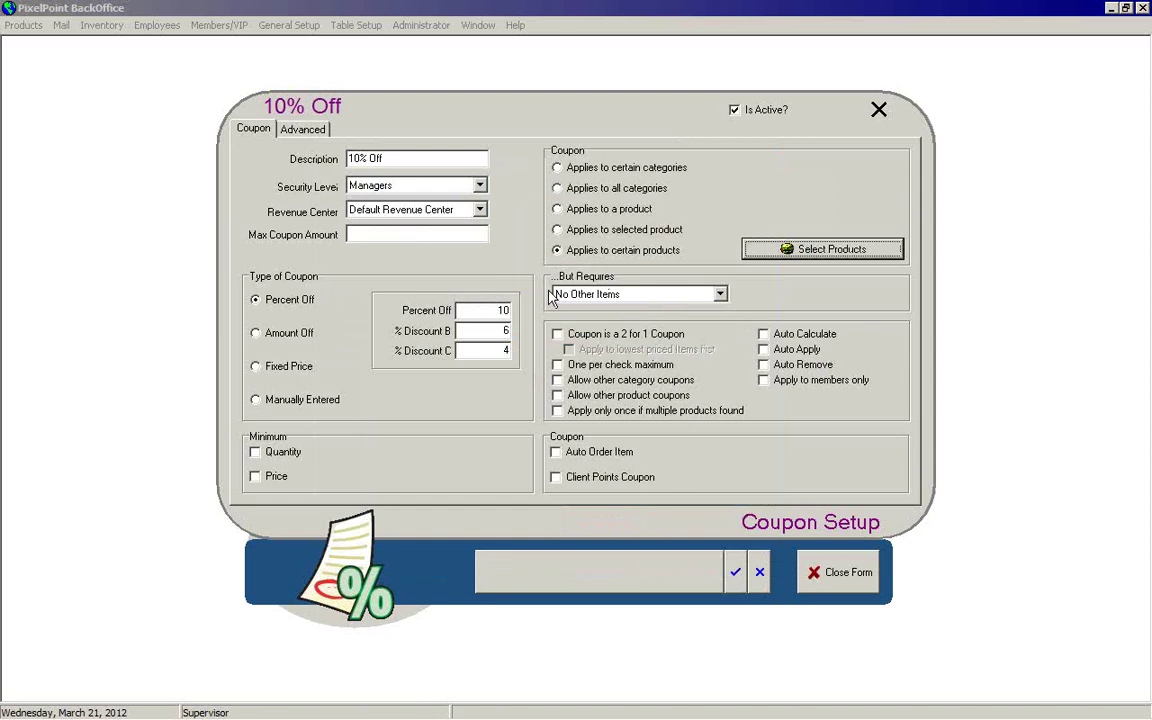
Make the coupon require items from other categories and choose Grill as the required category
left_click(720, 294)
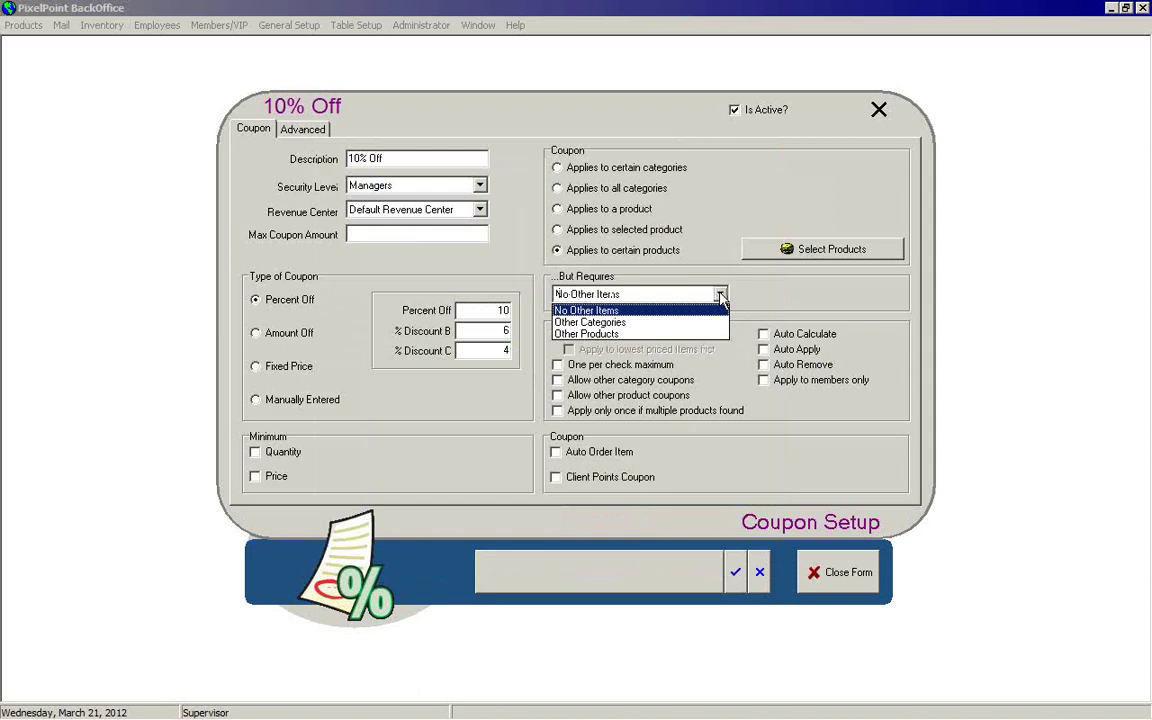
left_click(596, 323)
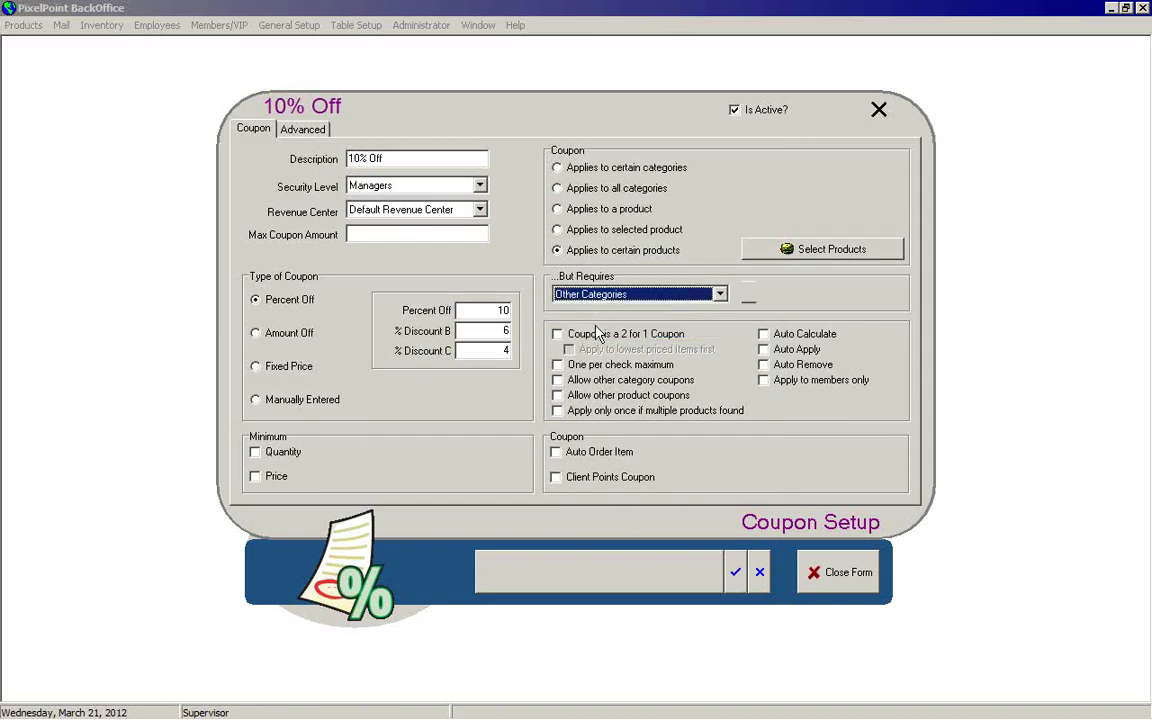
left_click(790, 292)
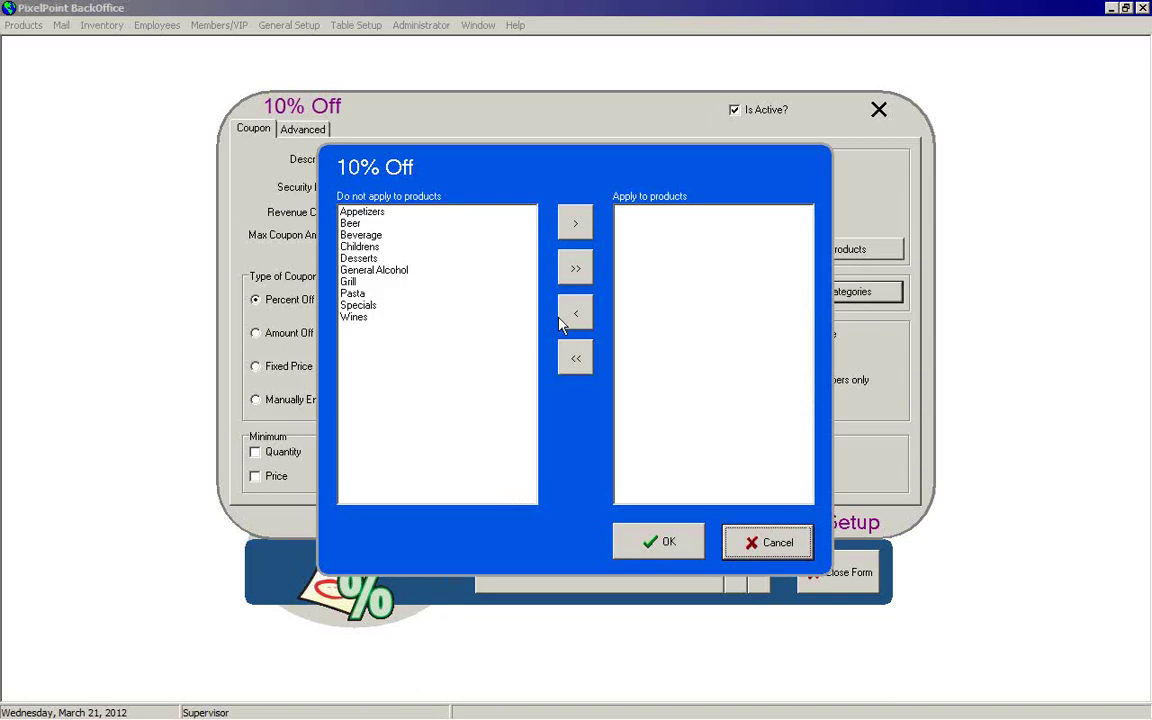
left_click(352, 282)
left_click(575, 223)
left_click(640, 553)
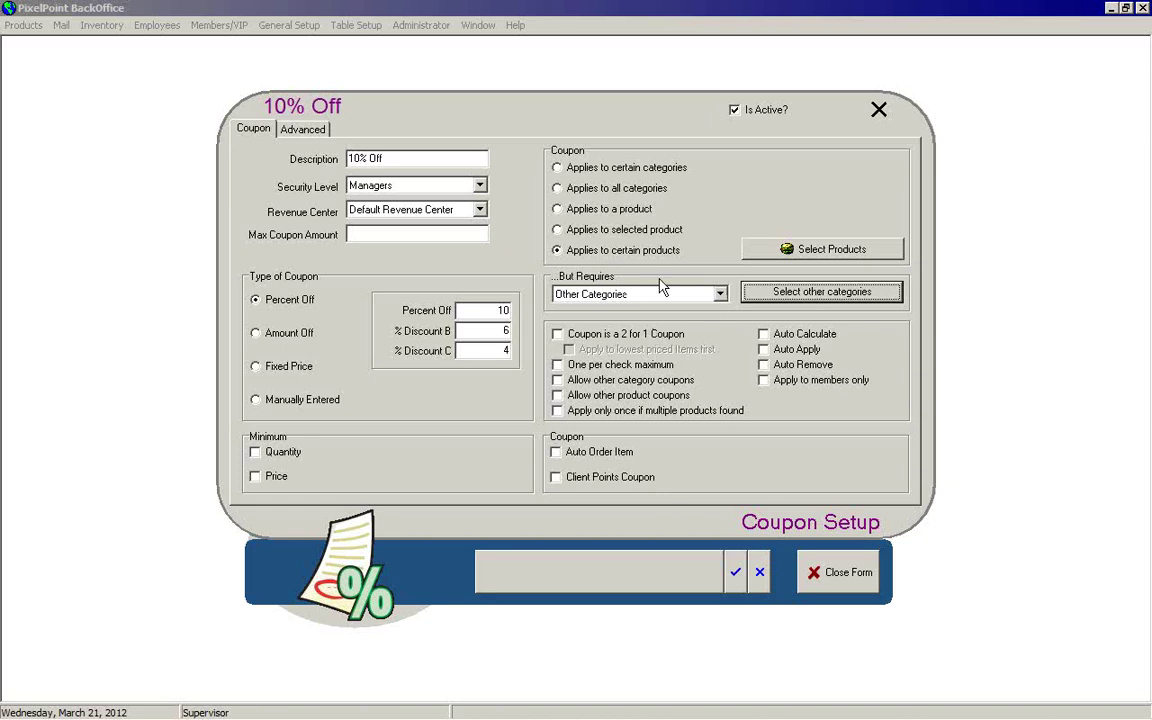
Mark the coupon as a 2 for 1 coupon and apply it to the single product Banana Split
left_click(557, 189)
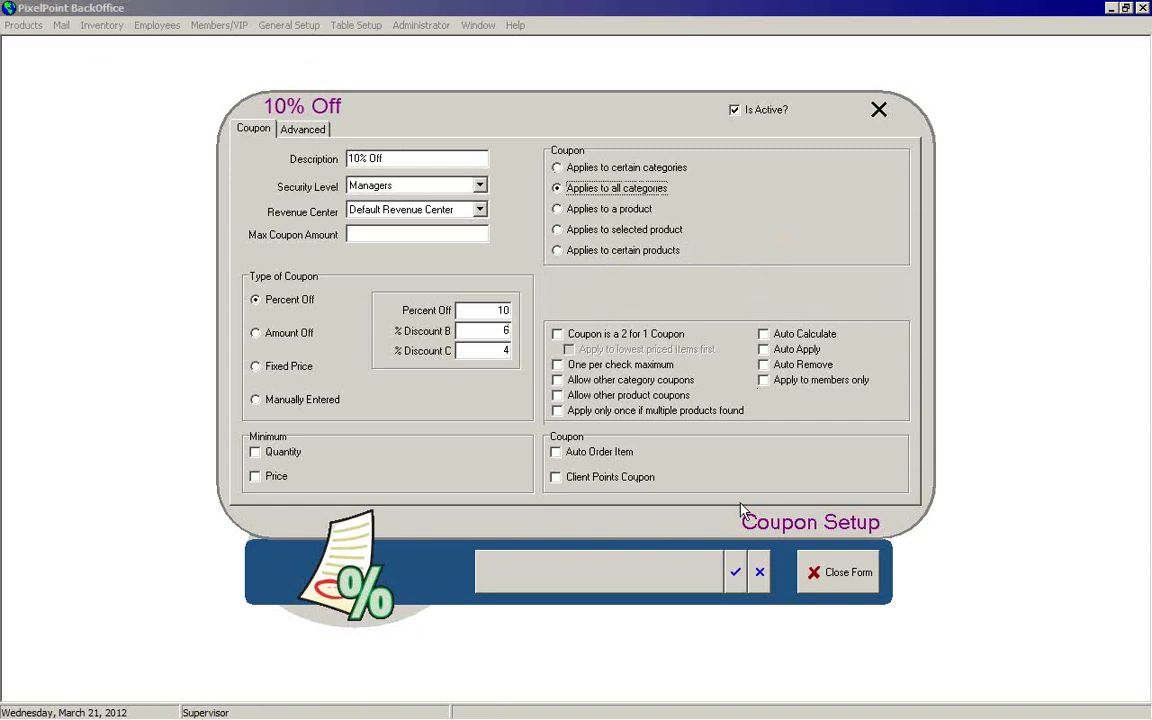
left_click(559, 338)
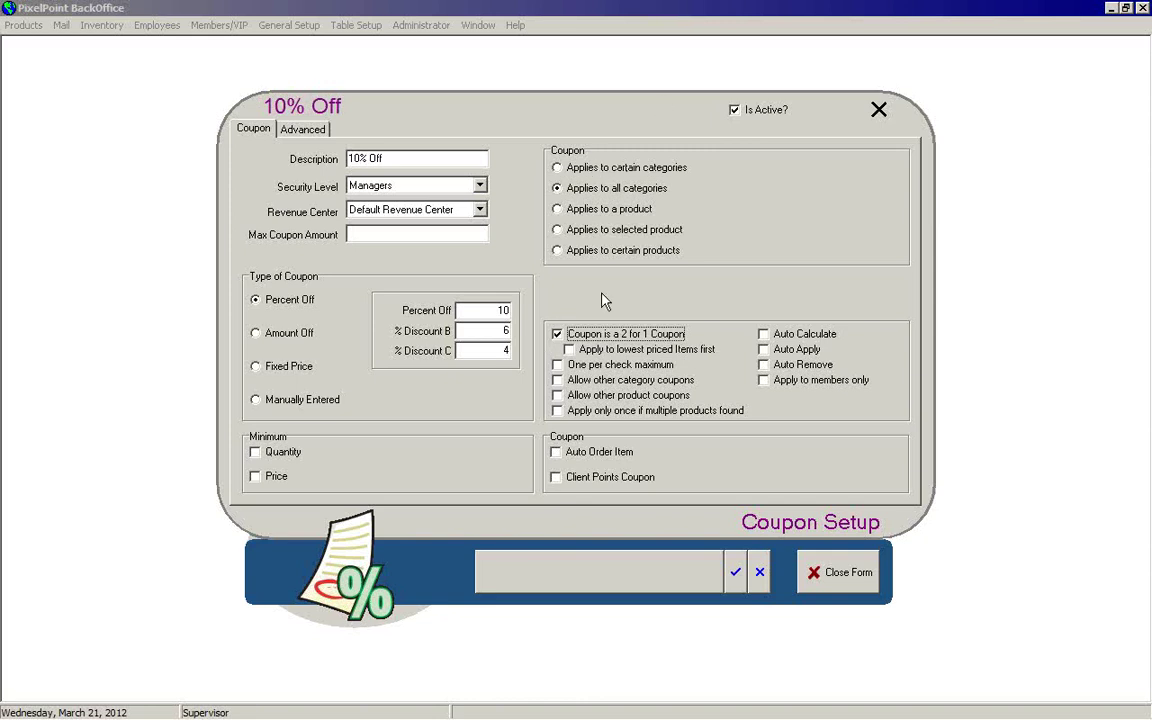
left_click(558, 209)
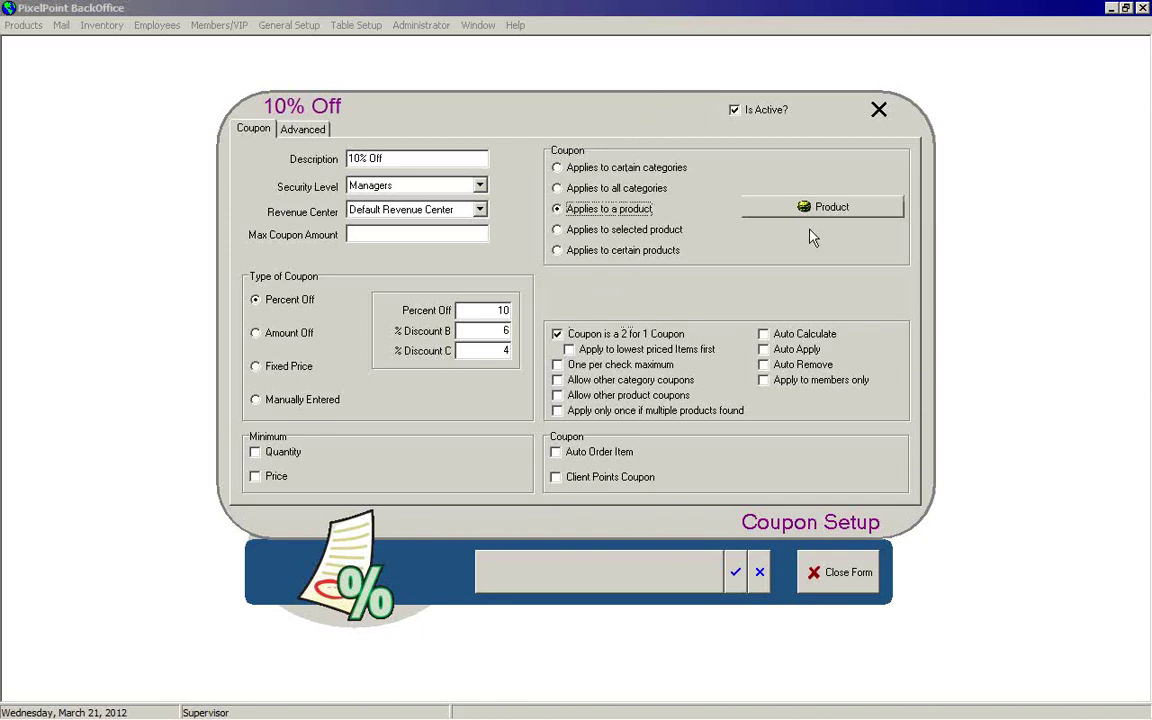
left_click(812, 210)
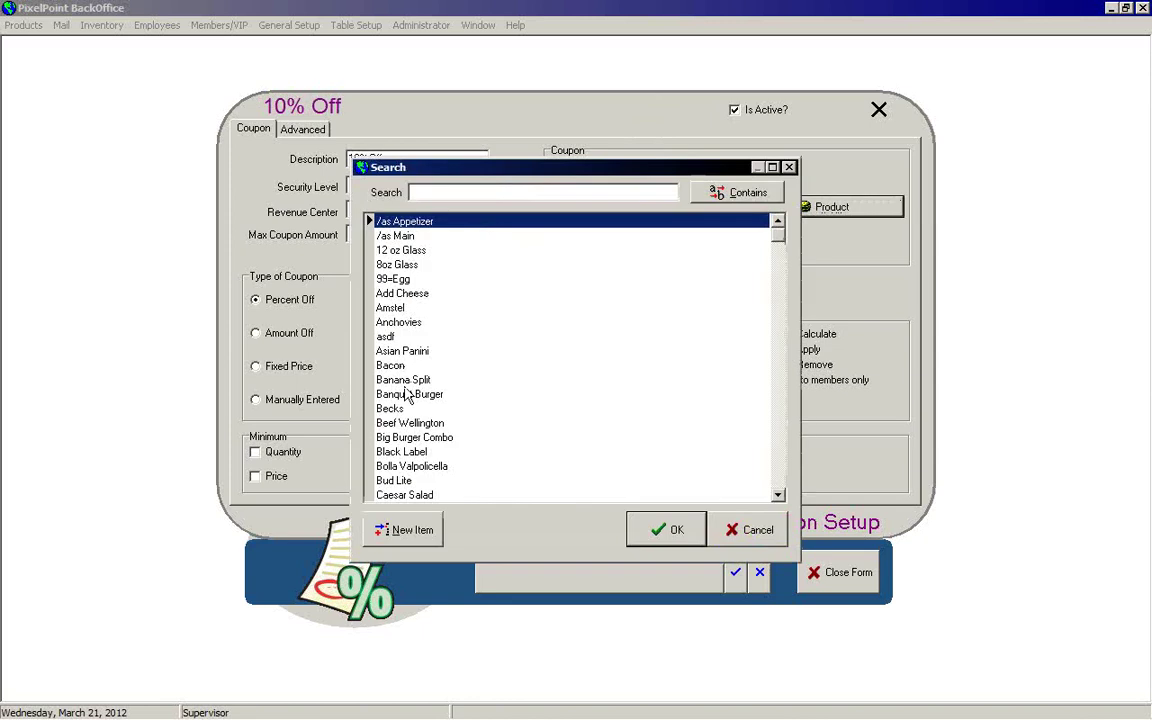
left_click(450, 381)
left_click(662, 530)
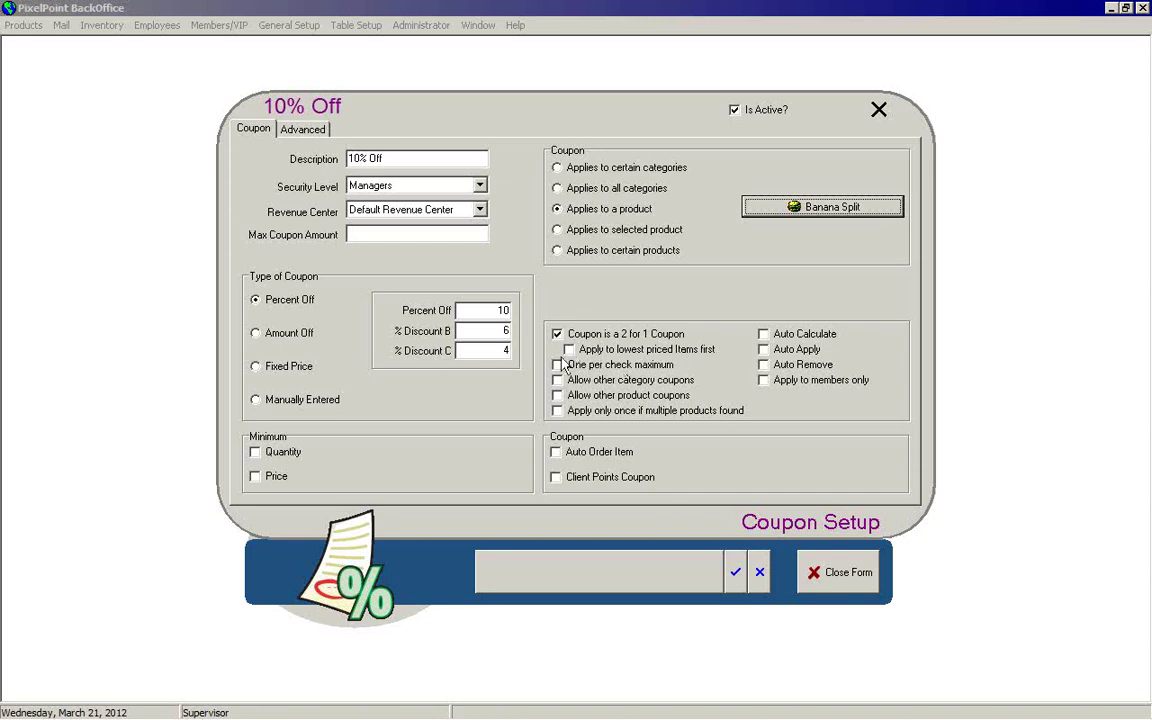
Enable applying to the lowest priced items first and turn off the 2 for 1 coupon option
left_click(598, 350)
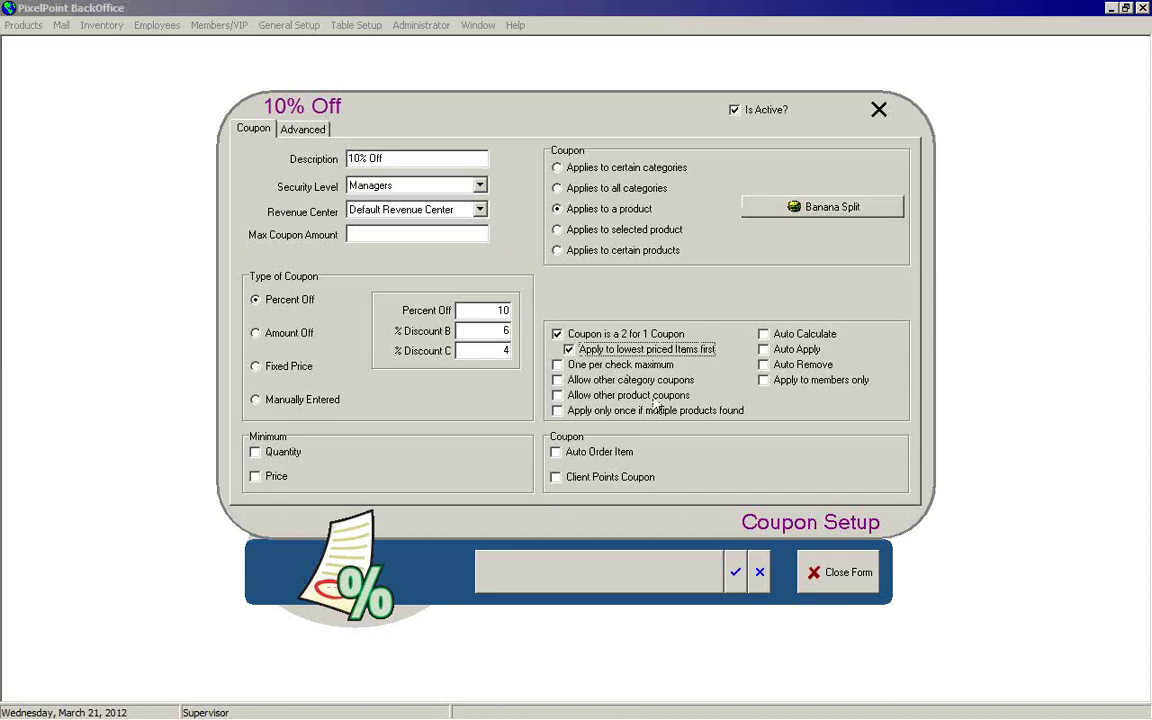
left_click(557, 335)
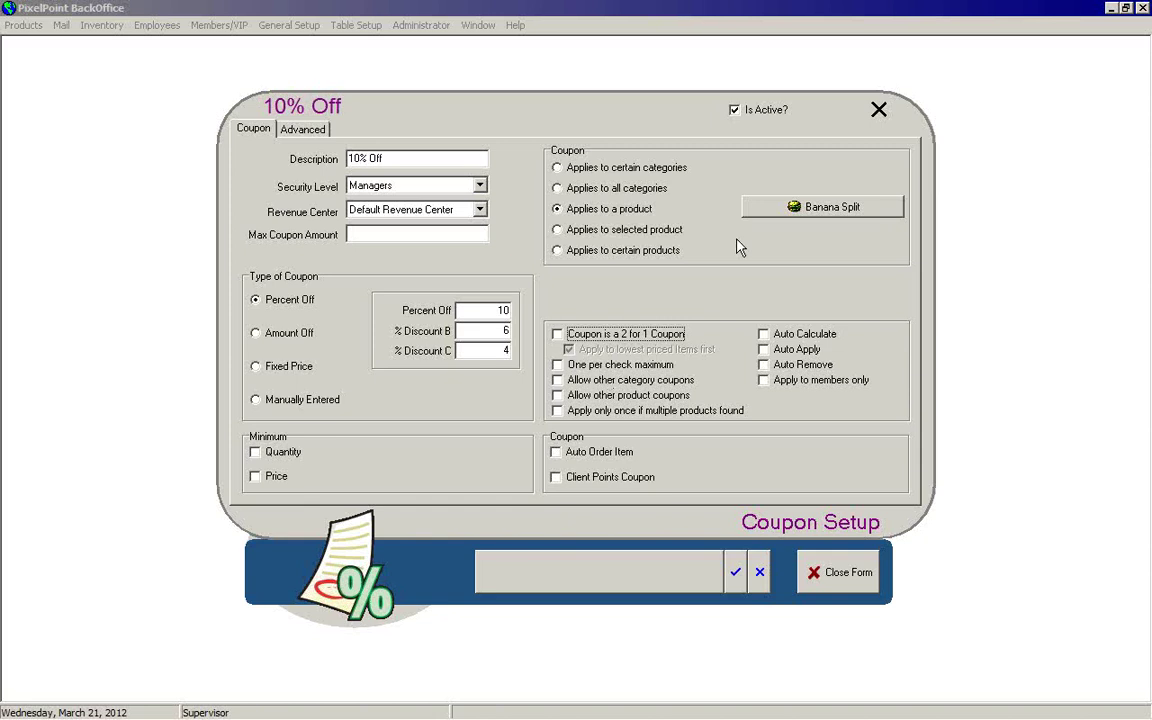
Change the single product the coupon applies to from the product search to Home Burger
left_click(760, 209)
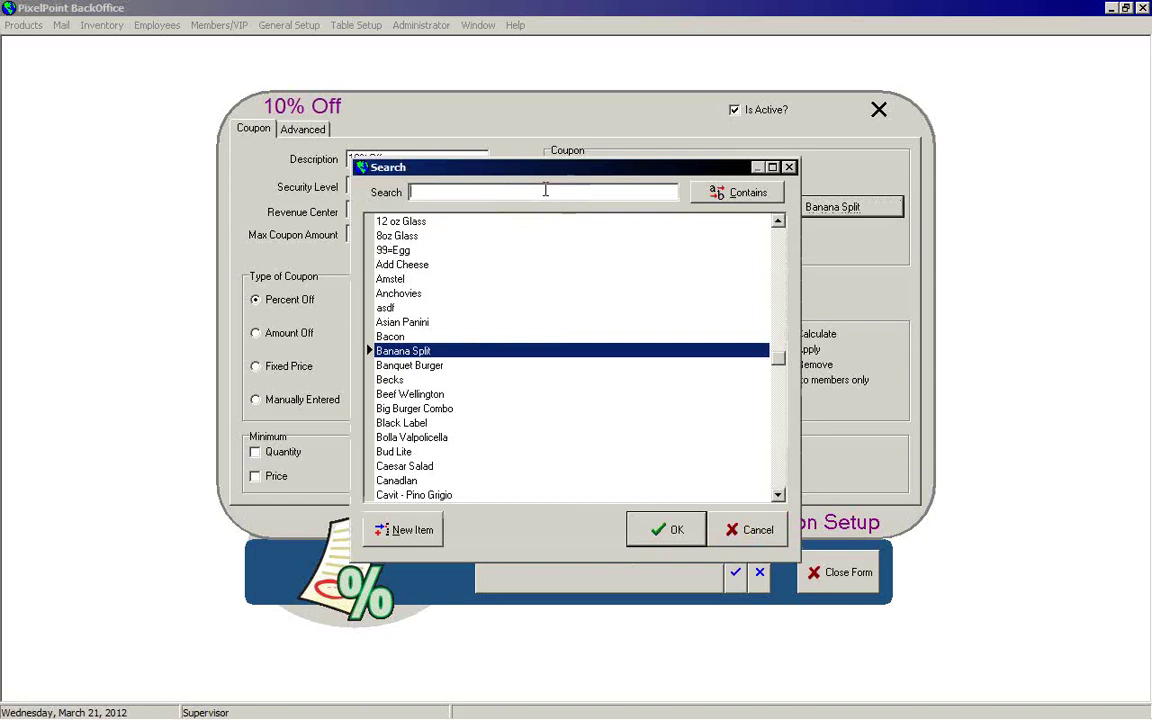
type("H")
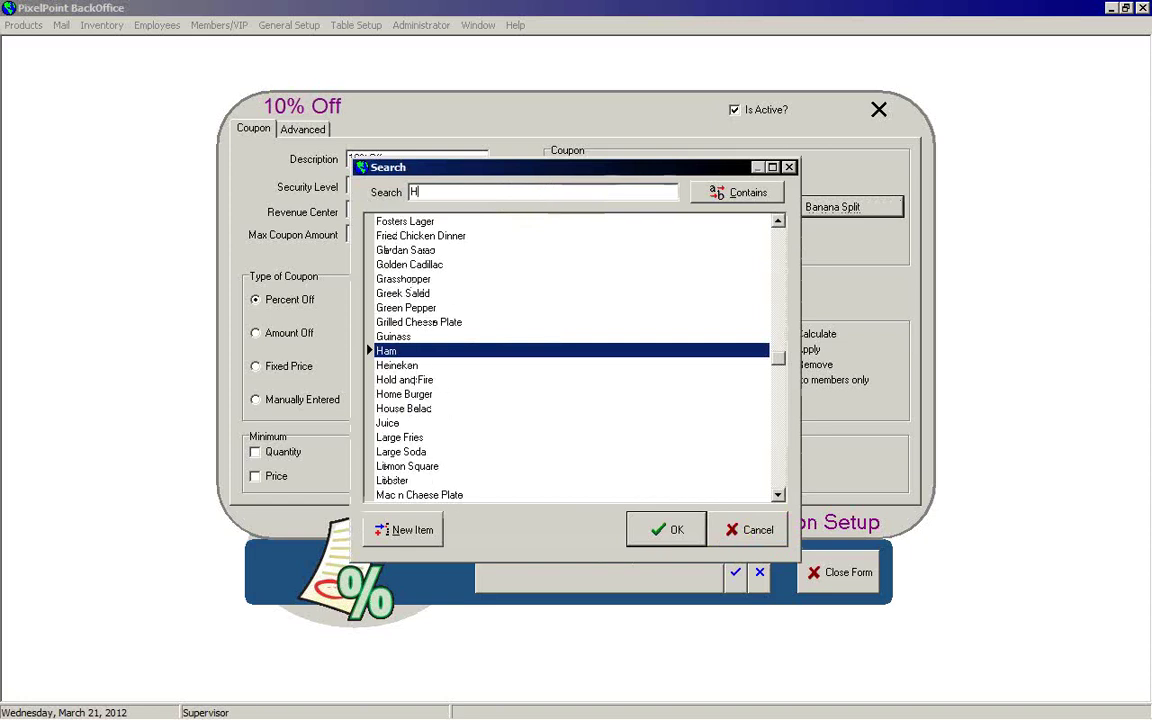
left_click(414, 396)
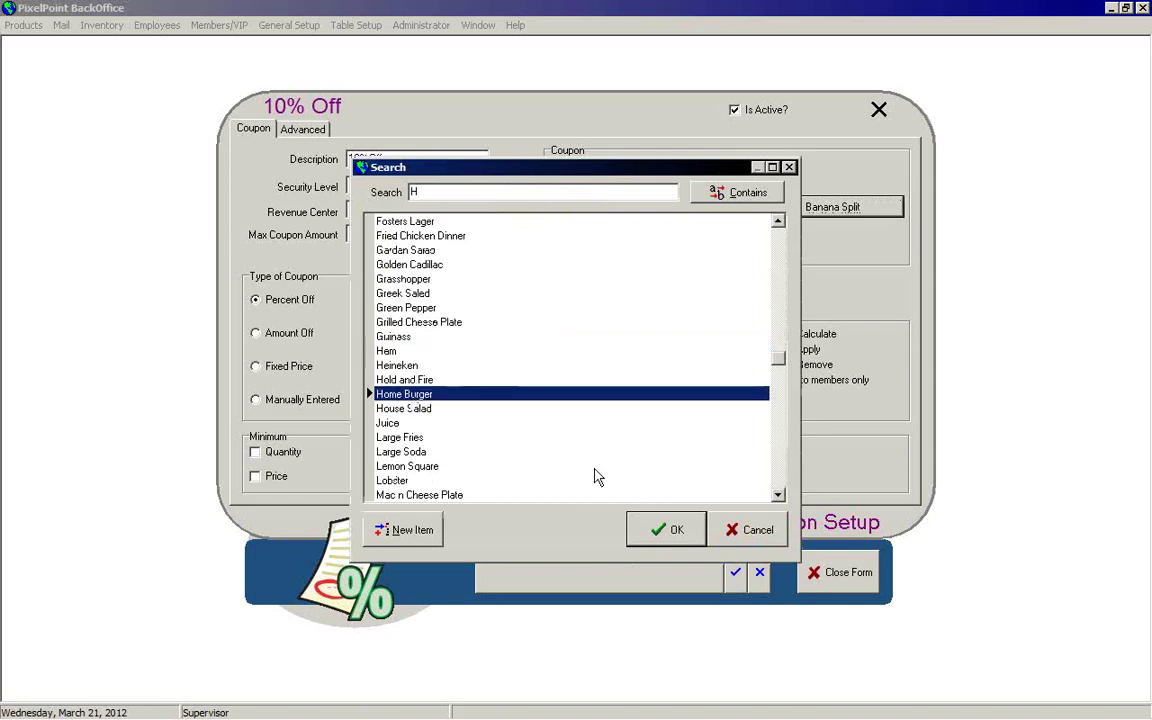
left_click(656, 535)
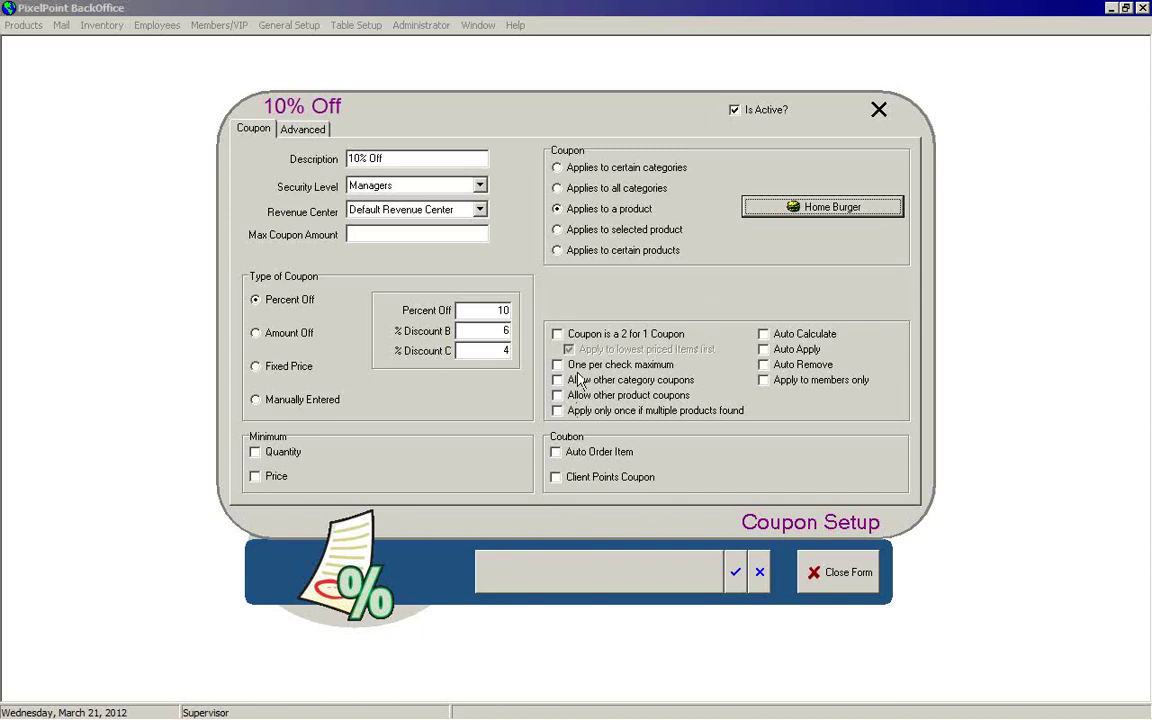
Limit the coupon to one per check, and try allowing other category and product coupons before disallowing both again
left_click(566, 368)
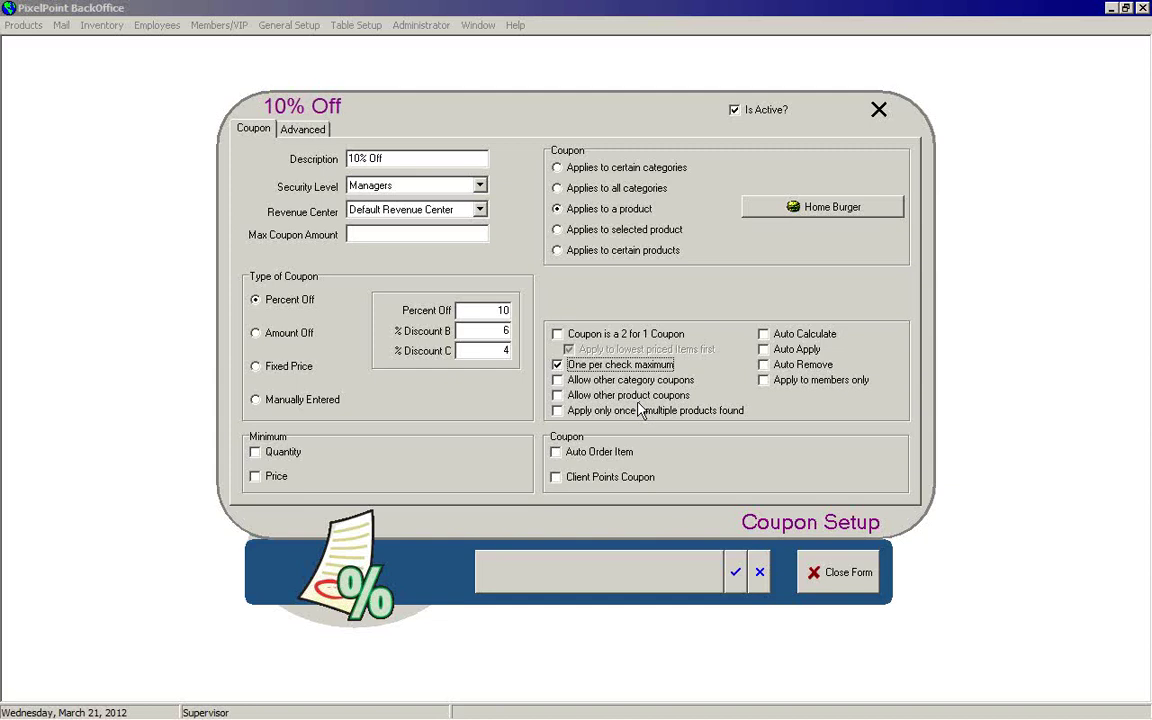
left_click(557, 380)
left_click(557, 395)
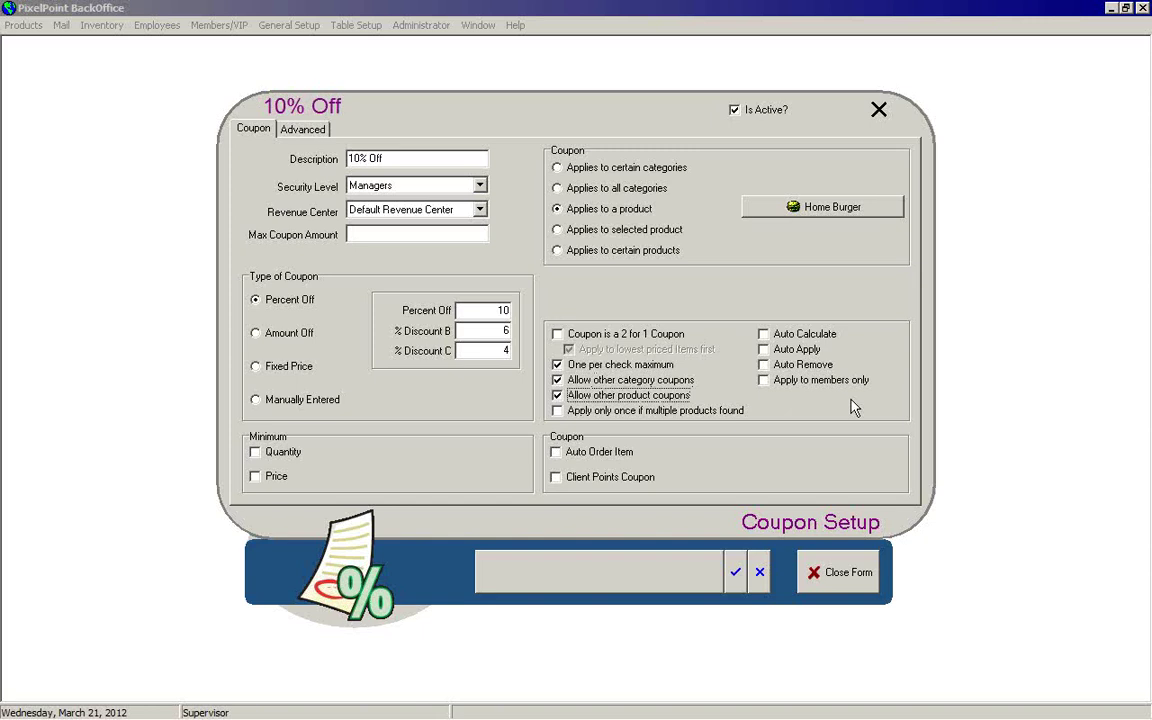
left_click(557, 395)
left_click(557, 380)
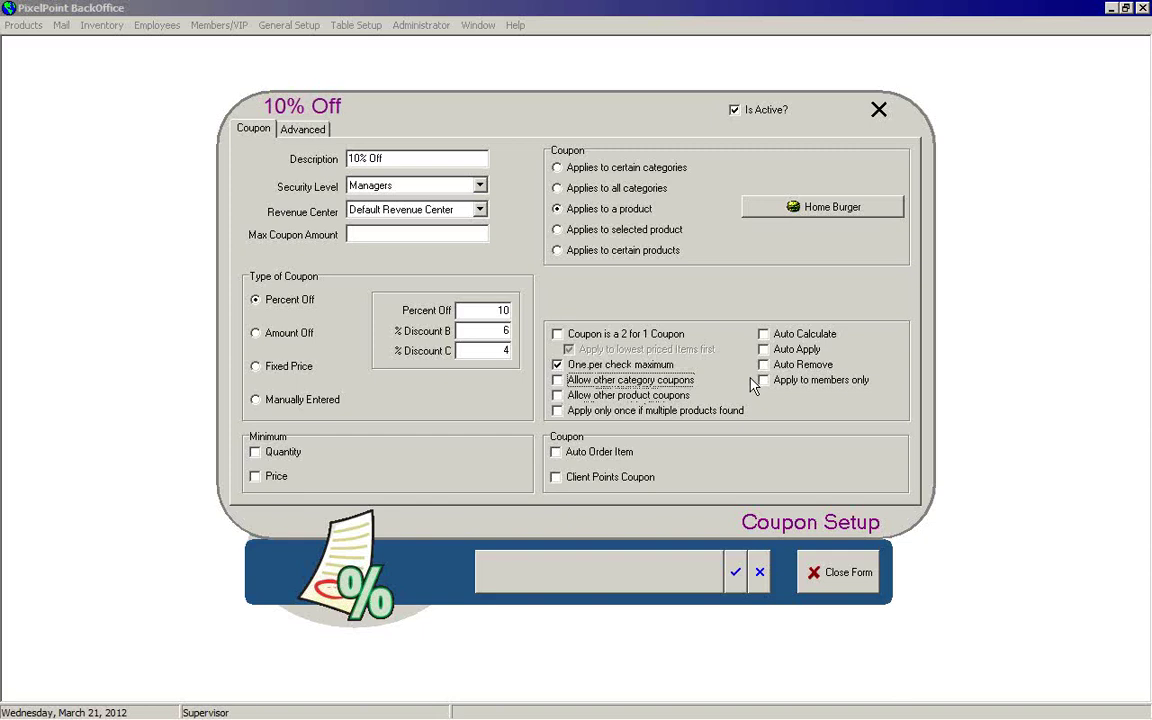
Try applying the coupon only once if multiple products are found, and clear that option and the one per check maximum
left_click(557, 411)
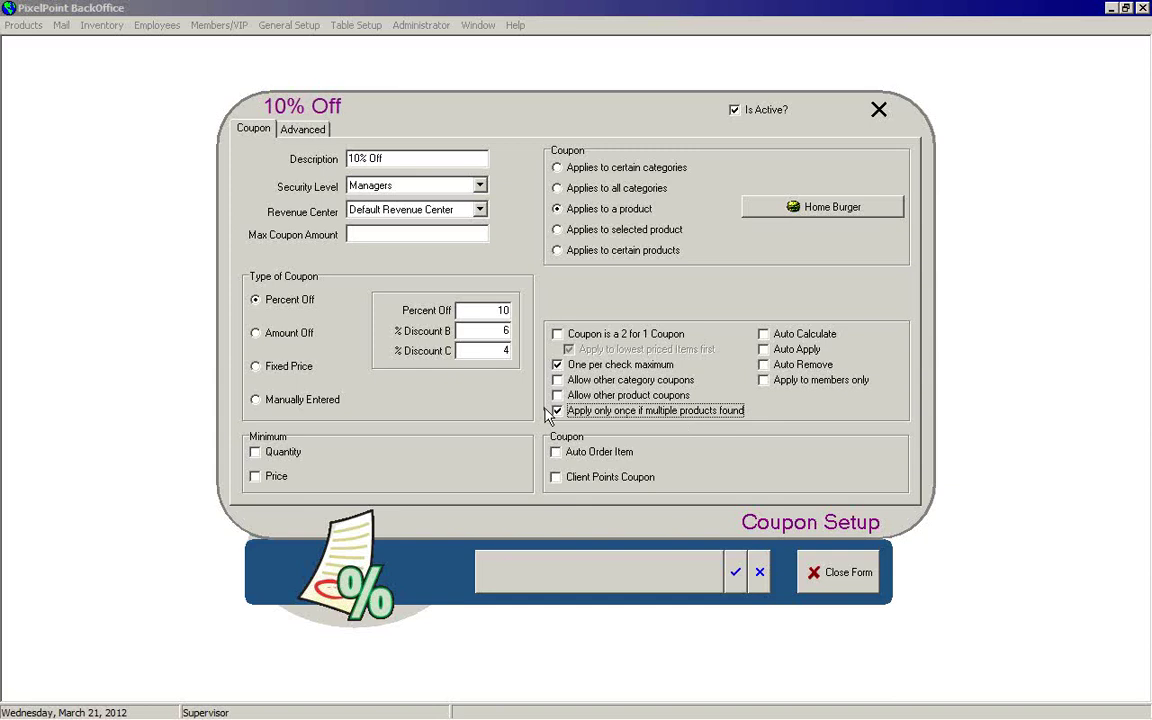
left_click(712, 410)
left_click(558, 364)
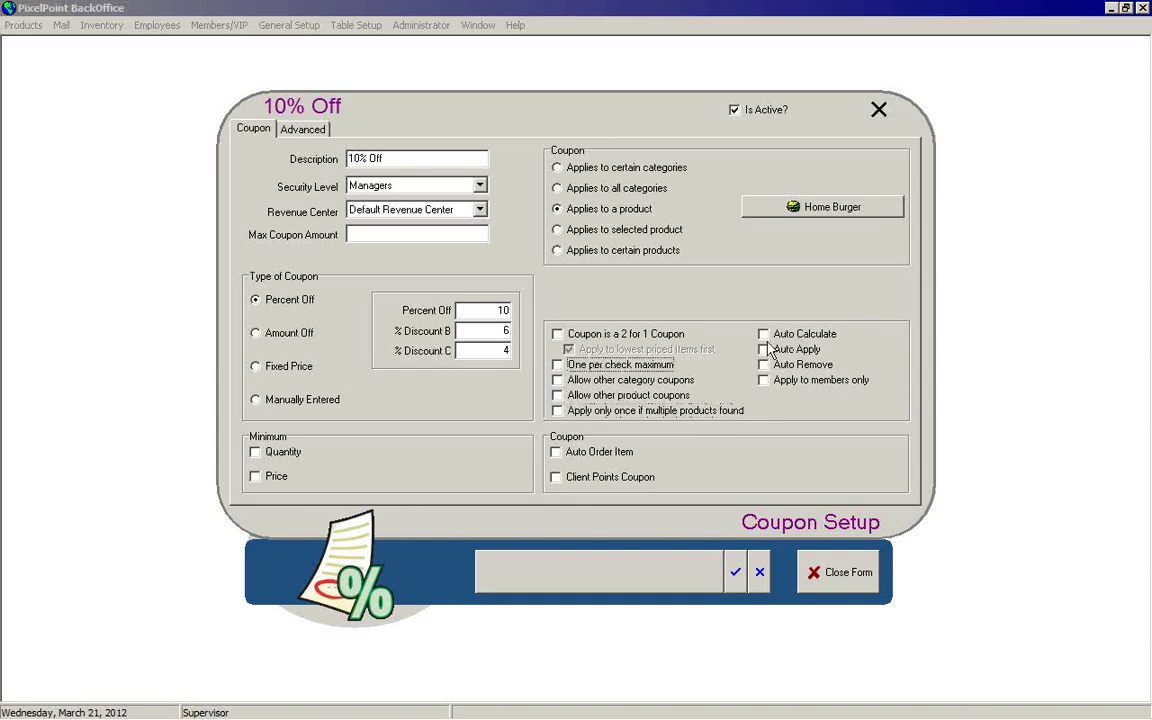
Try the Auto Calculate option, and enable Auto Apply and Auto Remove for the coupon
left_click(800, 334)
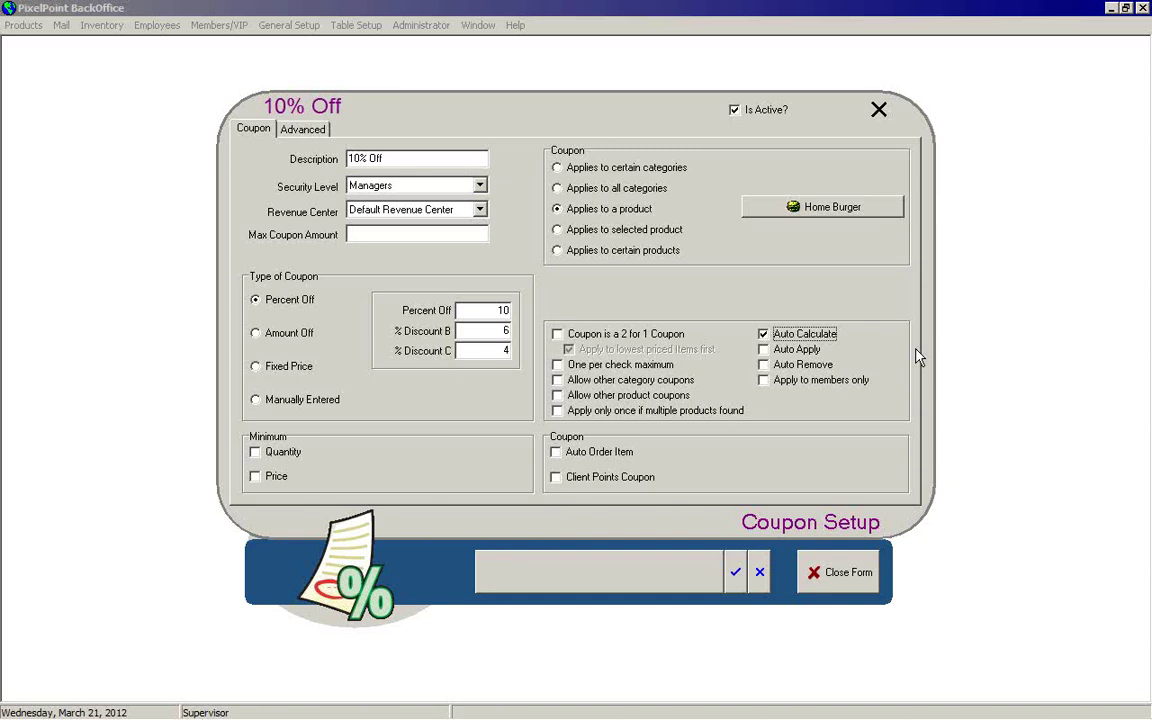
left_click(810, 336)
left_click(792, 335)
left_click(776, 335)
left_click(776, 350)
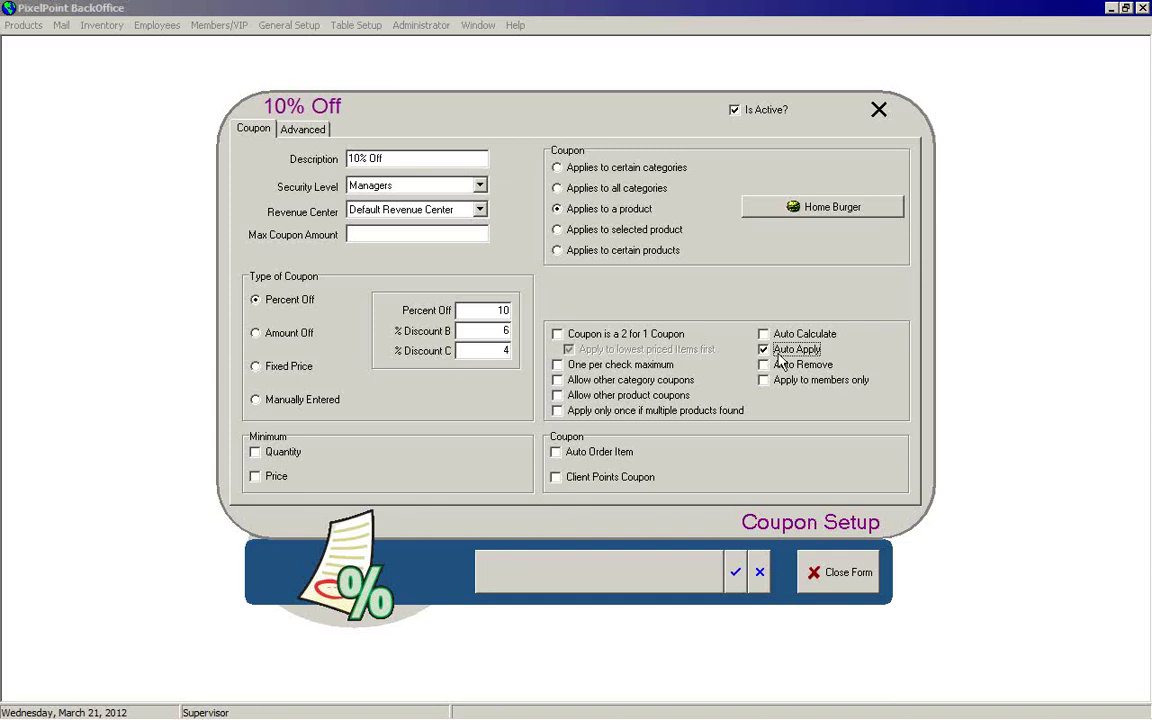
left_click(828, 366)
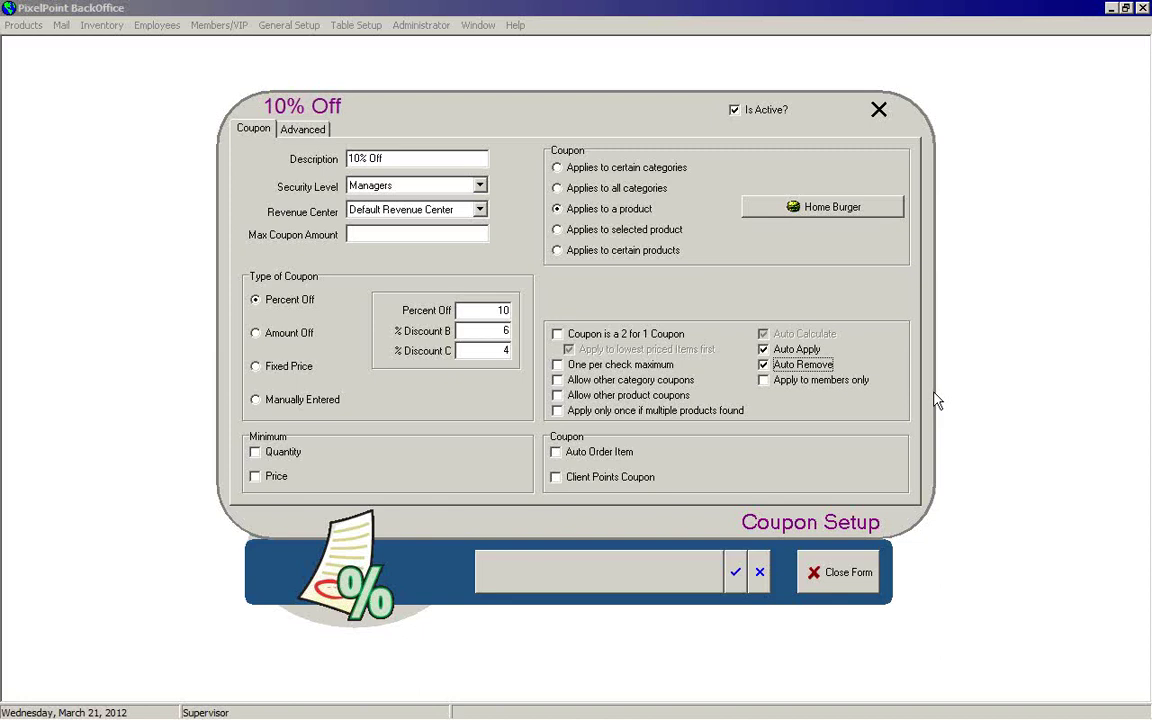
Try a minimum quantity with the Minimum - Default calculation method, and turn the quantity minimum off again
left_click(255, 452)
left_click(466, 455)
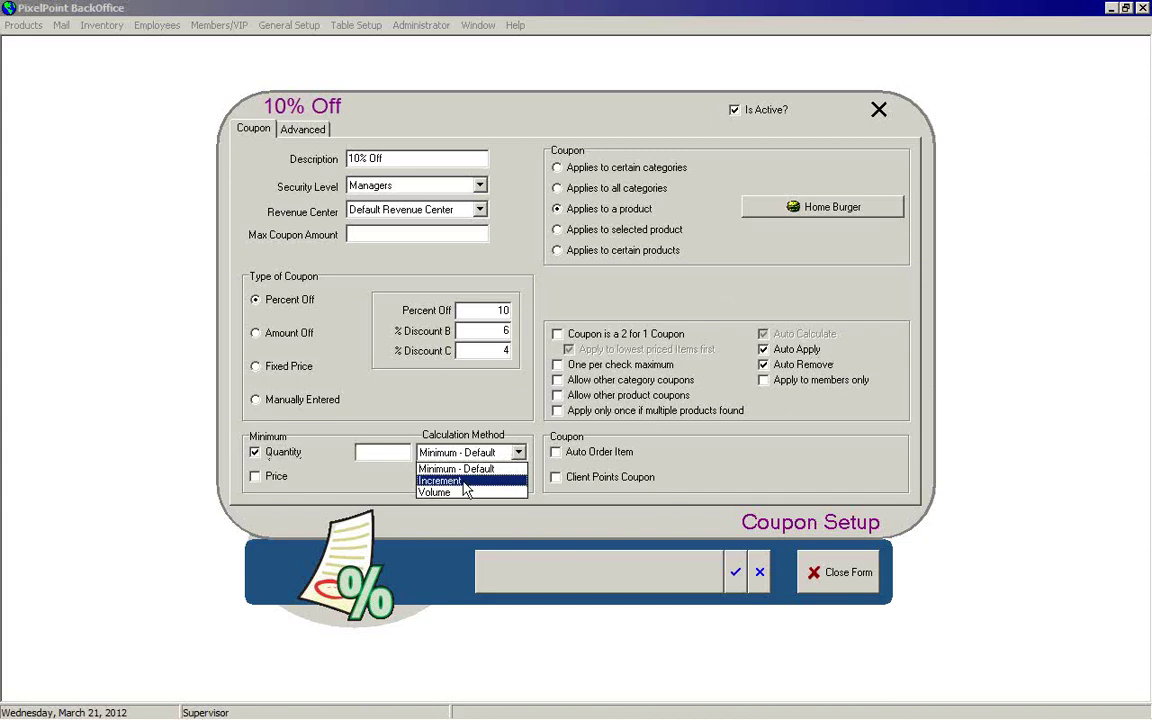
left_click(456, 468)
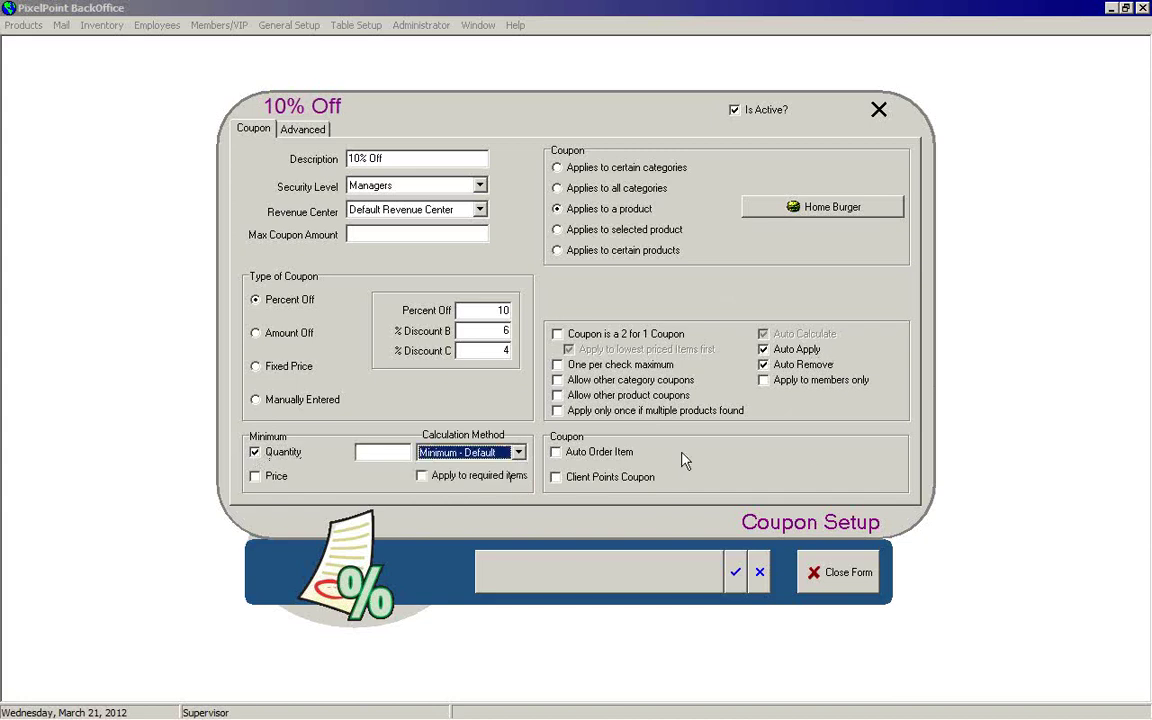
left_click(258, 452)
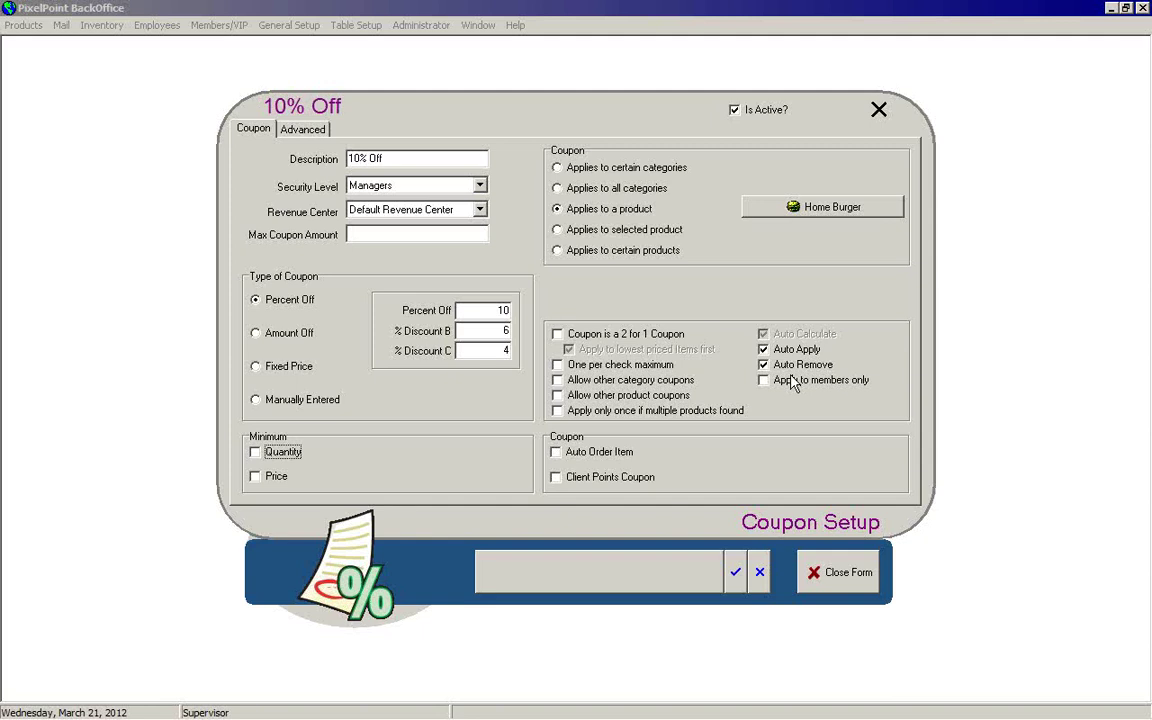
Turn off Auto Apply, Auto Remove and Auto Calculate for the coupon
left_click(764, 349)
left_click(796, 366)
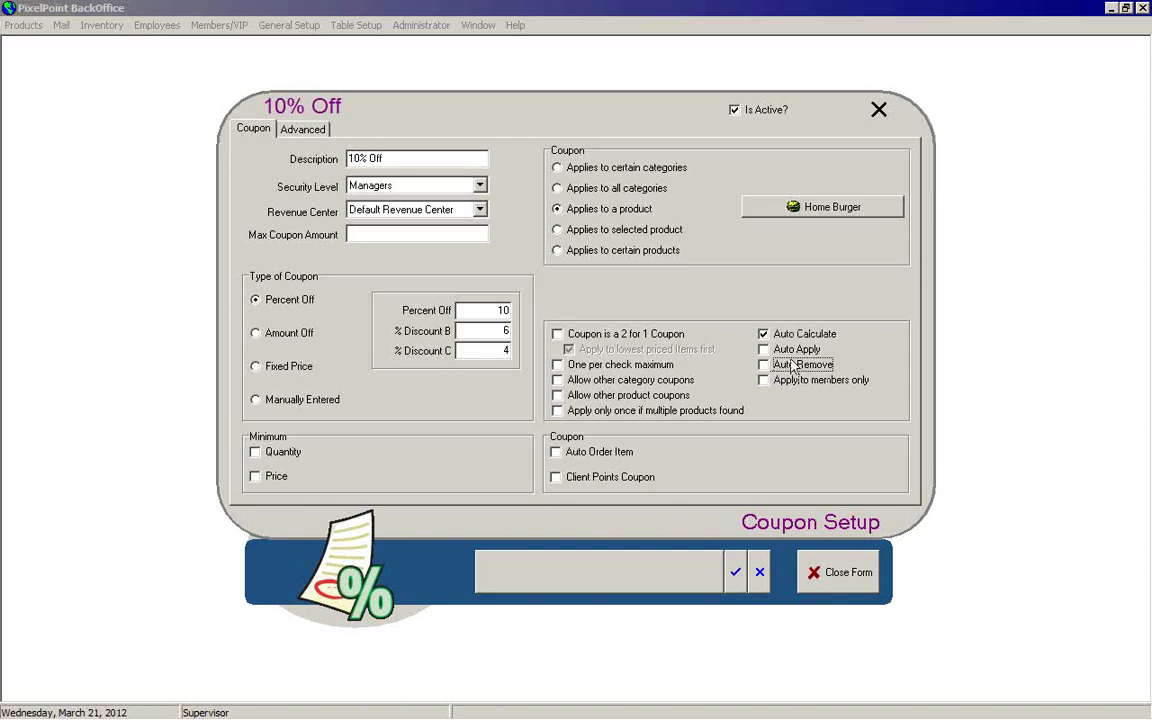
left_click(763, 334)
Restrict the coupon to members only and make it a client points coupon requiring 100 points
left_click(763, 381)
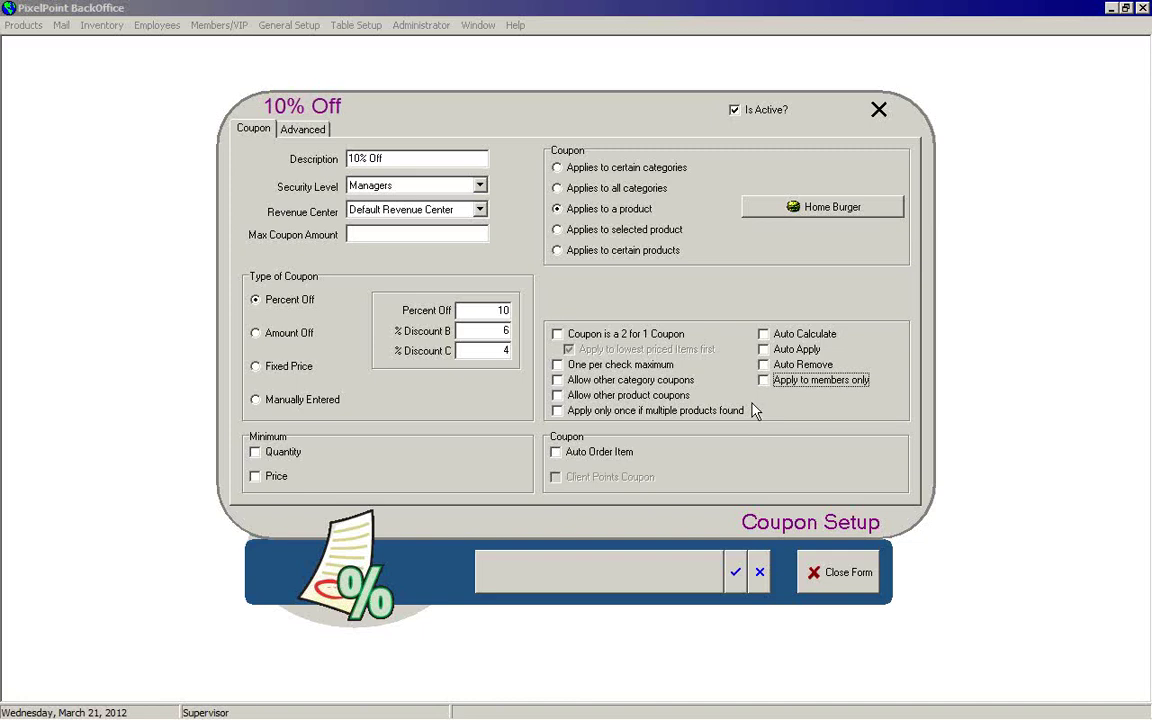
key("space")
left_click(555, 478)
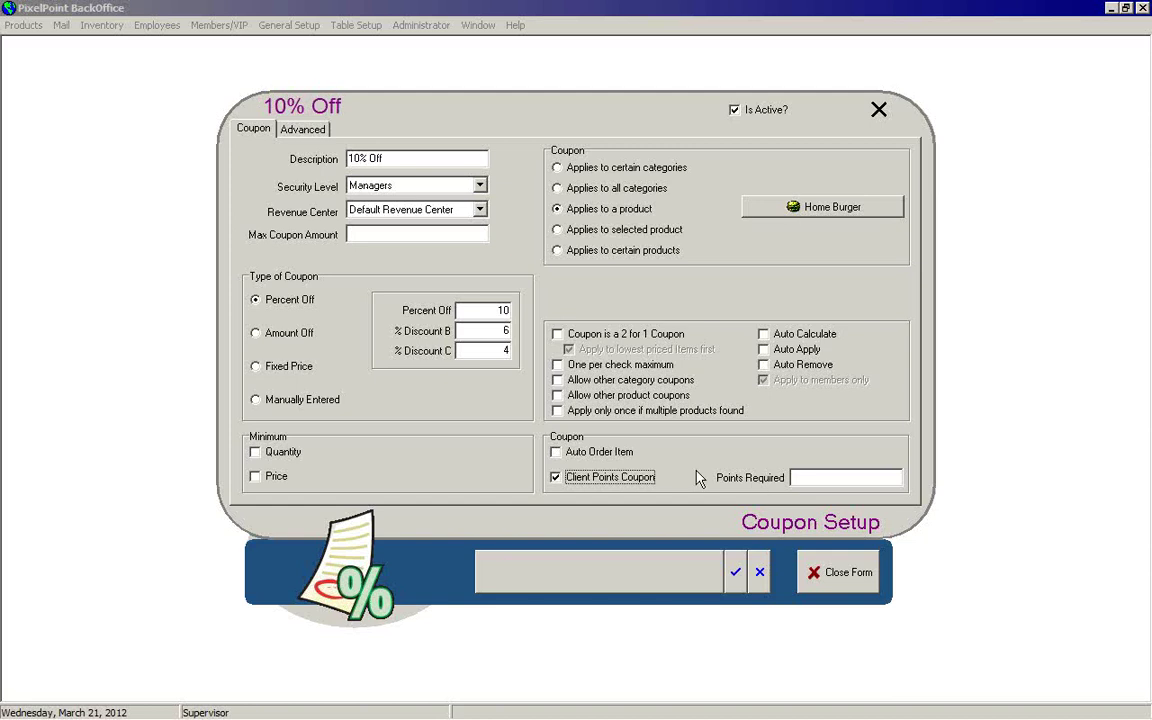
left_click(800, 478)
type("100")
Enable Auto Order Item for the coupon and choose 8oz Glass as the product ordered
left_click(556, 452)
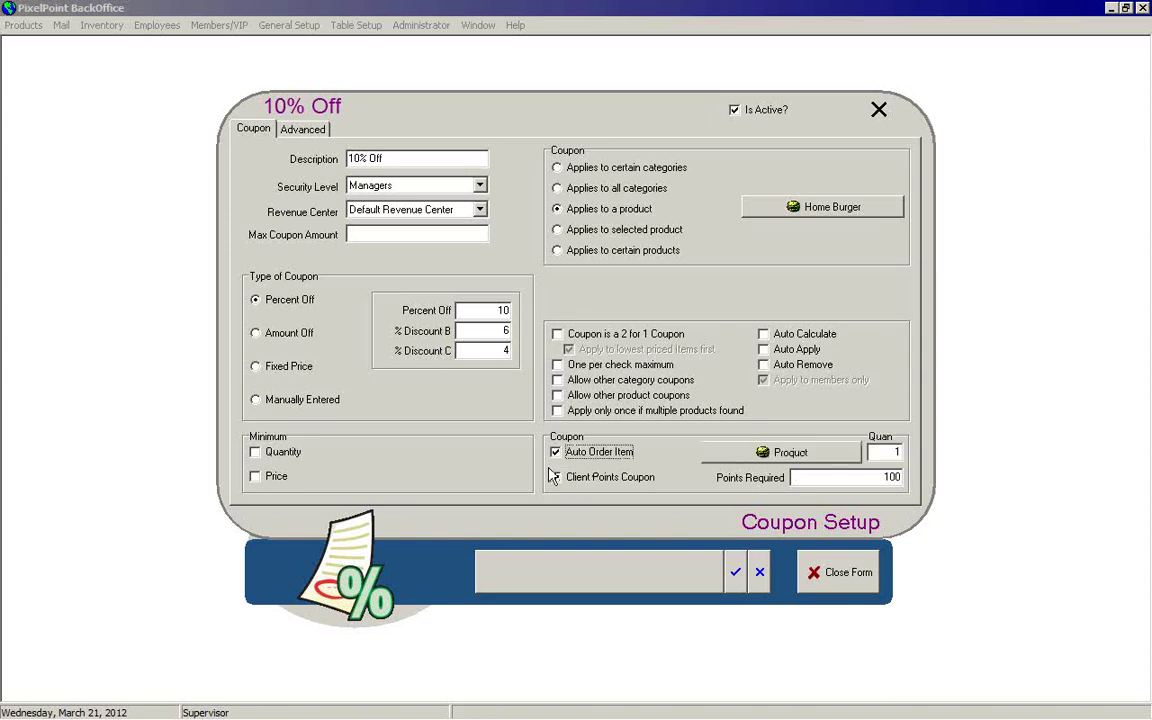
left_click(555, 477)
left_click(722, 462)
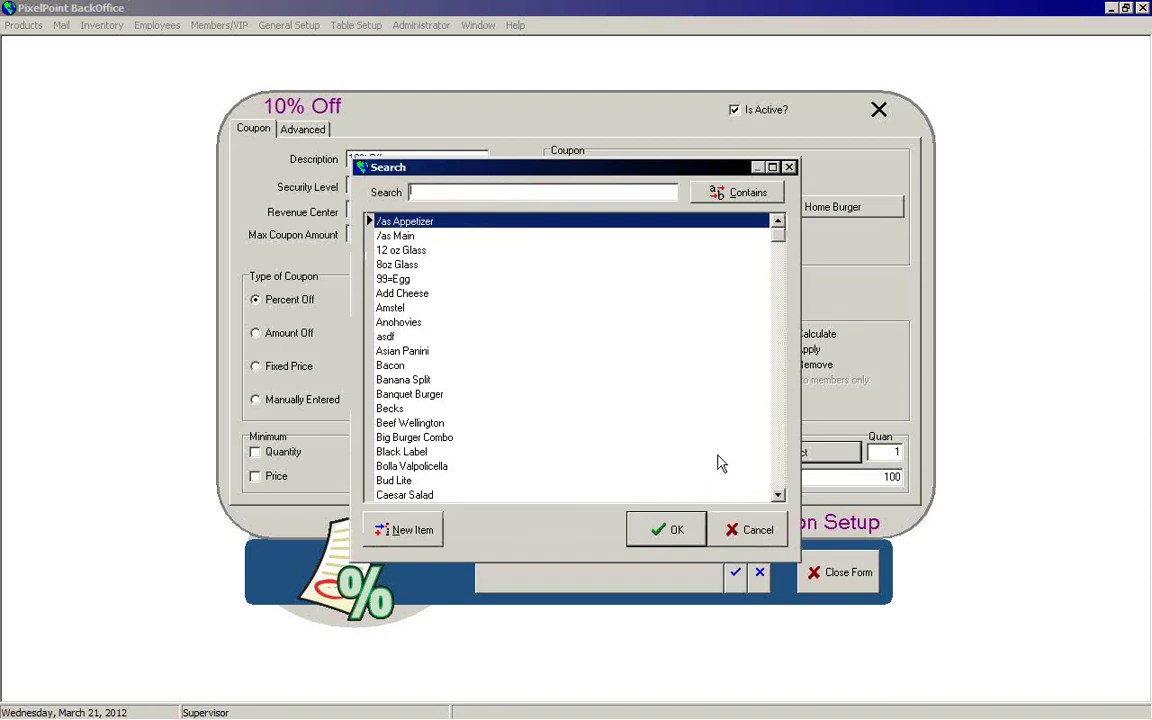
left_click(392, 266)
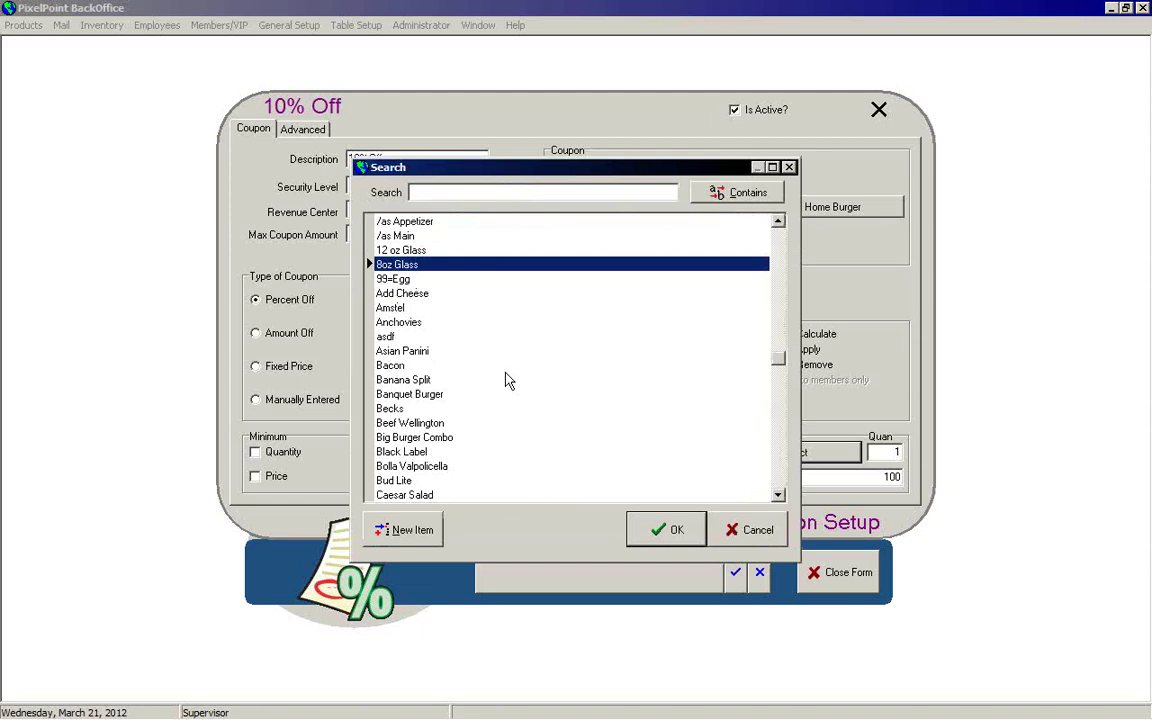
left_click(660, 531)
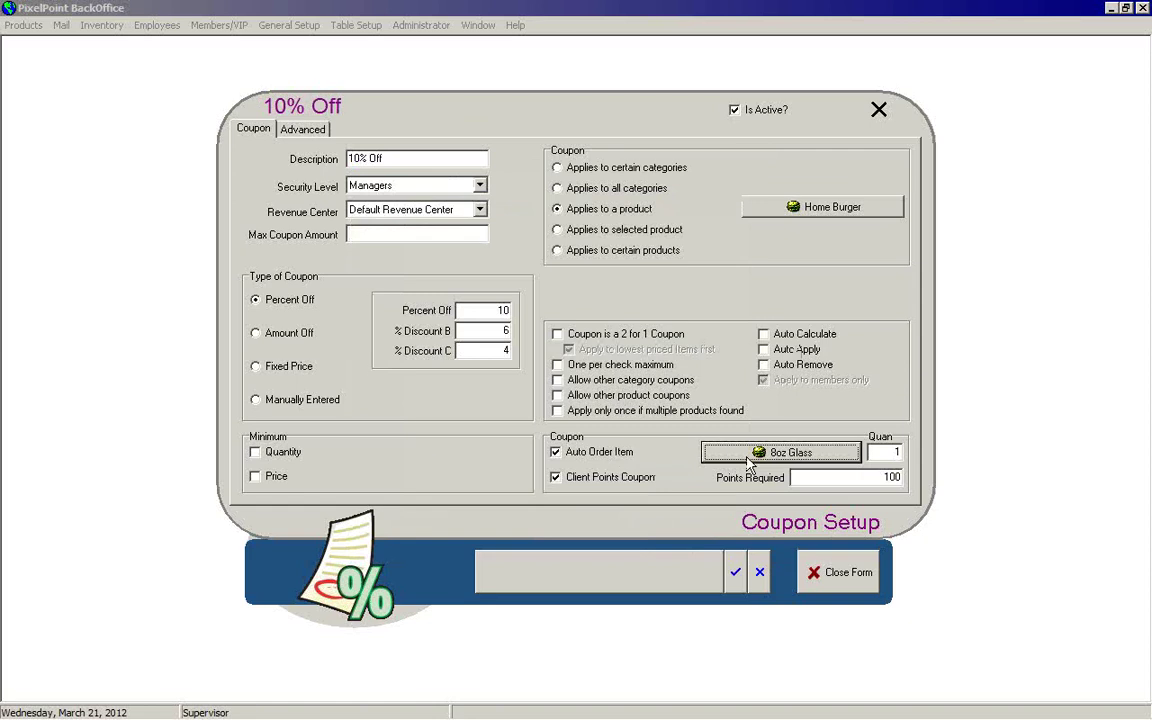
Turn off the coupon's Auto Order Item and Client Points Coupon options
left_click(555, 452)
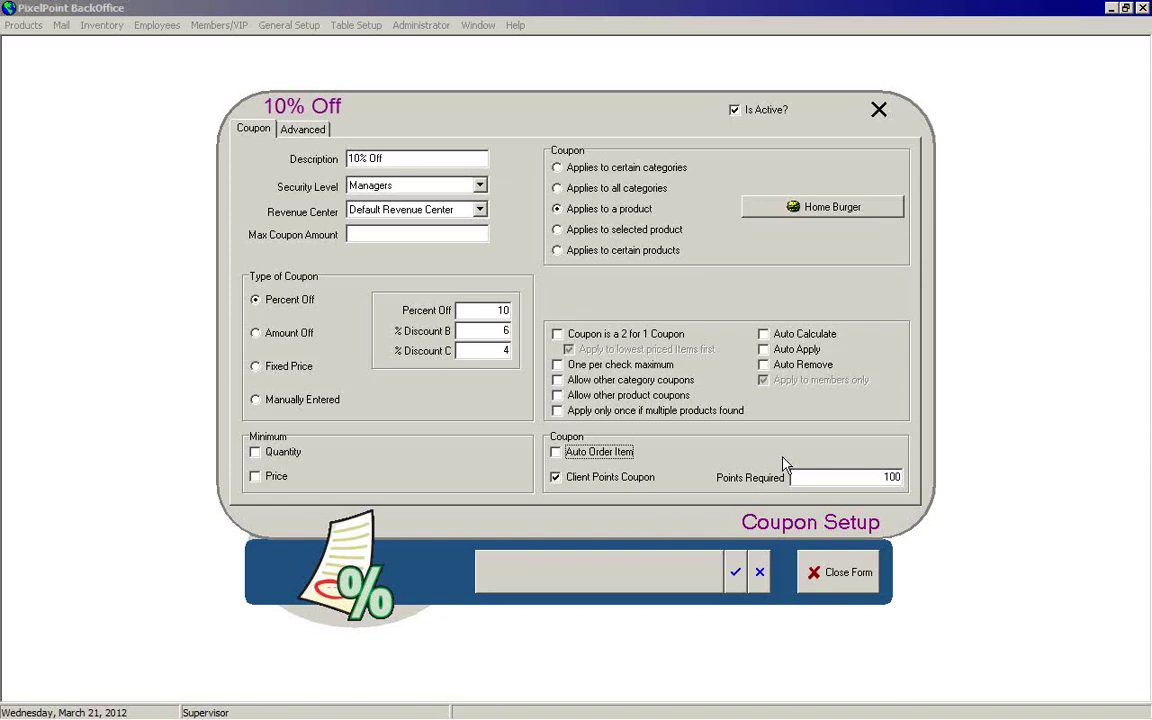
left_click(796, 477)
left_click(588, 479)
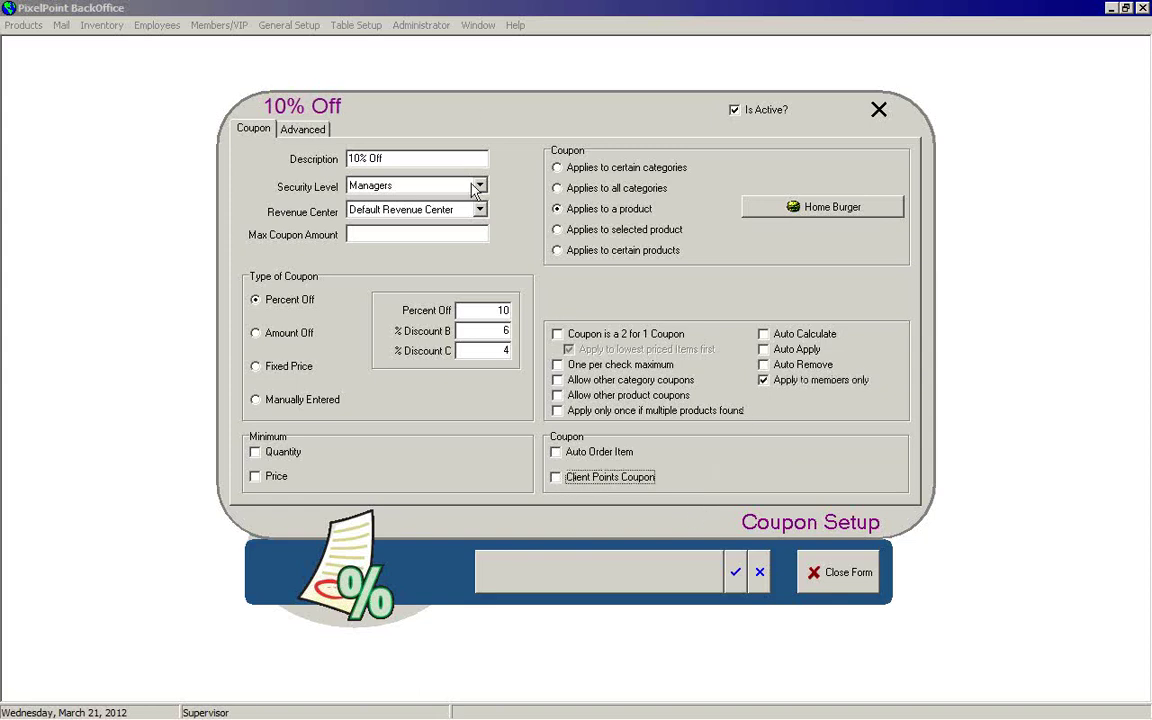
Open the coupon's advanced settings and inspect the start and end date calendars of the active date range
left_click(287, 133)
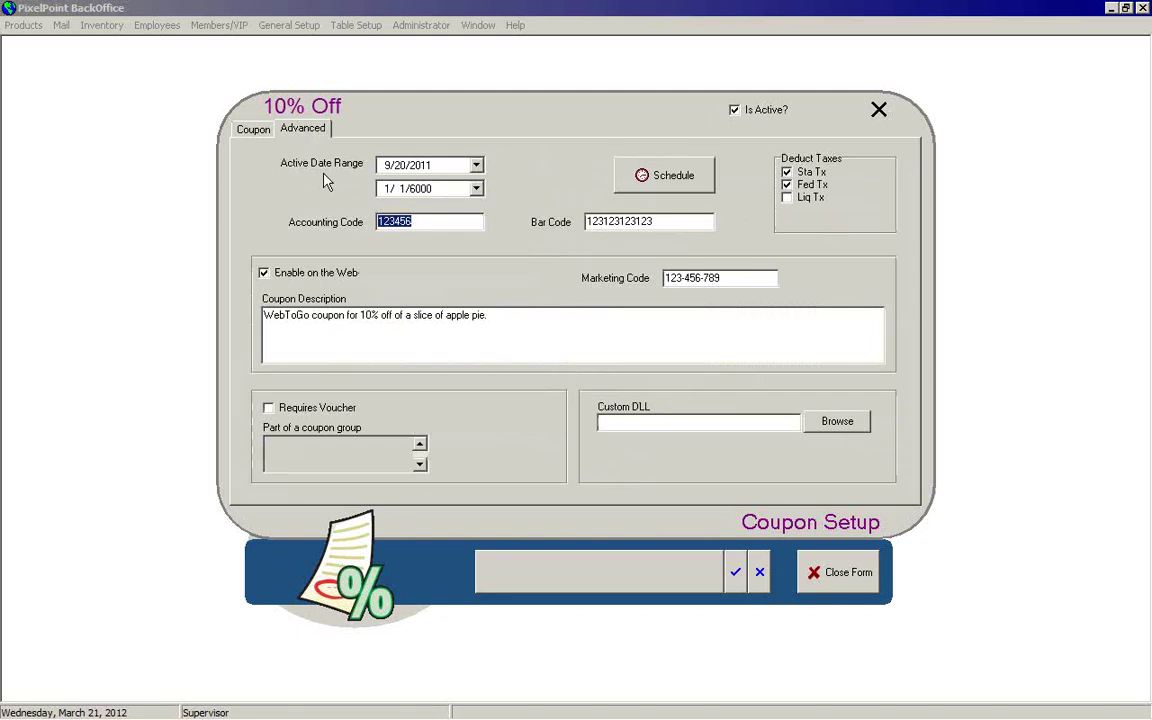
left_click(476, 167)
left_click(476, 167)
left_click(476, 189)
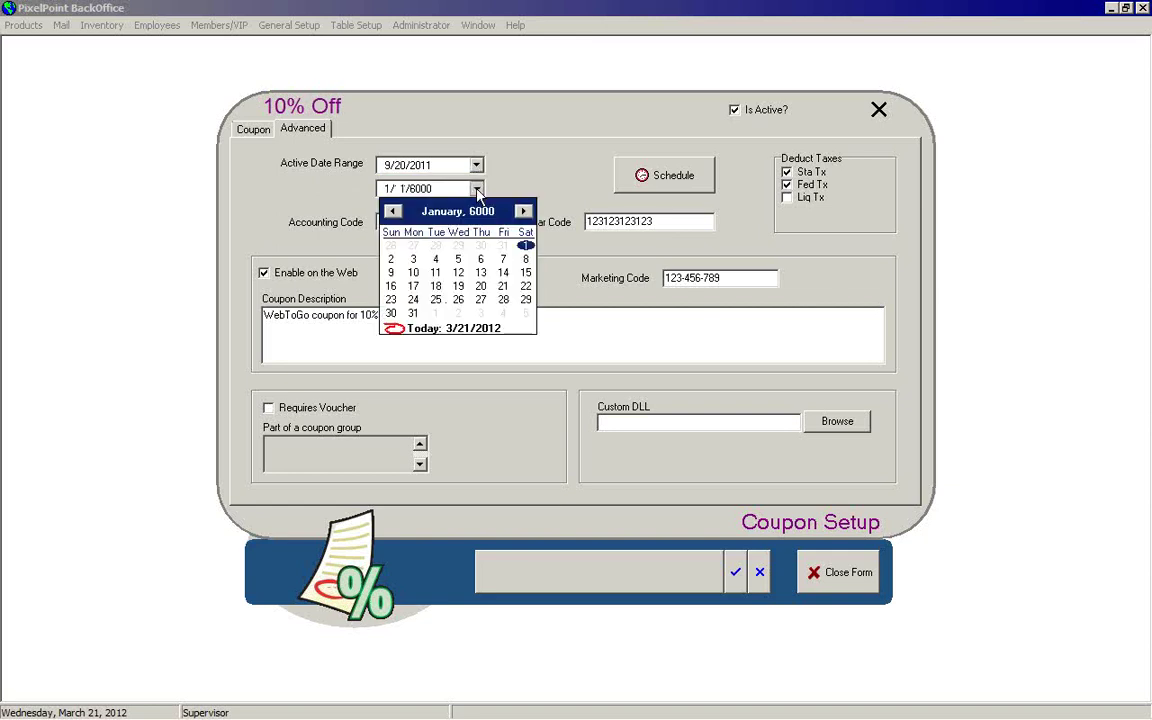
left_click(477, 190)
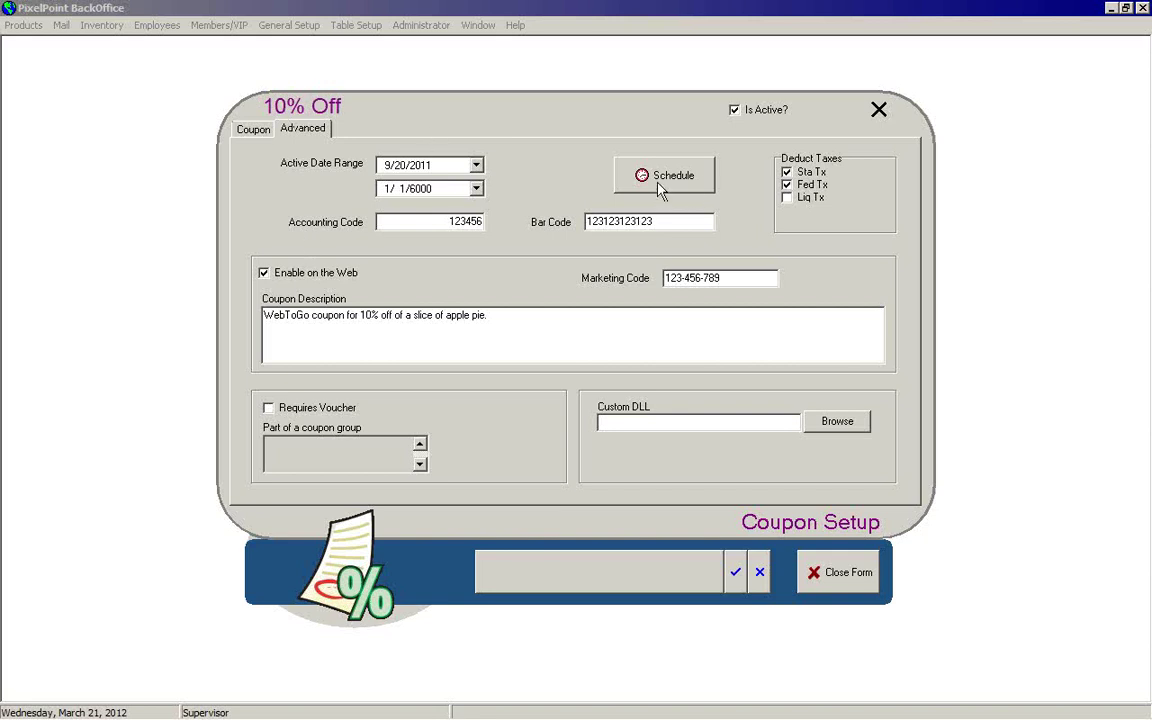
View the coupon's weekly schedule, cancel it without changes, and return to the advanced settings
left_click(250, 131)
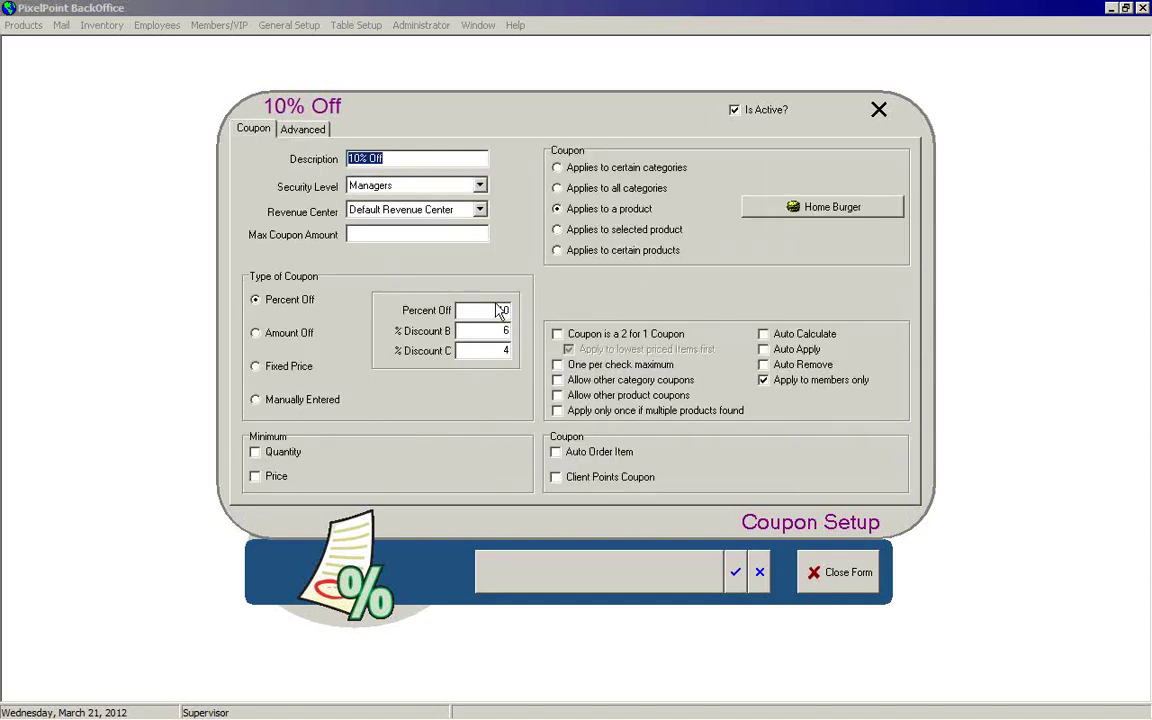
left_click(296, 130)
left_click(660, 178)
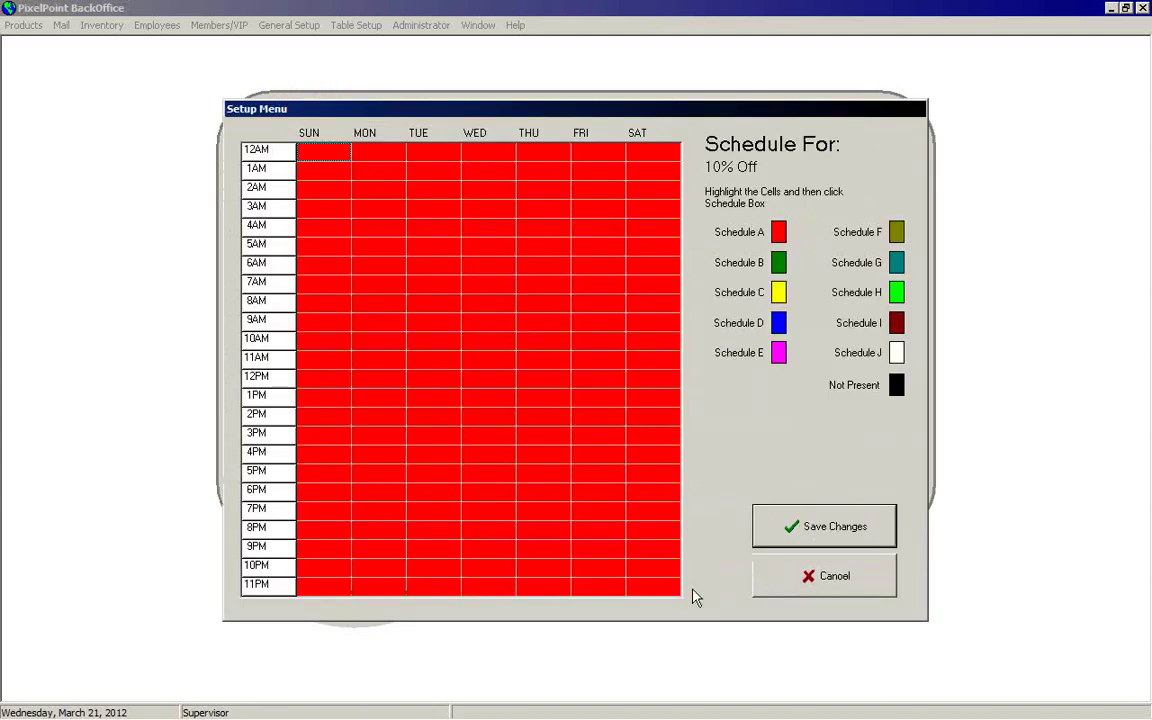
left_click(775, 578)
left_click(254, 133)
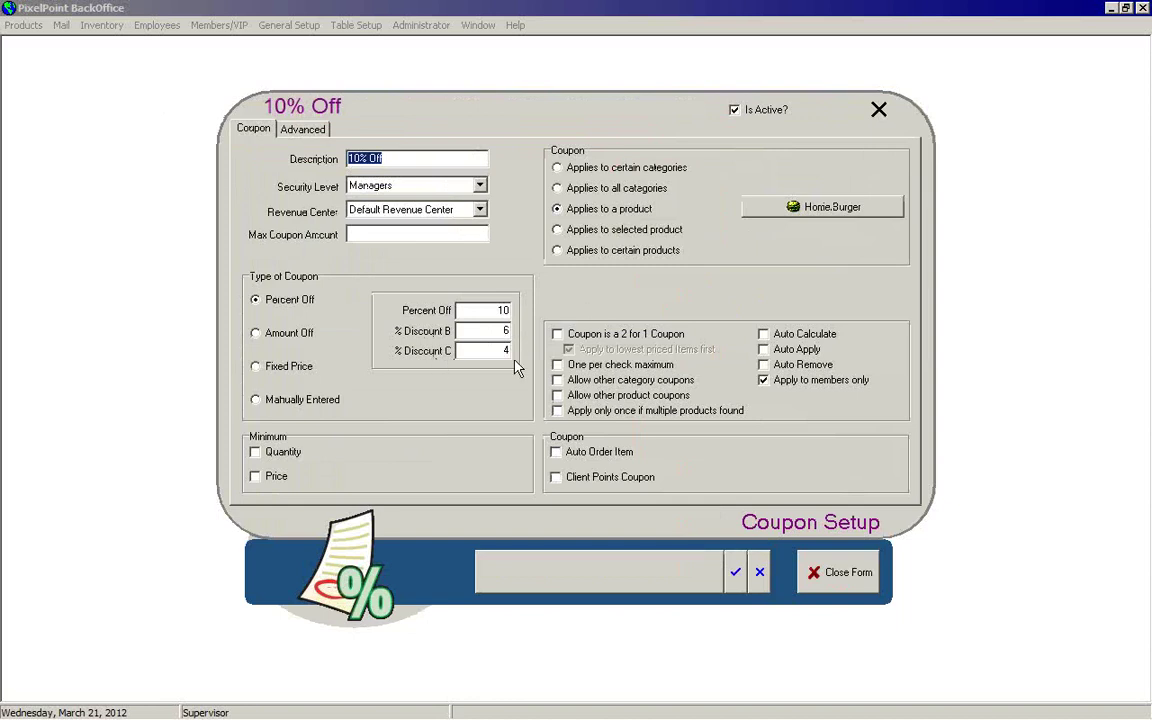
left_click(296, 130)
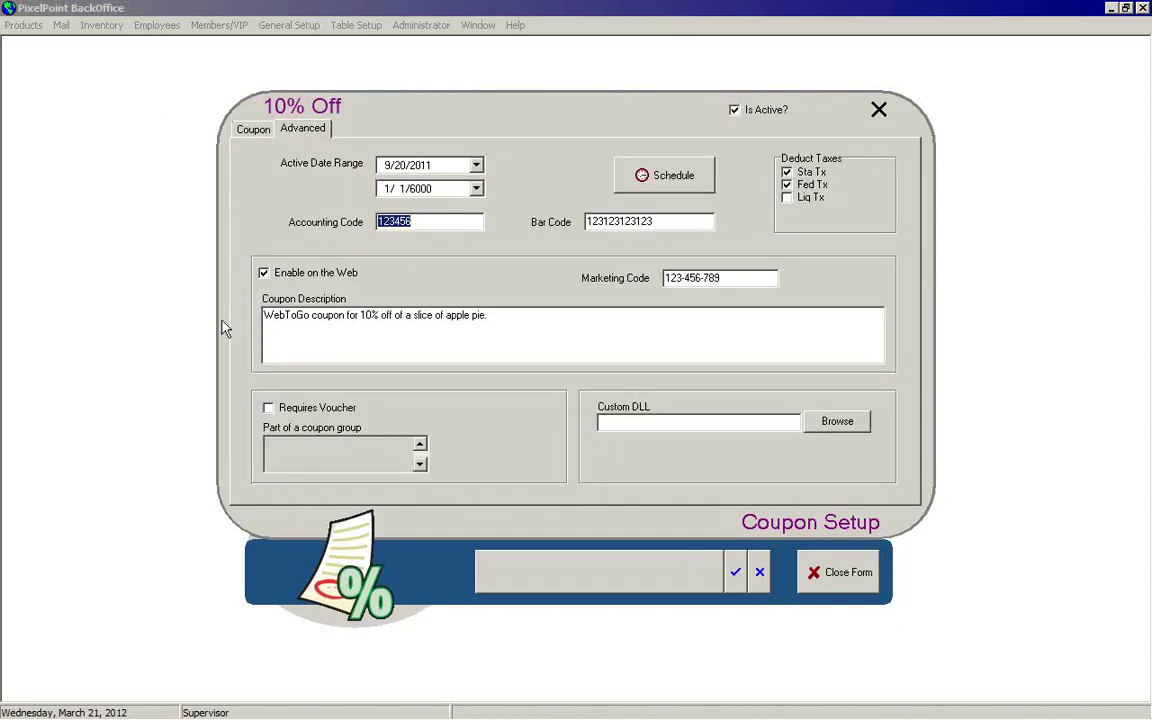
Open the coupon's schedule and assign Schedule B to the 8PM hour from Monday to Friday
left_click(630, 387)
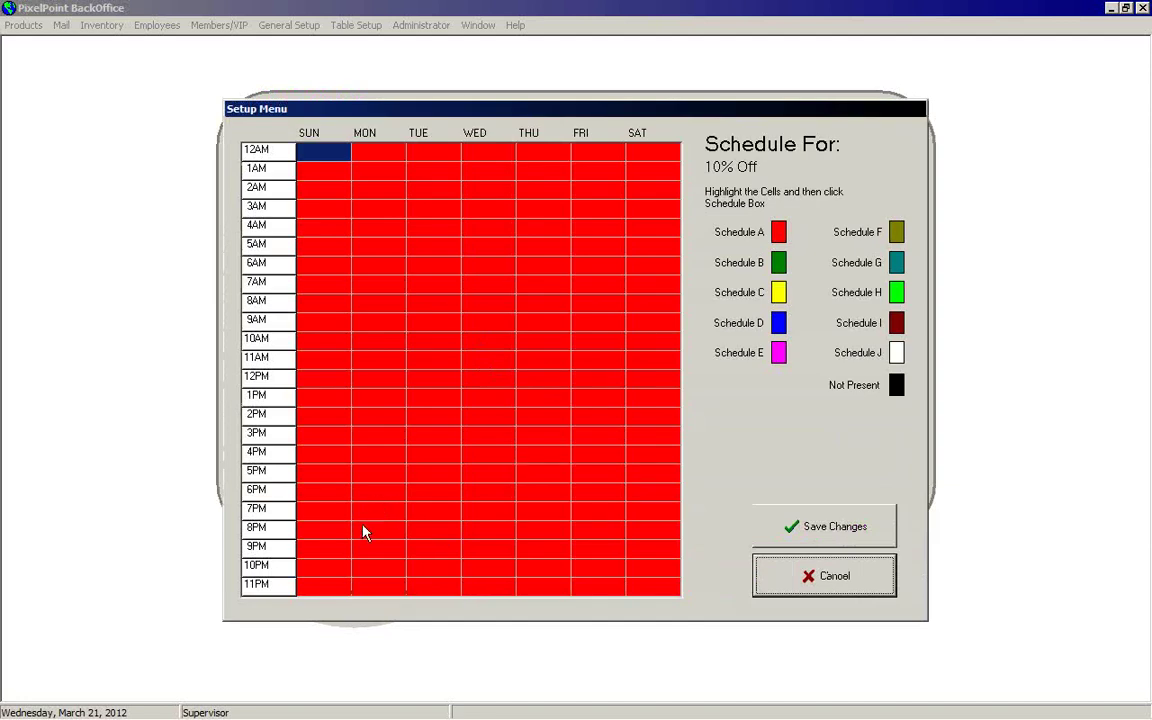
left_click_drag(361, 534, 605, 538)
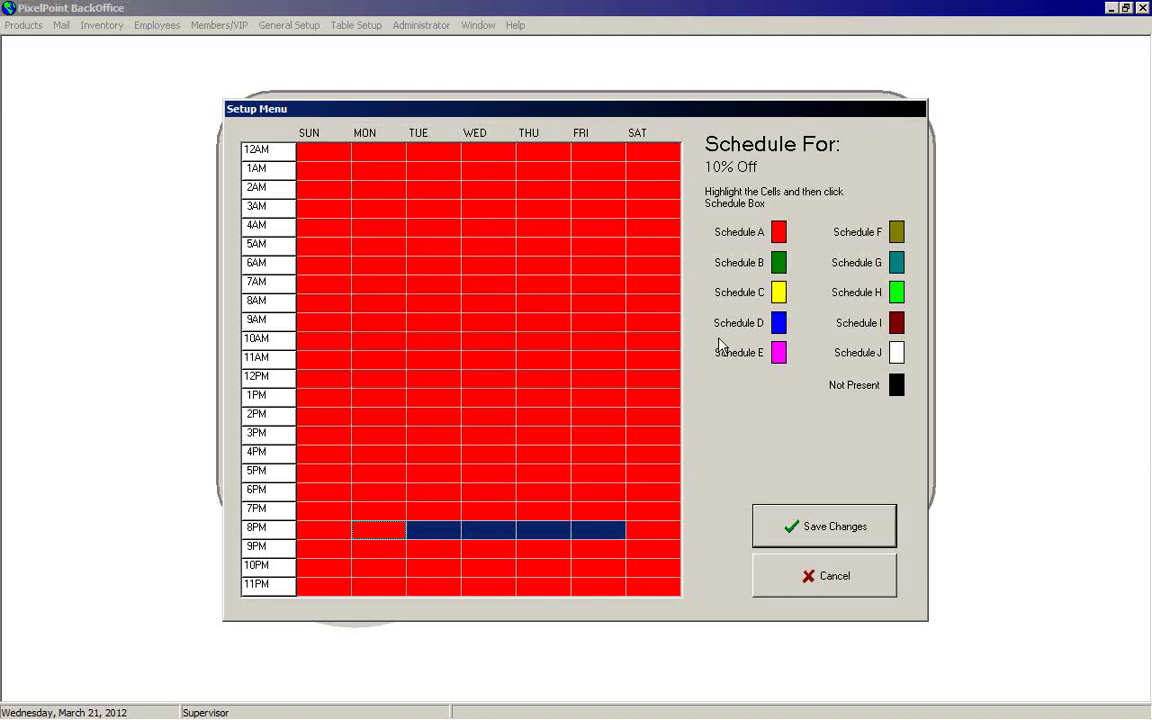
left_click(779, 264)
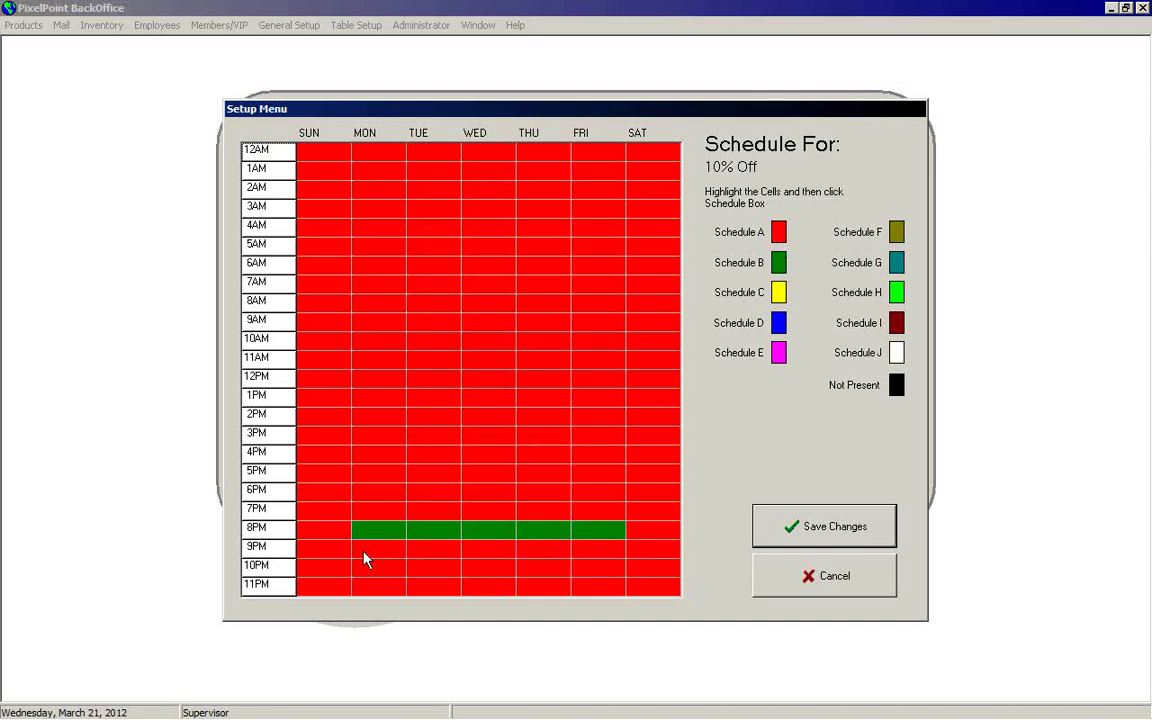
Assign Schedule C to 9PM through 11PM from Monday to Friday and to 12AM and 1AM from Tuesday to Saturday
left_click_drag(361, 557, 590, 596)
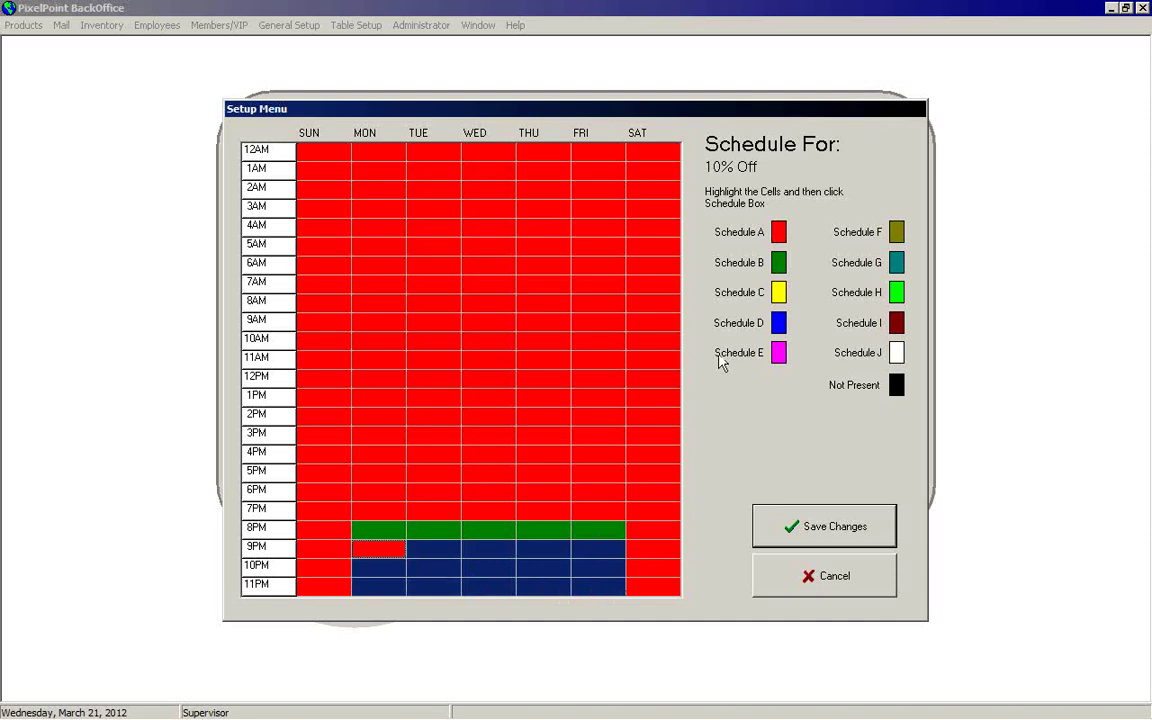
left_click(778, 293)
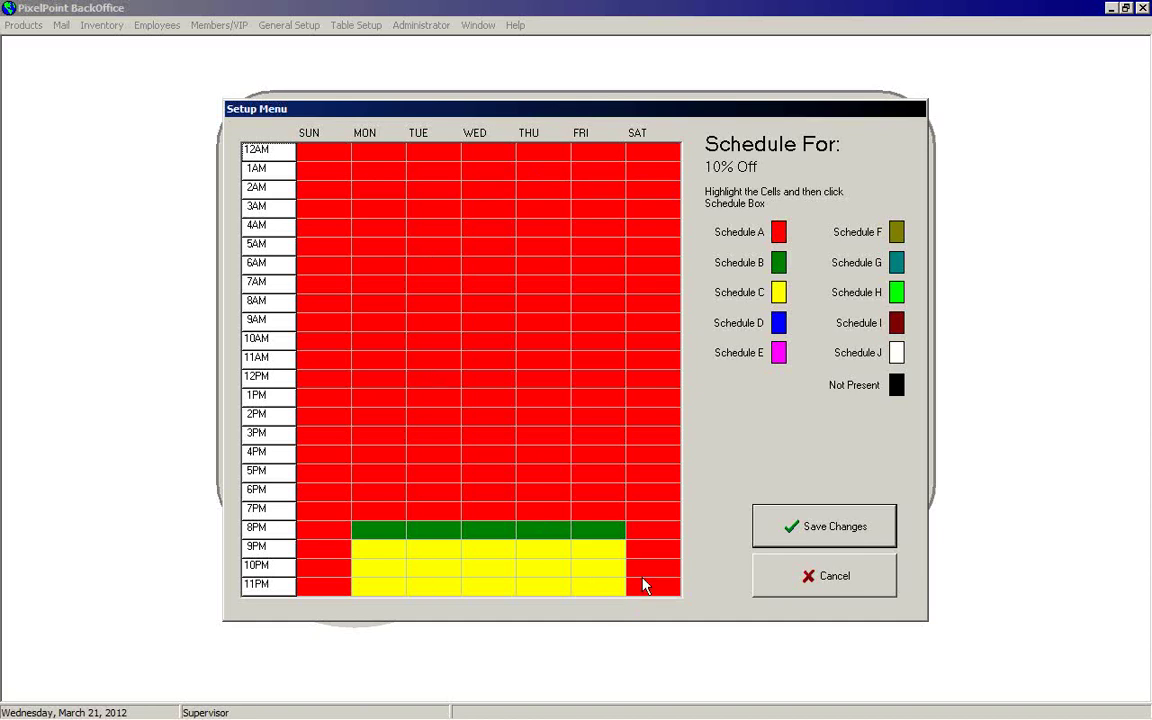
left_click(658, 160)
left_click_drag(658, 160, 431, 175)
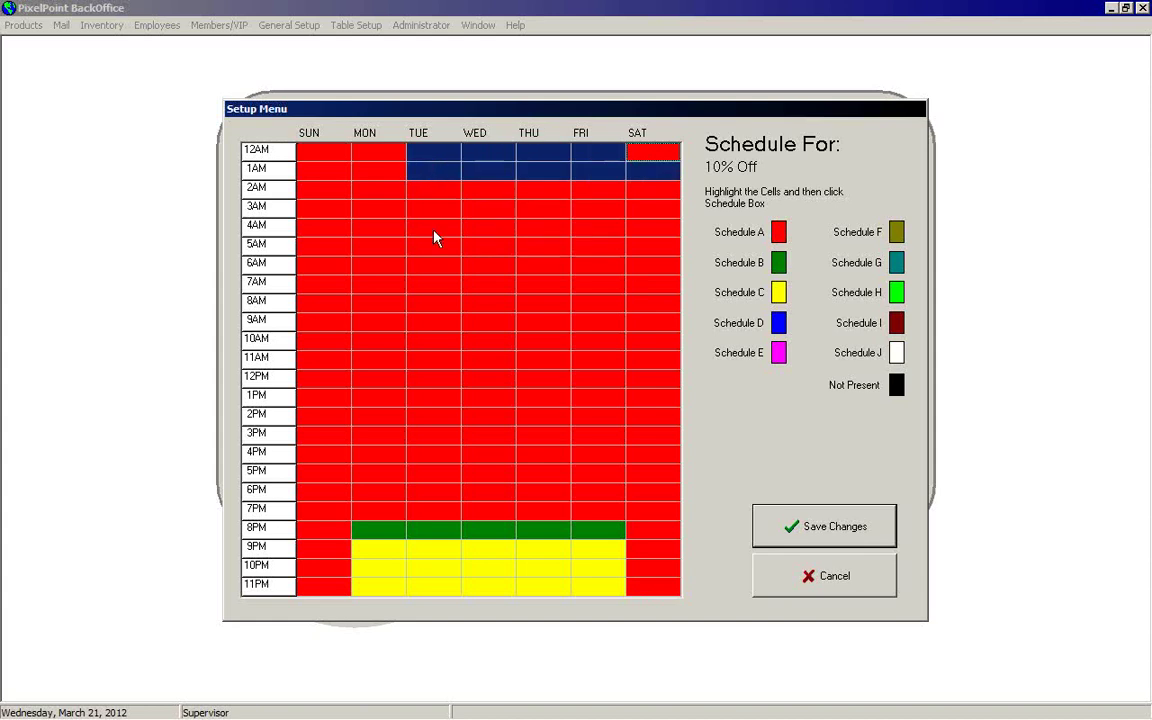
left_click(791, 533)
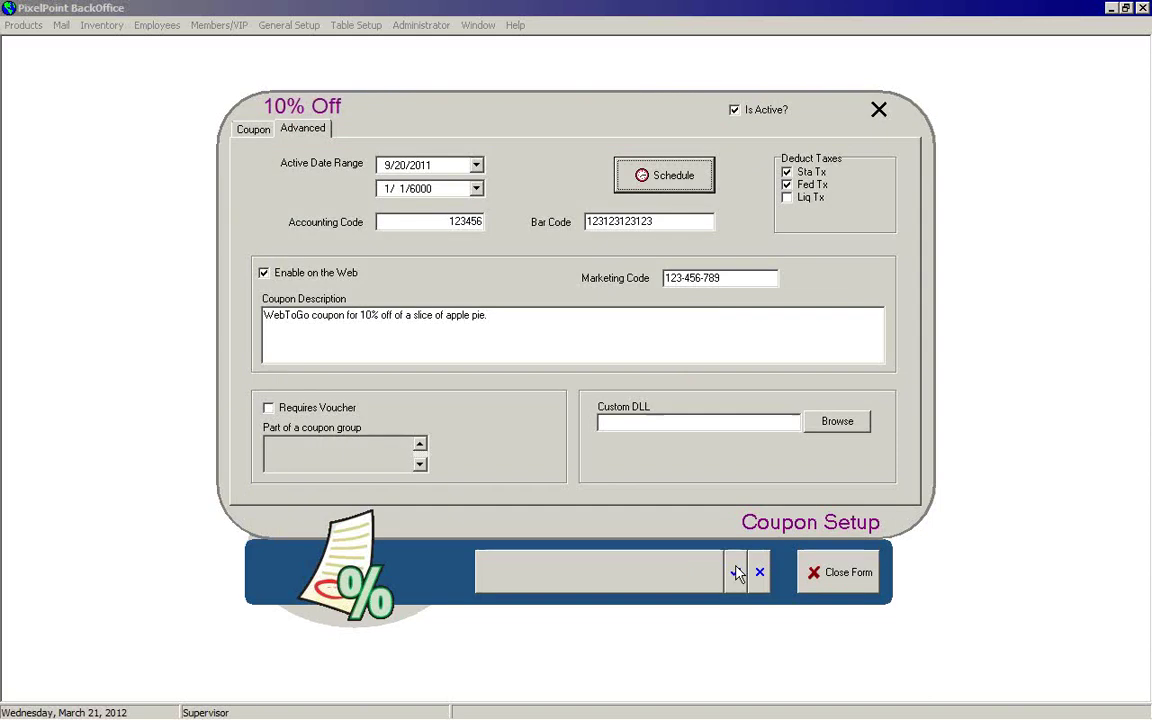
left_click(662, 172)
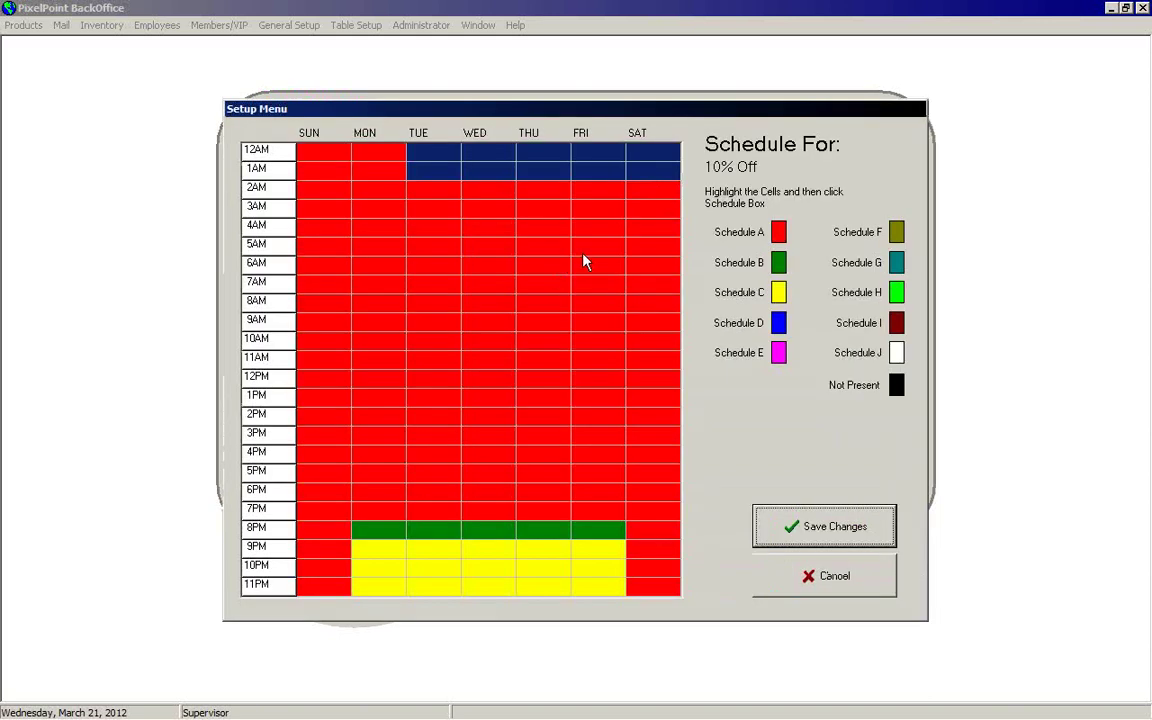
left_click(779, 292)
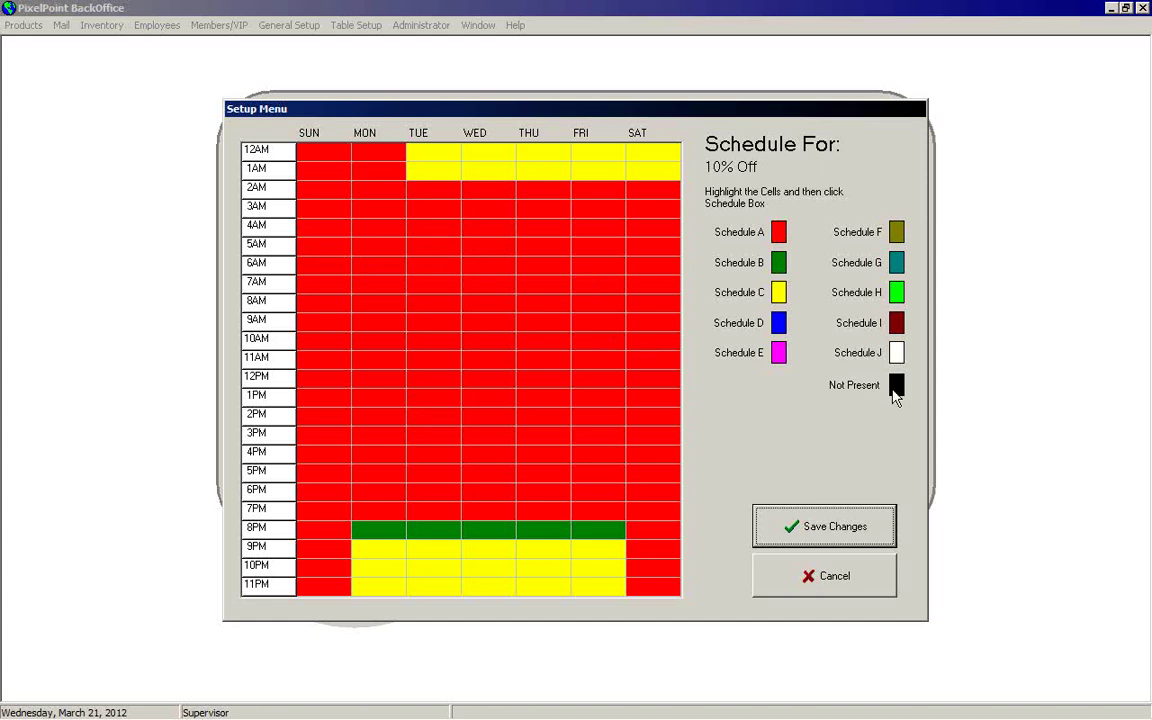
Mark the 10AM through 7PM hours from Monday to Friday as Not Present and save the coupon's schedule
left_click_drag(365, 358, 602, 515)
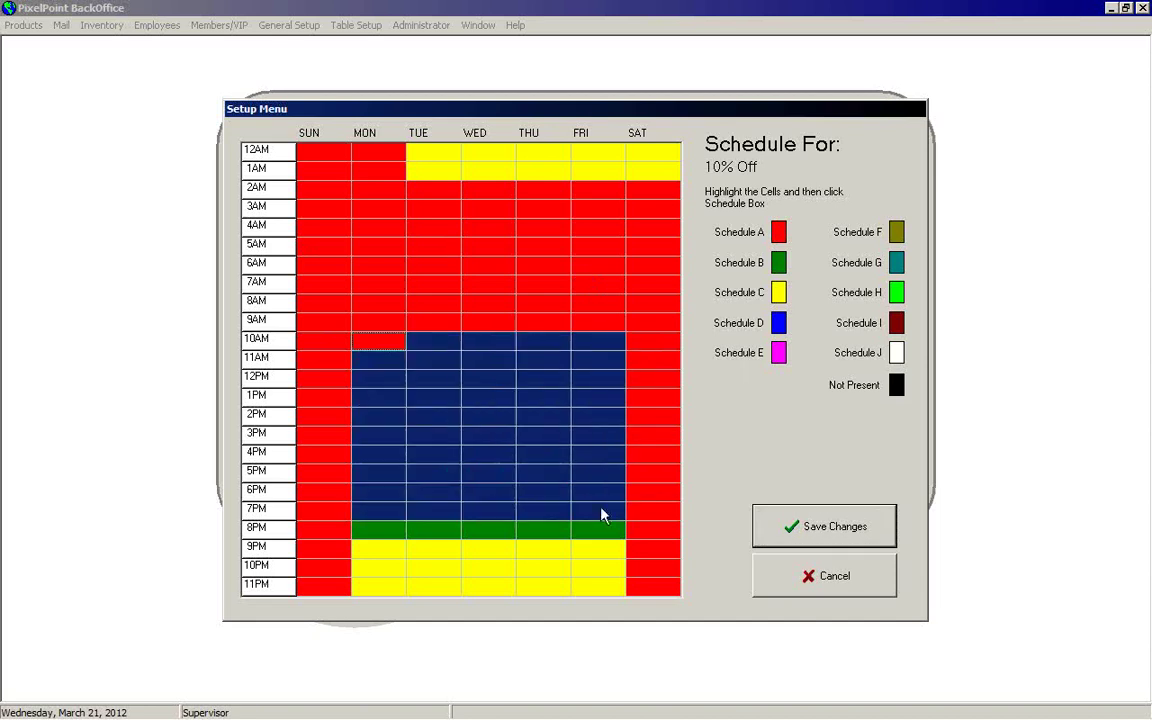
left_click(896, 384)
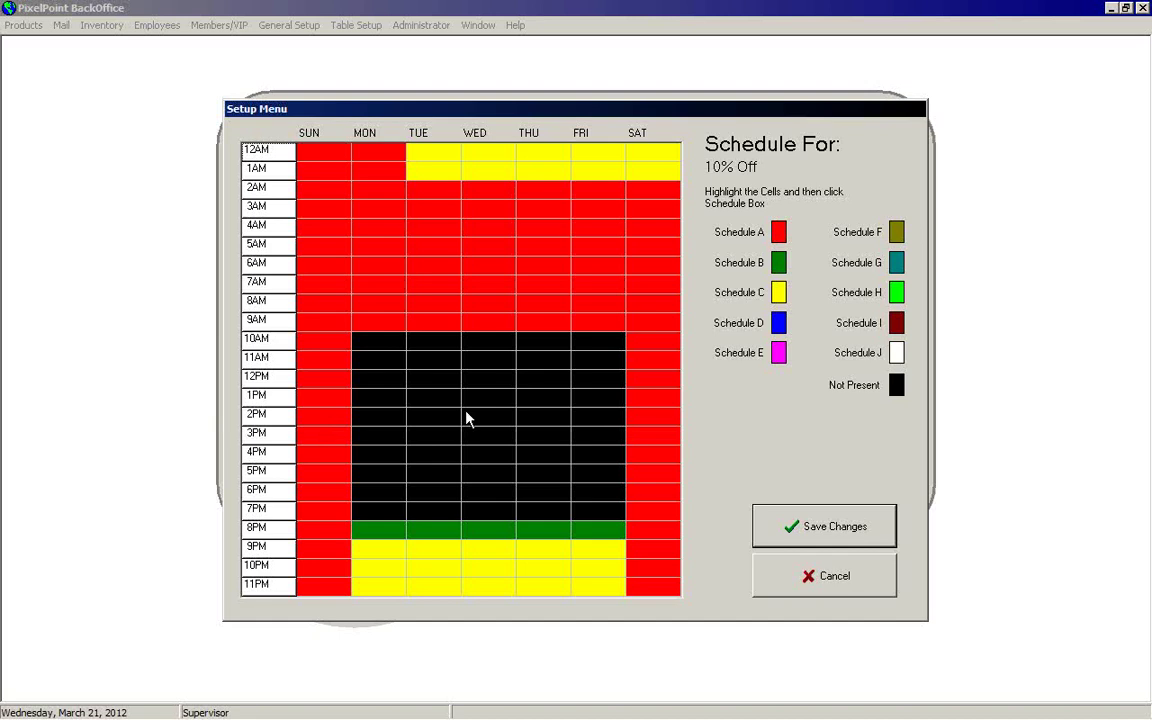
left_click(812, 534)
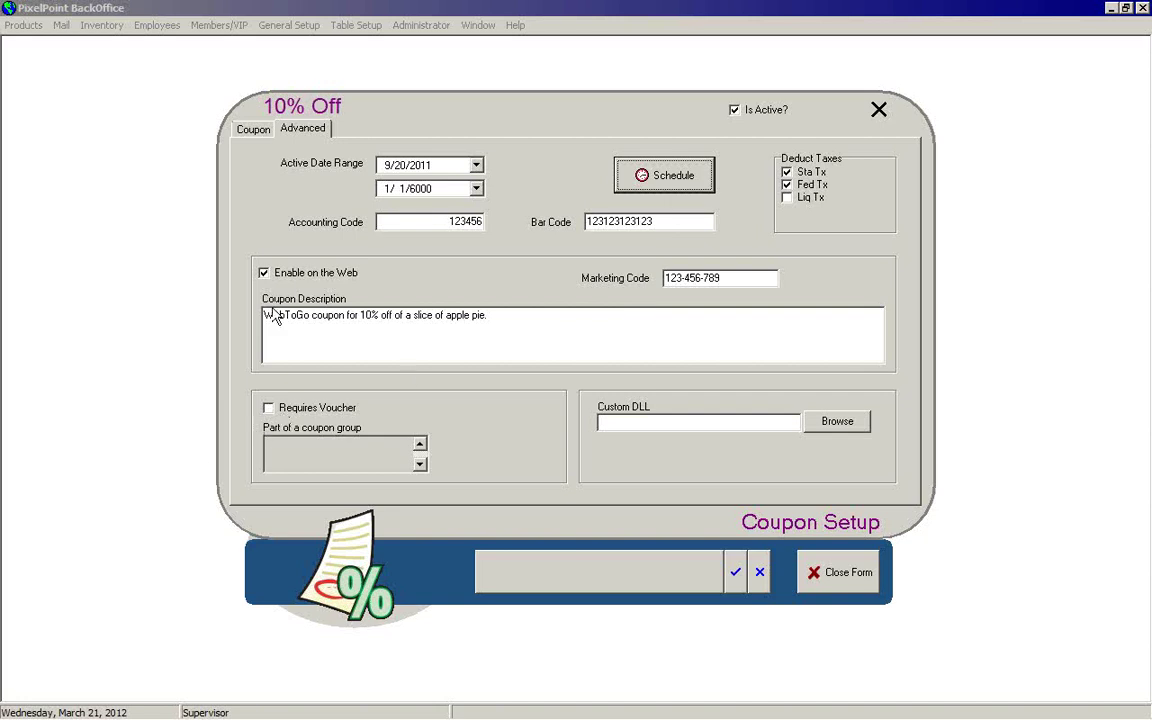
Examine the coupon's web description, turn on the Requires Voucher option and go to the Custom DLL field
left_click(512, 315)
left_click_drag(512, 315, 90, 358)
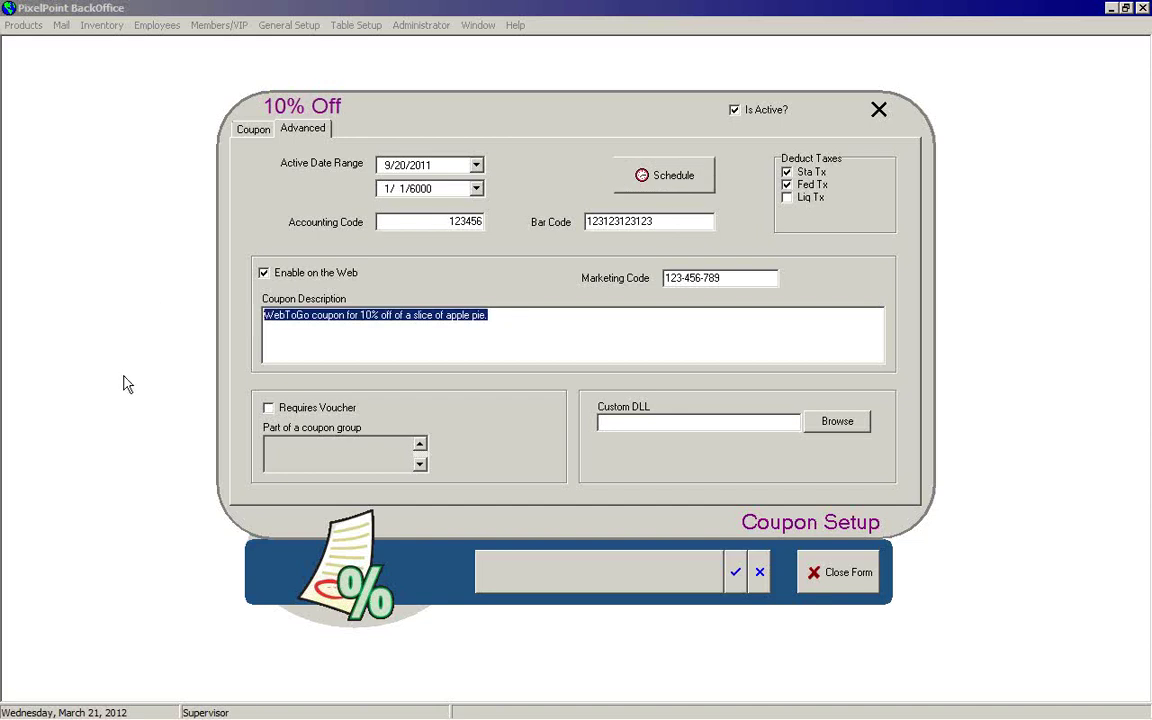
left_click(516, 324)
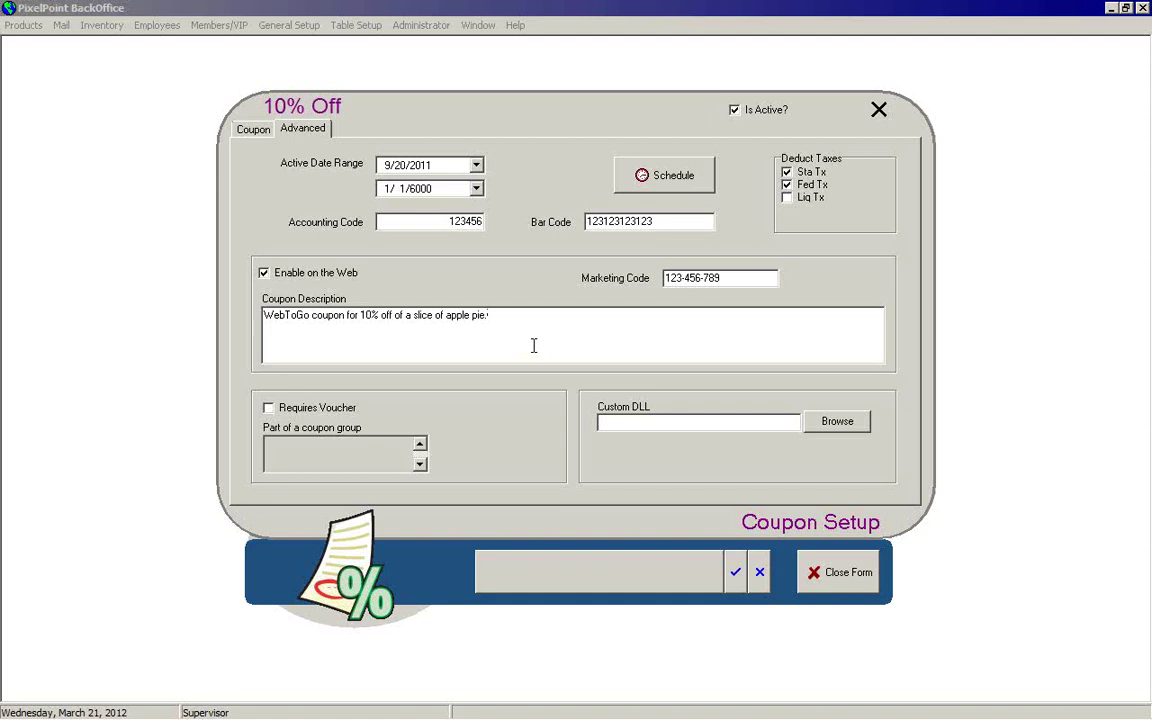
left_click(273, 410)
left_click(656, 427)
Discard the pending changes to the 10% Off coupon and close Coupon Setup
left_click(760, 574)
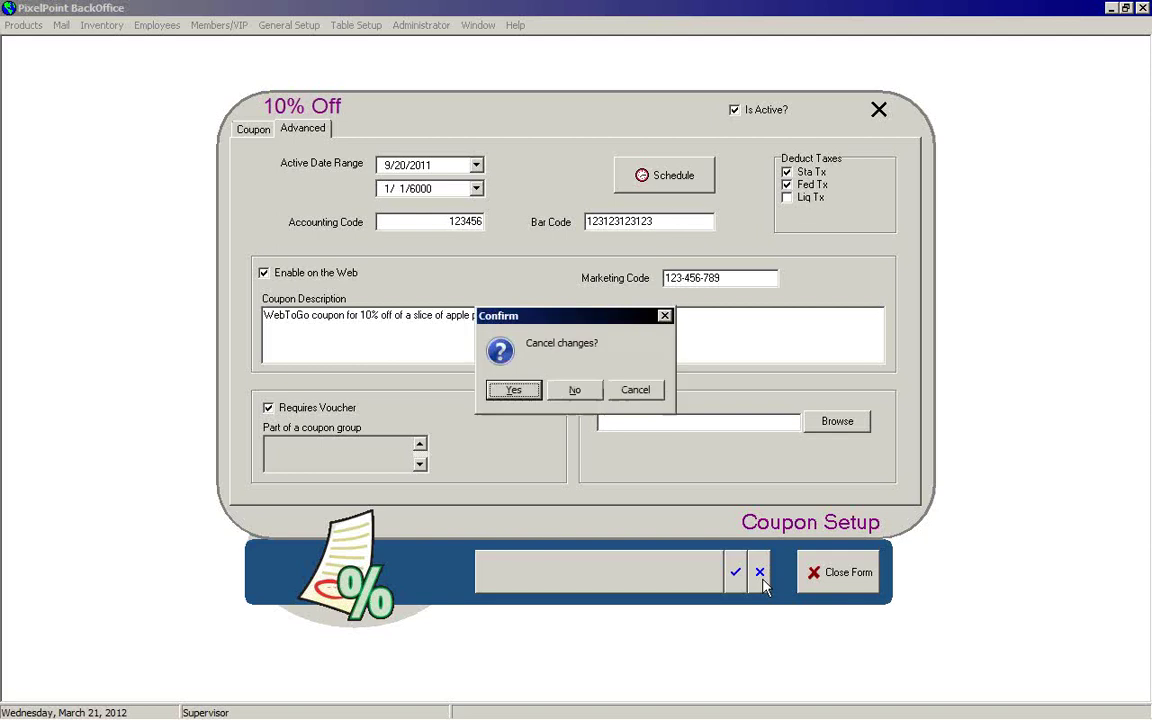
left_click(511, 393)
left_click(852, 570)
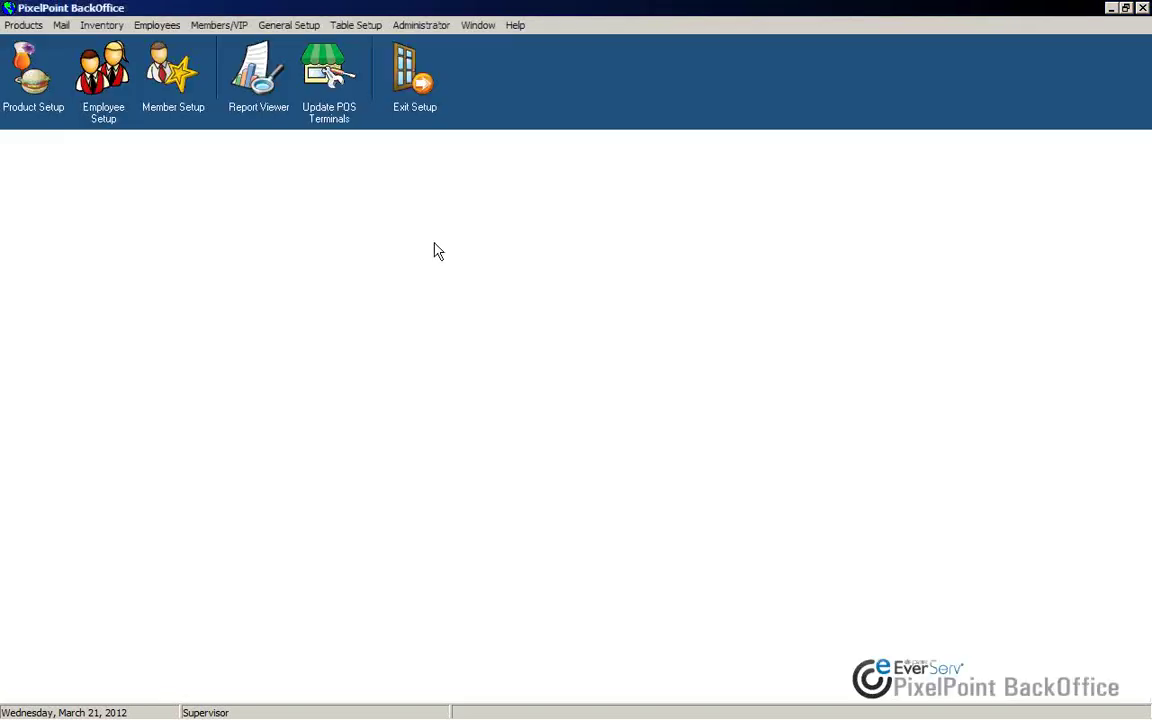
Open Coupon Groups, examine the coupons in the Quantity Purchases group, and close the form
left_click(305, 26)
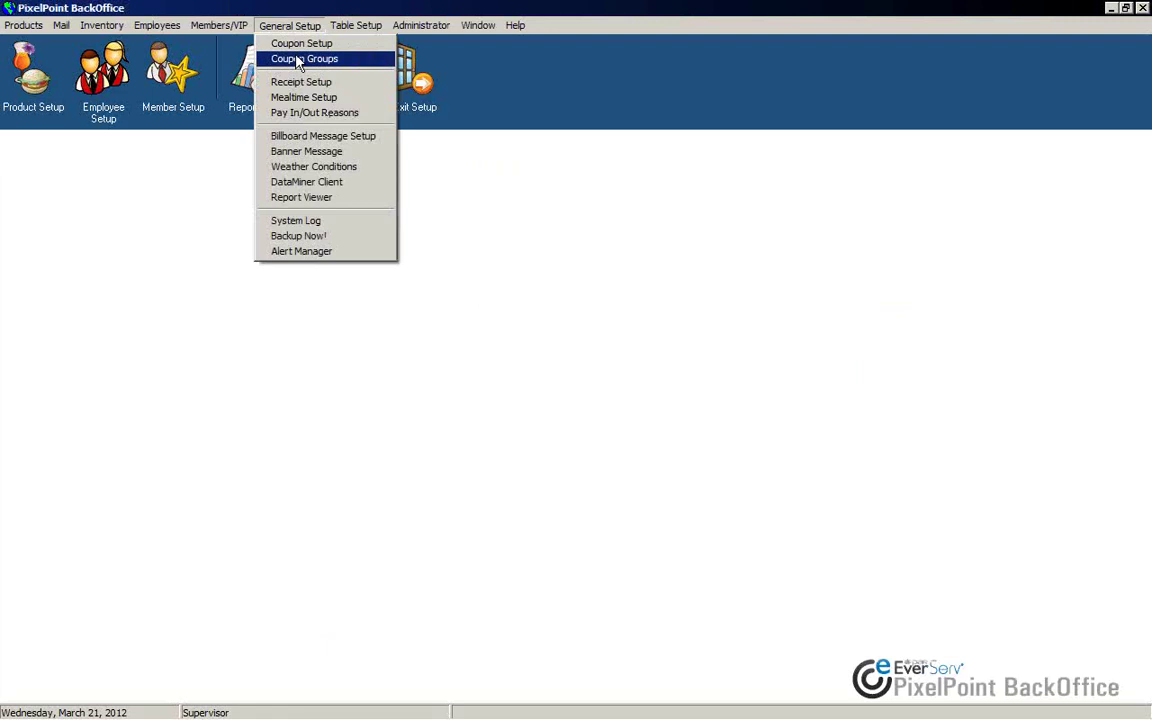
left_click(297, 60)
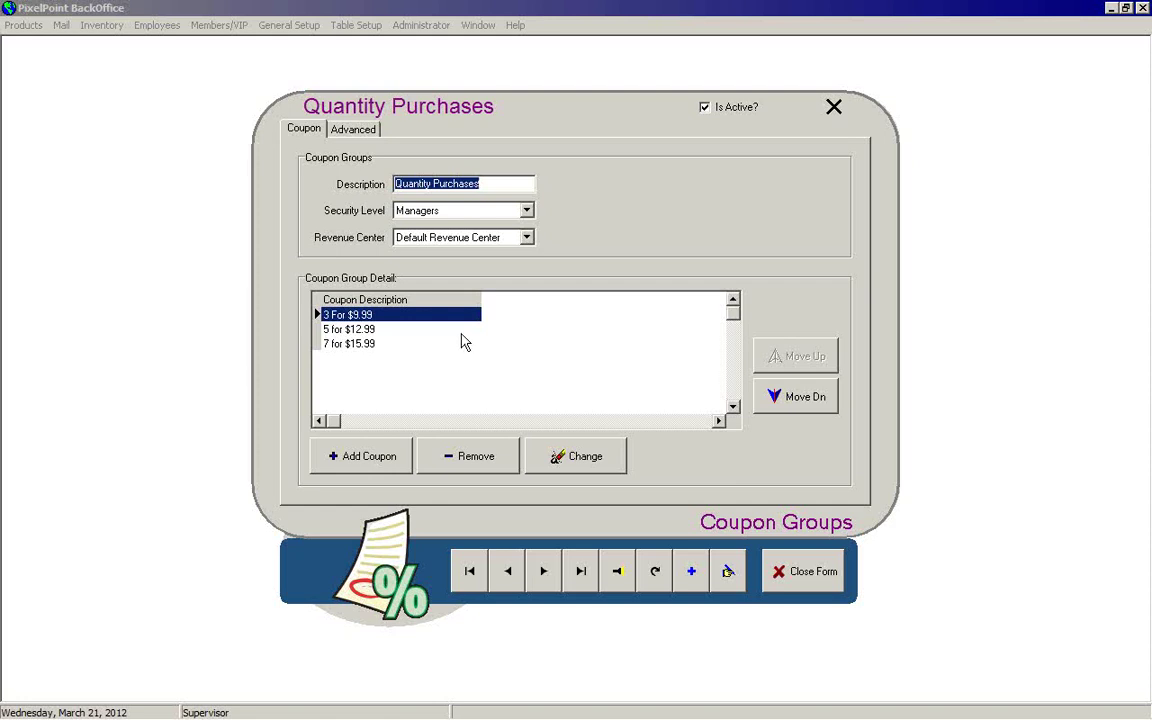
left_click(805, 575)
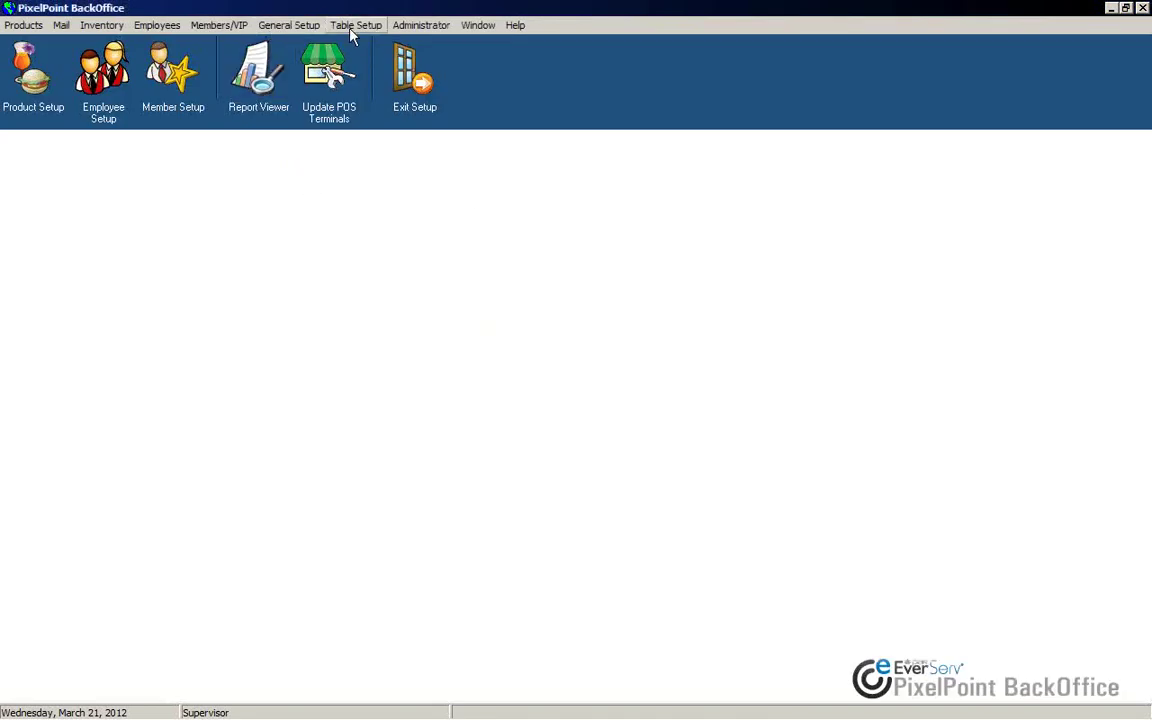
Open Coupon Setup and go to the 3 For $9.99 coupon
left_click(282, 28)
left_click(280, 43)
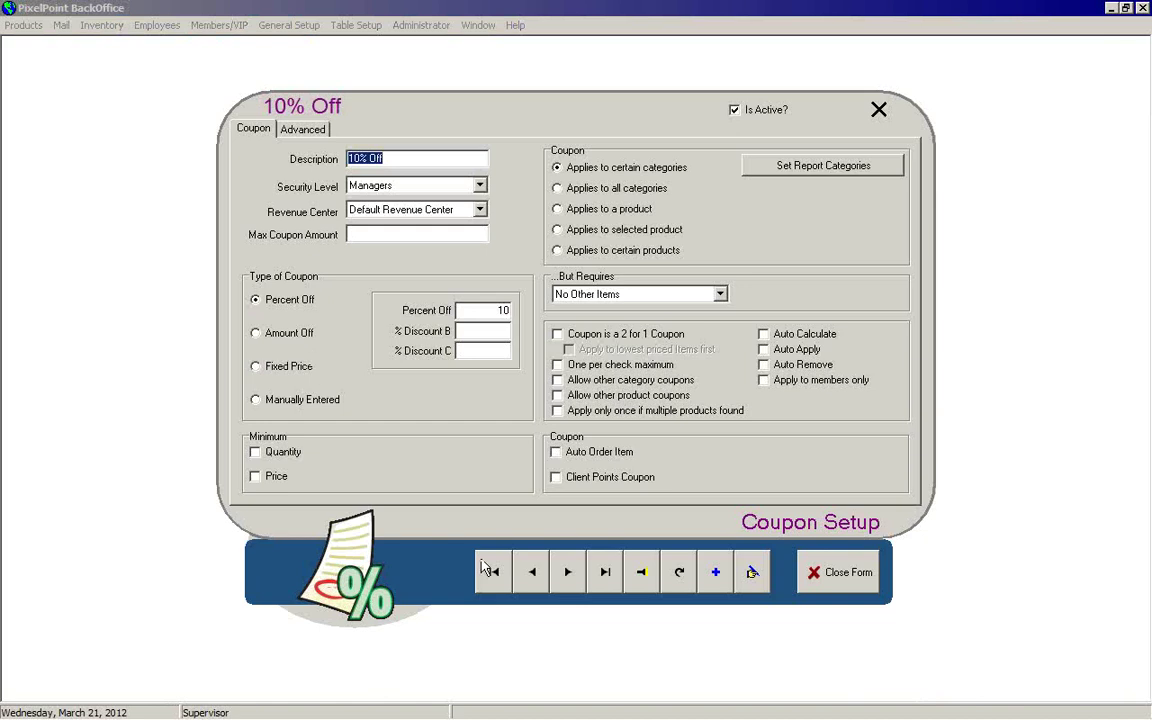
left_click(567, 572)
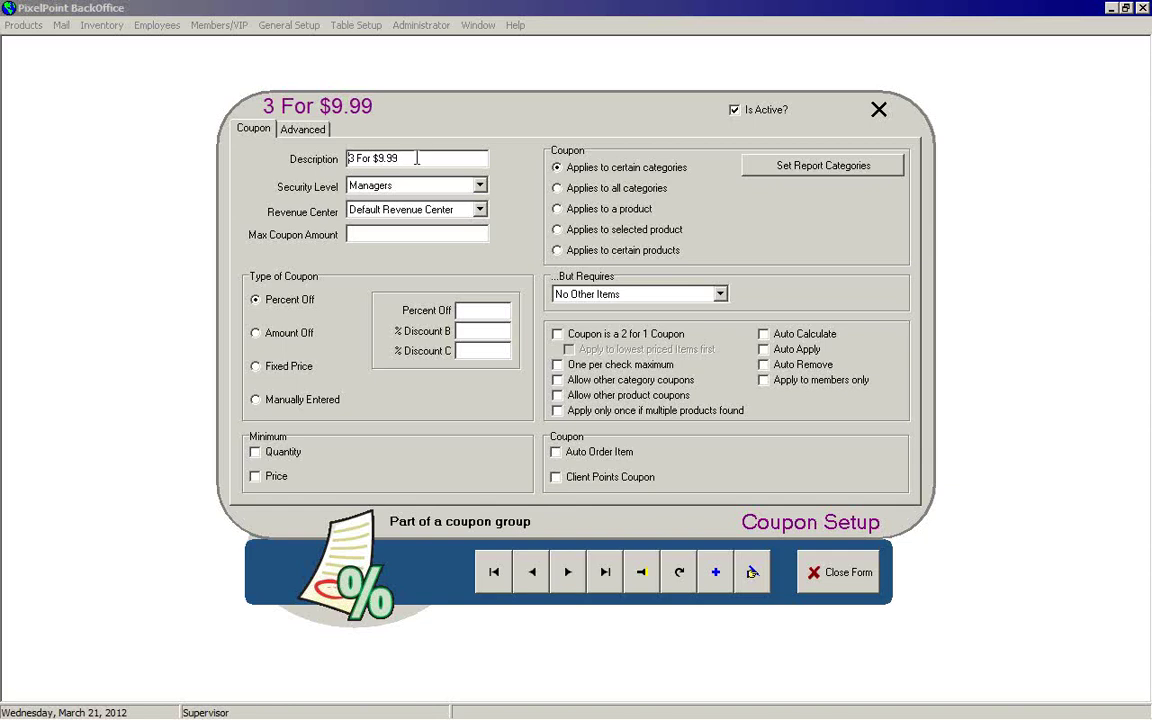
Add Desserts to the item categories that the 3 For $9.99 coupon applies to
left_click(773, 172)
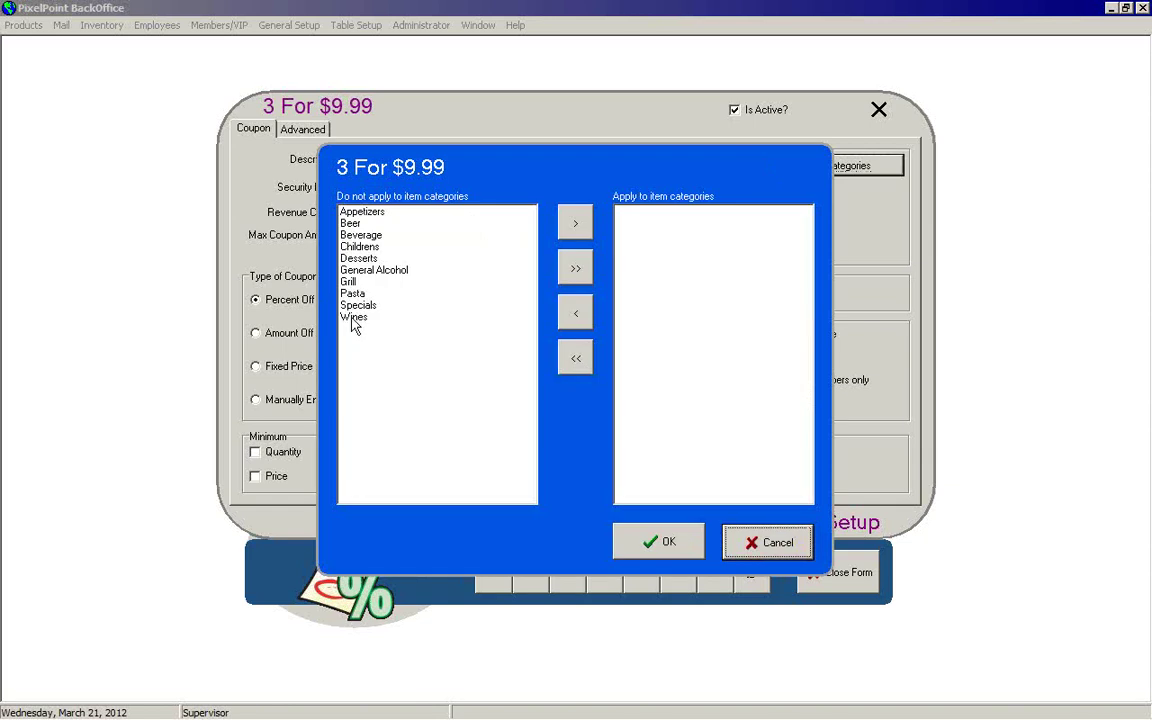
left_click(420, 294)
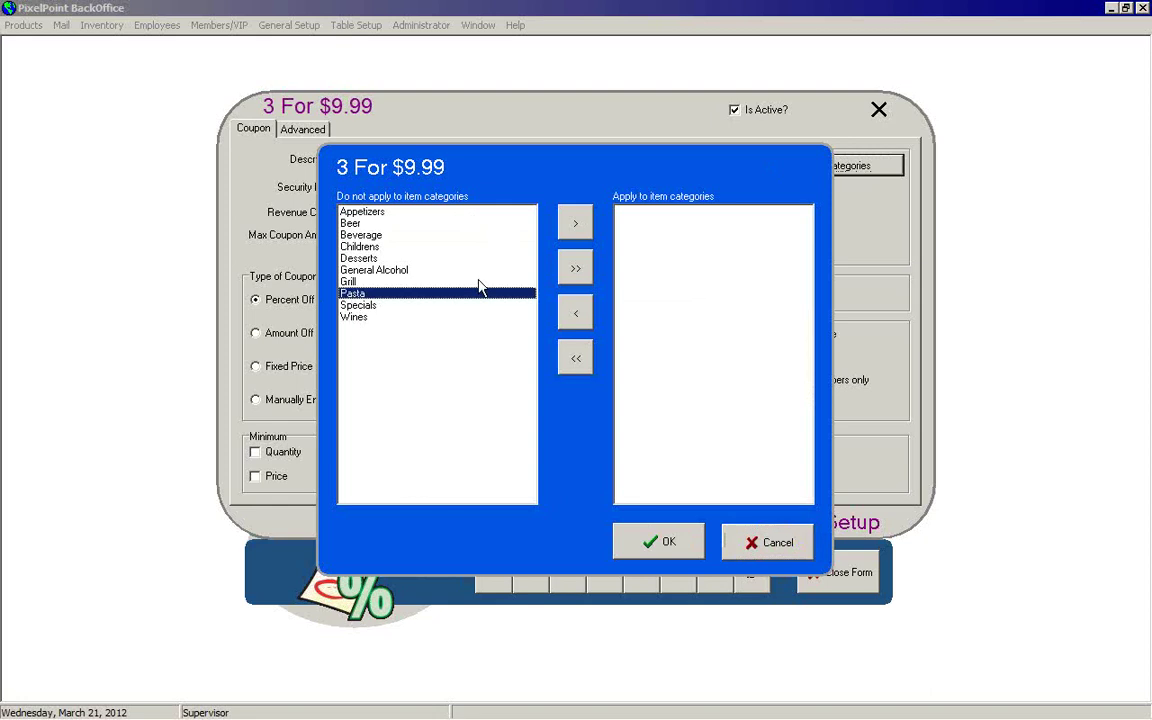
left_click(363, 261)
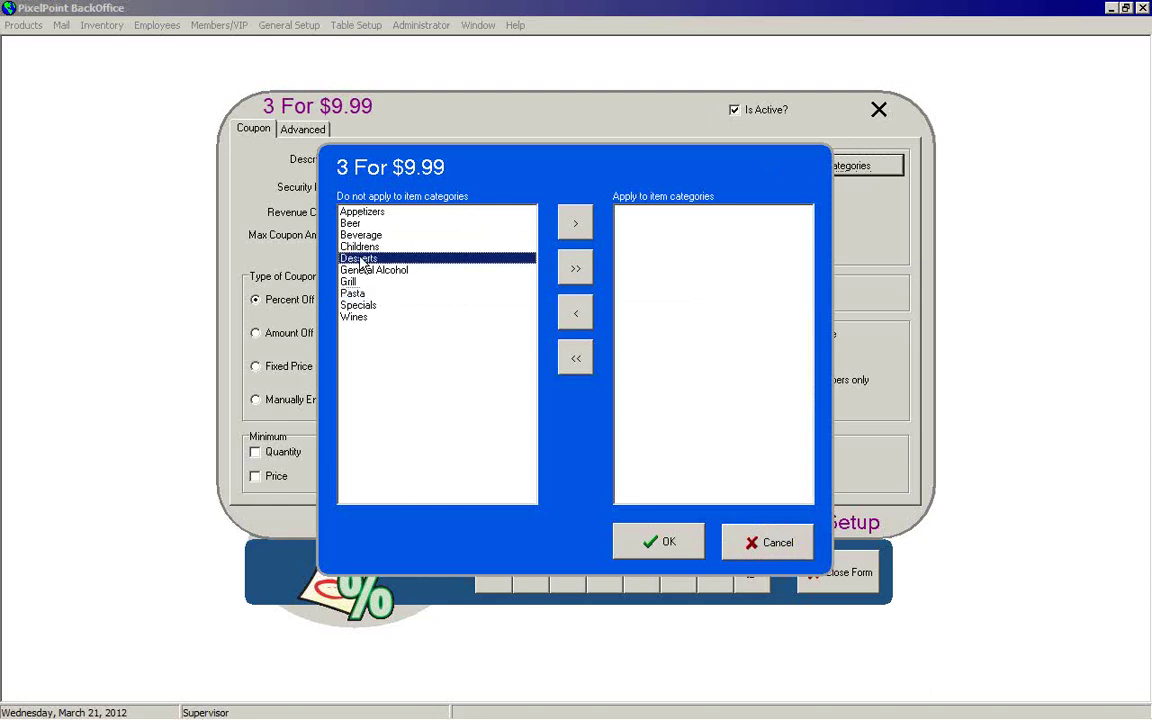
left_click(576, 228)
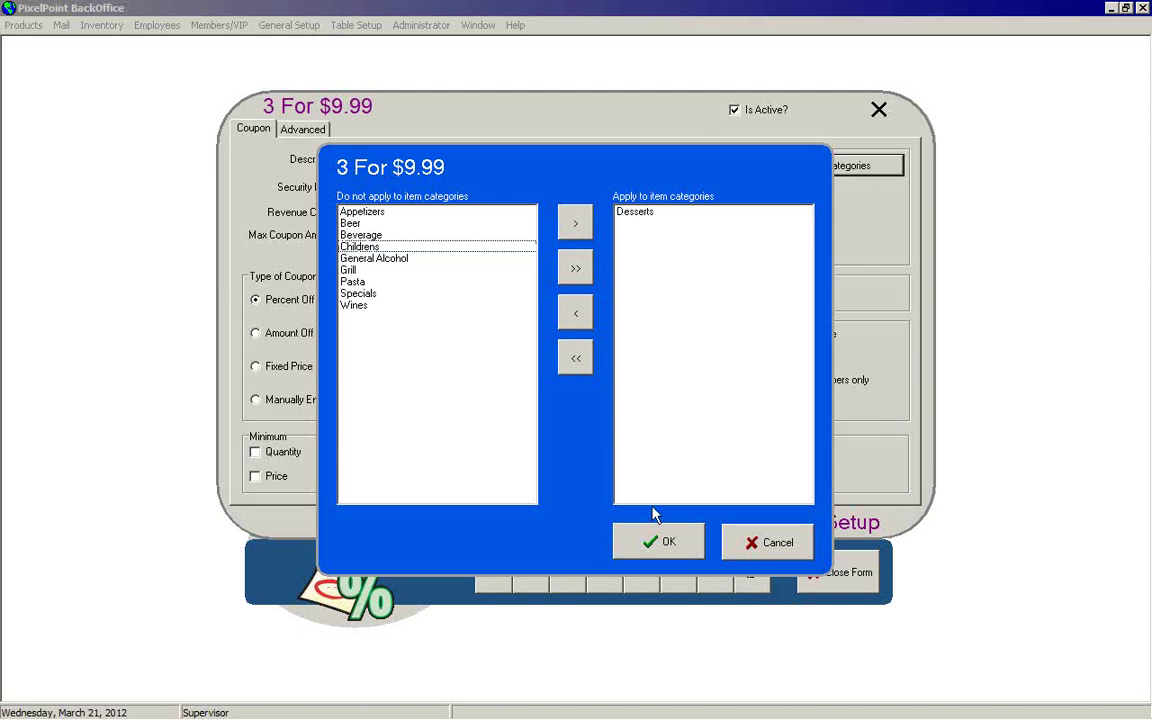
left_click(662, 541)
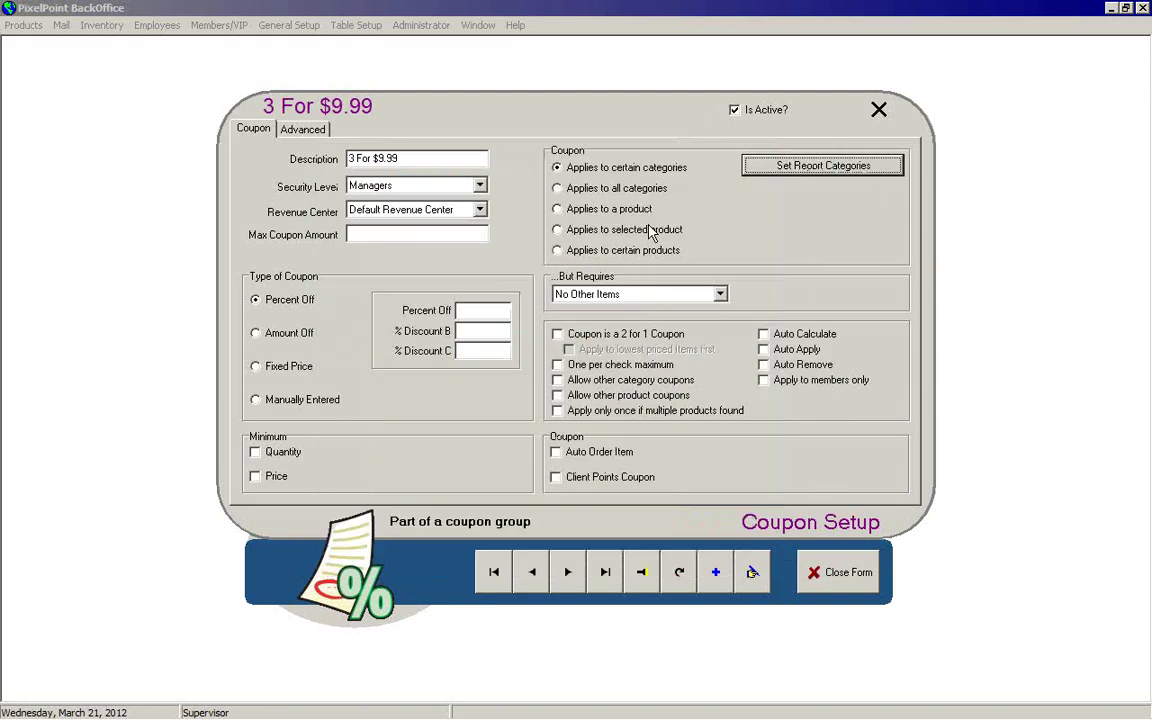
Make the 3 For $9.99 coupon apply to a product, choose Banana Split, and save the coupon
left_click(557, 209)
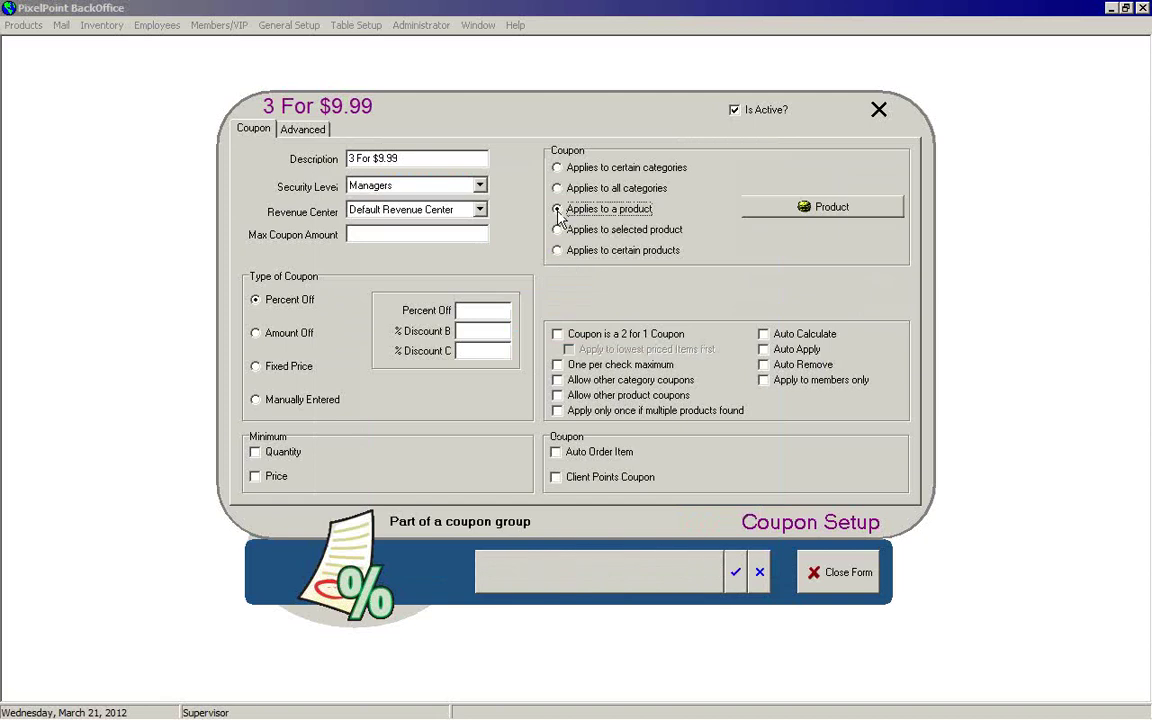
left_click(790, 212)
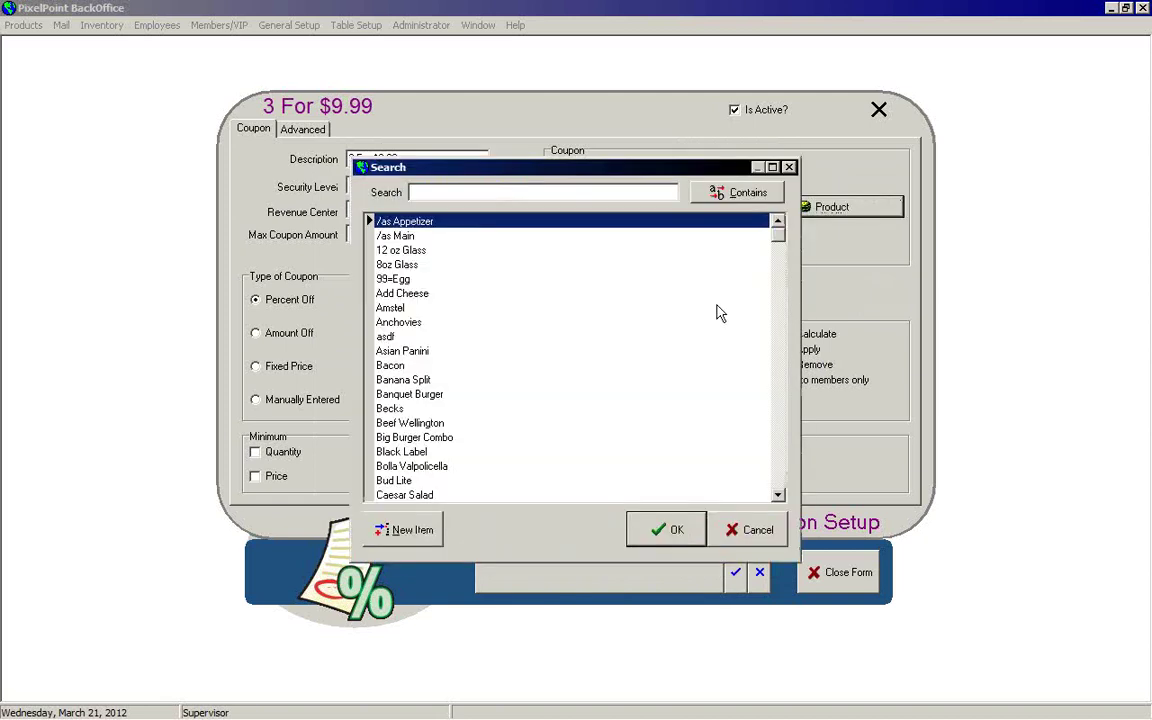
left_click(414, 382)
left_click(676, 531)
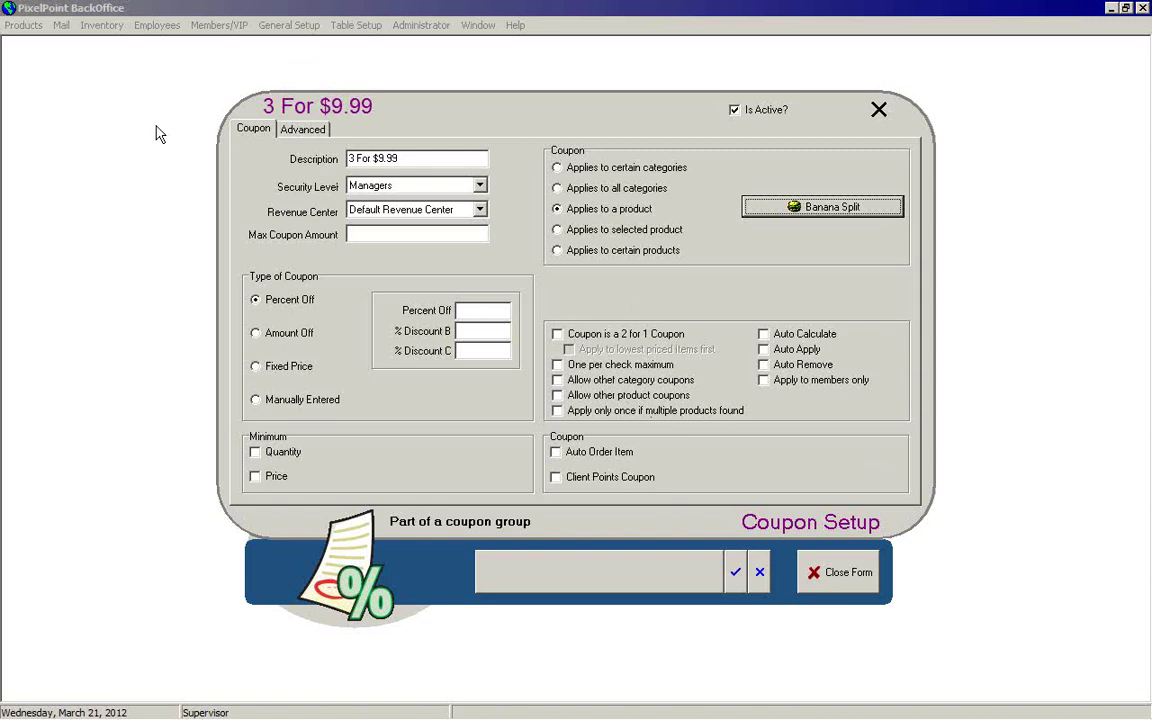
left_click(733, 585)
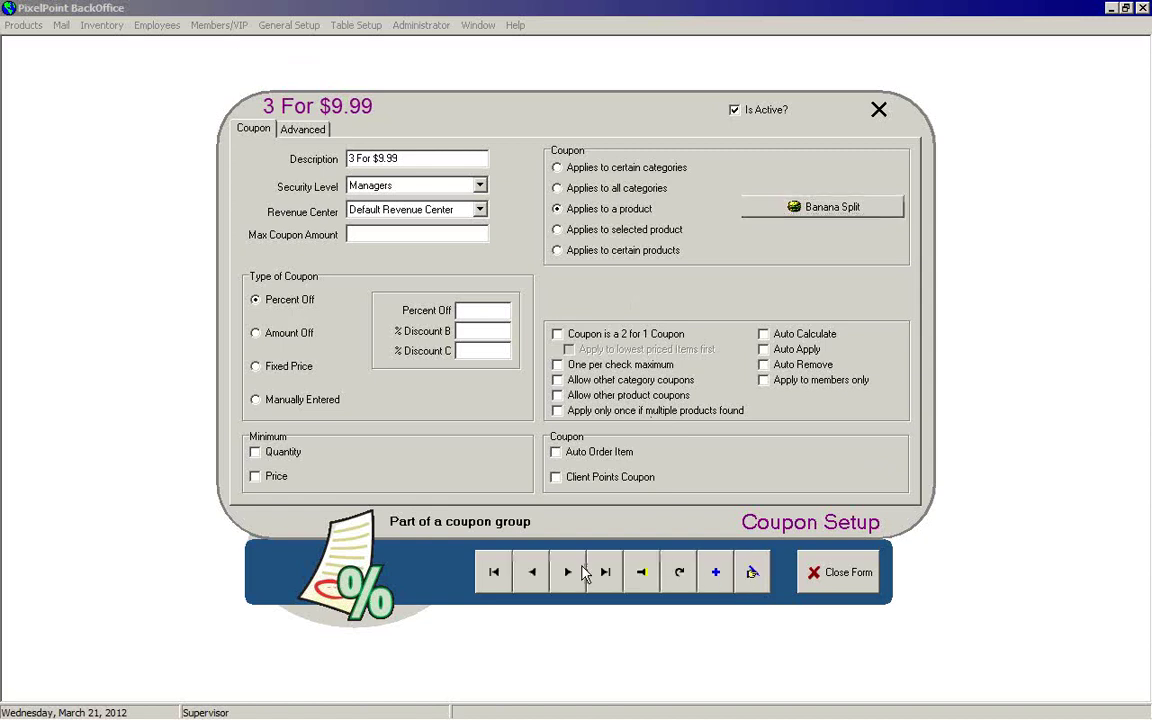
Go to the 5 for $12.99 coupon and make it apply to the product Banana Split
left_click(568, 572)
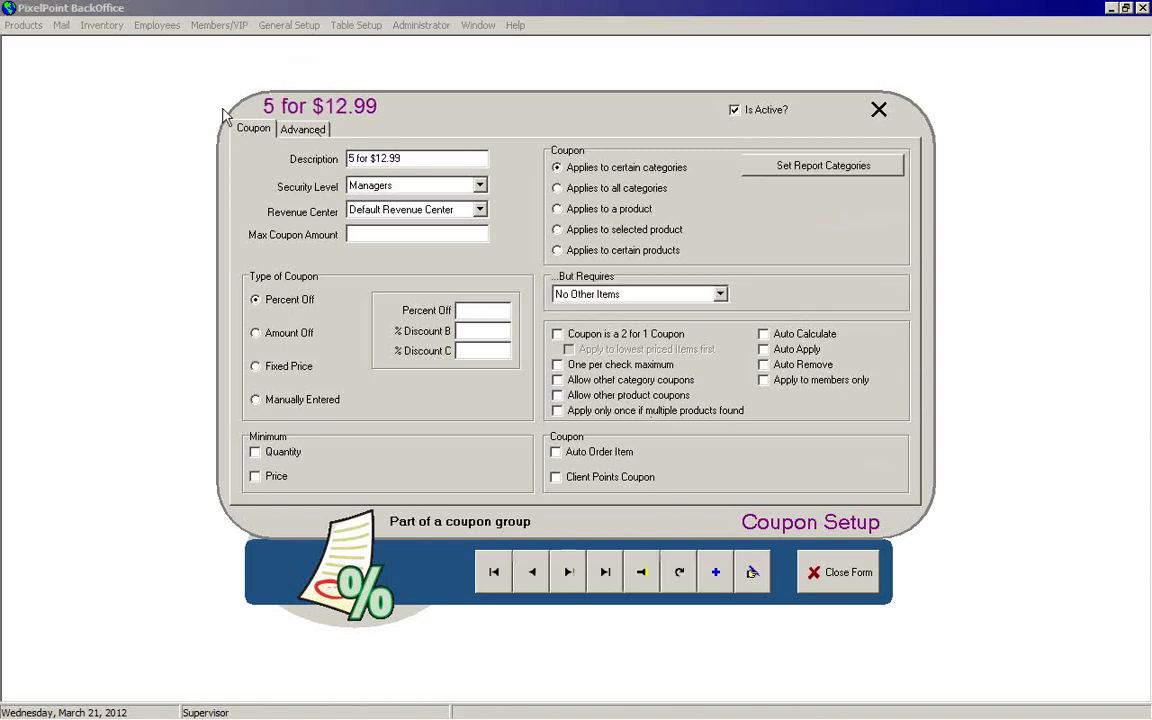
left_click(767, 170)
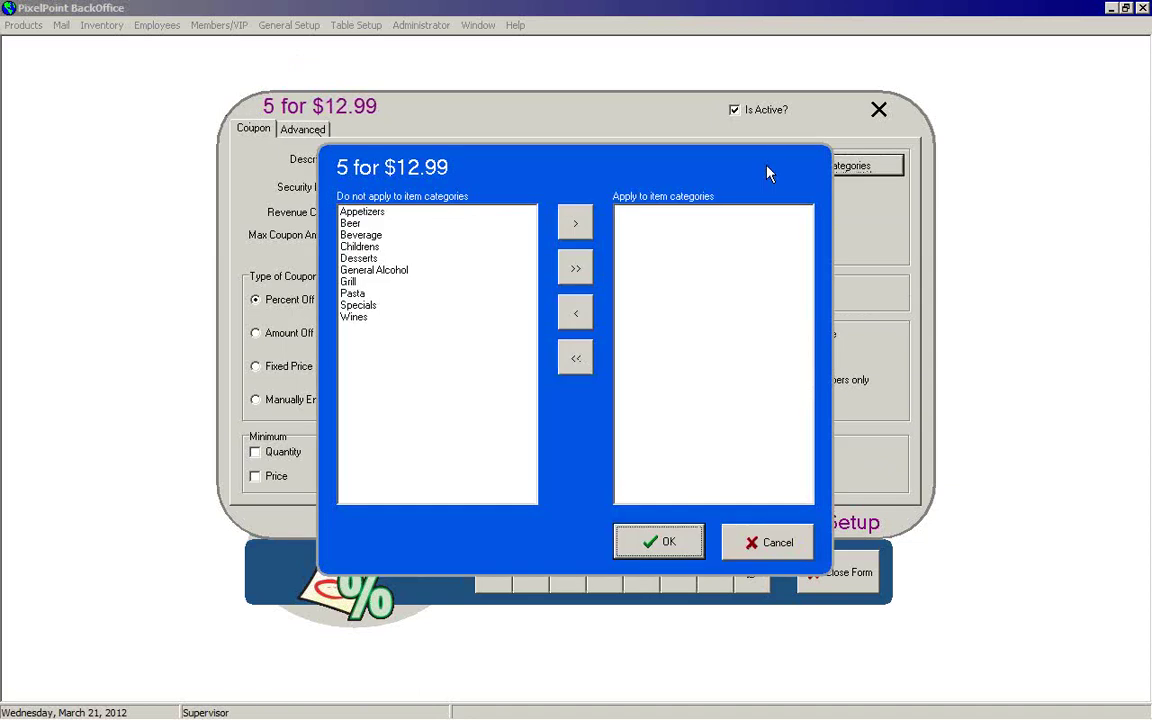
left_click(764, 615)
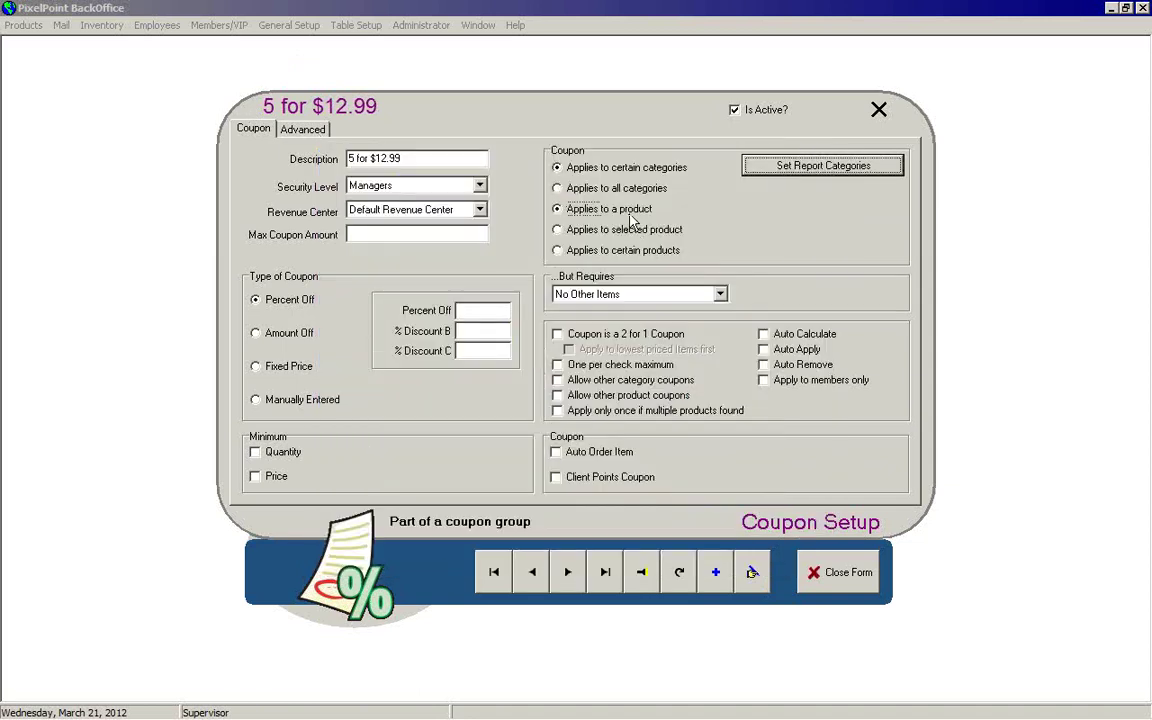
left_click(559, 209)
left_click(430, 380)
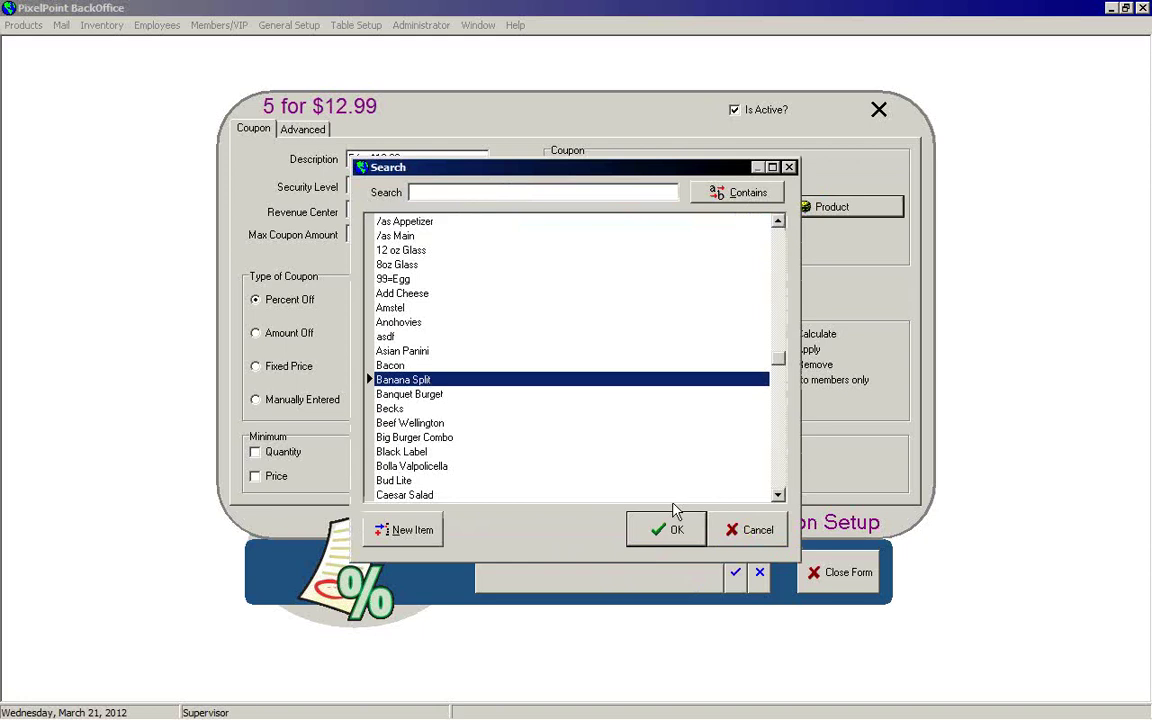
left_click(668, 529)
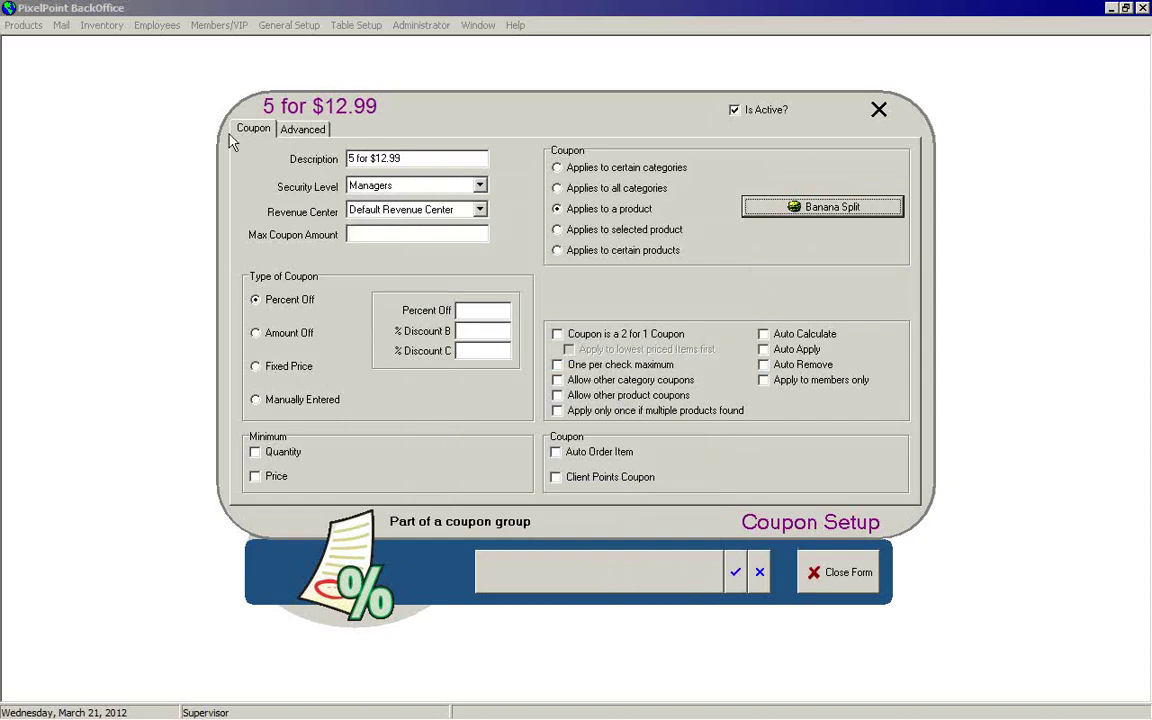
Turn on Auto Calculate and Auto Remove for the 5 for $12.99 coupon, save it and close Coupon Setup
left_click(763, 334)
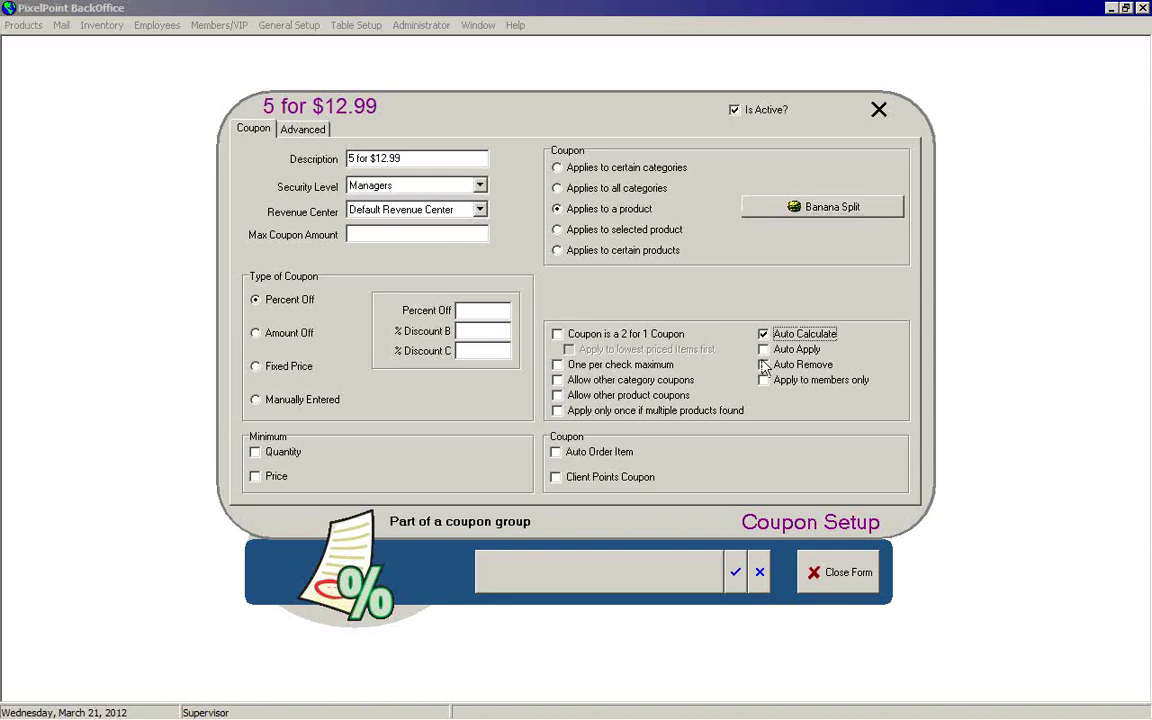
left_click(764, 365)
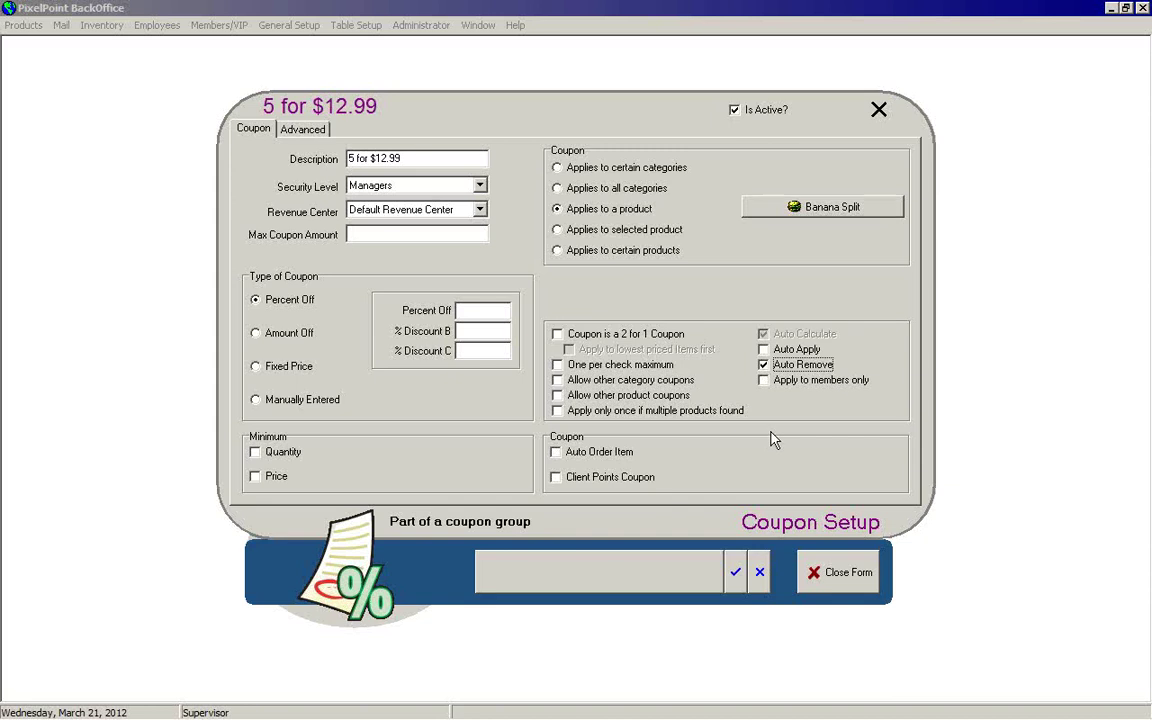
left_click(740, 577)
left_click(838, 572)
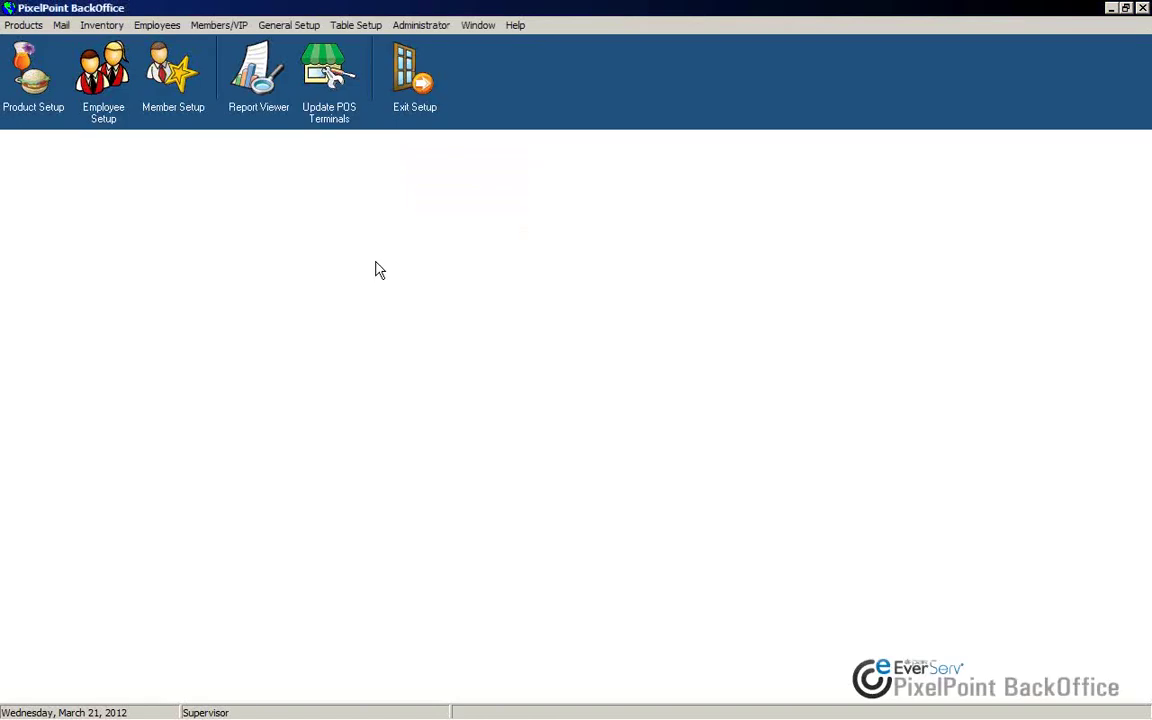
Open Coupon Groups and go through the 3 For $9.99, 5 for $12.99 and 7 for $15.99 coupons in the Quantity Purchases group
left_click(267, 28)
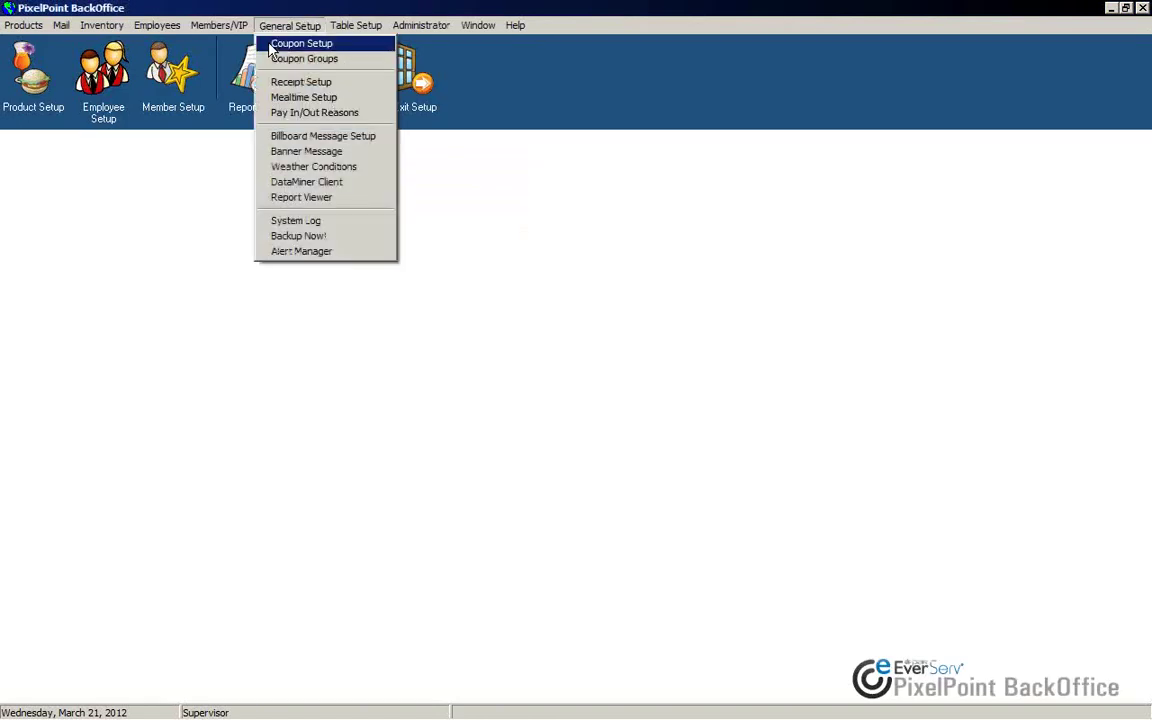
left_click(295, 58)
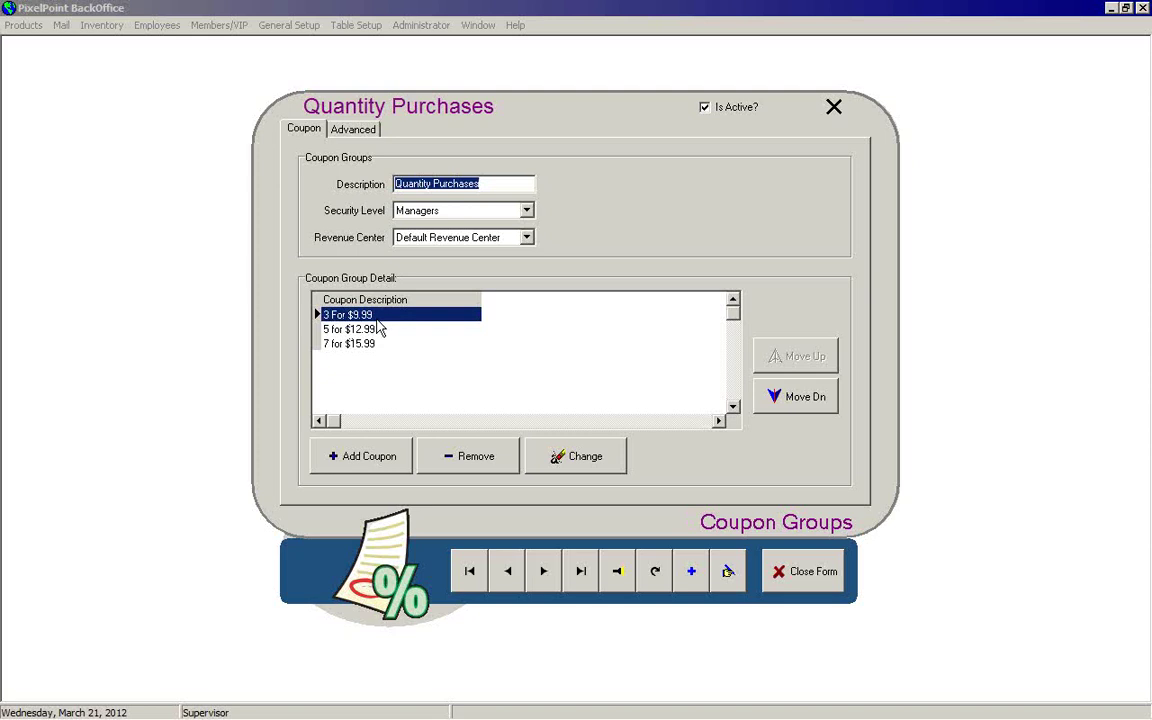
left_click(338, 329)
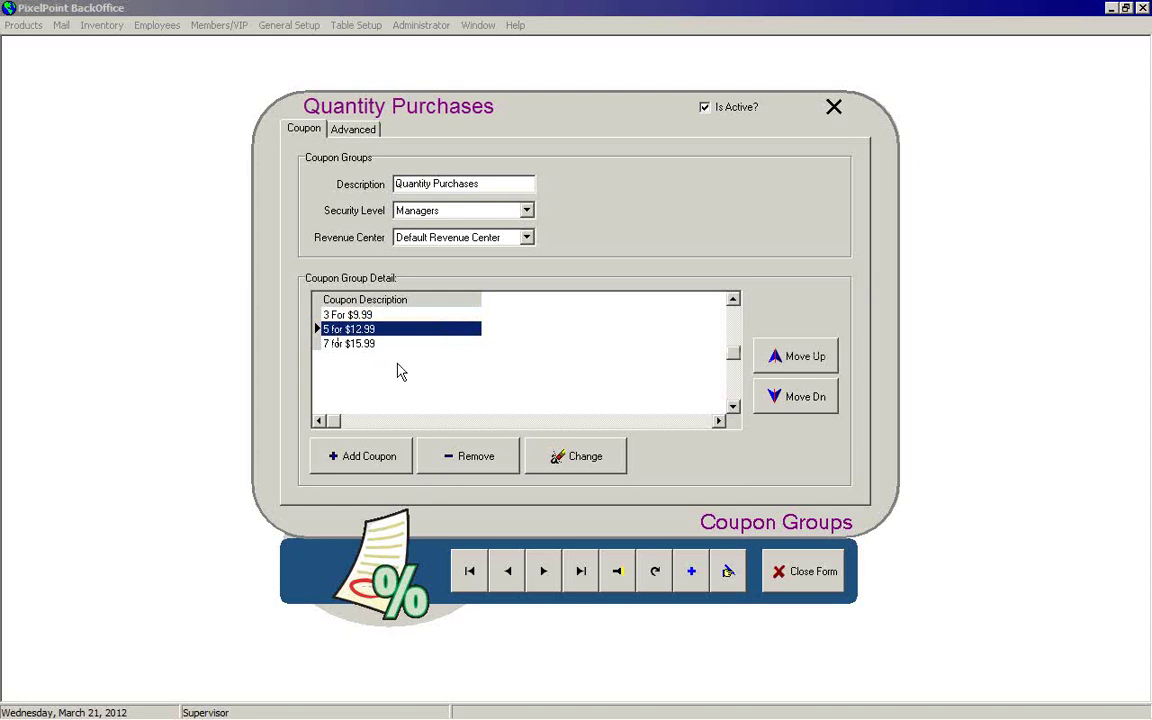
left_click(348, 344)
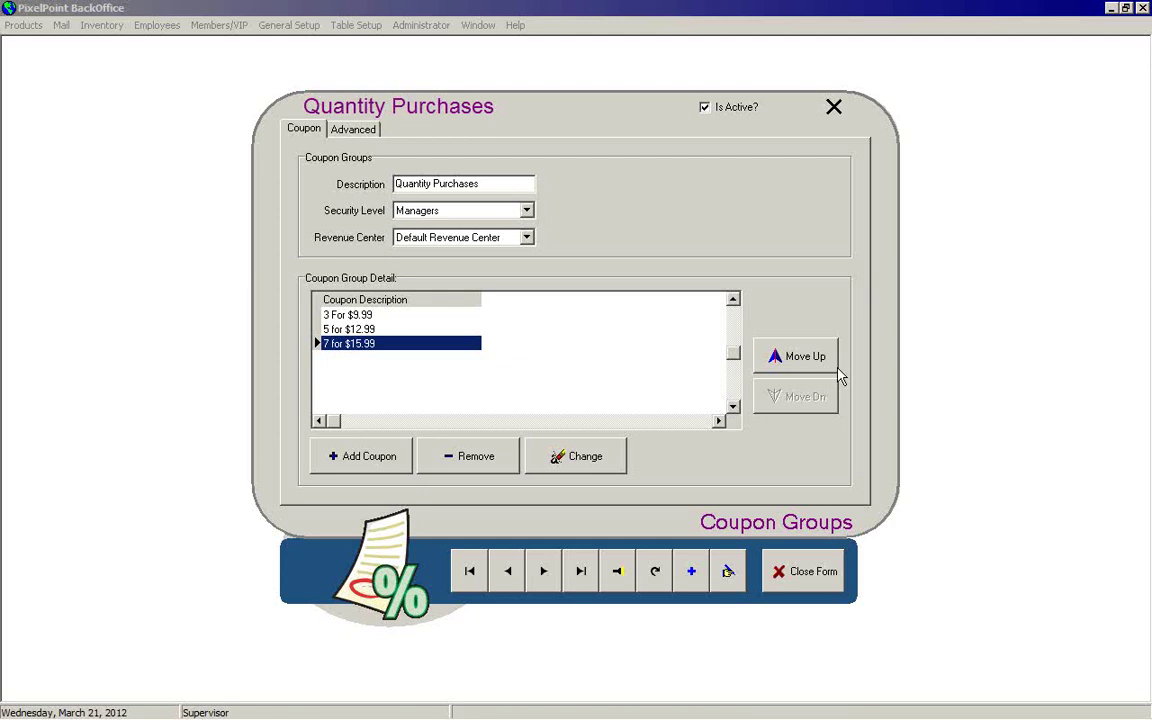
View the Quantity Purchases group's advanced settings and its weekly schedule, leaving the schedule without saving
left_click(358, 132)
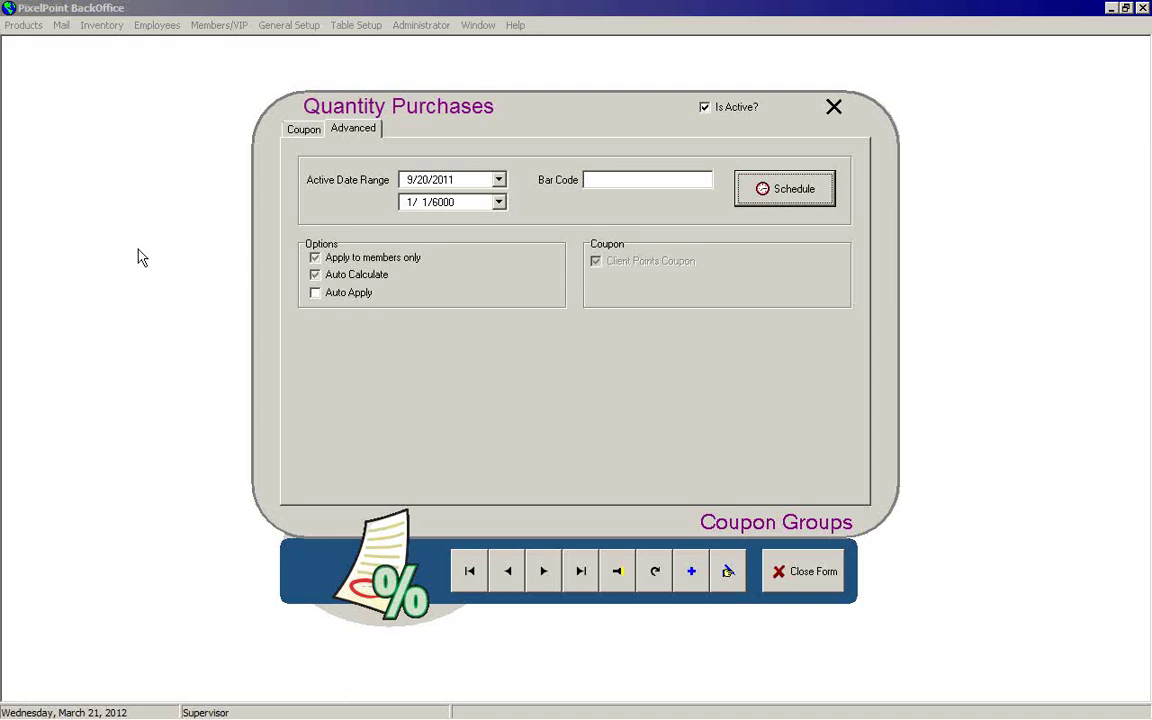
left_click(762, 193)
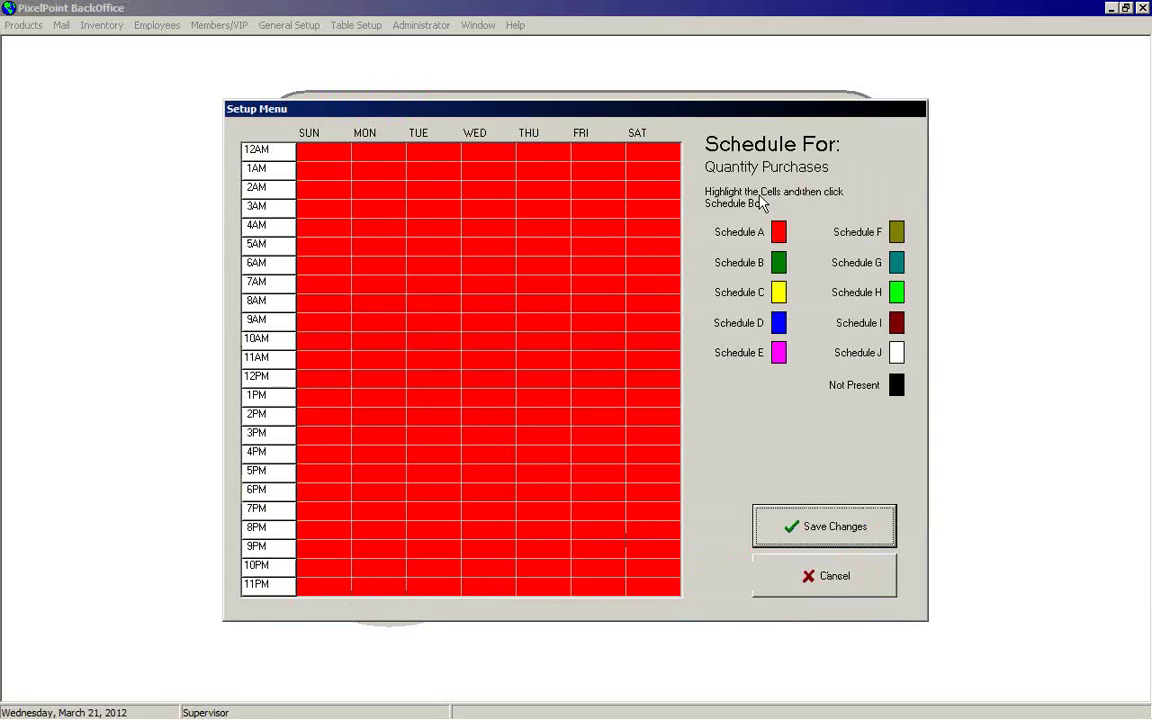
left_click(790, 576)
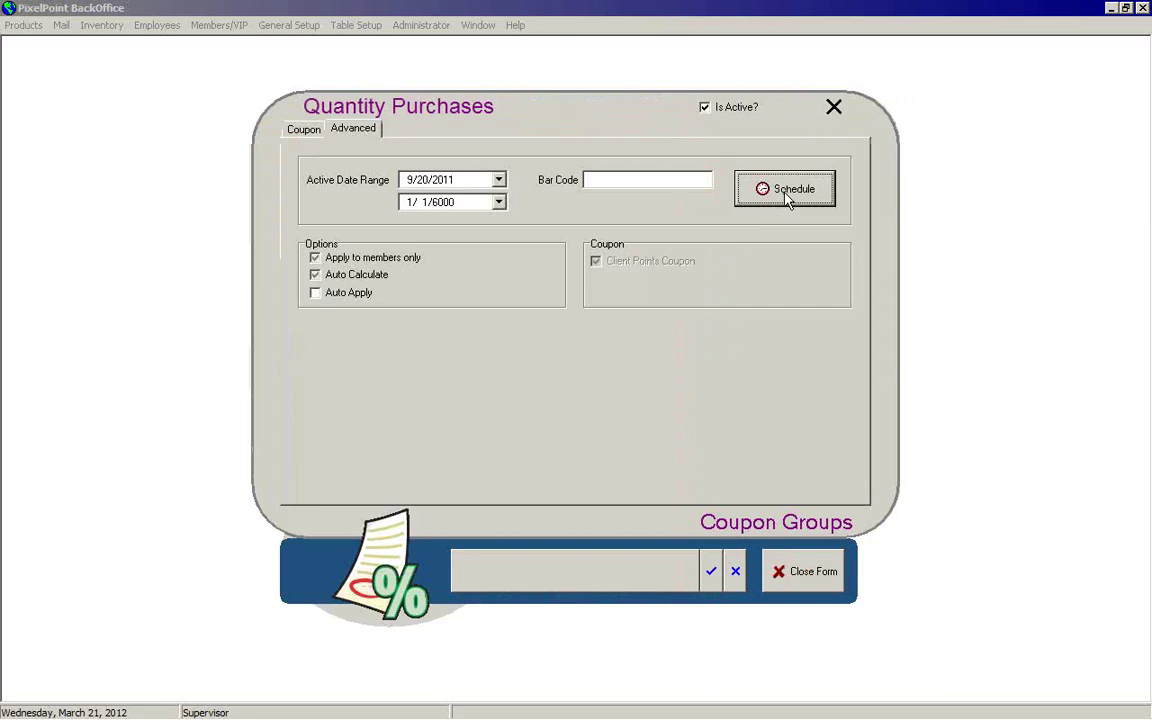
Try the Quantity Purchases group with Apply to members only off and both Auto Calculate and Auto Apply on, and return to its coupon list
left_click(316, 258)
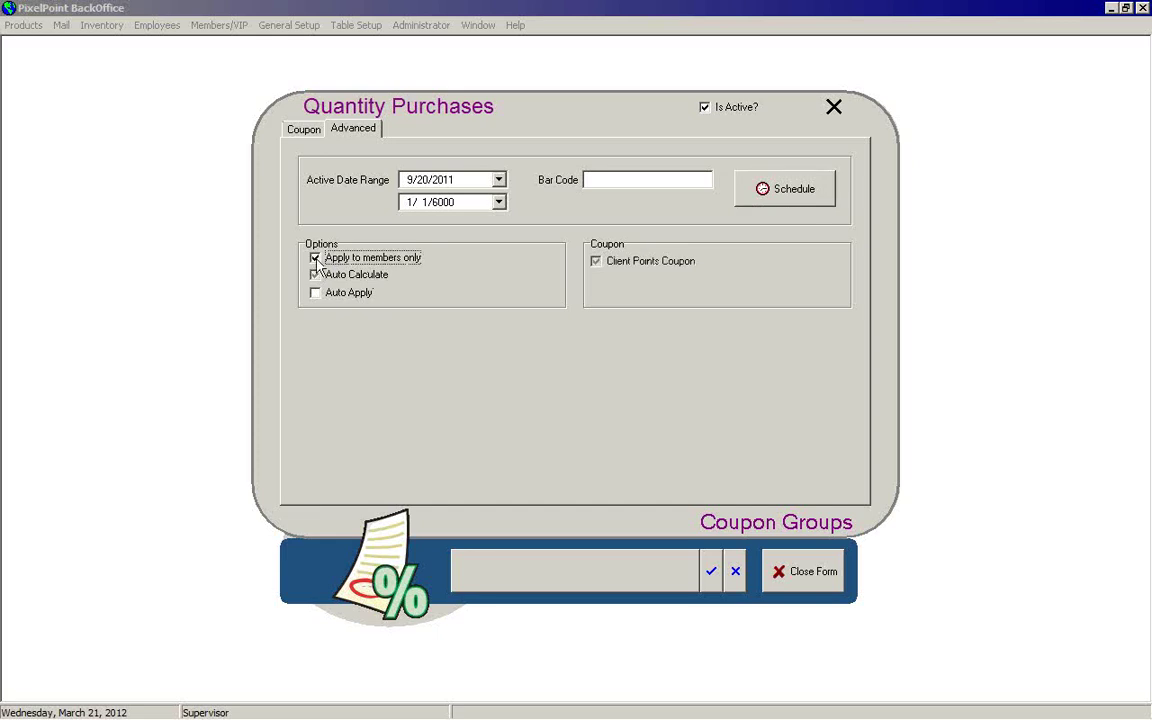
left_click(316, 258)
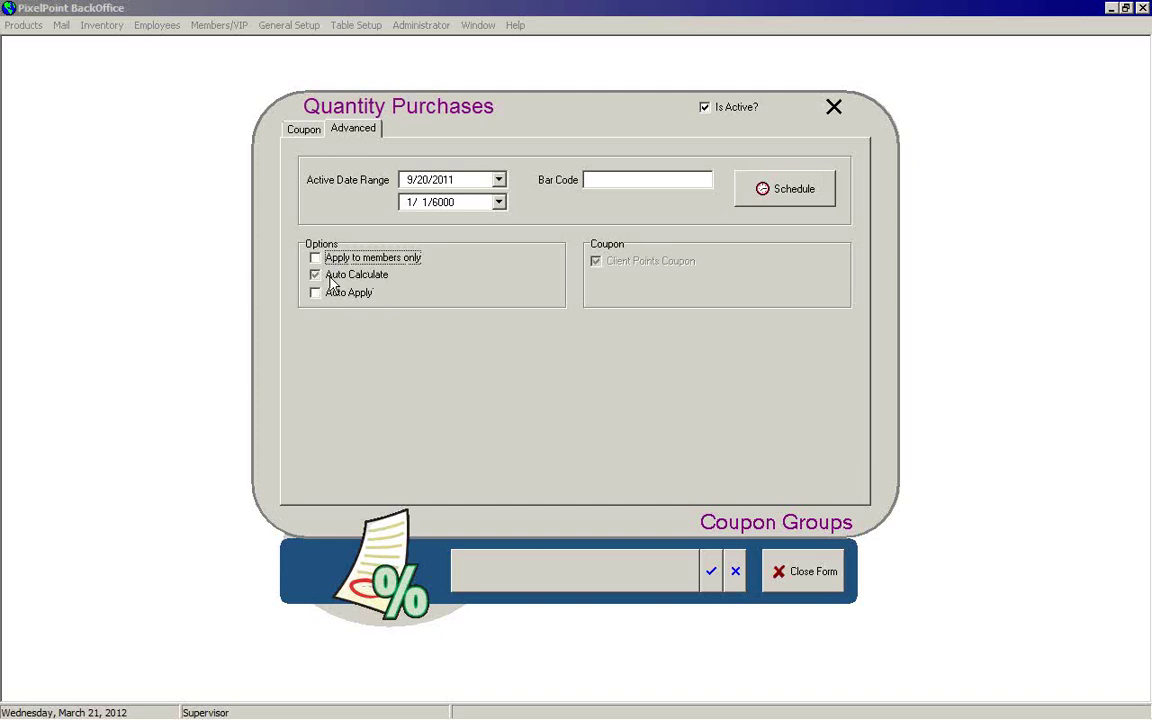
left_click(316, 275)
left_click(316, 293)
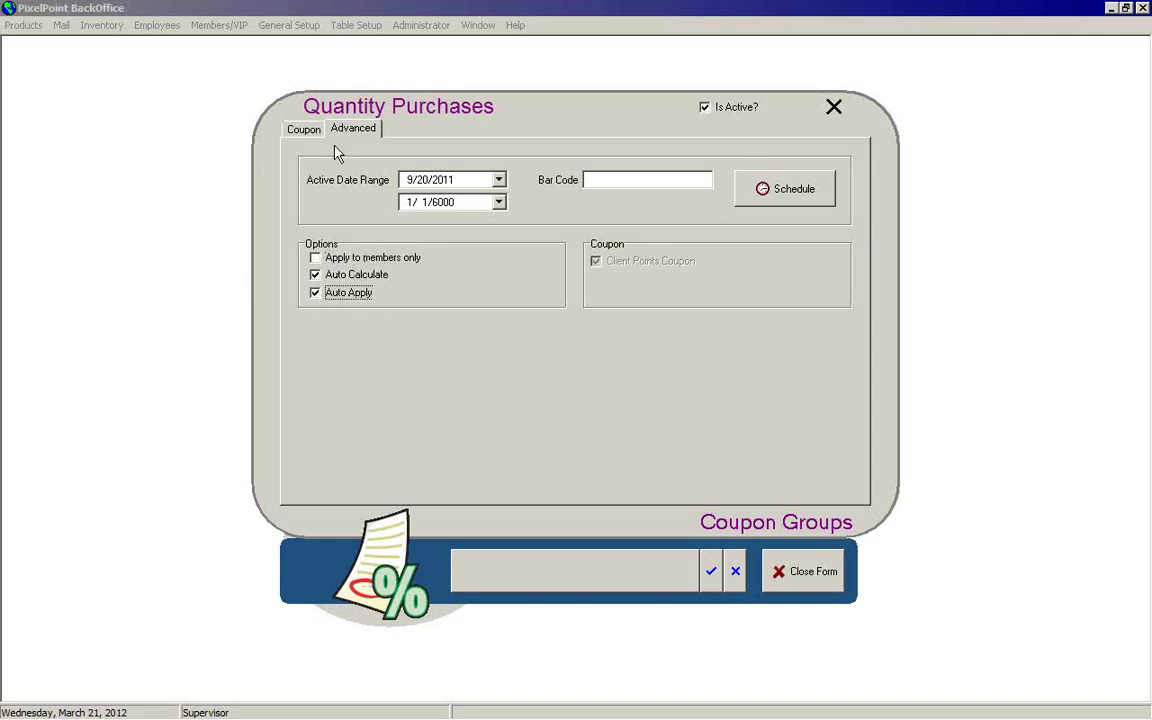
left_click(303, 130)
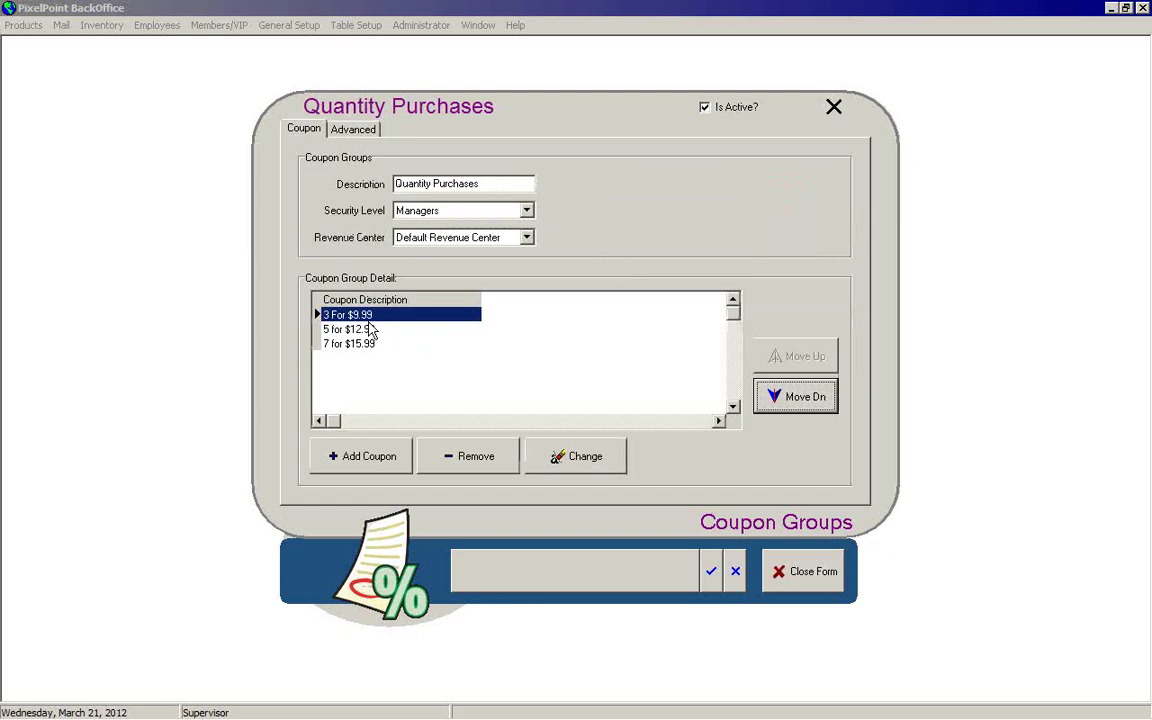
Try restricting the Quantity Purchases group to members as a Client Points Coupon, discard all changes and close Coupon Groups
left_click(337, 133)
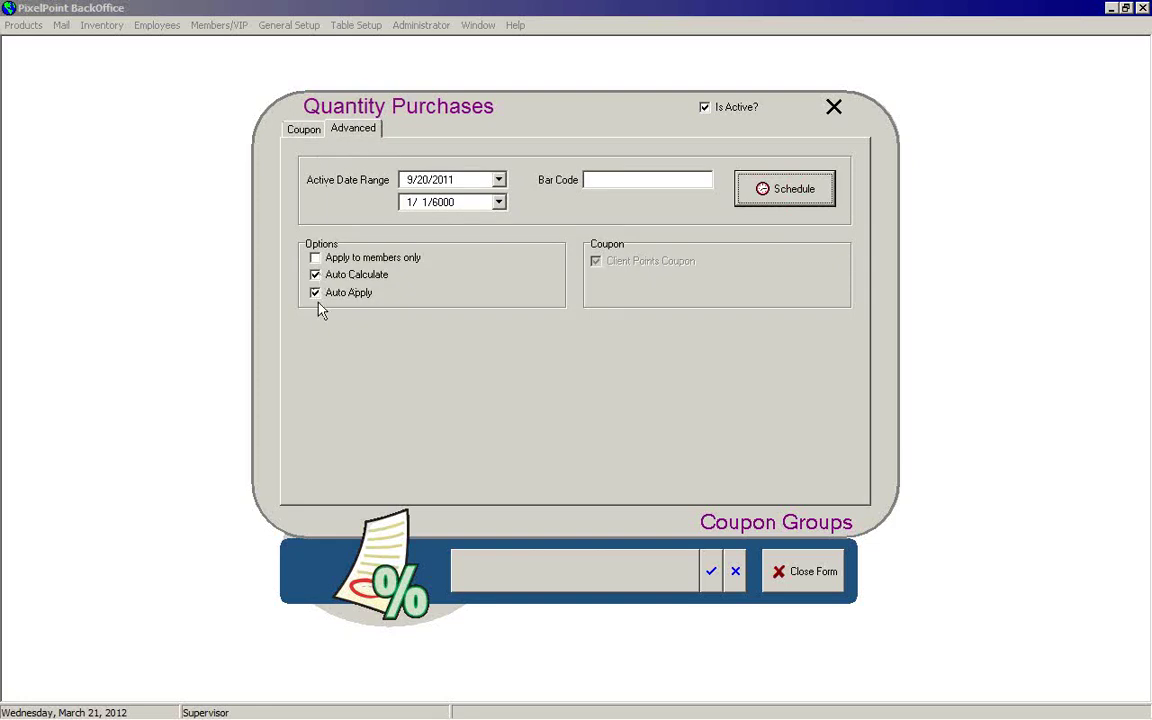
left_click(316, 257)
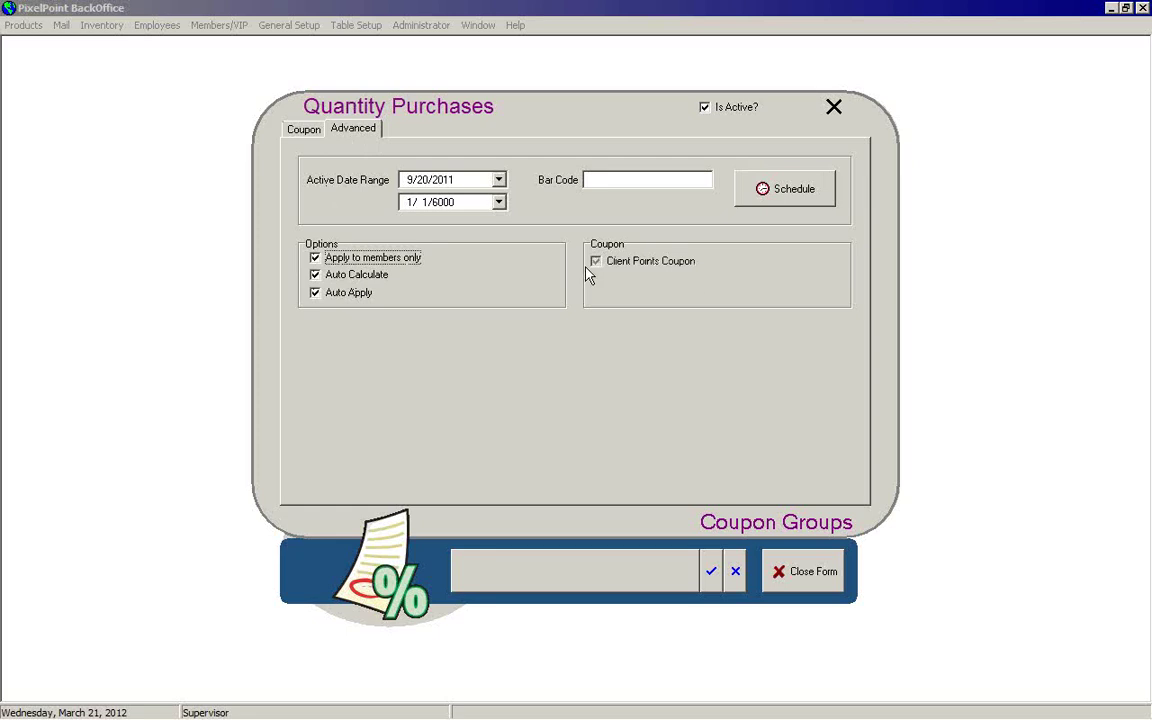
left_click(597, 262)
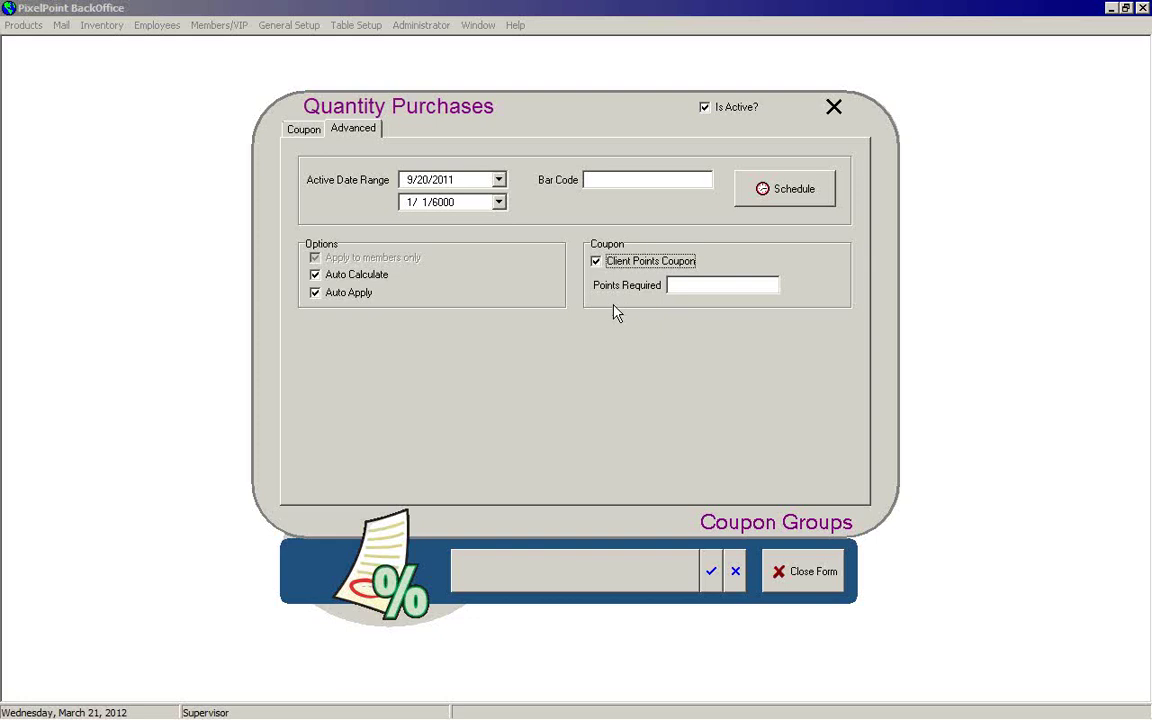
left_click(735, 571)
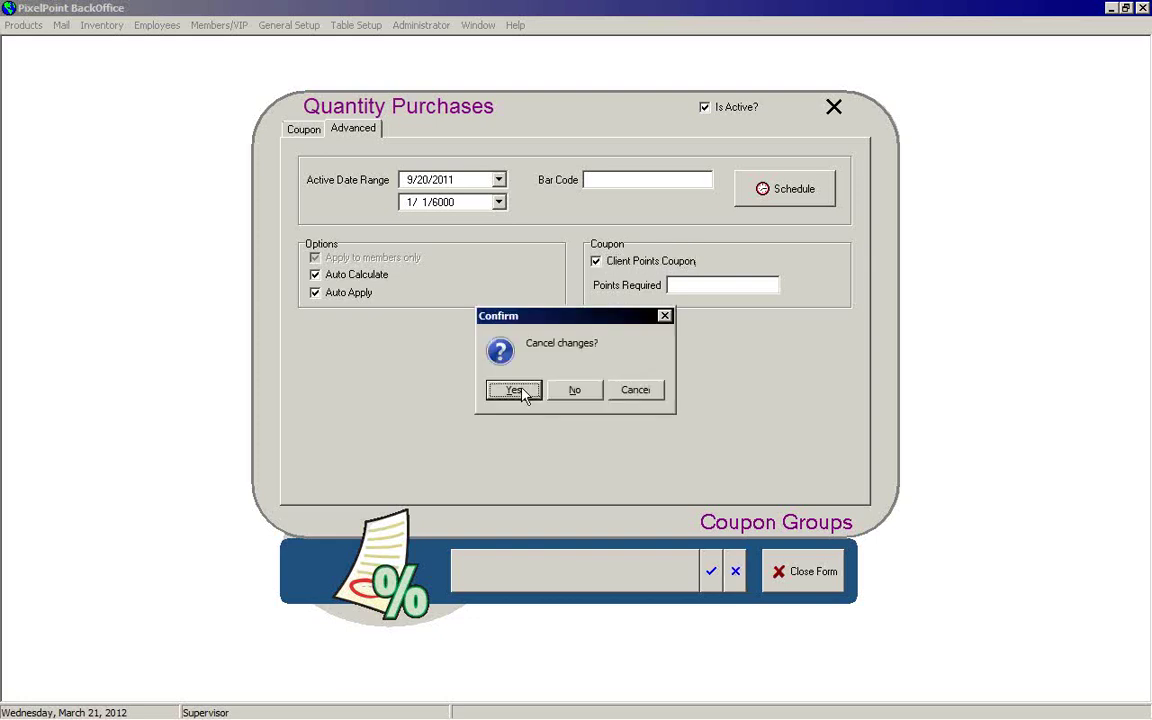
left_click(515, 391)
left_click(812, 572)
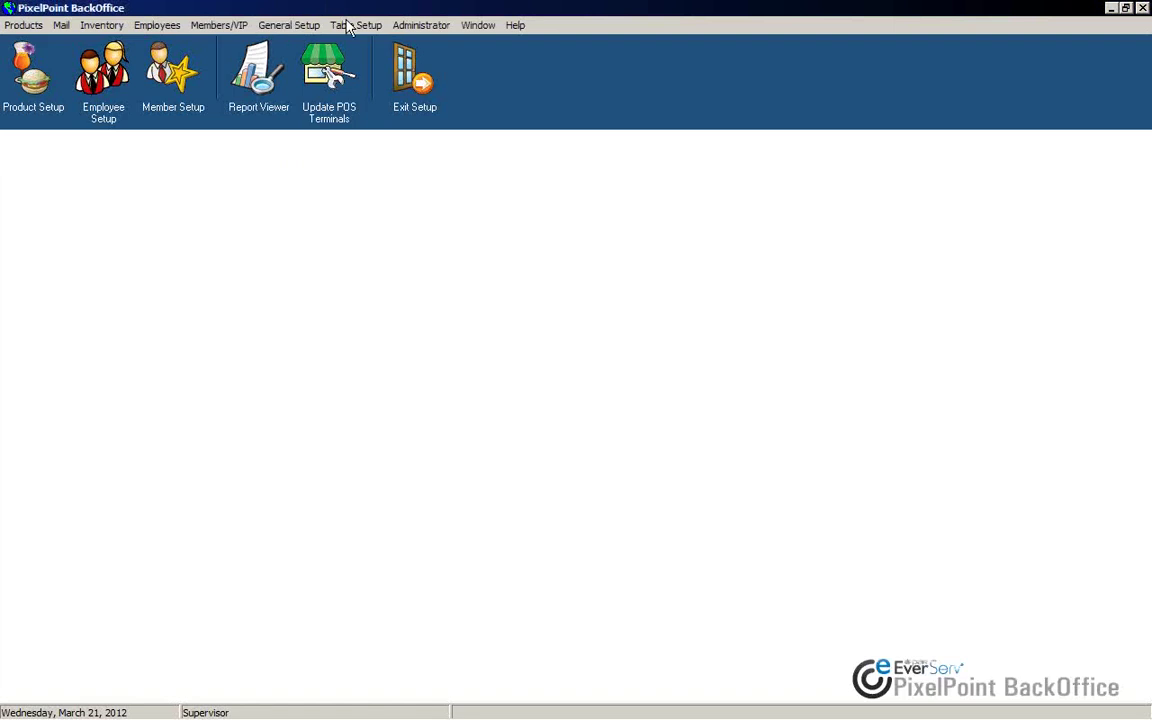
Open Receipt Setup to view the general receipt header and footer, and close the form
left_click(290, 25)
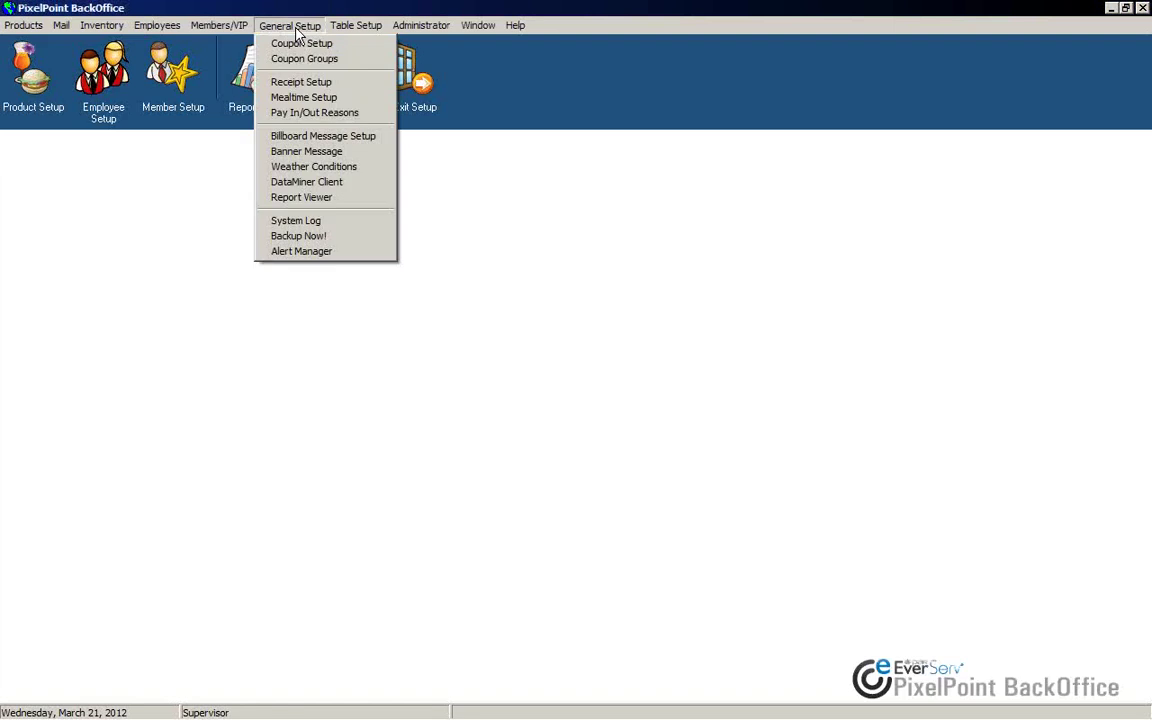
left_click(293, 86)
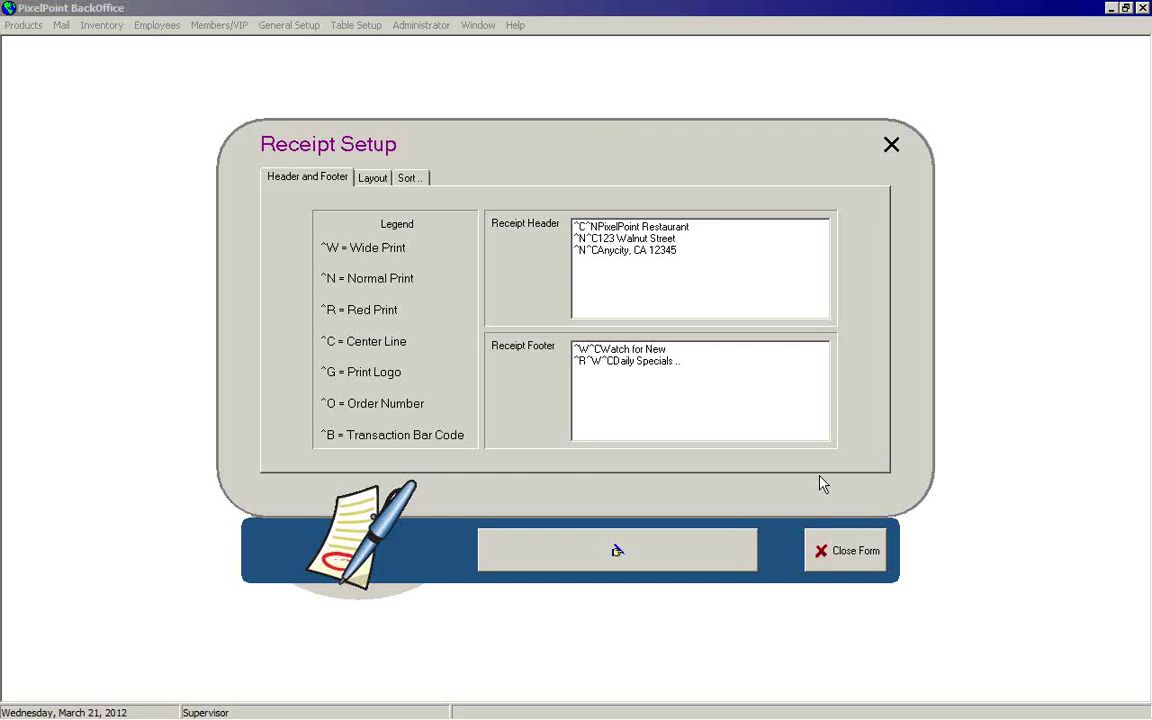
left_click(617, 550)
Try the Custom Receipt option for Station 1 in Station Setup, switch it back off, discard the changes and close the form
left_click(422, 25)
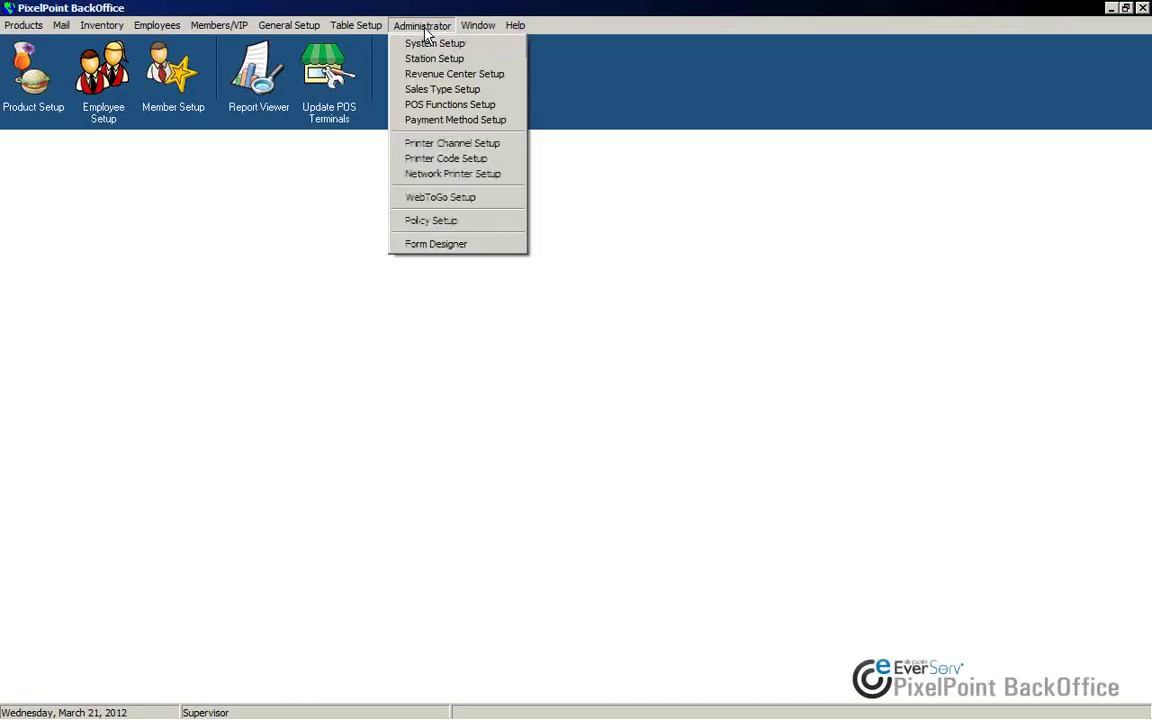
left_click(435, 58)
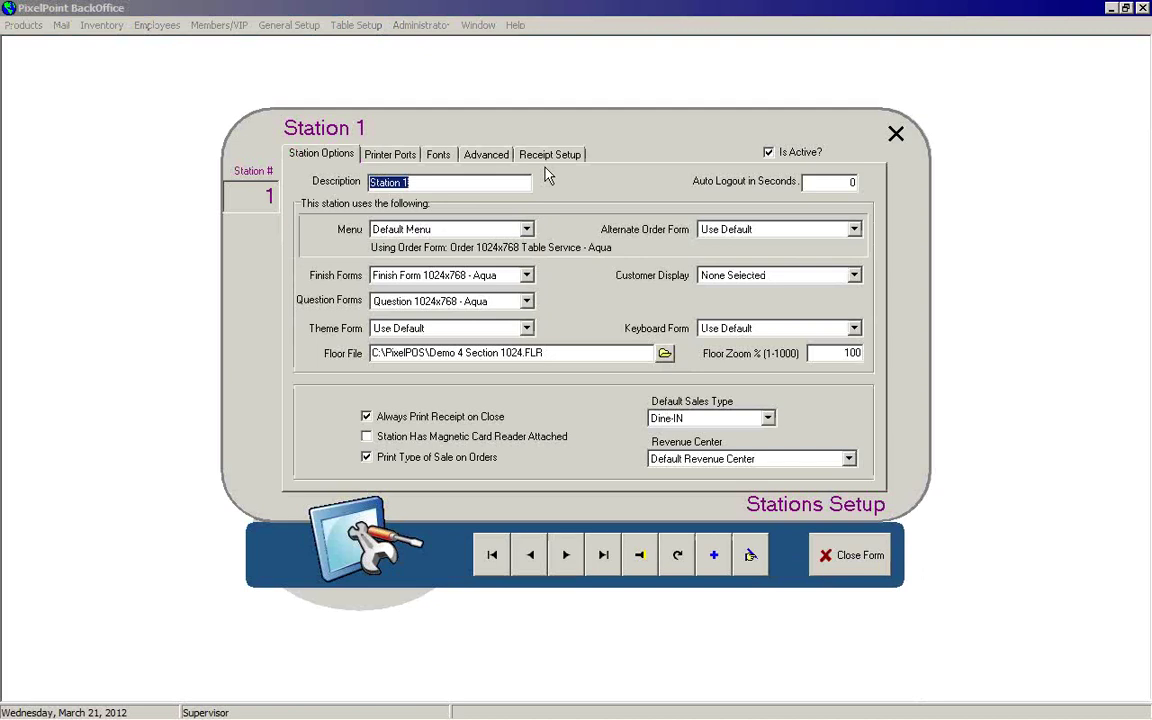
left_click(545, 160)
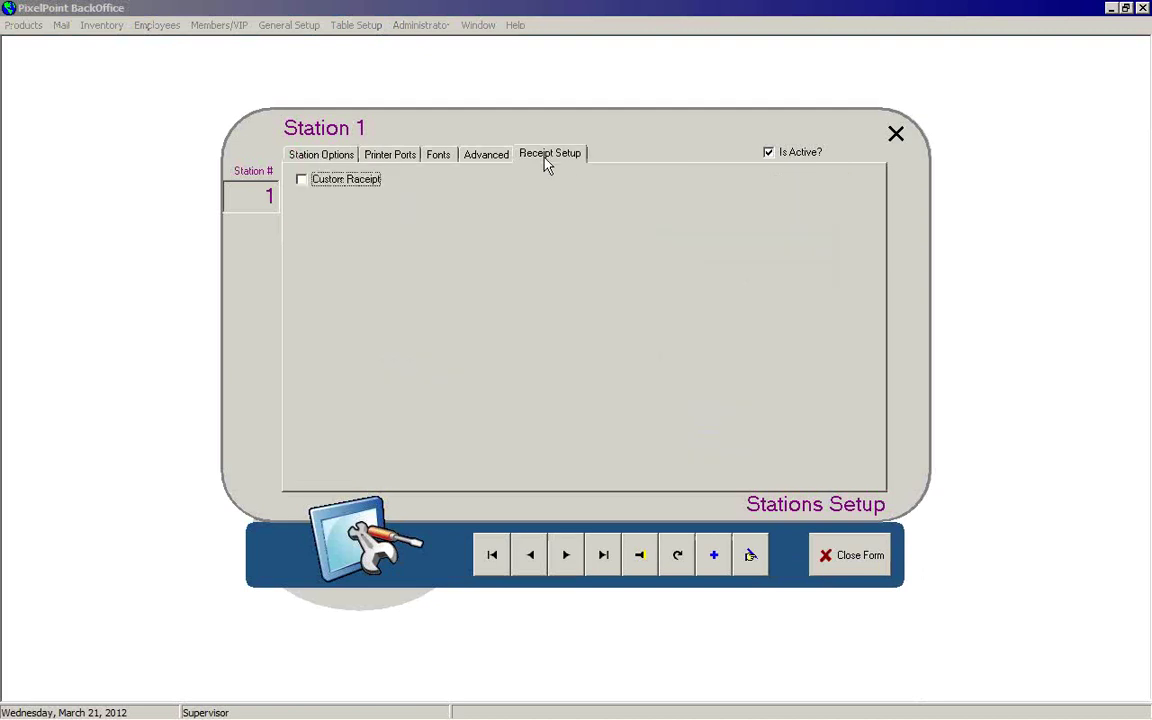
left_click(302, 181)
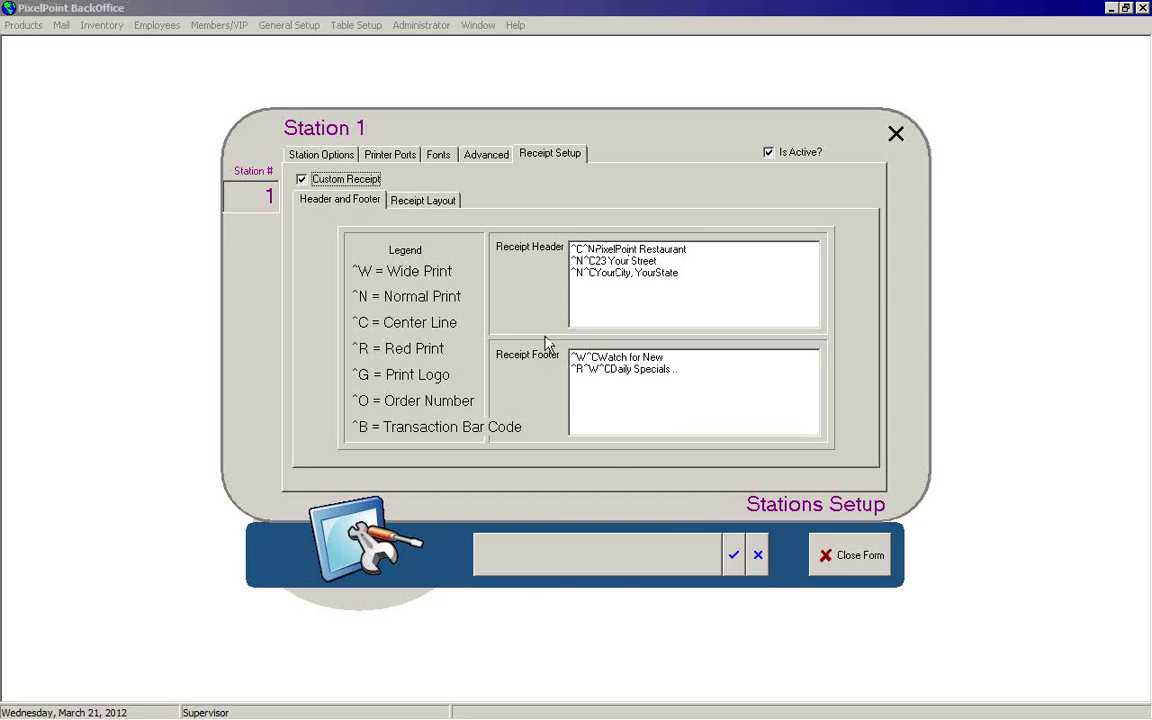
left_click(301, 179)
left_click(758, 556)
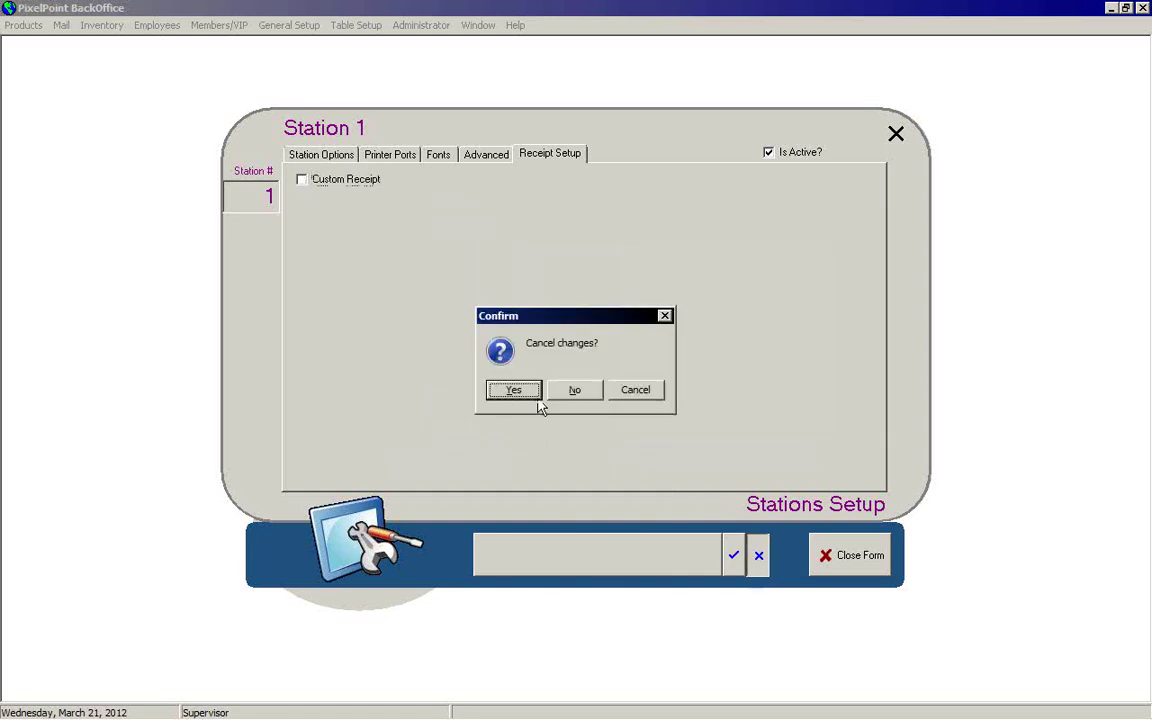
left_click(508, 388)
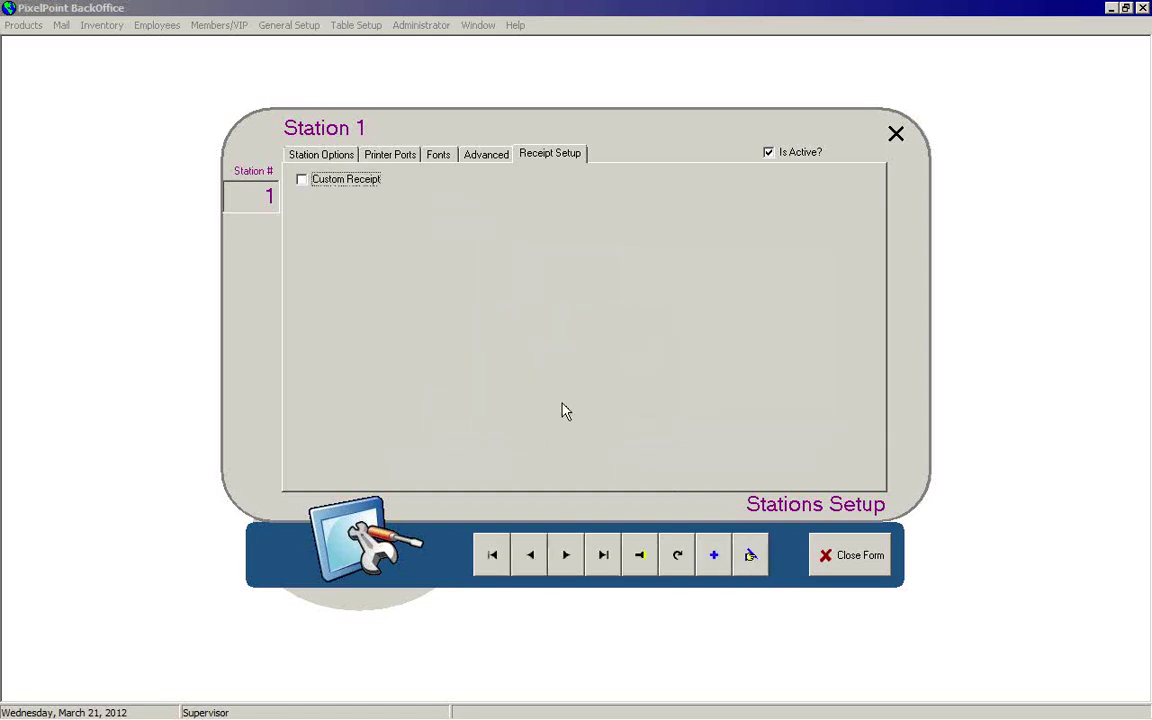
left_click(838, 557)
Examine the receipt header and footer text against the print code legend in Receipt Setup, and close the form
left_click(278, 27)
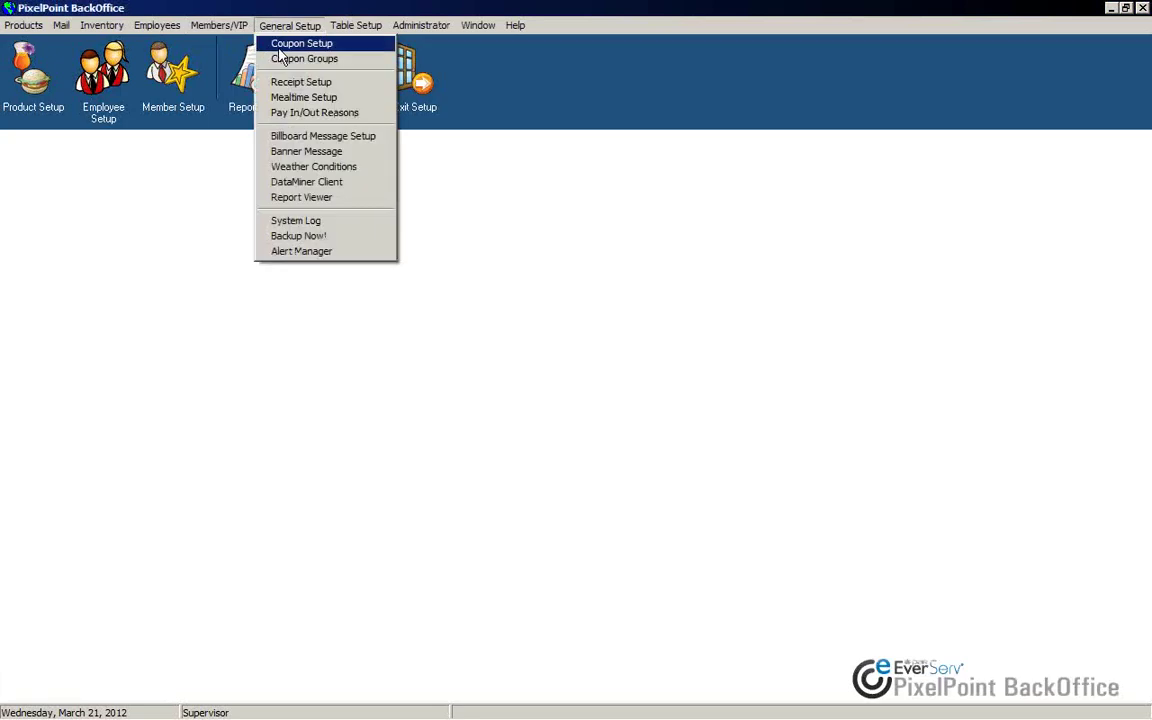
left_click(300, 82)
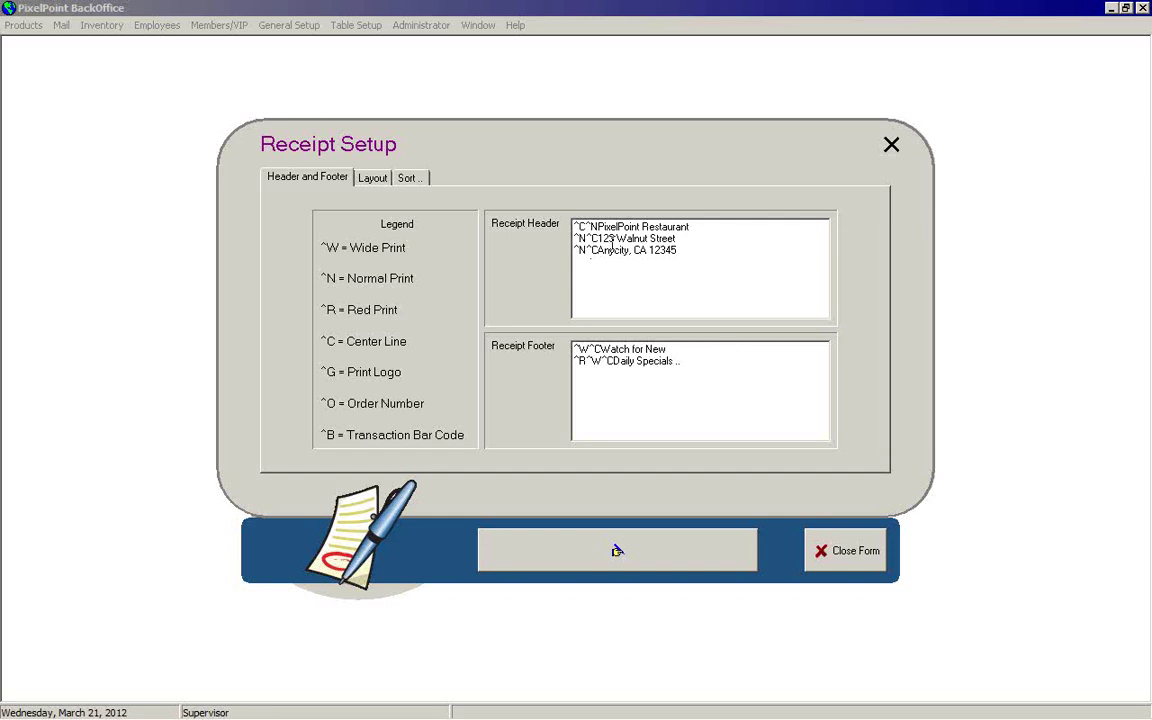
left_click_drag(597, 227, 677, 251)
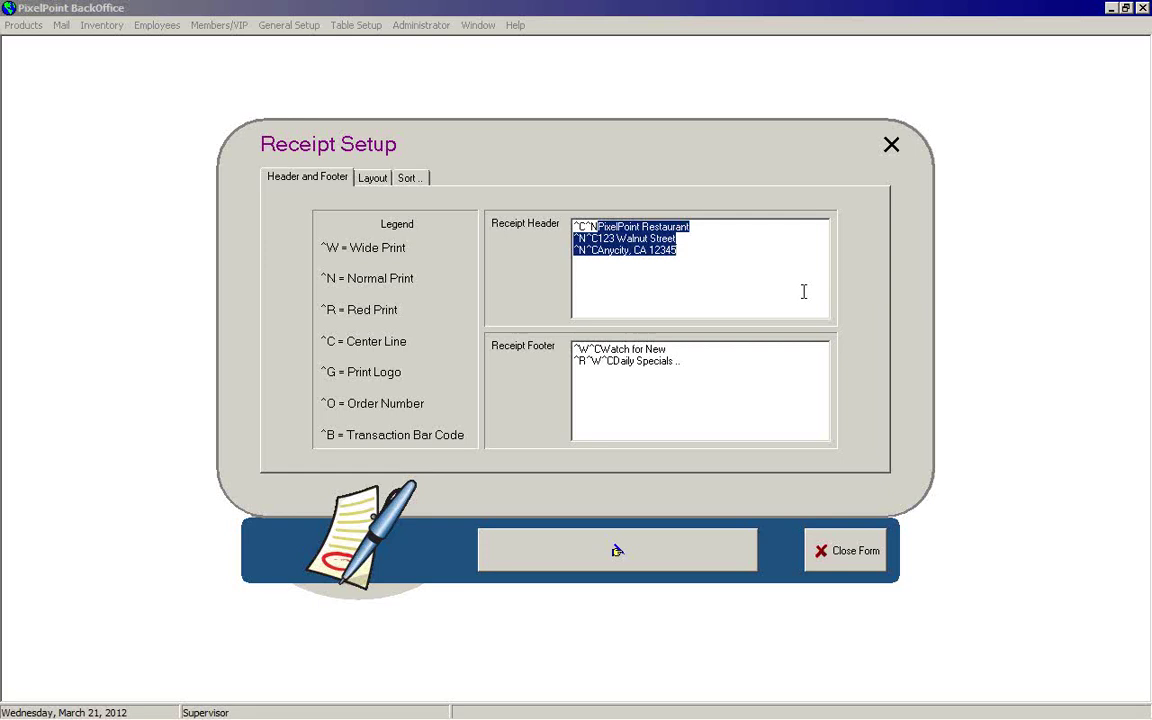
left_click(738, 262)
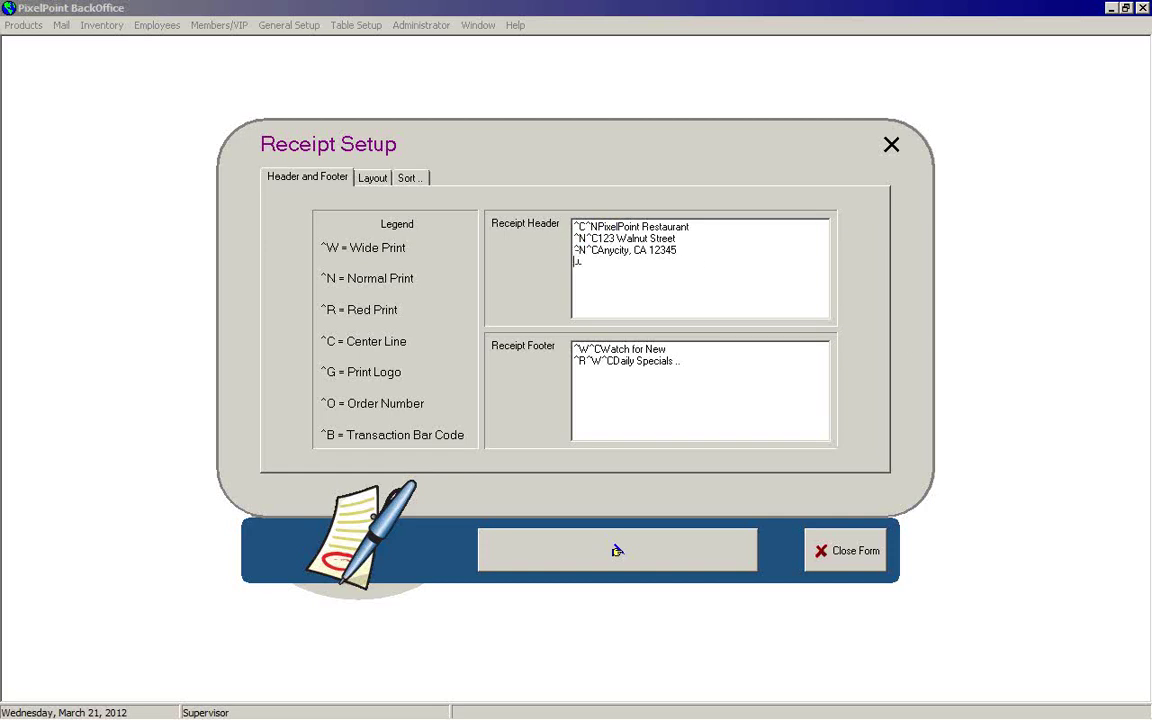
left_click_drag(605, 227, 710, 226)
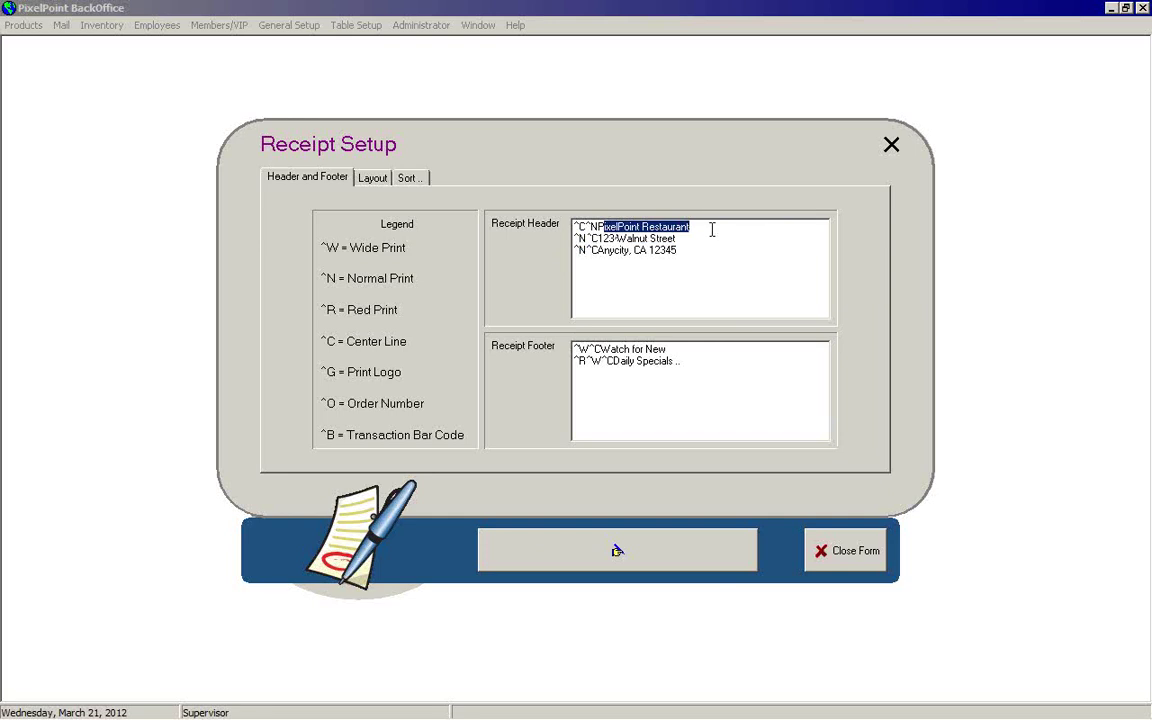
left_click_drag(598, 227, 690, 227)
left_click(587, 291)
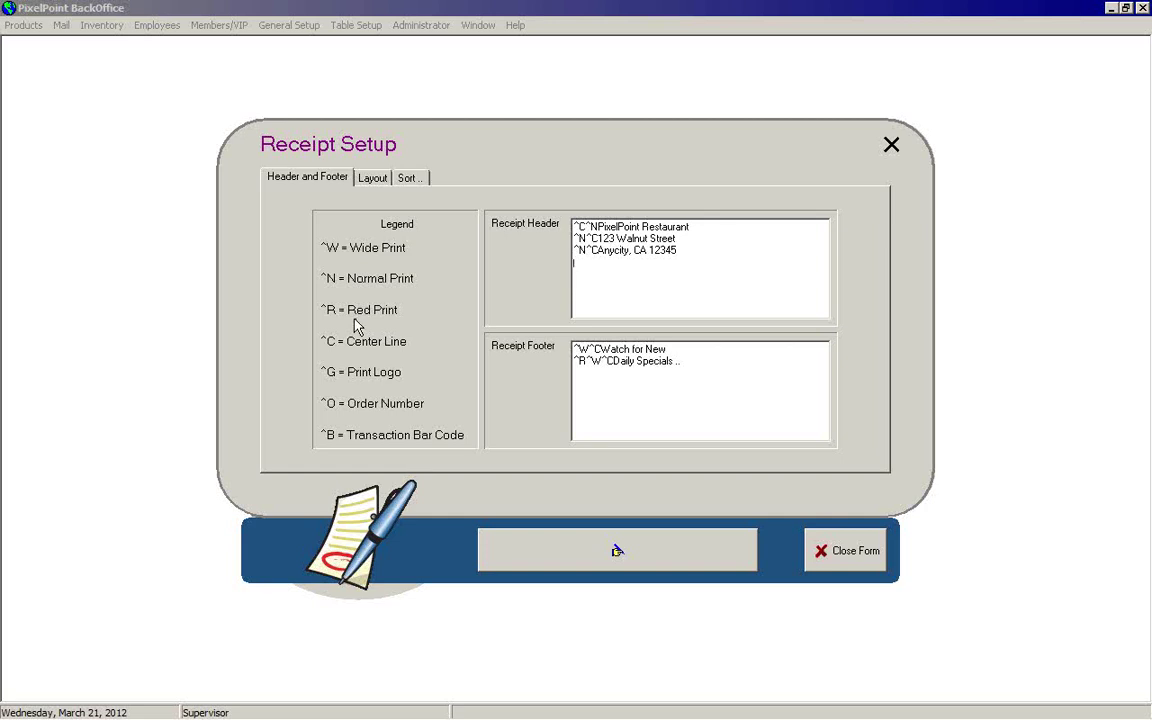
left_click(581, 371)
left_click(845, 551)
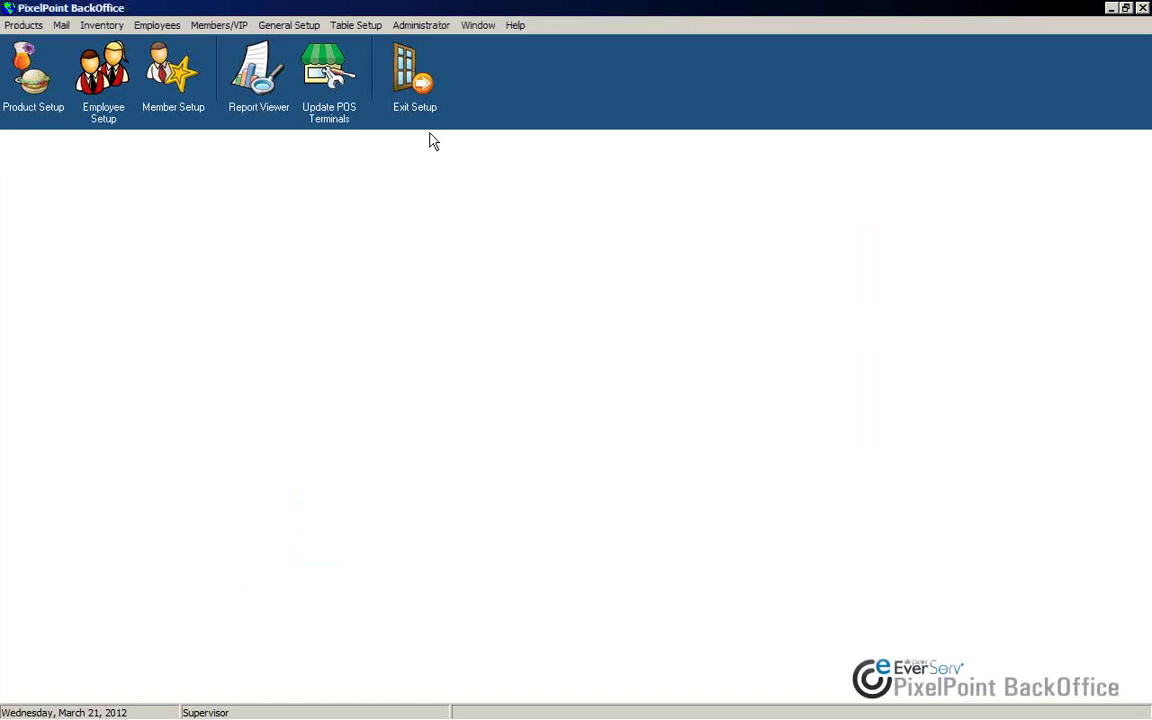
left_click(424, 25)
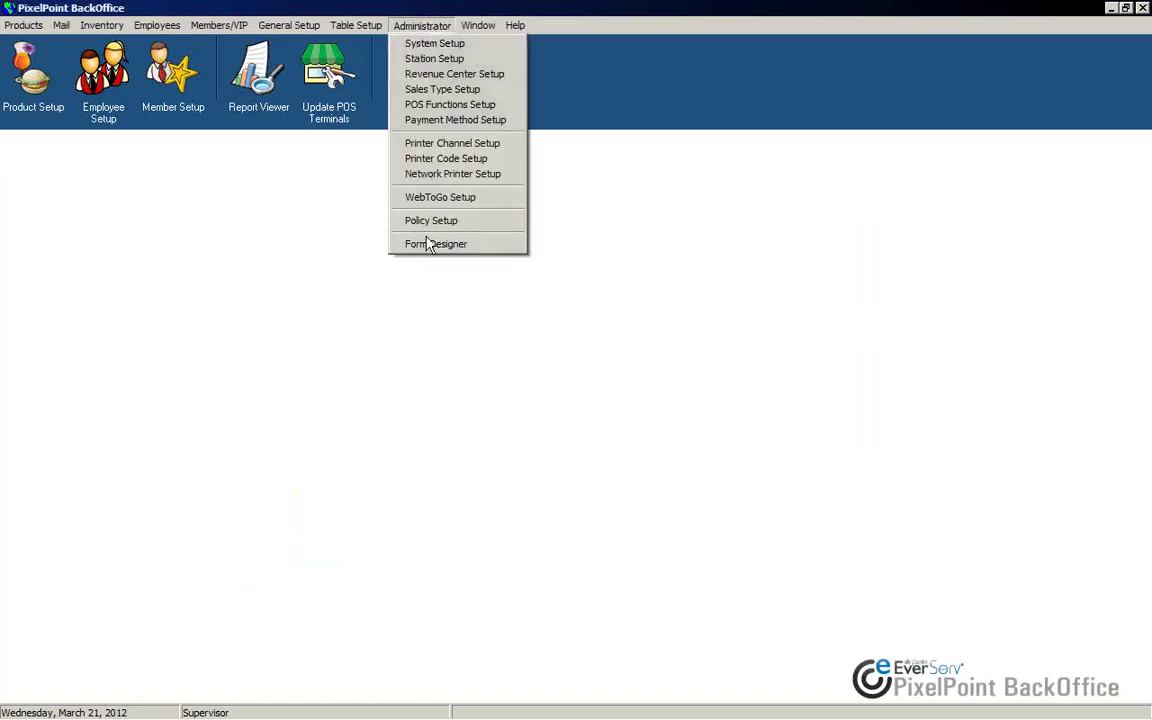
left_click(442, 173)
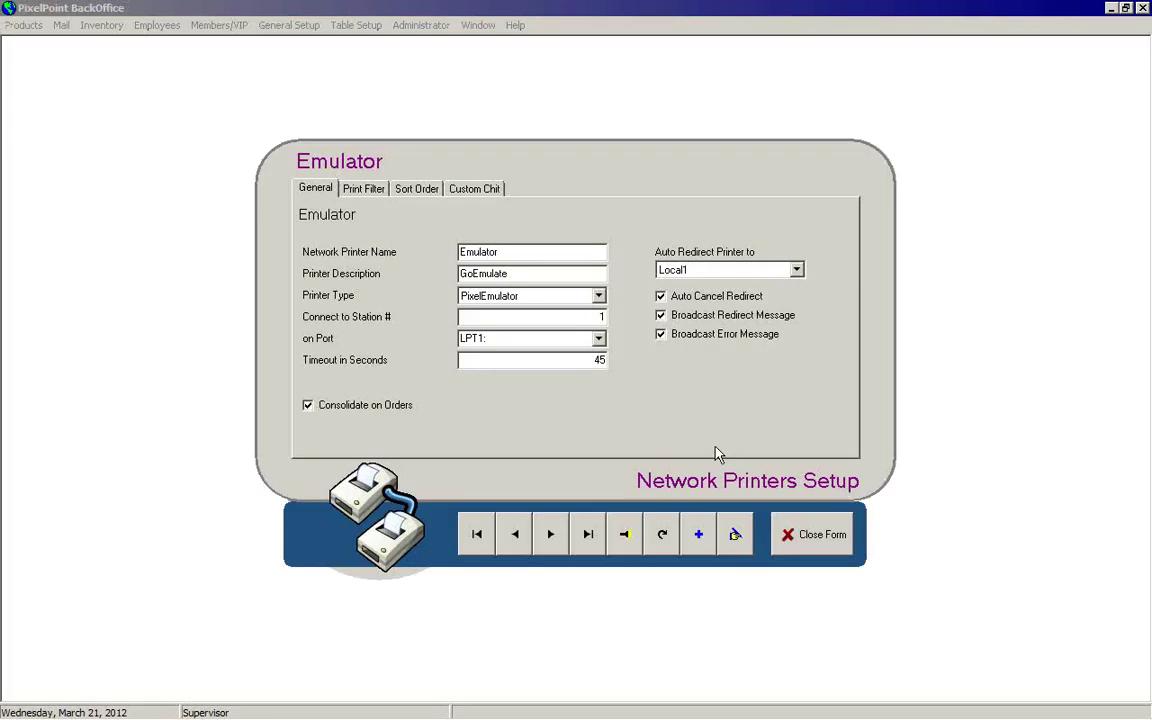
left_click(803, 543)
Open Printer Code Setup to view the printer's bar code and logo print codes
left_click(422, 25)
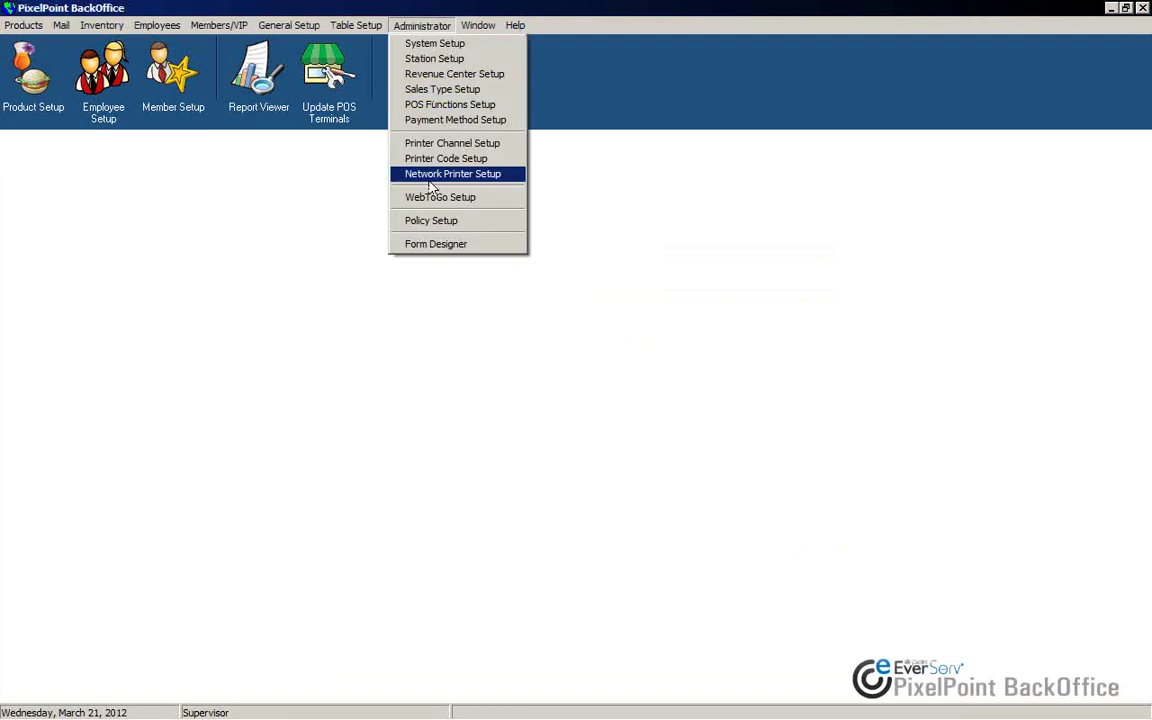
left_click(445, 159)
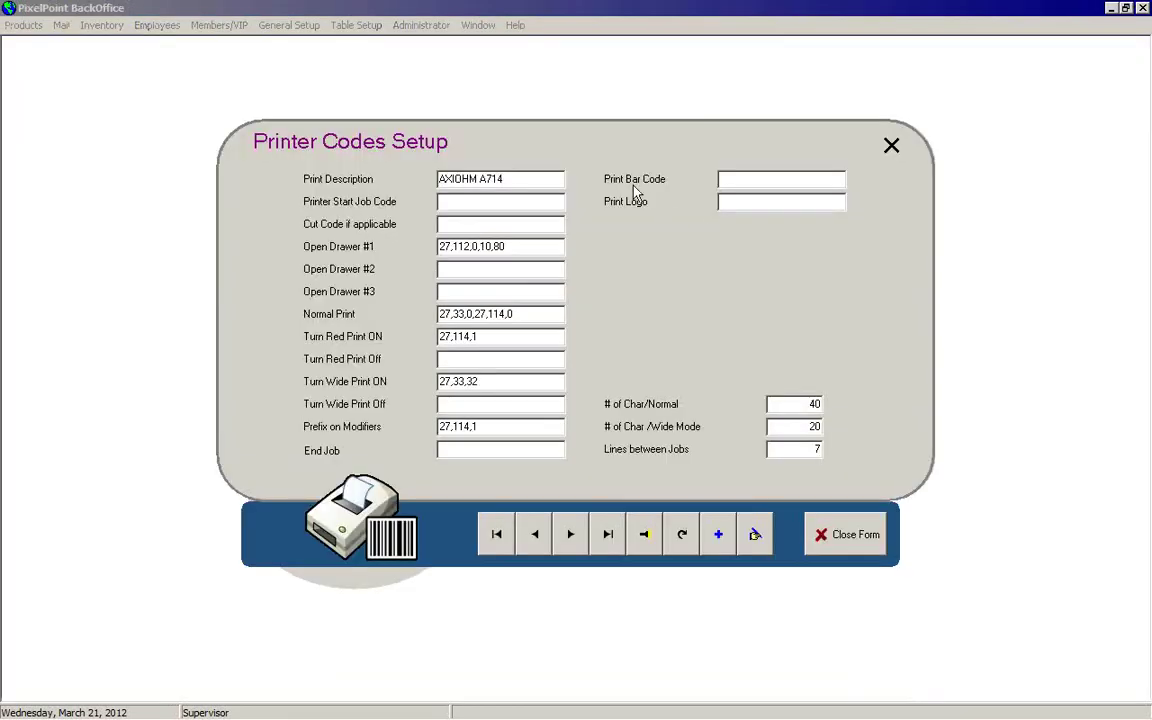
Try 2342342 as the Print Logo code for the AXIOHM A714 printer, discard the change and close the form
left_click(764, 203)
type("2342342")
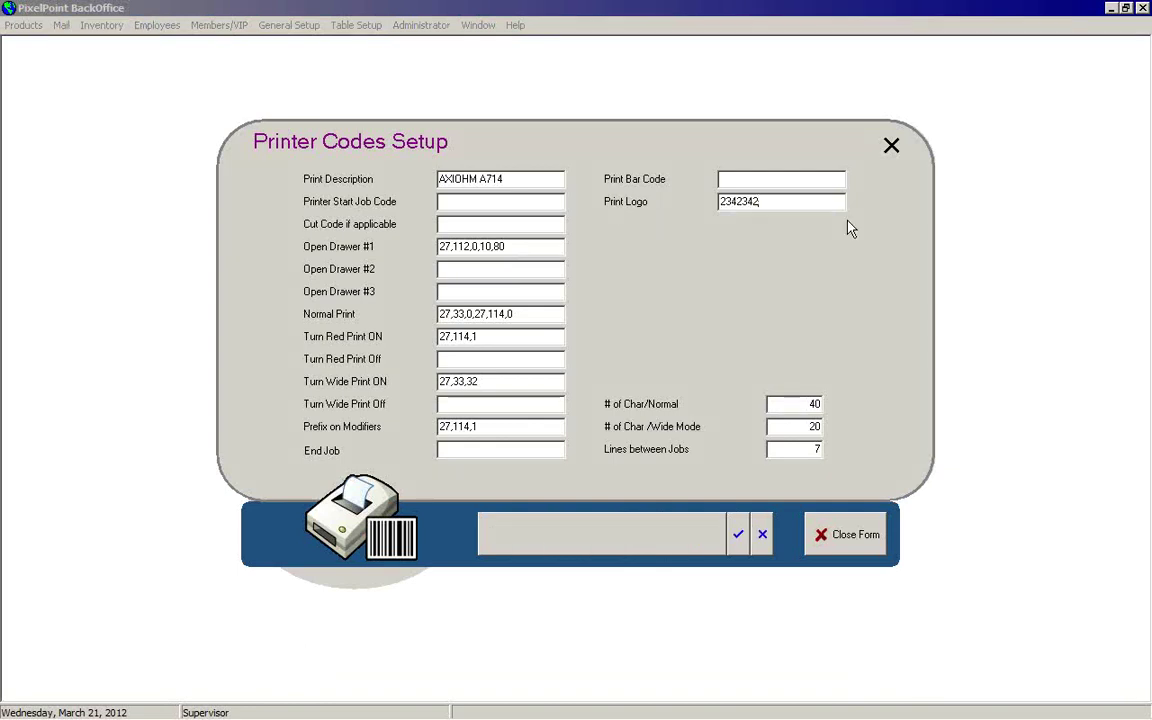
key("BackSpace")
left_click(762, 534)
left_click(513, 392)
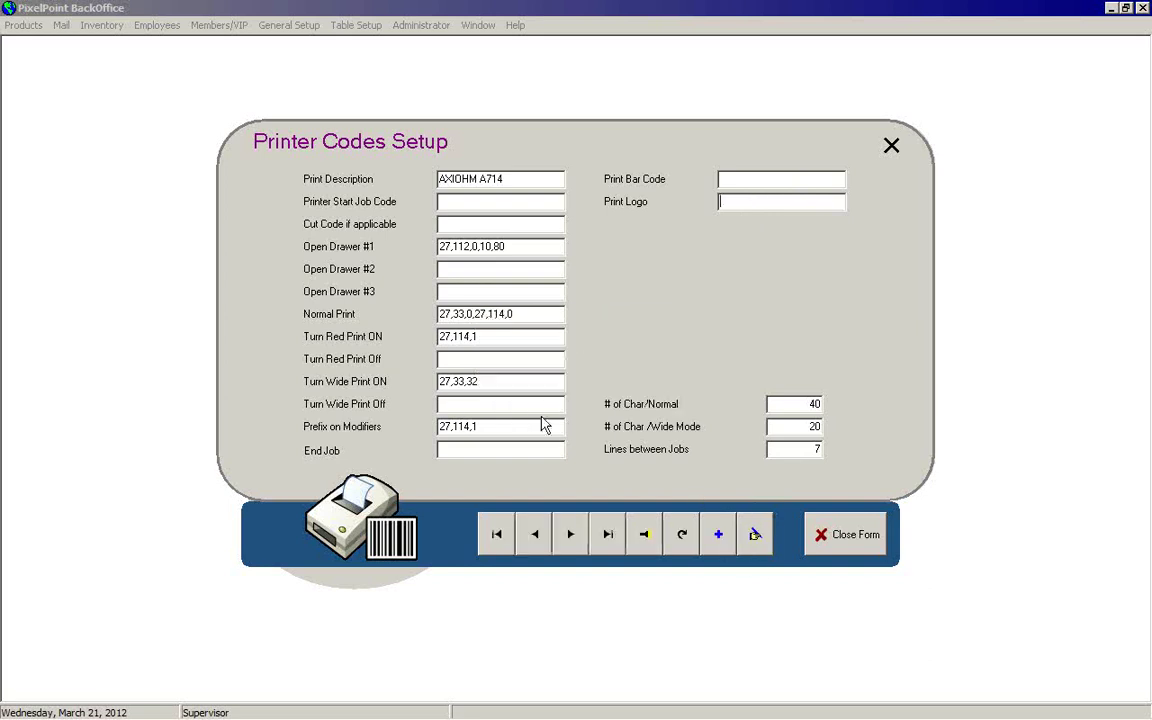
left_click(843, 538)
In Receipt Setup, try the ^G, ^O and ^B print codes on a new receipt header line, removing each one
left_click(273, 30)
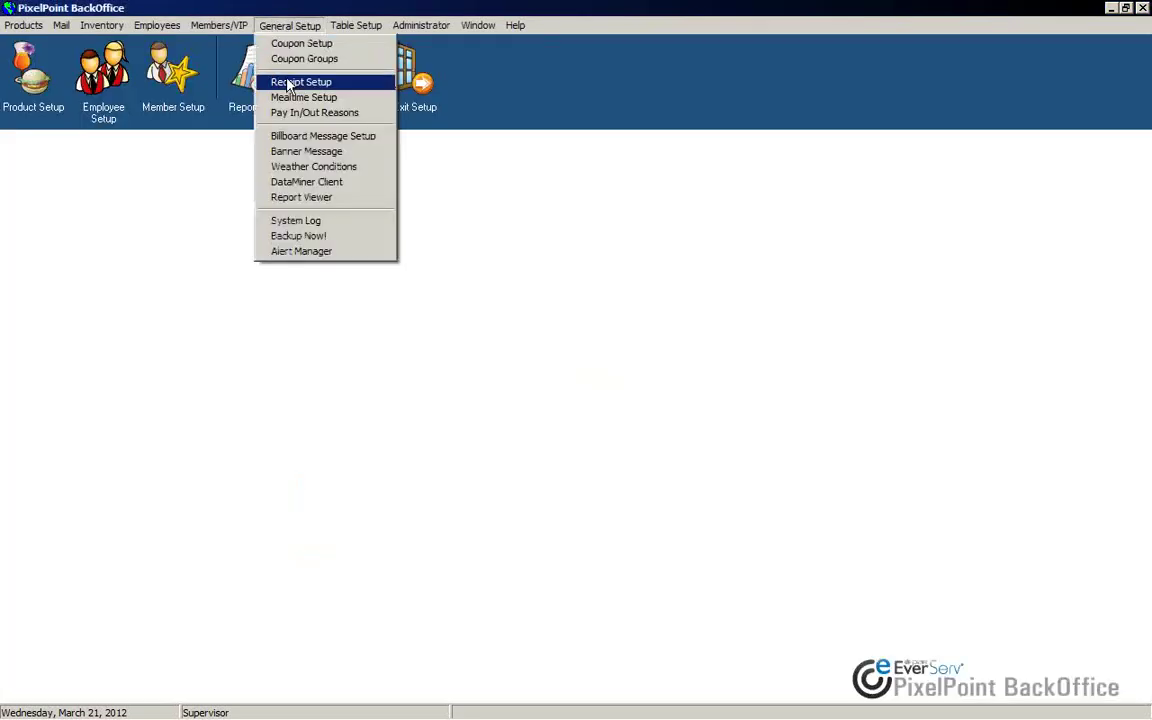
left_click(290, 80)
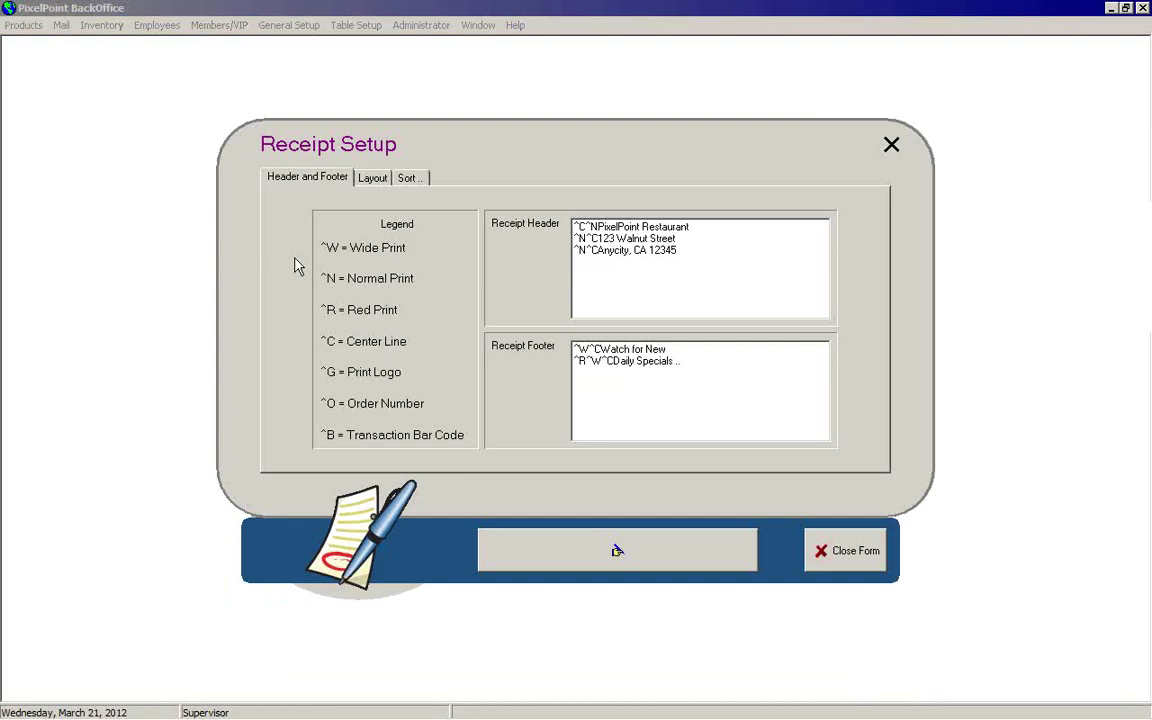
left_click(626, 273)
key("Return")
type("^G")
key("BackSpace")
type("G")
key("BackSpace")
key("BackSpace")
type("^O")
key("BackSpace")
type("B")
key("BackSpace")
key("BackSpace")
Examine the receipt layout template from its format lines through the seating, payment and member sections
left_click(371, 180)
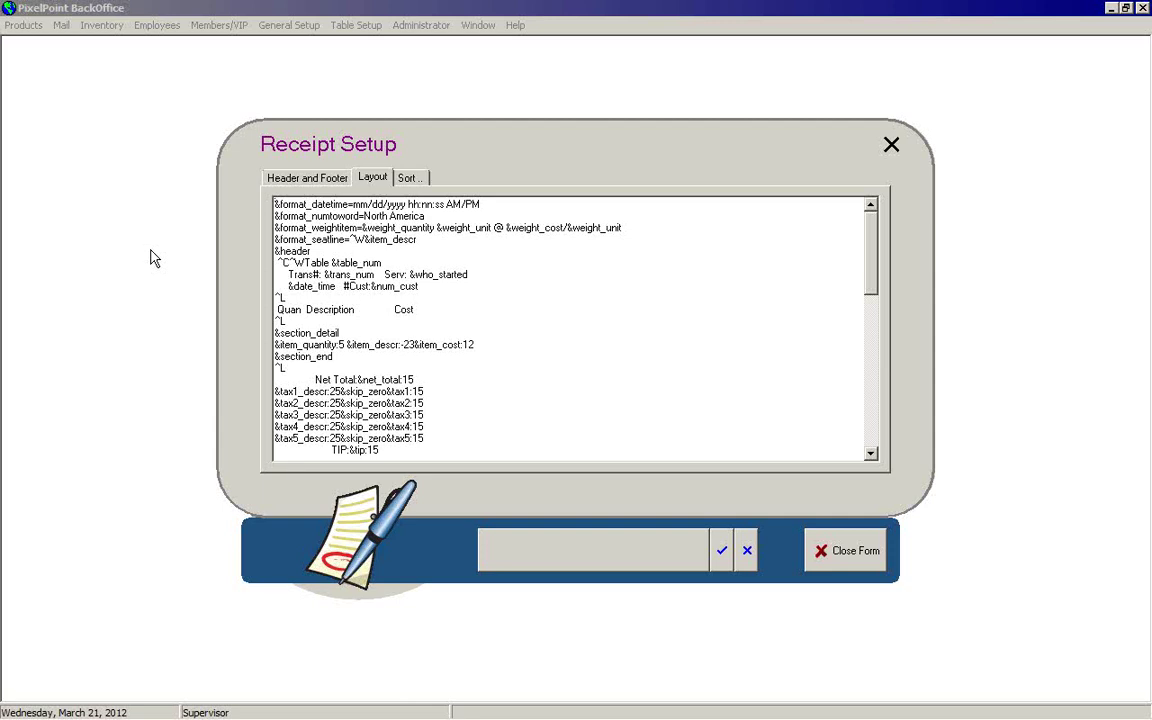
scroll(870, 290, "down", 2)
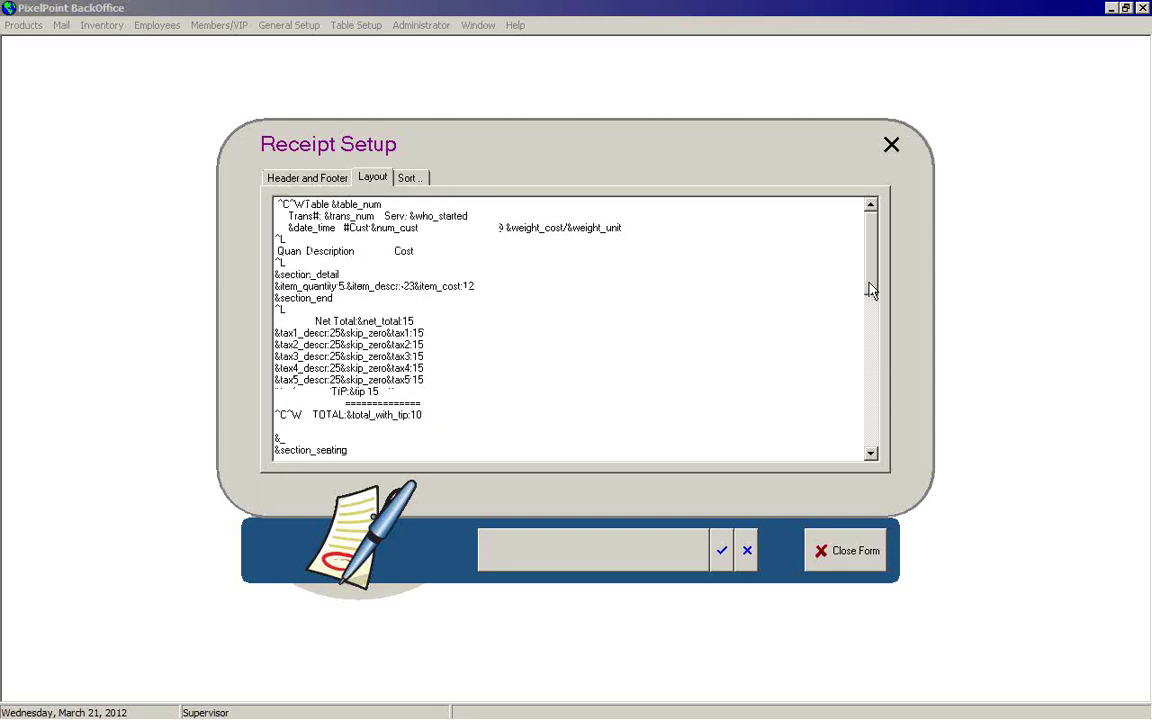
left_click_drag(870, 290, 876, 440)
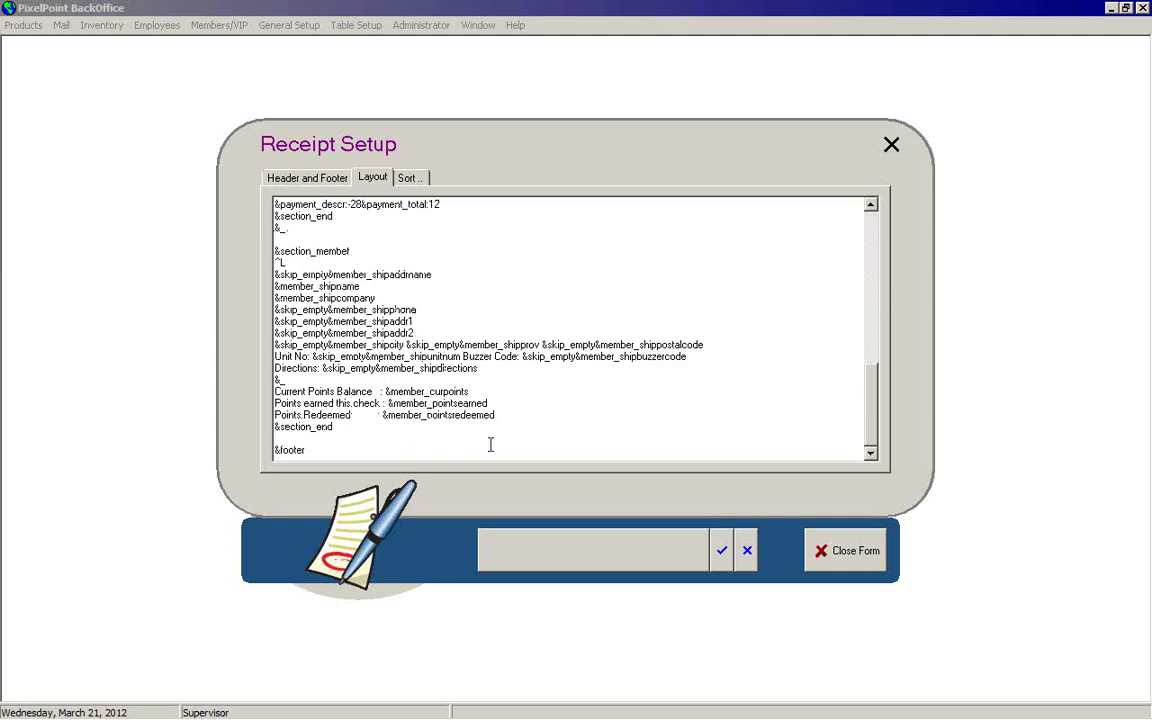
left_click_drag(342, 437, 3, 255)
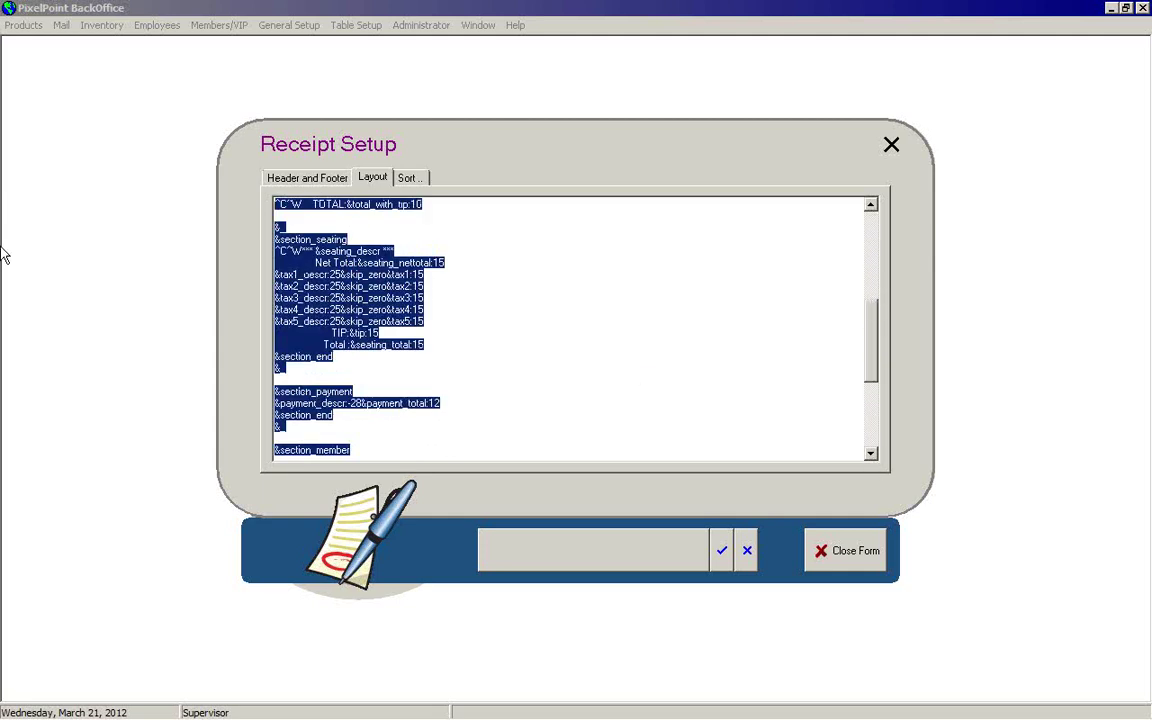
left_click(509, 285)
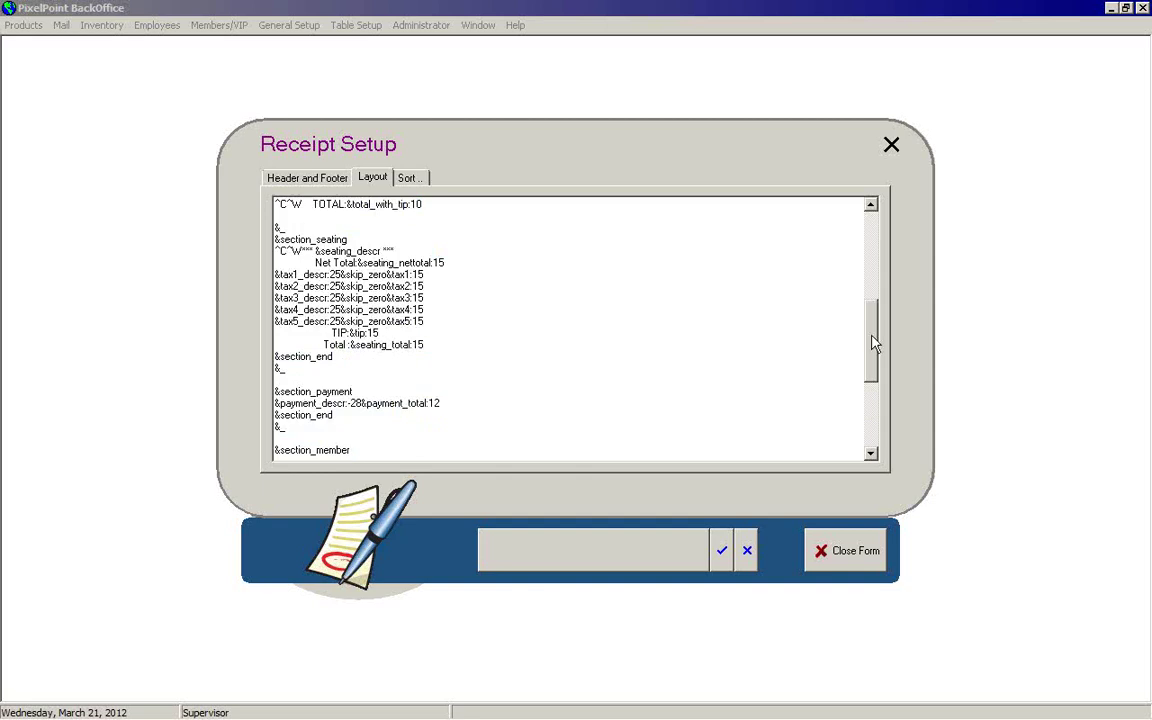
left_click_drag(874, 334, 877, 226)
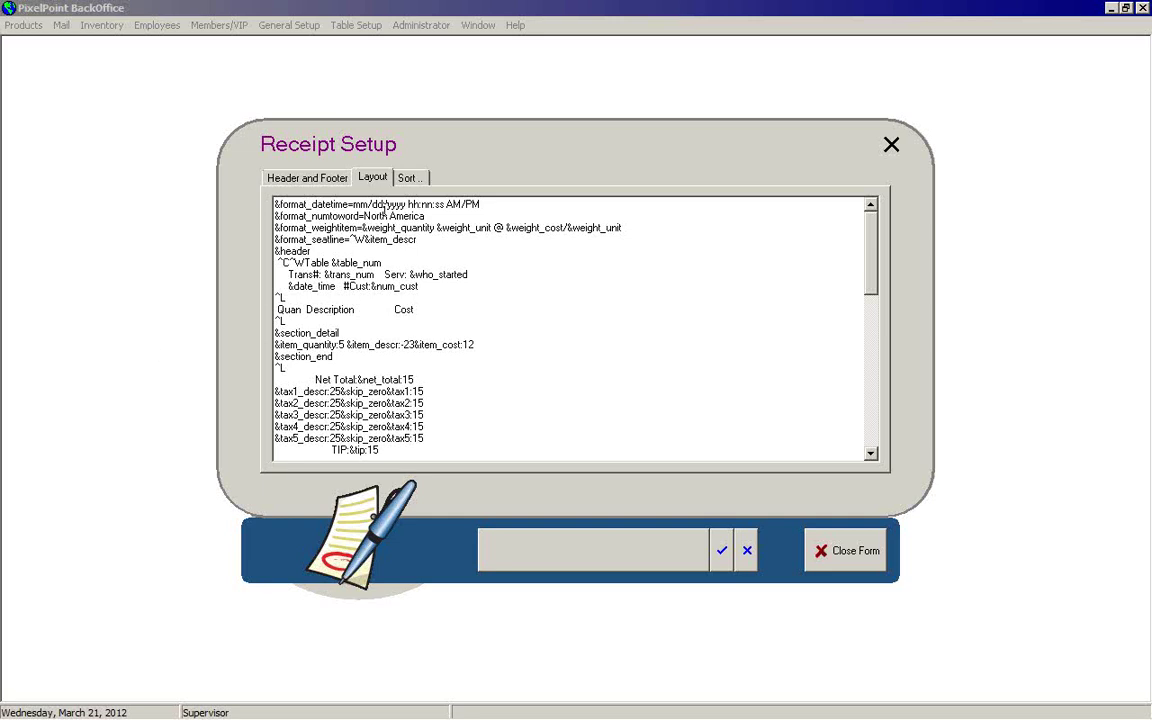
View the receipt sort order options, and discard the pending Receipt Setup changes
left_click(408, 179)
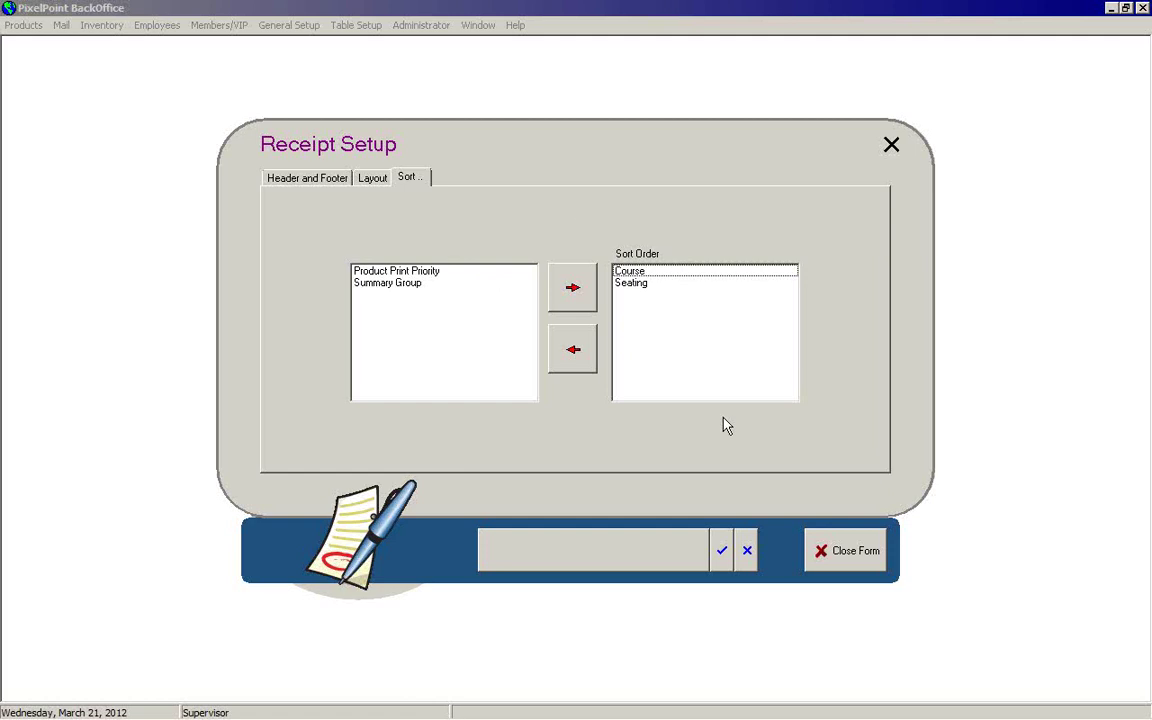
left_click(747, 550)
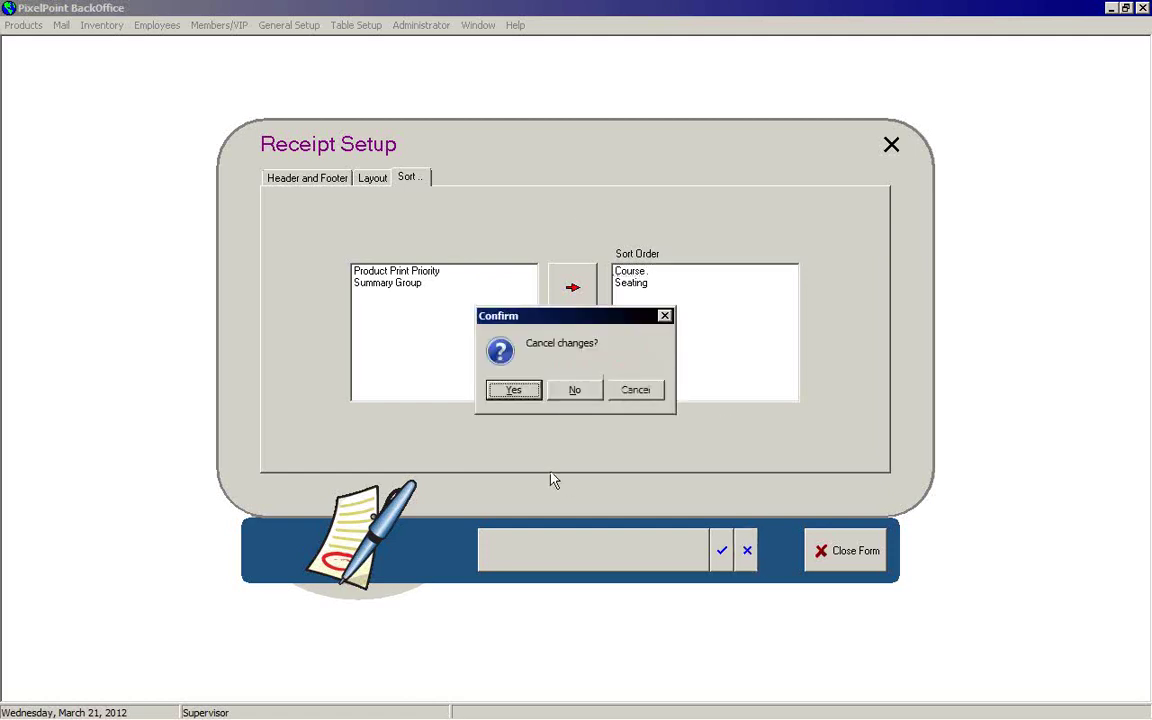
left_click(513, 389)
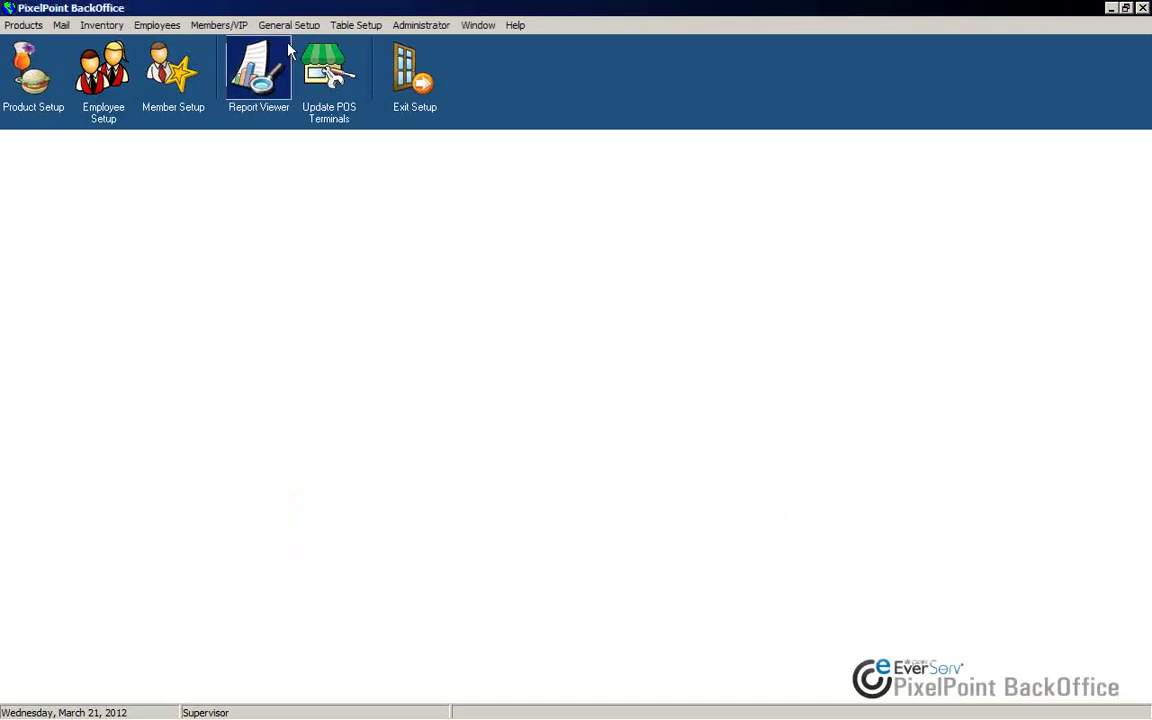
Open the Mealtime Schedule, compare the price levels set for the different days of the week, and close the form
left_click(289, 25)
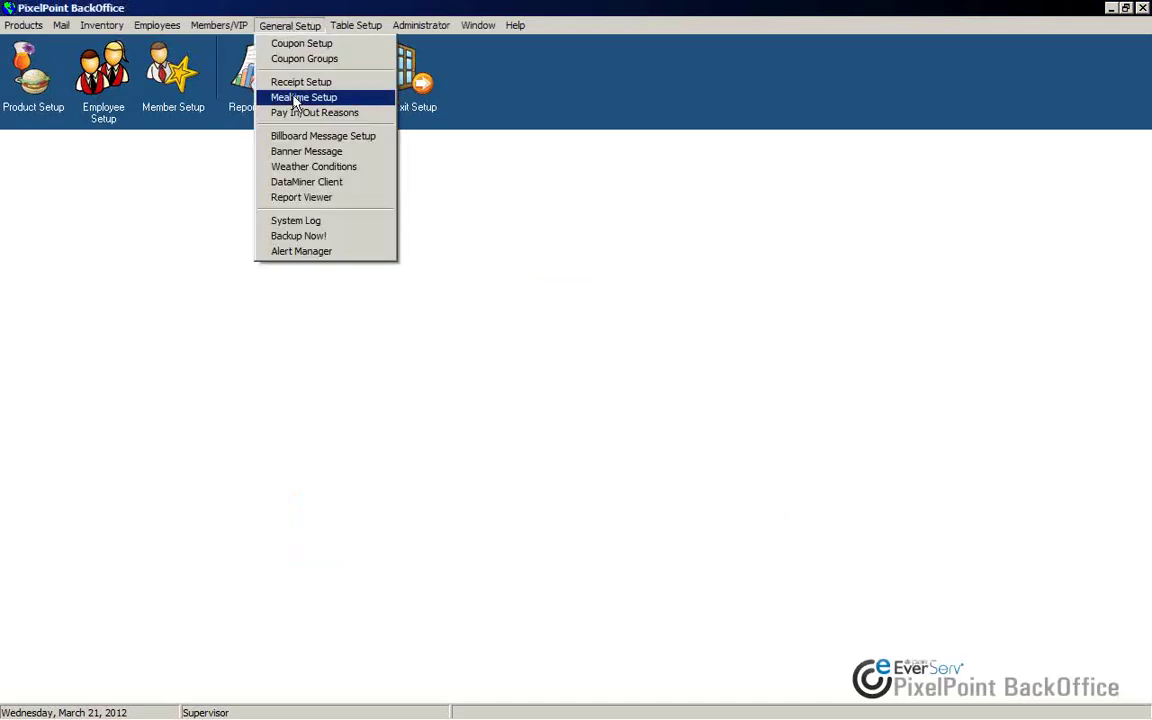
left_click(295, 100)
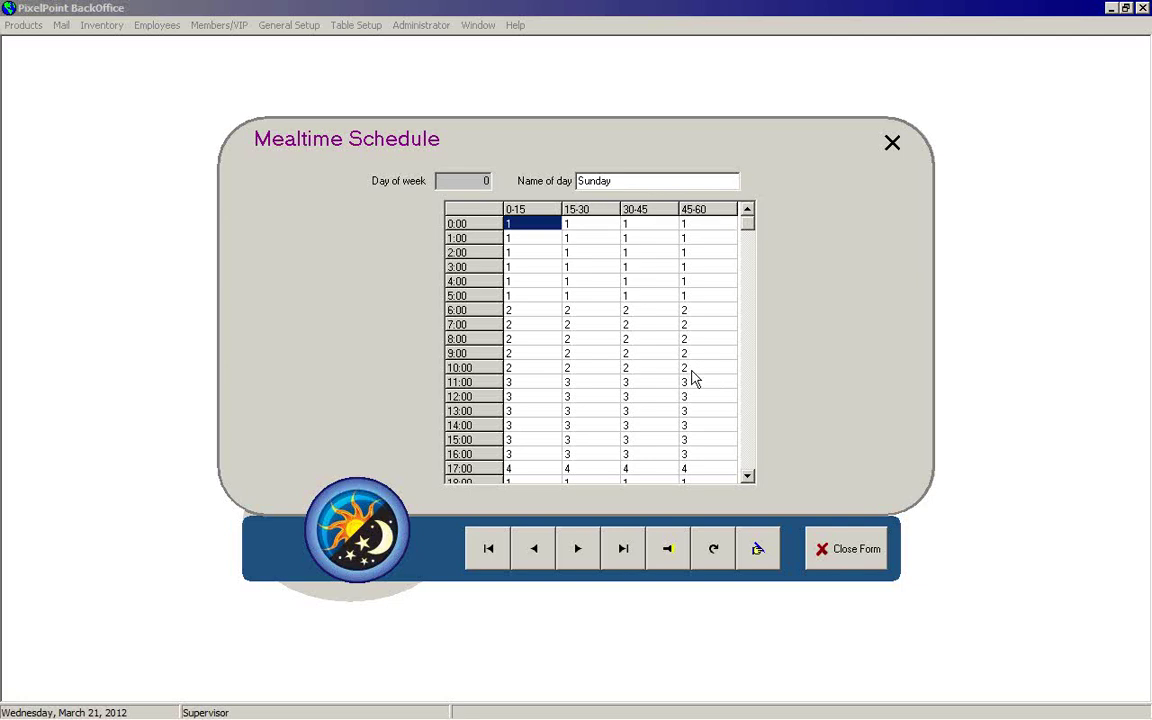
left_click(573, 558)
left_click(572, 560)
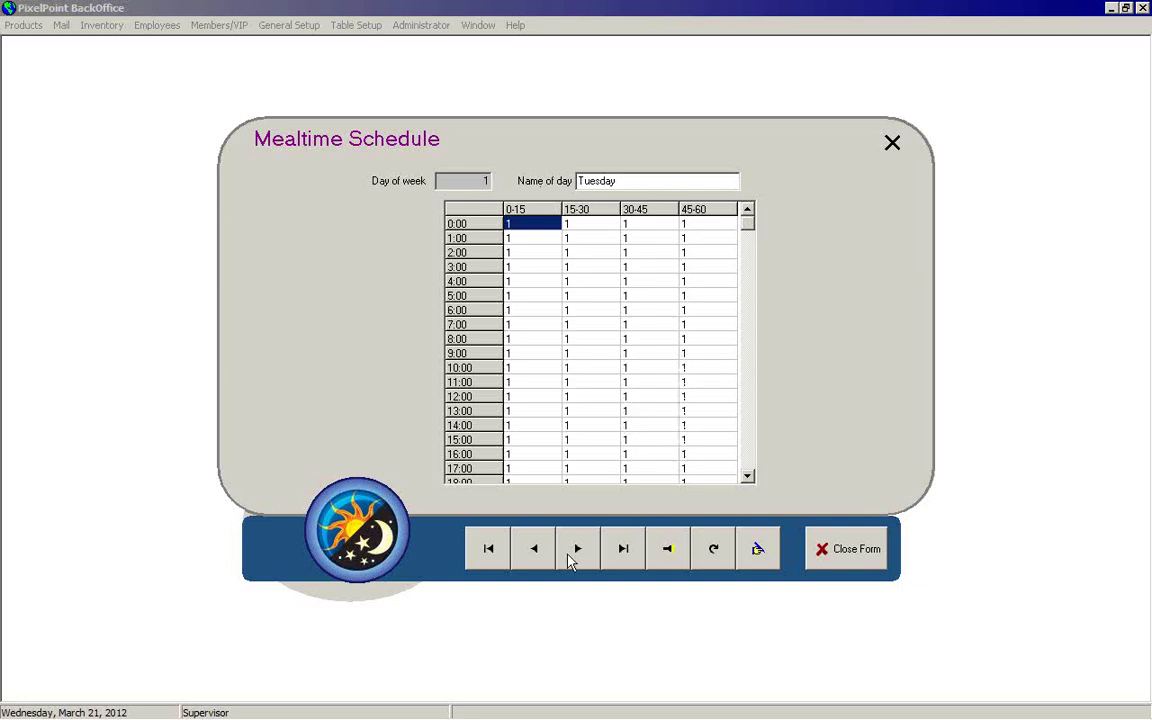
left_click(572, 560)
left_click(572, 560)
left_click(572, 560)
left_click(538, 555)
left_click(538, 555)
left_click(538, 555)
left_click(538, 555)
left_click(538, 555)
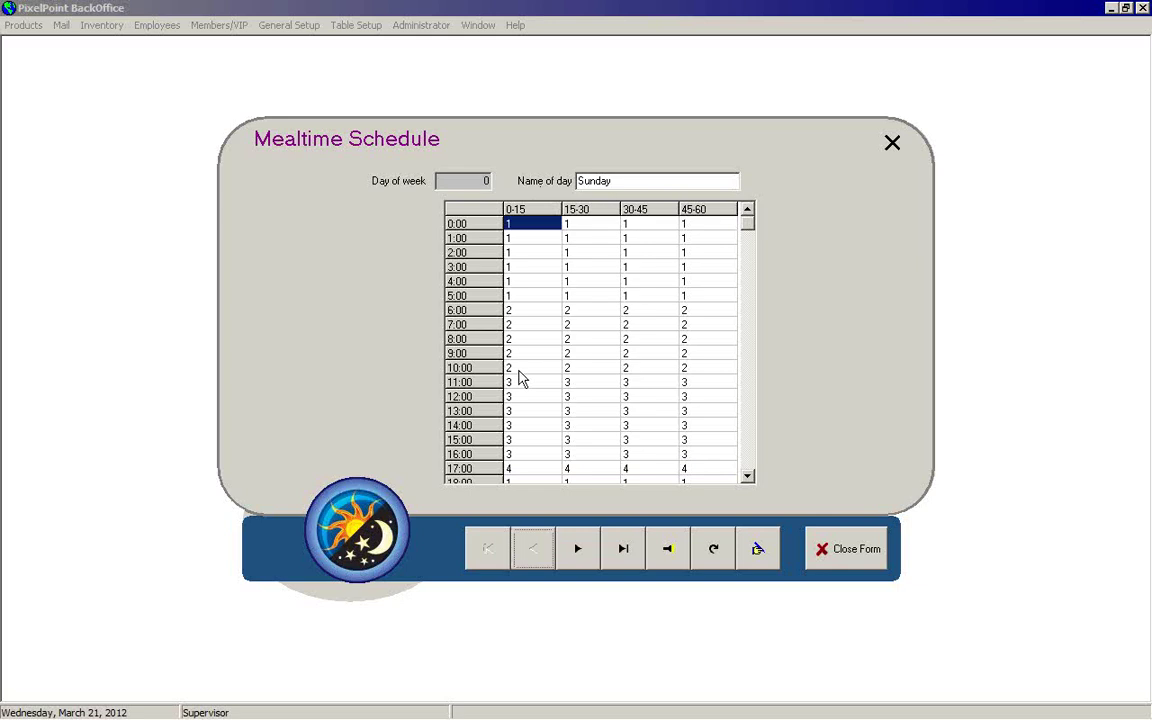
left_click(578, 552)
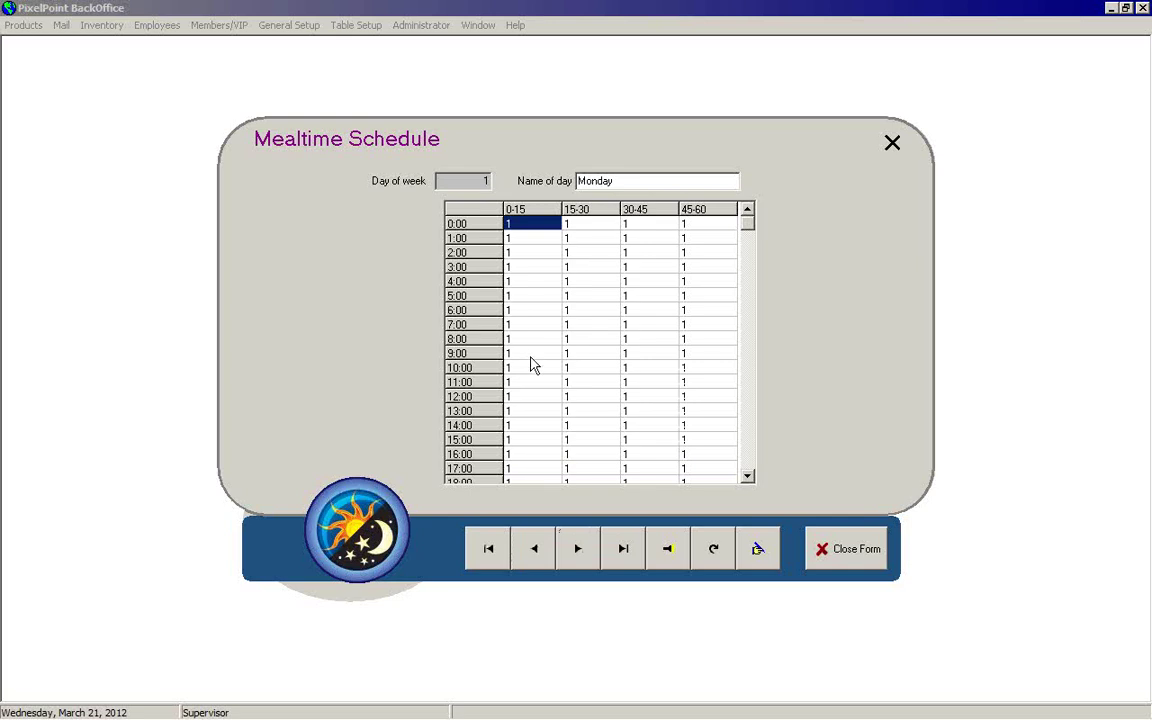
left_click(530, 555)
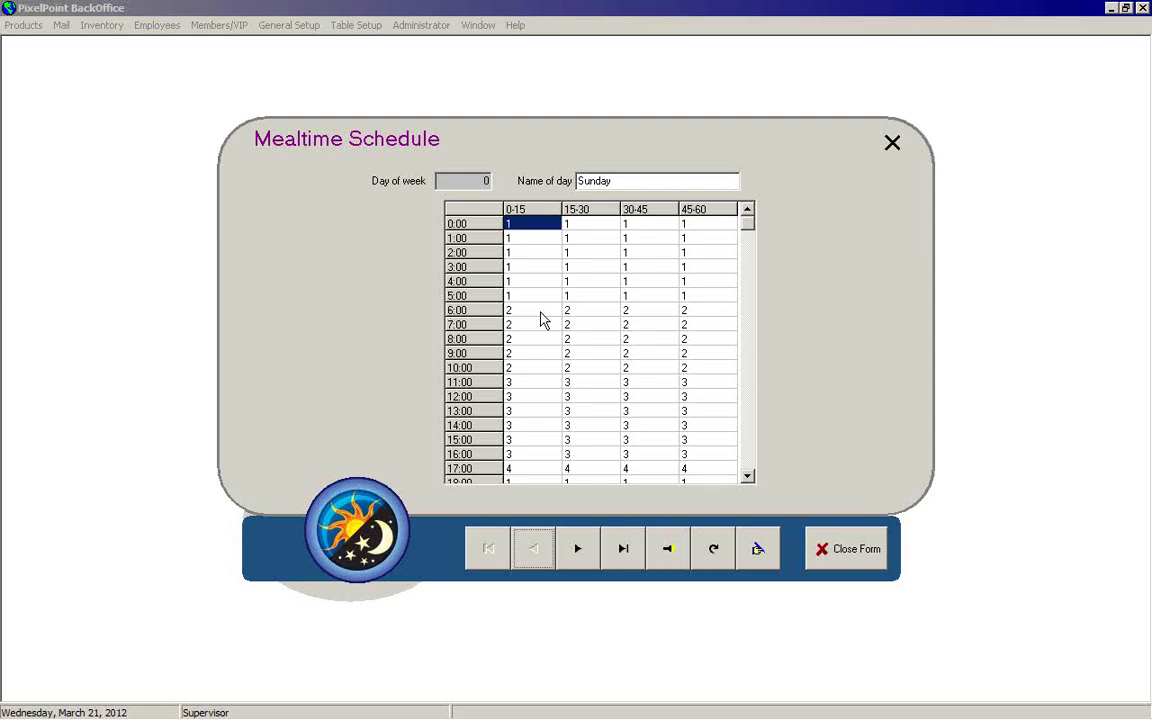
left_click(829, 548)
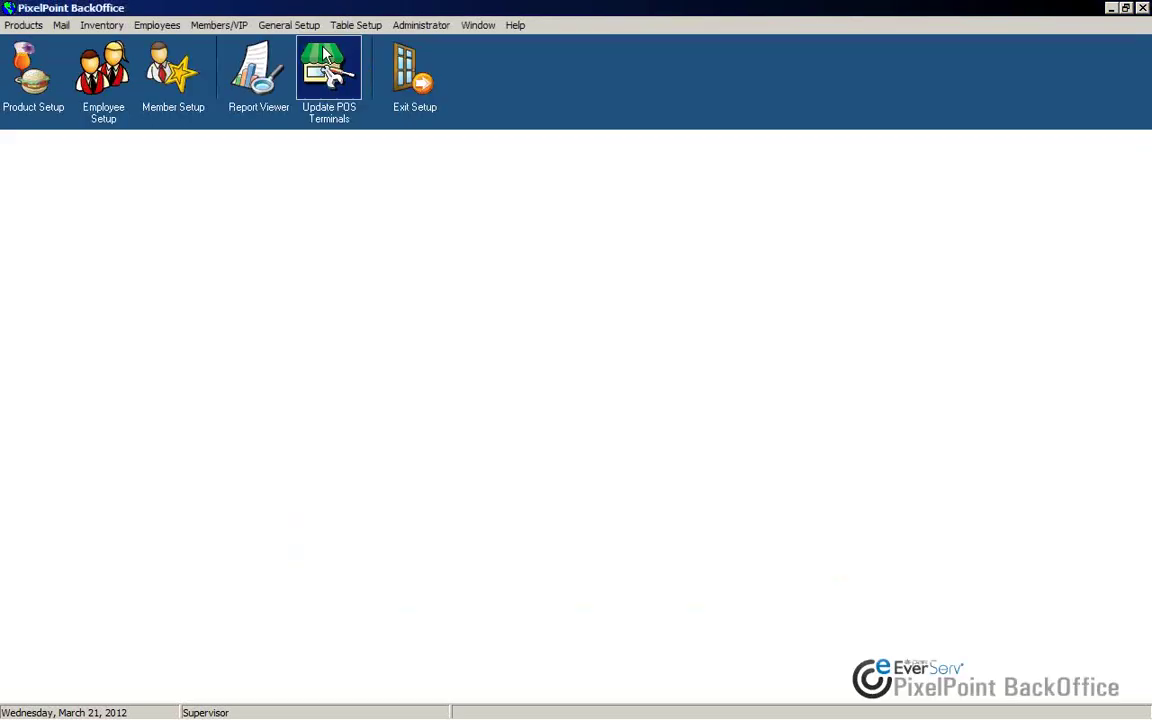
Reopen the Mealtime Schedule, inspect Sunday's quarter-hour entries for 6:00, and close the form
left_click(289, 25)
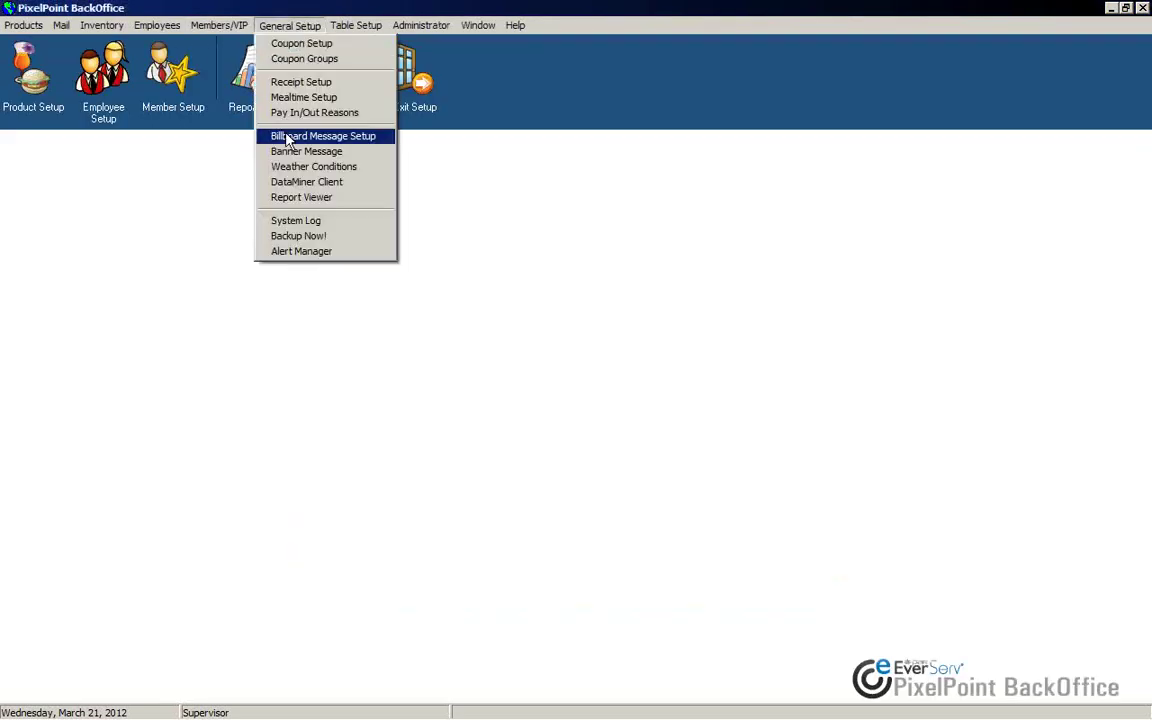
left_click(300, 97)
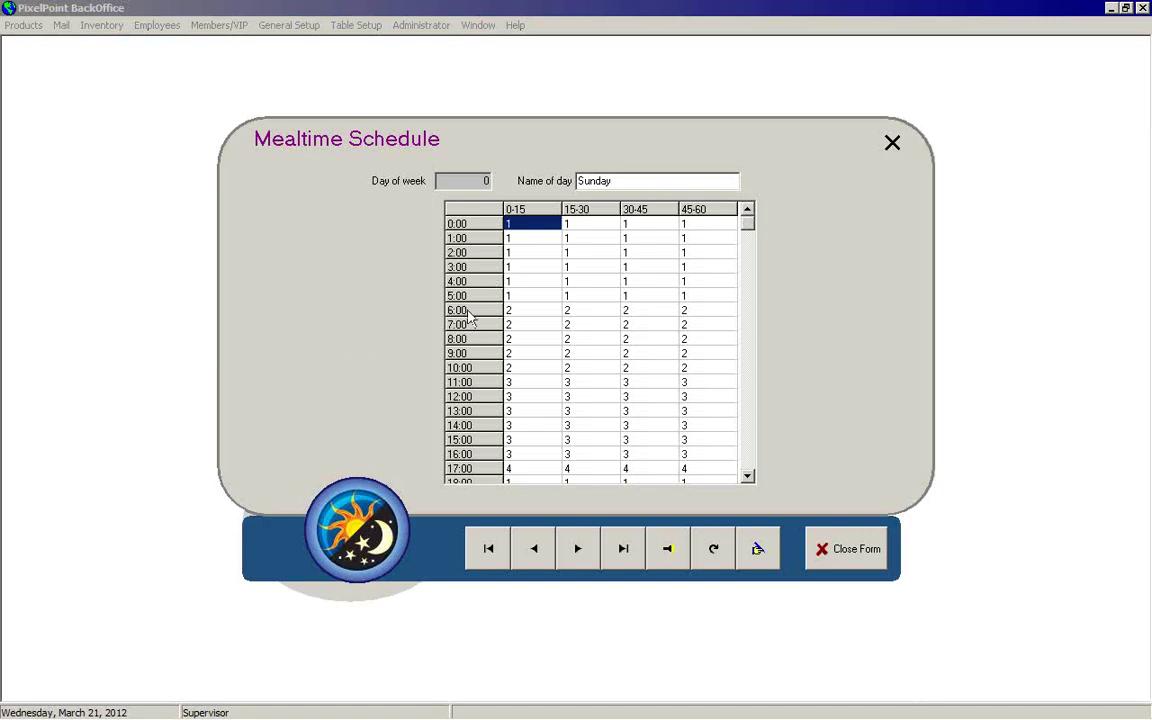
left_click(527, 313)
left_click(588, 308)
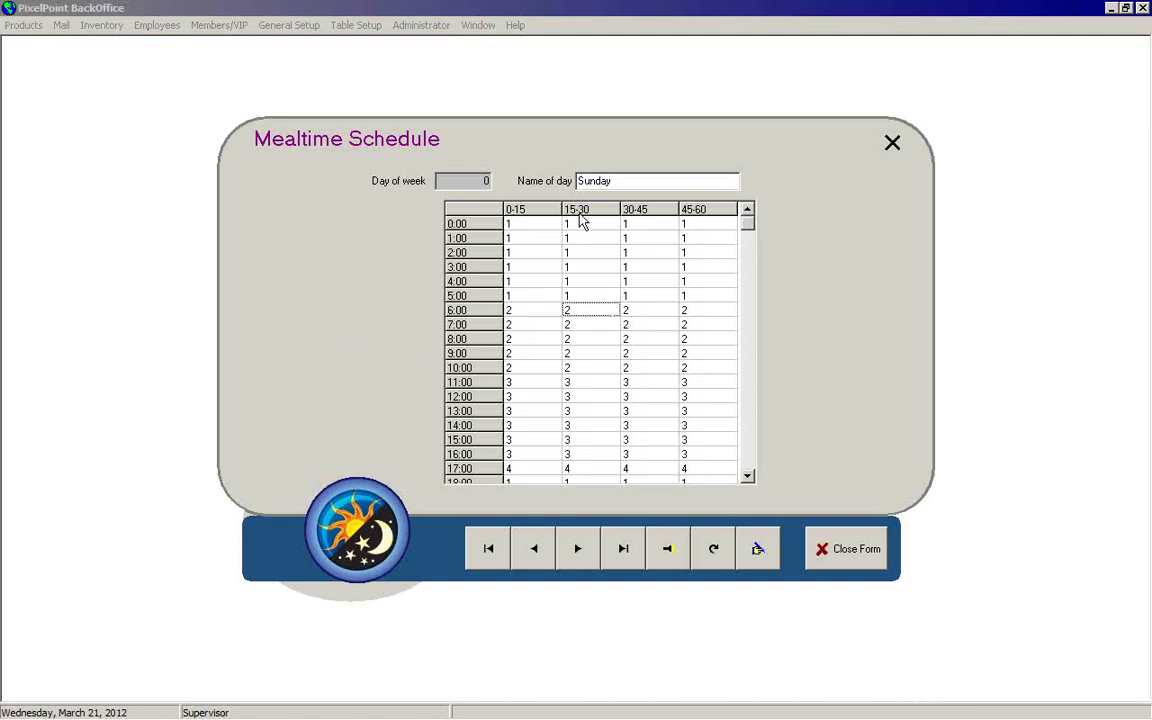
left_click(638, 306)
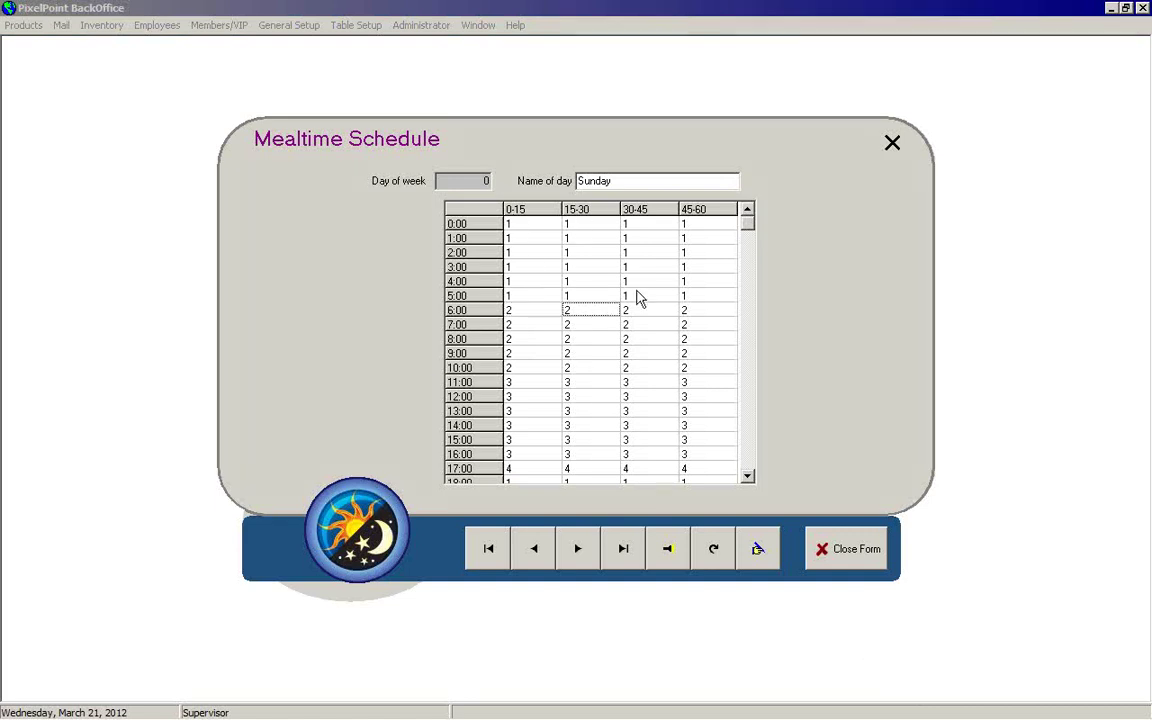
left_click(698, 311)
left_click(850, 549)
Open Pay In/Out Reasons to view the General Maintenance reason and its Pay OUT option, and close the form
left_click(288, 26)
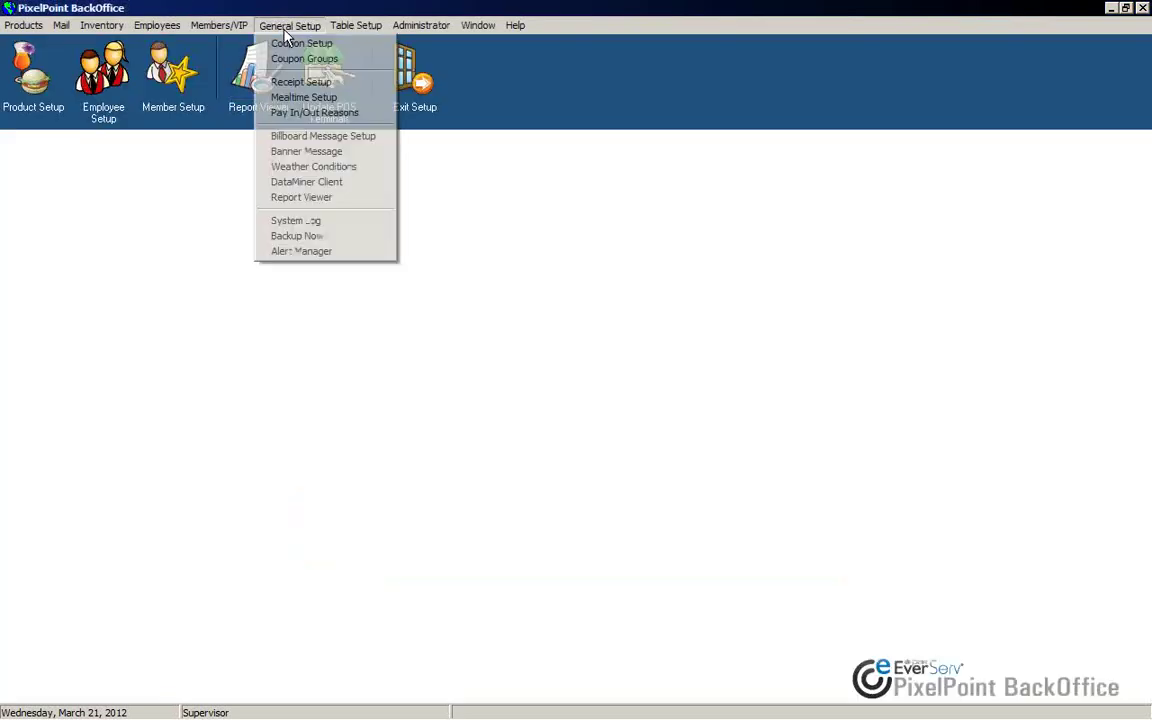
left_click(283, 118)
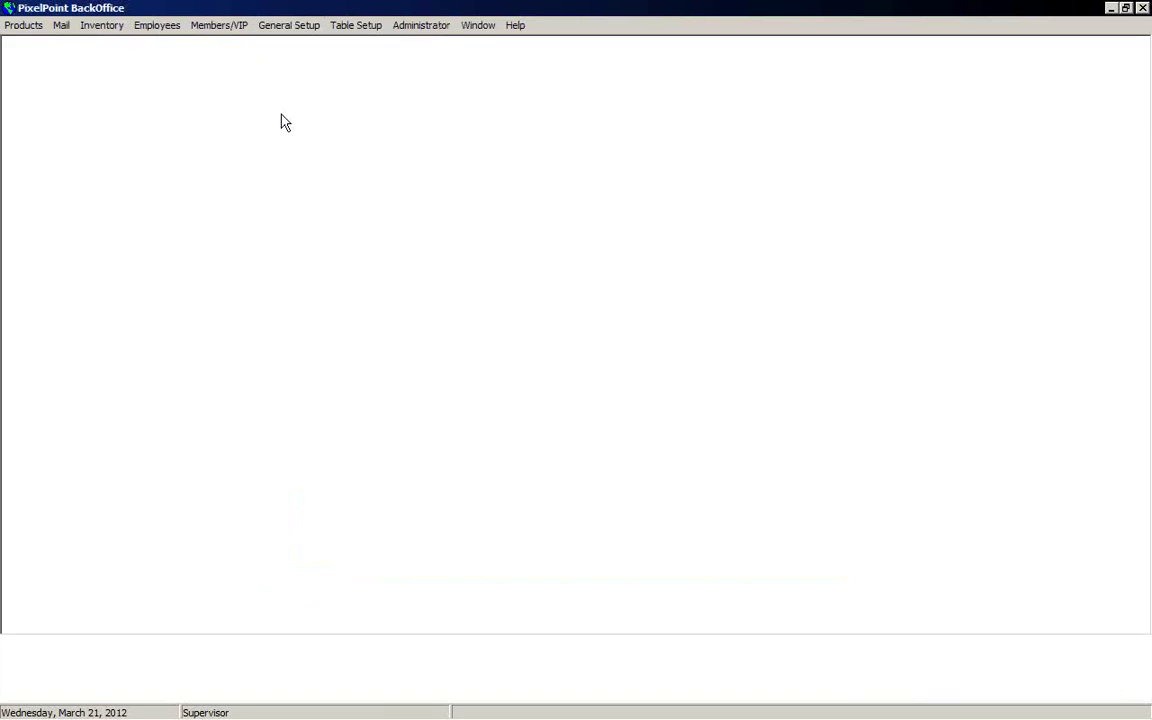
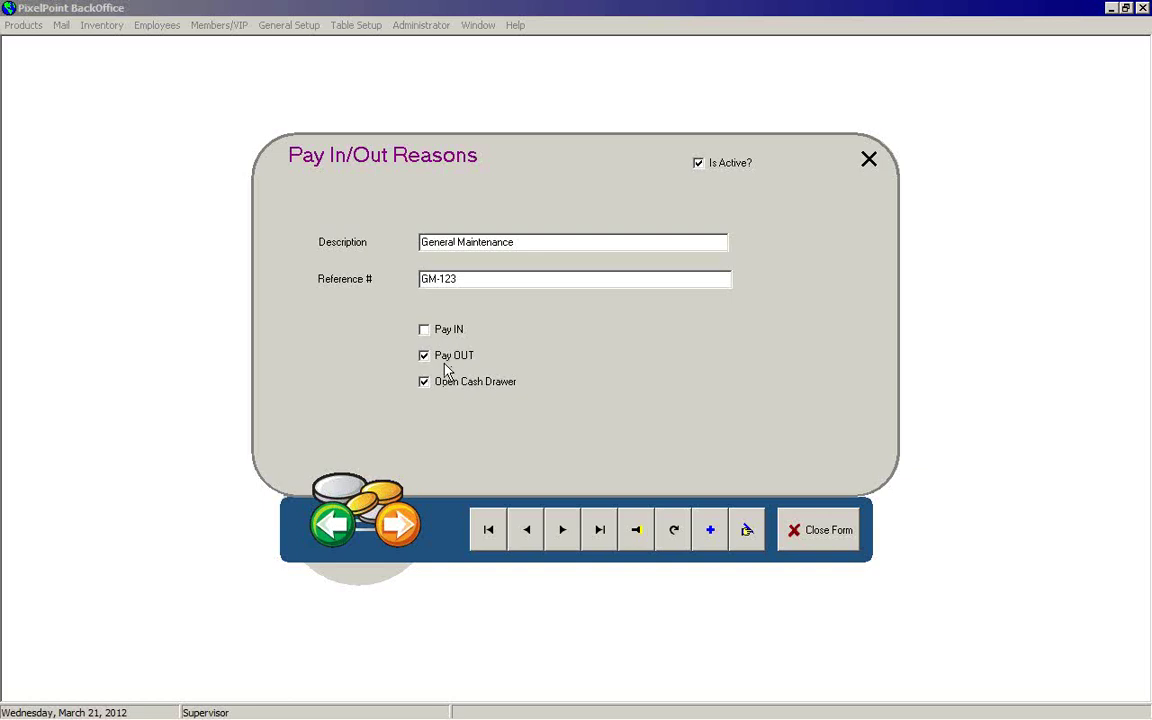
left_click(423, 356)
left_click(816, 533)
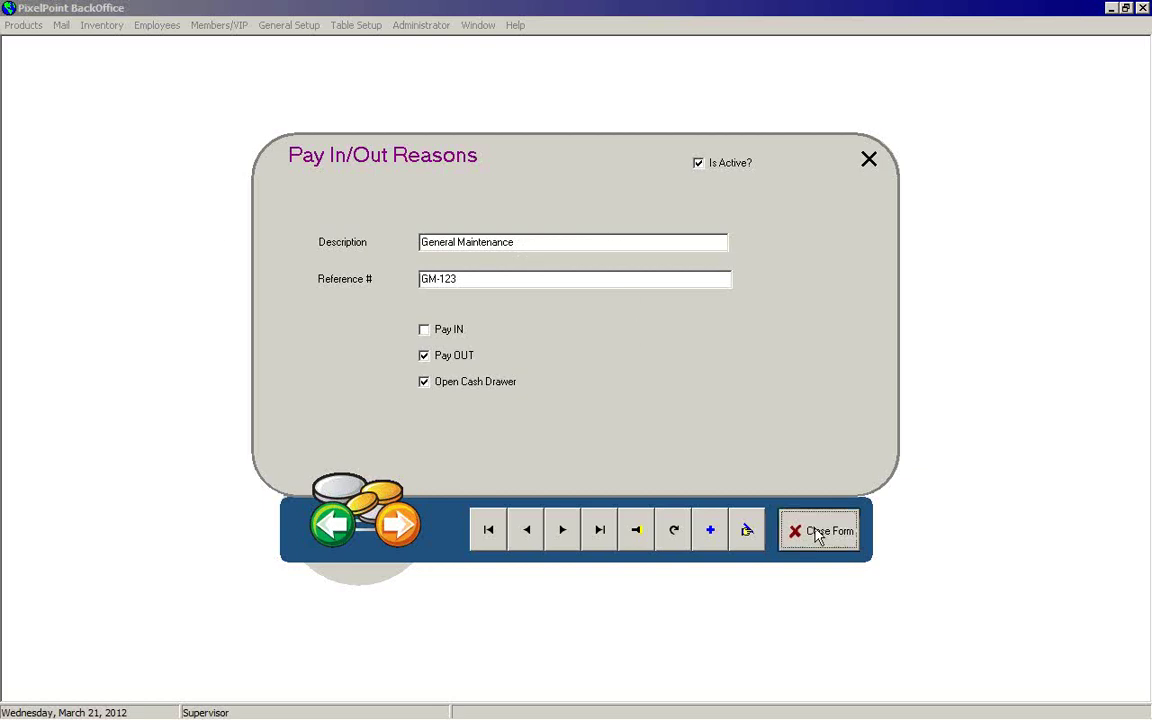
Open Billboard Message Setup to view the system billboard message, and close the form
left_click(287, 27)
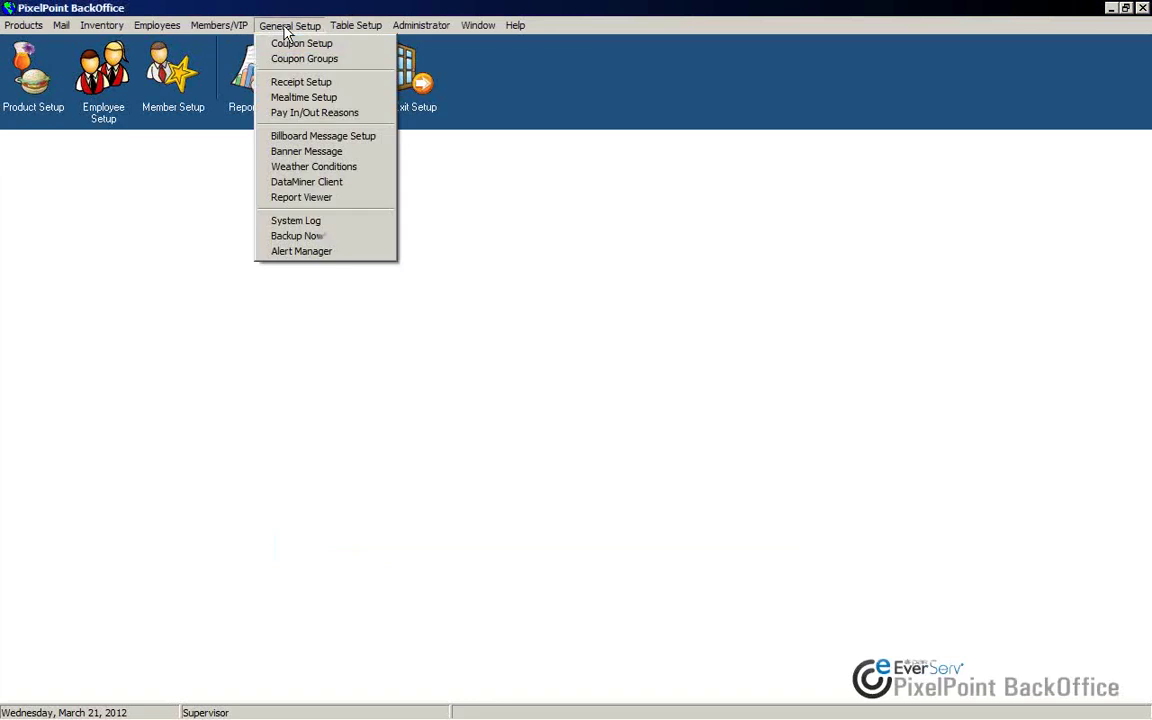
left_click(301, 135)
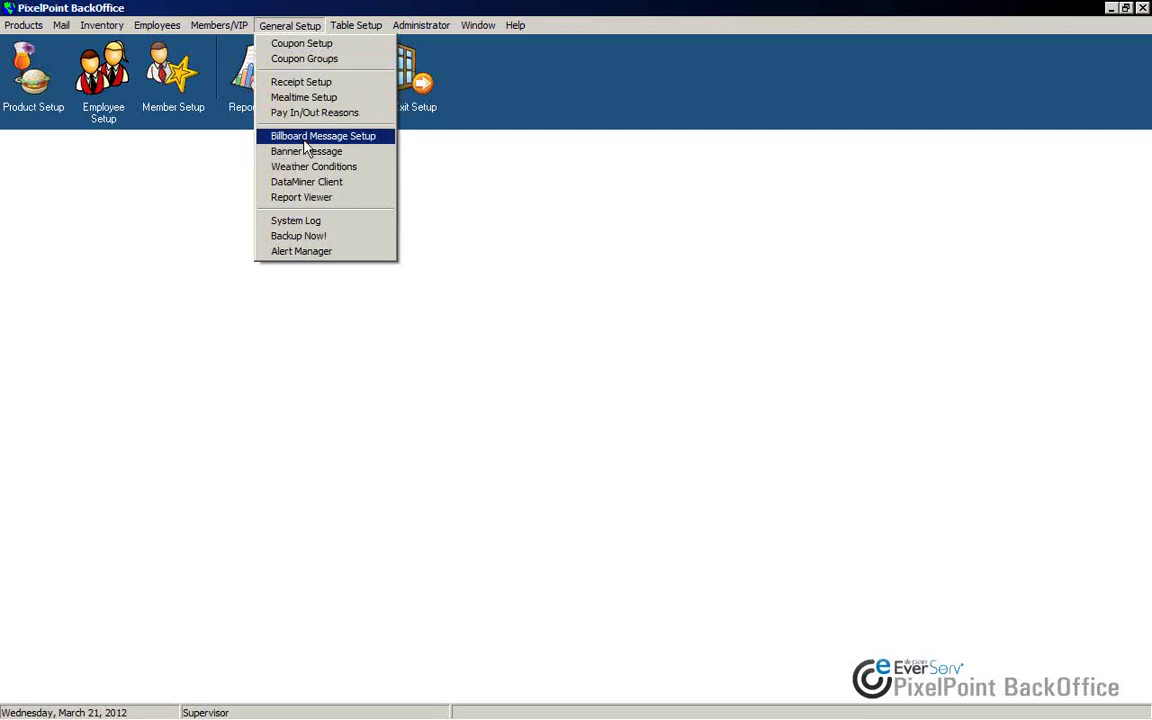
left_click(305, 140)
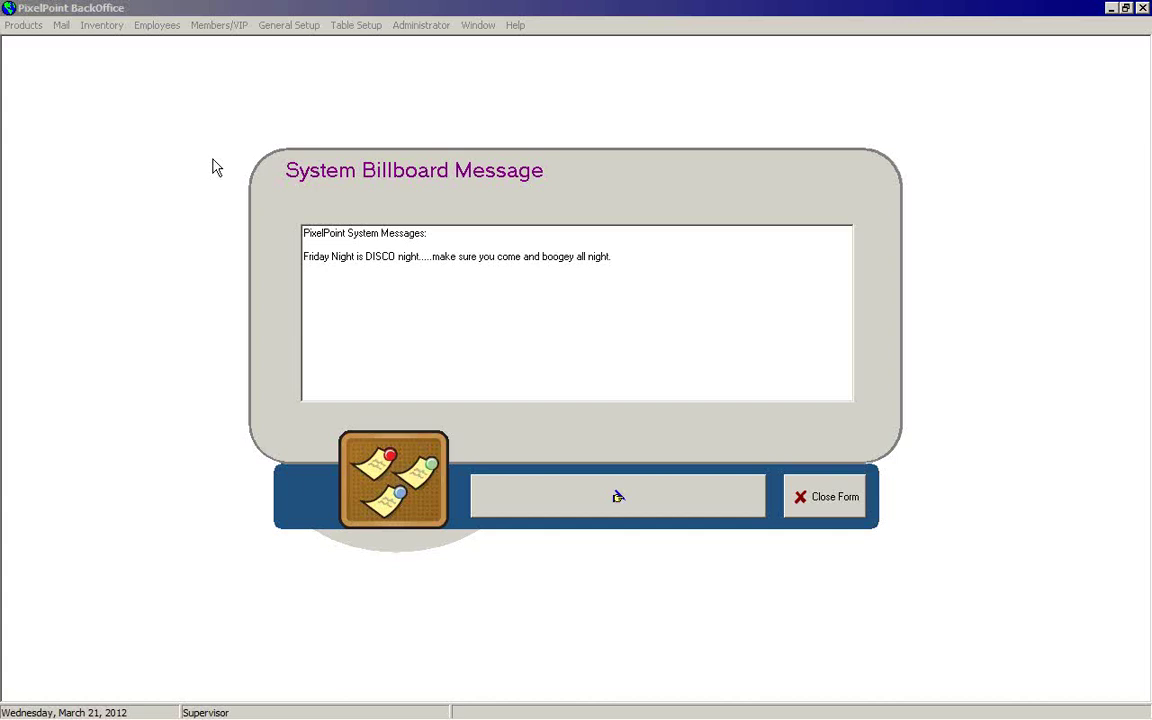
left_click(833, 512)
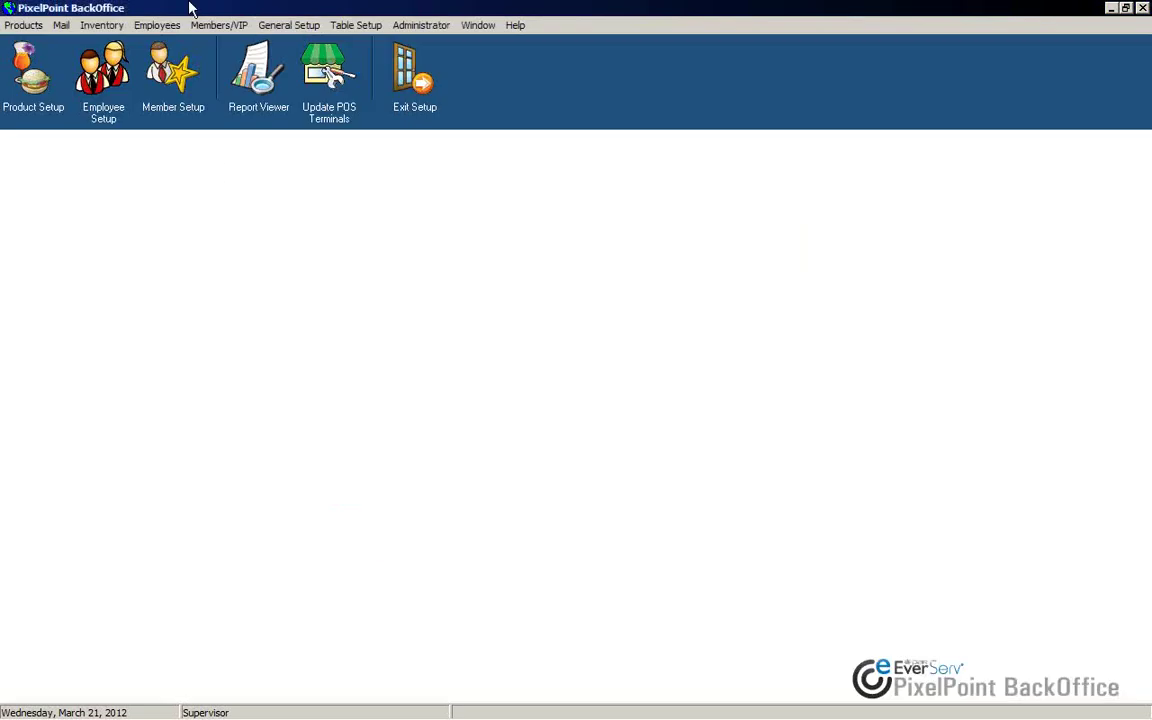
Open Banner Message setup and place the text cursor at the end of the welcome message
left_click(297, 28)
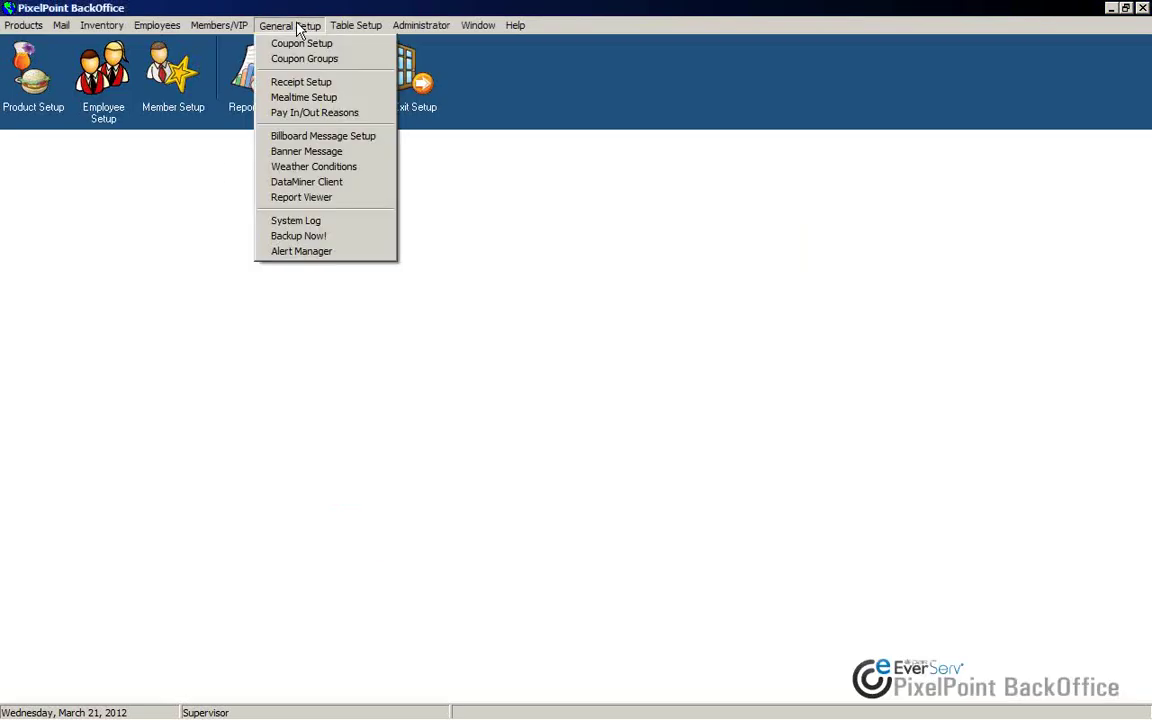
left_click(297, 155)
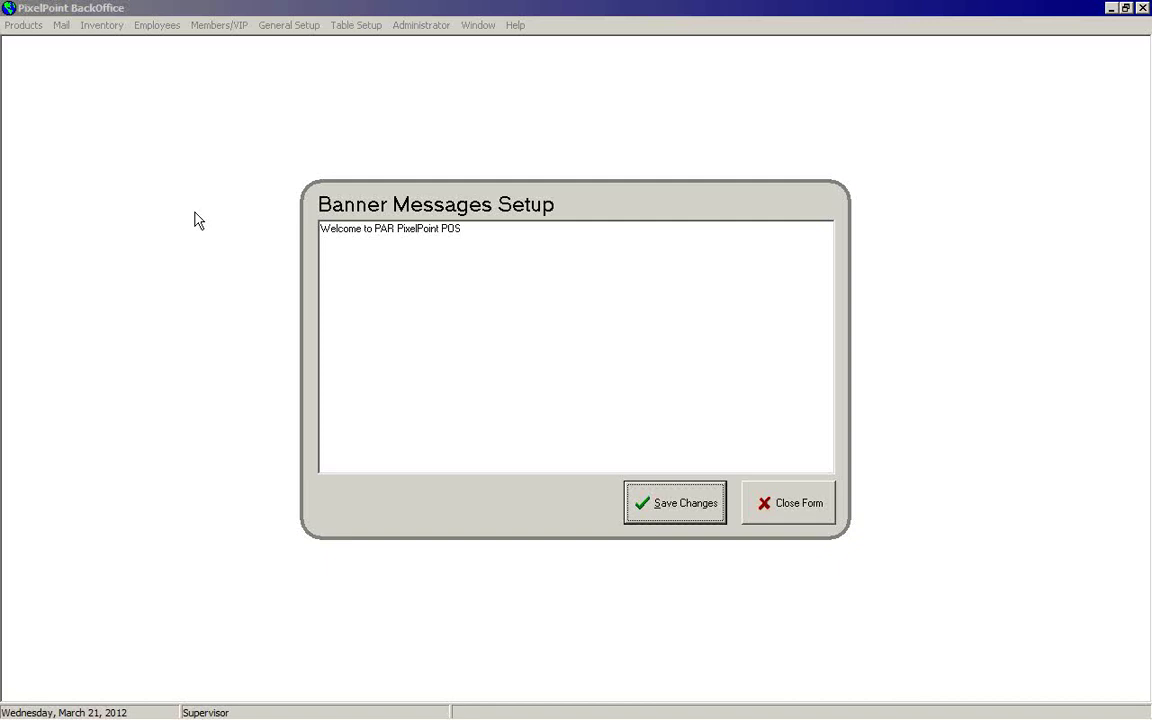
left_click(466, 229)
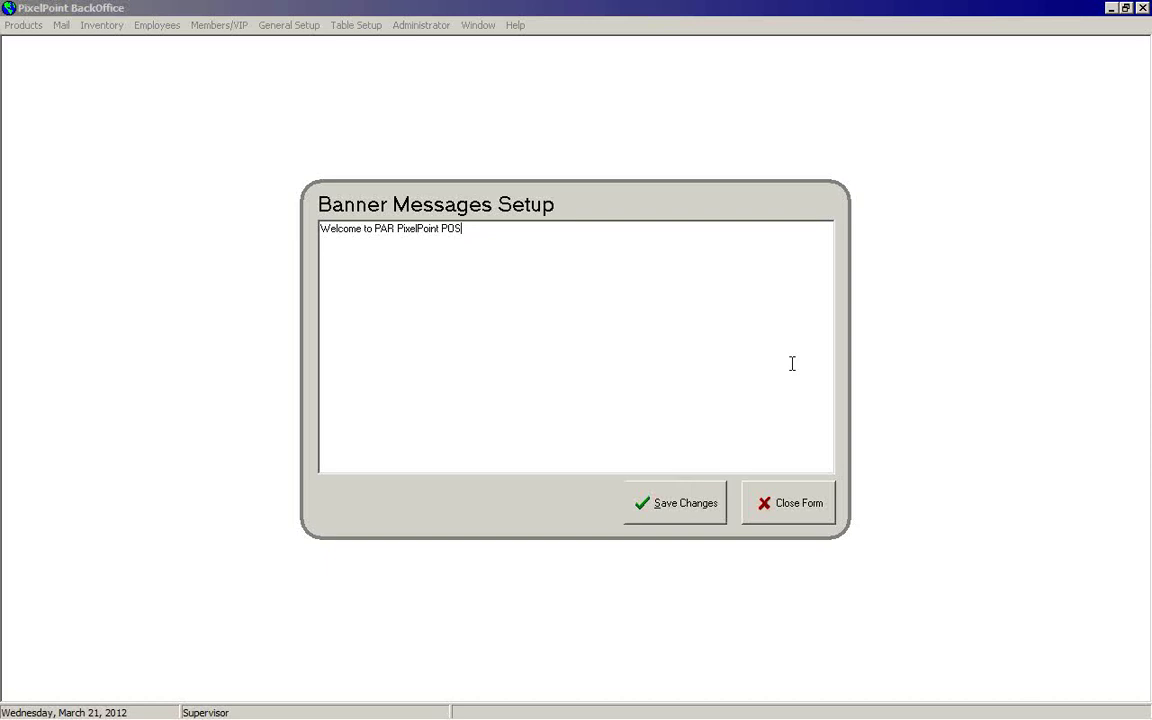
Try adding the line "SD FSA DFAS DF" below the welcome message, and close the banner form without saving
key("Return")
type("SD FSA DFAS DF")
left_click(788, 512)
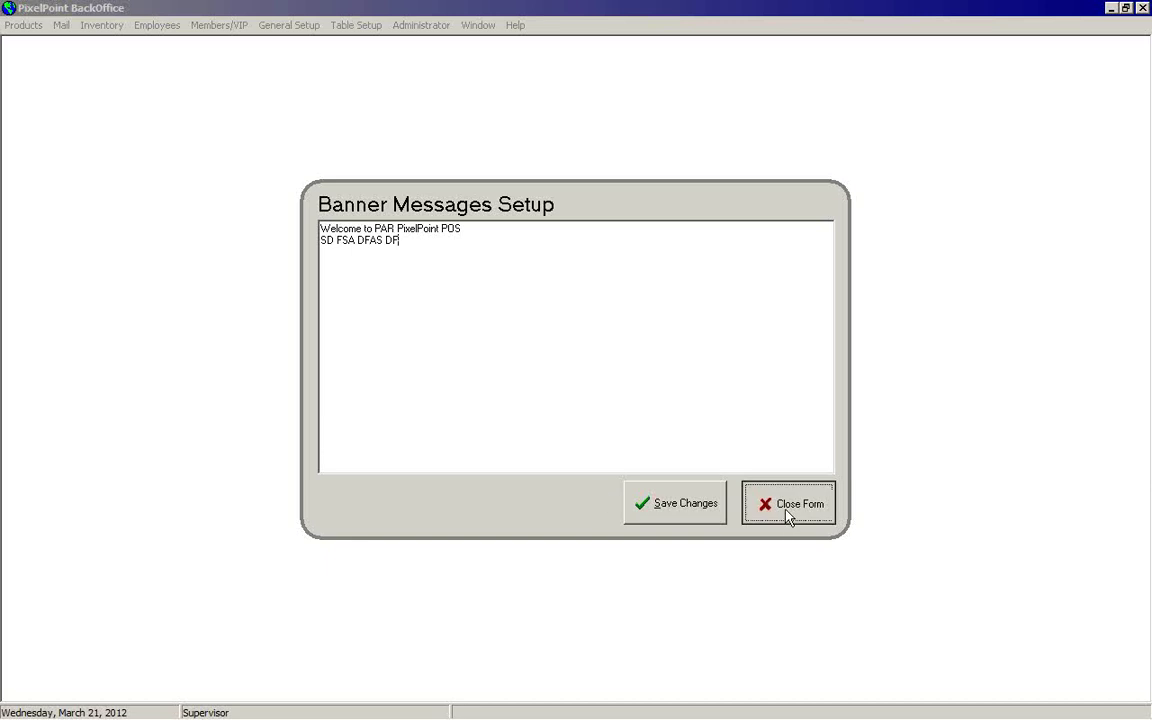
Open Weather Conditions setup, view the searchable list of conditions and their weights, and close the form
left_click(292, 27)
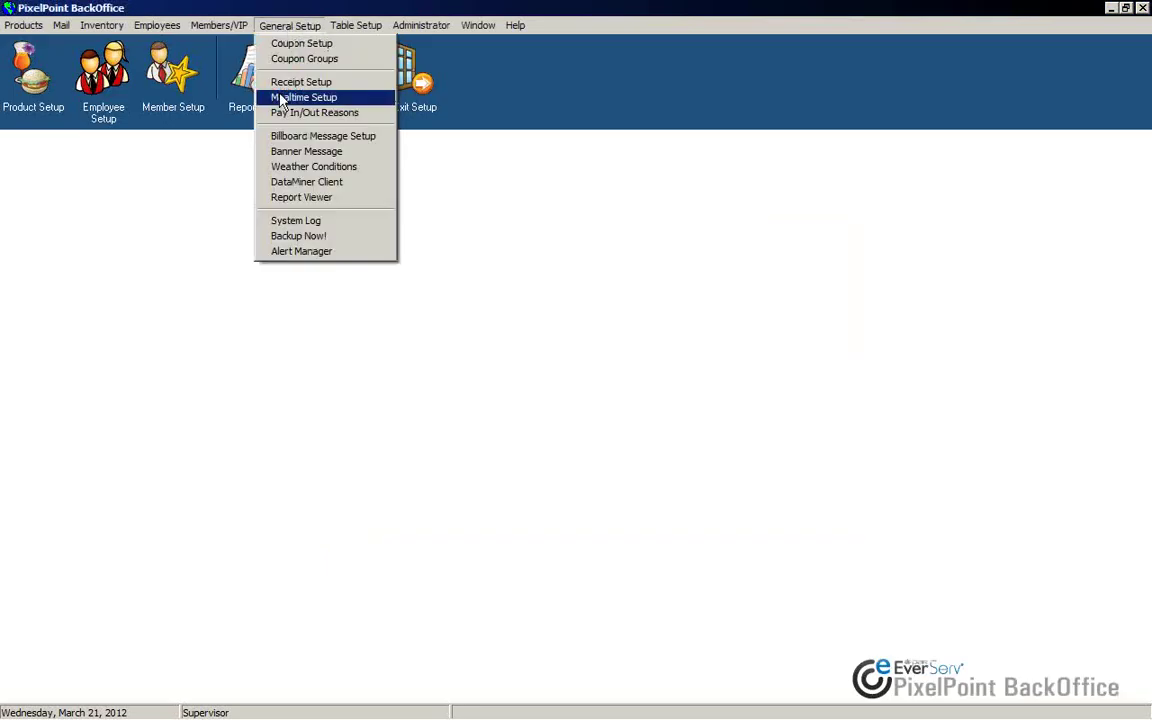
left_click(289, 170)
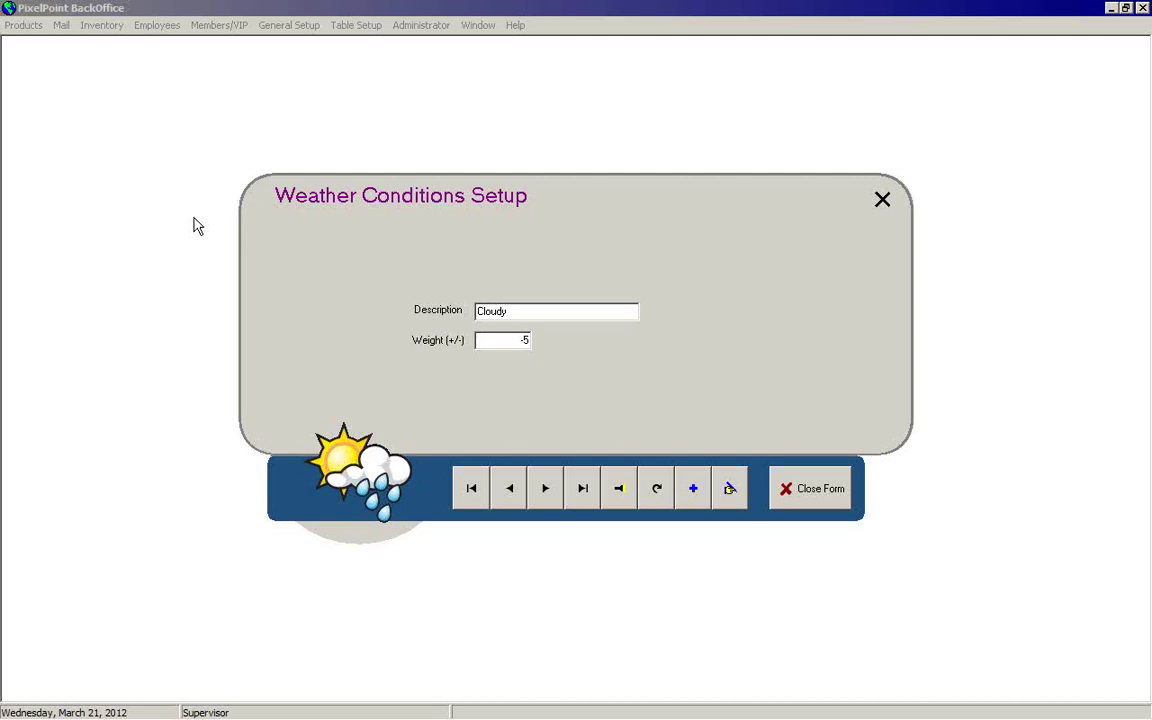
left_click(613, 504)
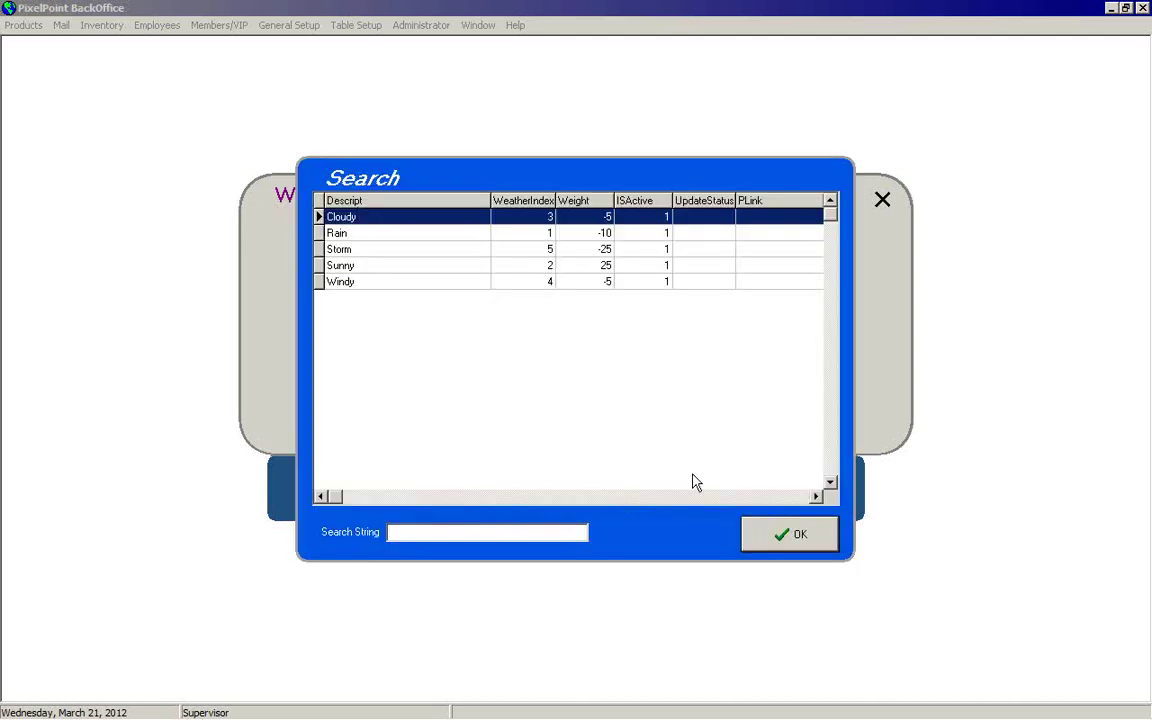
left_click(769, 539)
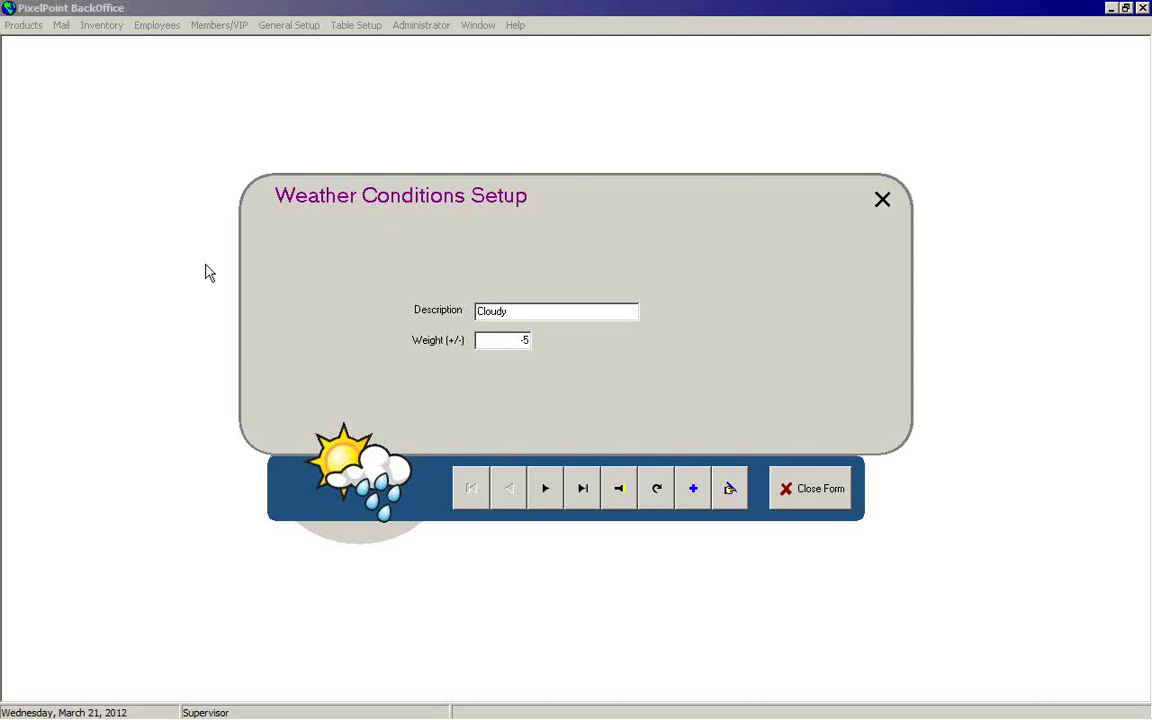
left_click(812, 492)
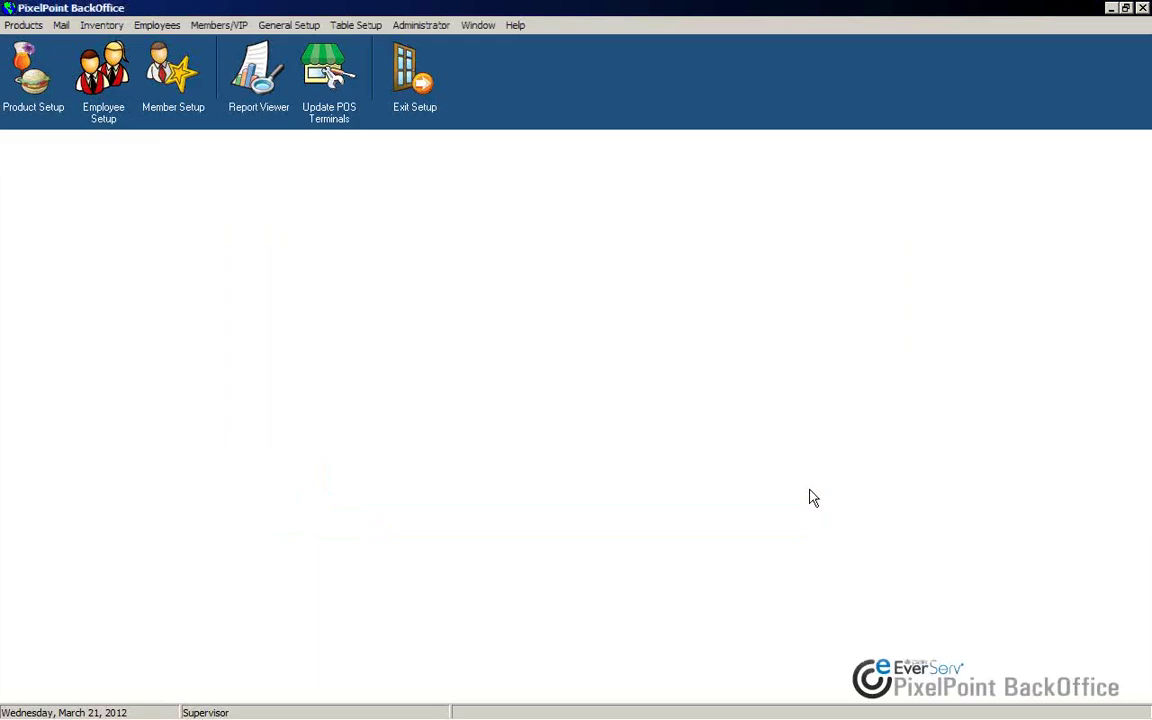
Open the System Log and preview the 30-day, 60-day and Date Range periods, ending with the log set to Today
left_click(280, 27)
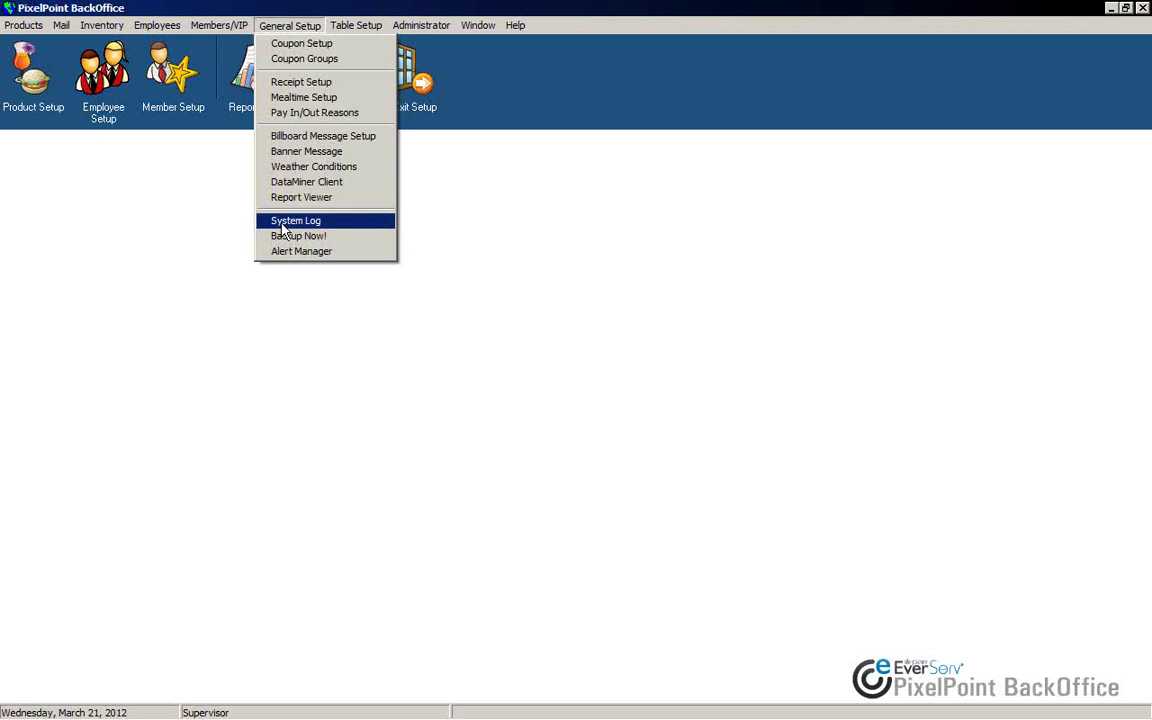
left_click(283, 222)
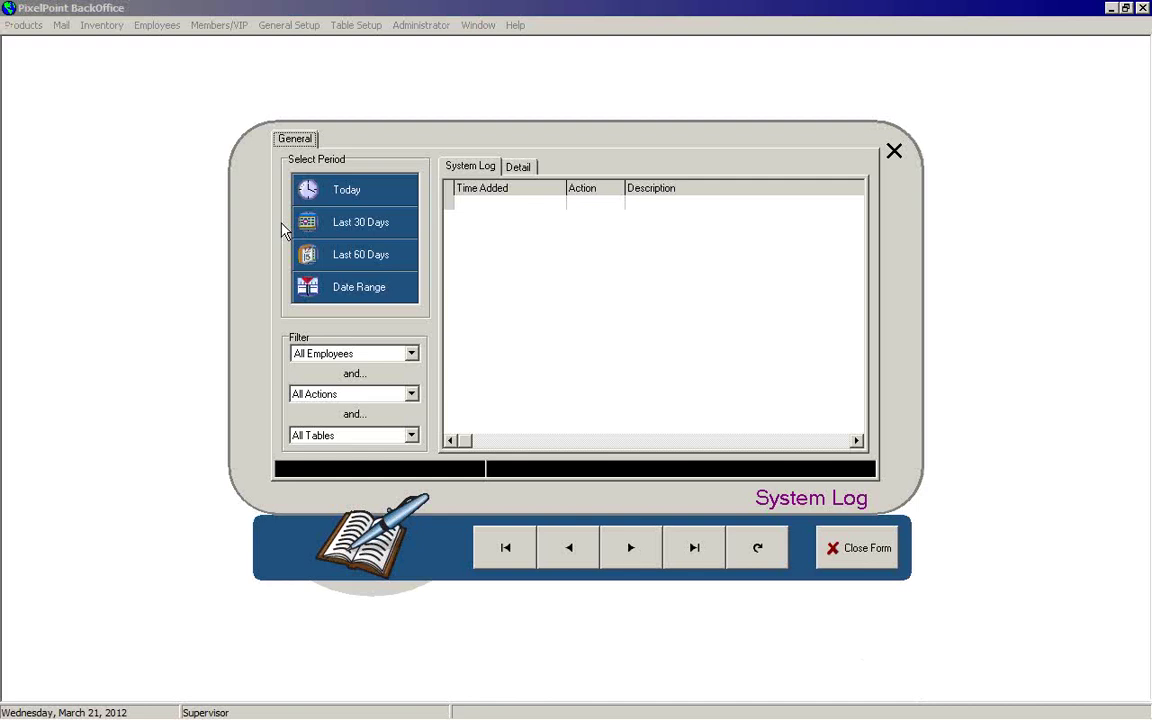
left_click(355, 195)
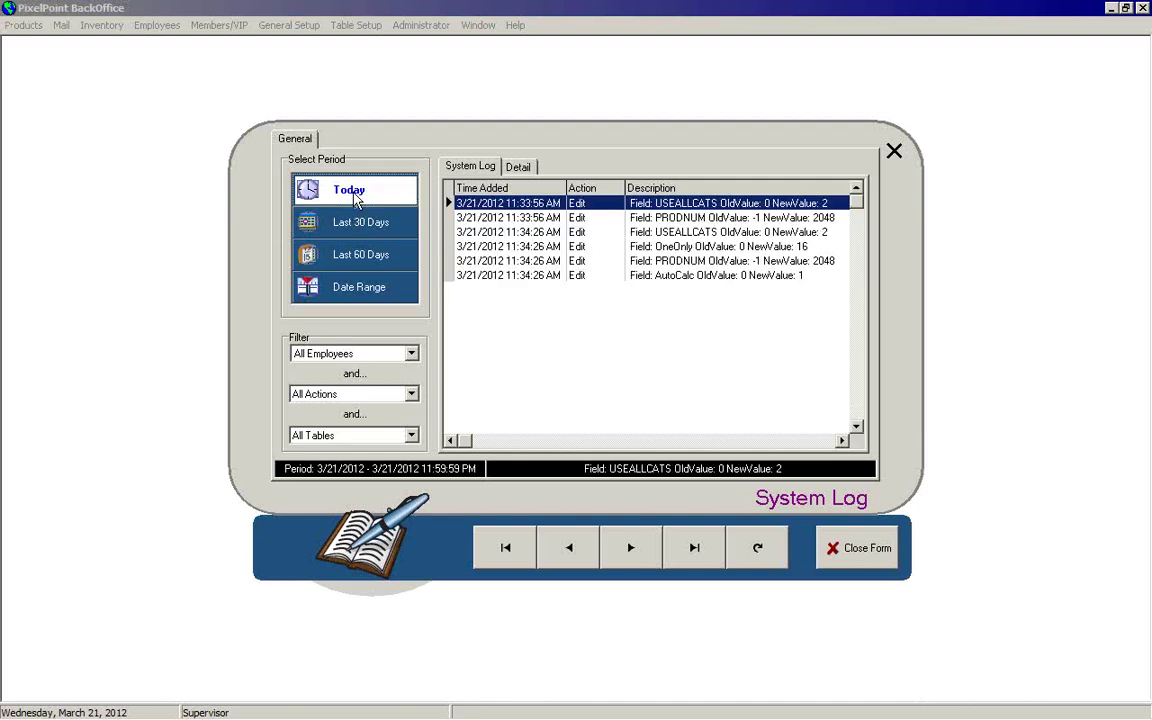
left_click(315, 213)
left_click(351, 257)
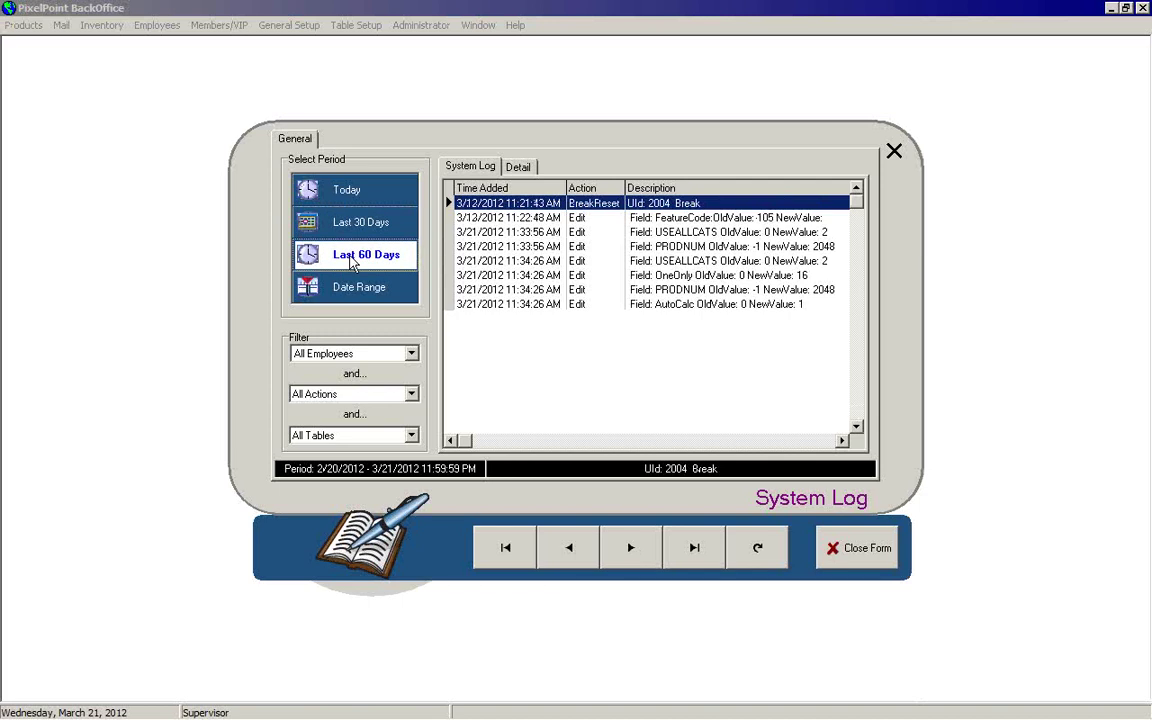
left_click(355, 290)
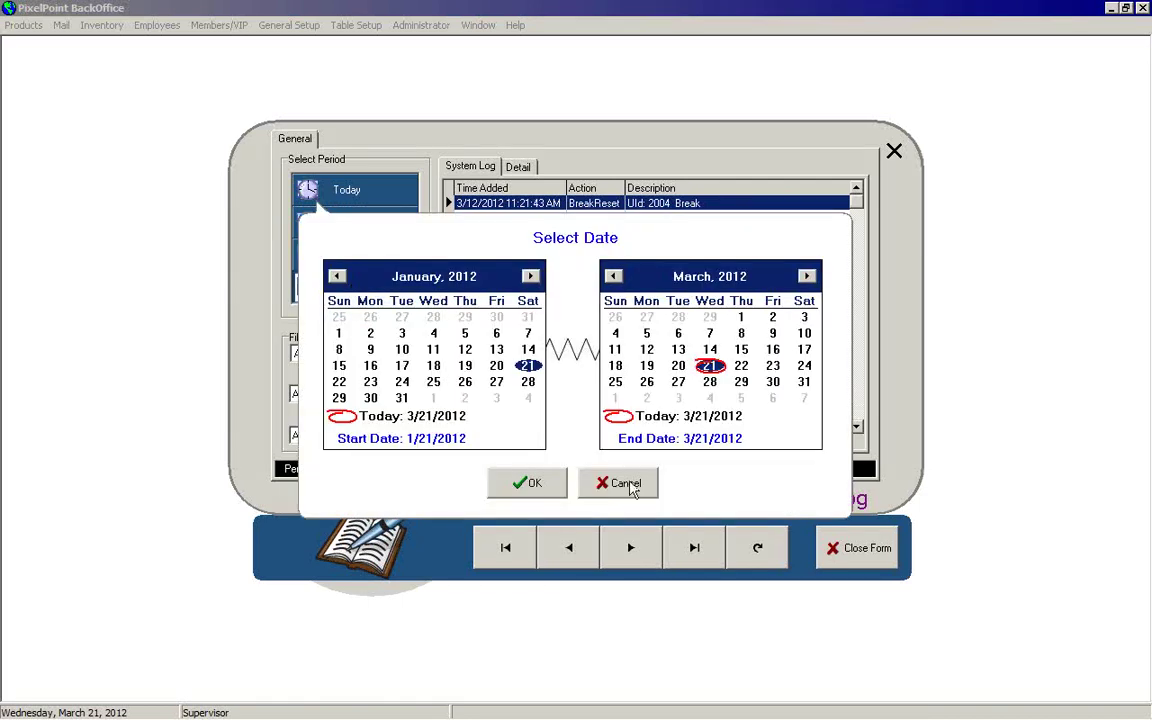
left_click(626, 484)
left_click(330, 218)
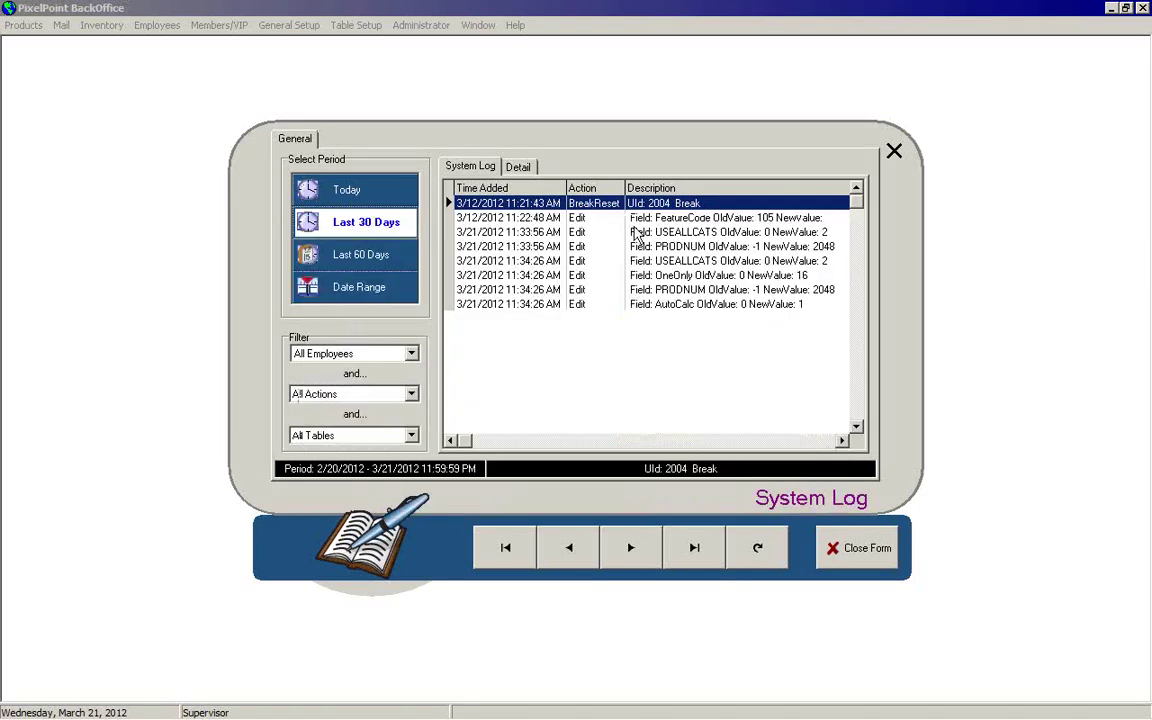
left_click(335, 193)
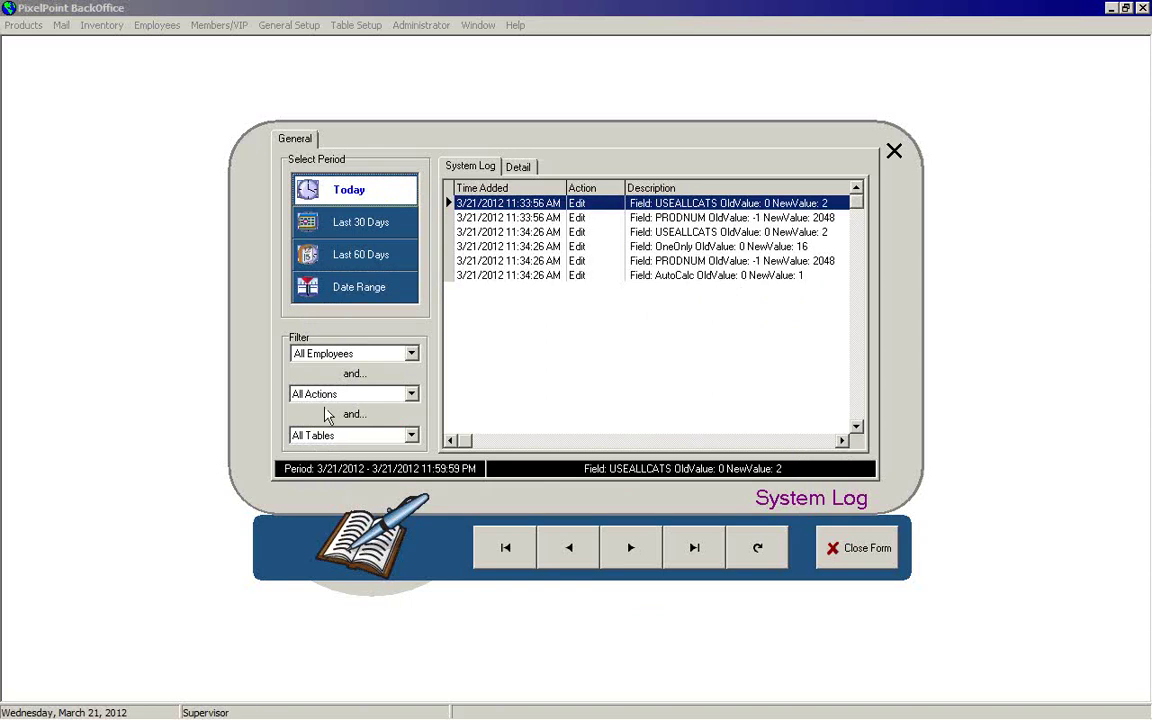
Filter today's system log by Supervisor and by another employee, and reset the filter to All Employees
left_click(410, 357)
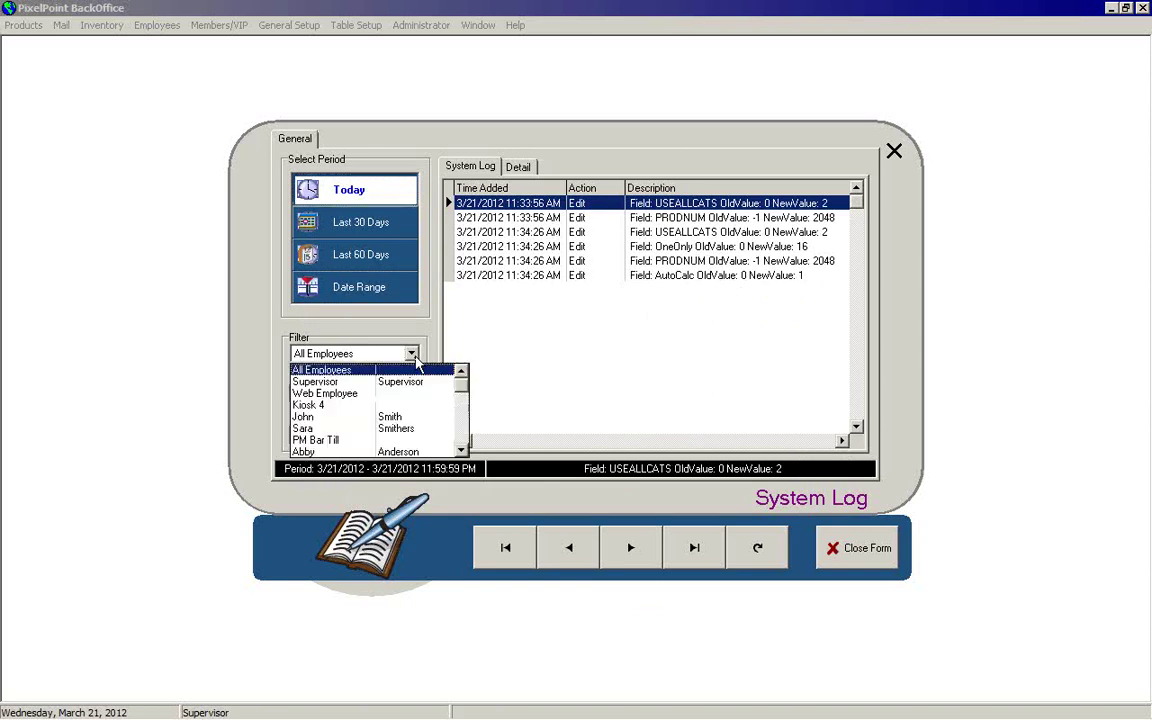
left_click(318, 382)
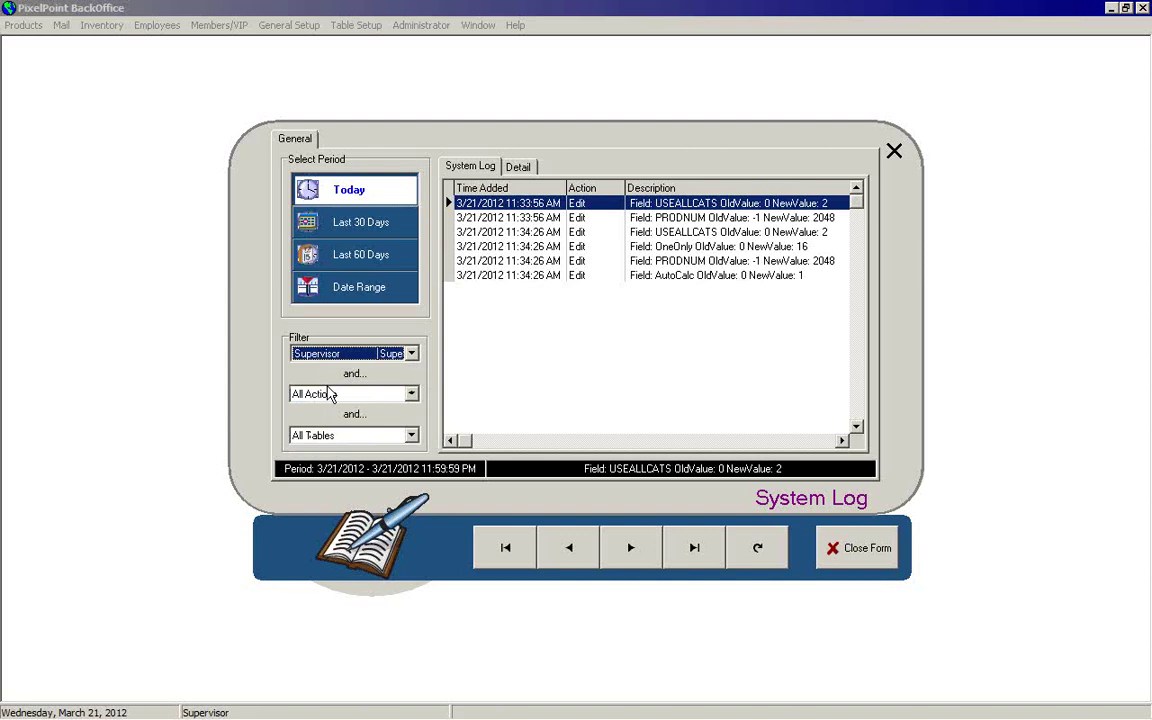
left_click(407, 355)
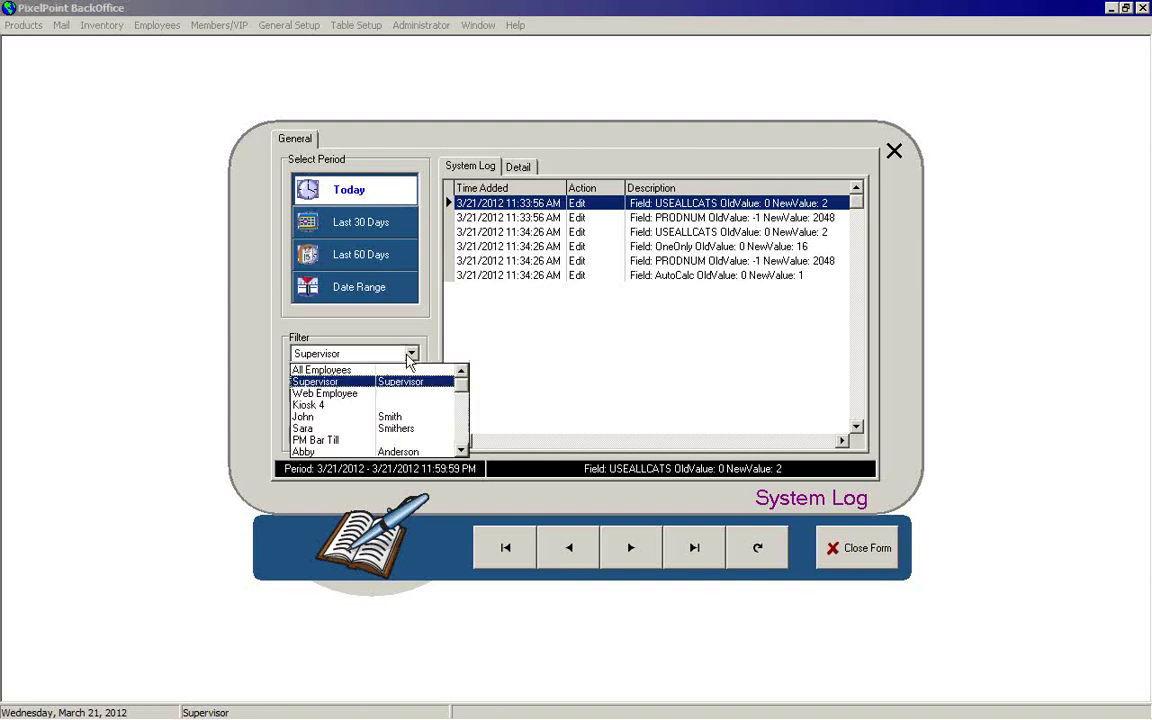
left_click(302, 417)
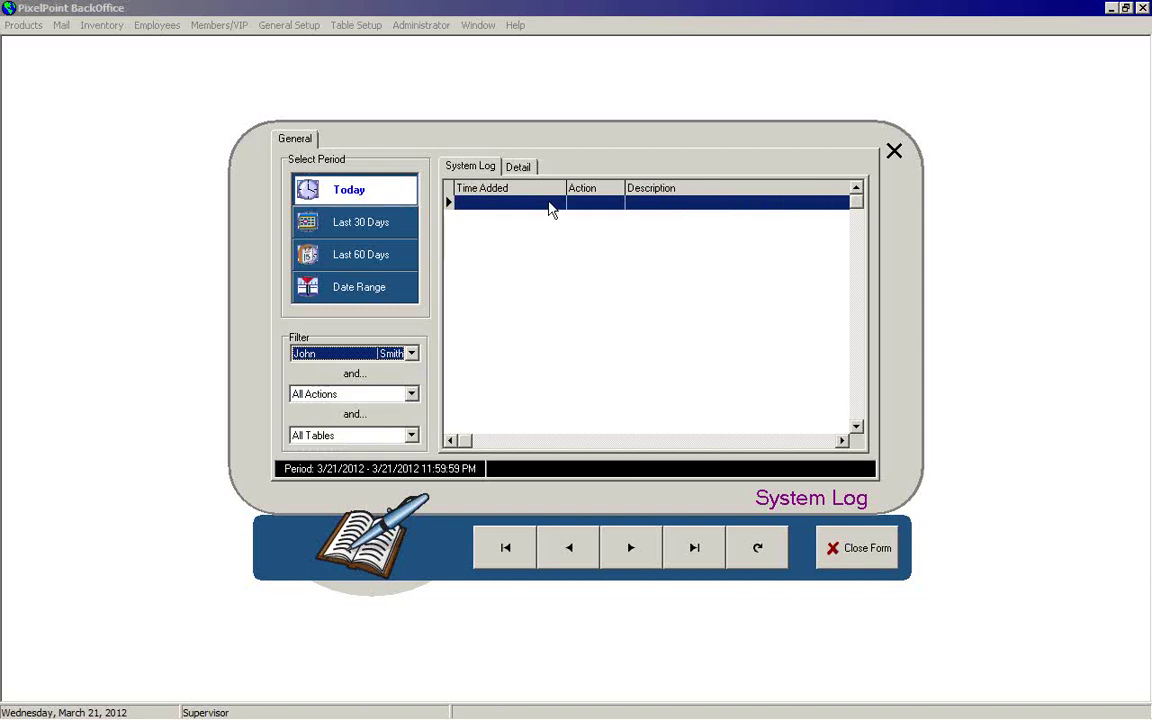
left_click(411, 354)
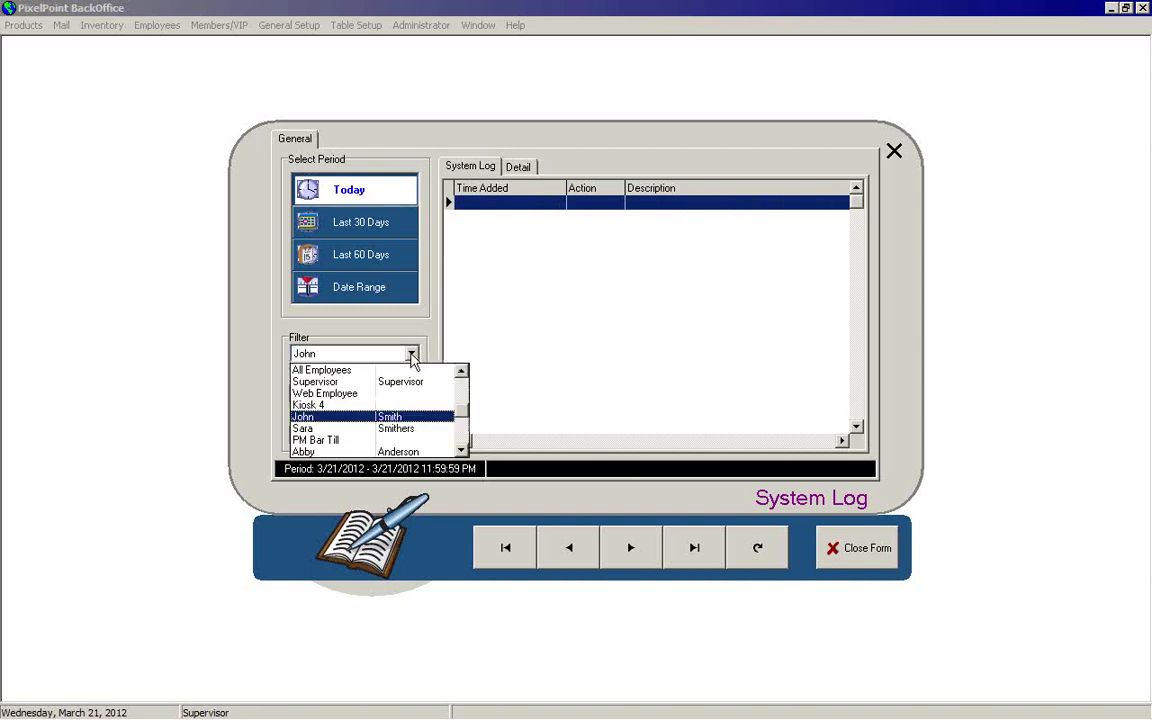
left_click(345, 368)
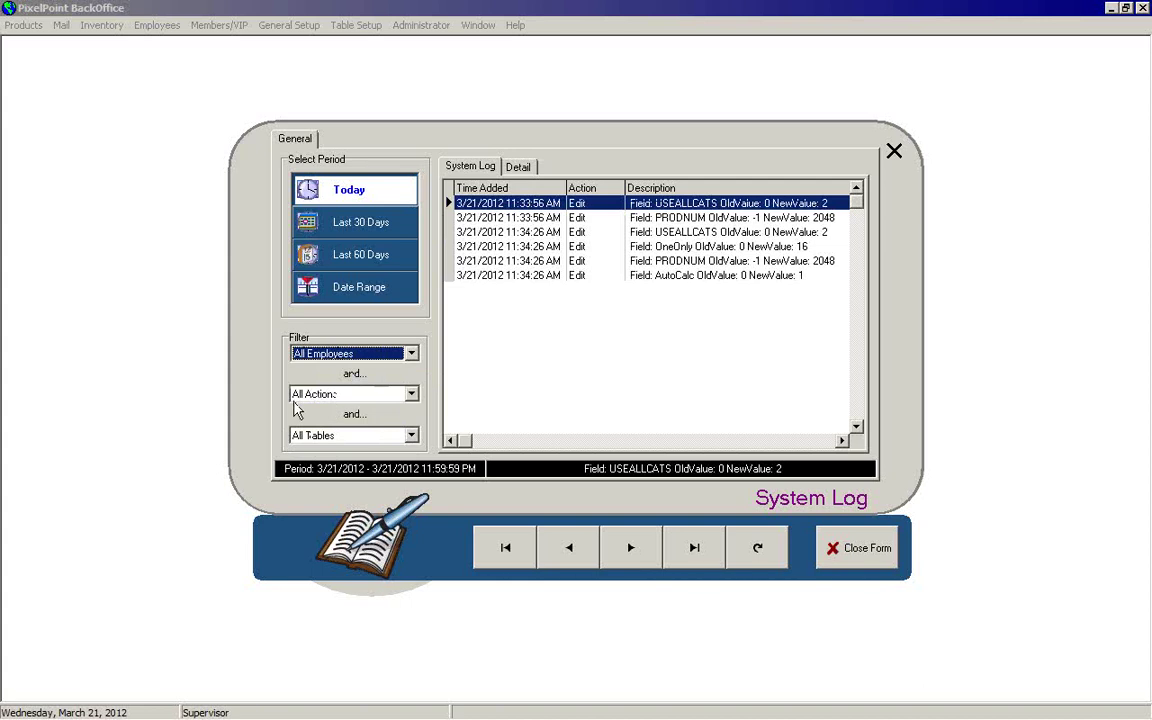
View the available action and table filters of the System Log, keeping All Actions and All Tables
left_click(411, 395)
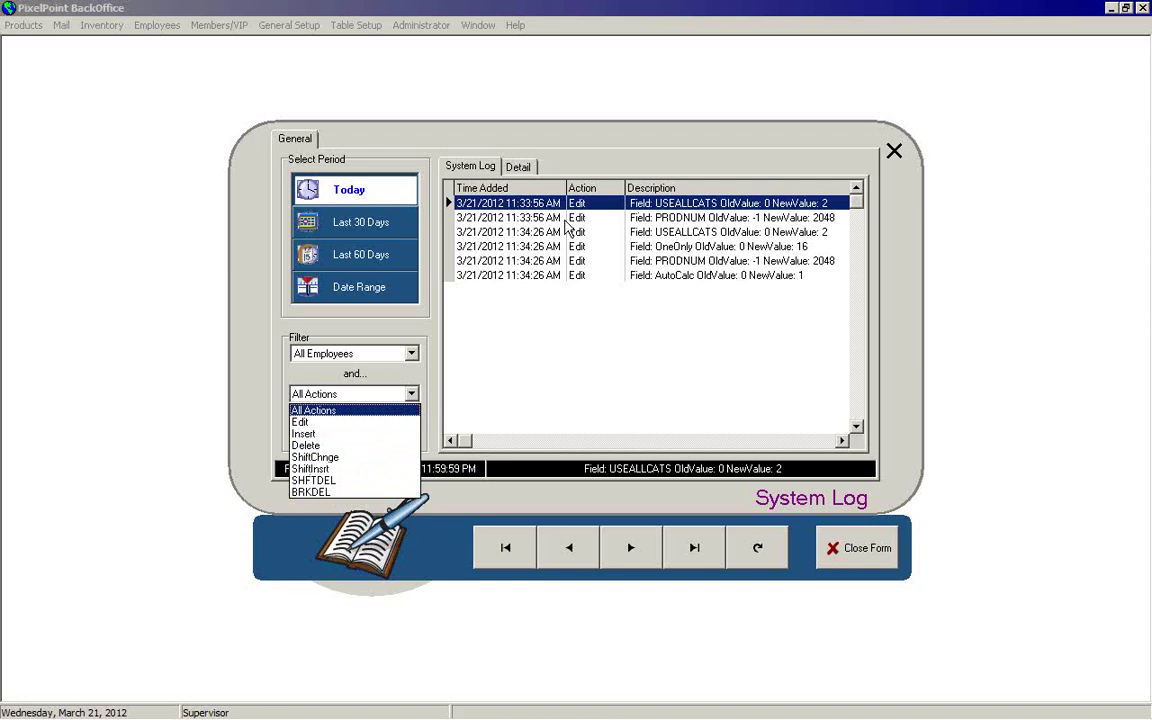
left_click(301, 333)
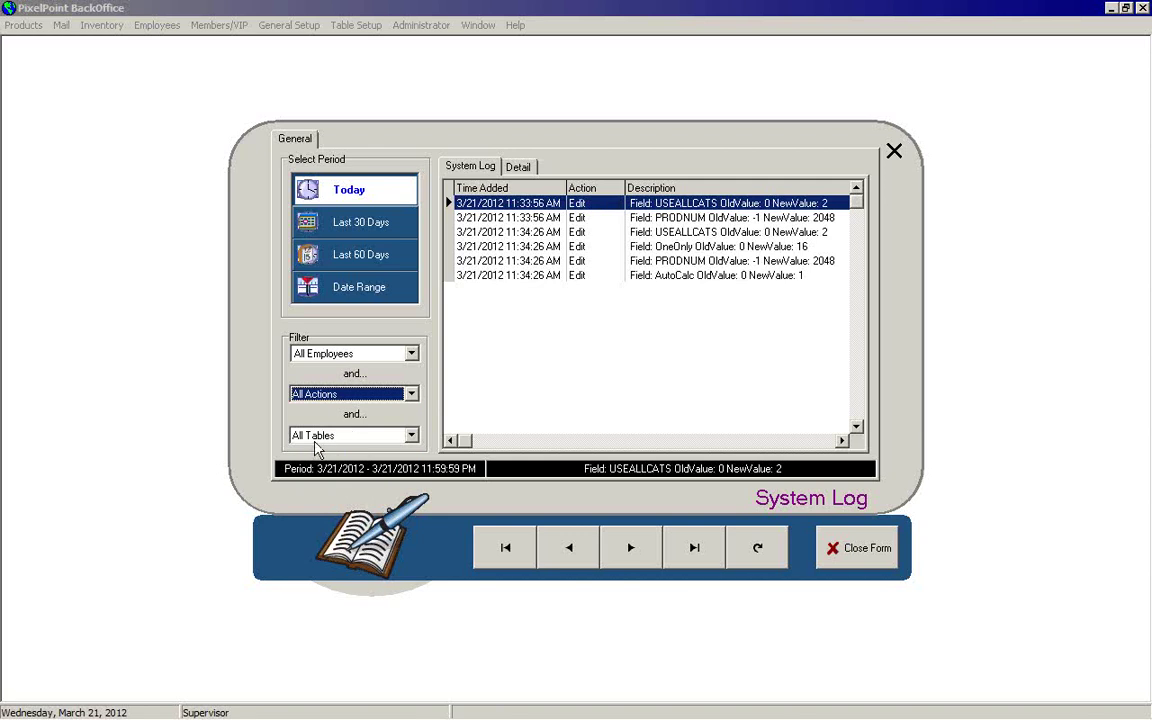
left_click(411, 437)
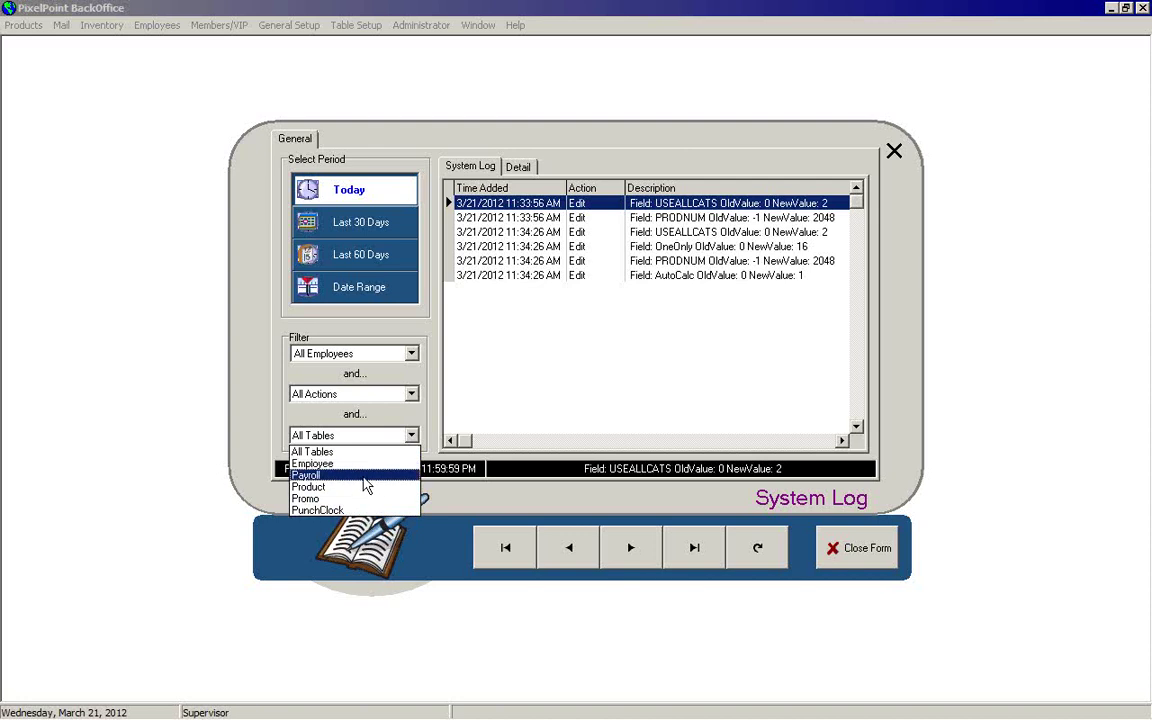
left_click(249, 411)
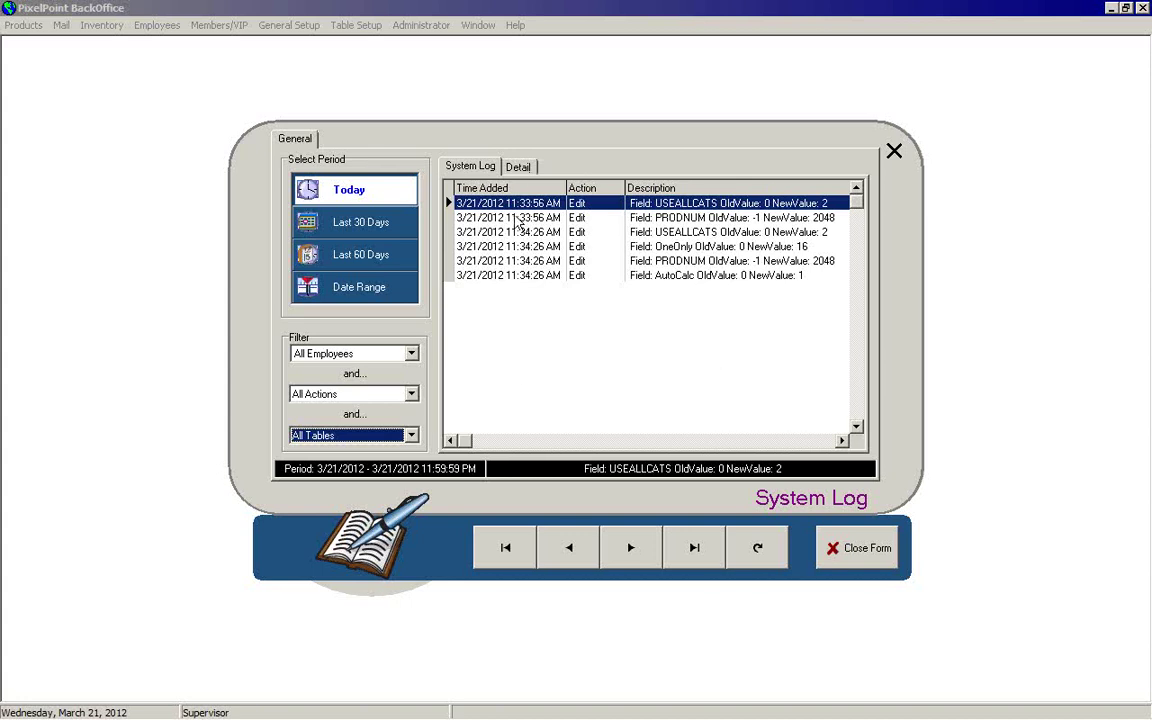
Examine the details of the 11:33:56 AM PRODNUM edit, including its detail item columns, and close the System Log
left_click(517, 218)
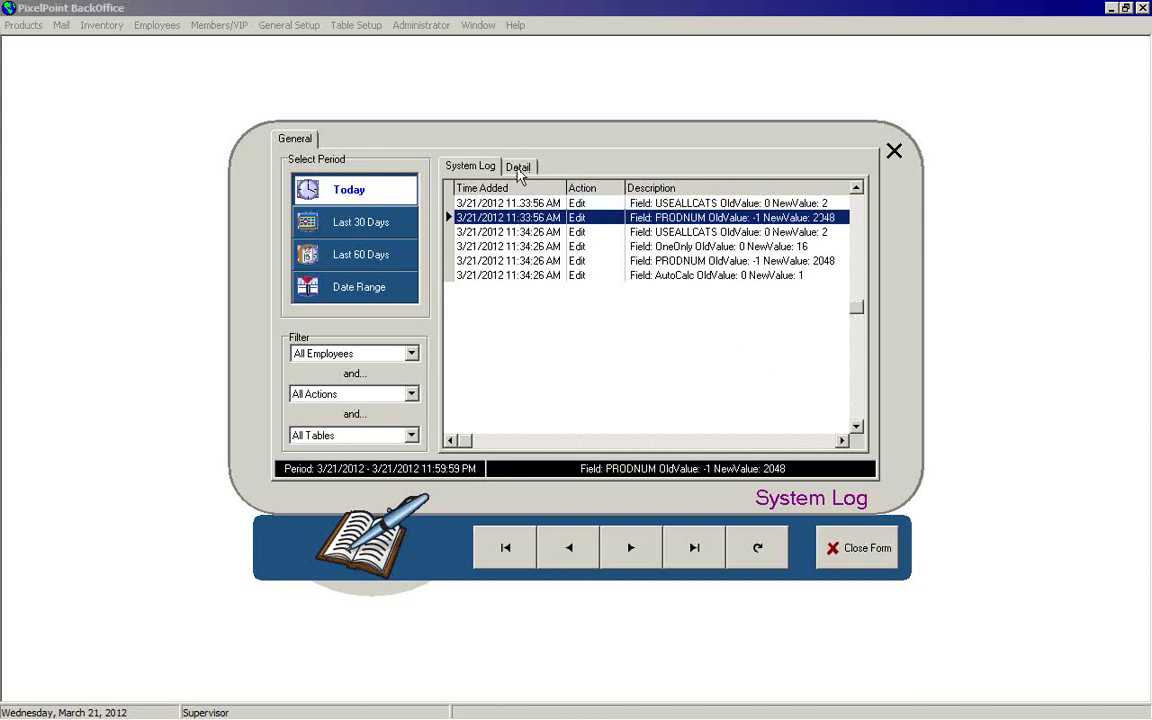
left_click(519, 170)
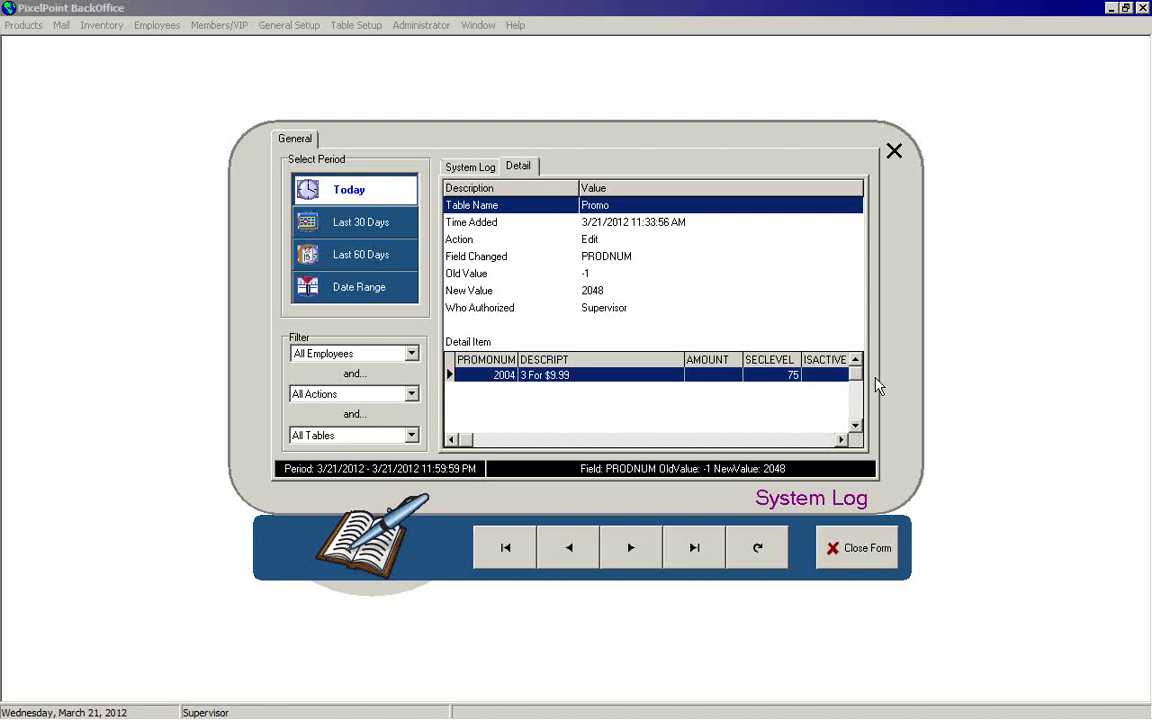
left_click(840, 439)
left_click(840, 439)
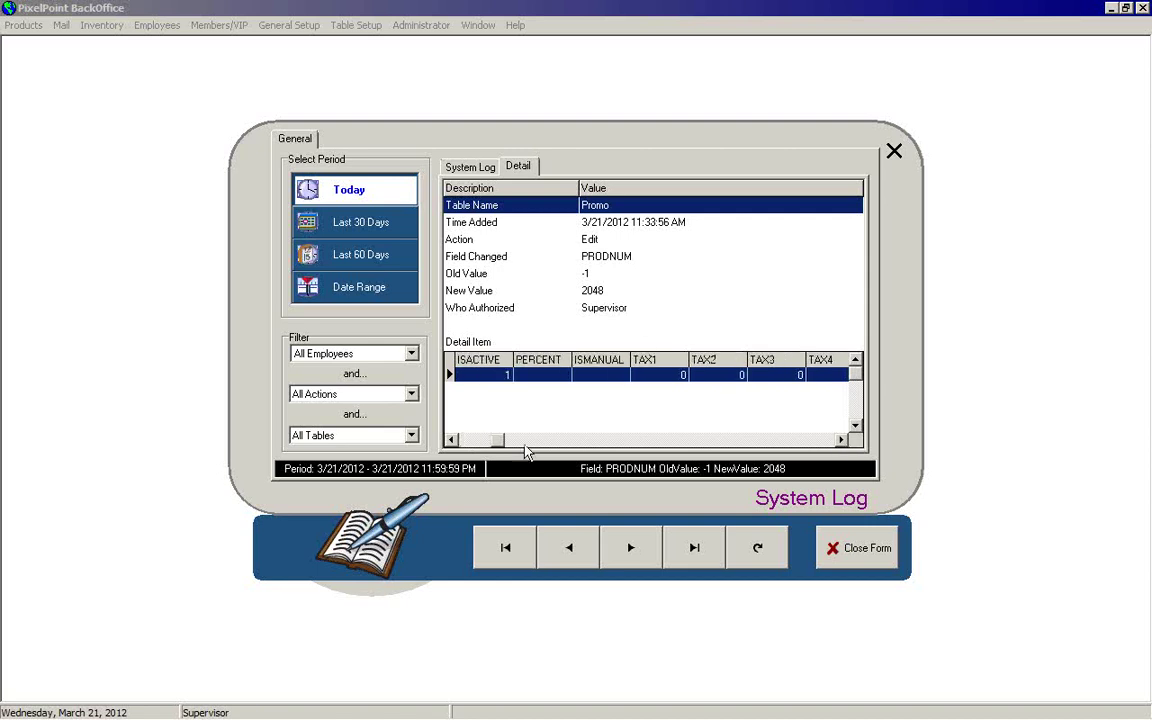
left_click_drag(488, 445, 458, 441)
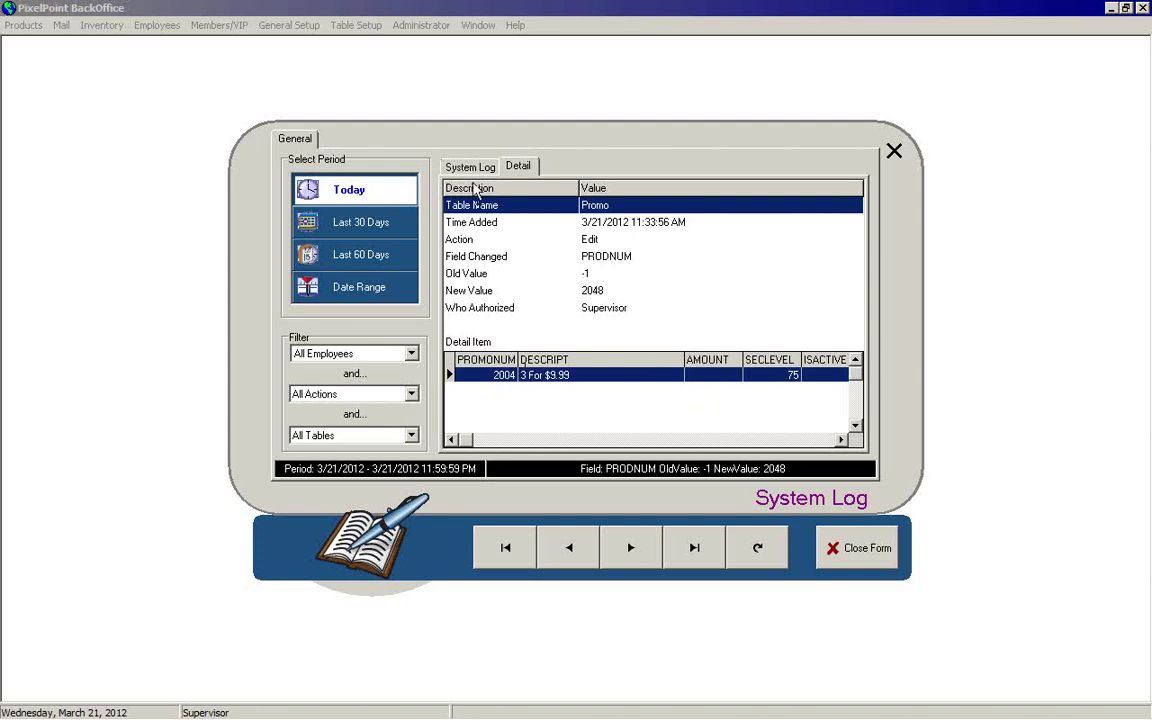
left_click(470, 166)
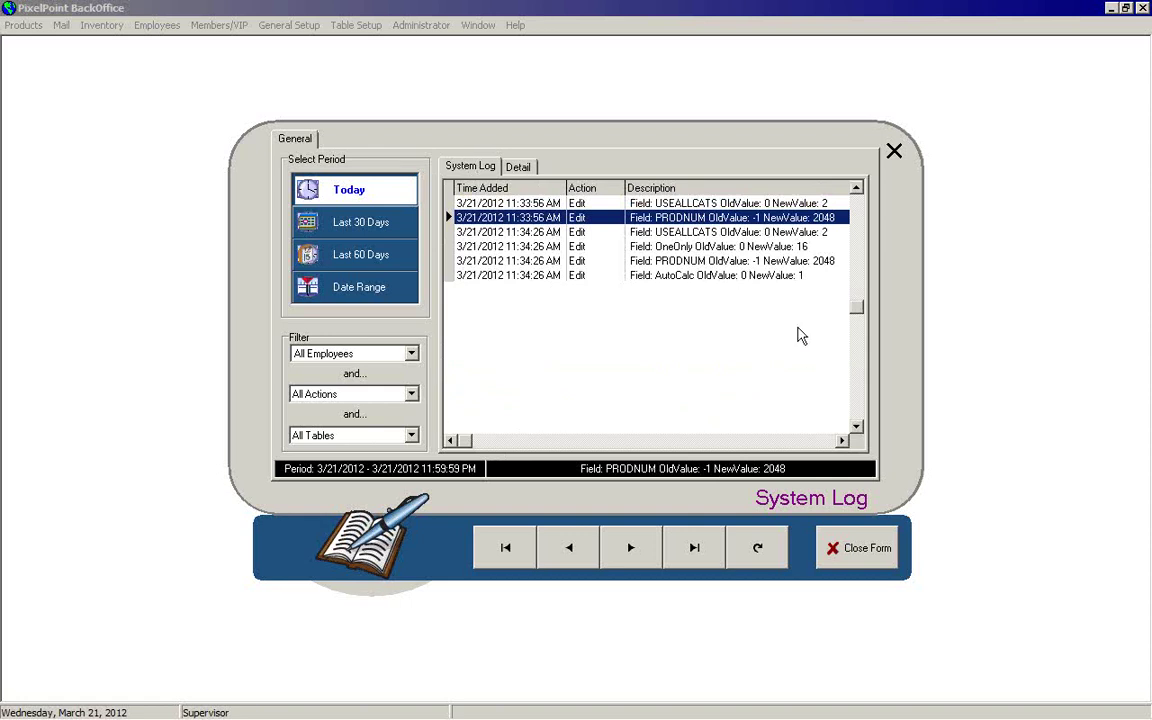
left_click(830, 550)
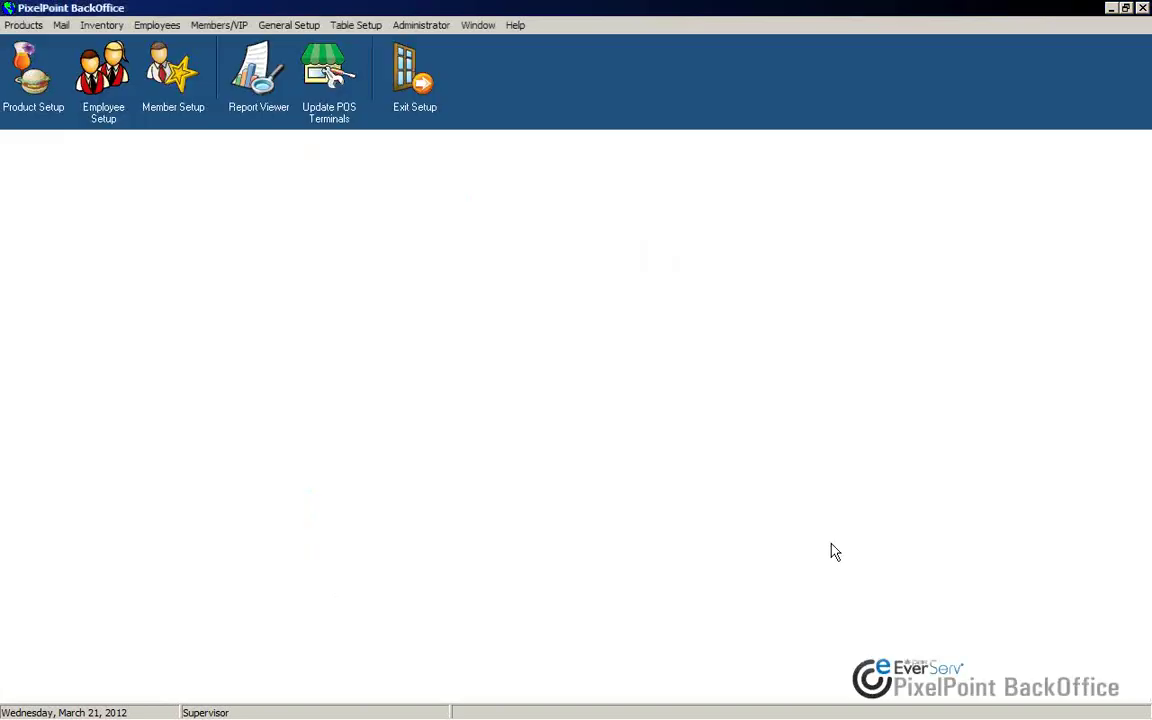
Open the Alert Manager and review the three alert schedules, widening the Name column to read the full alert names
left_click(279, 27)
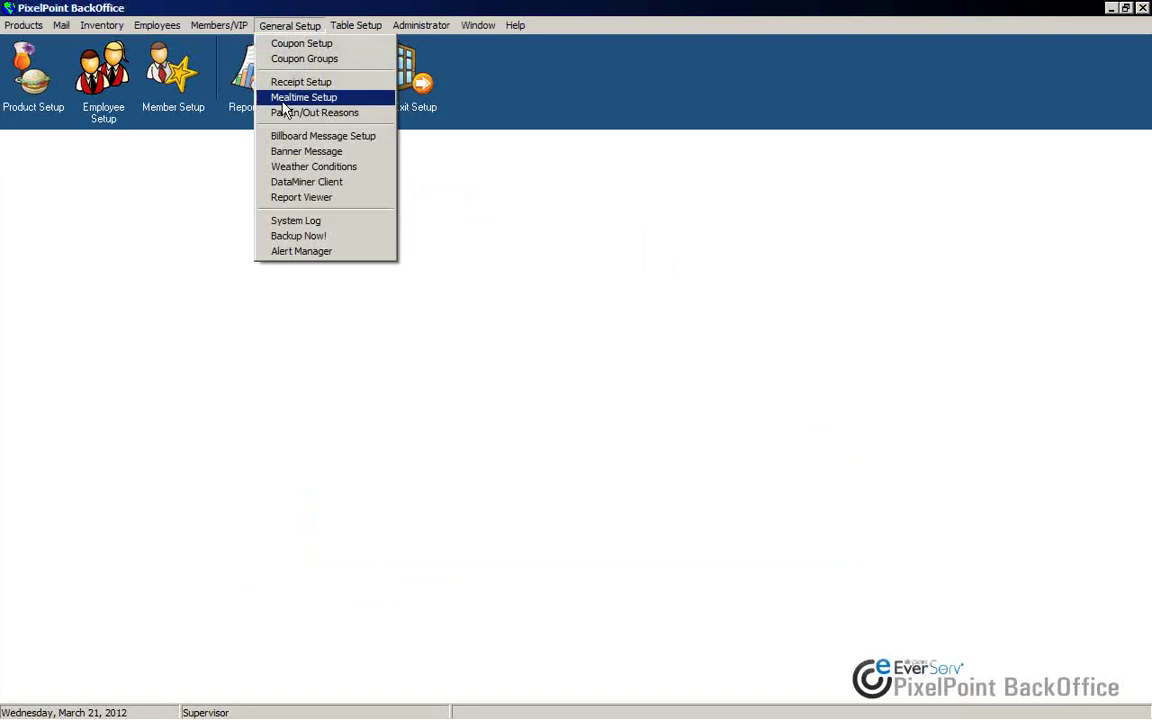
left_click(300, 254)
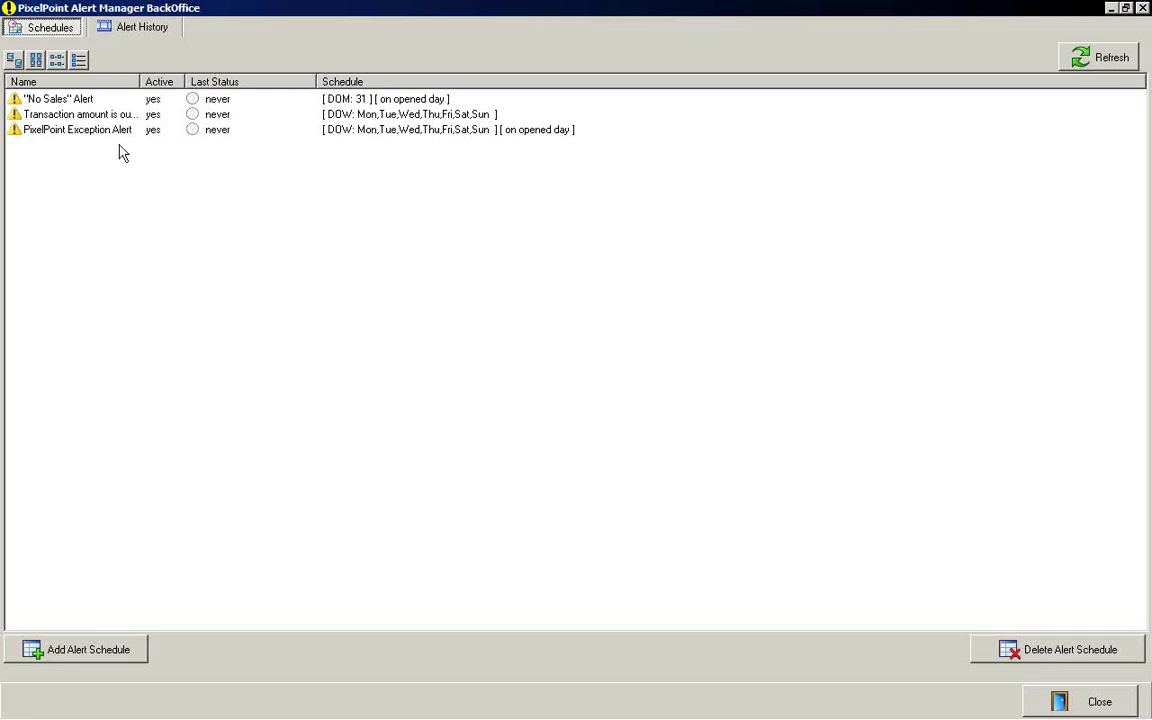
left_click(34, 104)
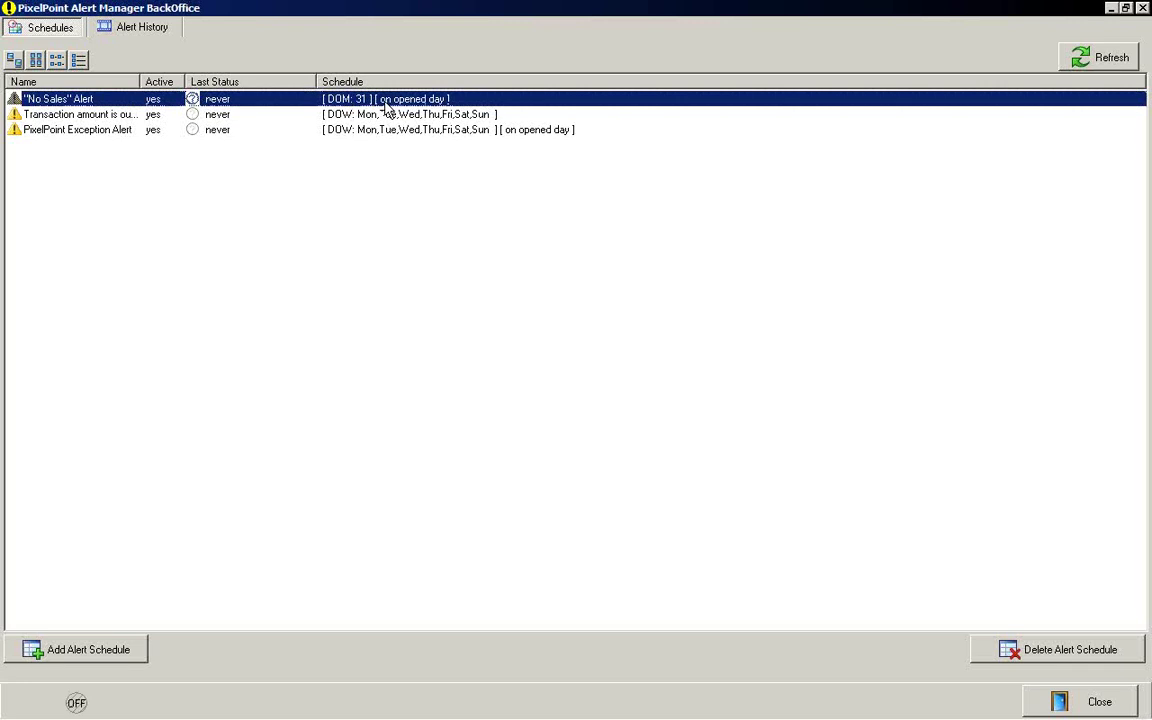
left_click(93, 114)
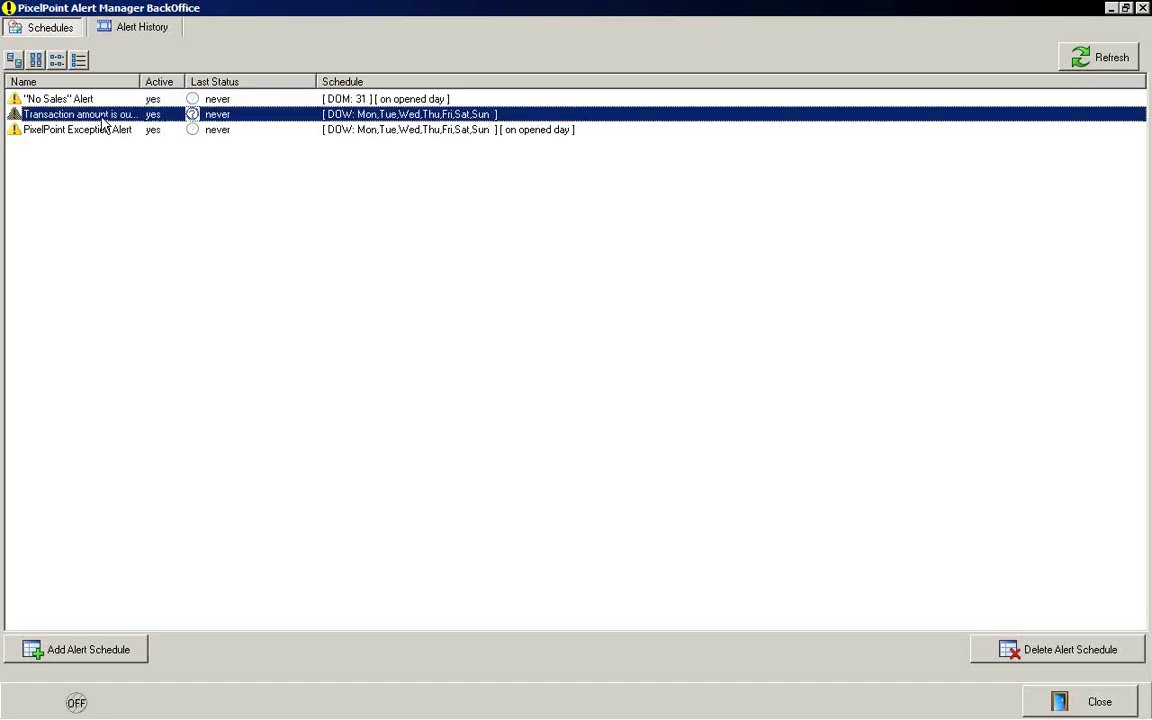
double_click(140, 82)
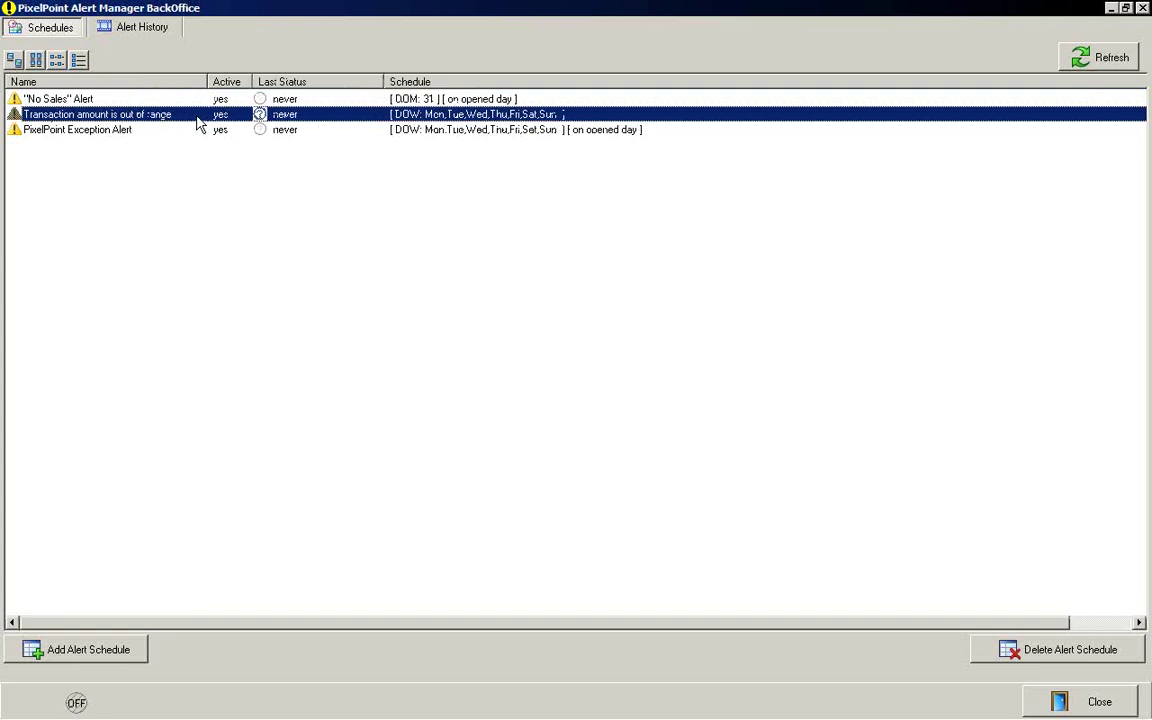
left_click(77, 127)
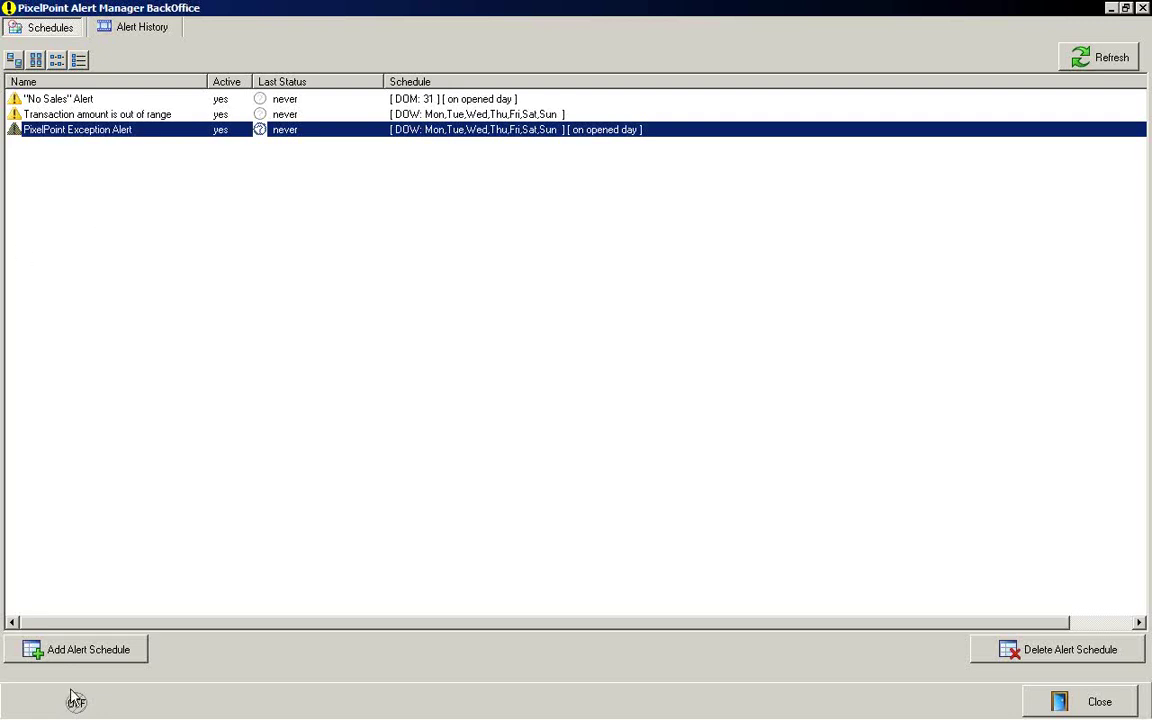
Start a new alert schedule and review the precursors listed under Cash Management, Sales, System, Labor and All
left_click(118, 660)
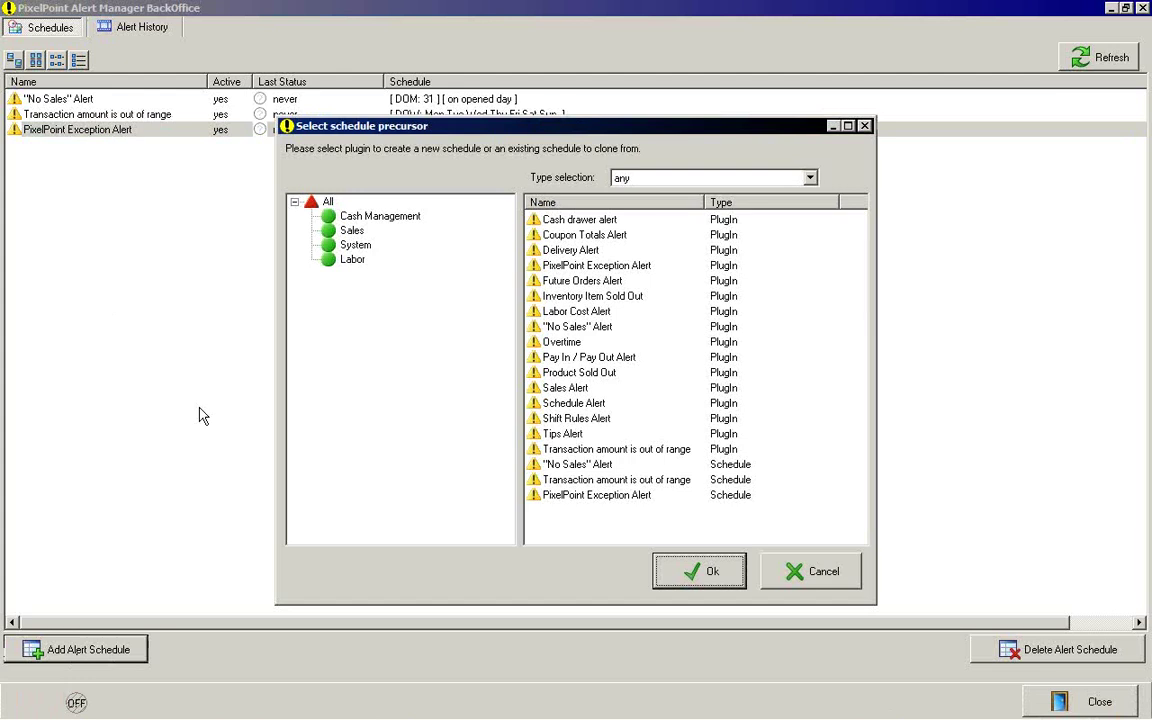
left_click(330, 219)
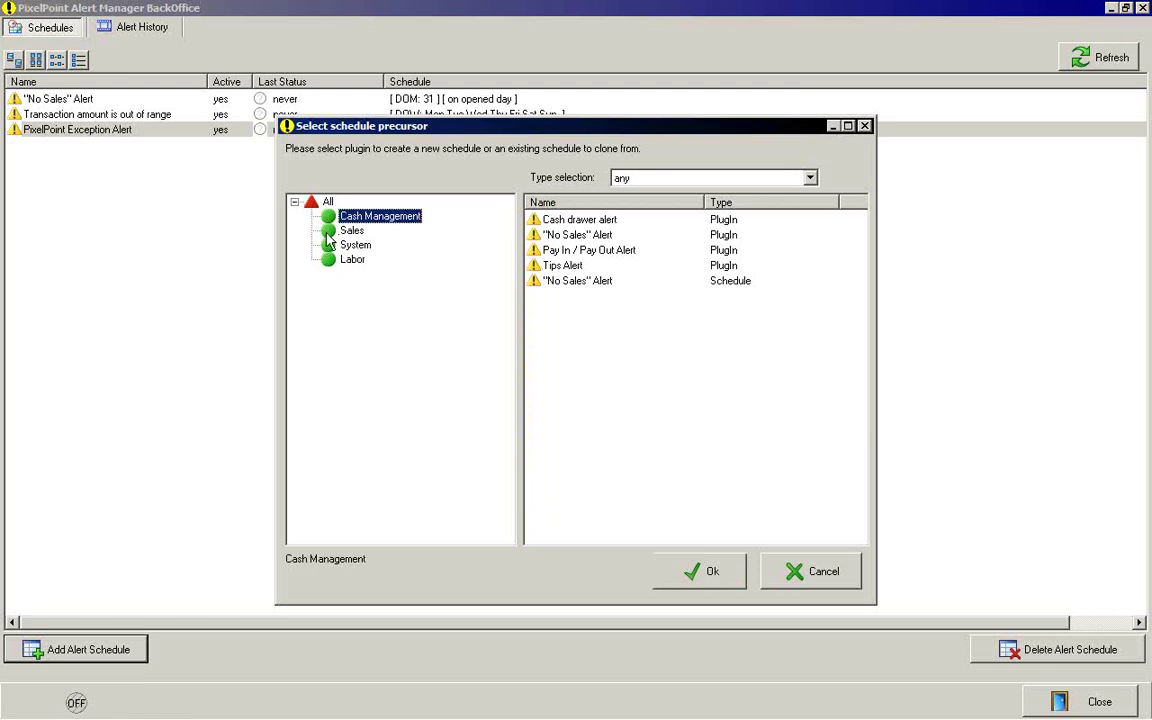
left_click(327, 233)
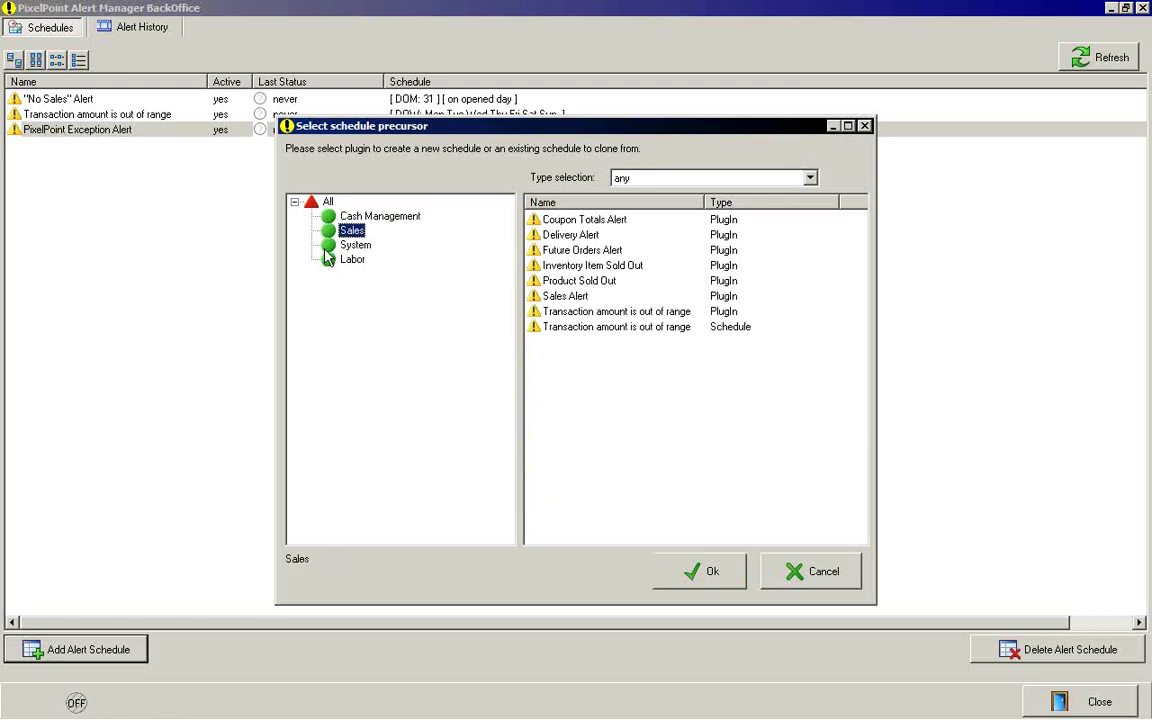
left_click(325, 248)
left_click(330, 261)
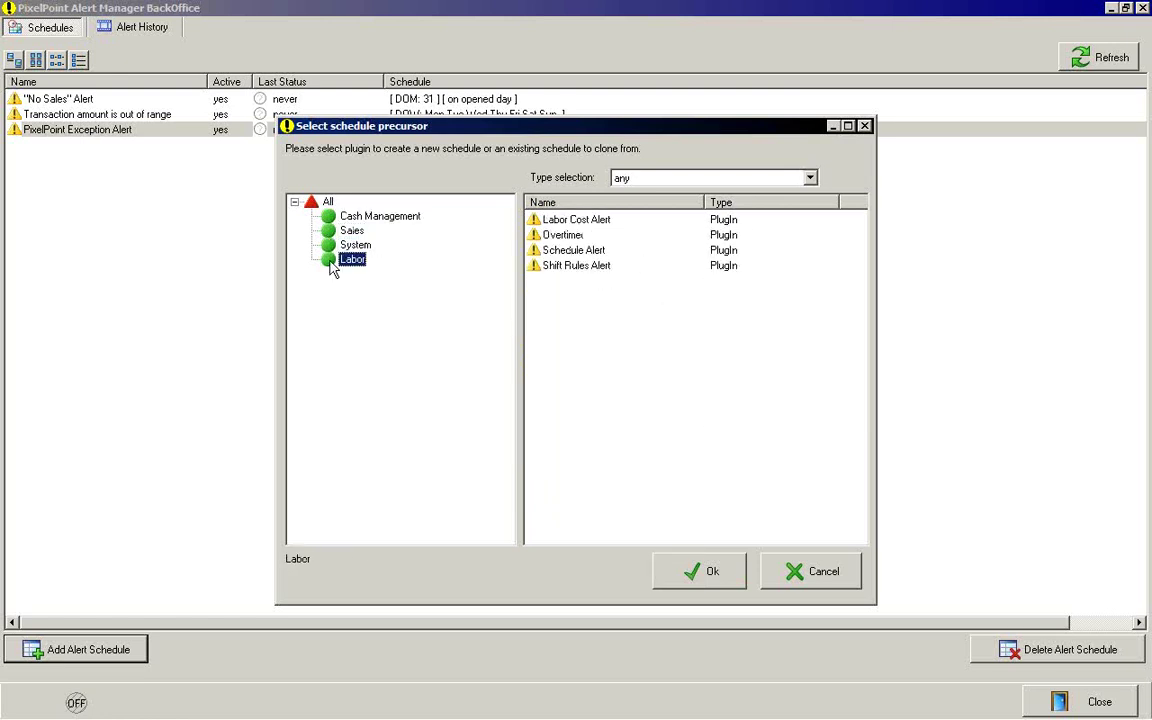
key("Up")
key("Up")
key("Up")
key("Up")
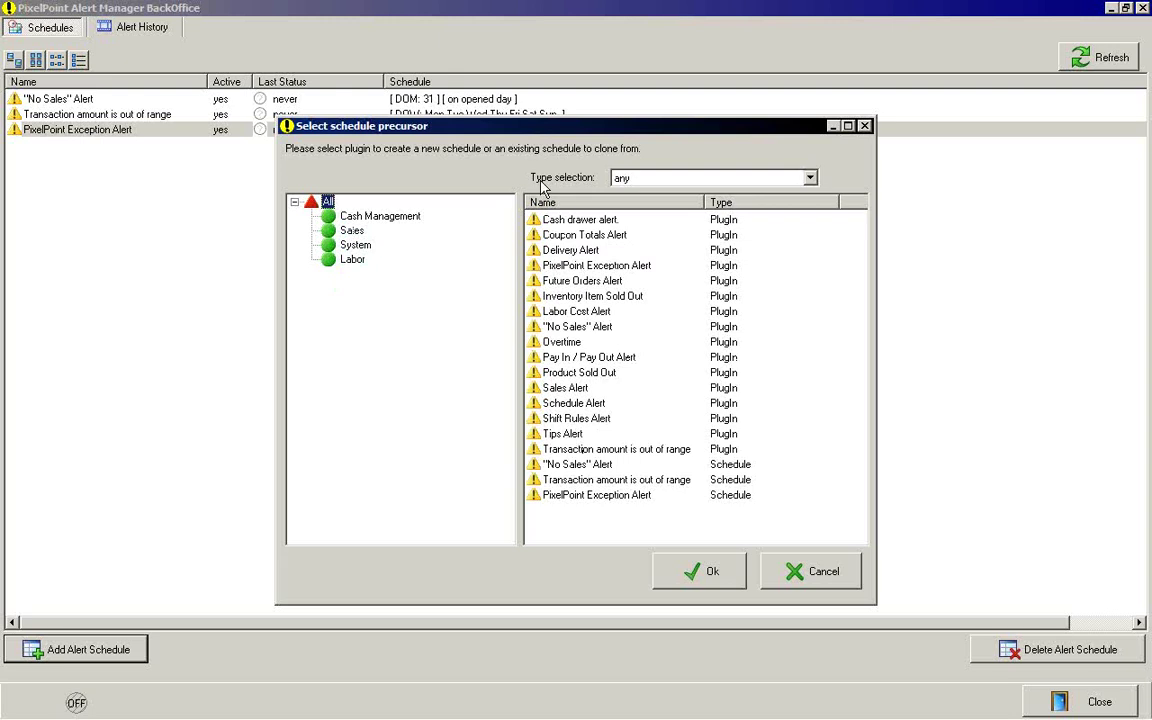
Filter the schedule precursors to plugins only, and reset the type selection to any
left_click(662, 179)
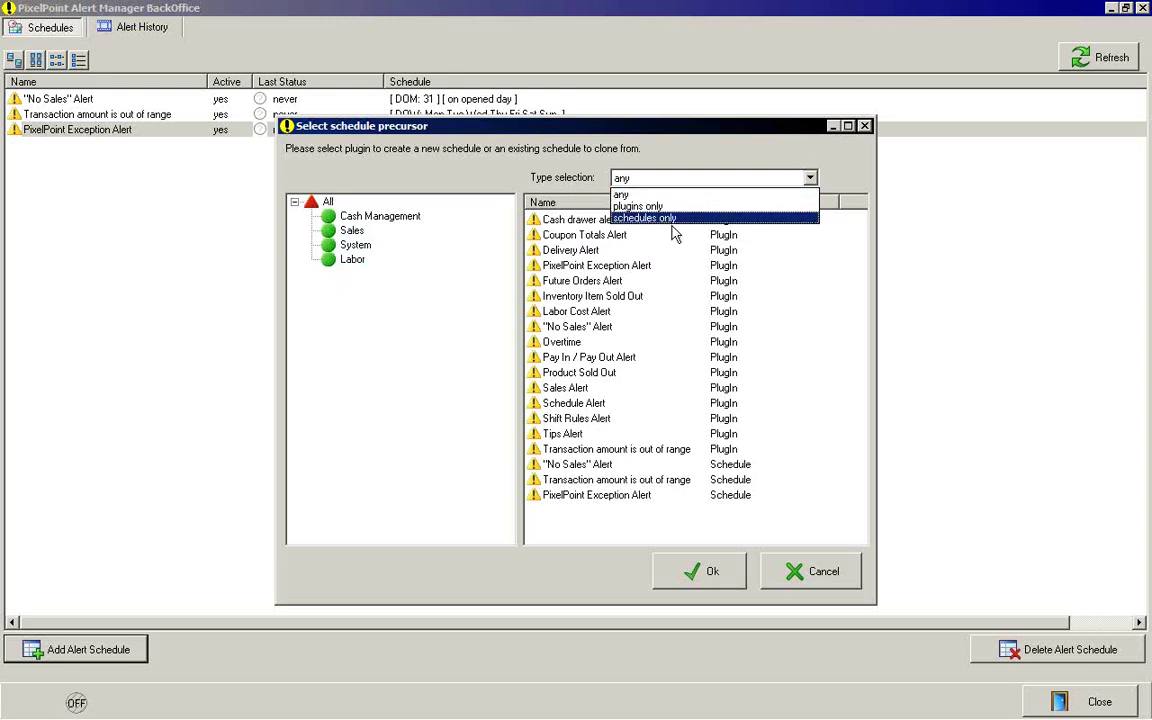
left_click(660, 206)
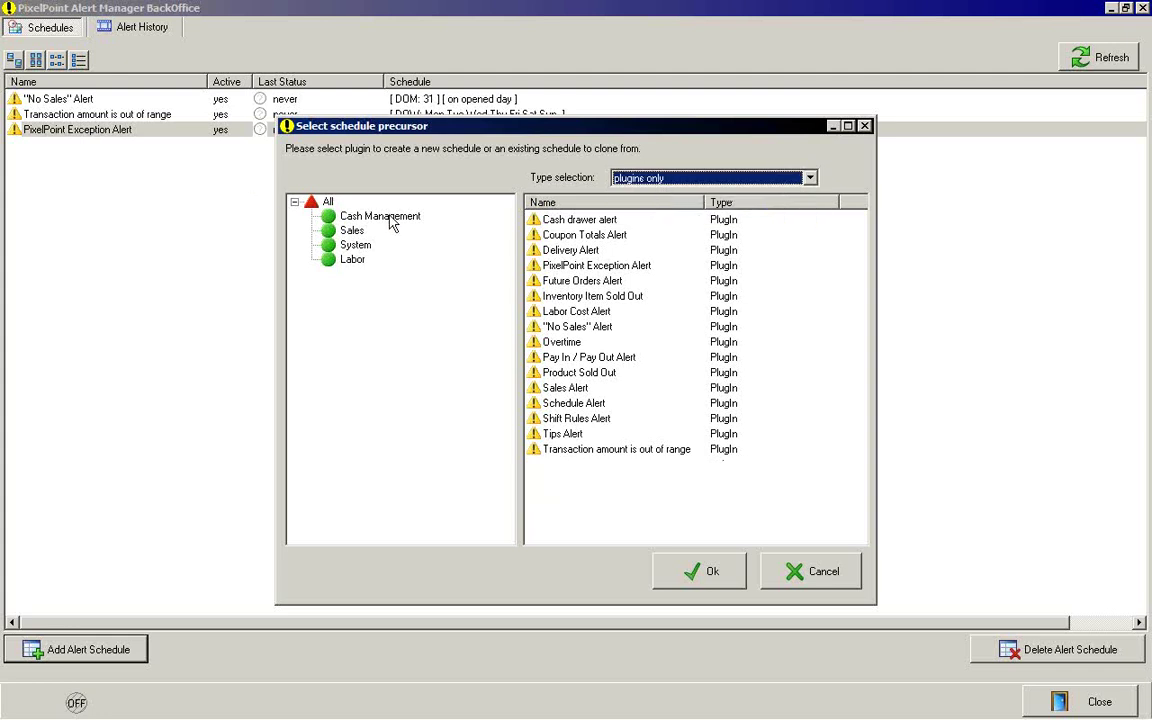
left_click(640, 178)
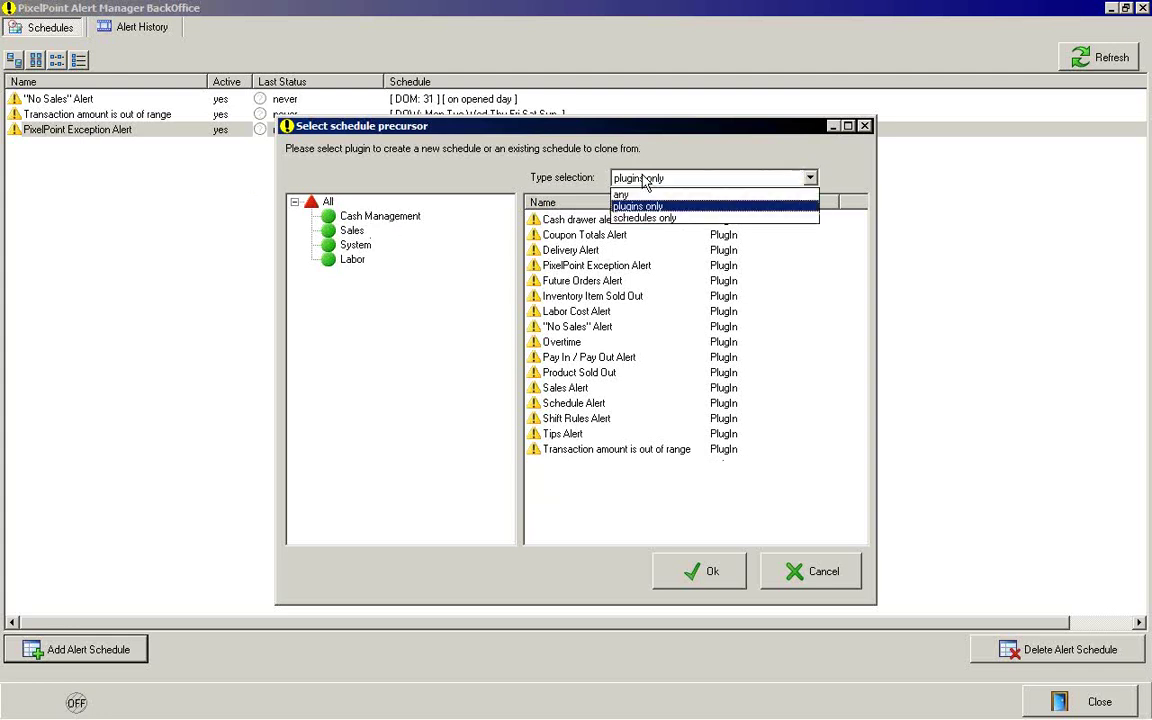
left_click(644, 194)
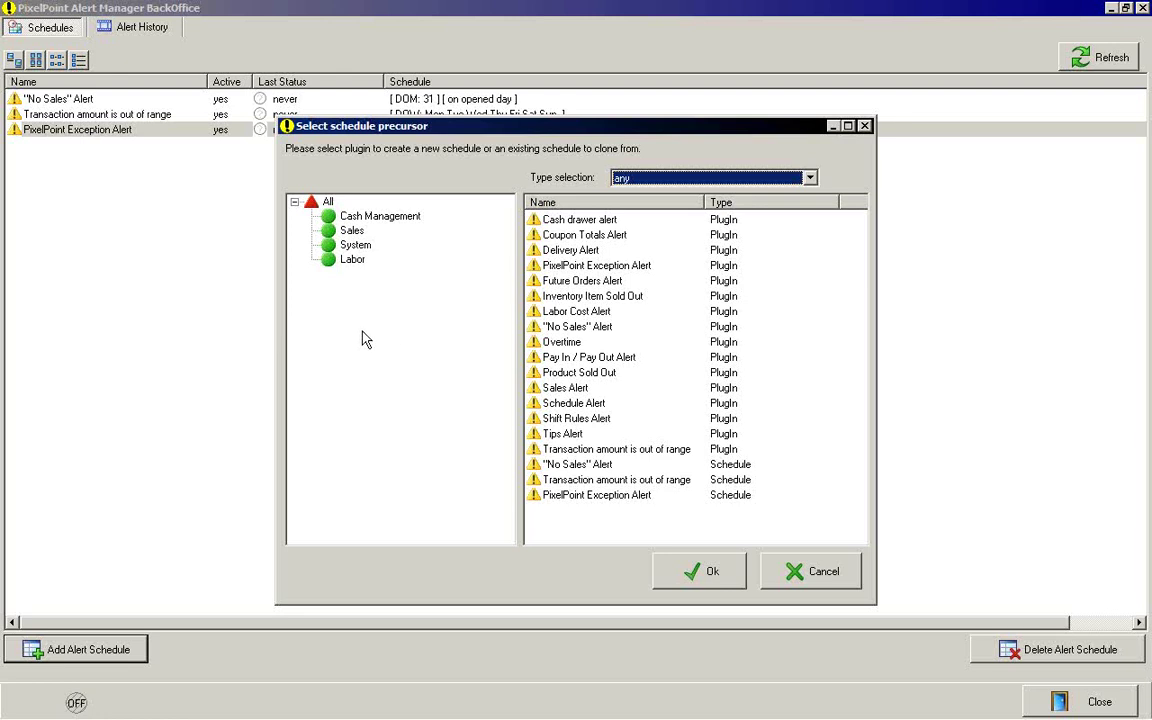
Create a new alert schedule from the Sales Alert plugin in the Sales category
left_click(336, 232)
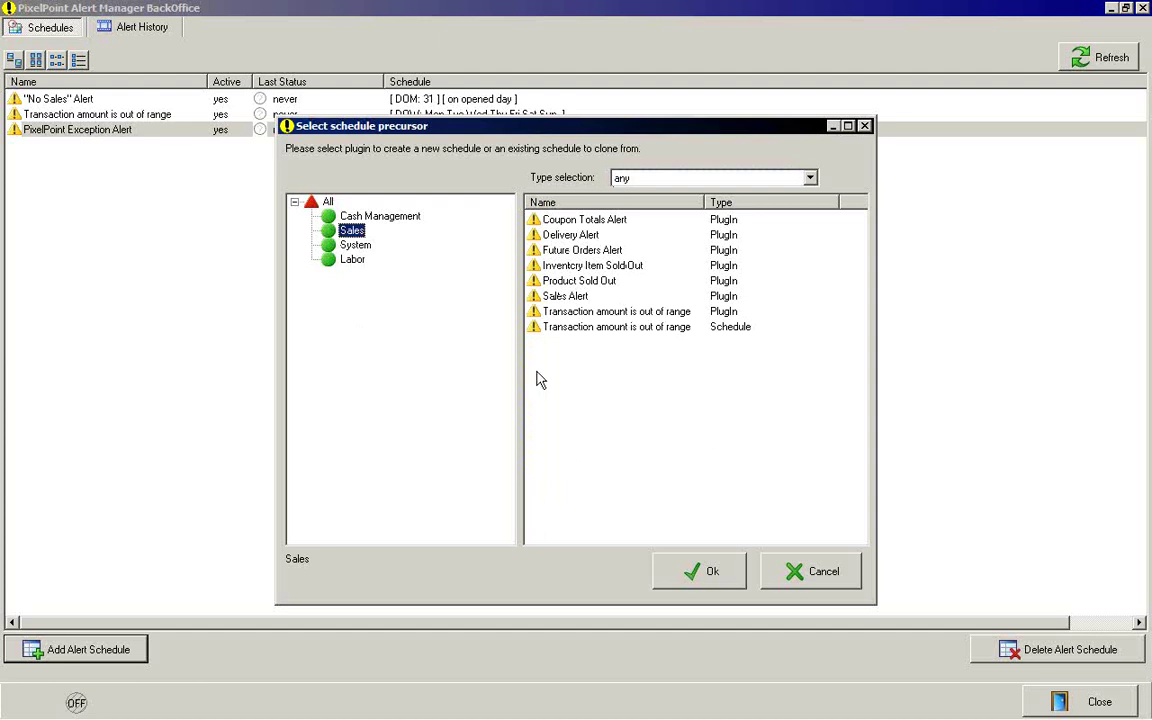
left_click(562, 298)
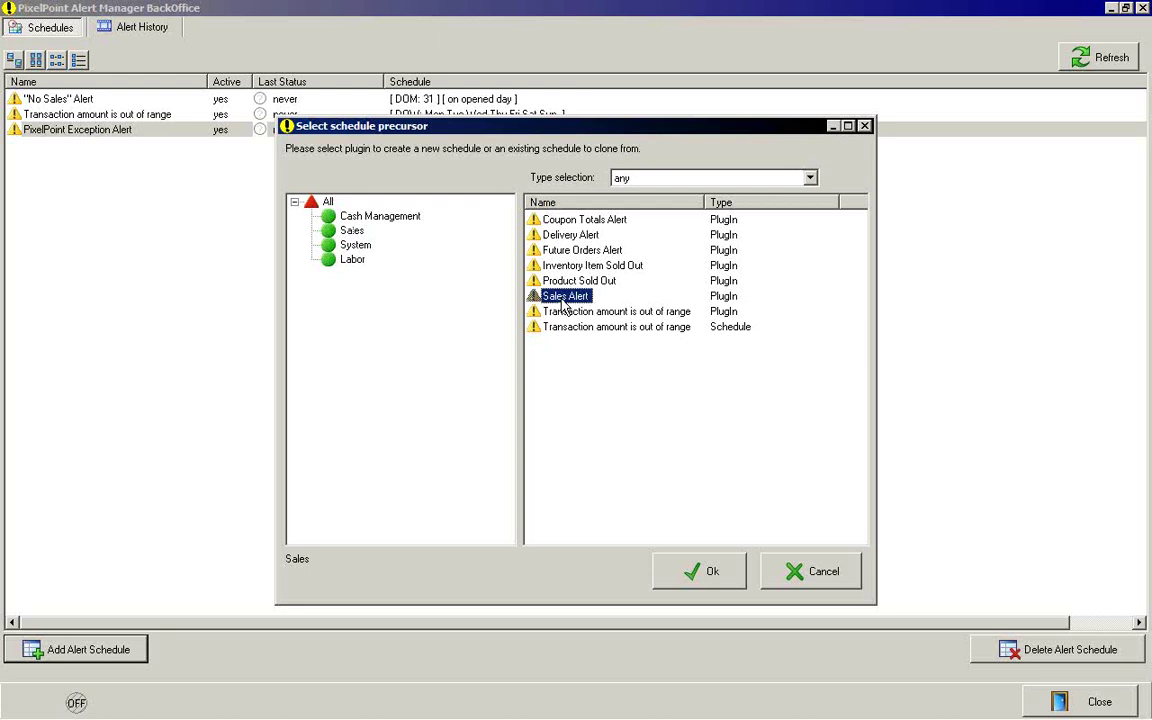
left_click(695, 573)
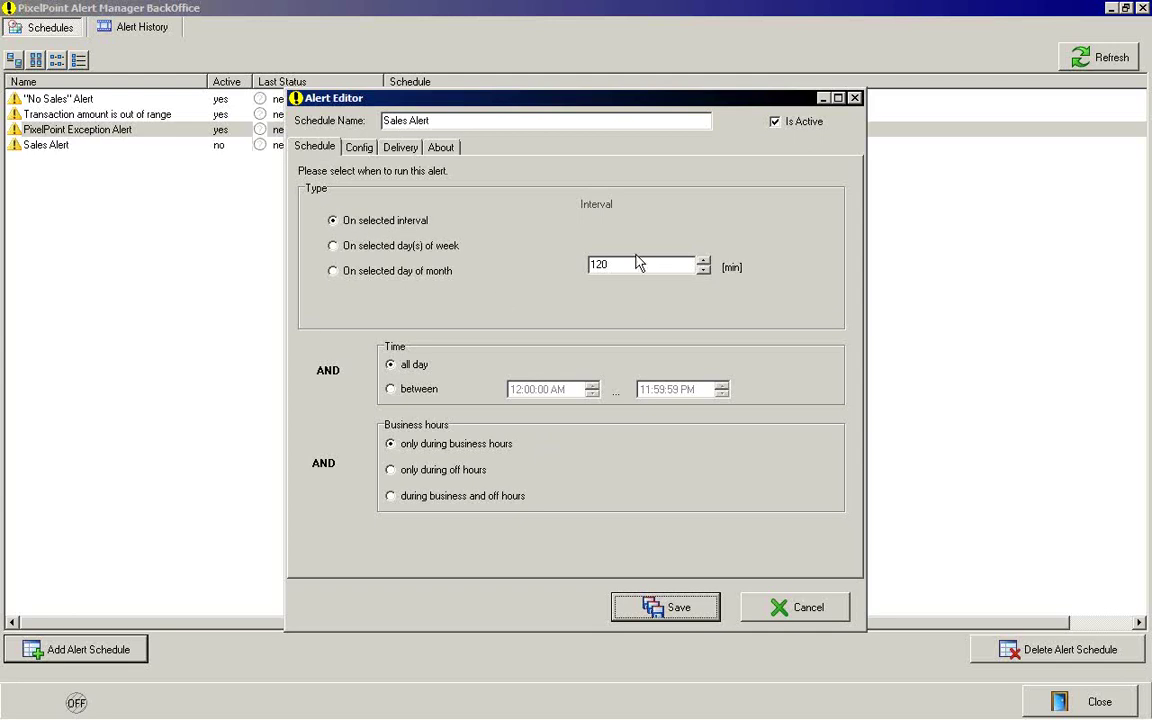
Try the days-of-week and day-of-month schedule types for the Sales Alert, including the list of month days
left_click(350, 243)
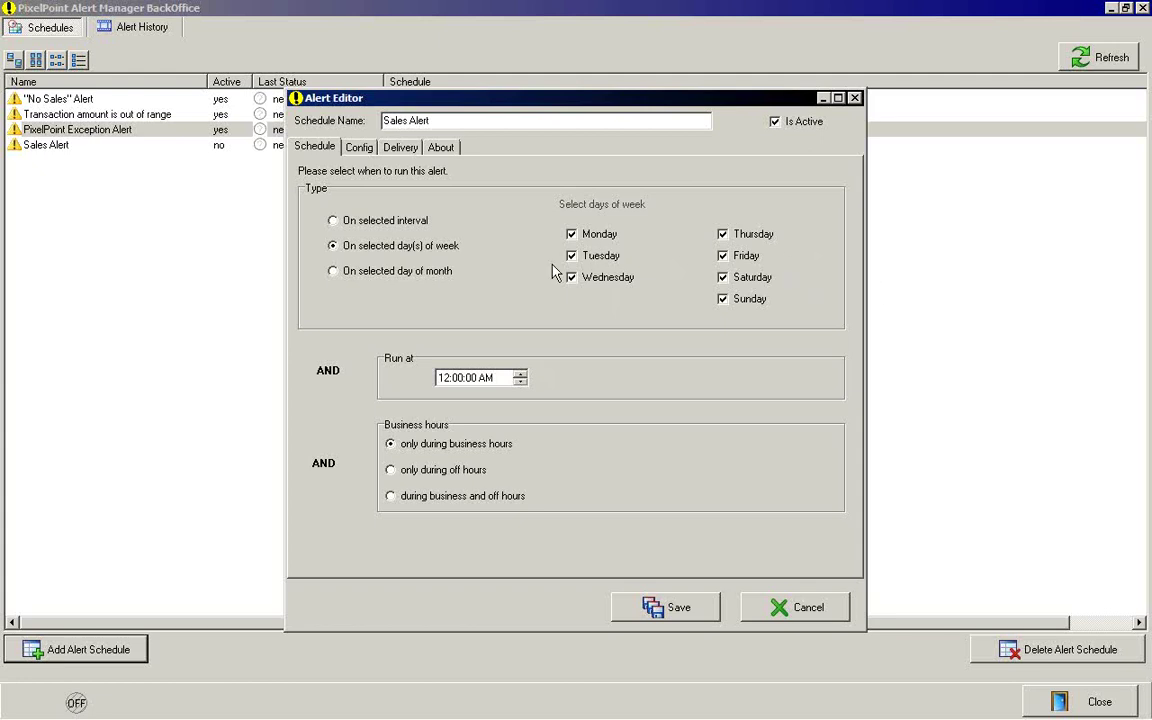
left_click(333, 272)
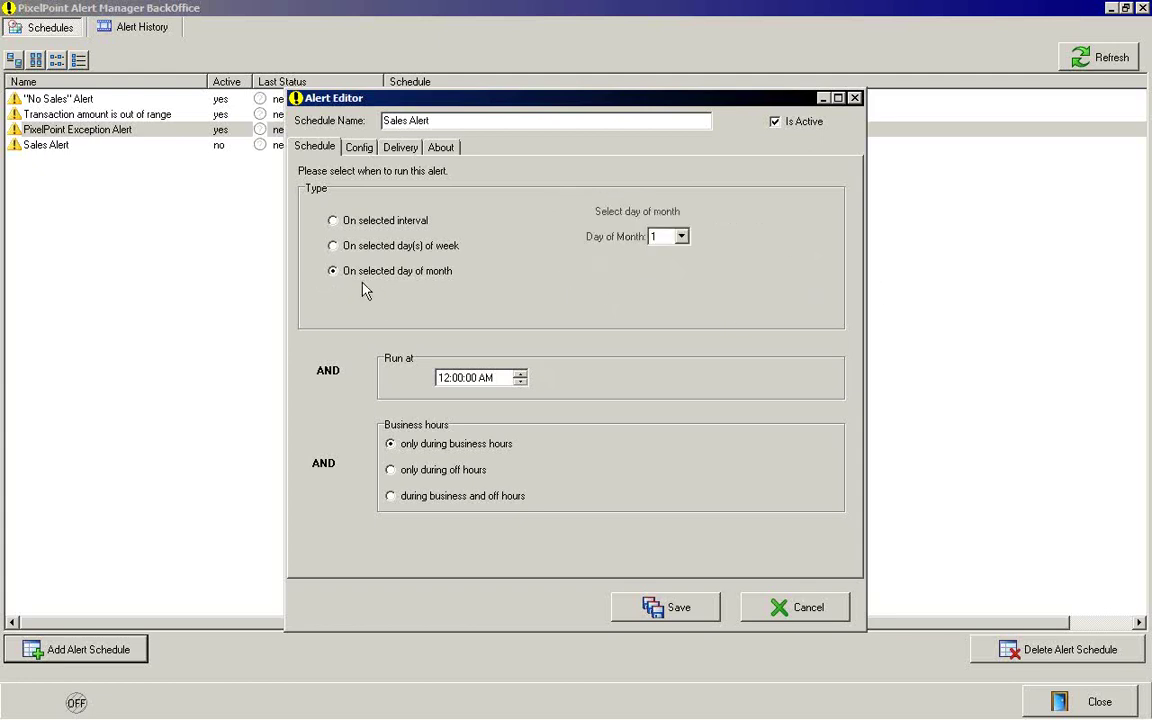
left_click(683, 238)
left_click_drag(683, 262, 720, 252)
left_click(658, 254)
left_click(338, 246)
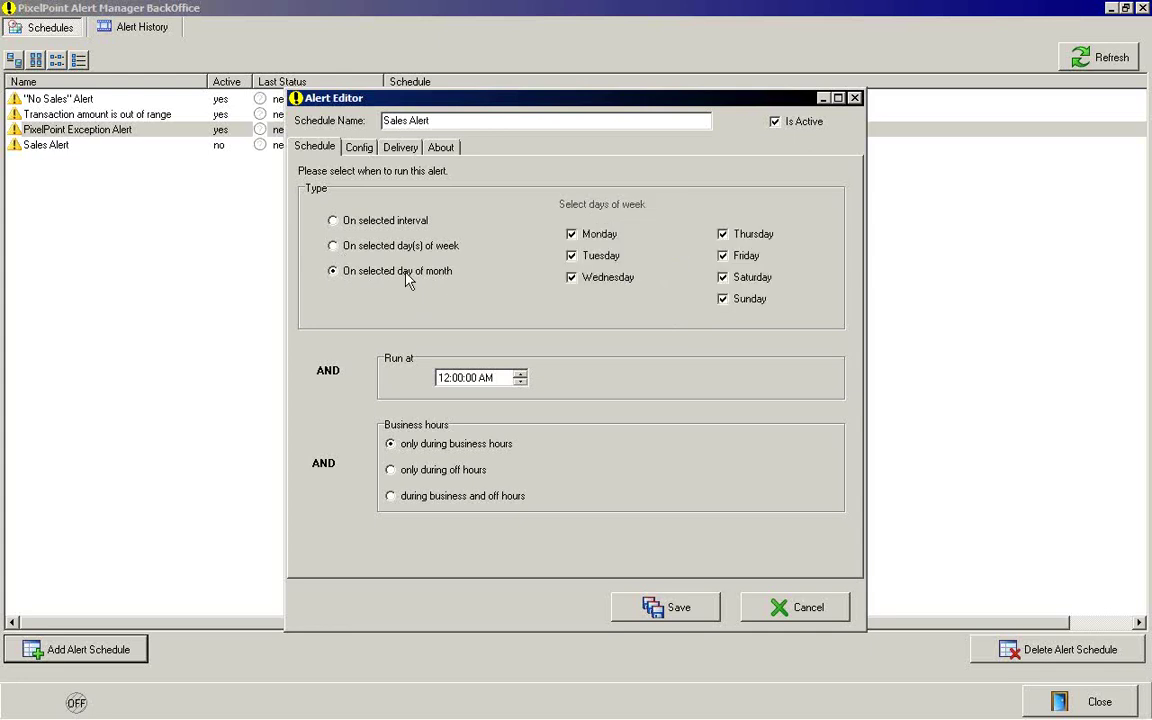
Schedule the Sales Alert on a selected interval, all day, during business and off hours
left_click(334, 222)
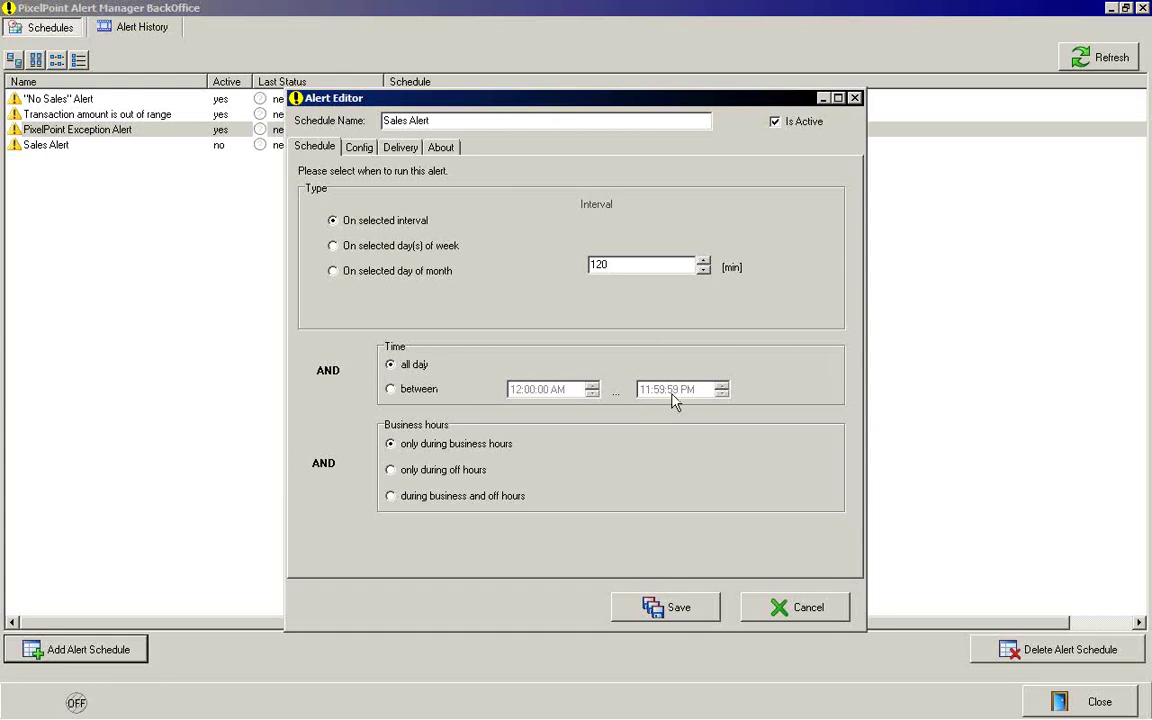
left_click(391, 389)
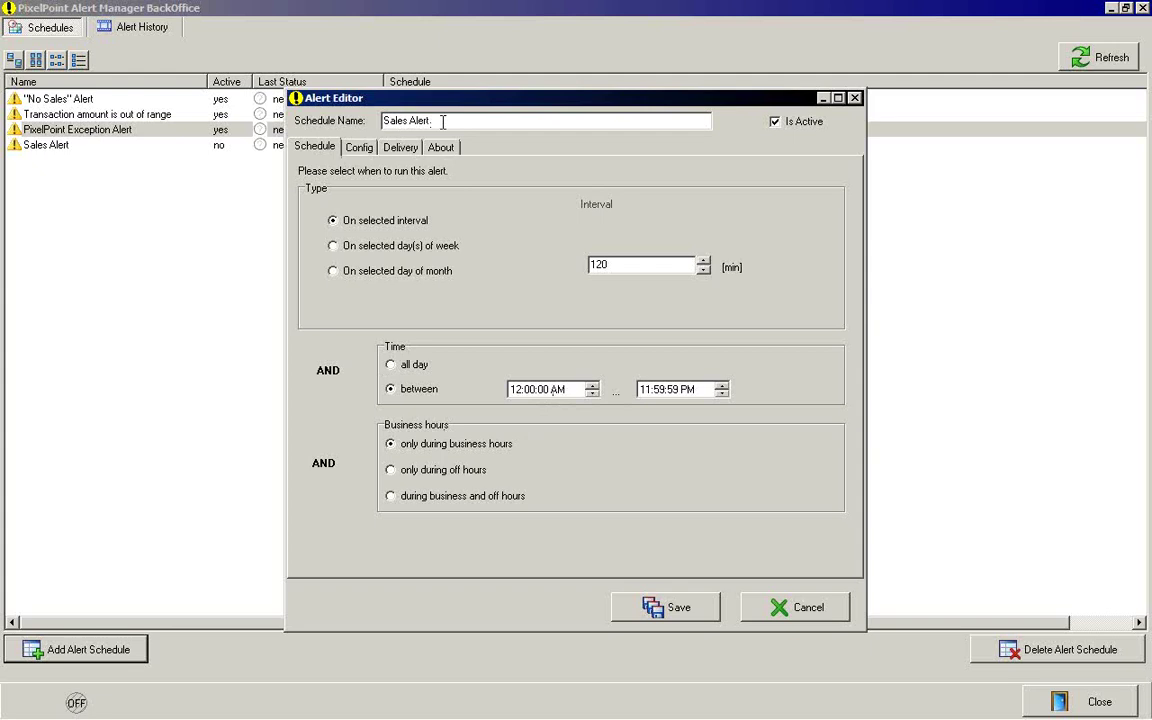
left_click(408, 365)
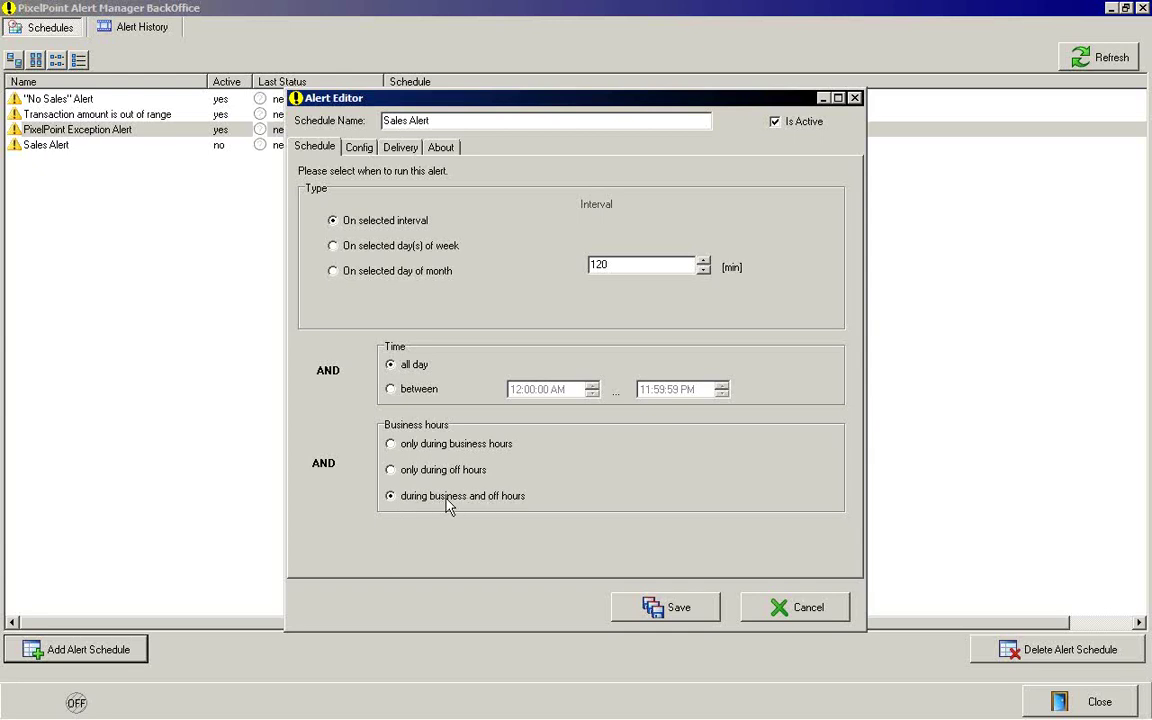
Configure the Sales Alert conditions as Net sales Greater than 100, with interval Day and period Current
left_click(359, 147)
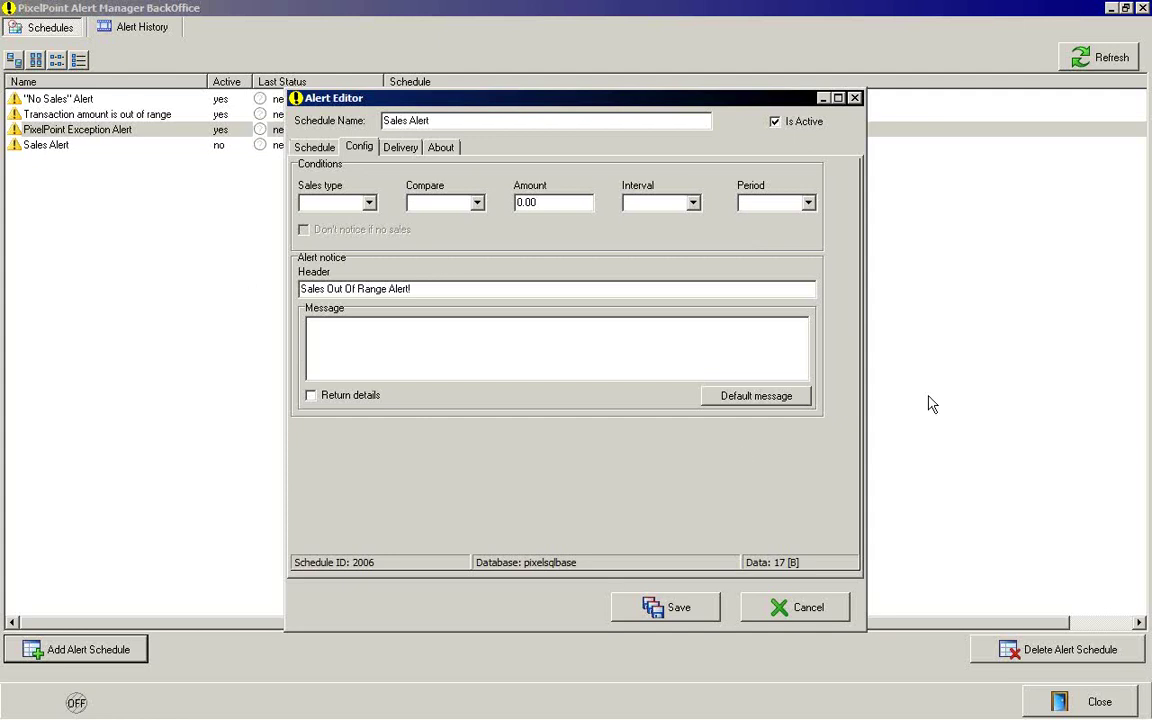
left_click(368, 203)
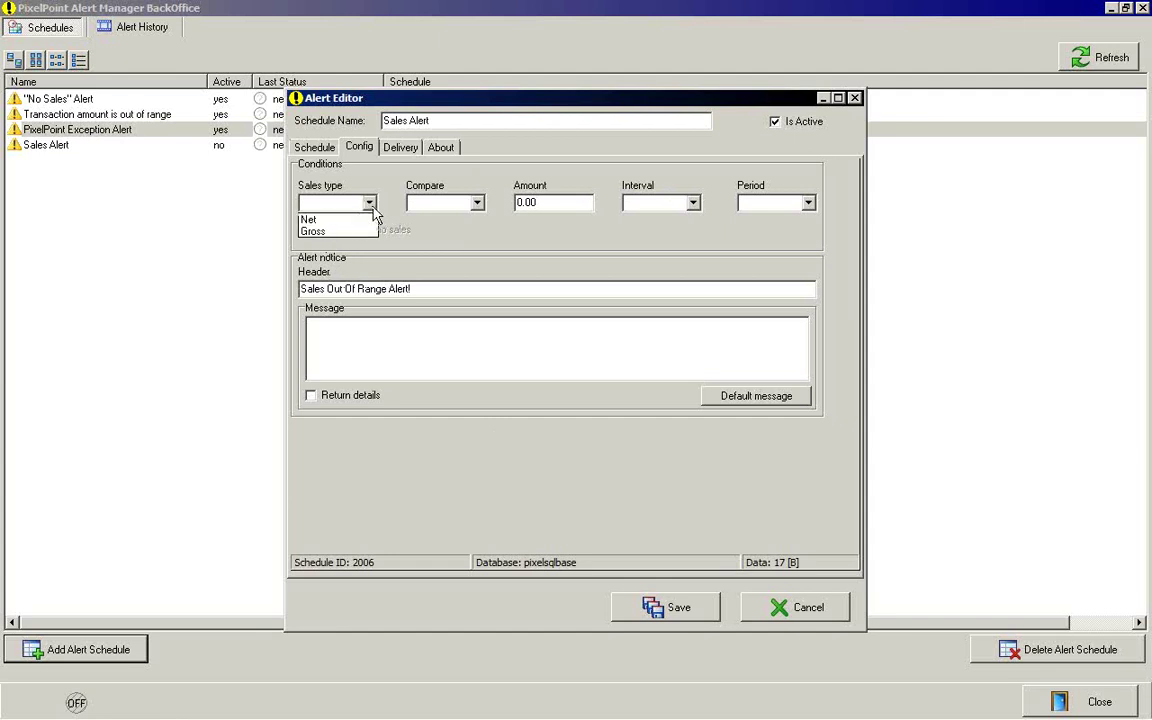
left_click(313, 221)
left_click(477, 205)
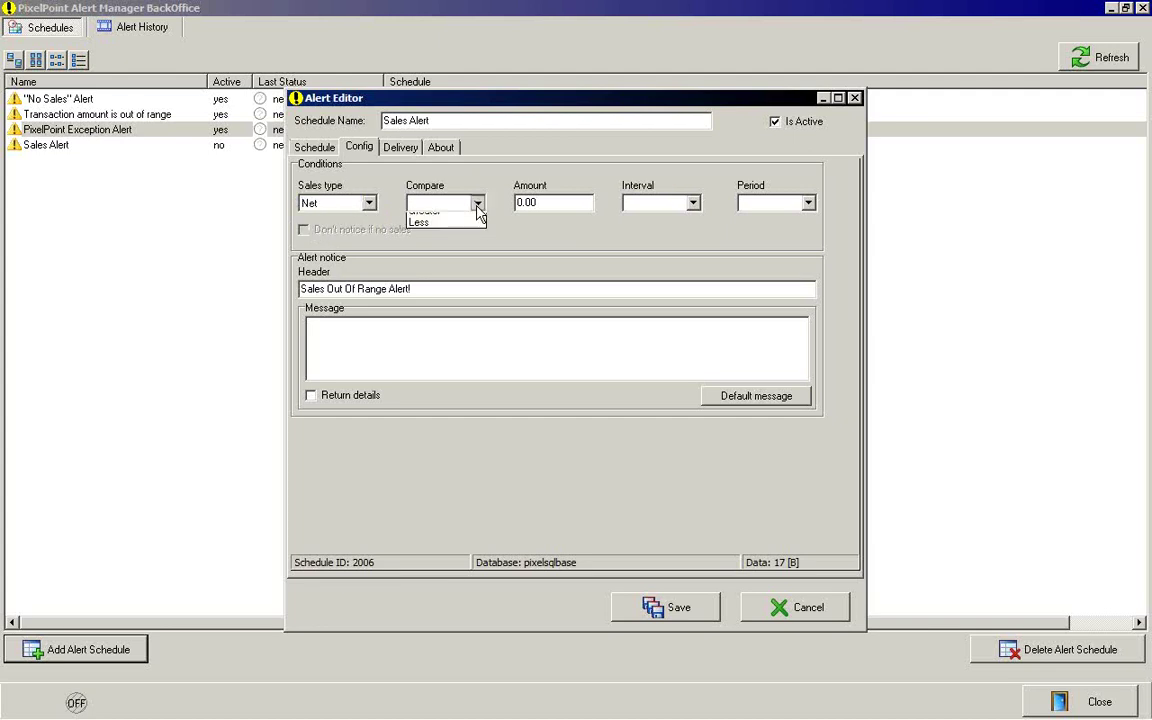
left_click(440, 217)
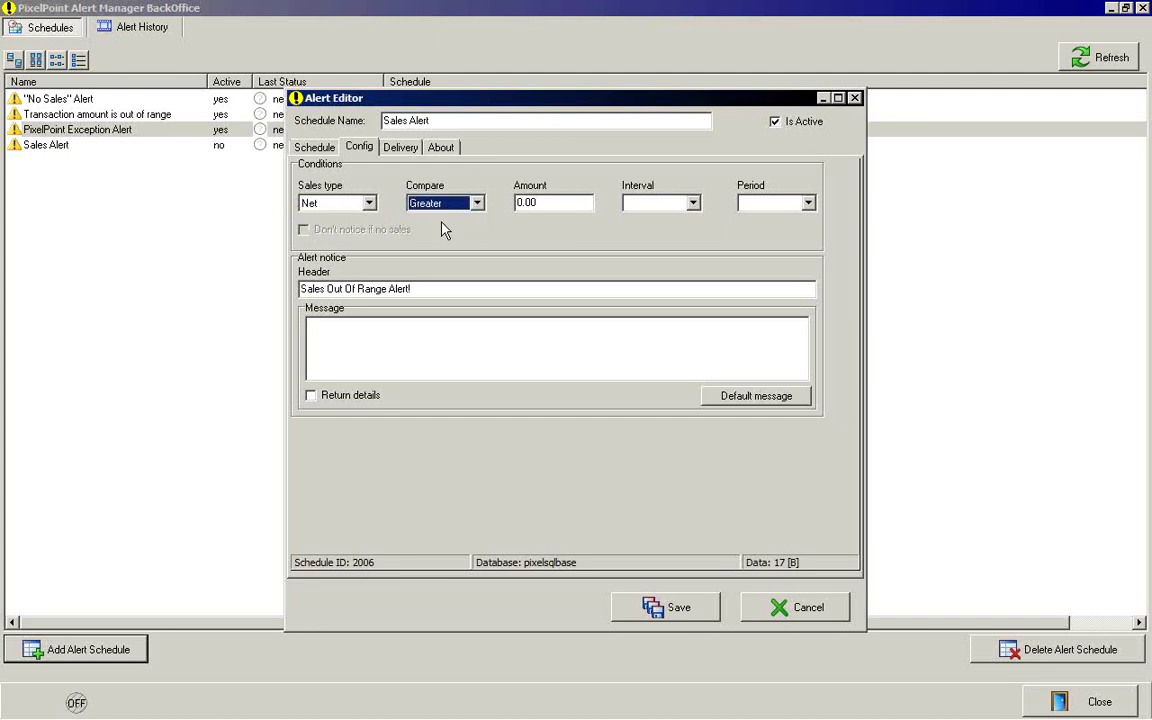
left_click(548, 205)
type("100.")
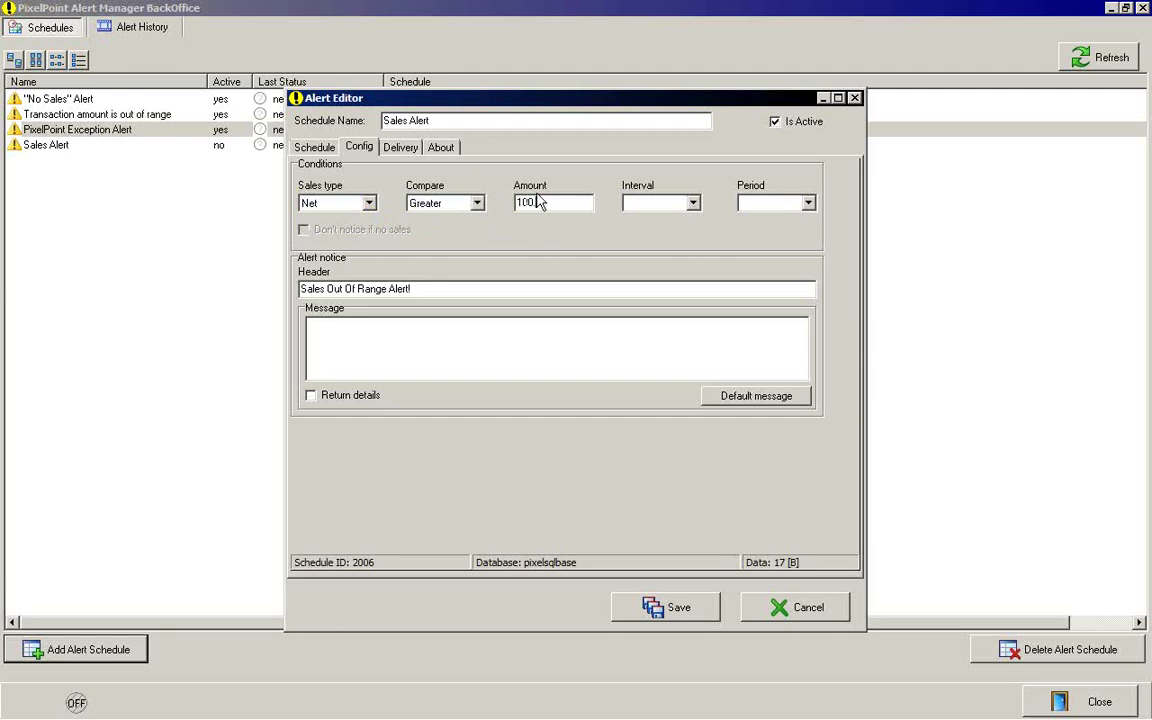
left_click(650, 204)
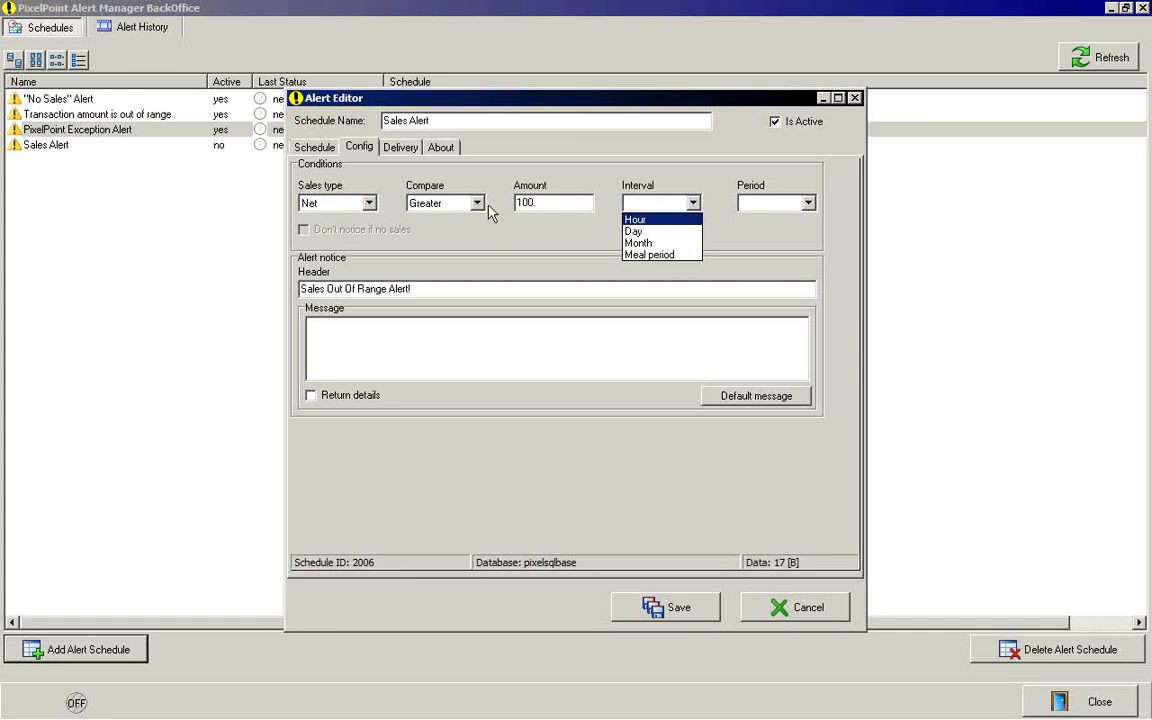
left_click(663, 232)
left_click(760, 205)
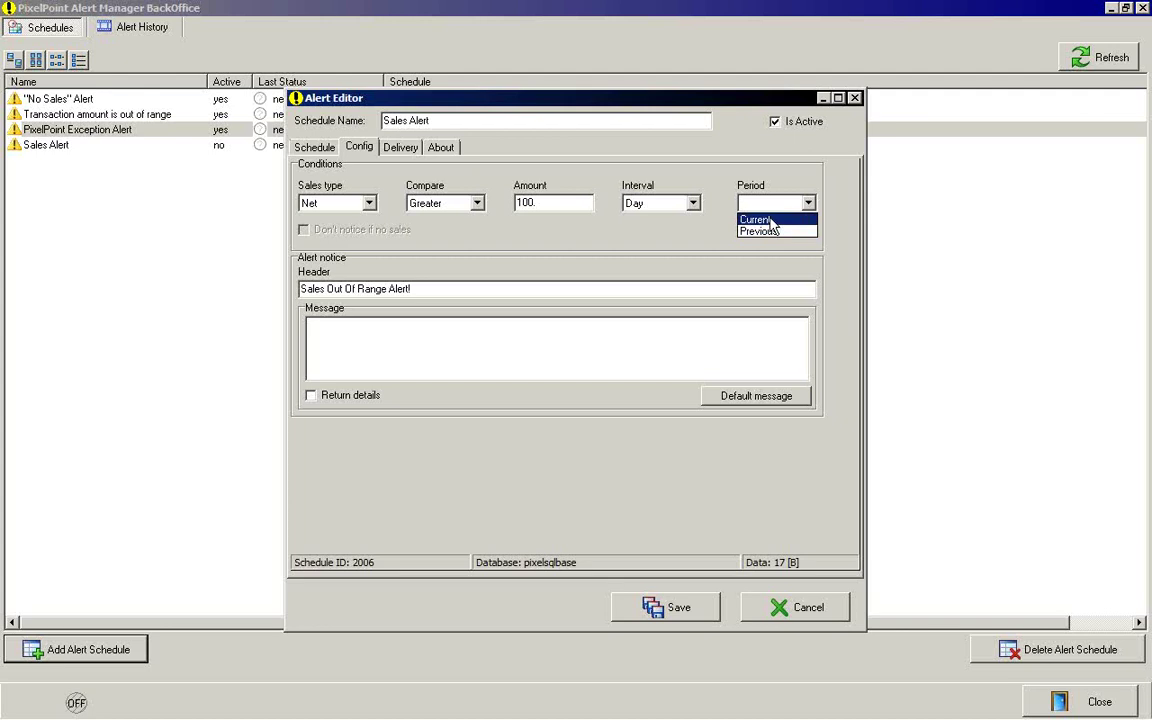
left_click(768, 221)
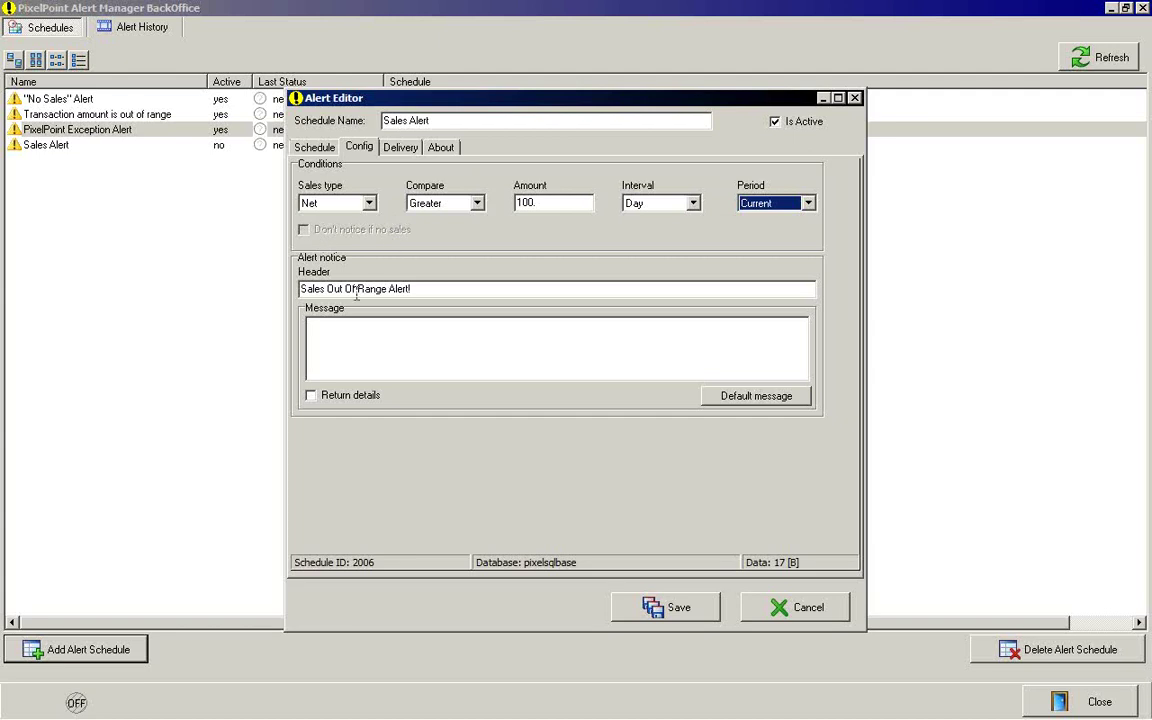
Switch the sales comparison to Less to view its no-sales option, and restore Greater
left_click(415, 201)
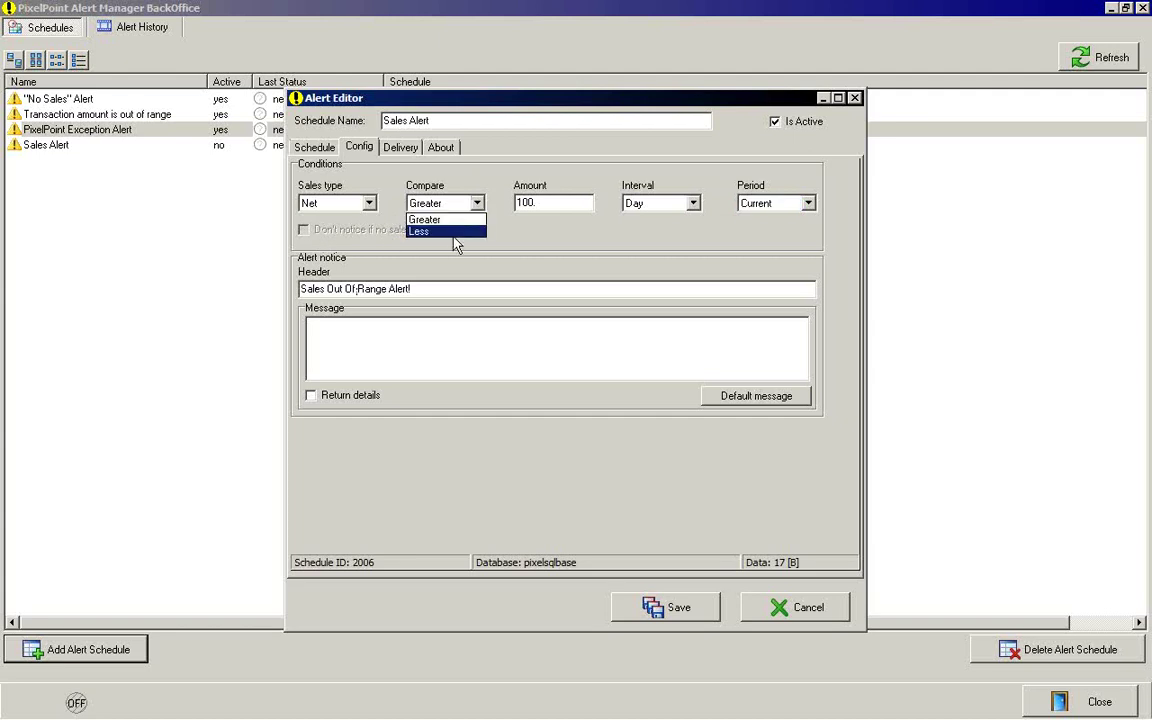
left_click(456, 232)
left_click(440, 204)
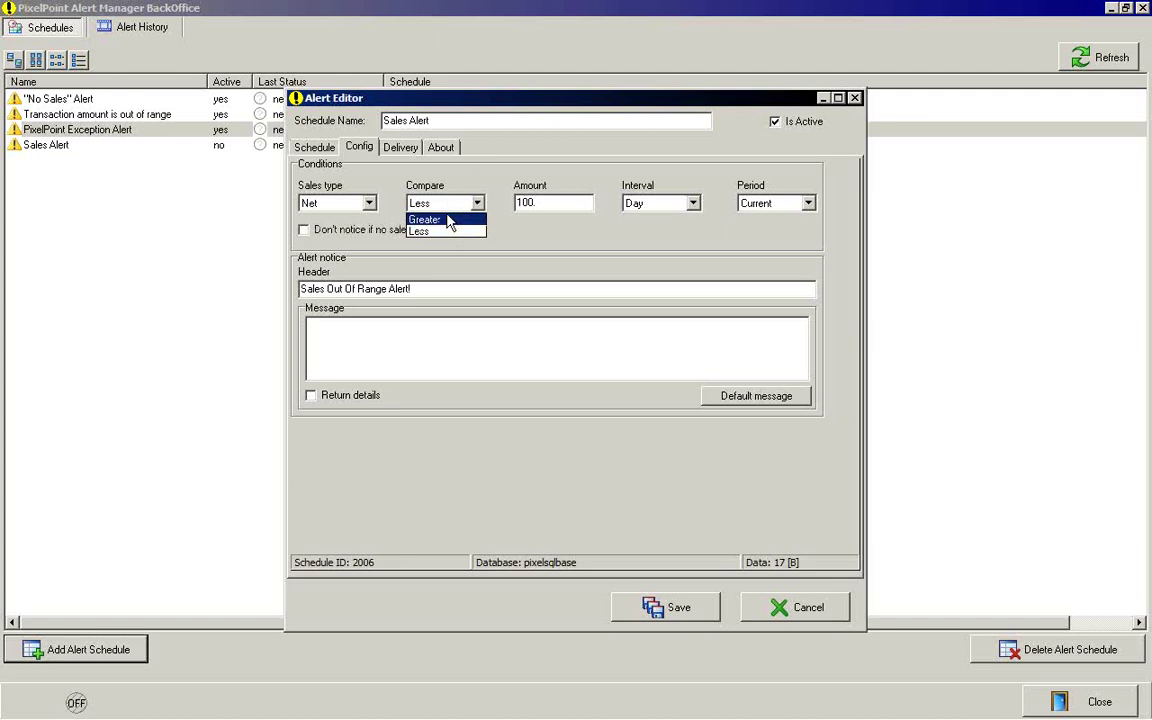
left_click(445, 220)
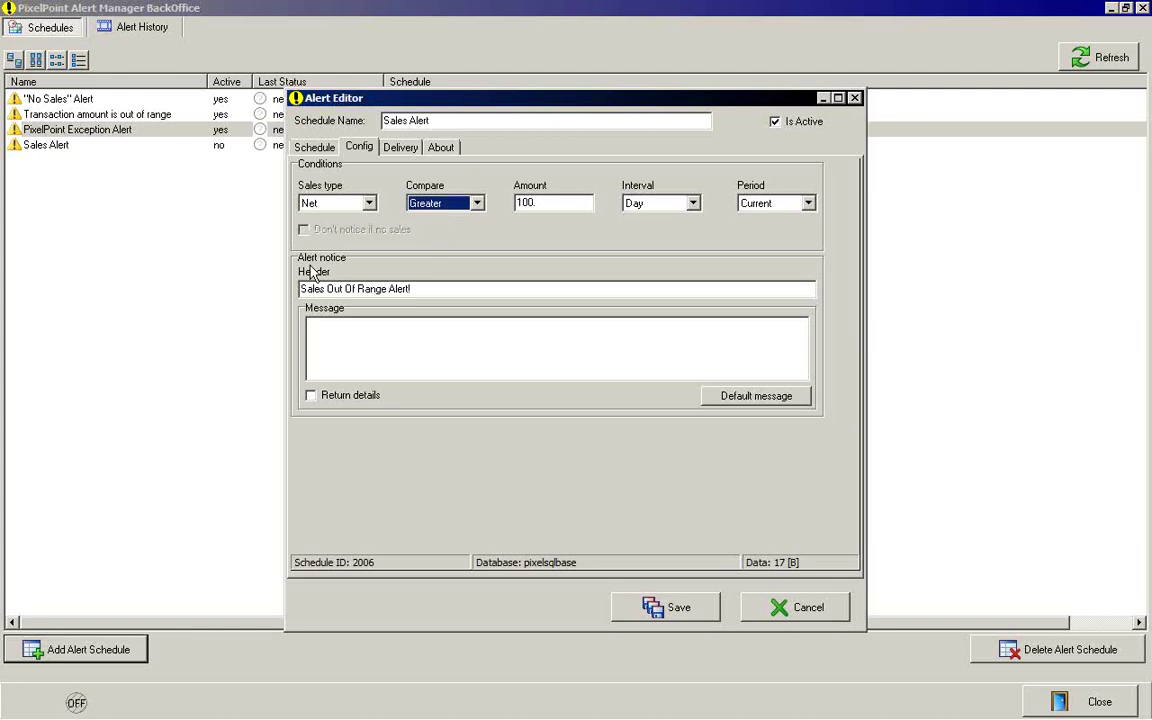
Keep the alert notice header and enter "SDFSDFWER" as the alert message
left_click_drag(408, 290, 252, 324)
left_click(433, 289)
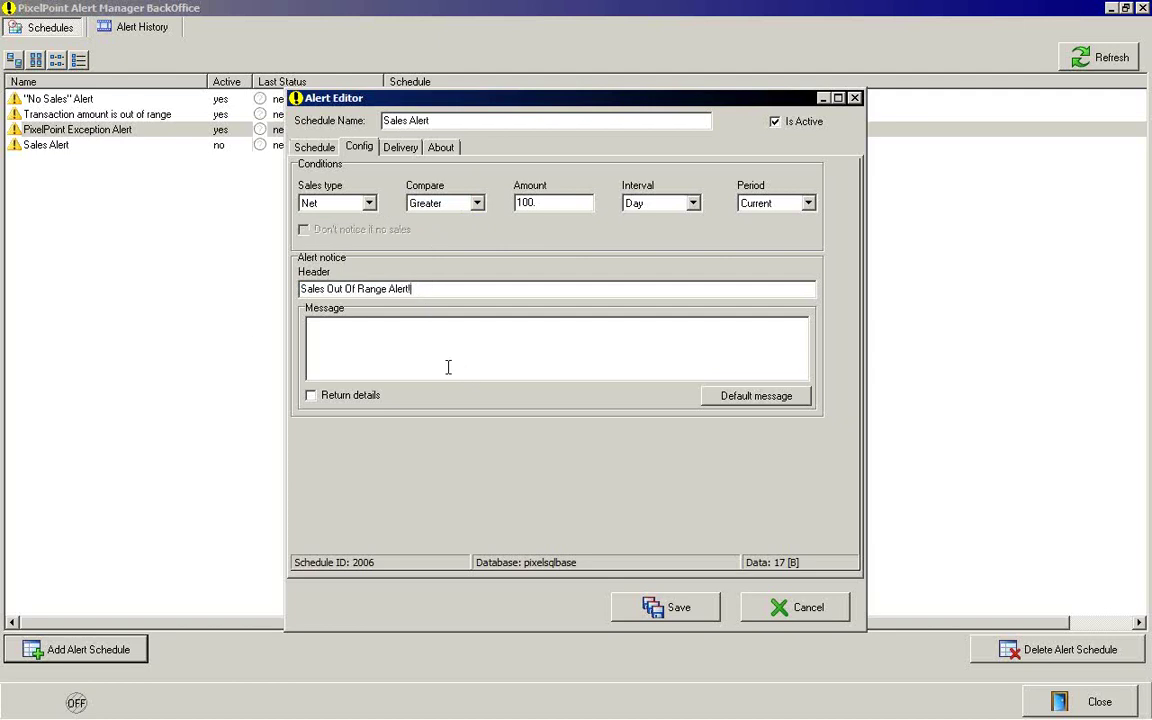
left_click(393, 347)
type("SDFSDFWER")
Set the alert delivery to the Manager on Duty and as a broadcast only to clocked-in POS users
left_click(400, 148)
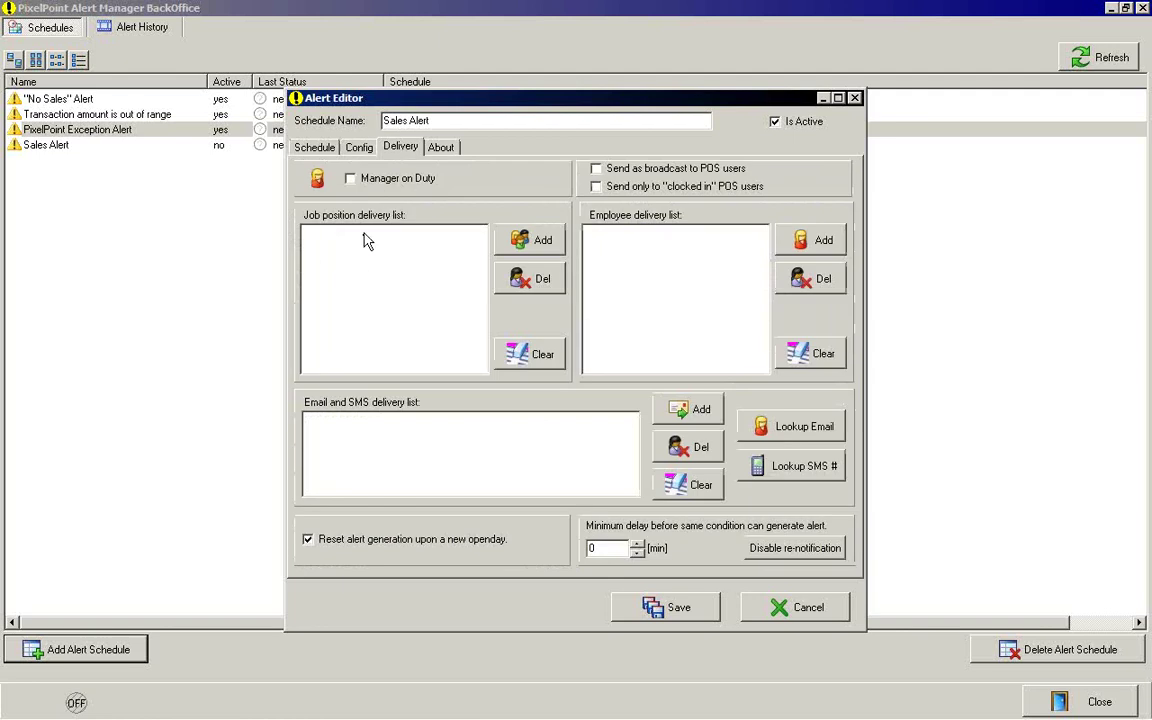
left_click(351, 180)
left_click(596, 169)
Add Managers to the alert's job position delivery list
left_click(527, 241)
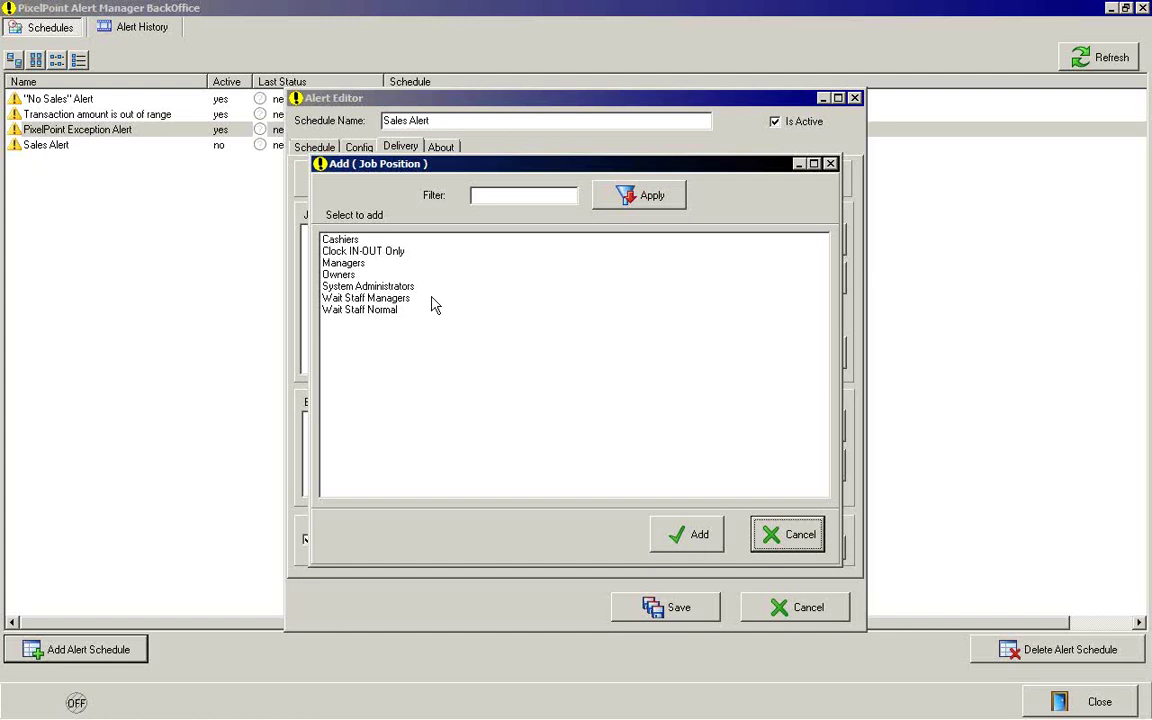
left_click(345, 262)
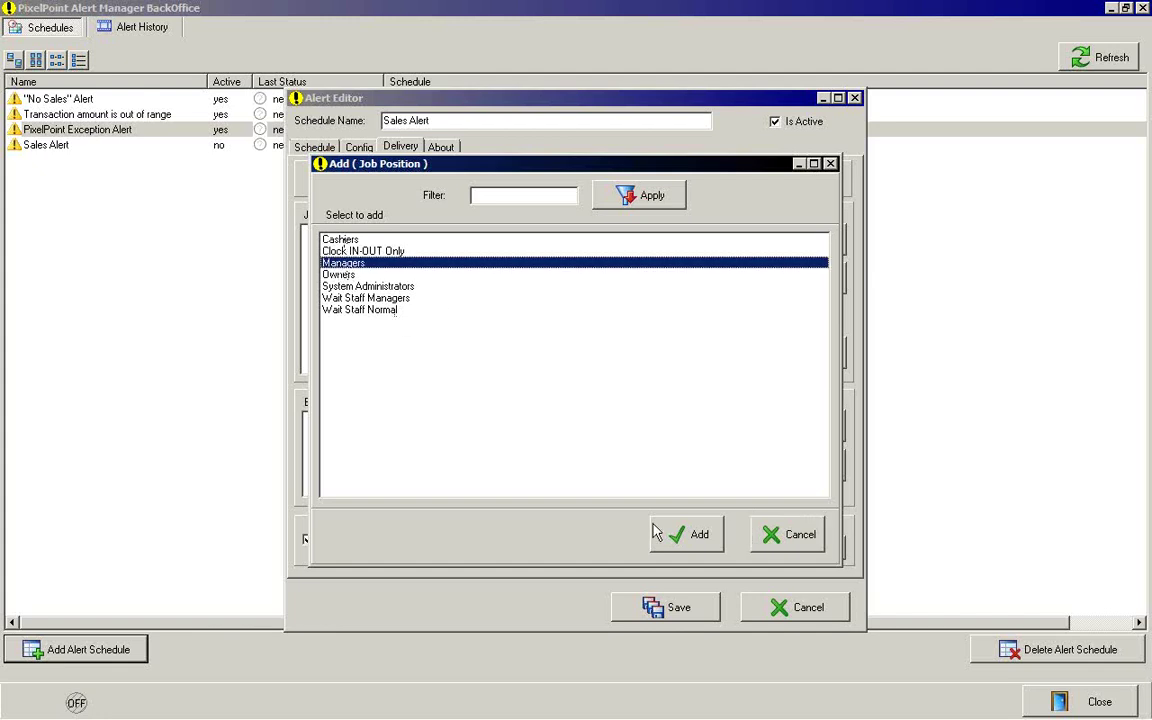
left_click(662, 534)
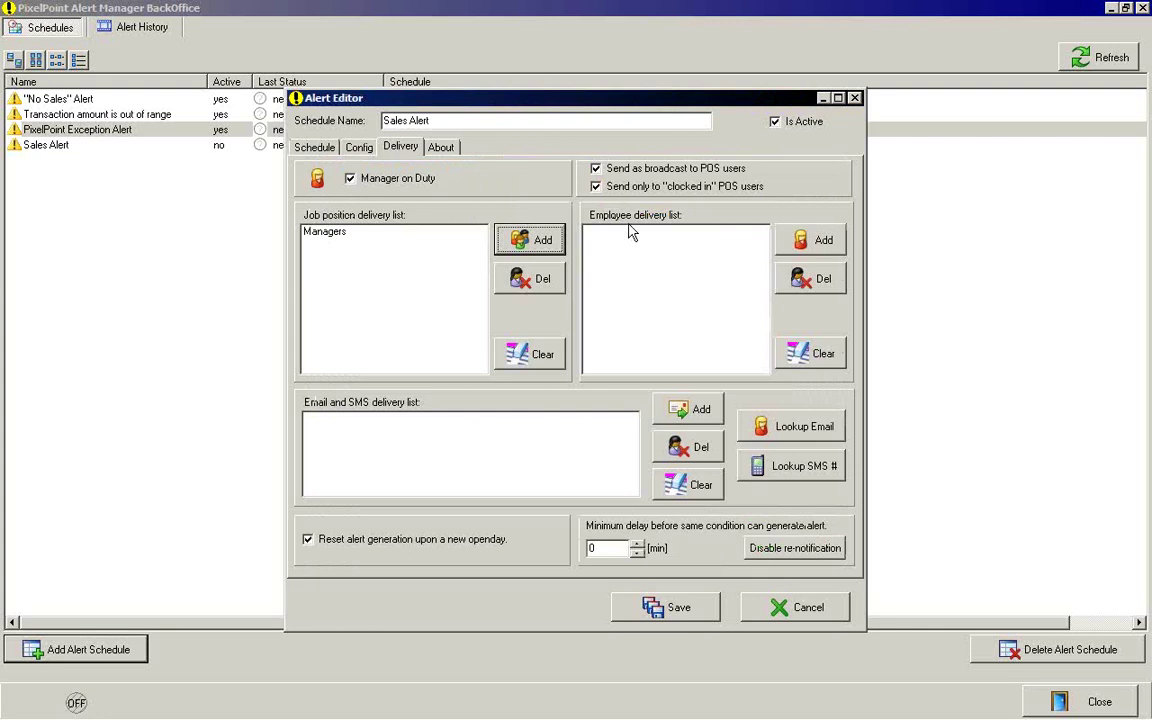
Add one employee to the Sales Alert's employee delivery list
left_click(812, 240)
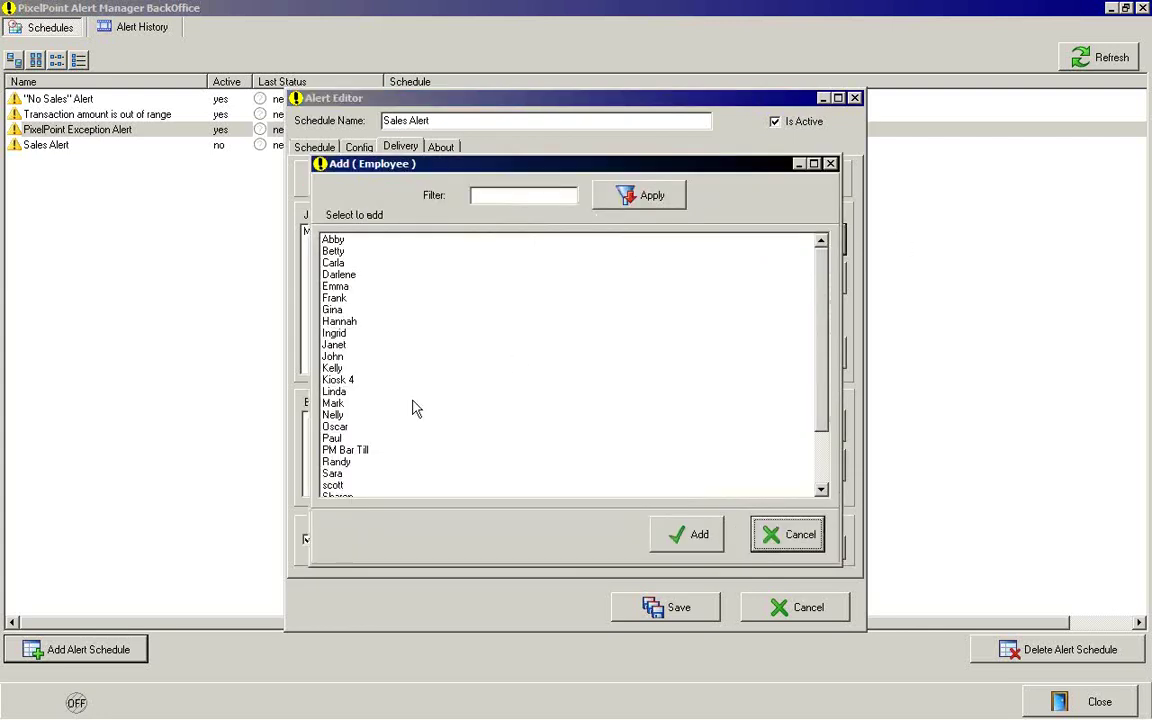
left_click(333, 473)
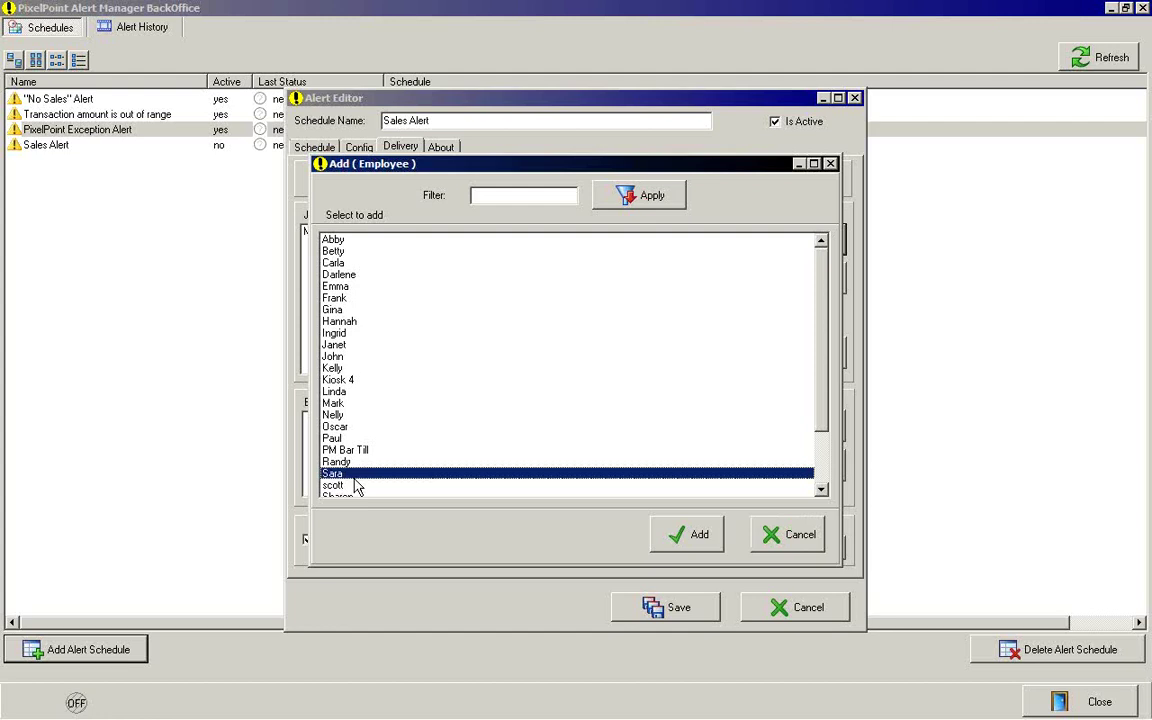
left_click(688, 534)
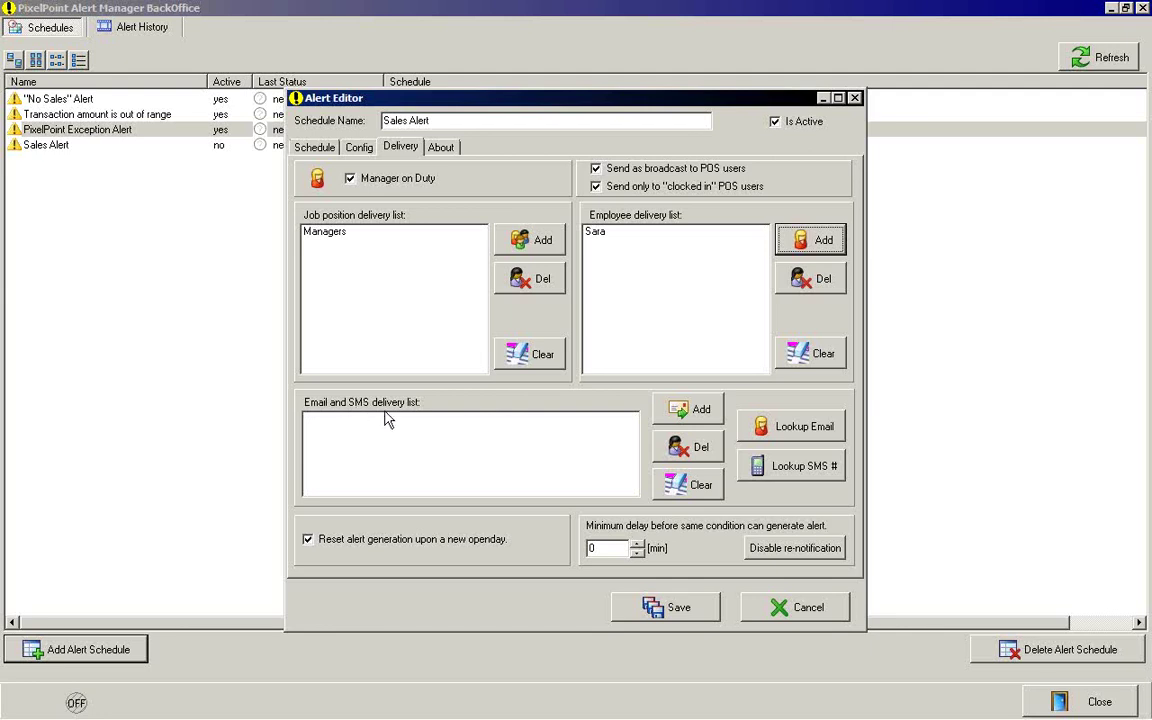
View the manual email address or SMS number entry for the delivery list, and cancel it without entering anything
left_click(332, 424)
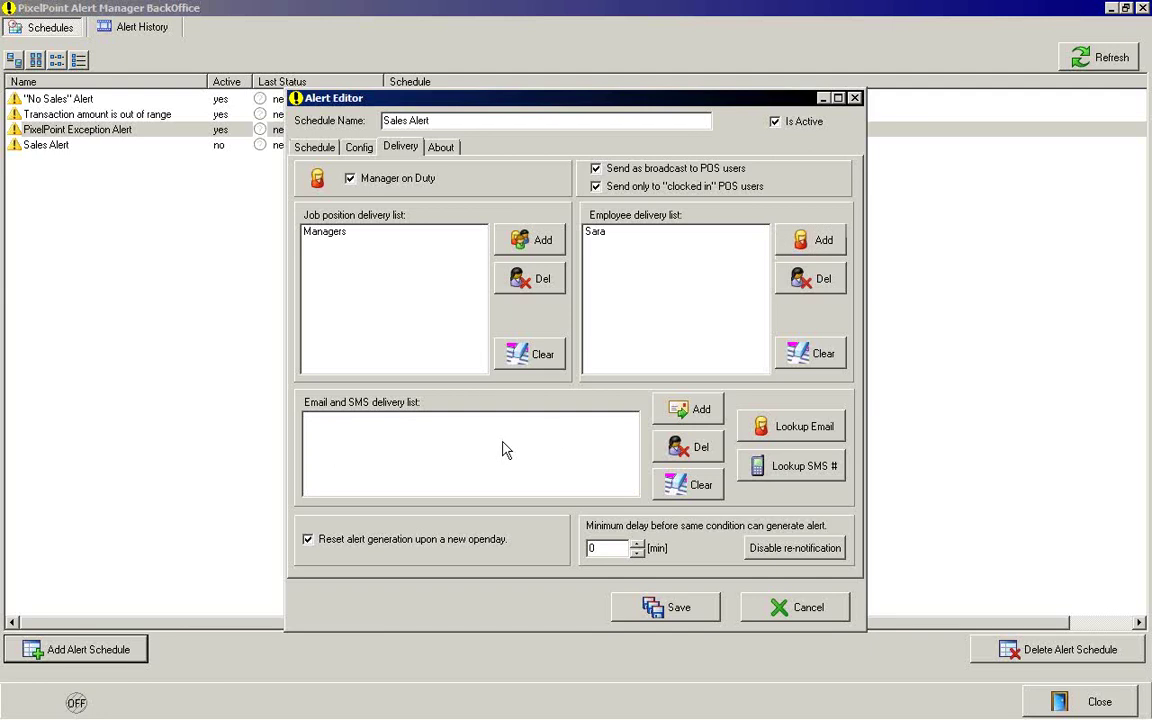
left_click(689, 410)
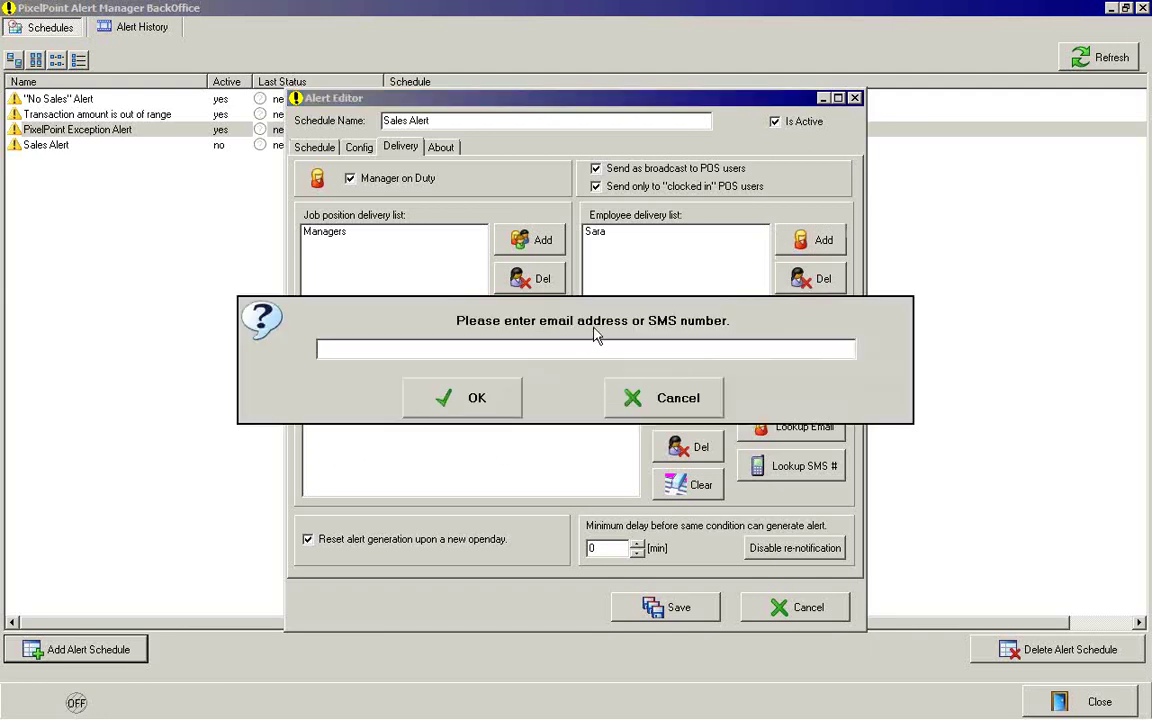
key("Escape")
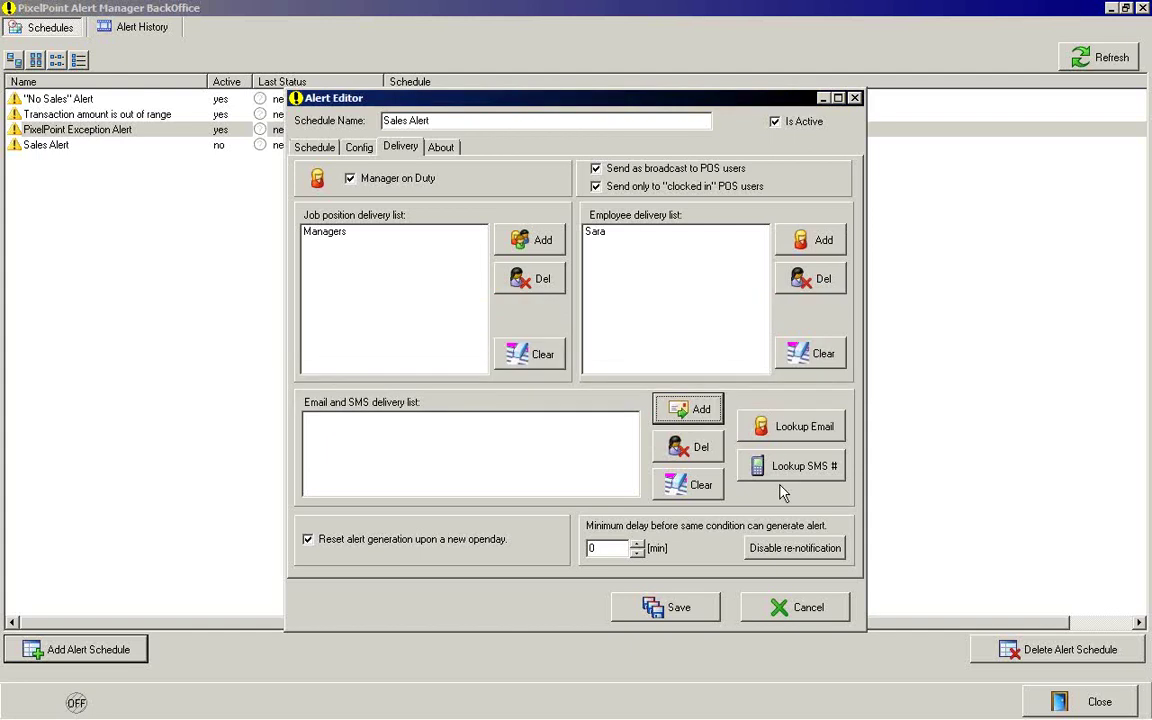
Look up the employee's stored email address and SMS number and add both to the Email and SMS delivery list
left_click(778, 438)
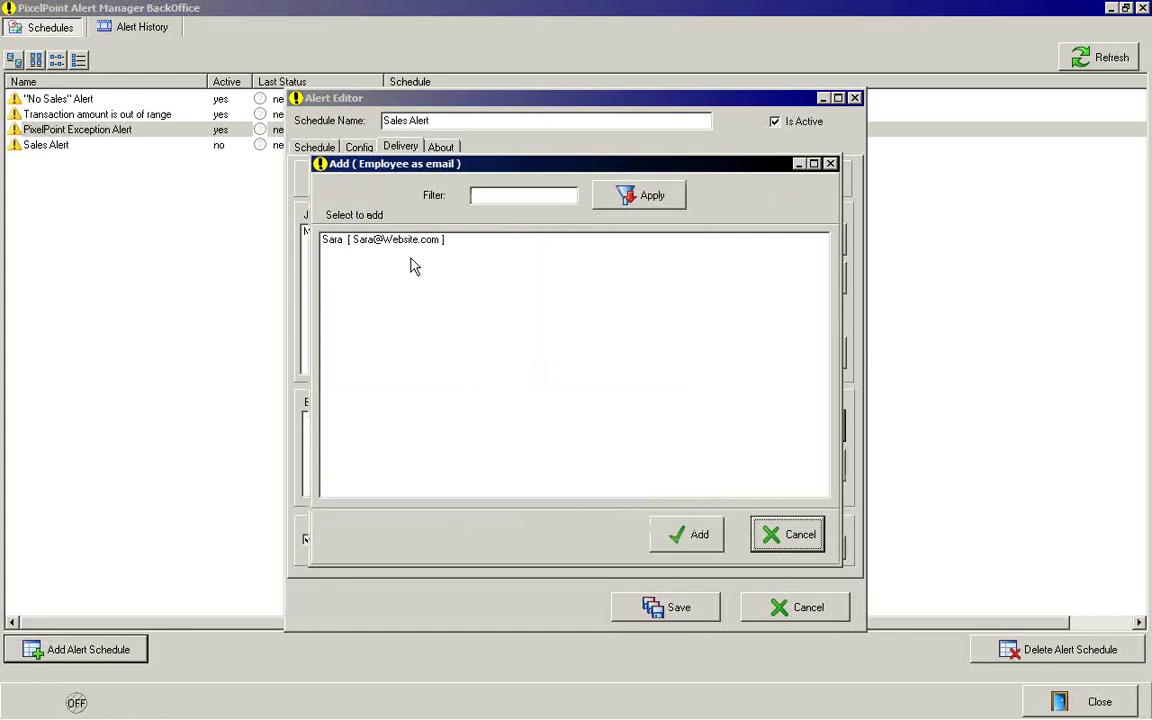
left_click(407, 240)
left_click(699, 530)
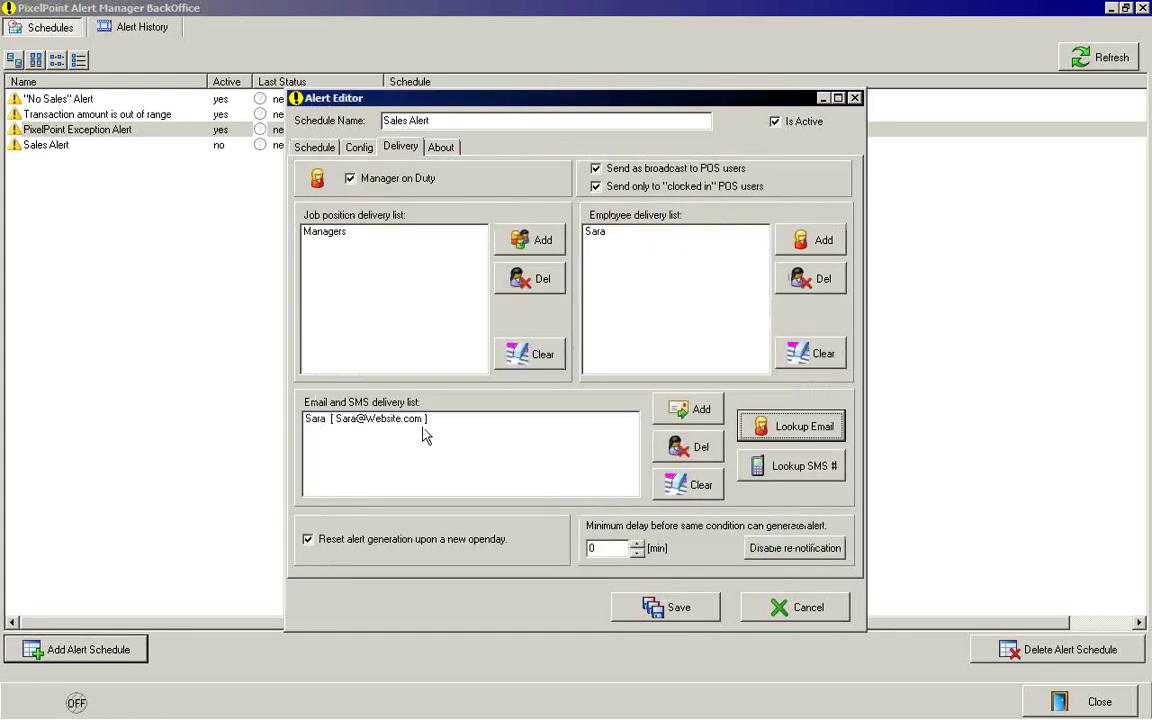
left_click(760, 466)
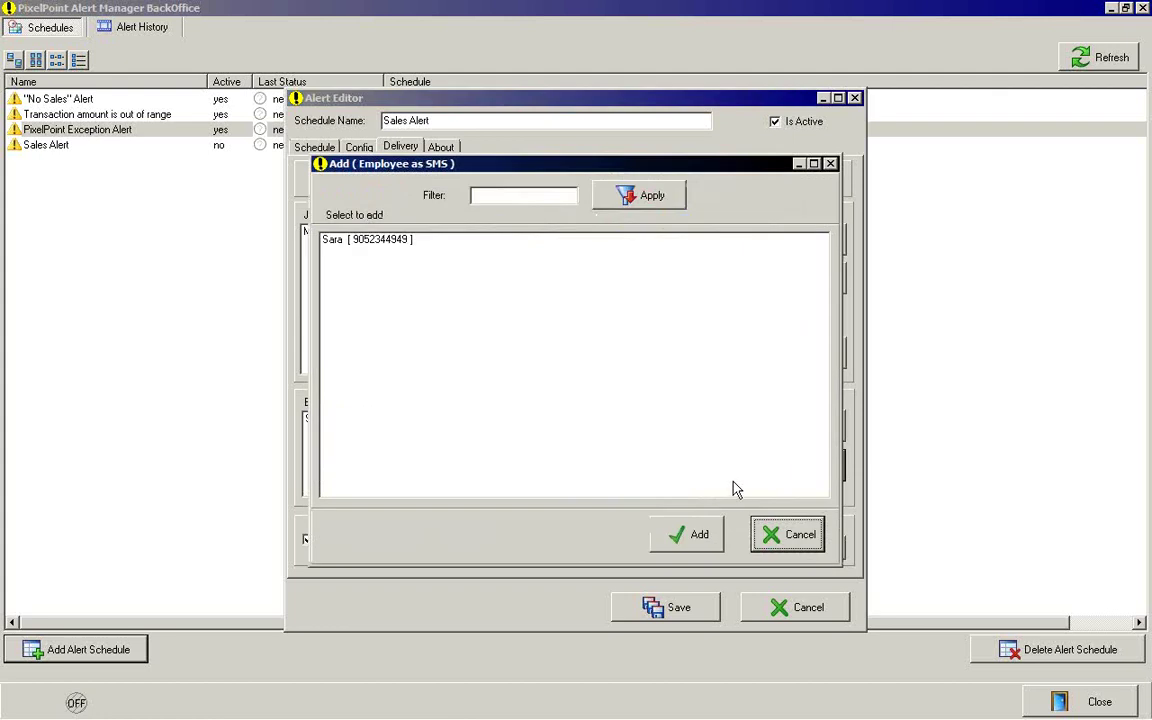
left_click(380, 242)
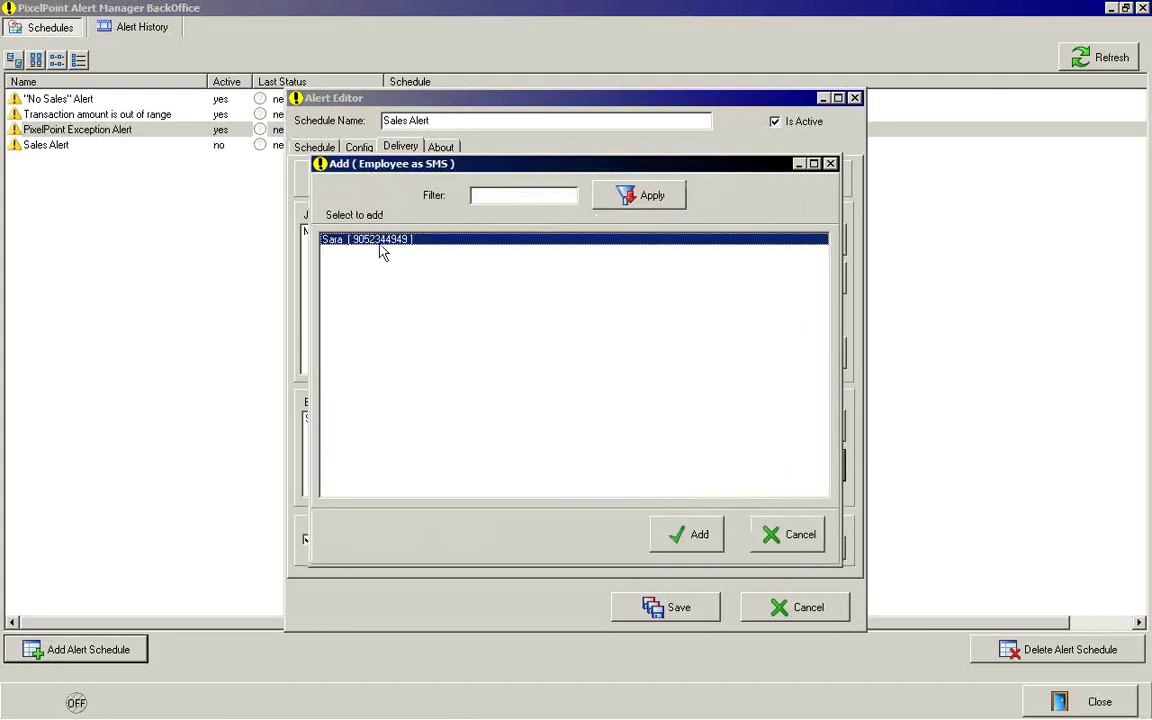
left_click(690, 536)
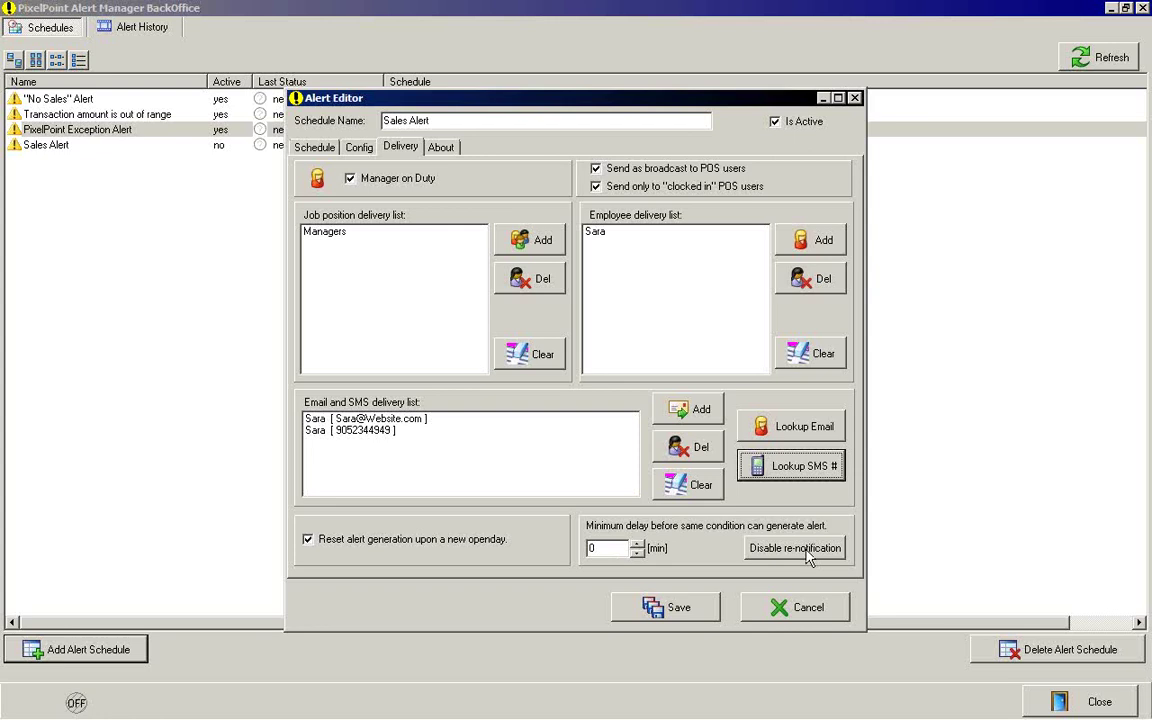
Change the Sales Alert's icon to the magenta ball and save the alert schedule
left_click(441, 147)
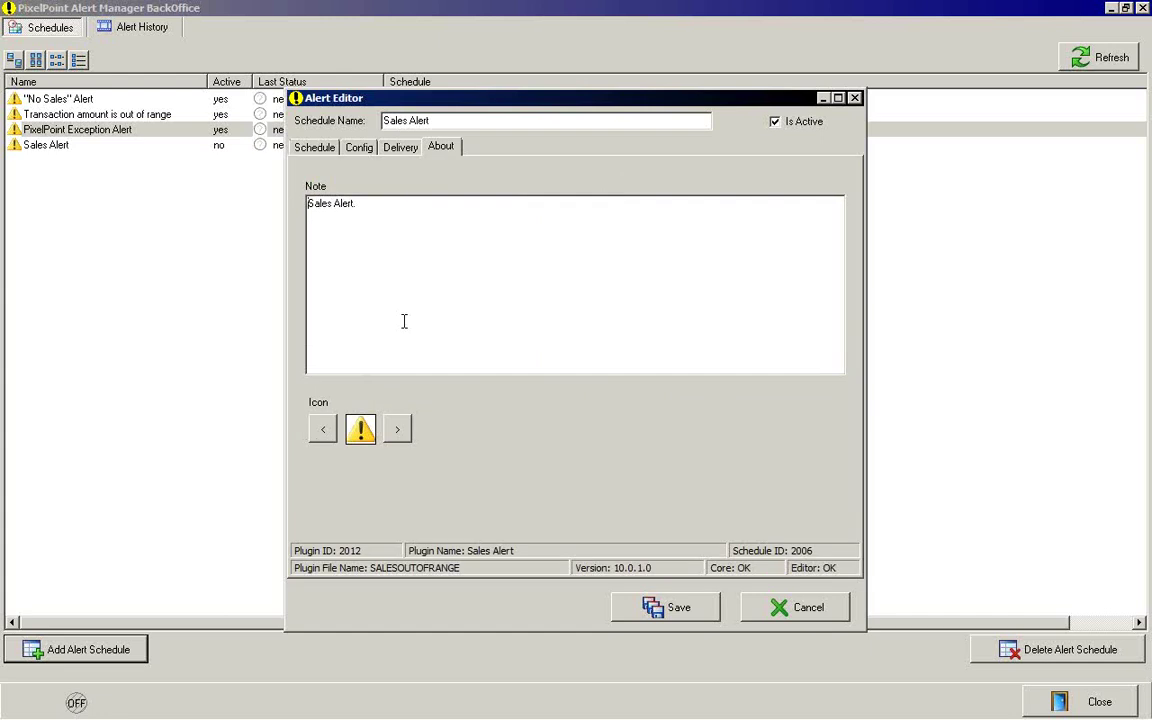
left_click(397, 430)
left_click(397, 430)
left_click(397, 430)
left_click(668, 612)
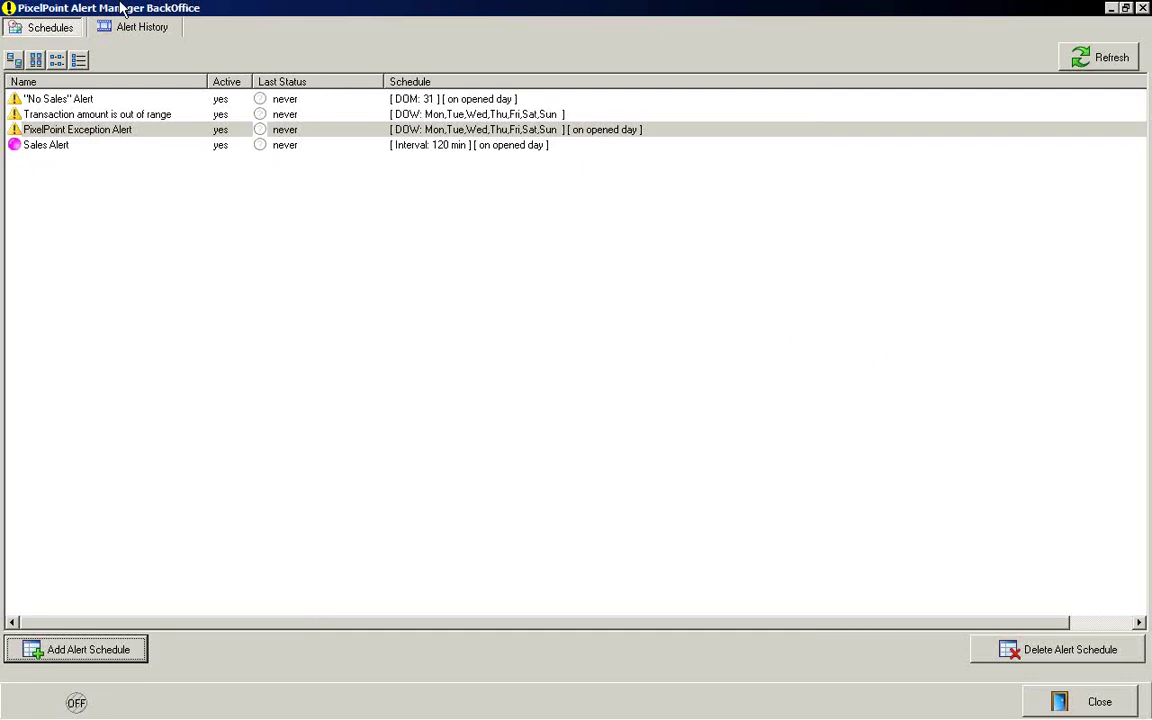
Examine the alert history, including its event limit options and schedule selector
left_click(140, 33)
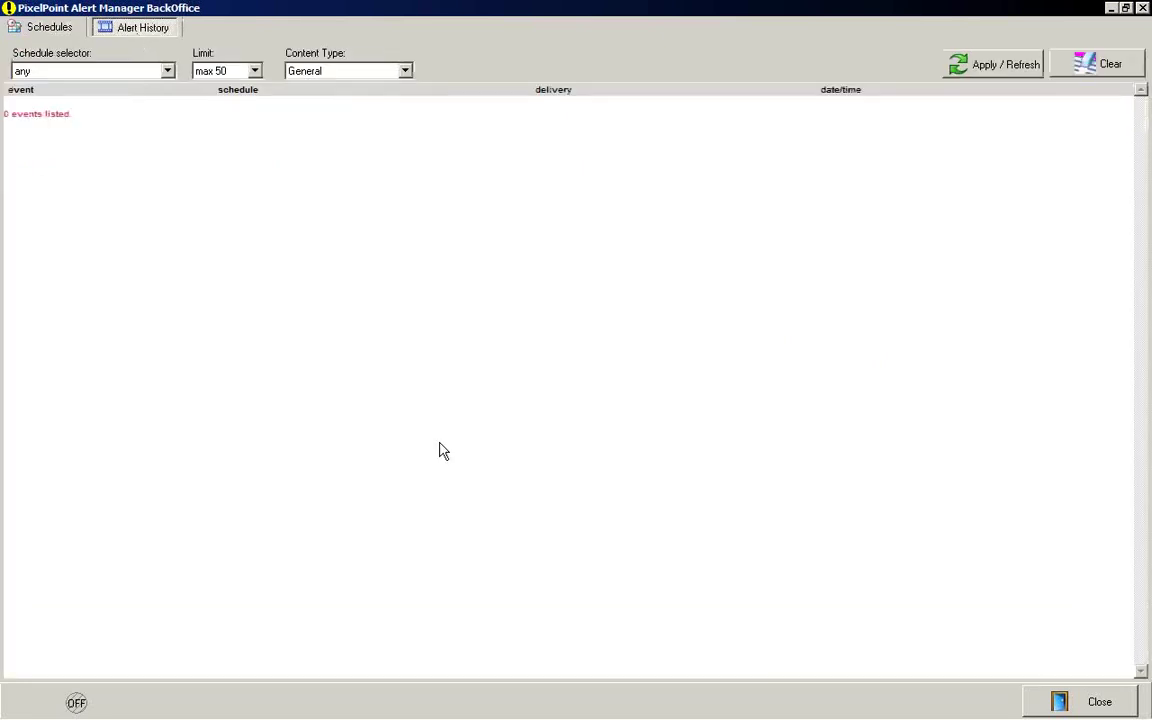
left_click(254, 75)
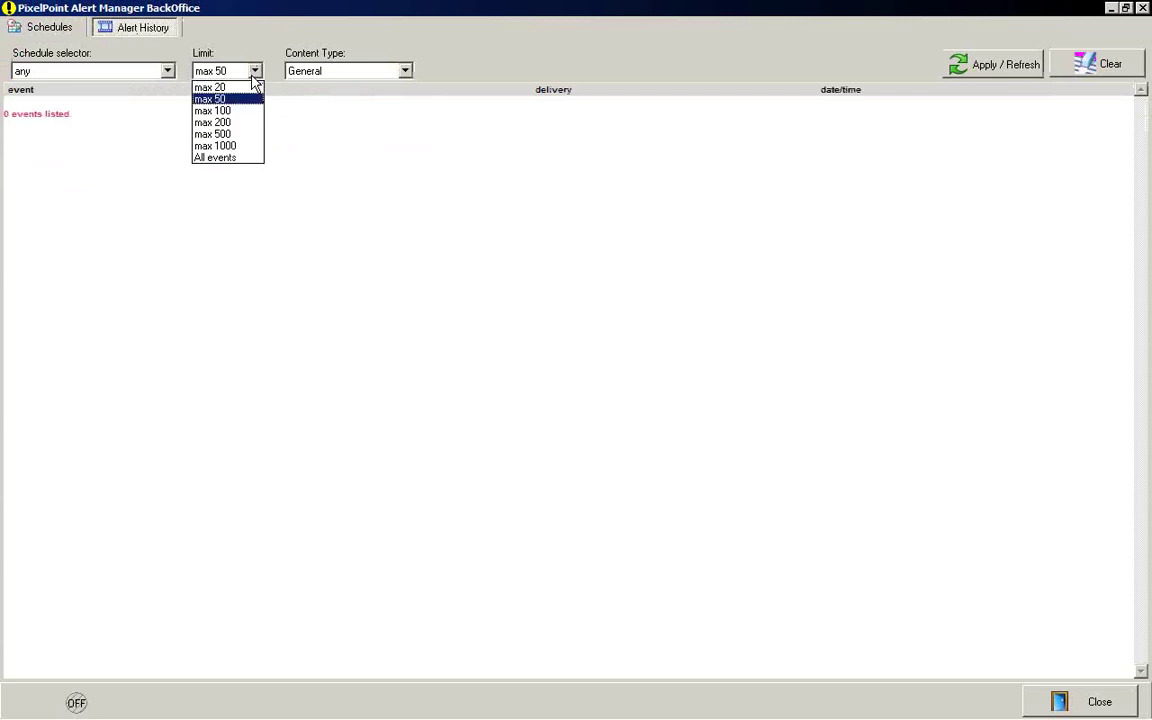
left_click(168, 72)
left_click(168, 74)
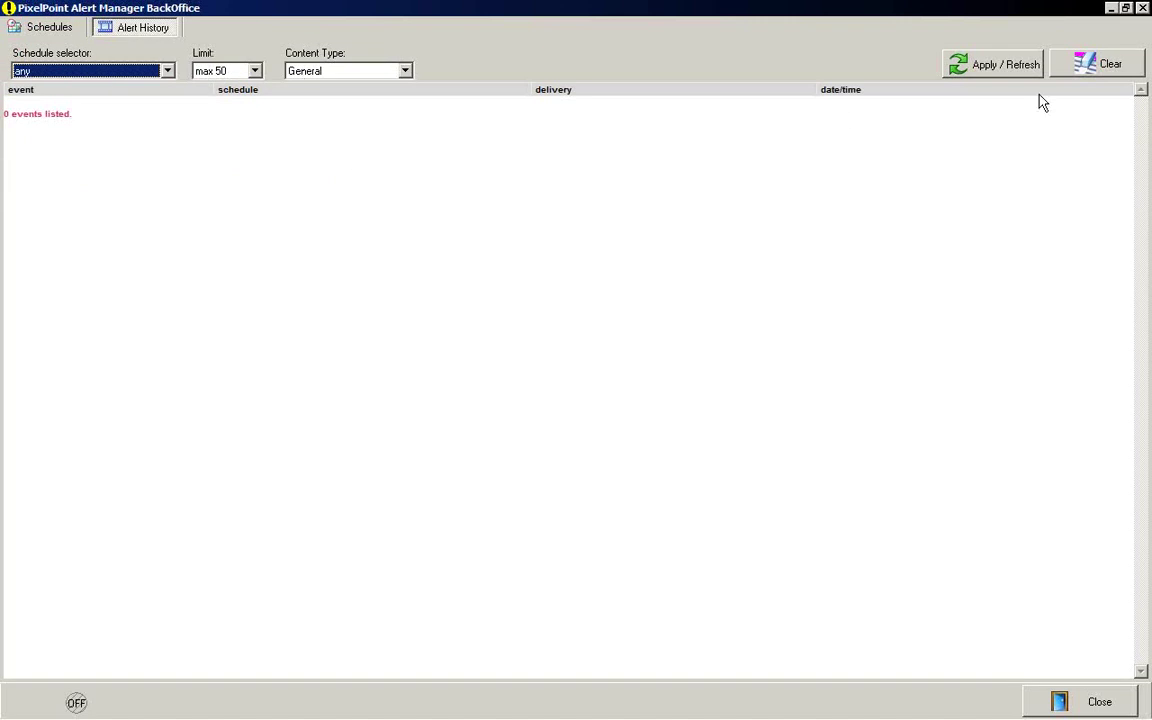
Close the Alert Manager and review the General Setup options down to Alert Manager
left_click(1088, 702)
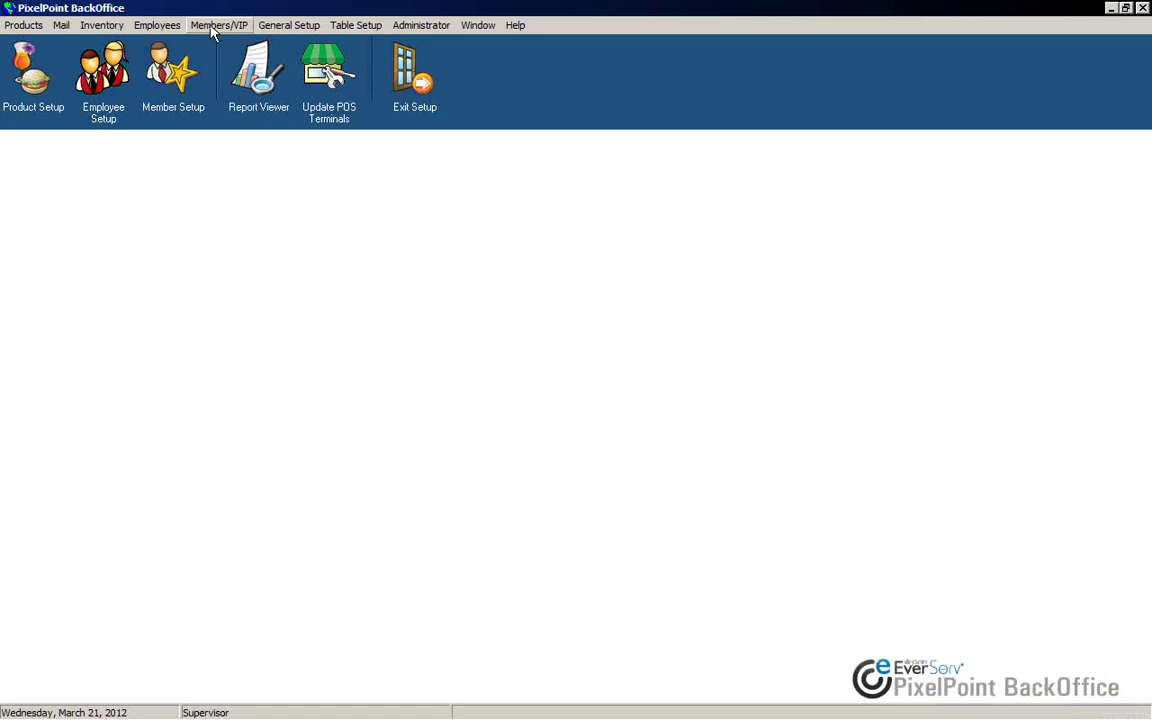
left_click(283, 26)
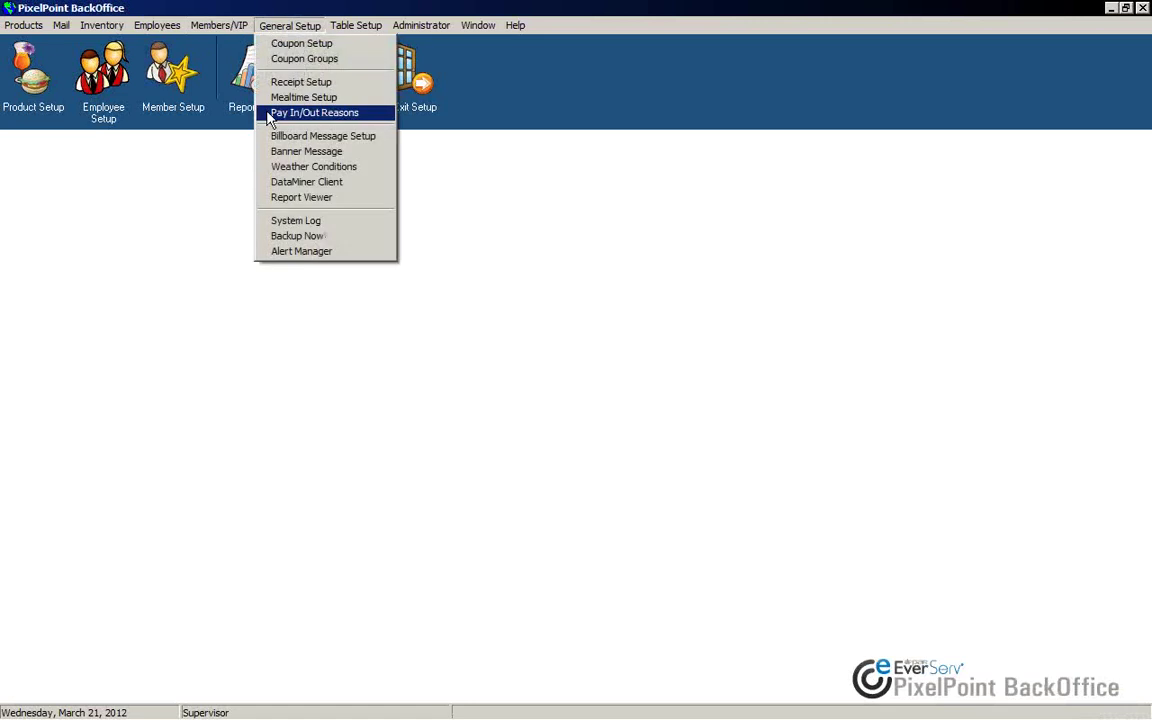
left_click(293, 253)
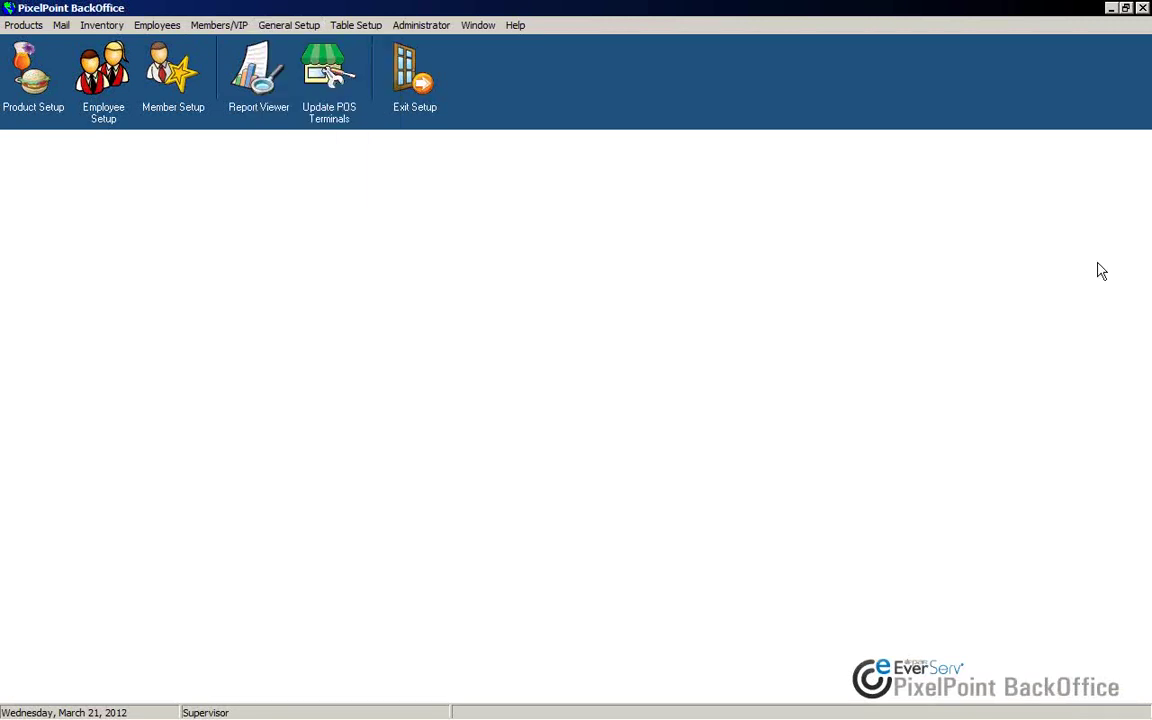